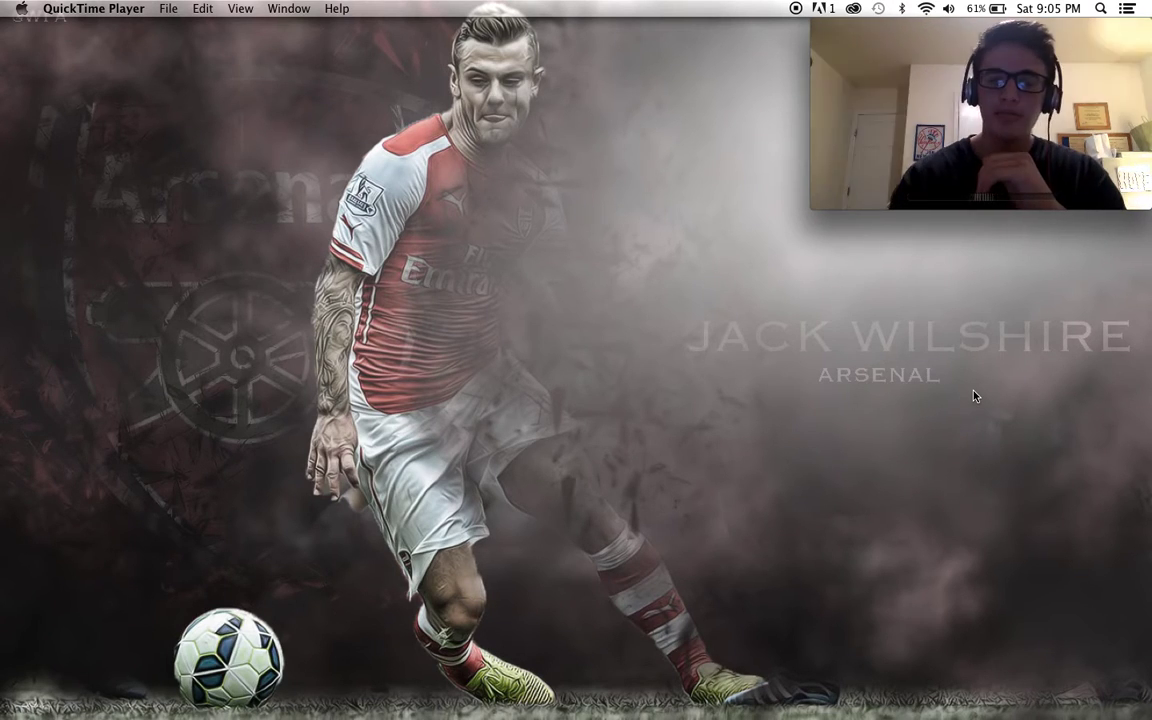
Mute the computer's sound and bring Photoshop to the front from the Dock.
key("XF86AudioRaiseVolume")
key("XF86AudioMute")
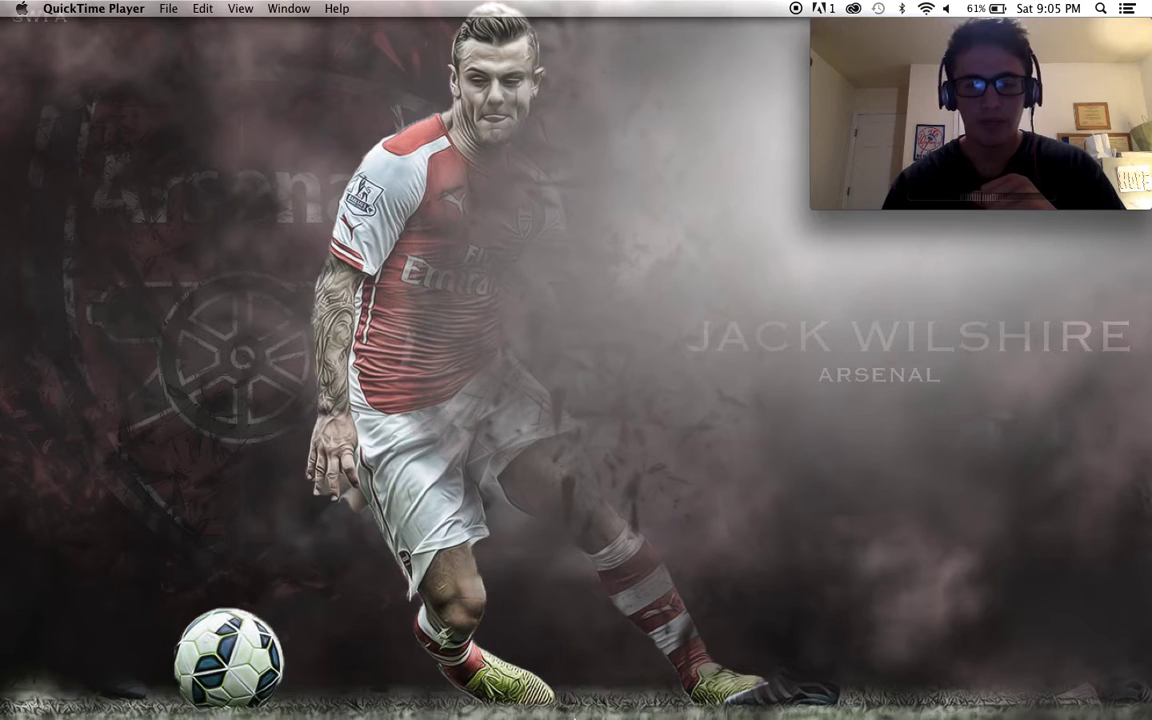
left_click(650, 678)
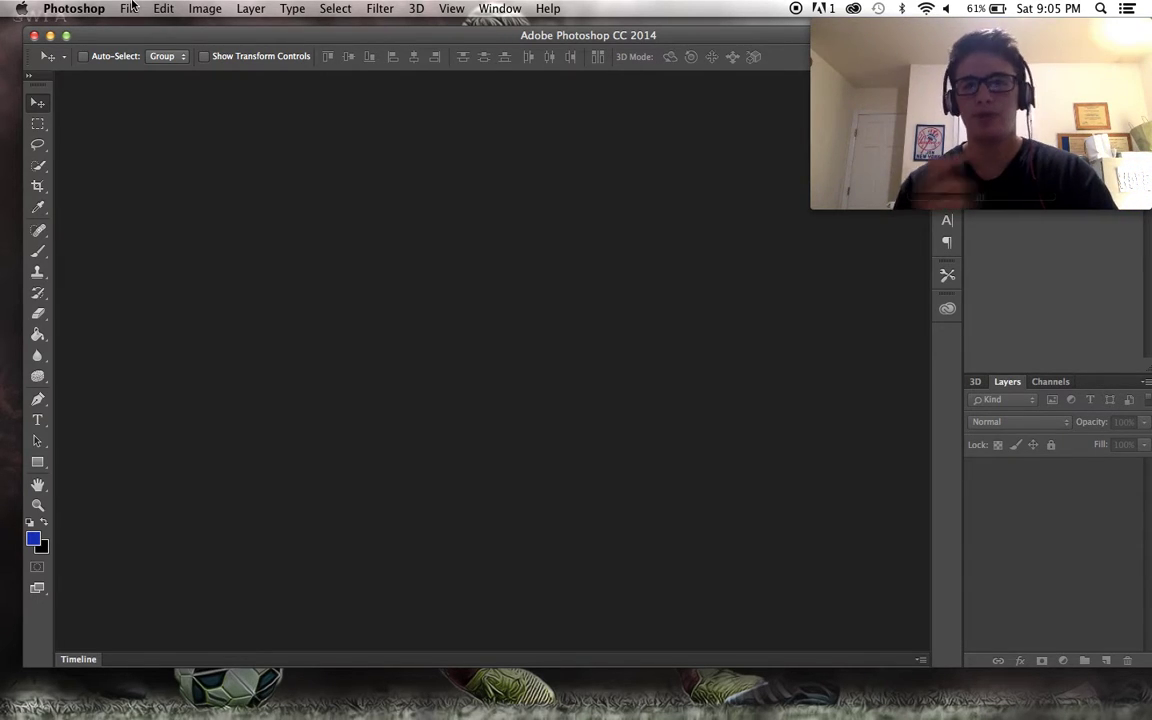
Create a new 2000 × 2000 pixel document through File > New.
left_click(130, 8)
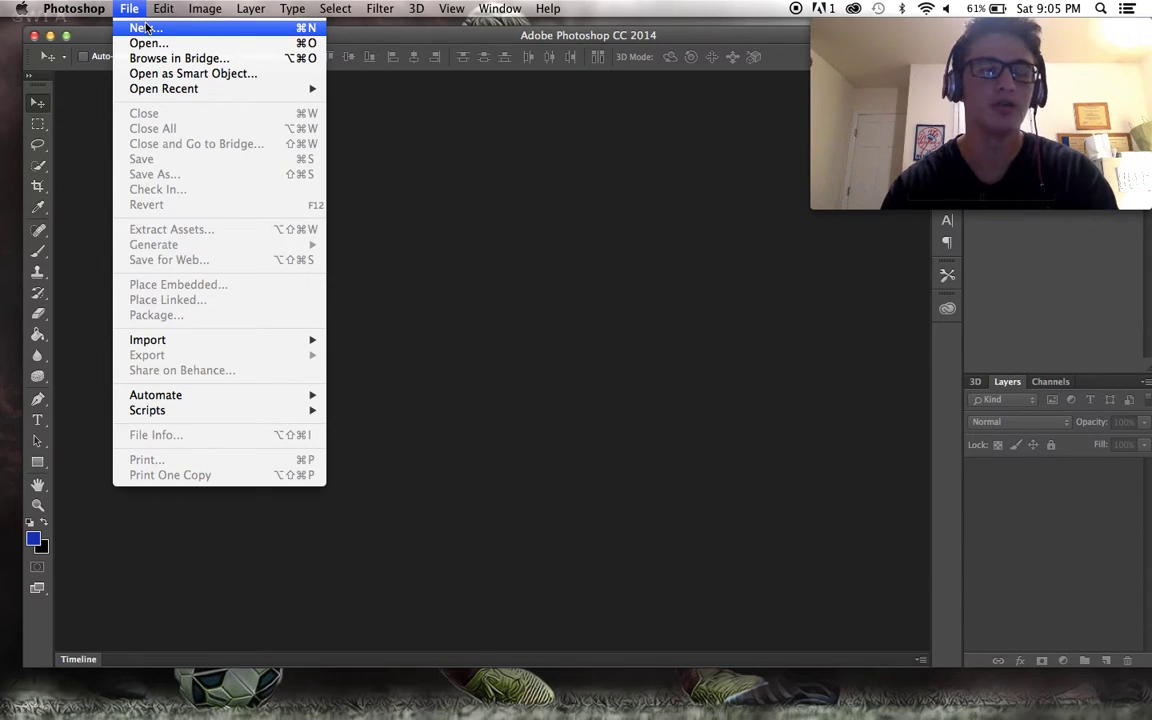
left_click(145, 28)
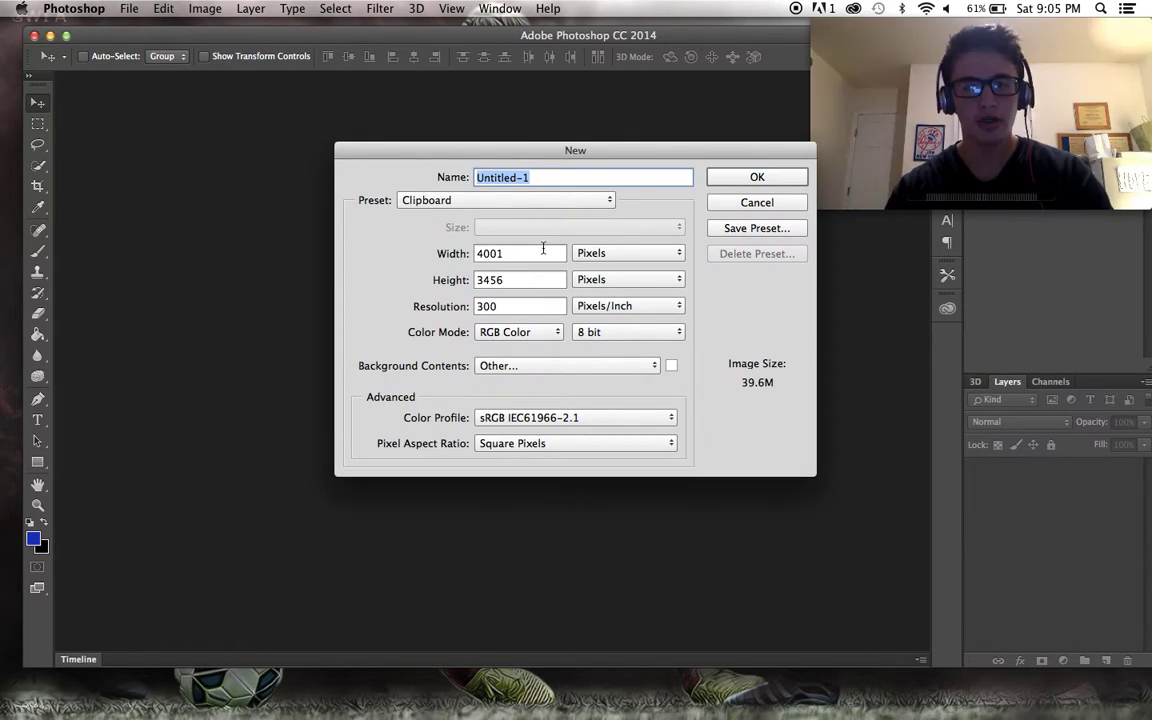
key("Tab")
key("BackSpace")
type("2000")
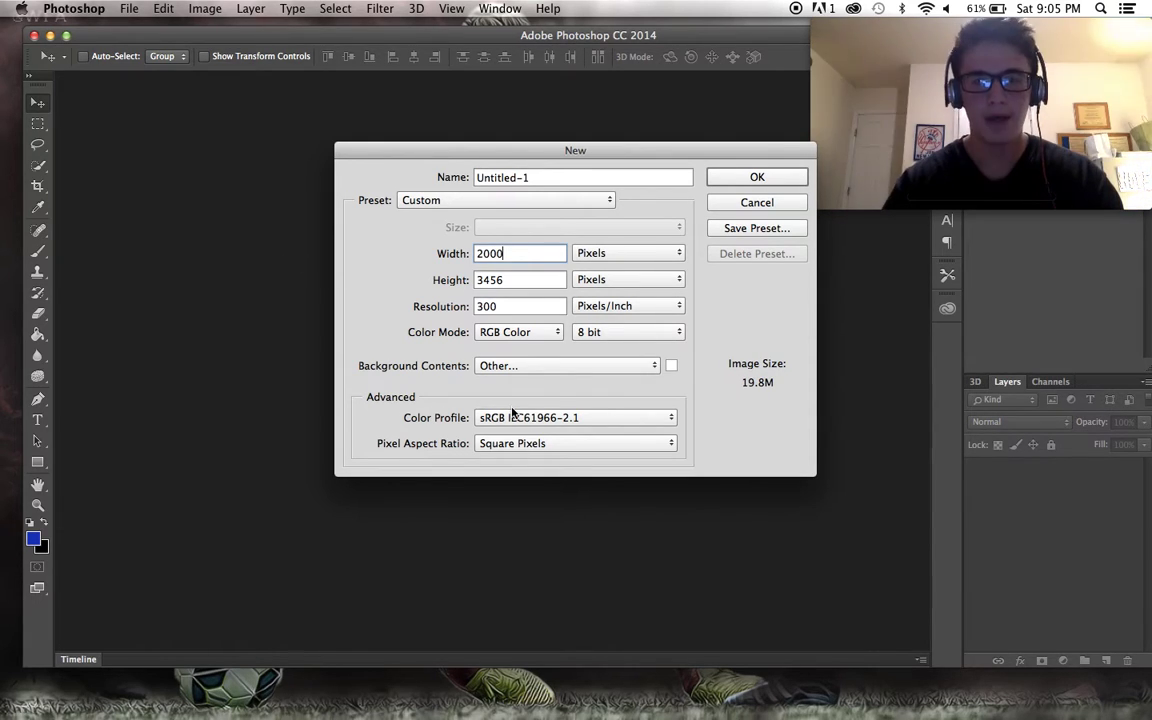
key("Tab")
type("2000")
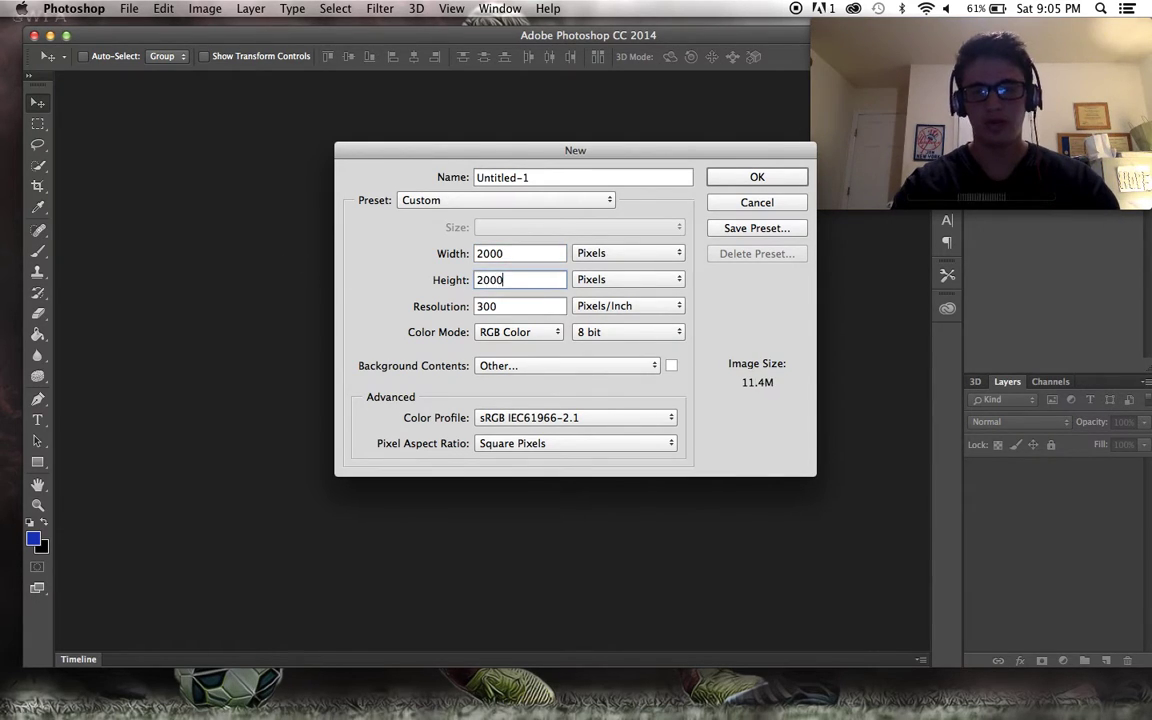
left_click(757, 177)
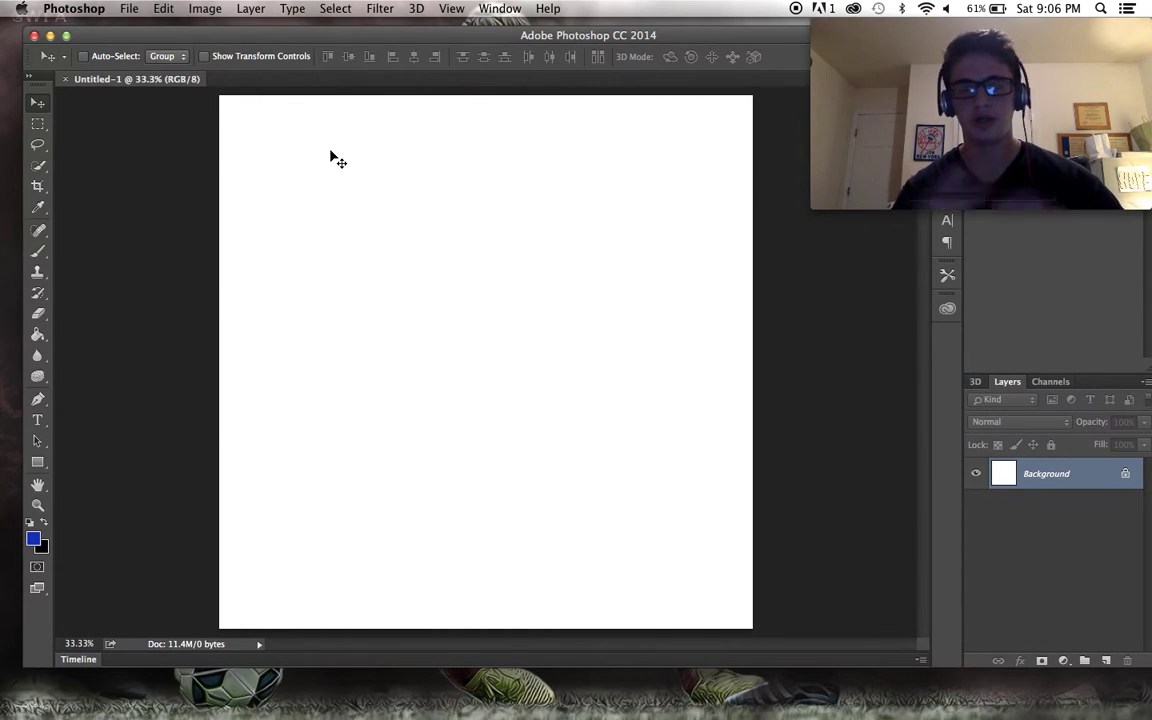
Set the foreground colour to dark navy #010a60.
left_click(35, 543)
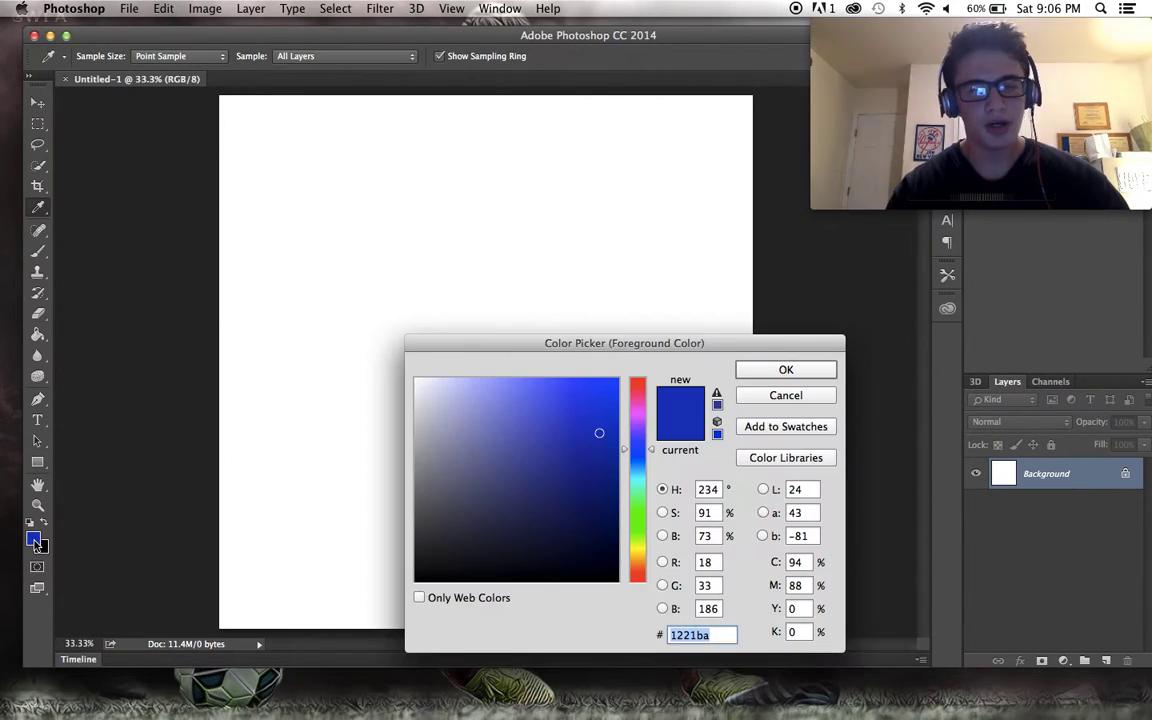
left_click_drag(568, 506, 616, 505)
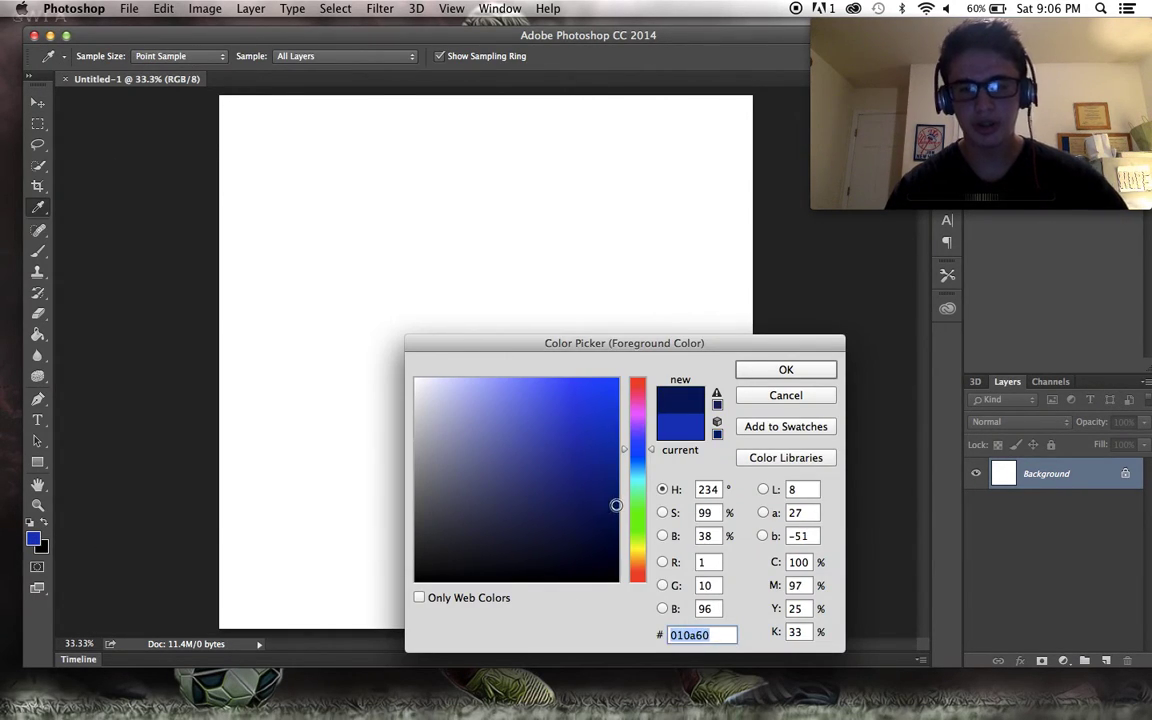
left_click(810, 372)
Select the Brush tool with the 515 grunge brush at 777 px.
left_click(38, 250)
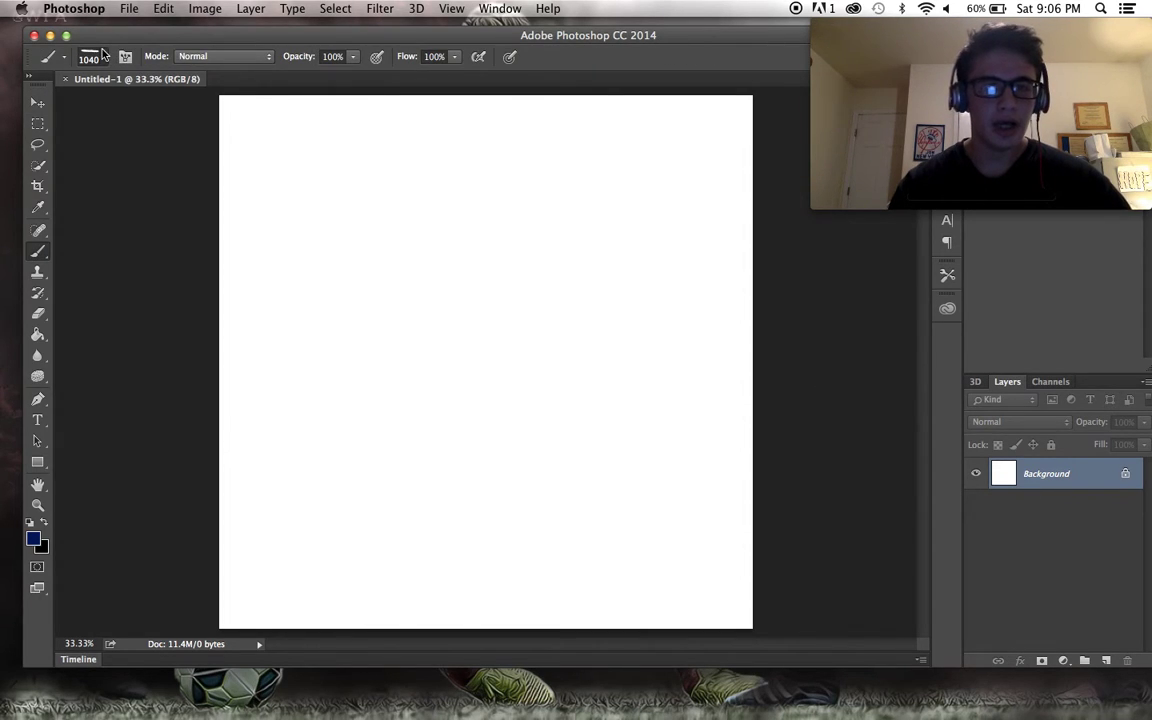
right_click(717, 368)
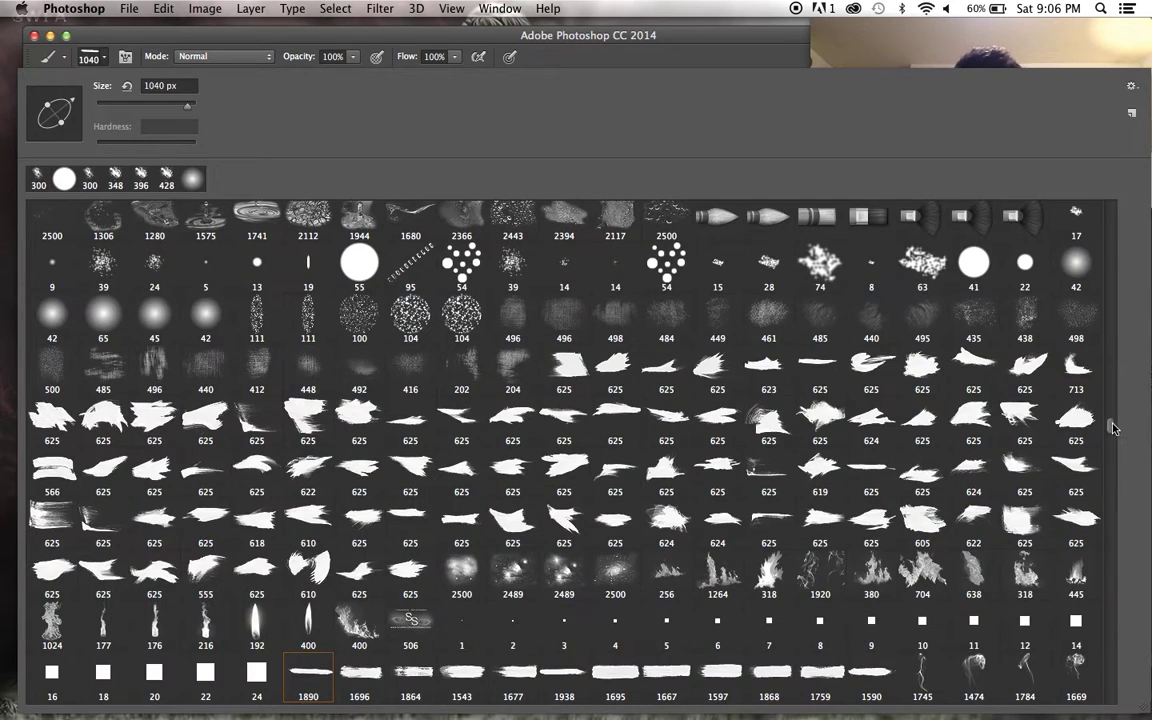
scroll(1113, 428, "up", 1)
mouse_move(1113, 272)
left_mouse_down()
mouse_move(1113, 287)
mouse_move(1111, 210)
mouse_move(1118, 302)
left_mouse_up()
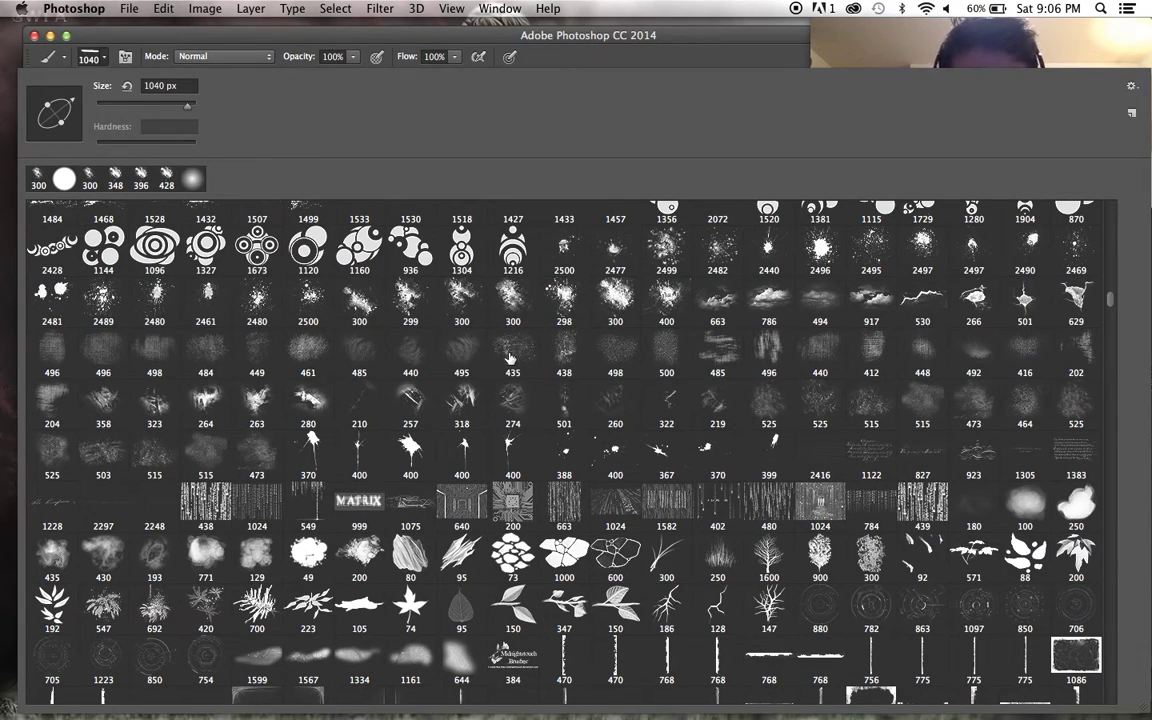
left_click(152, 448)
left_click(186, 110)
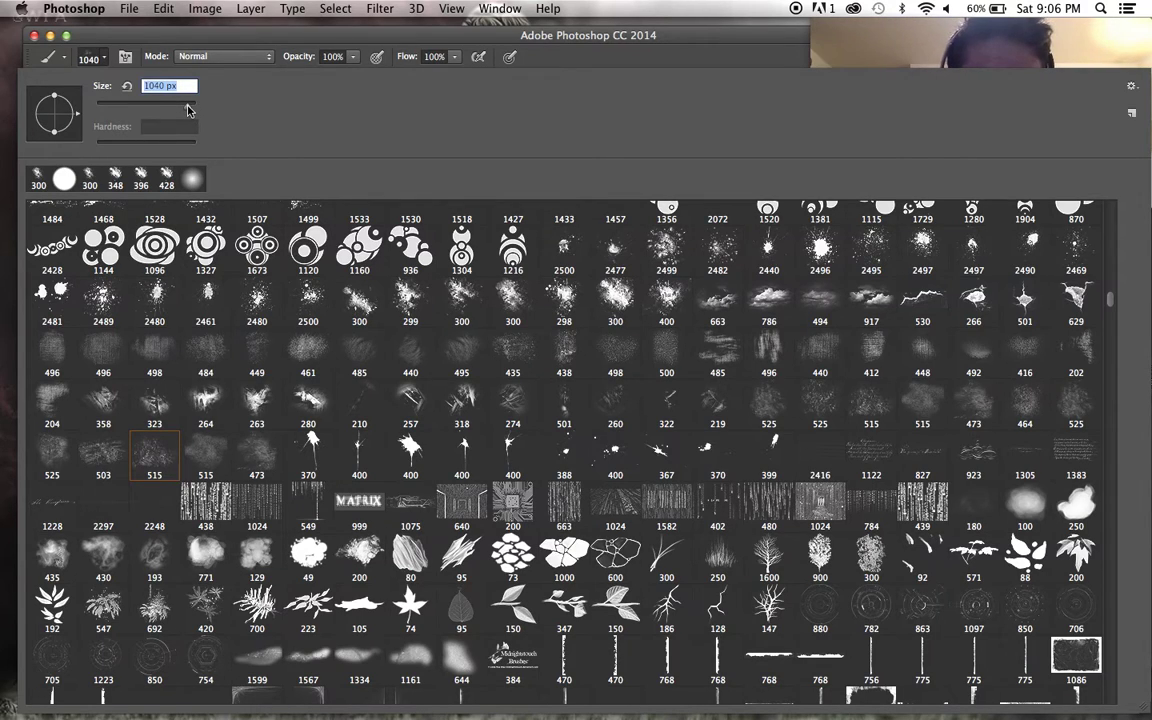
key("BackSpace")
type("777")
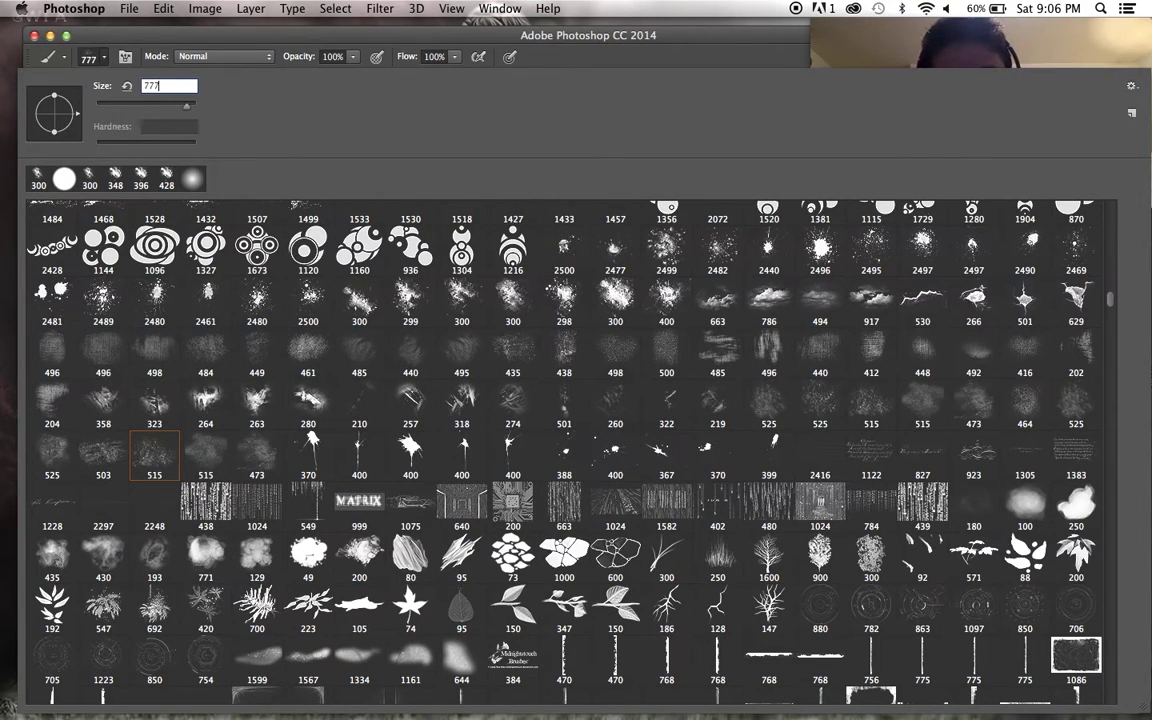
key("Return")
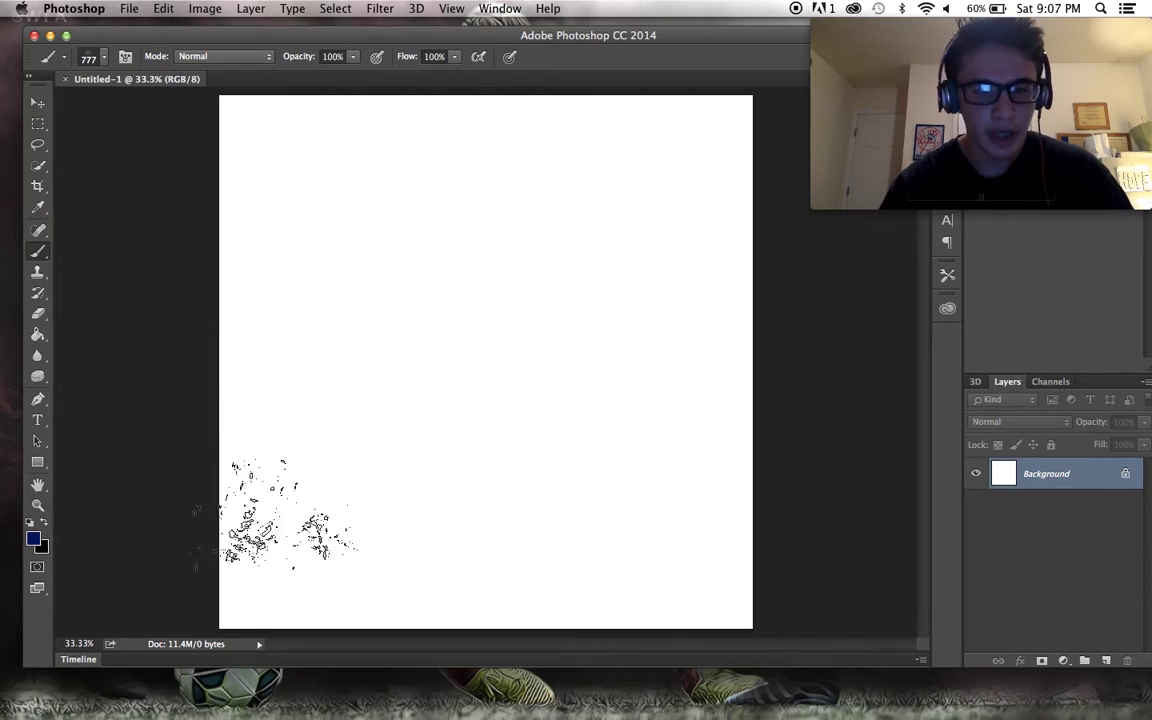
Paint three test splatter dabs on the background, then undo them all.
left_click(305, 540)
left_click(530, 520)
left_click(400, 455)
key("super+z")
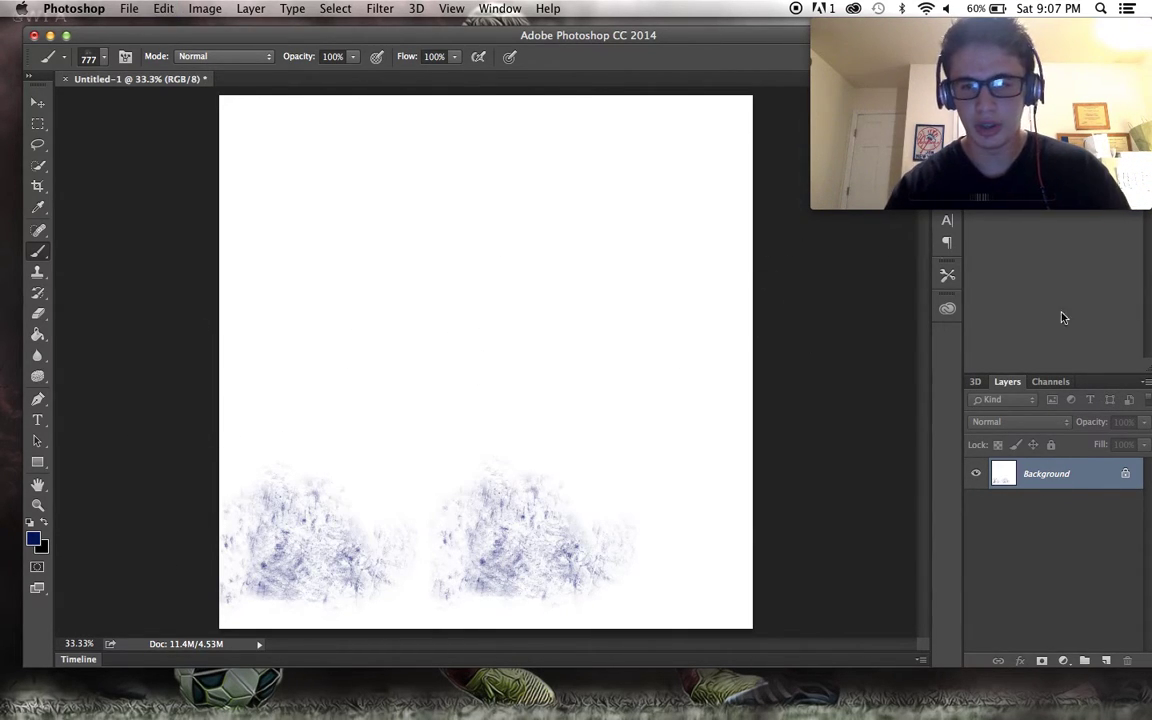
left_click(160, 8)
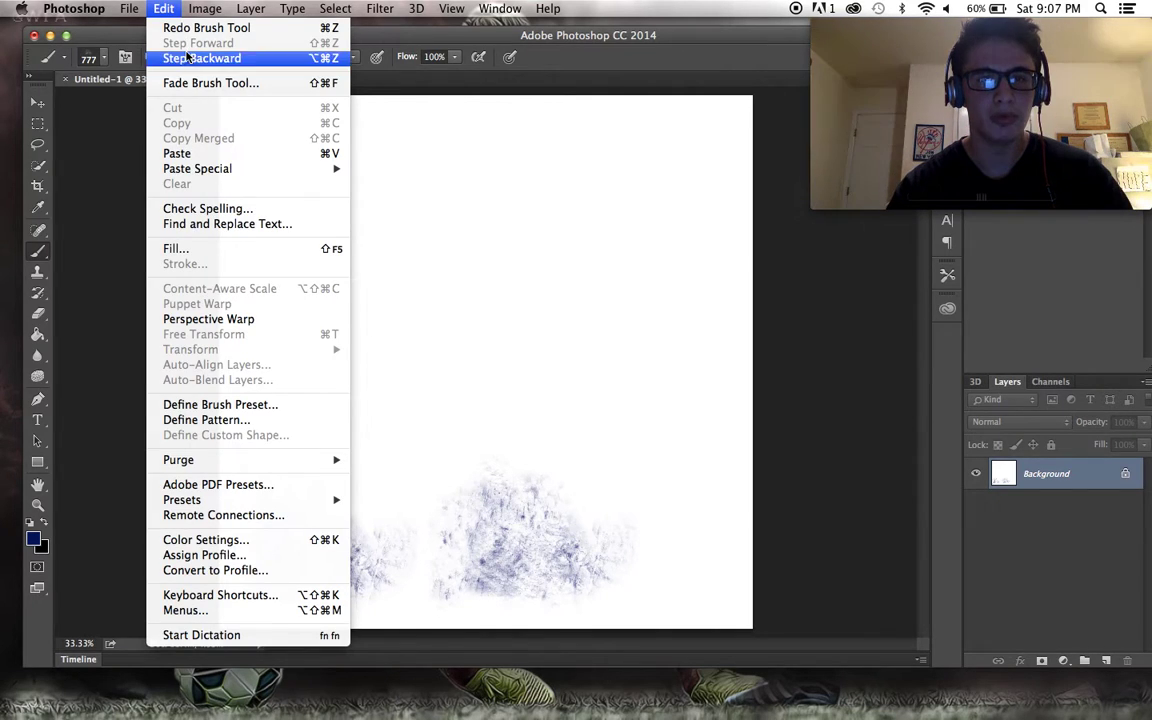
left_click(200, 58)
left_click(166, 8)
left_click(200, 58)
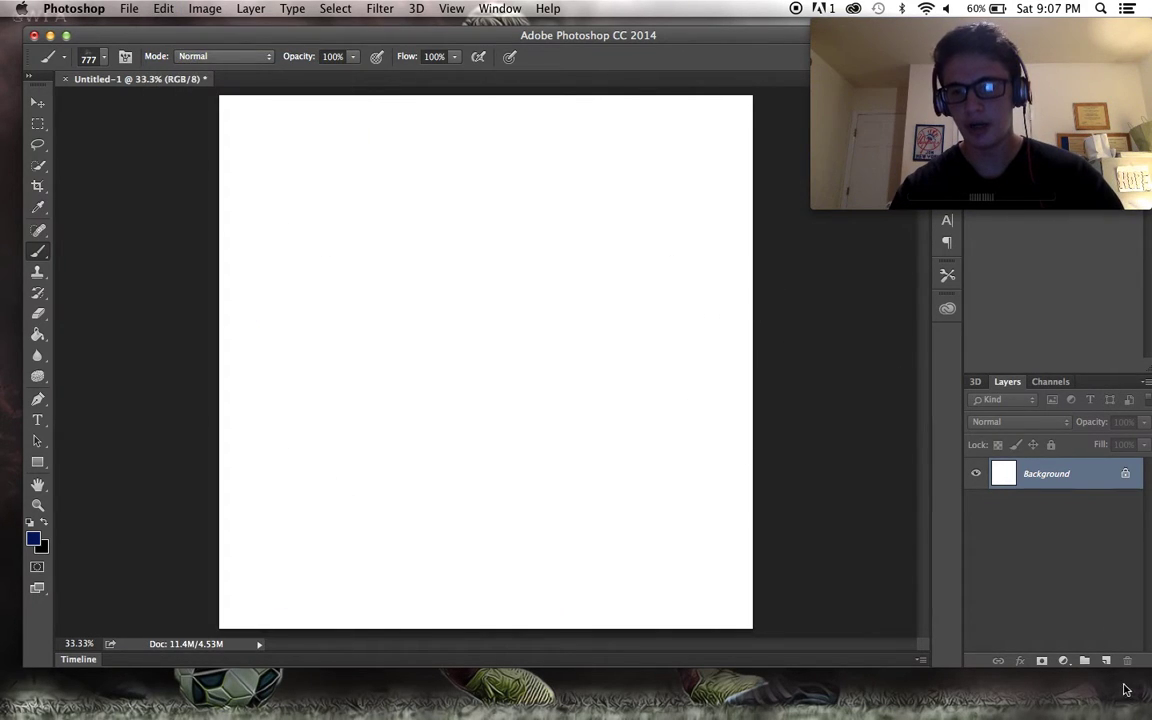
Add a new layer and paint navy grunge dabs around the canvas.
left_click(1106, 660)
left_click(290, 550)
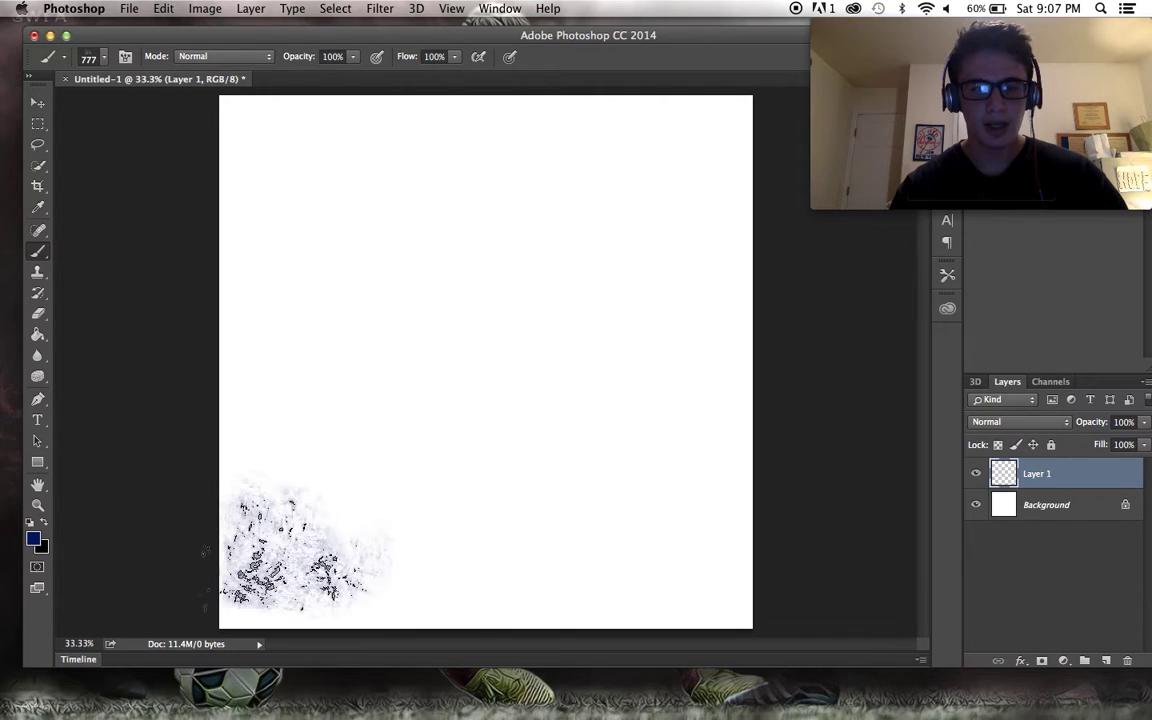
left_click(420, 440)
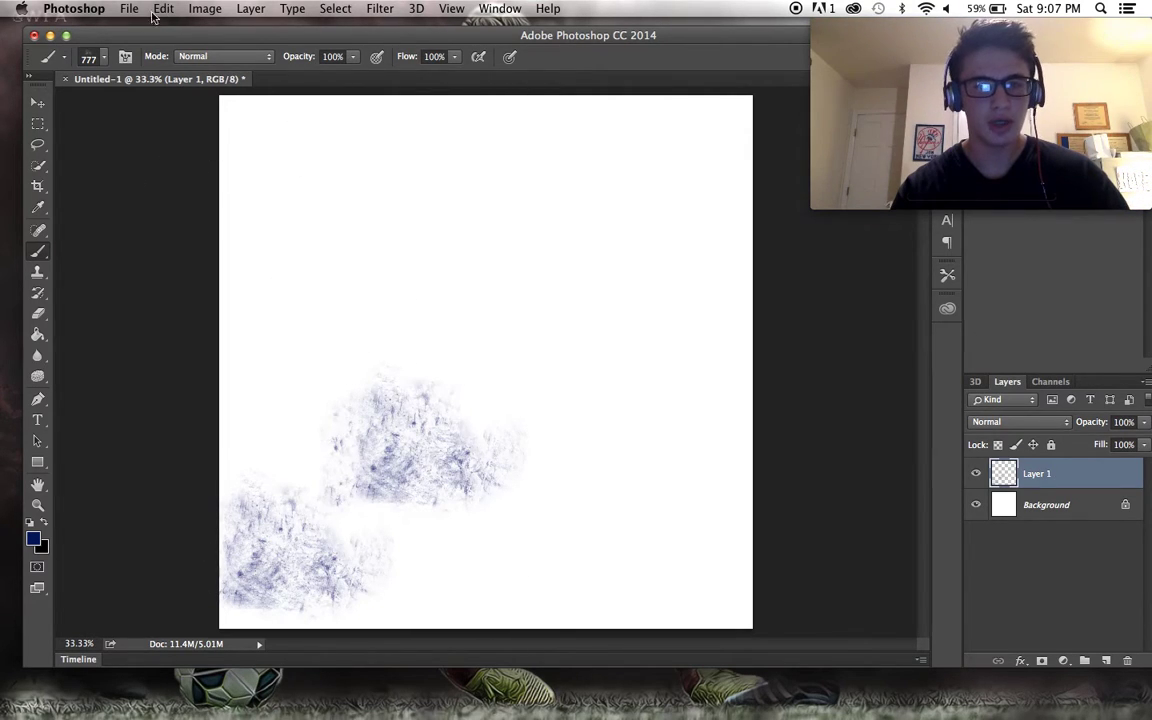
left_click(103, 57)
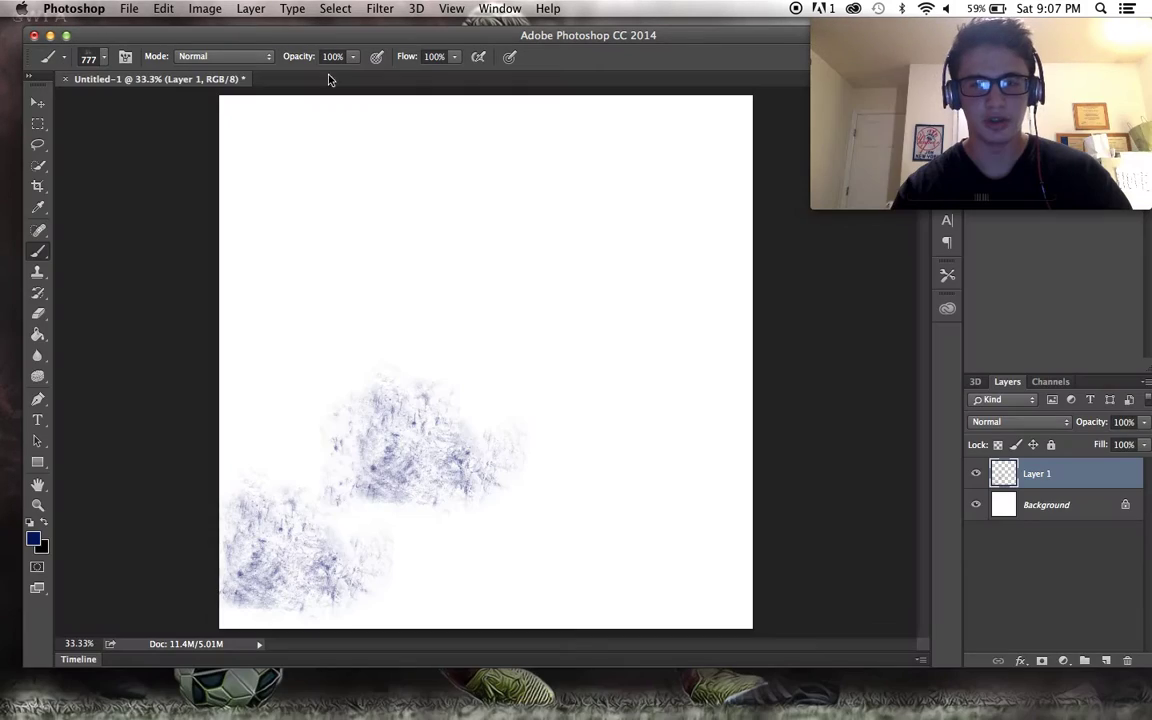
left_click(223, 50)
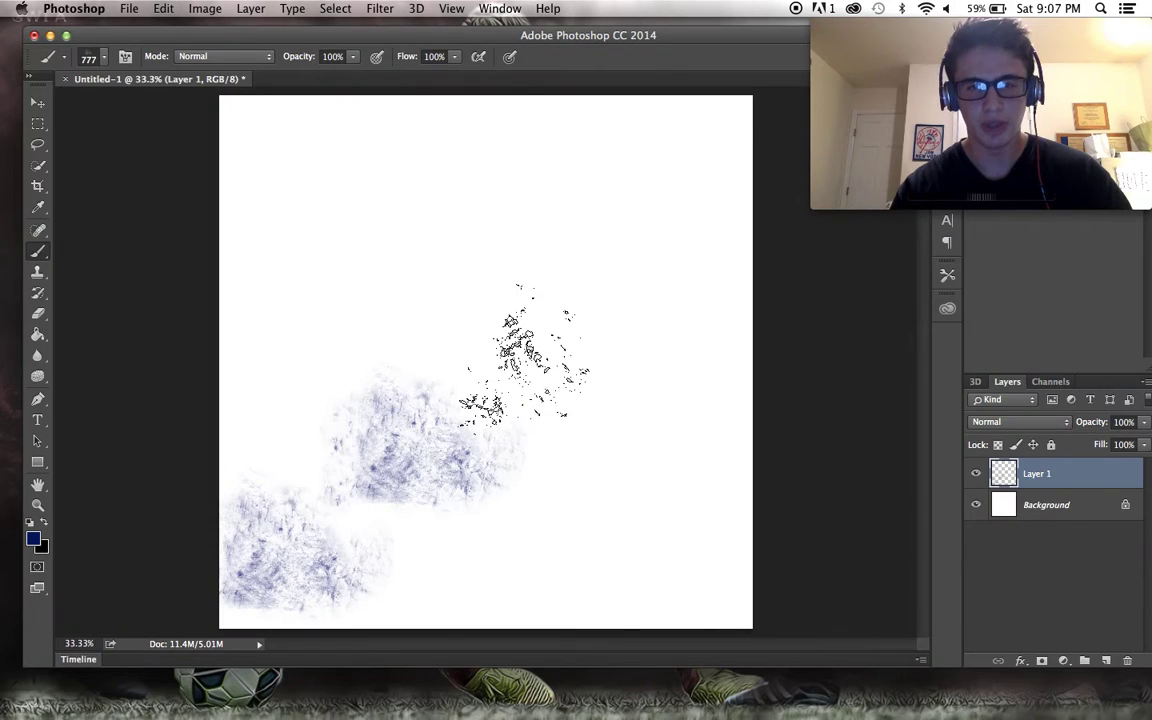
left_click(525, 355)
left_click(355, 320)
left_click(310, 178)
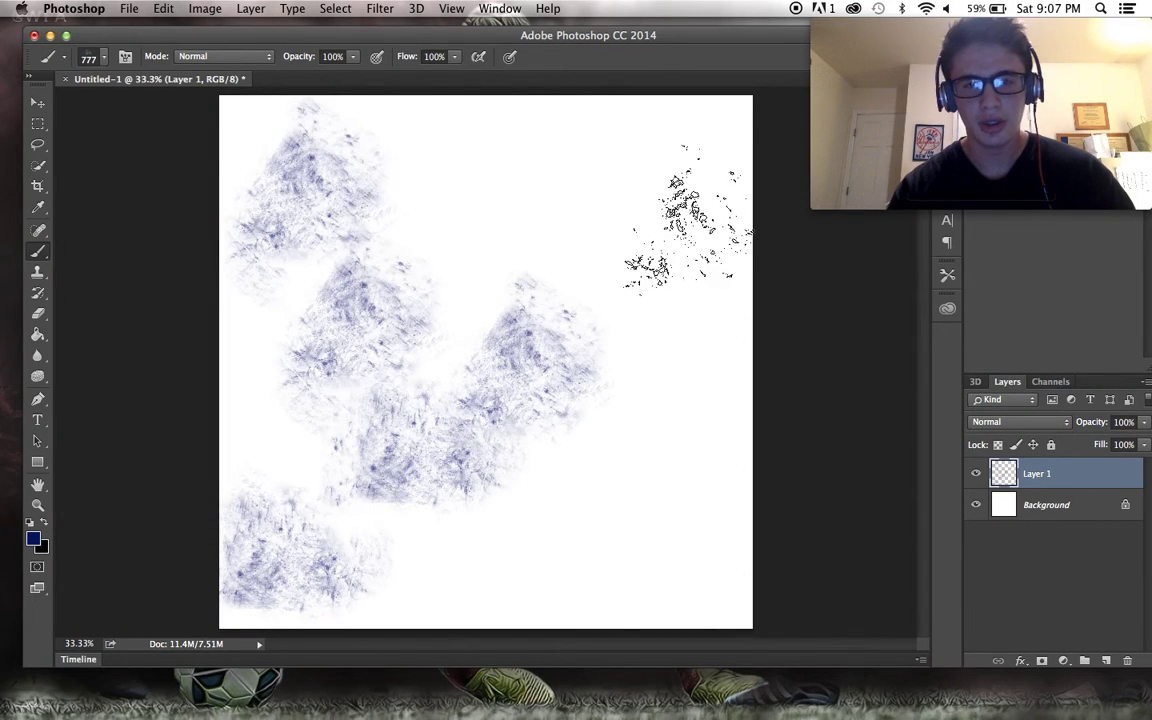
left_click(688, 218)
left_click(476, 168)
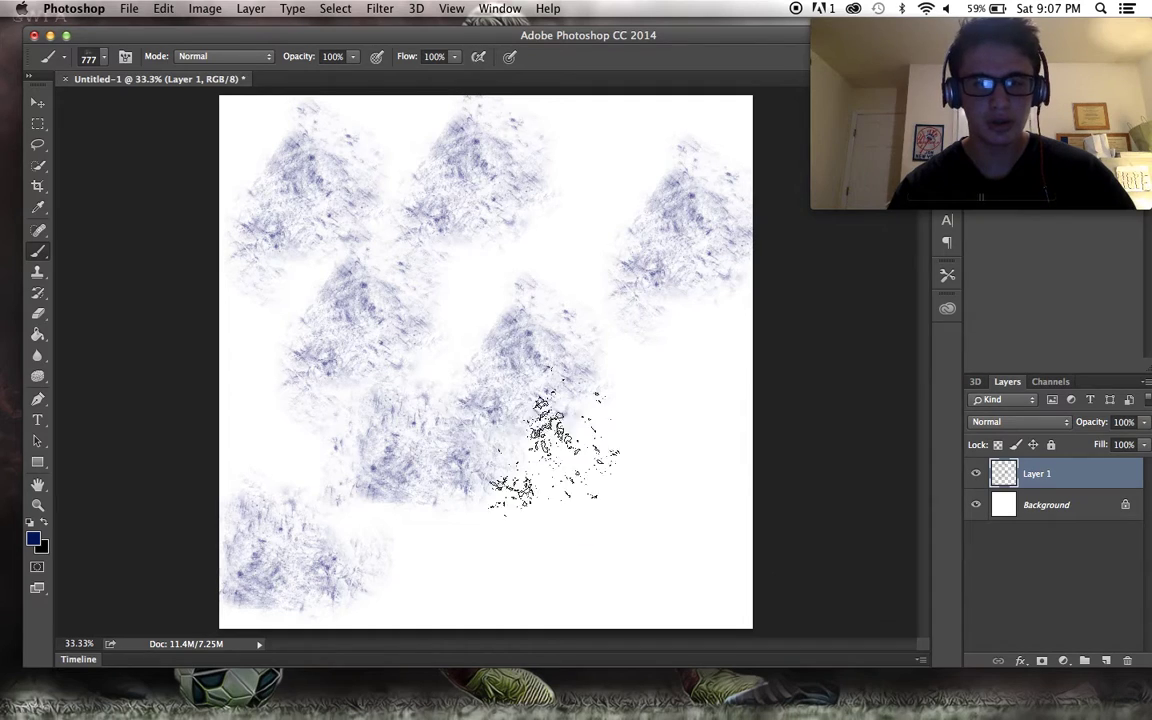
Switch to the 525 grunge brush at 1400 px and stamp a large patch centre-right.
left_click(103, 59)
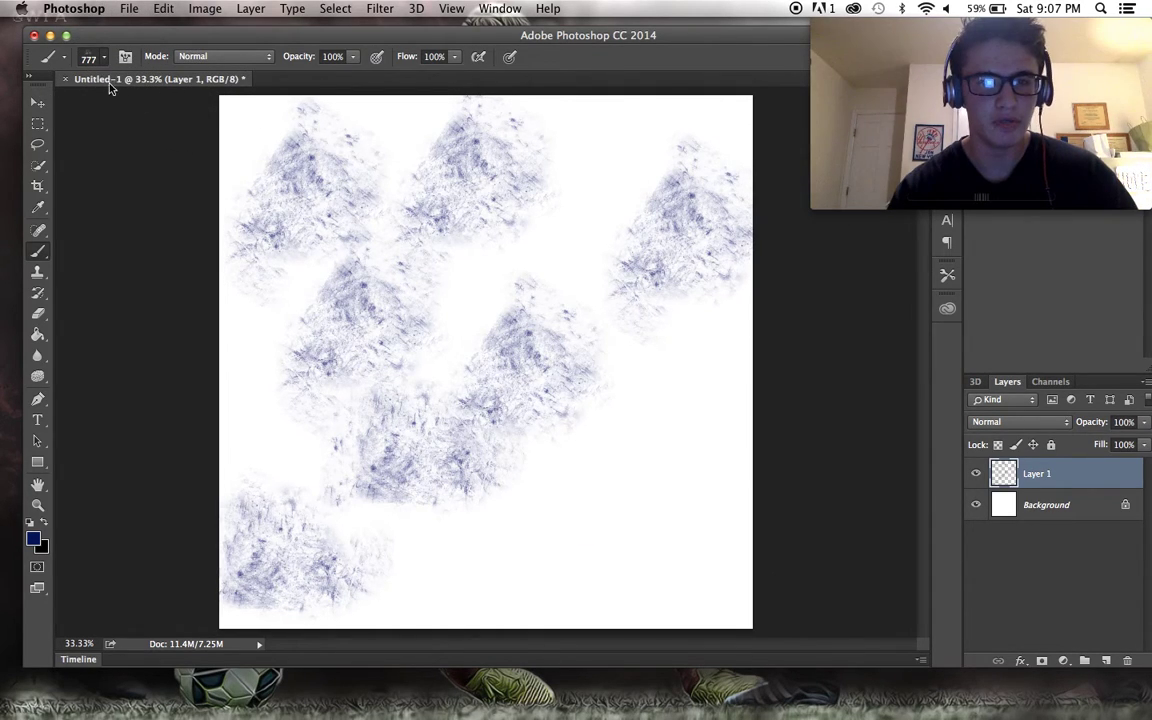
left_click(68, 450)
right_click(70, 451)
left_click(57, 455)
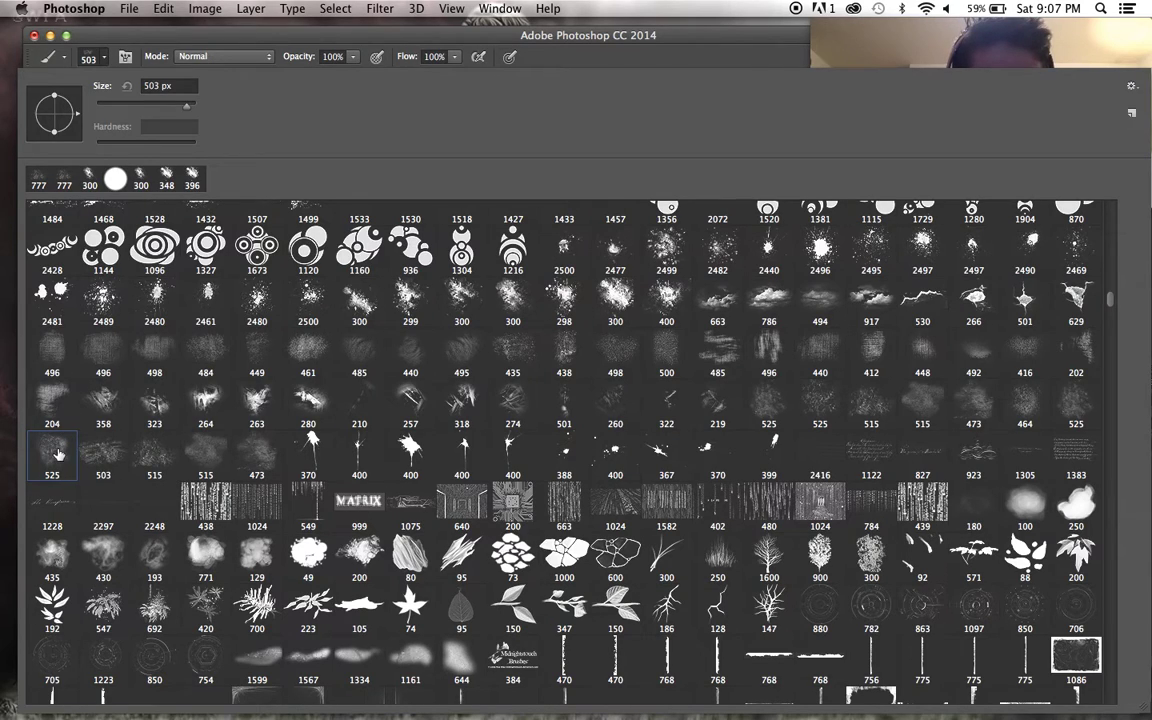
left_click_drag(186, 106, 192, 108)
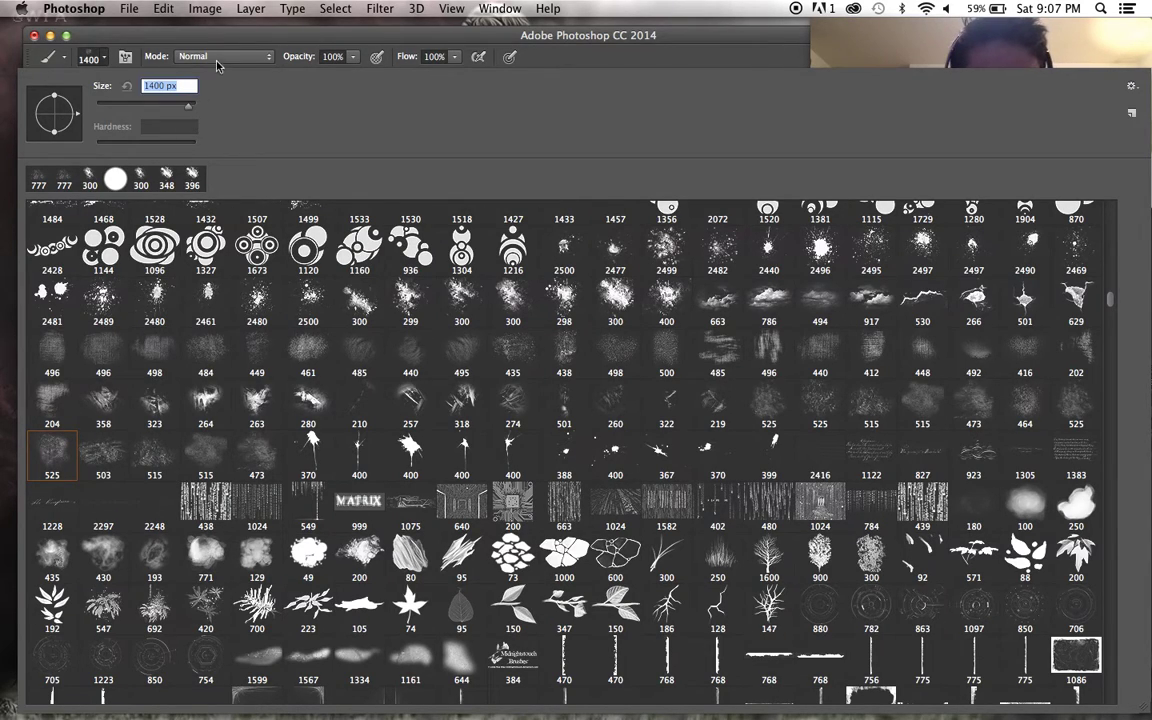
key("Return")
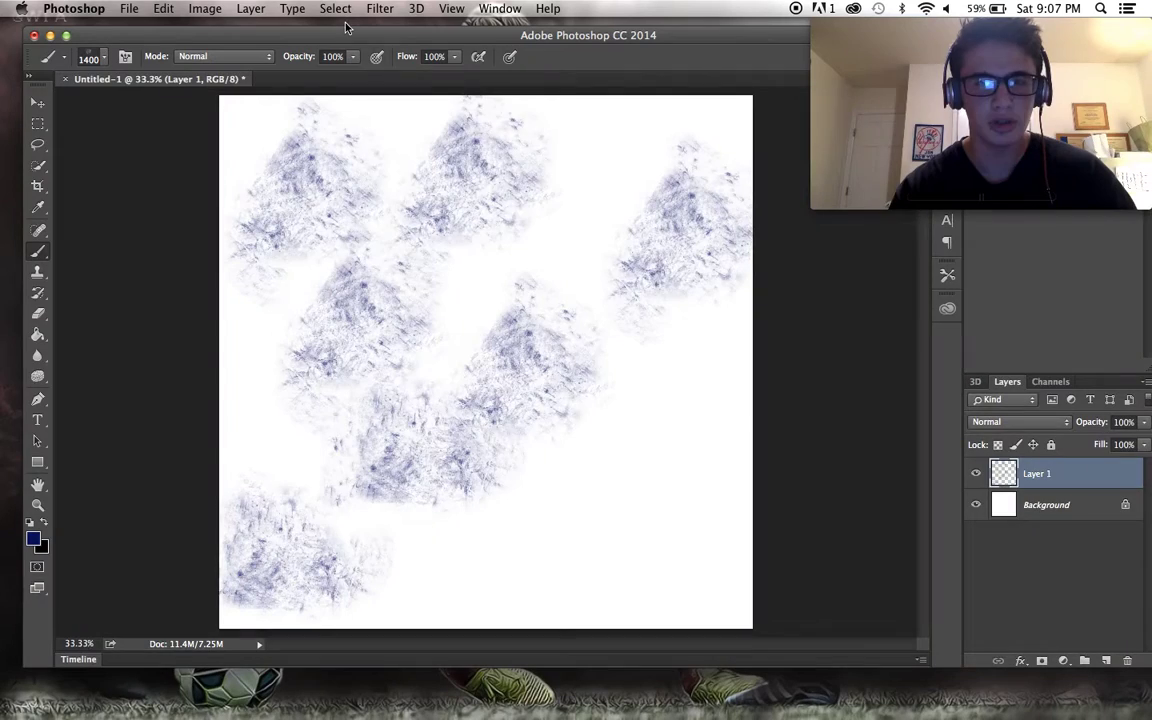
left_click(660, 420)
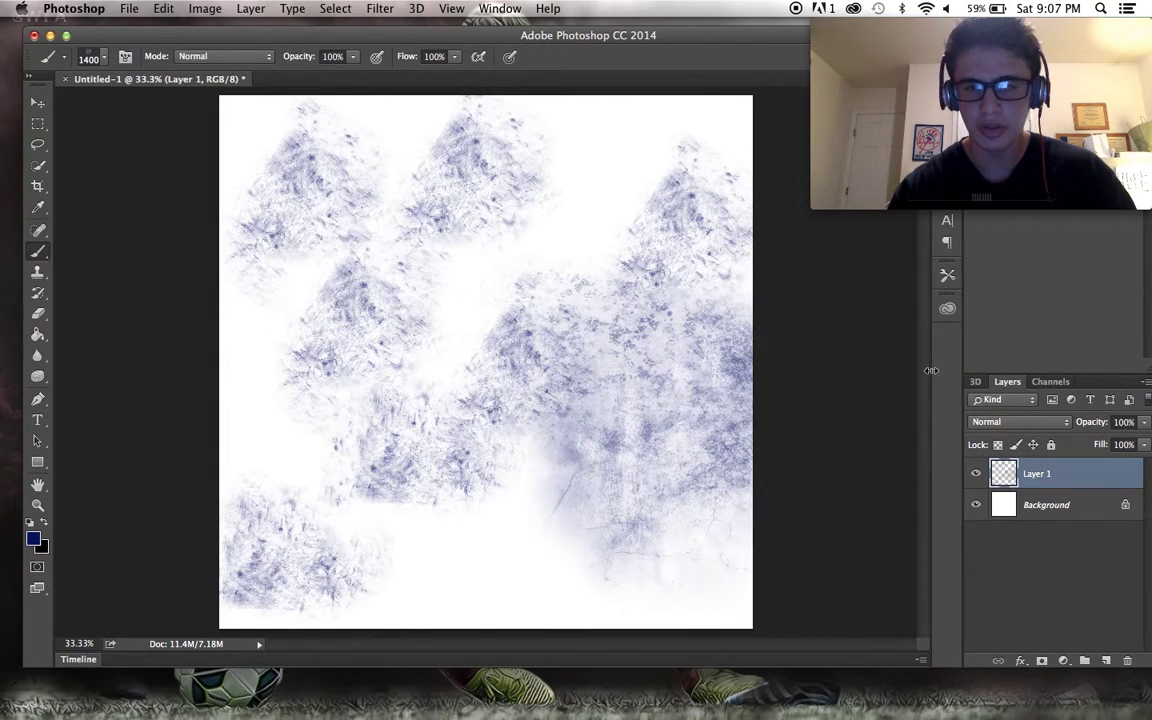
left_click_drag(1037, 473, 1127, 661)
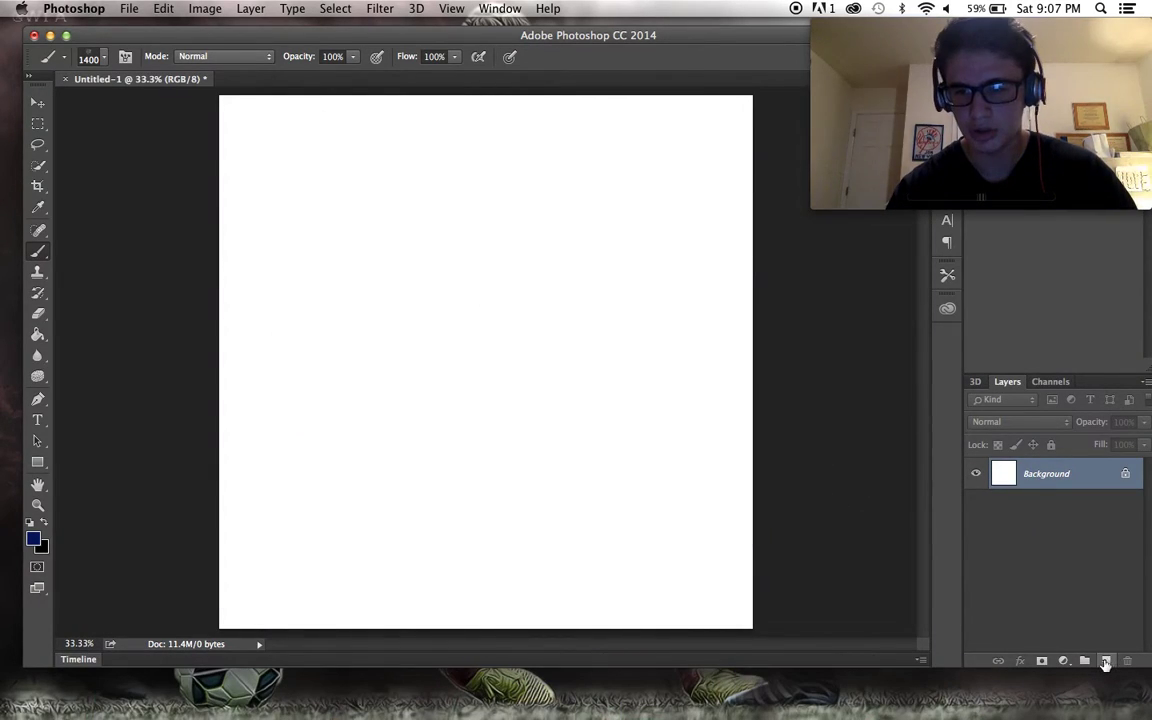
On a new layer, stamp blue grunge texture over the whole canvas, then add Layer 2.
left_click(1106, 661)
left_click(395, 440)
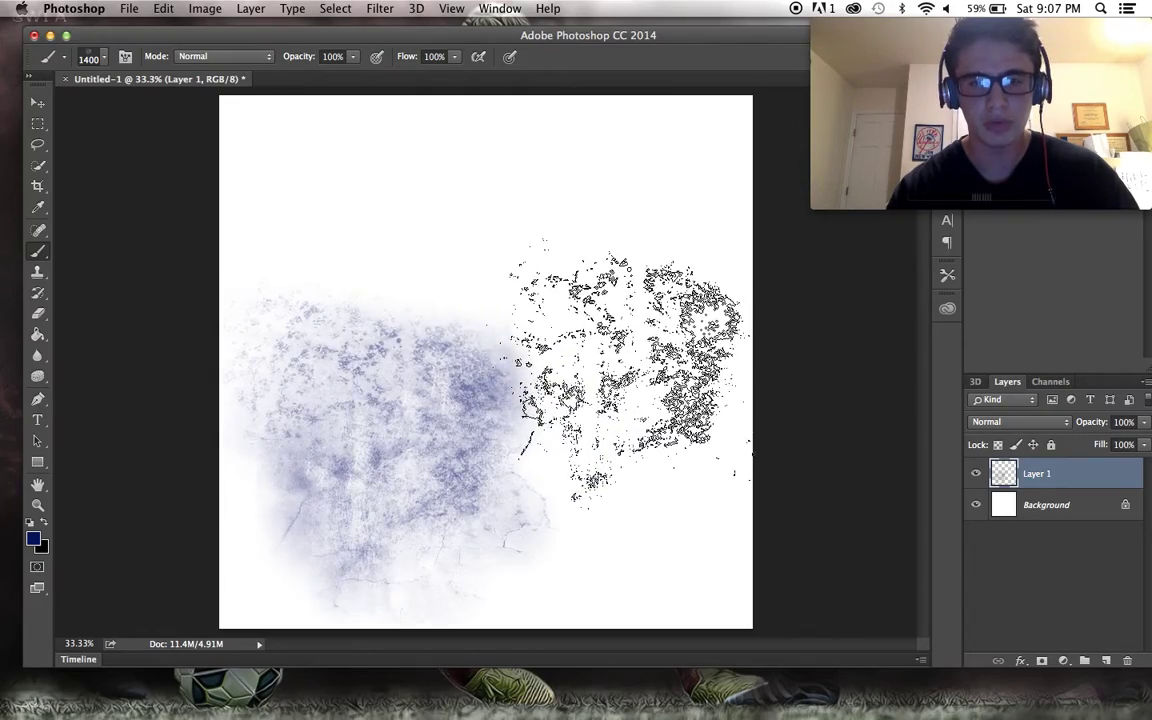
left_click(630, 380)
left_click(424, 206)
left_click(470, 190)
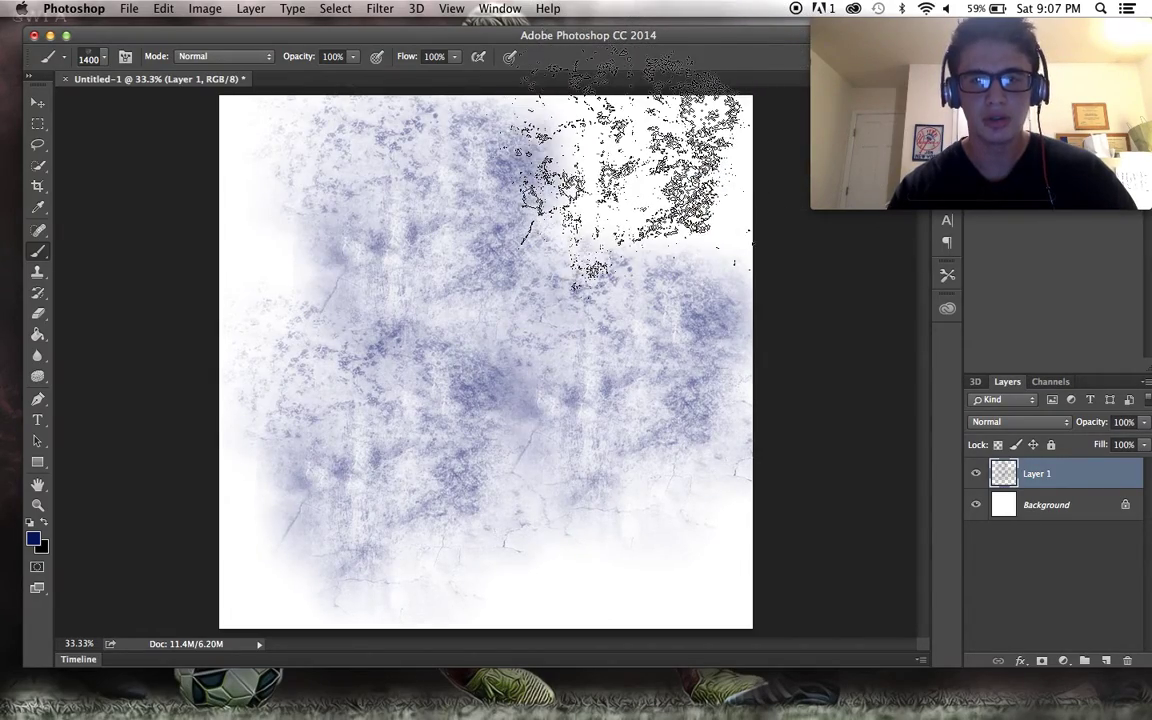
left_click(630, 245)
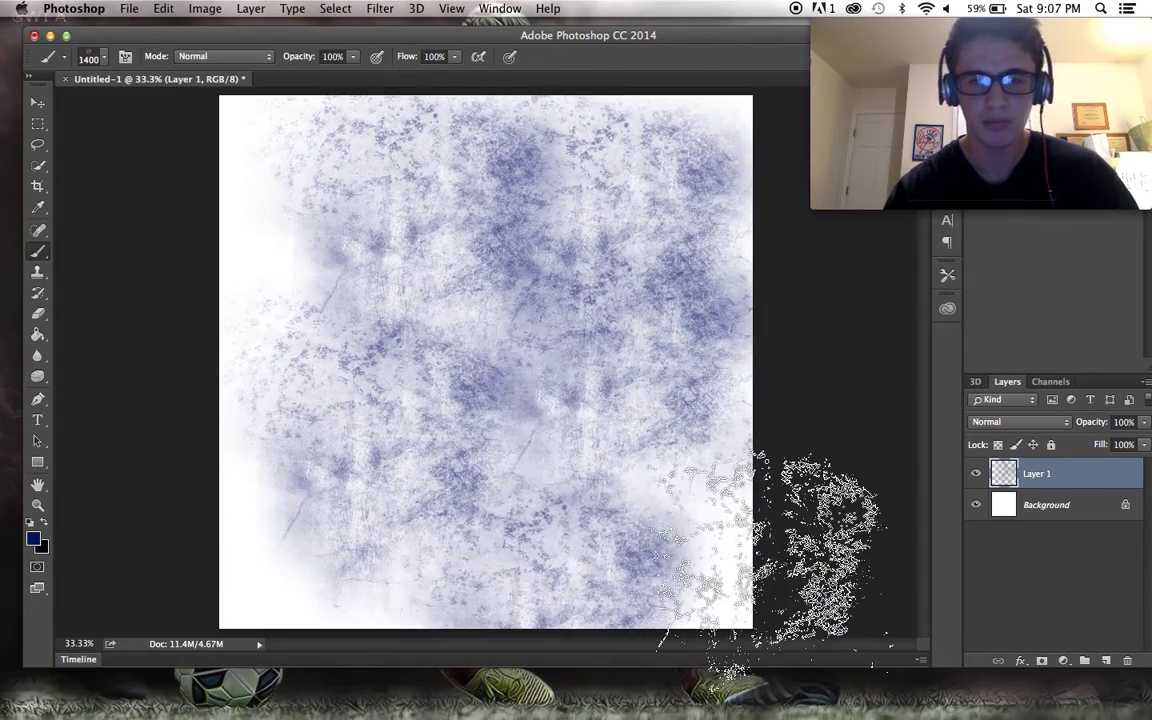
left_click(165, 250)
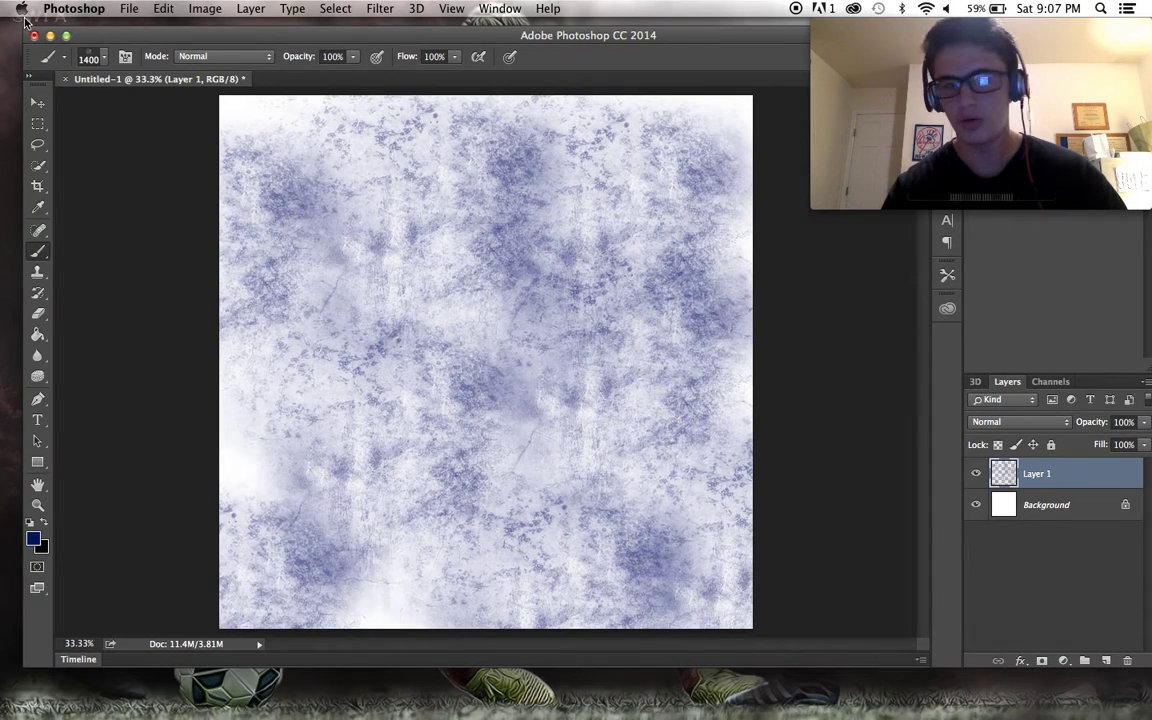
left_click(1107, 661)
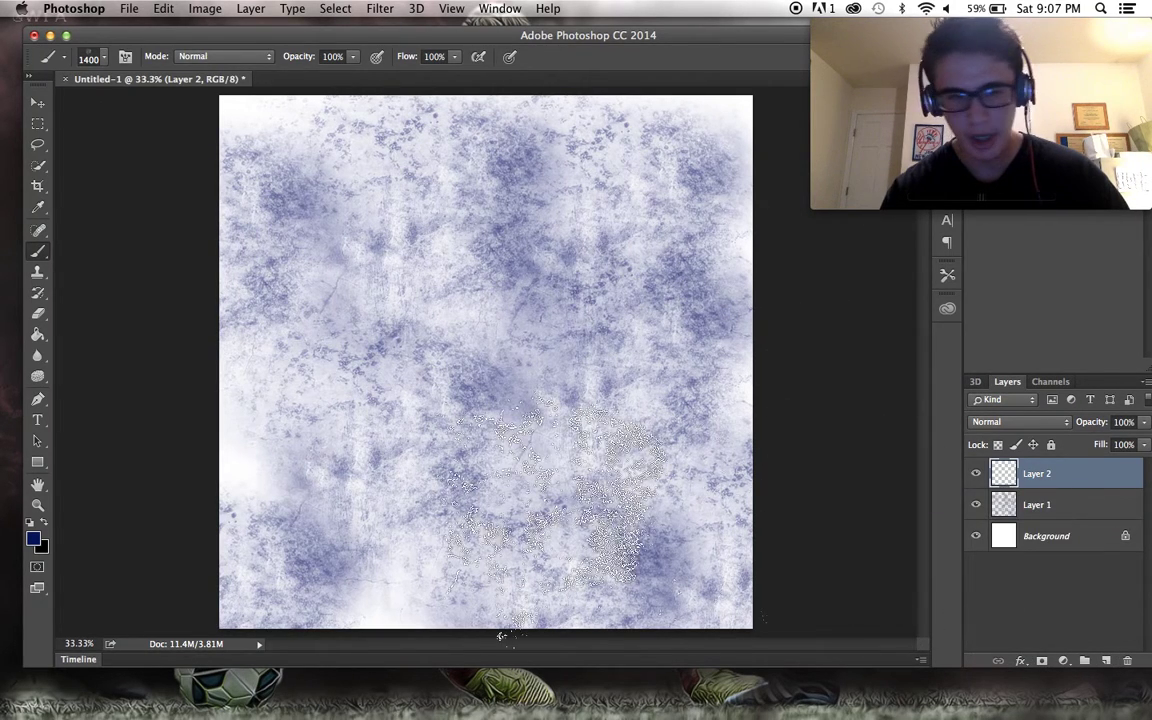
Set the foreground colour to very dark navy #01063a.
left_click(33, 538)
mouse_move(600, 512)
left_mouse_down()
mouse_move(599, 535)
mouse_move(615, 535)
left_mouse_up()
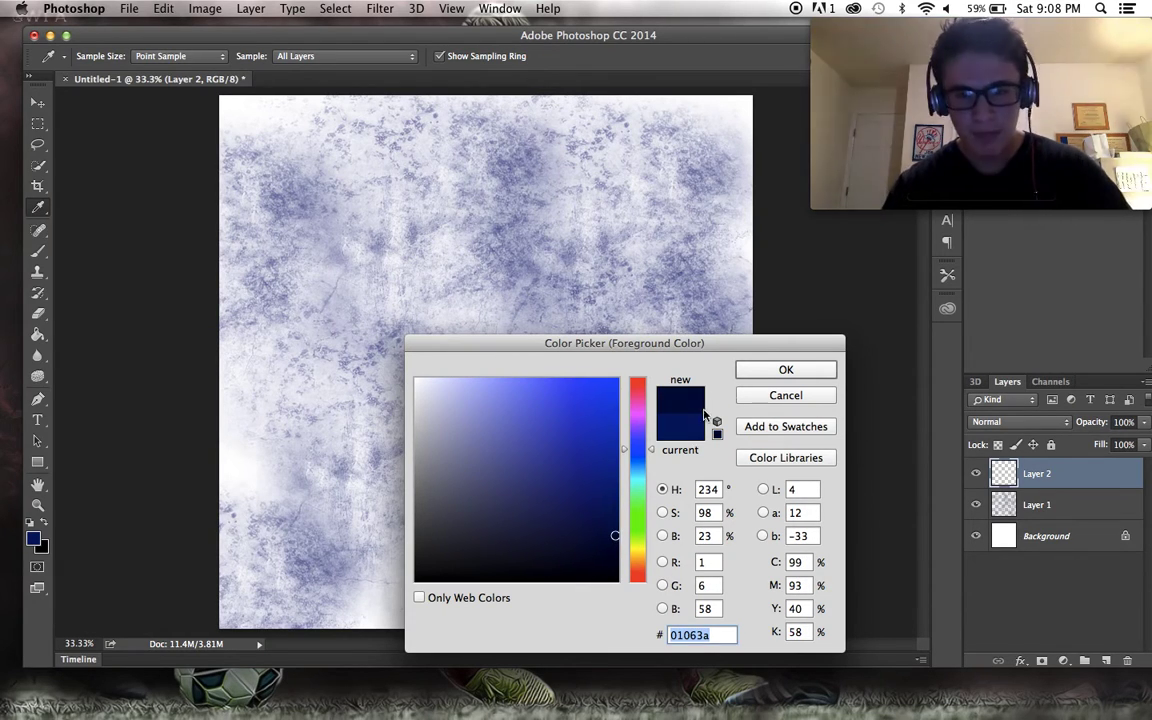
left_click(786, 370)
Choose the 359 grid texture brush tip for the Brush tool.
key("b")
left_click(100, 55)
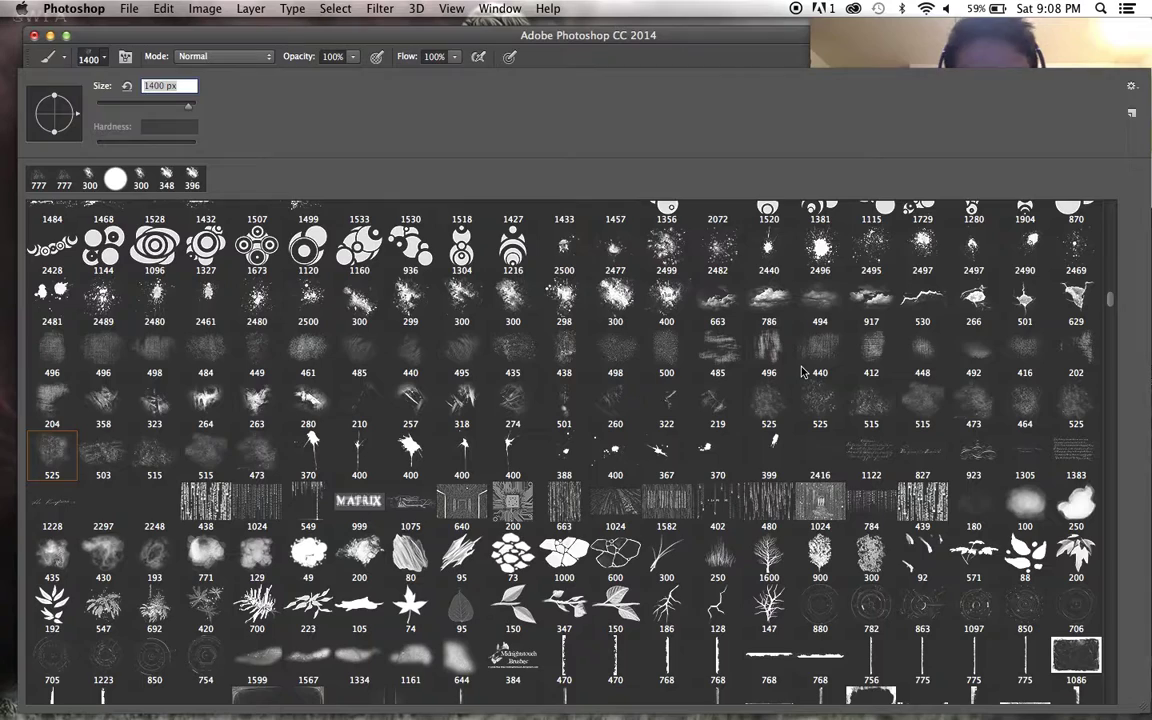
scroll(1112, 309, "up", 1)
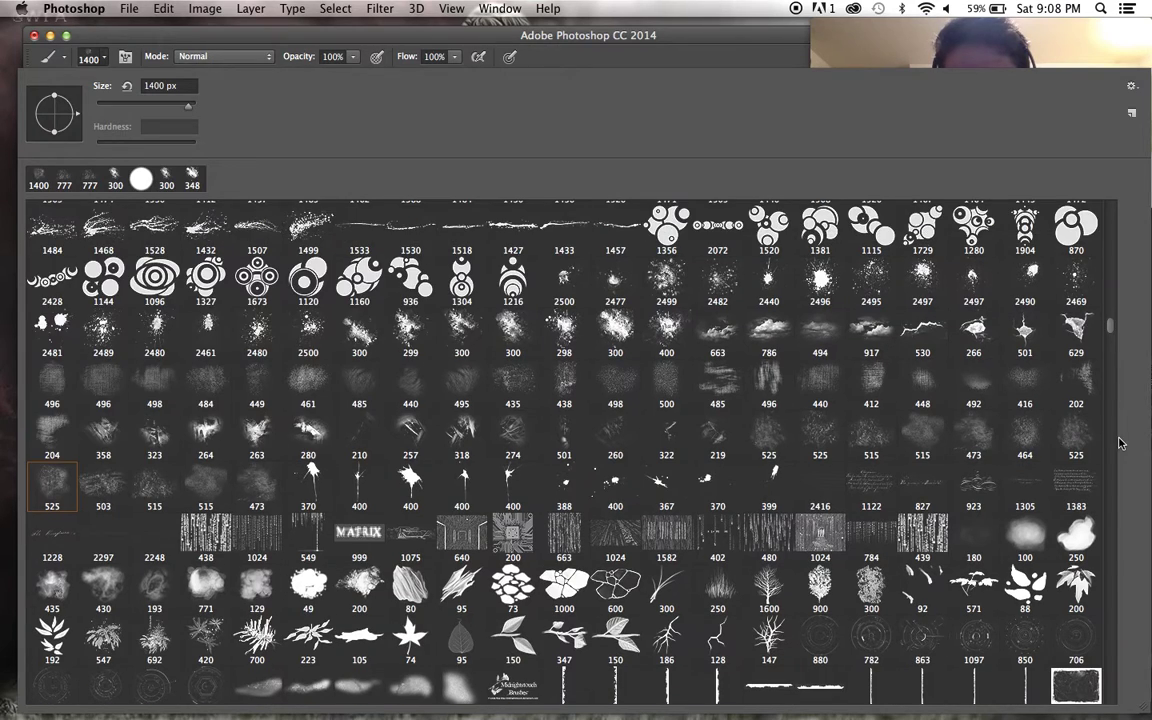
left_click(1110, 606)
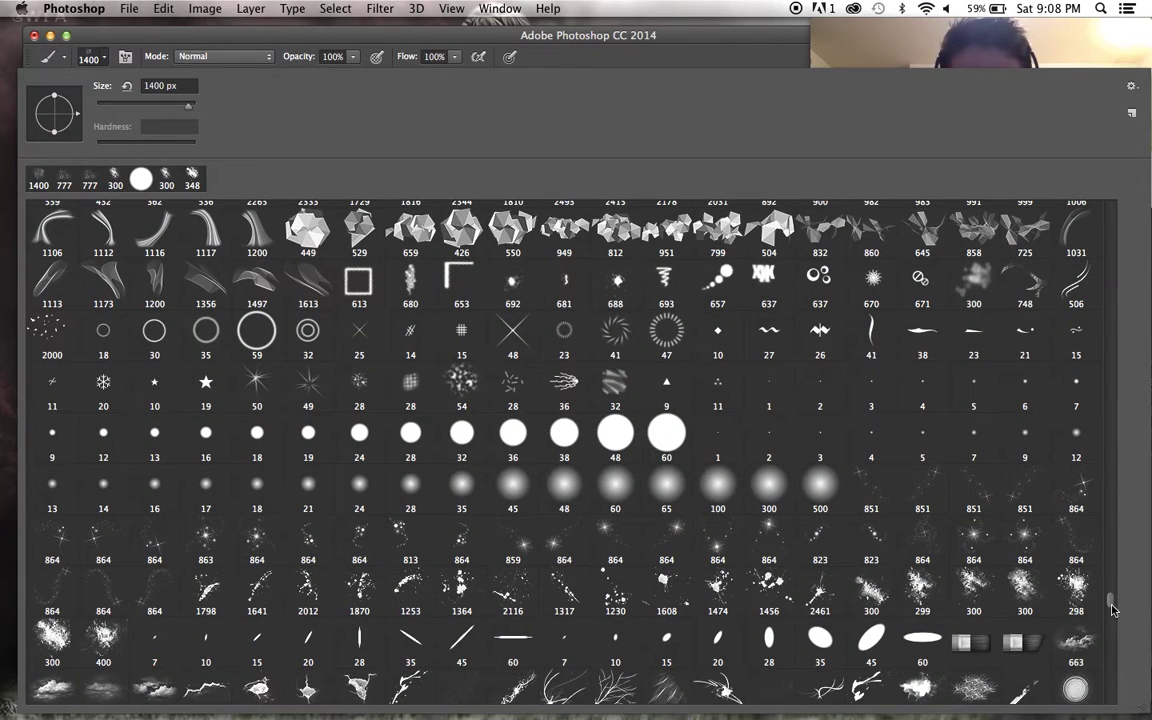
left_click(1112, 608)
left_click_drag(1112, 608, 1112, 618)
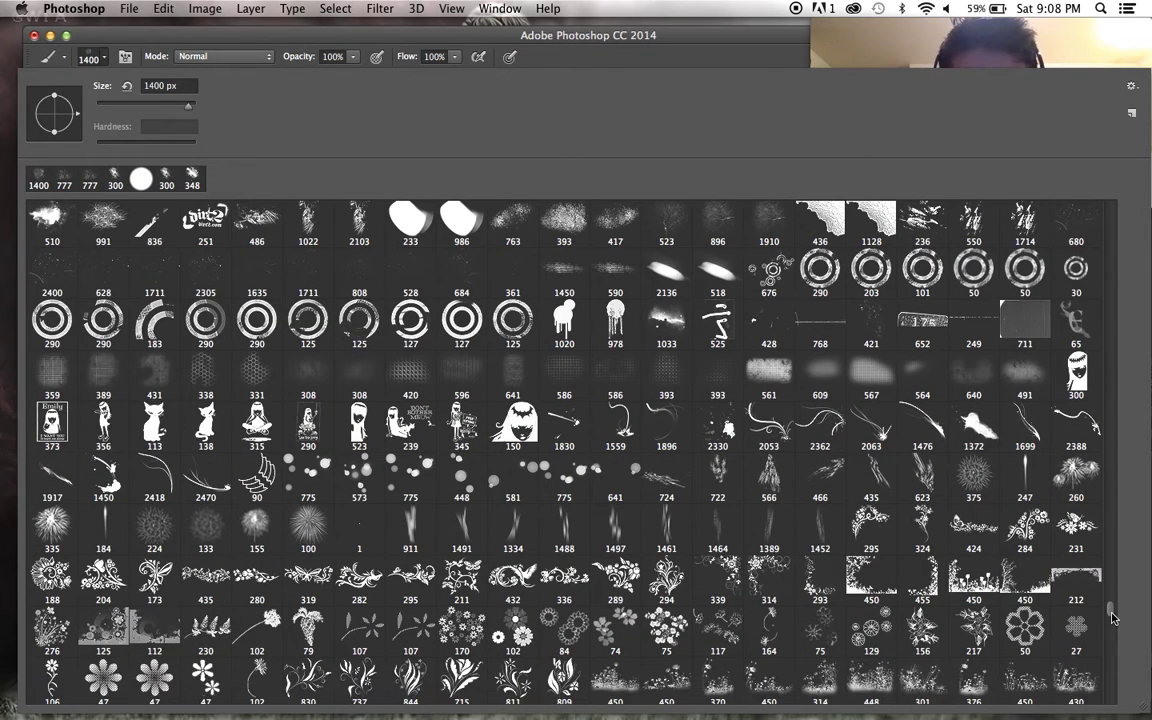
left_click(52, 372)
left_click(670, 372)
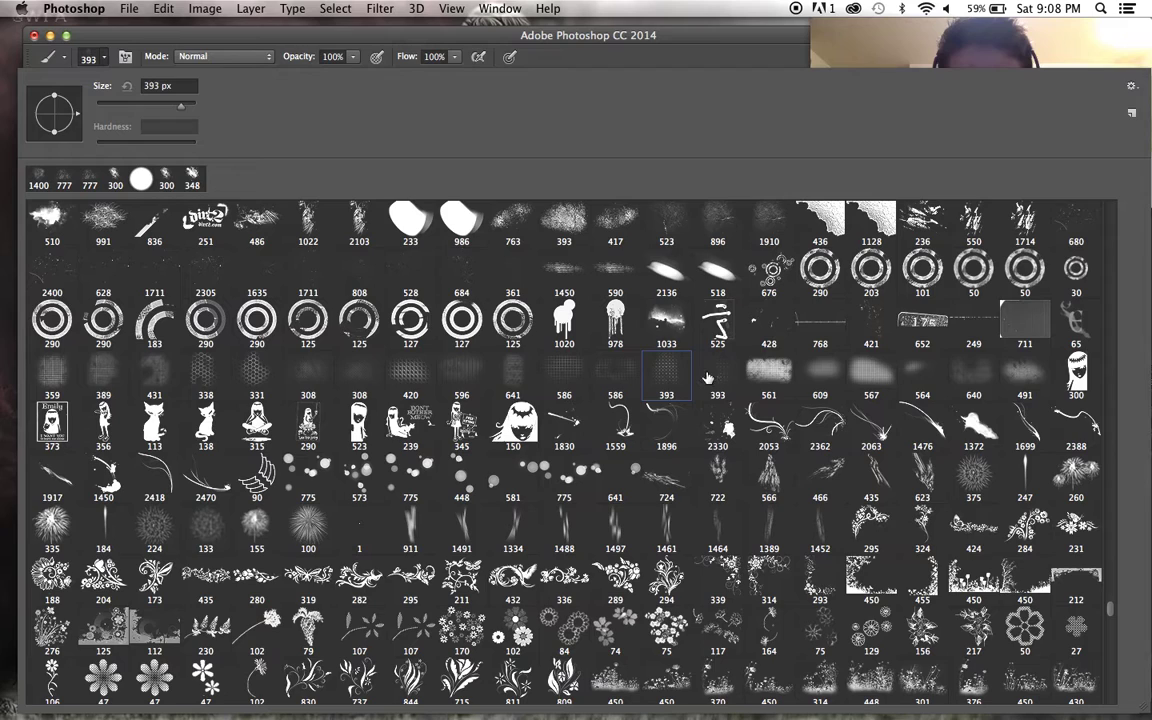
left_click(595, 55)
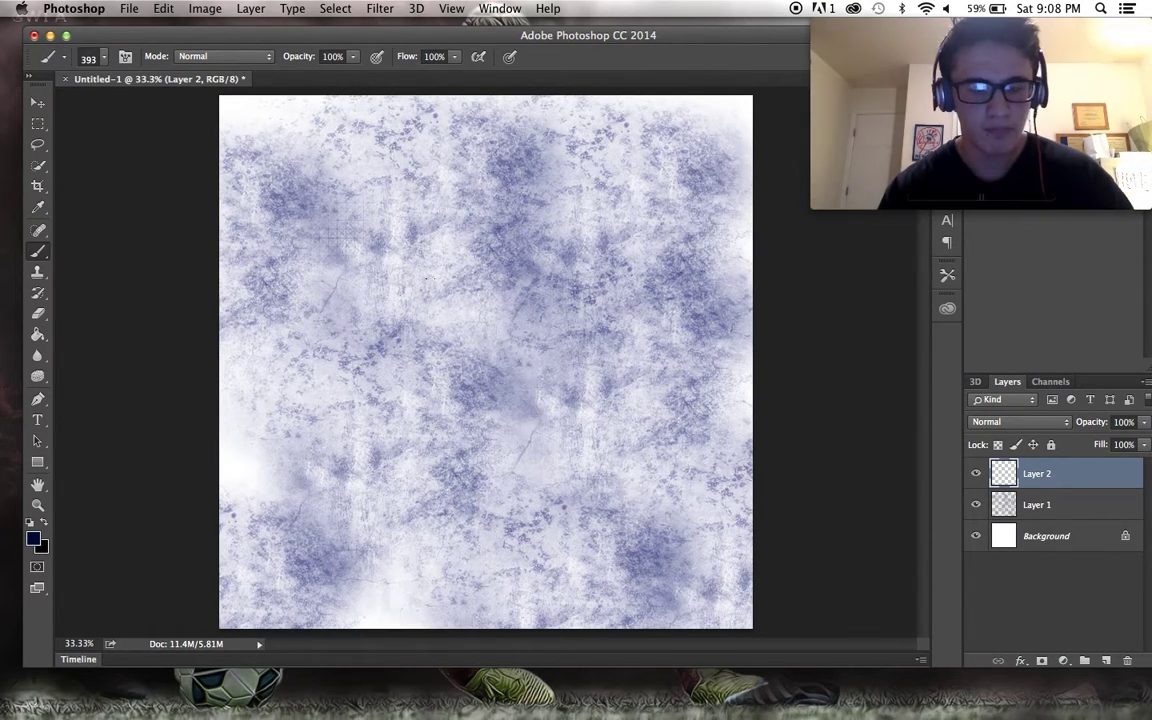
left_click(103, 57)
left_click(67, 381)
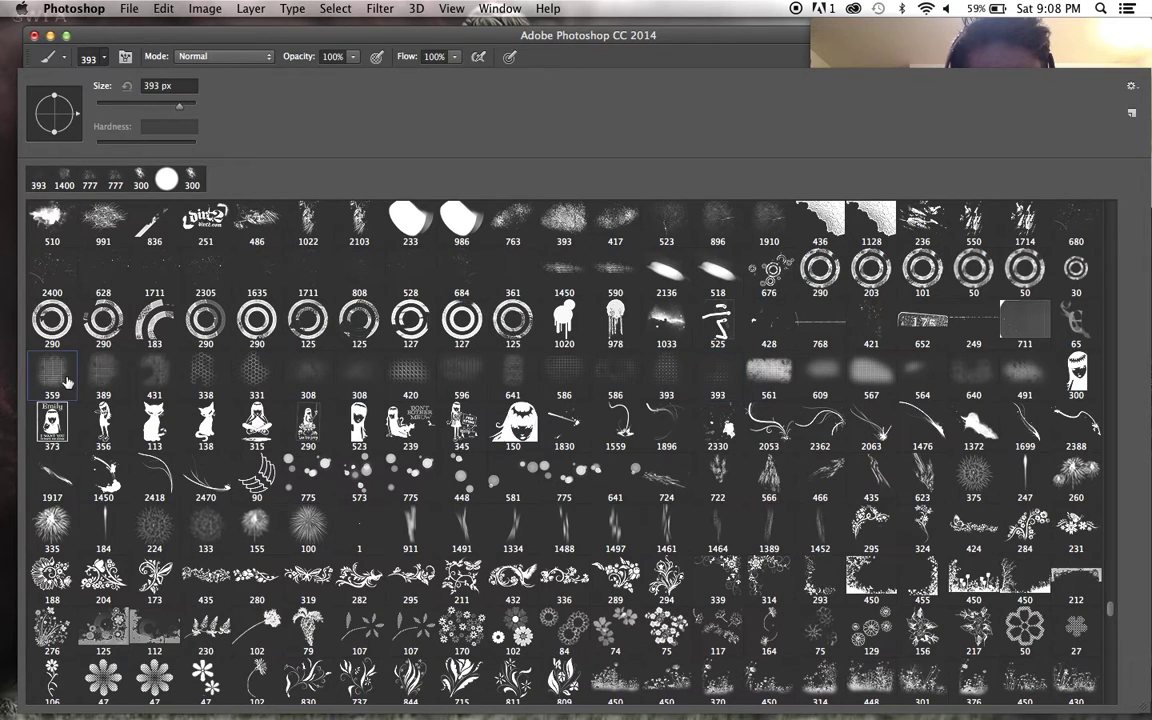
left_click(176, 110)
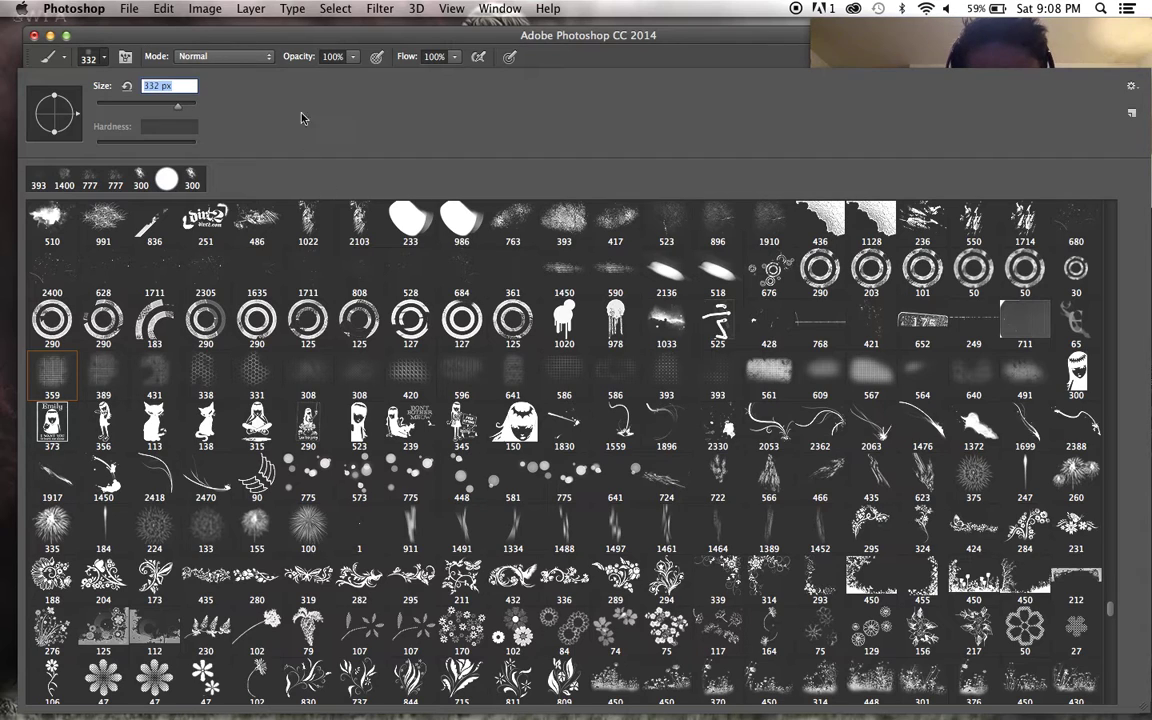
key("Return")
Stamp two faint grid patches at the upper left, then resize the brush to 500 px.
left_click(355, 250)
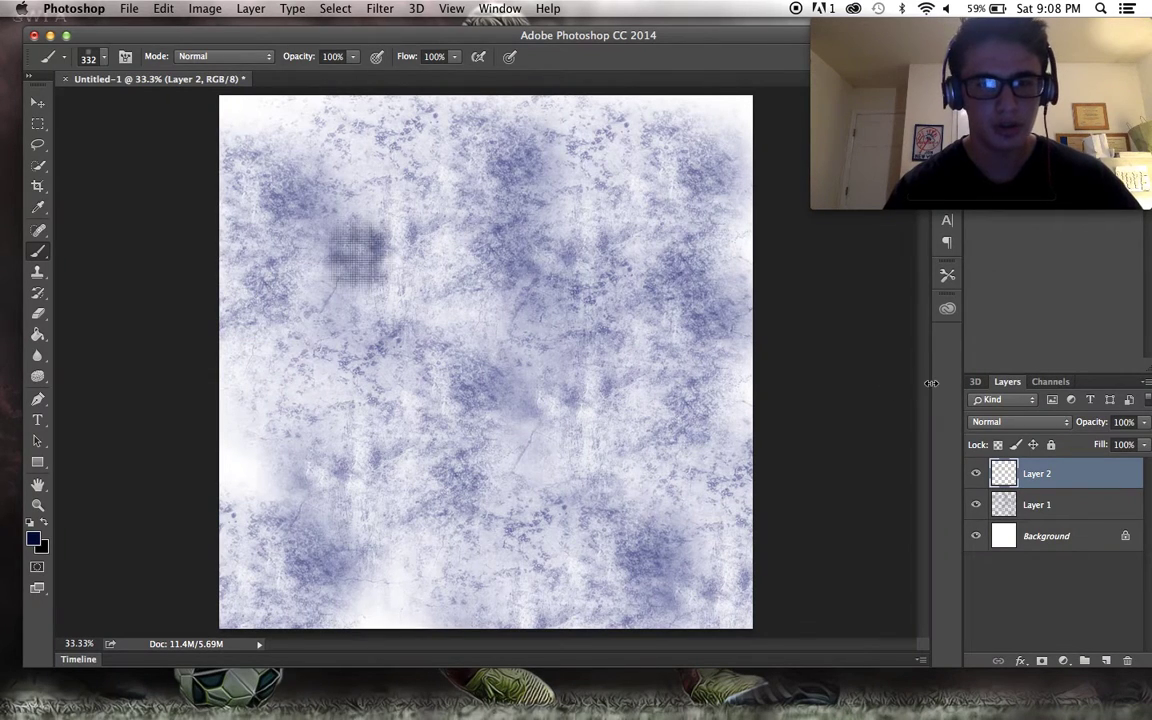
left_click(322, 218)
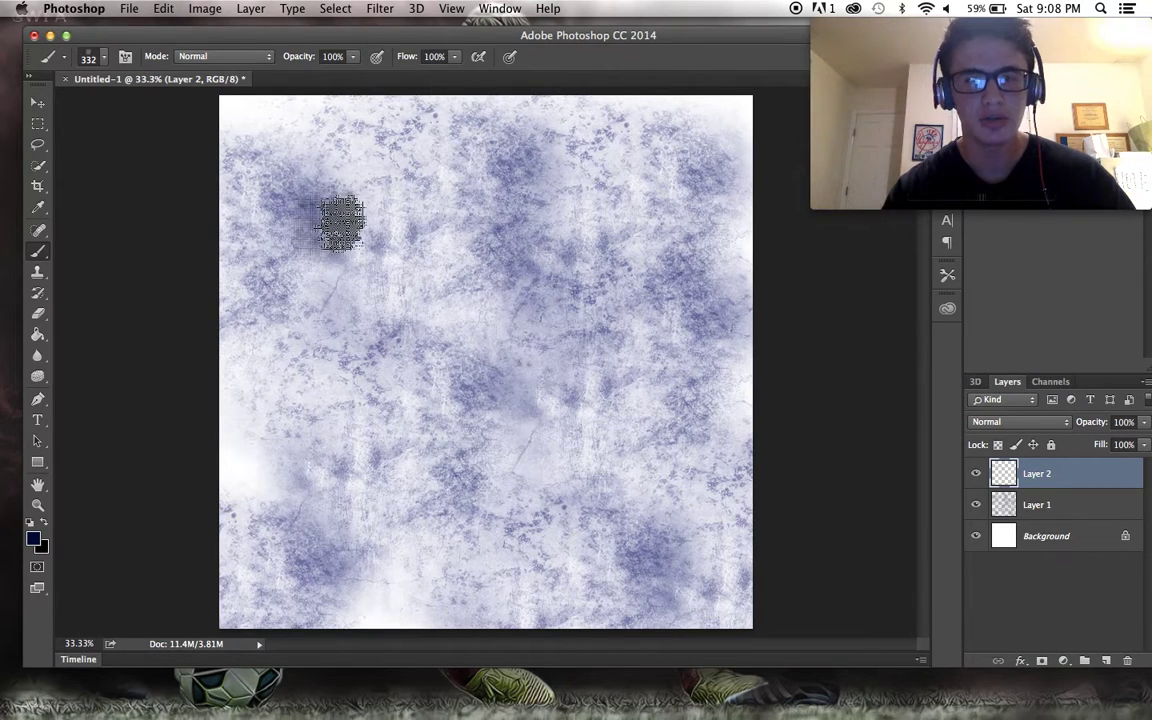
left_click(99, 57)
left_click_drag(177, 105, 181, 108)
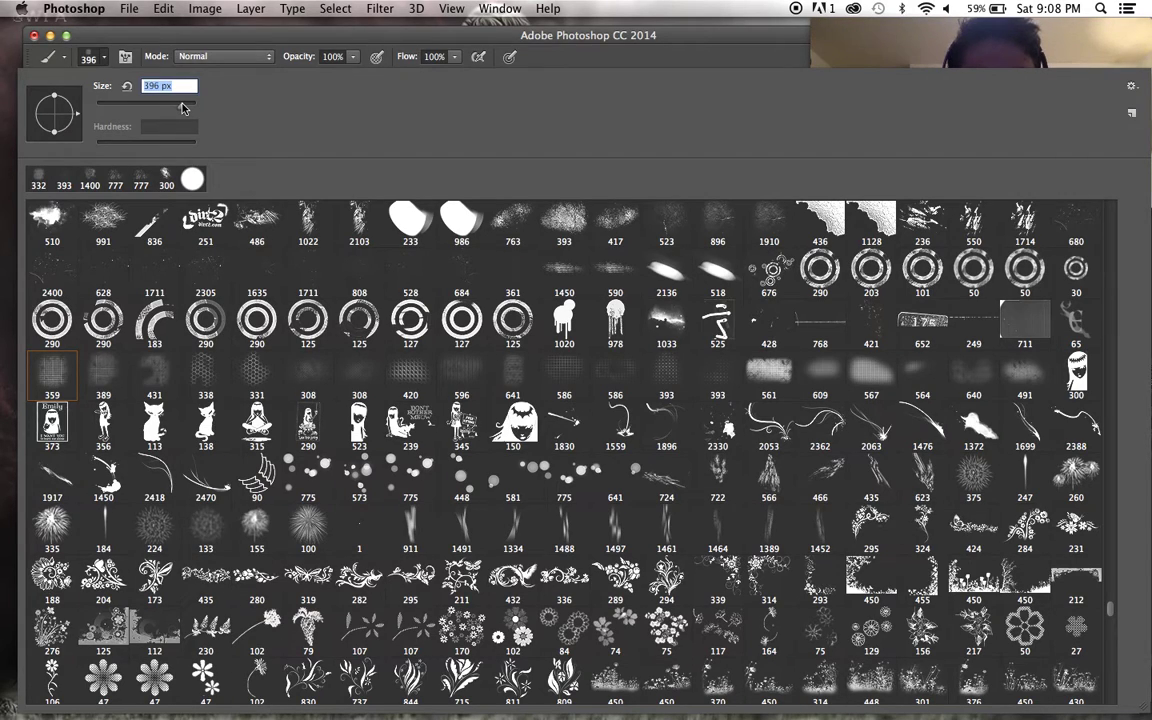
type("500")
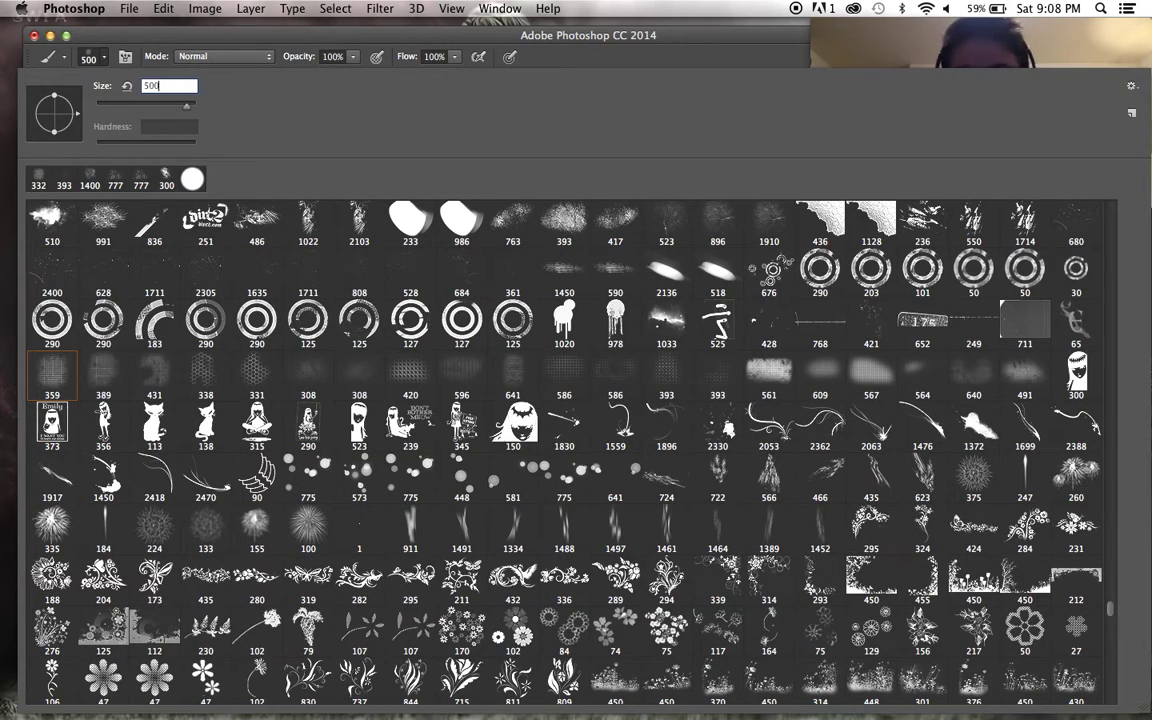
key("Return")
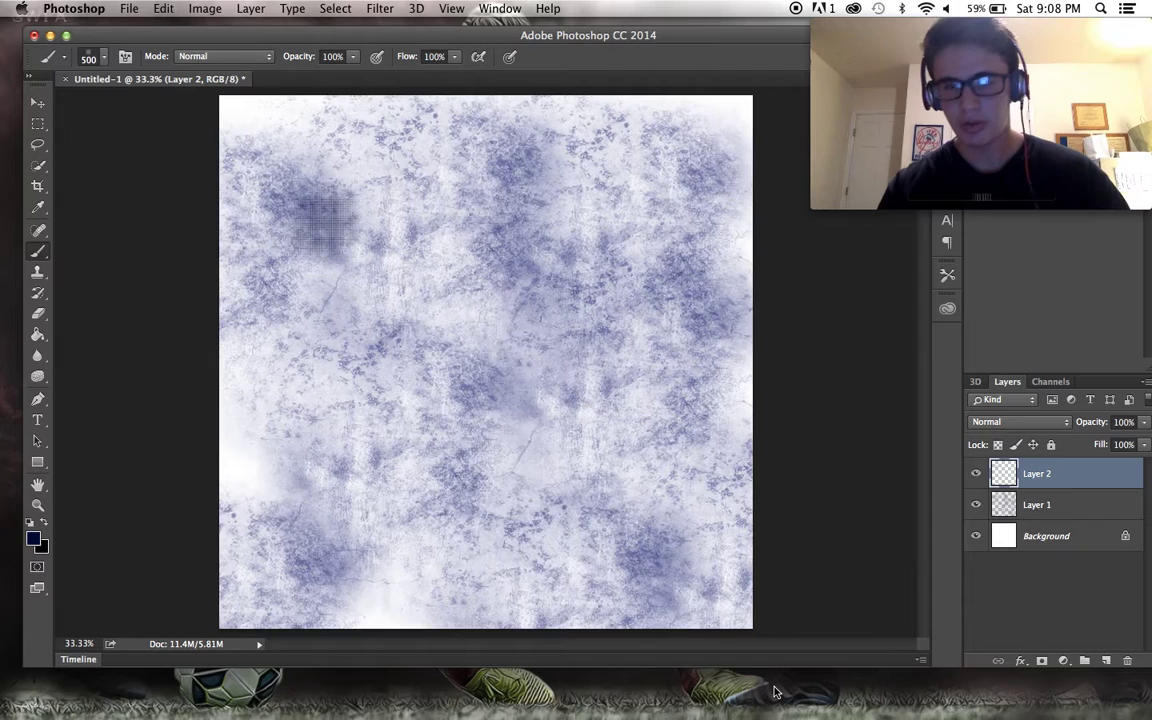
Stamp five more grid patches around the canvas, then close the document, saving changes.
left_click(592, 512)
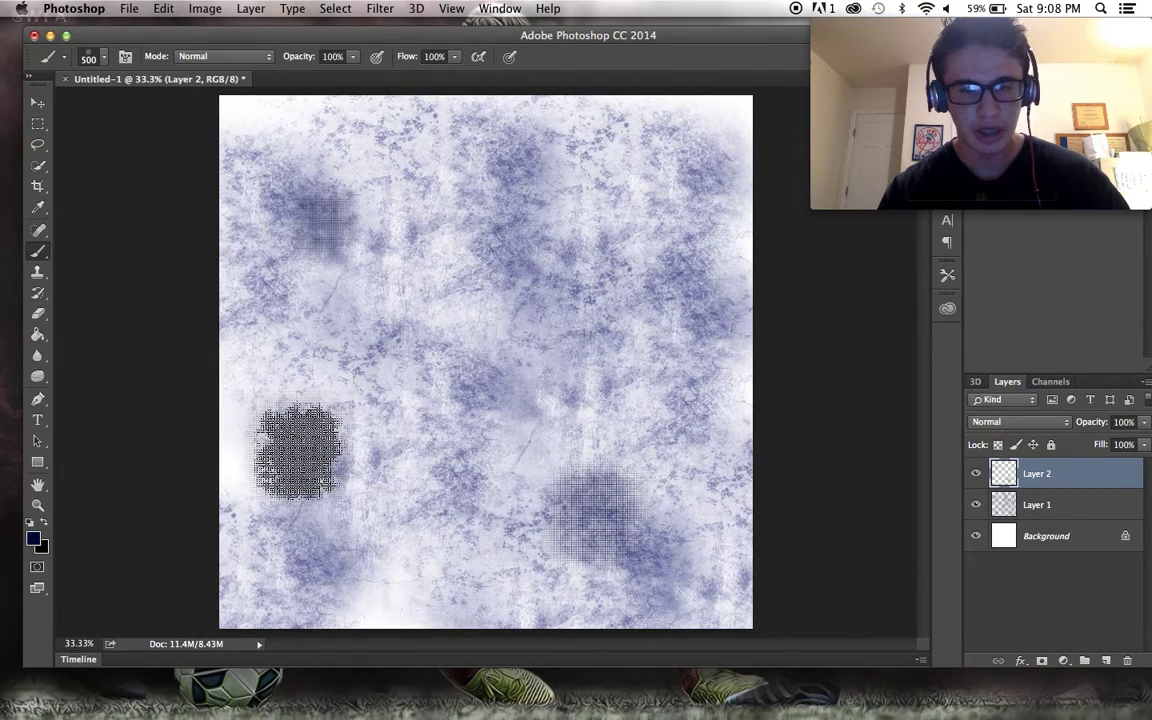
left_click(645, 240)
left_click(480, 158)
left_click(537, 330)
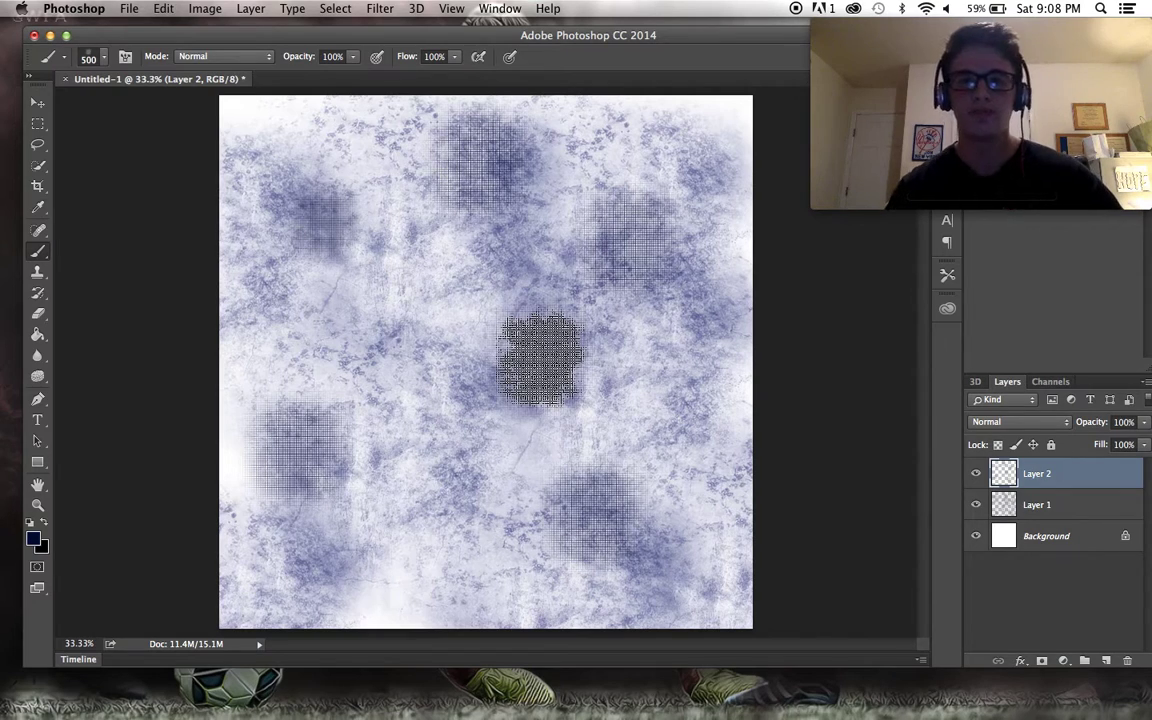
left_click(408, 567)
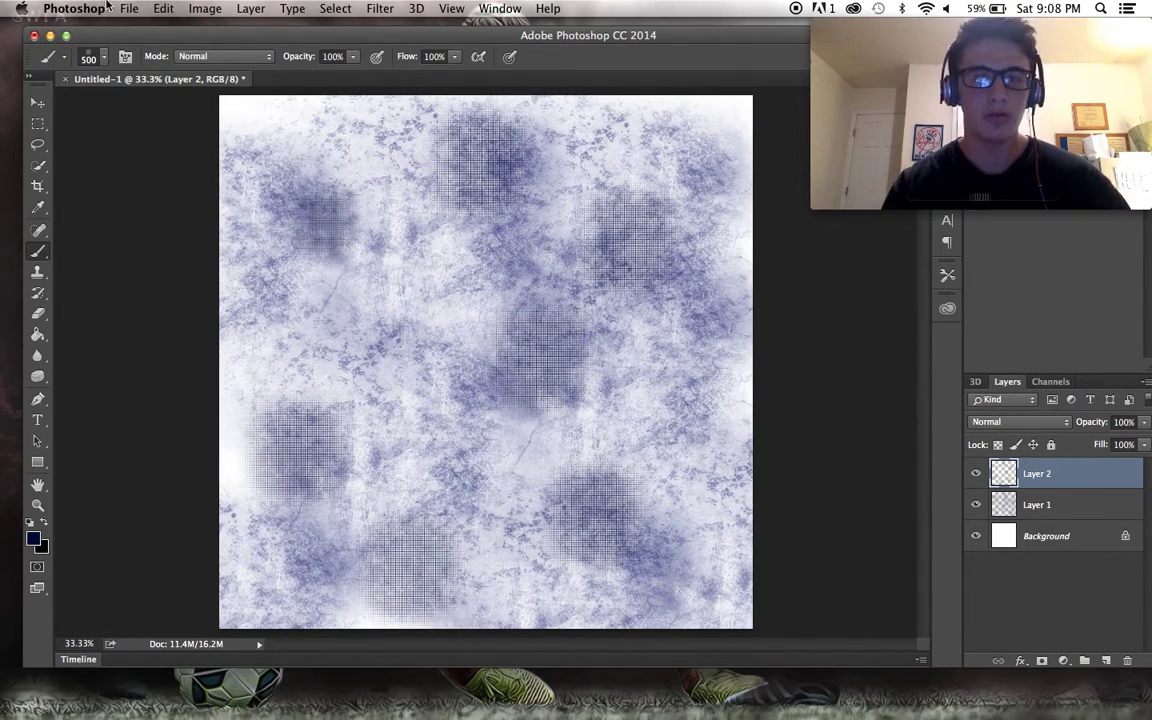
left_click(34, 36)
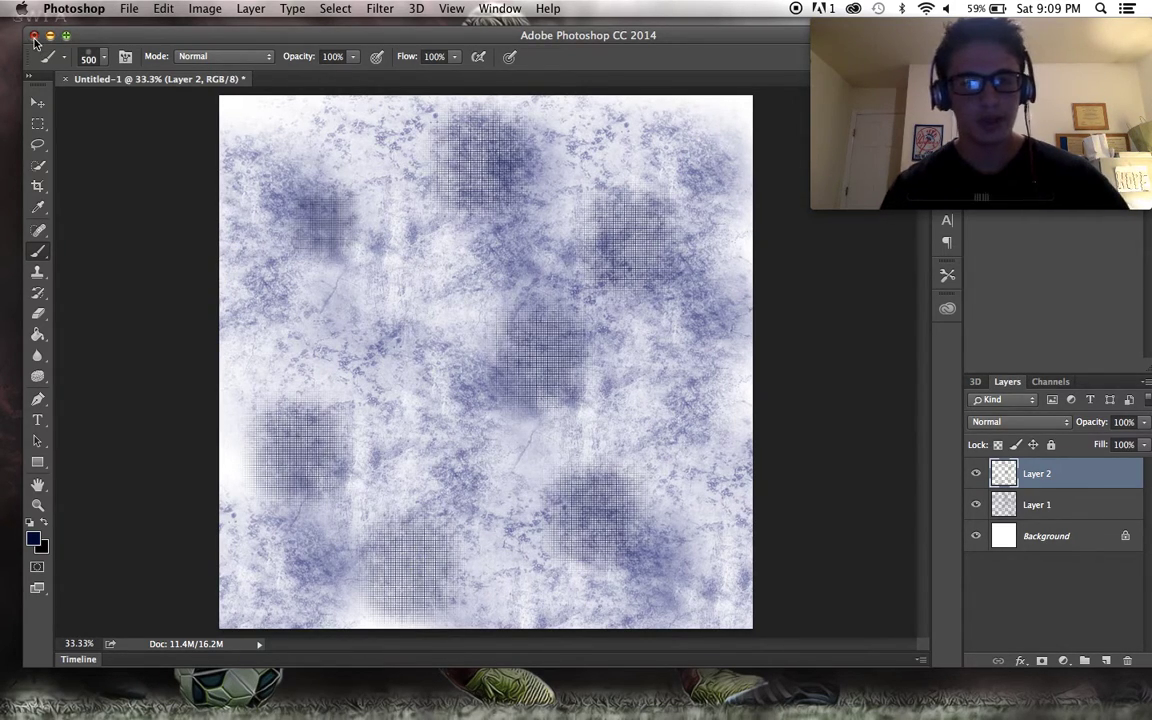
left_click(707, 261)
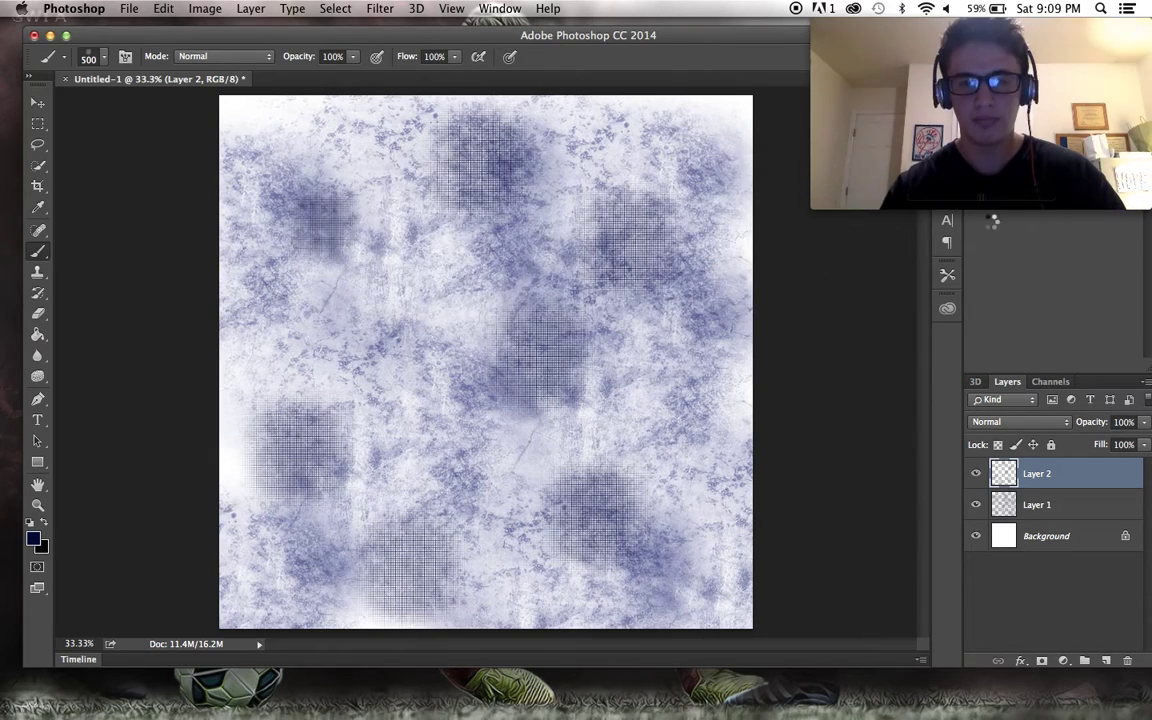
Save the texture as Tutorial Bg.psd in Photoshop format, then hide Photoshop.
key("BackSpace")
type("Tutorial 8")
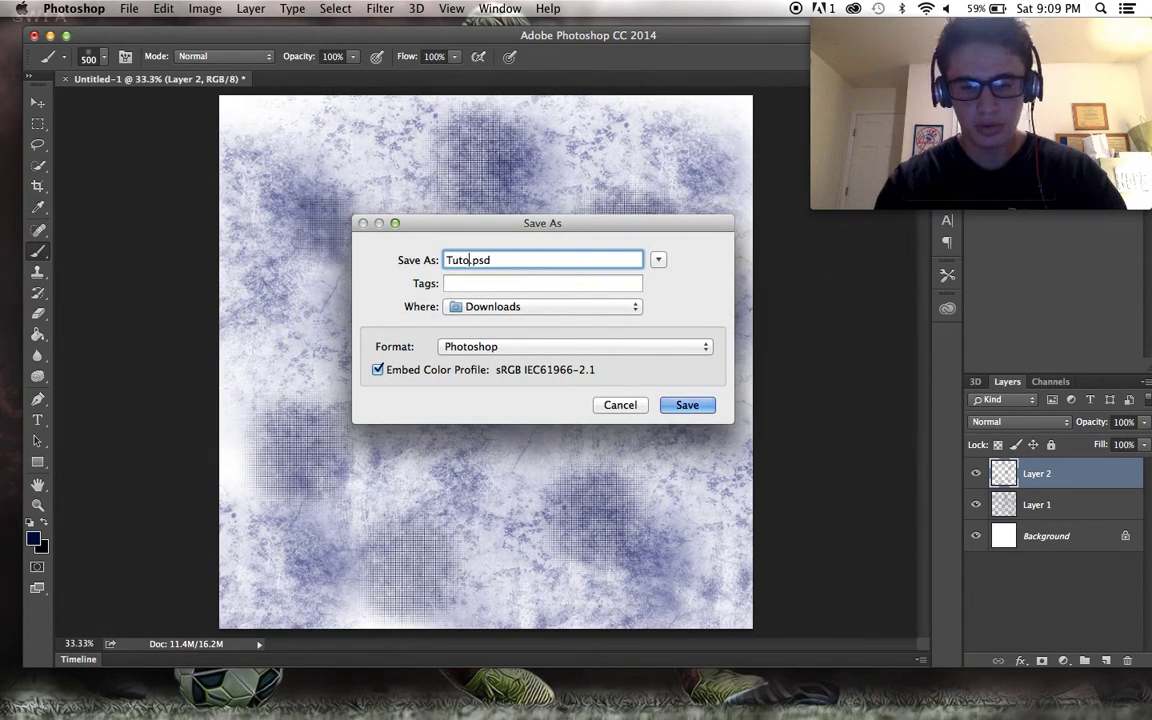
type("g")
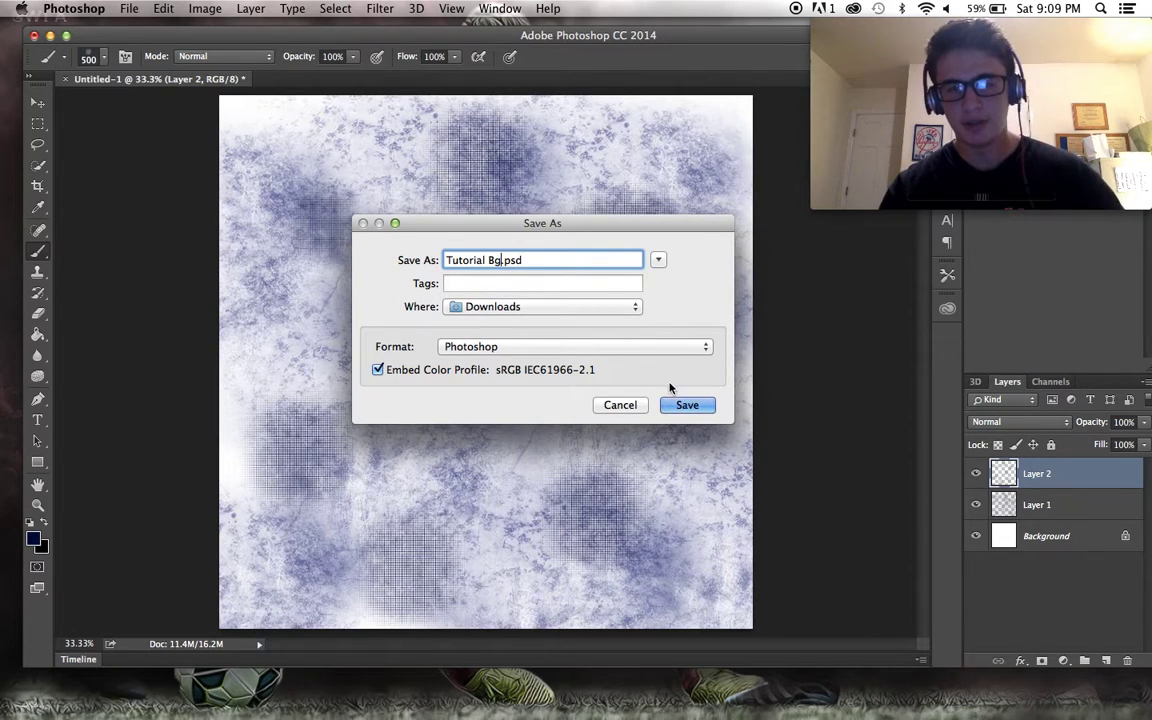
left_click(684, 404)
left_click(762, 264)
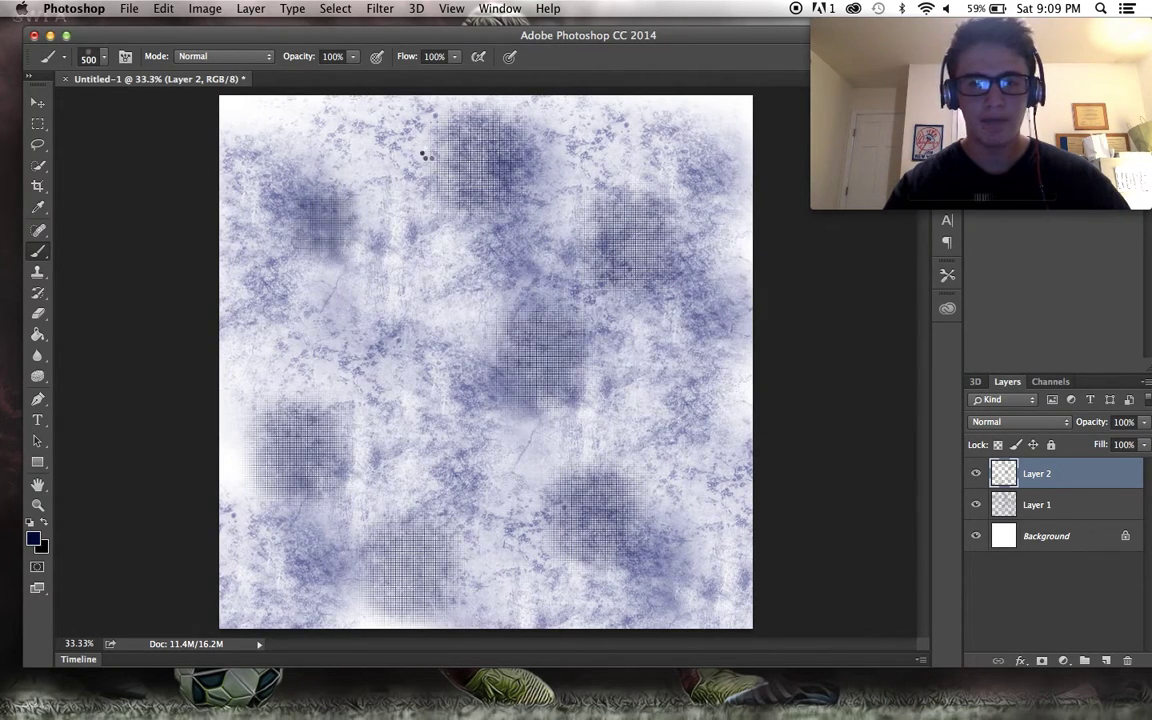
key("F11")
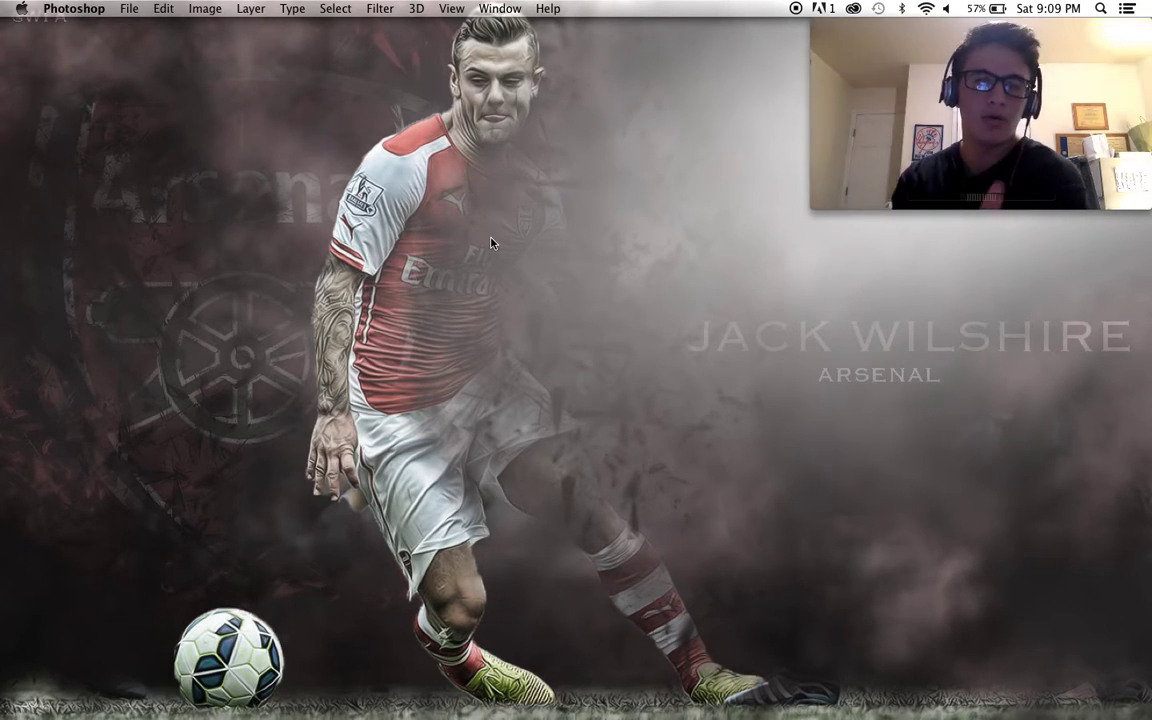
Drag Hugo-Lloris.jpg from Finder's Downloads into Photoshop and fit it on screen.
mouse_move(652, 701)
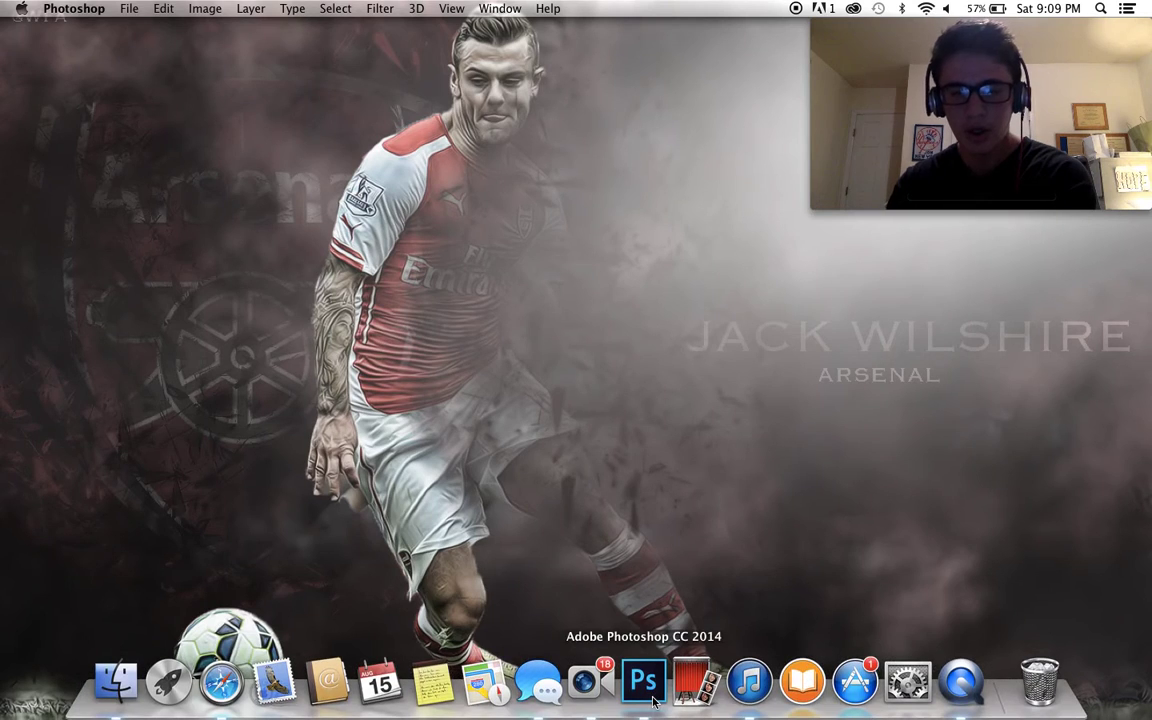
left_click(652, 701)
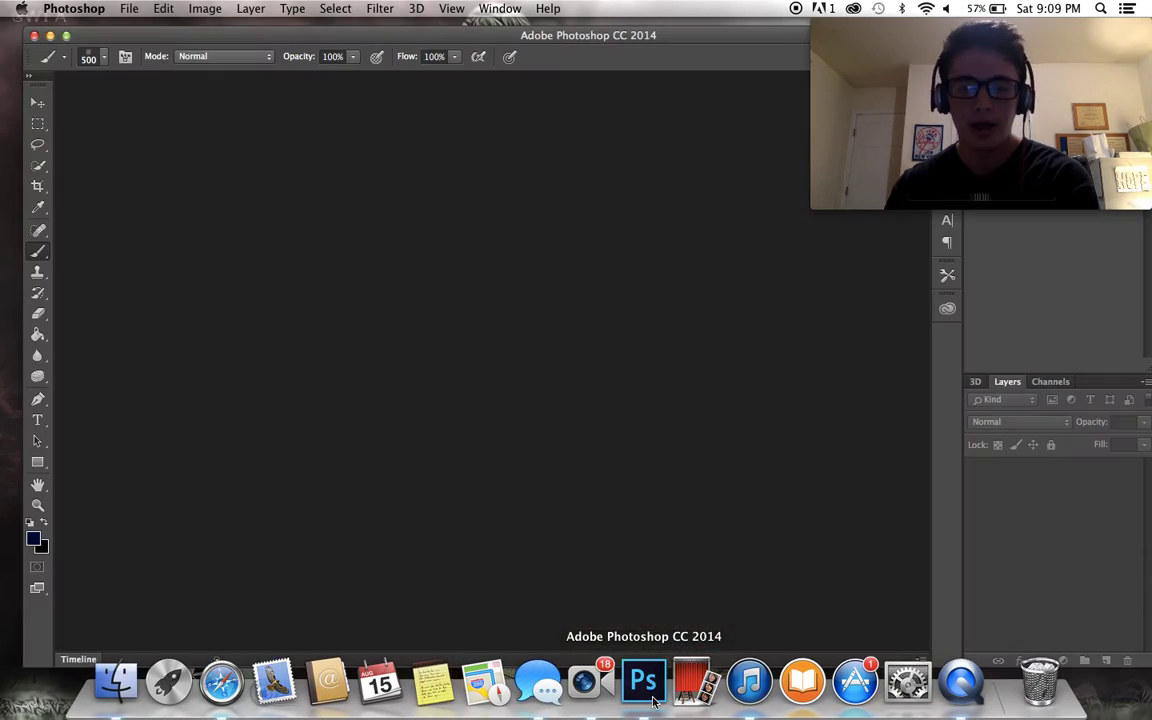
left_click(118, 690)
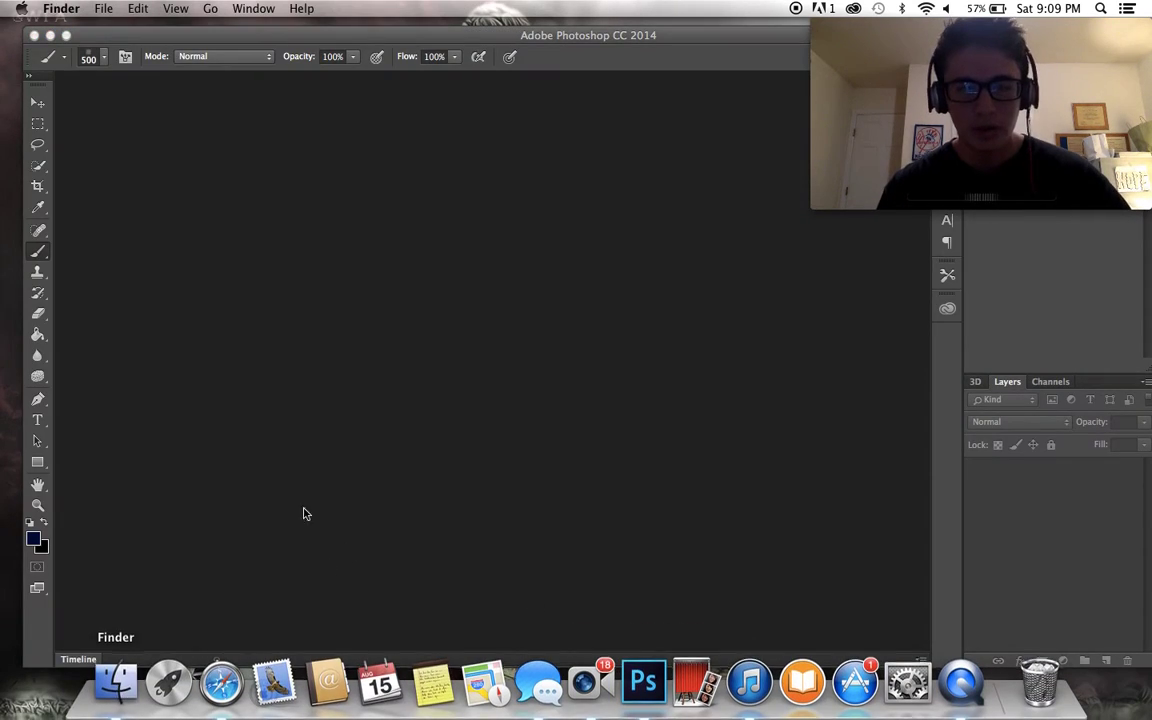
left_click(290, 453)
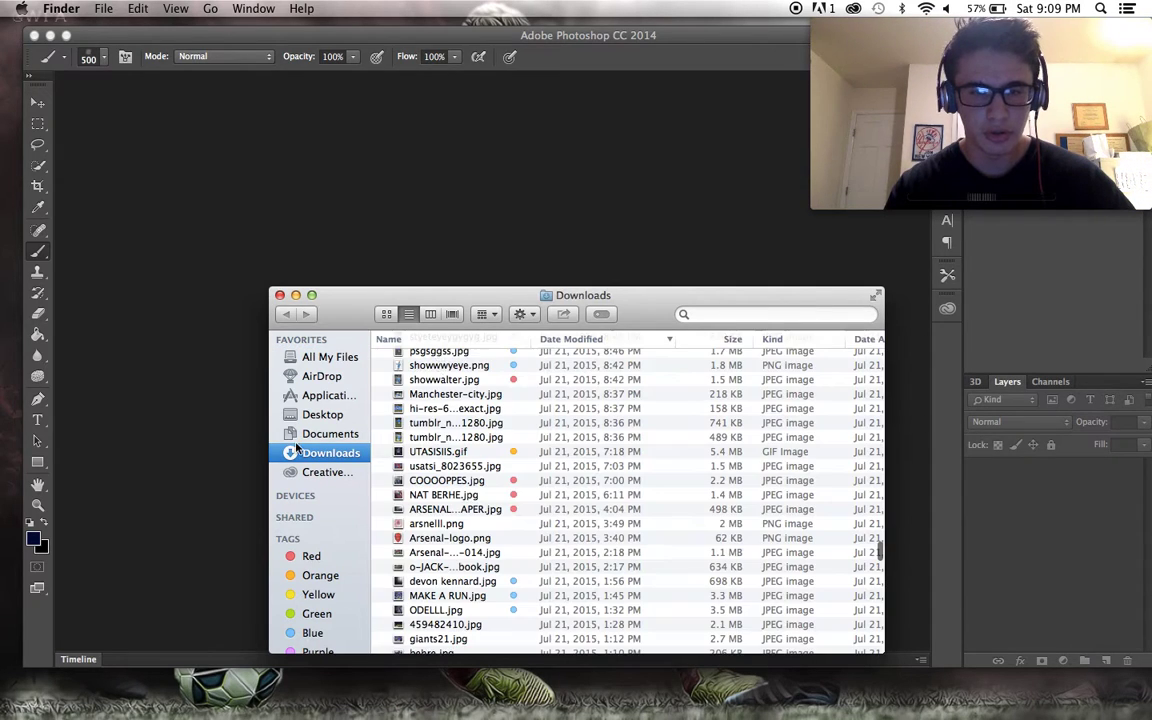
scroll(397, 370, "down", 5)
scroll(397, 370, "up", 10)
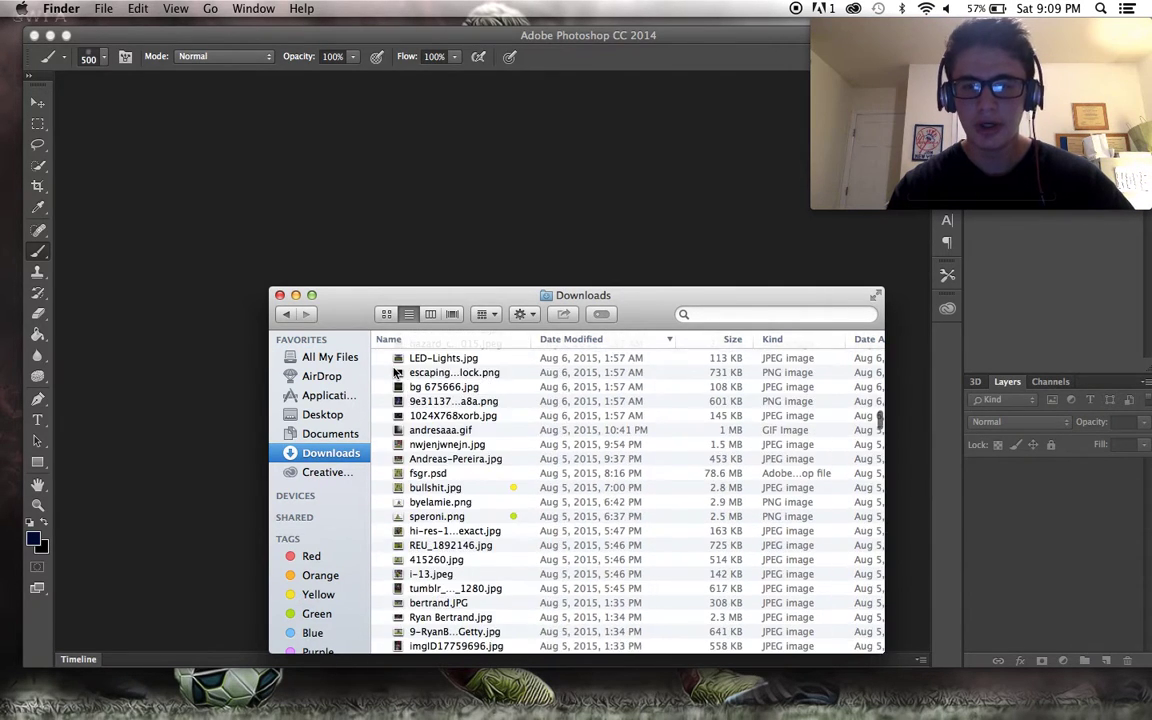
left_click_drag(404, 418, 503, 195)
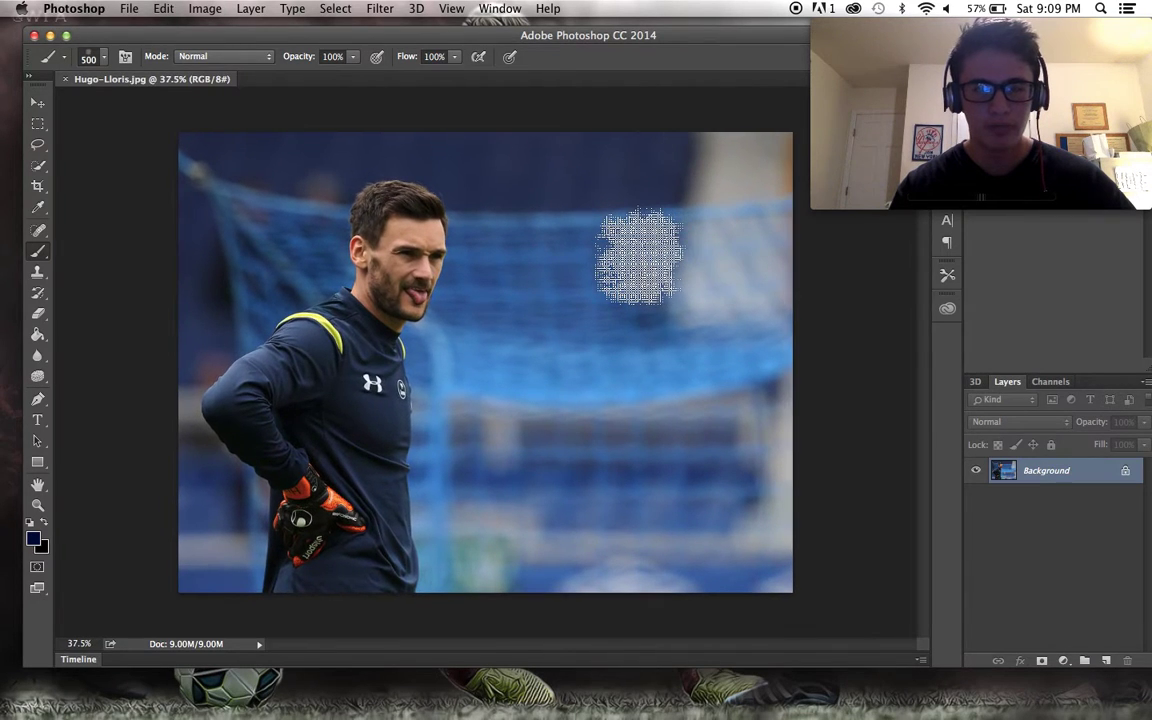
key("super+0")
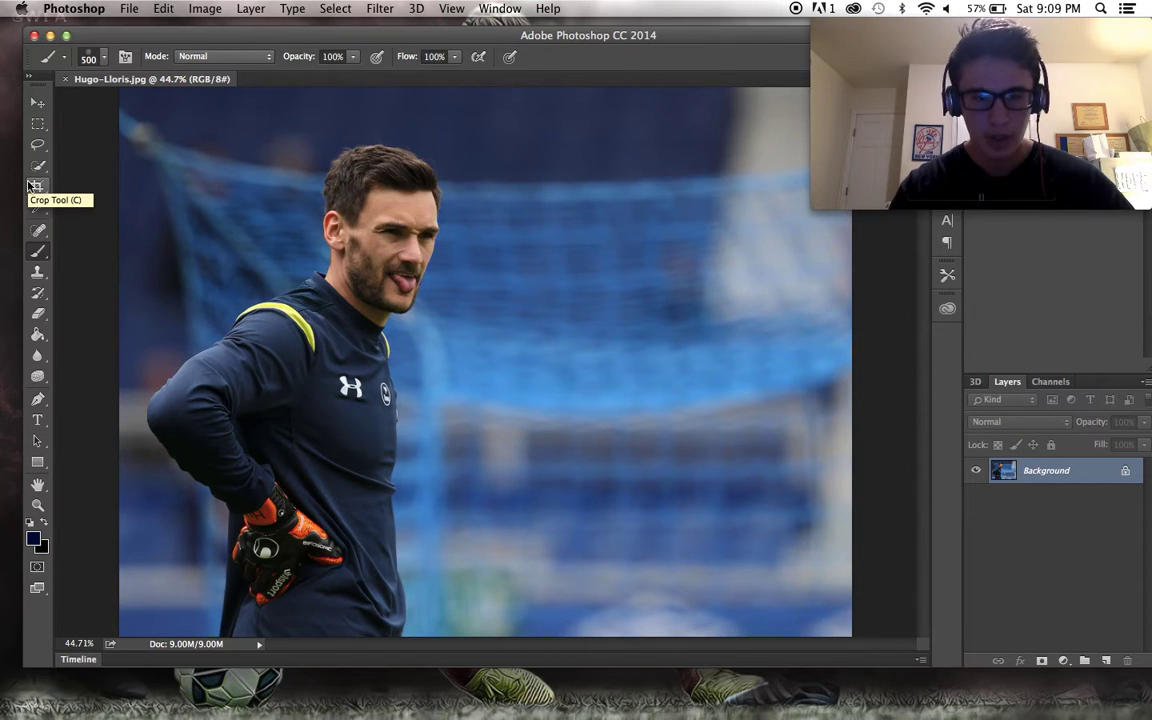
left_click(116, 674)
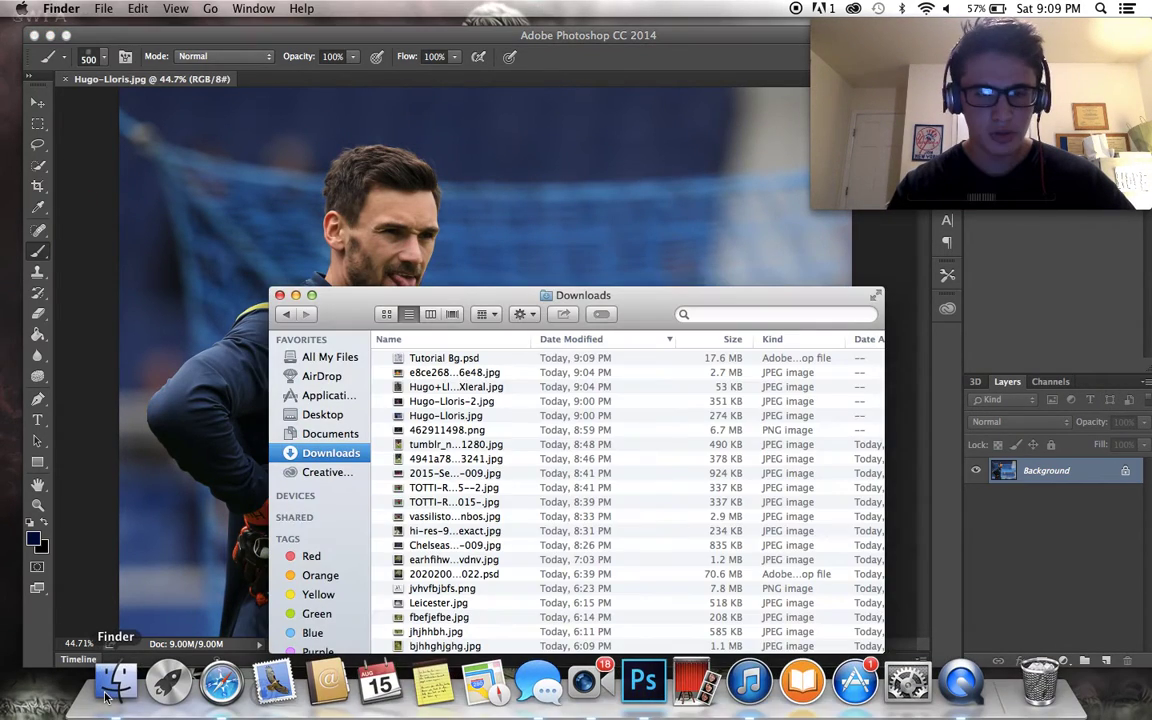
View Hugo-Lloris-2.jpg and 462911498.png in Preview, close both, and return to Hugo-Lloris.jpg.
left_click(420, 402)
double_click(420, 402)
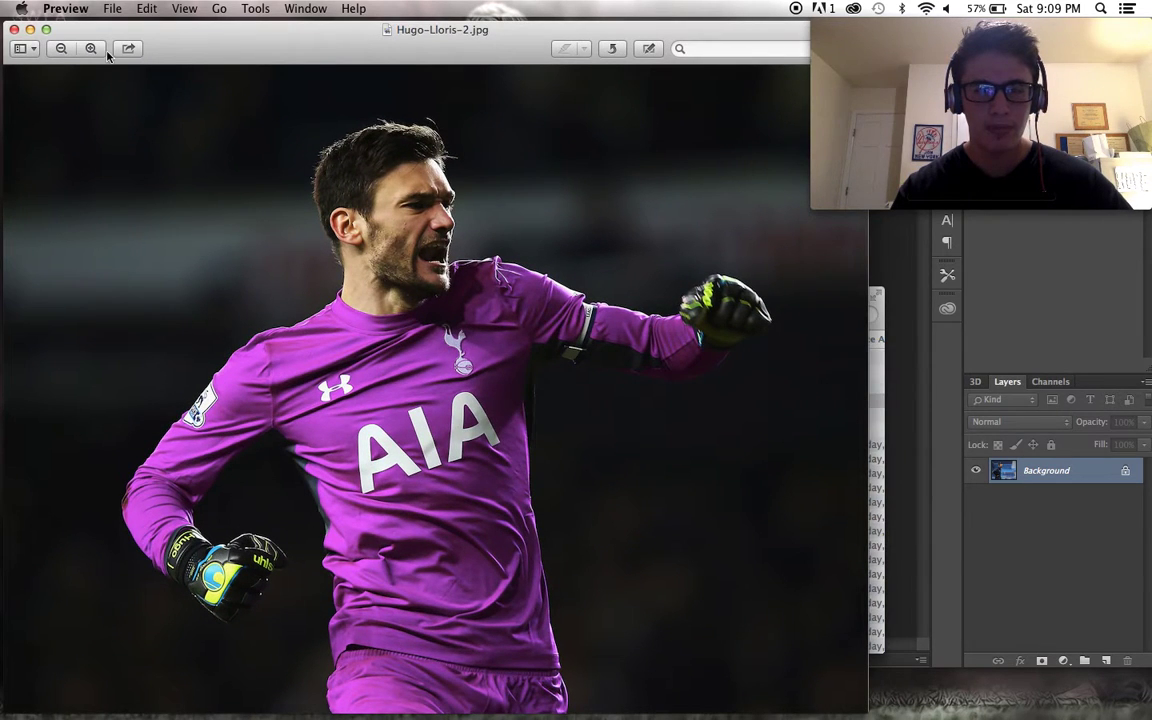
left_click(14, 29)
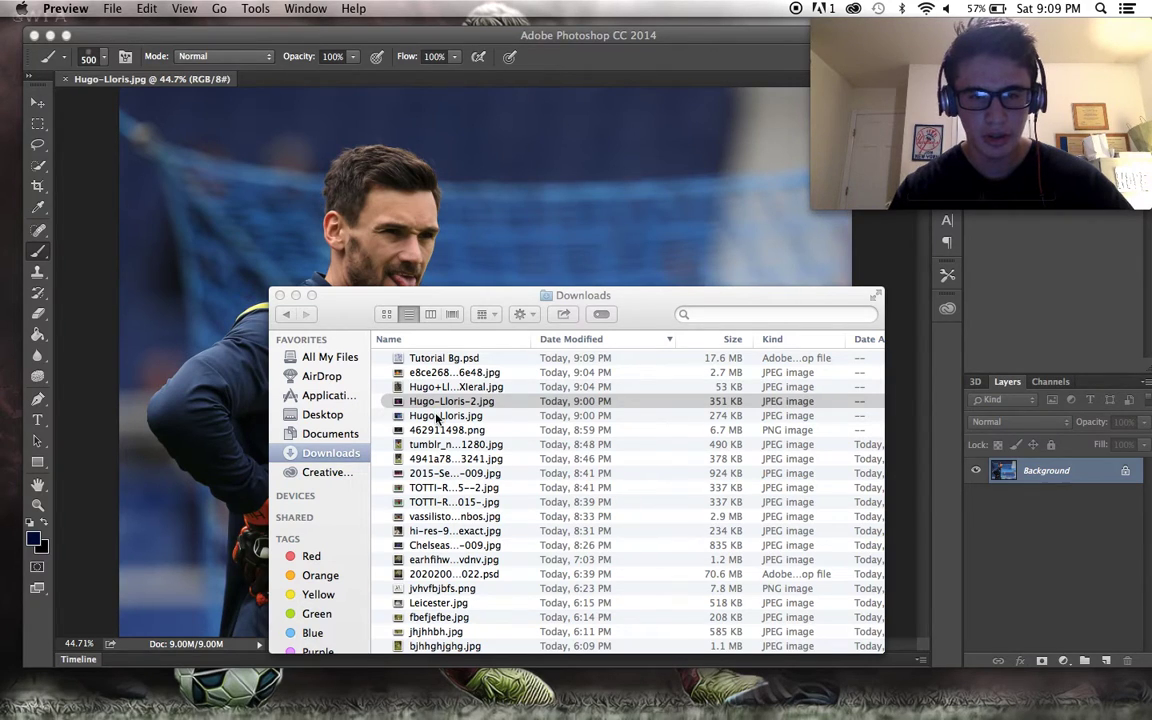
double_click(440, 430)
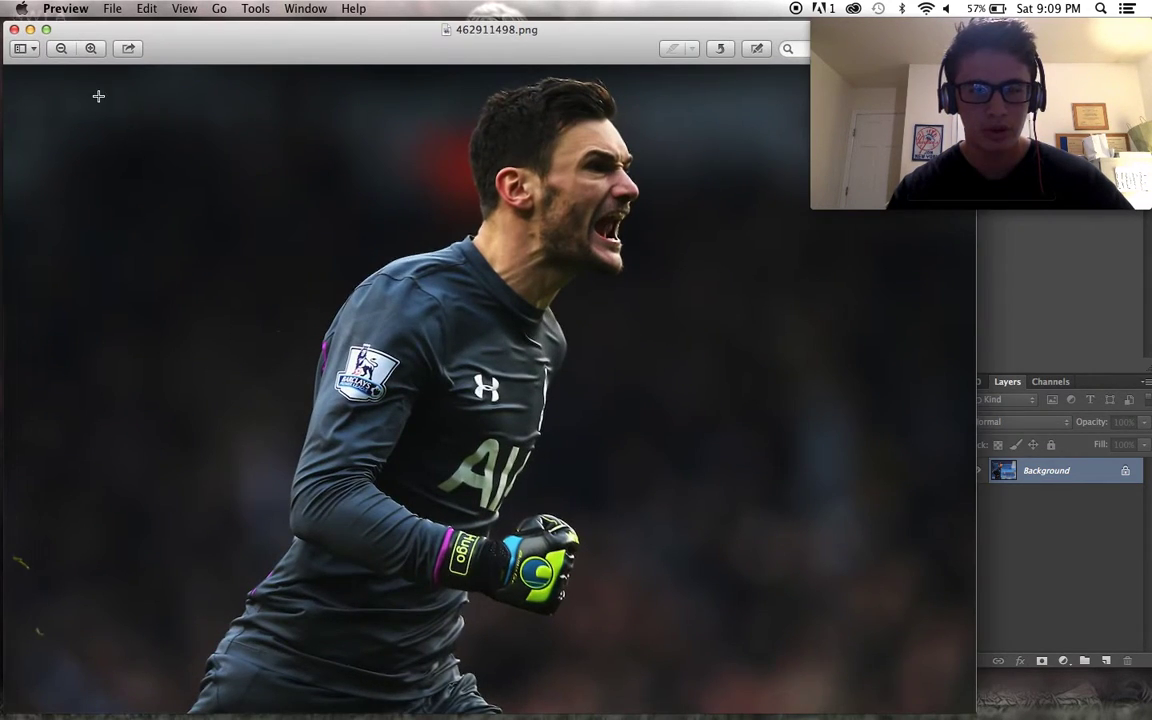
left_click(14, 29)
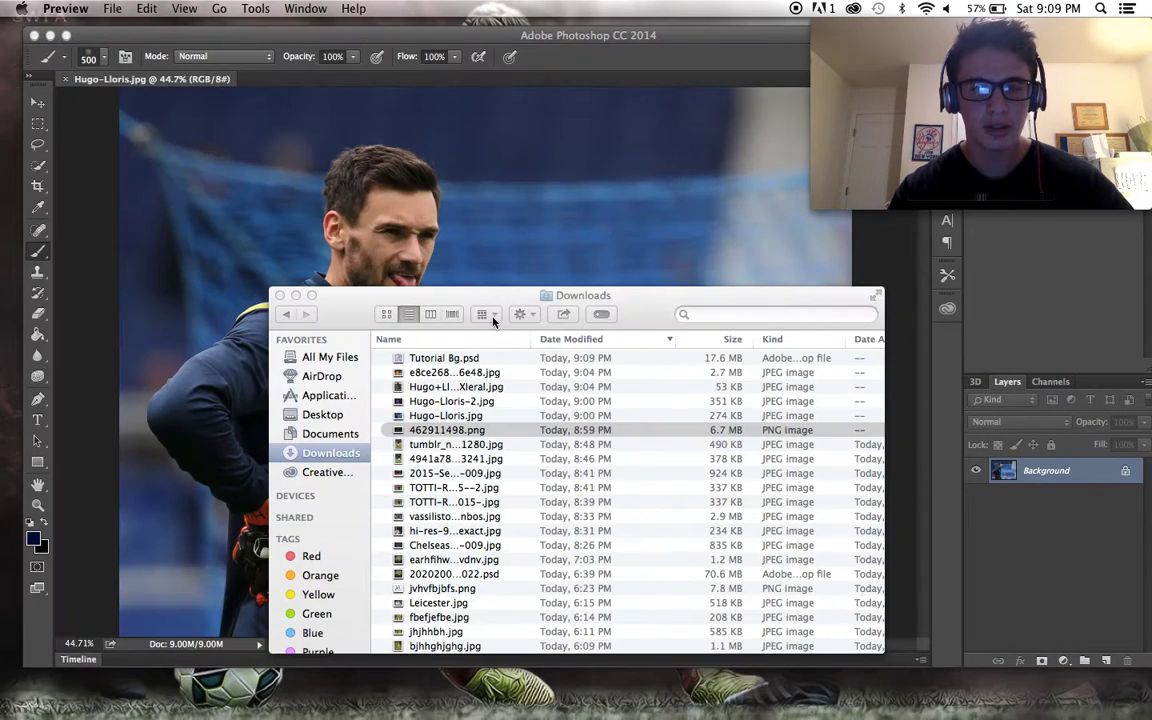
left_click(453, 235)
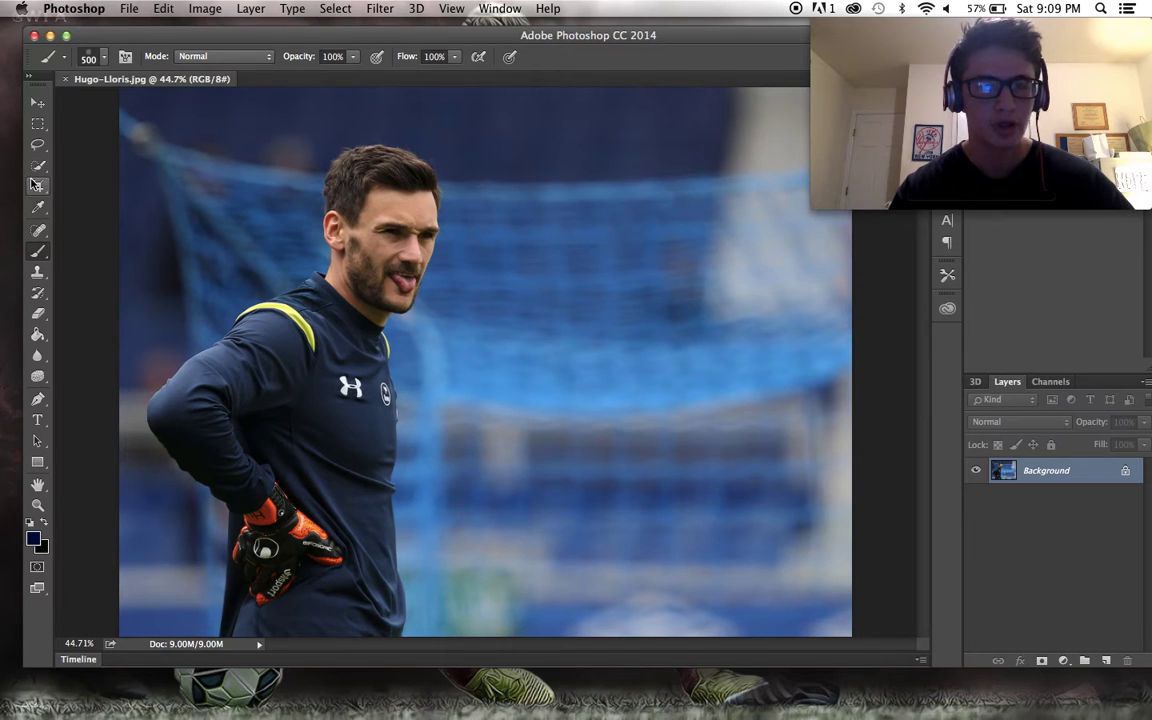
Apply Topaz DeNoise 5 to the photo with Overall Strength at 0.18.
left_click(380, 8)
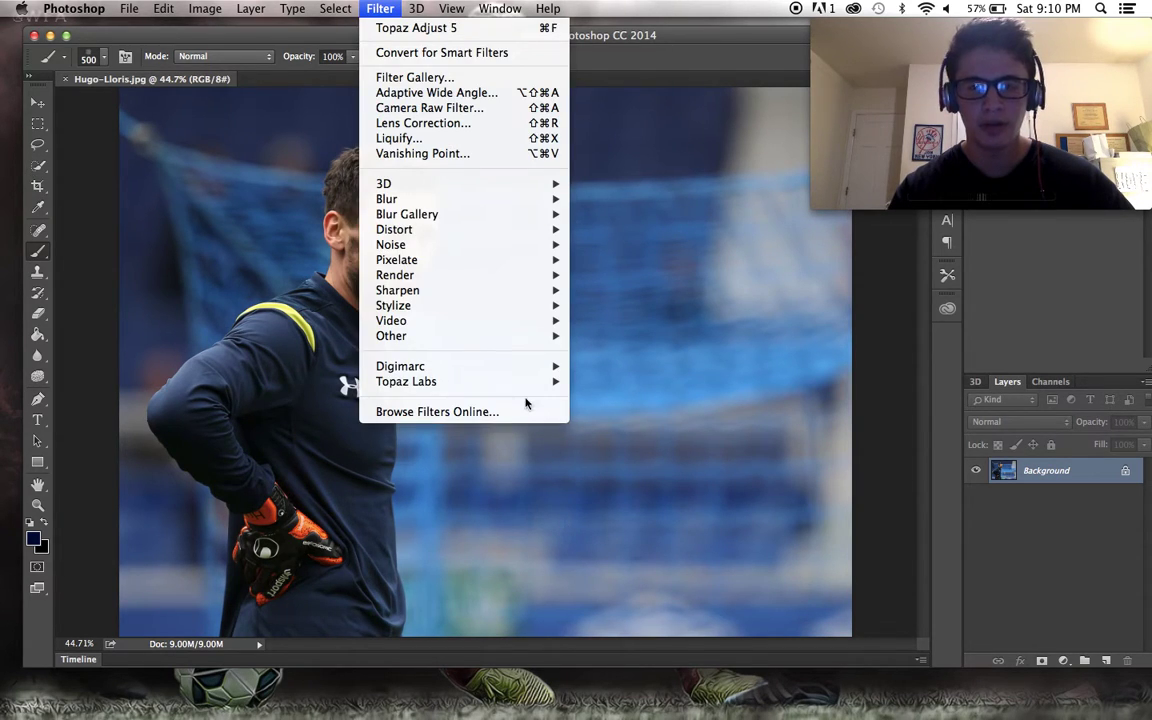
mouse_move(540, 381)
left_click(672, 412)
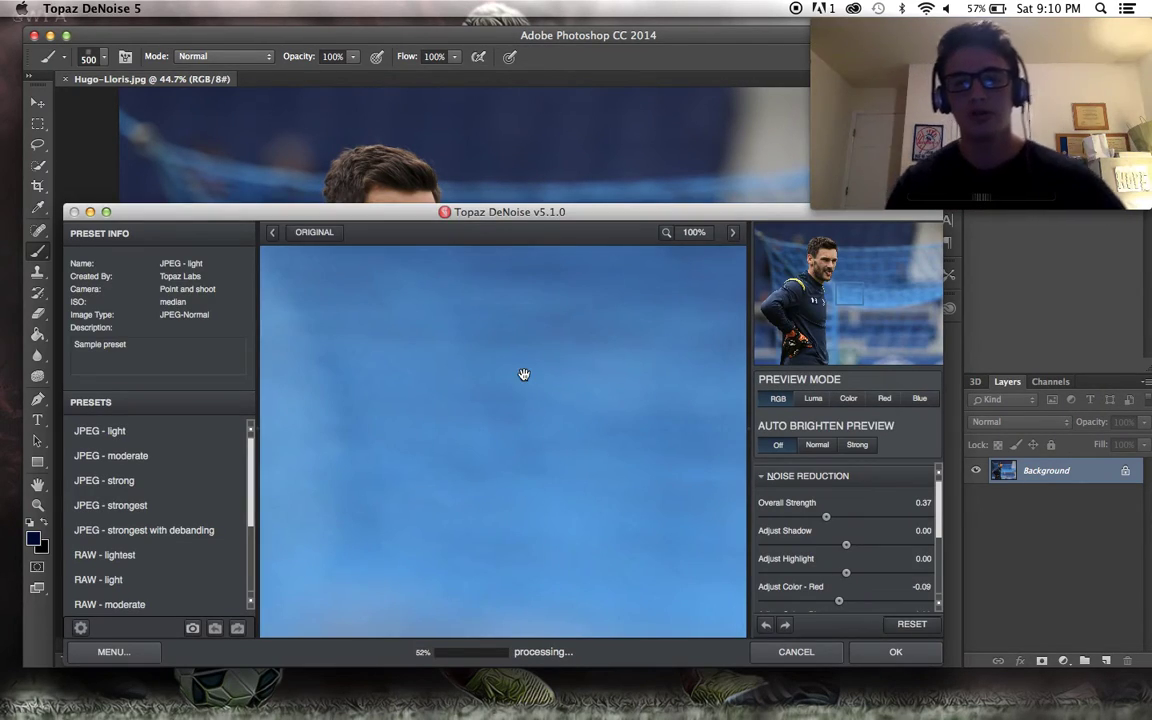
left_click_drag(840, 300, 822, 272)
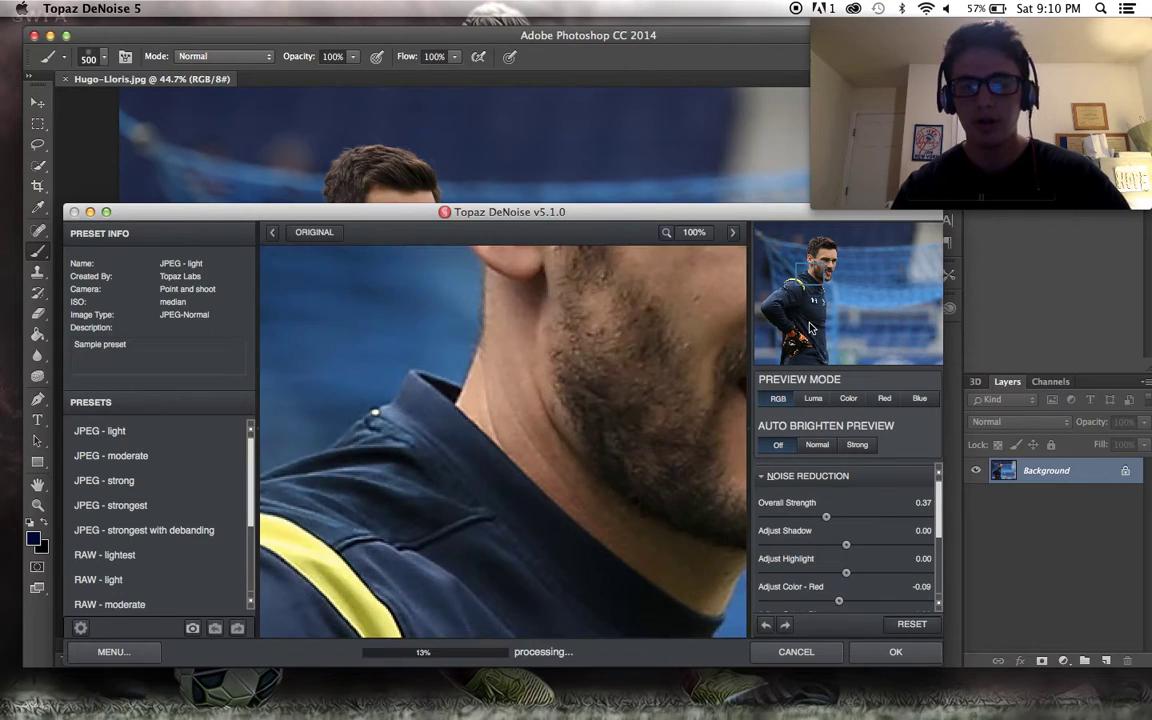
left_click(788, 292)
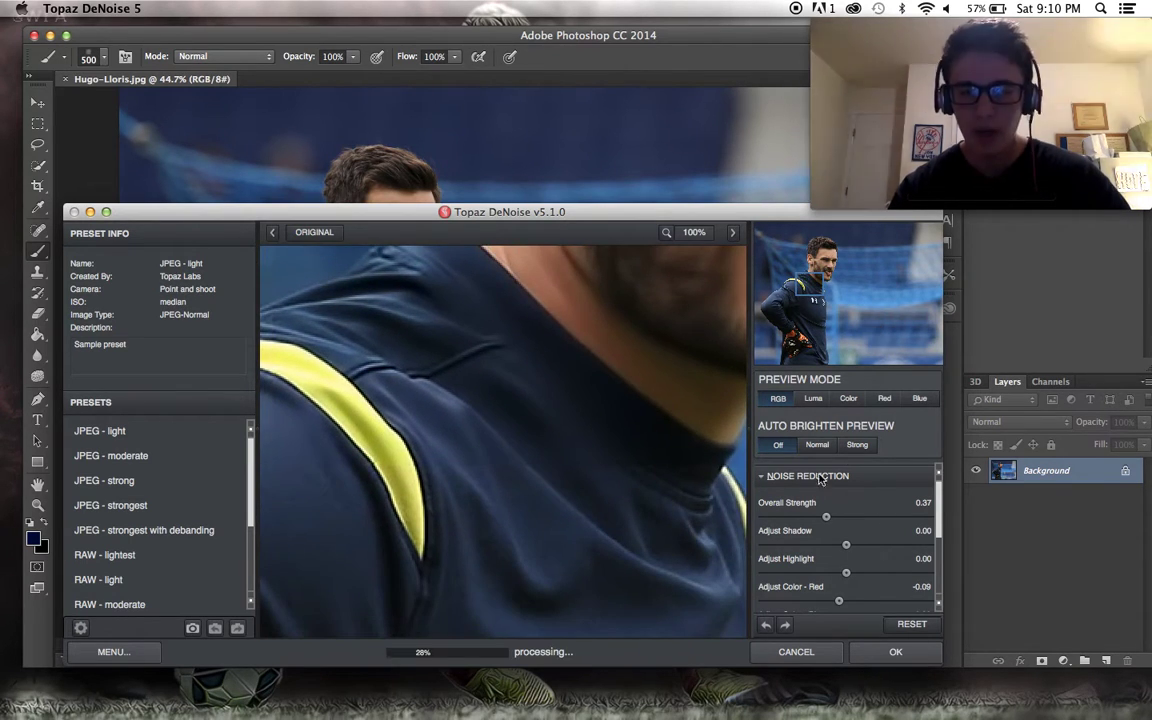
left_click_drag(825, 515, 795, 515)
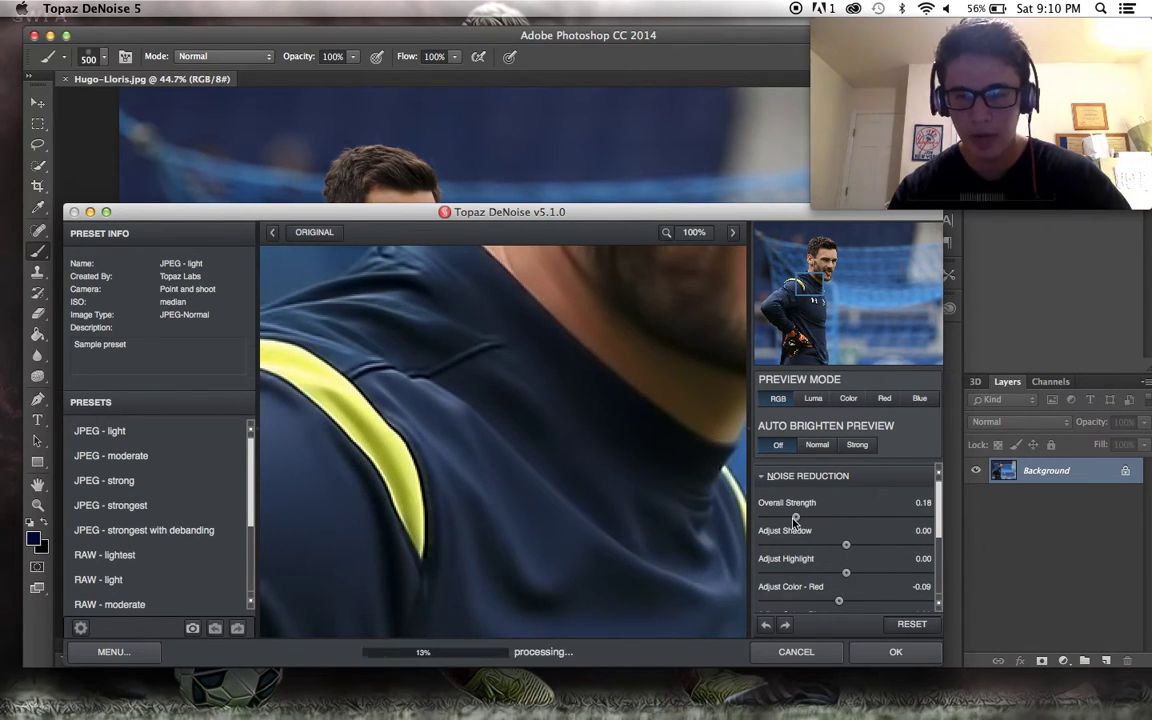
left_click_drag(815, 272, 805, 238)
left_click(897, 651)
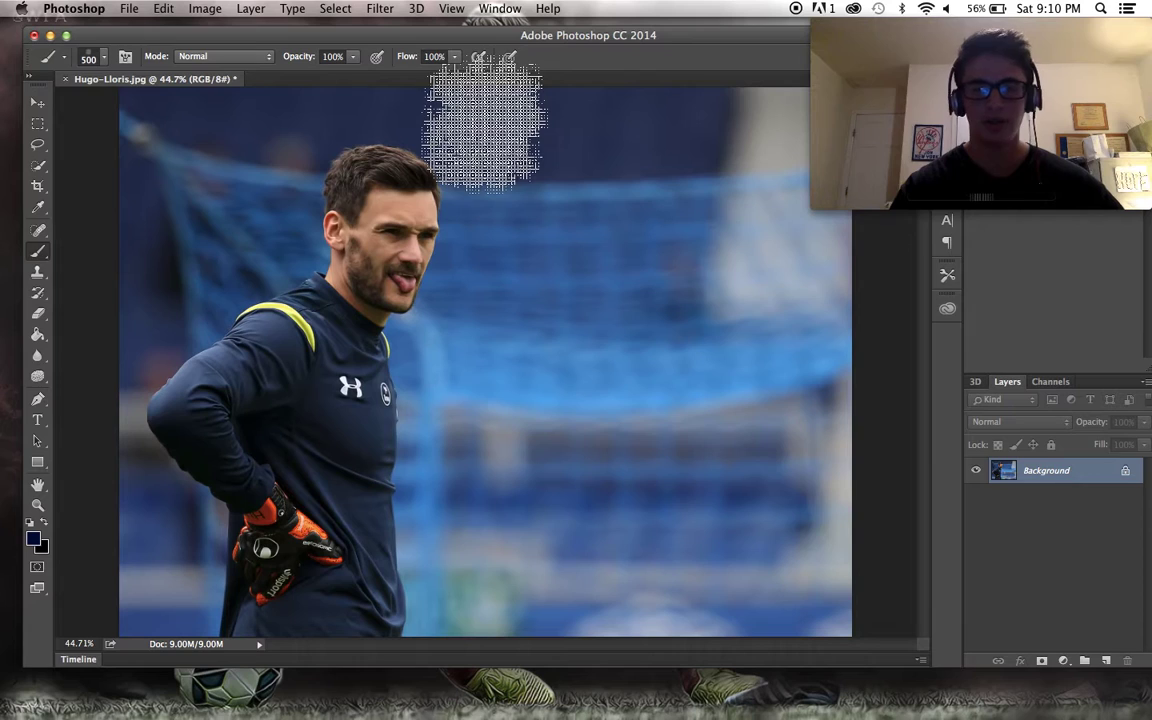
left_click(380, 8)
Launch Topaz Adjust 5 and try the HDR Collection's Dynamic Pop preset.
mouse_move(494, 381)
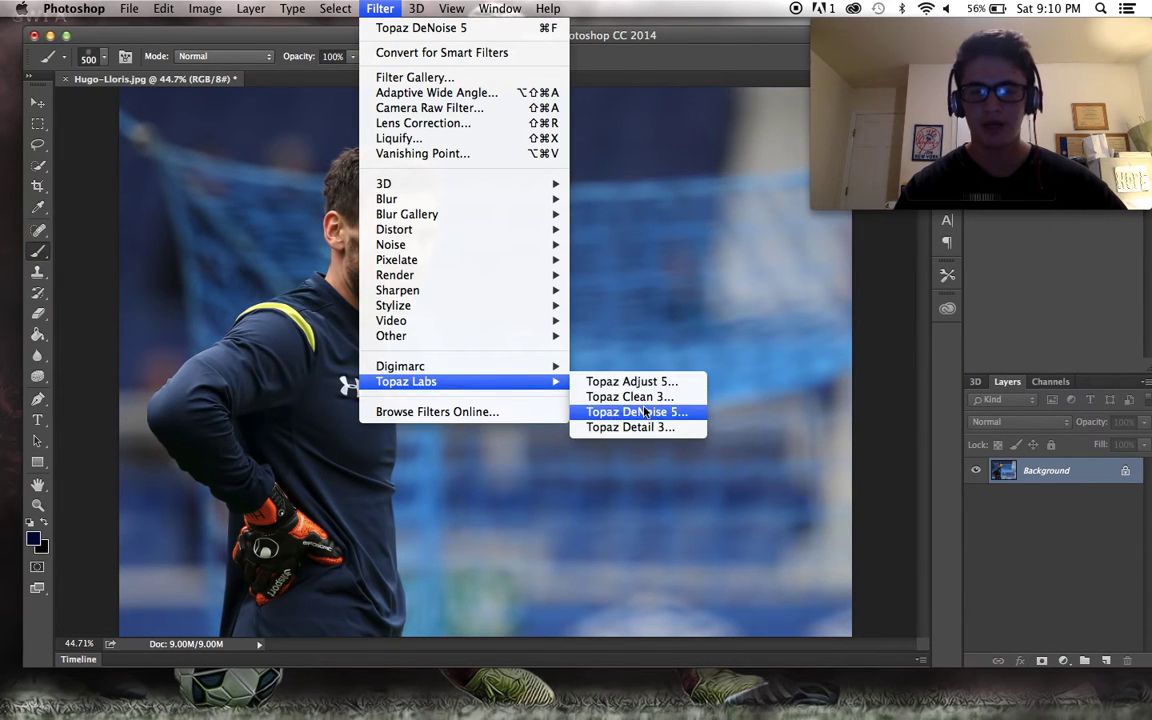
left_click(628, 381)
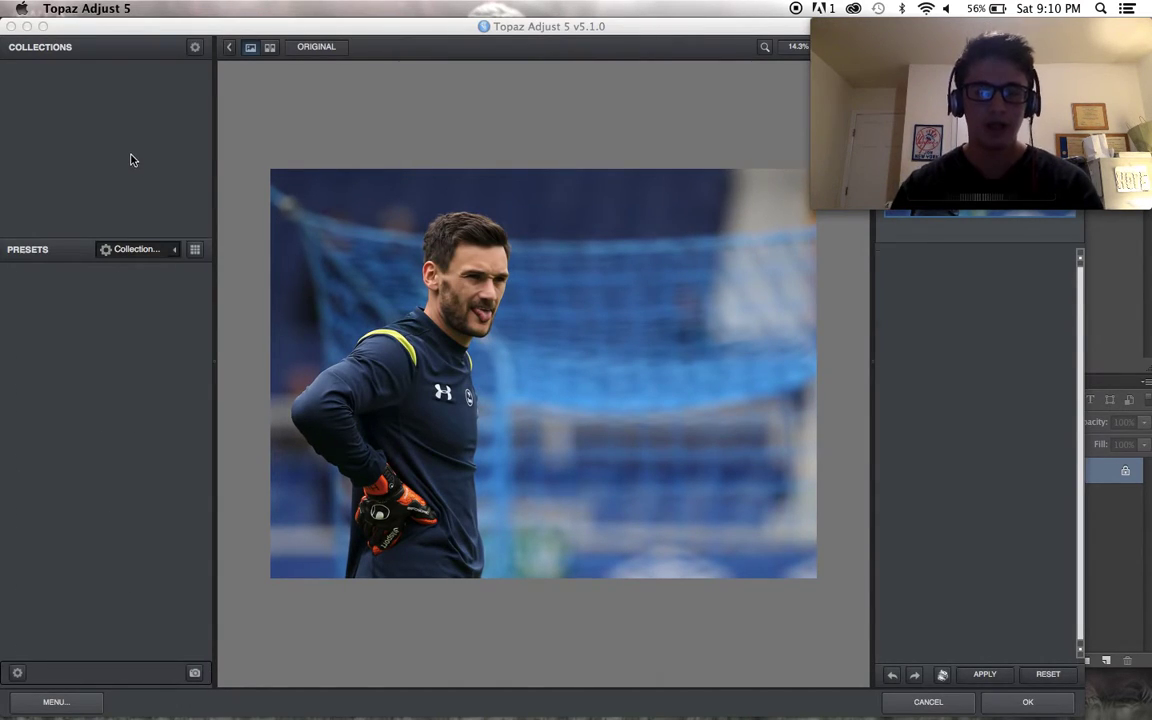
left_click(116, 129)
left_click(126, 306)
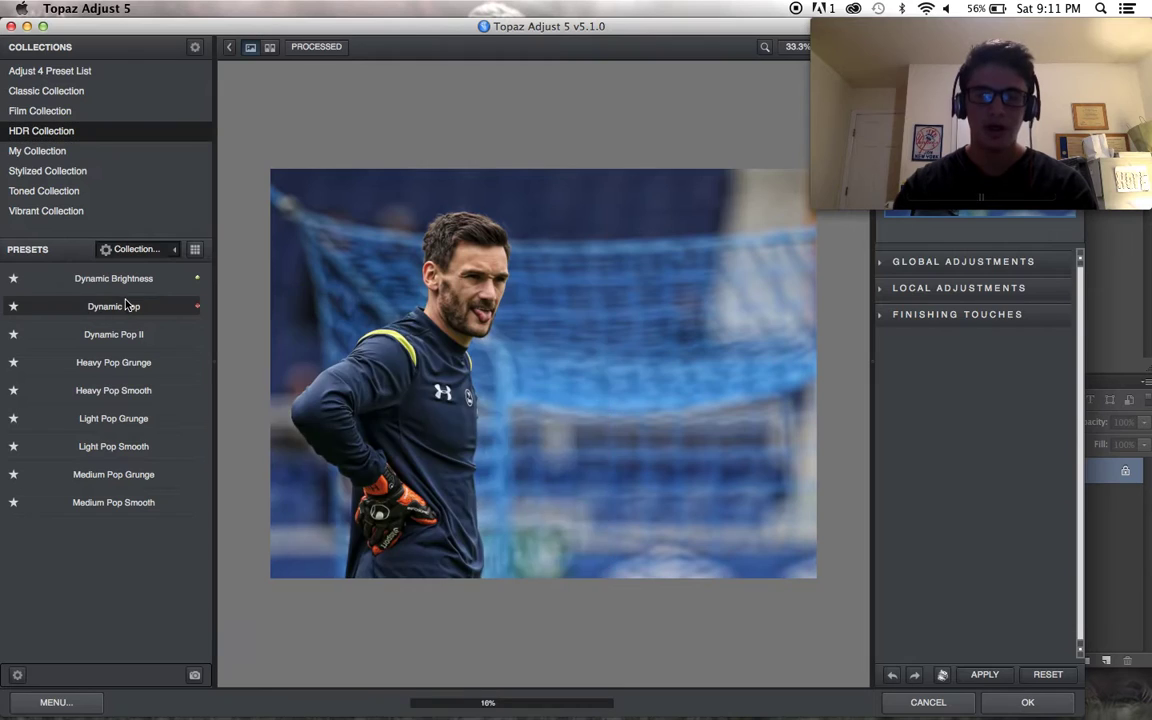
left_click(984, 674)
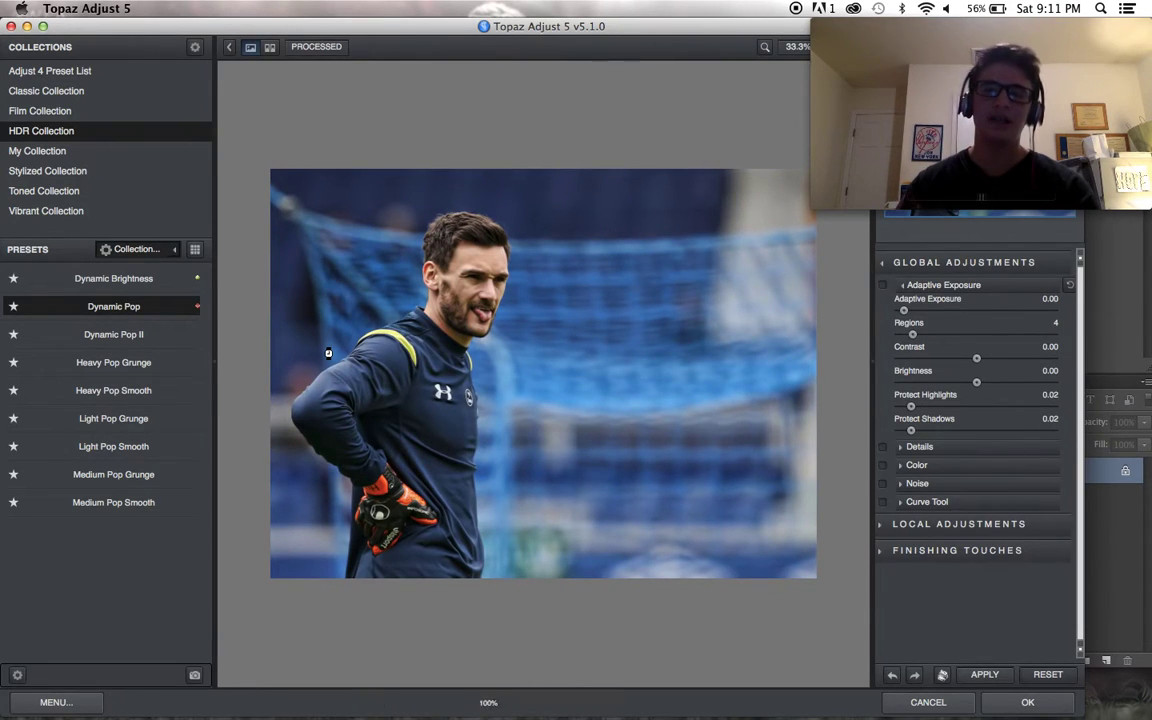
Apply the Adjust 4 Psychedelic preset with Finishing Touches transparency 0.54 and accept it.
left_click(170, 76)
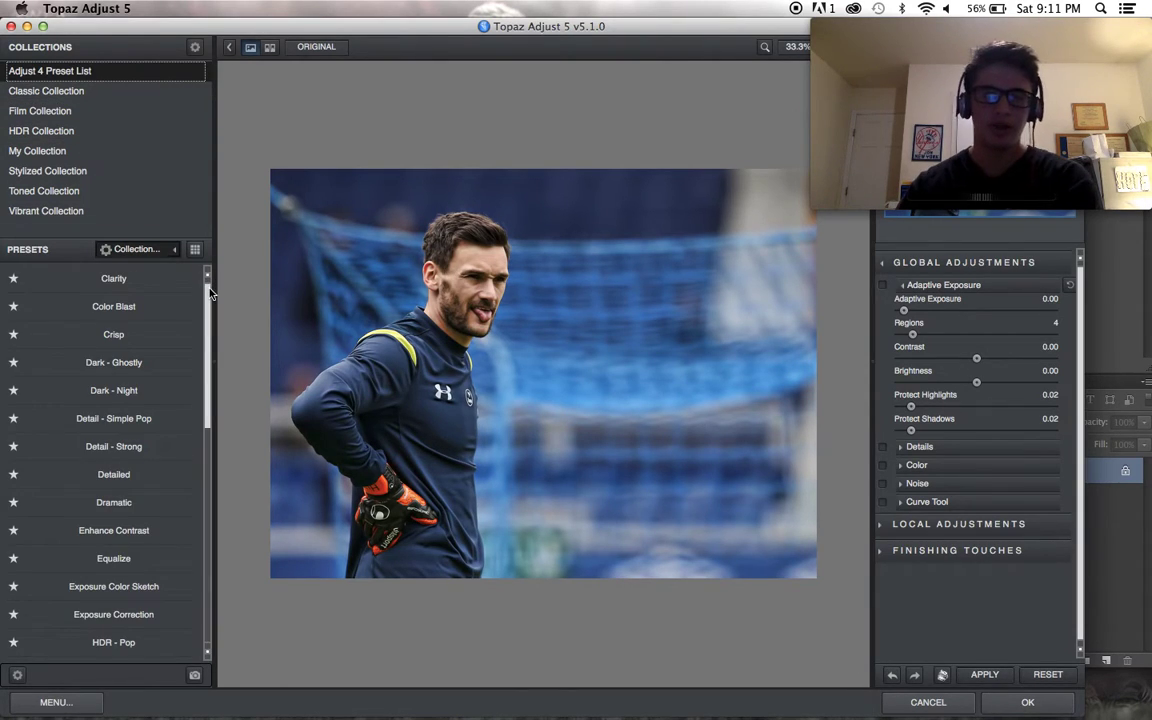
left_click_drag(208, 293, 226, 452)
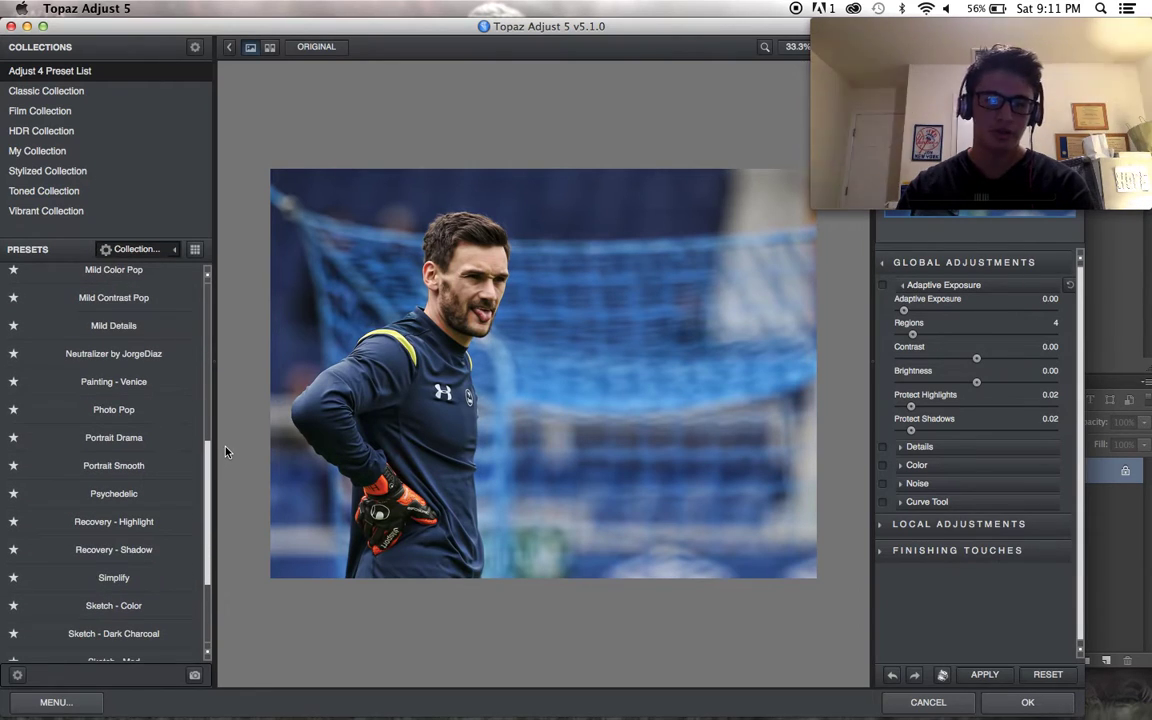
left_click(190, 470)
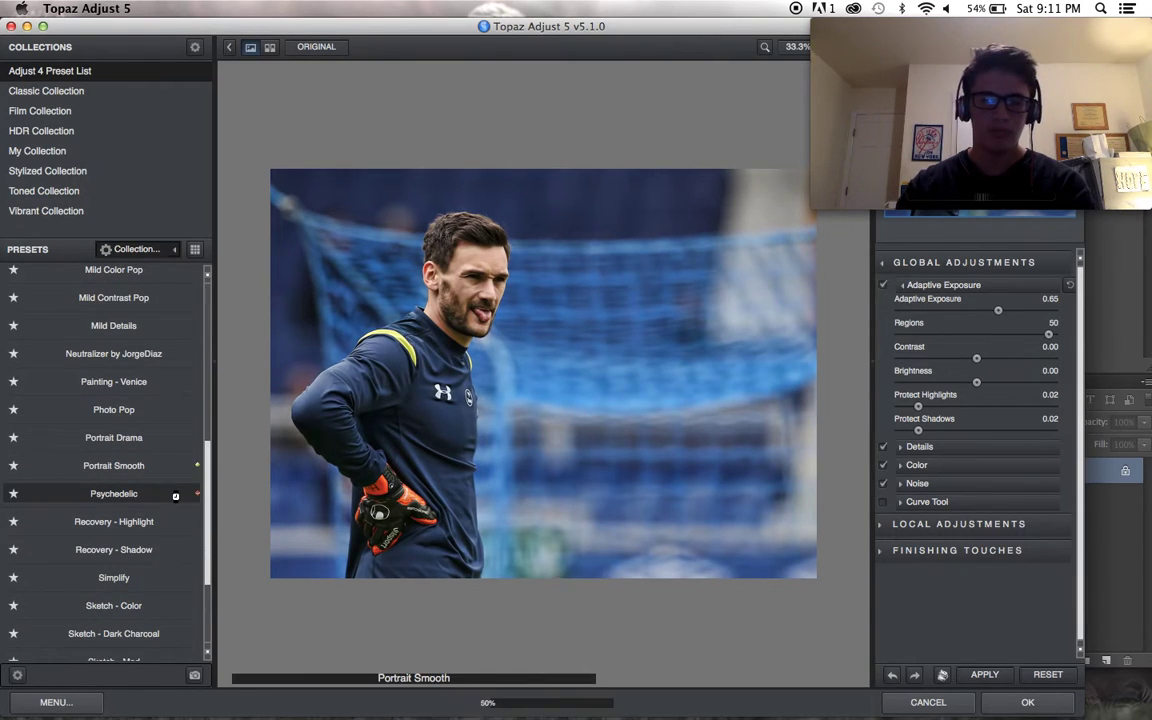
left_click(918, 446)
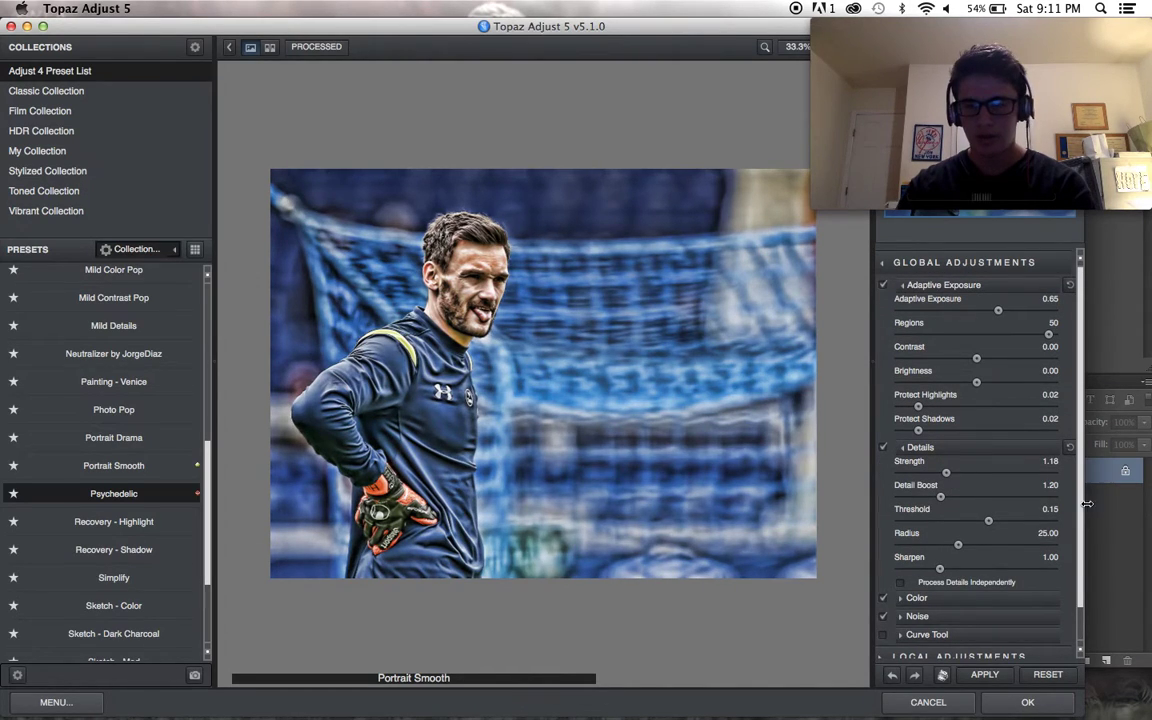
left_click_drag(1080, 511, 1081, 622)
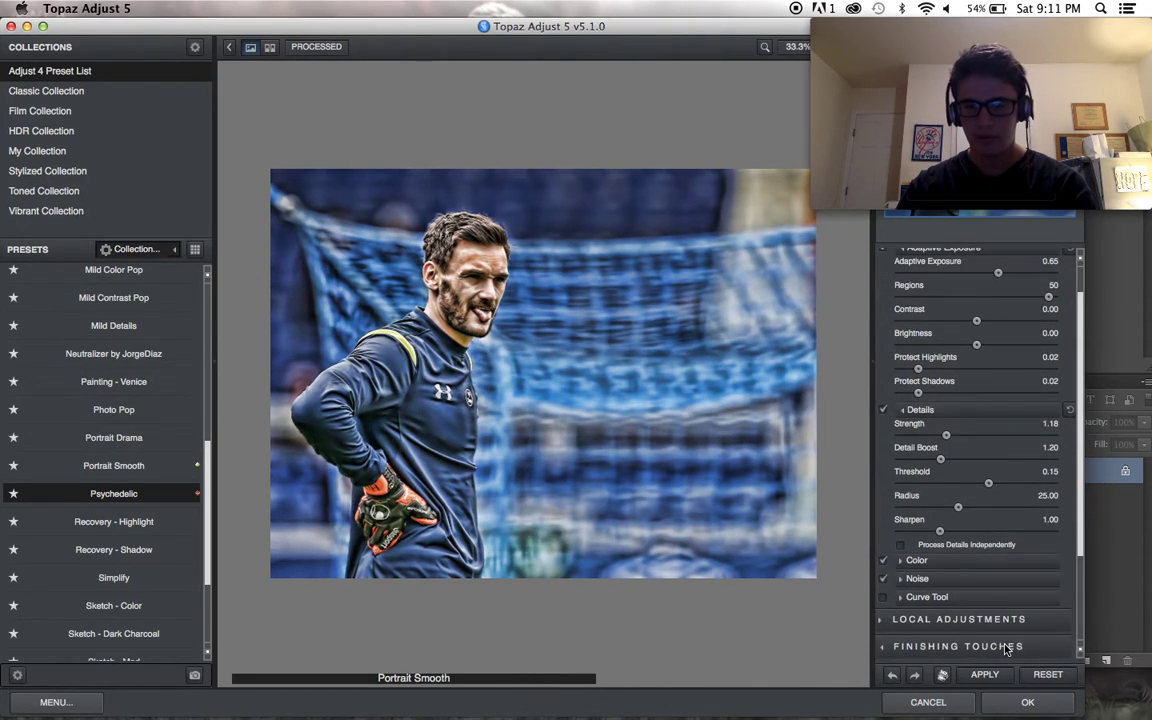
left_click(1012, 645)
left_click(955, 578)
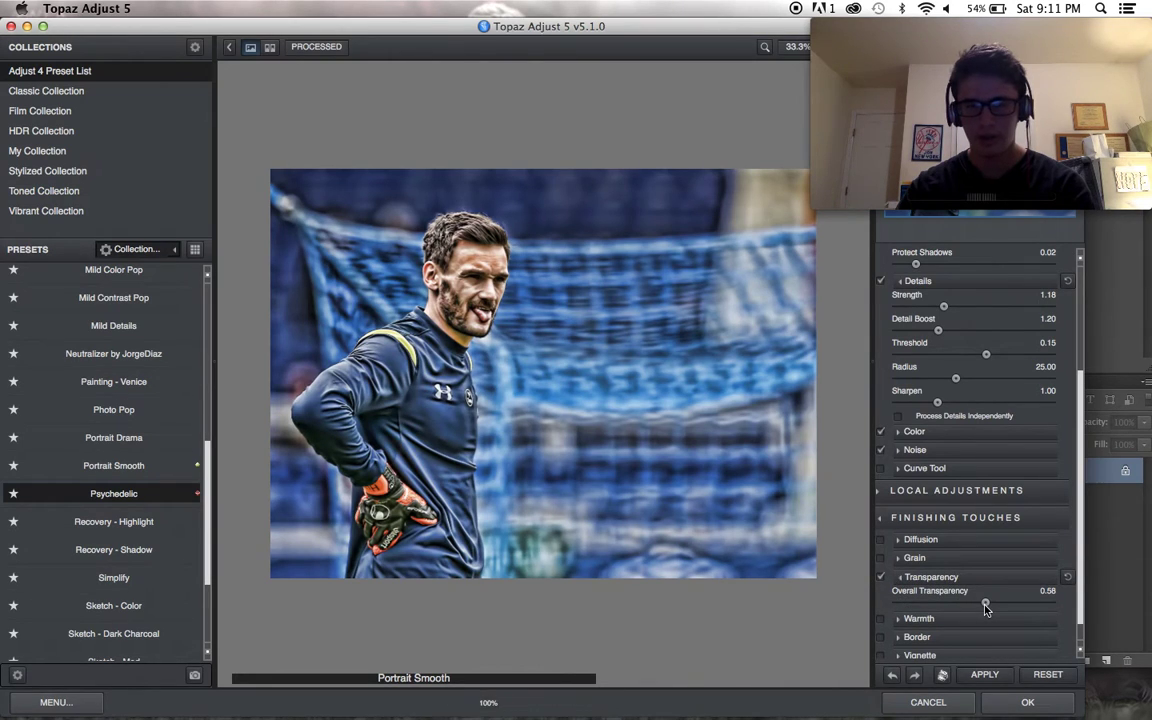
left_click(981, 605)
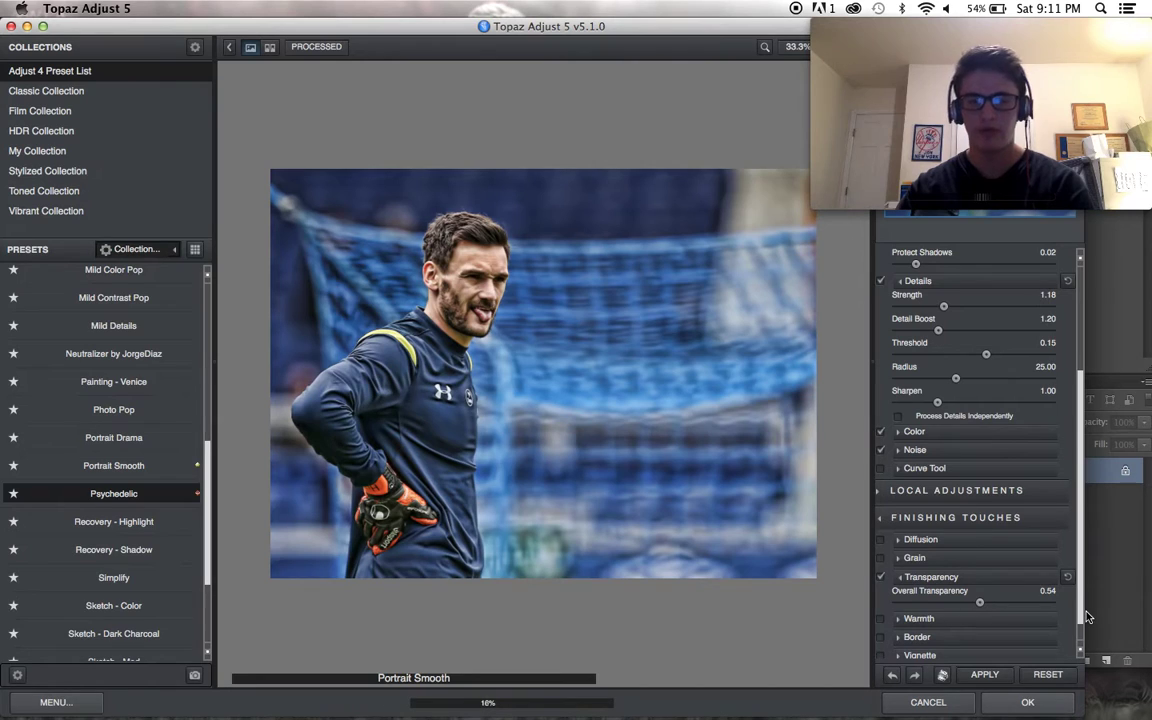
key("Return")
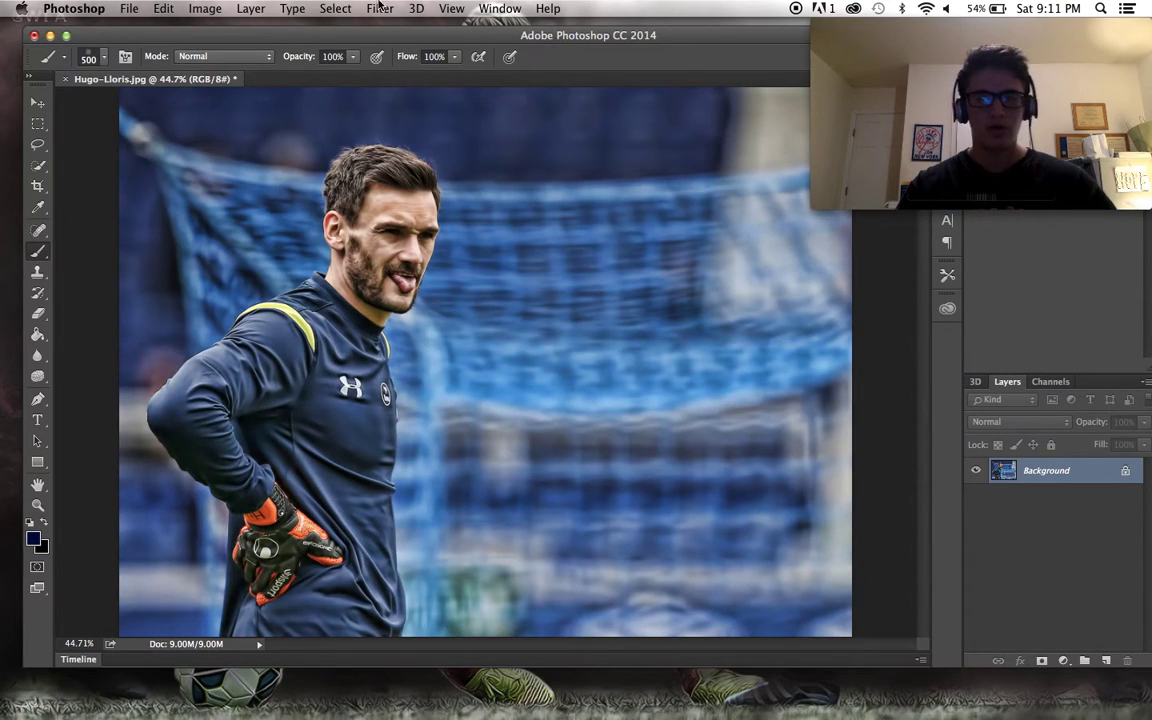
Run Topaz Detail 3 with the Overall Detail Light I preset on the photo.
left_click(378, 9)
mouse_move(498, 346)
mouse_move(505, 374)
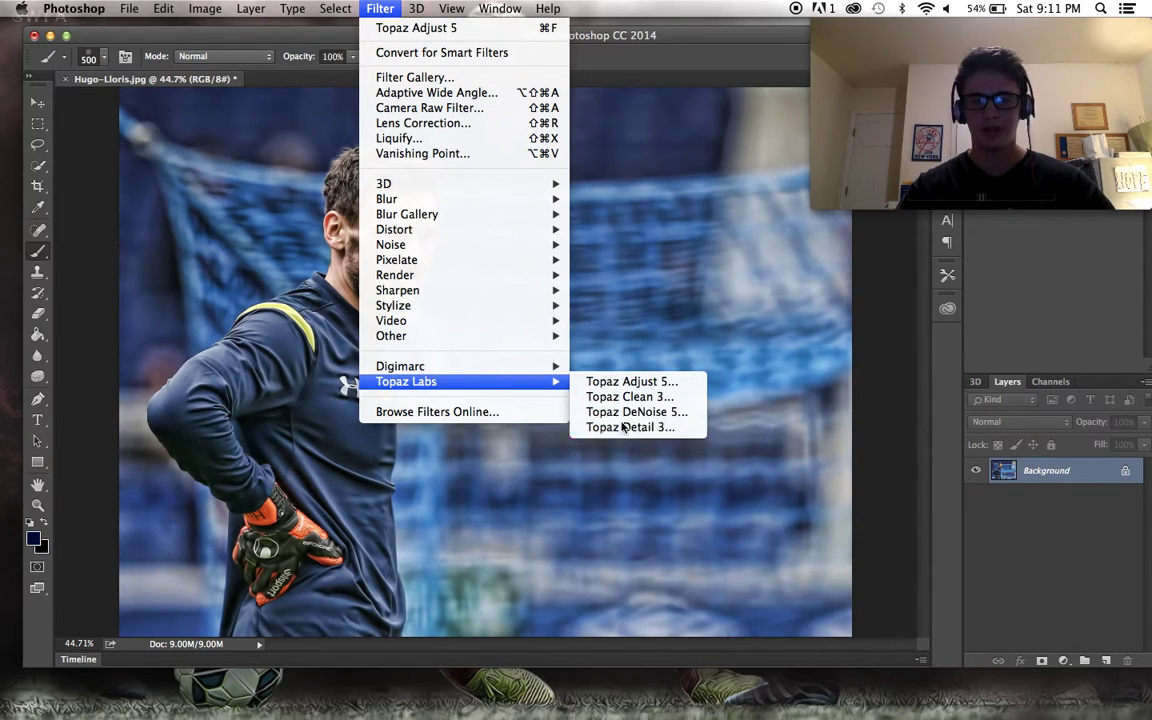
left_click(755, 451)
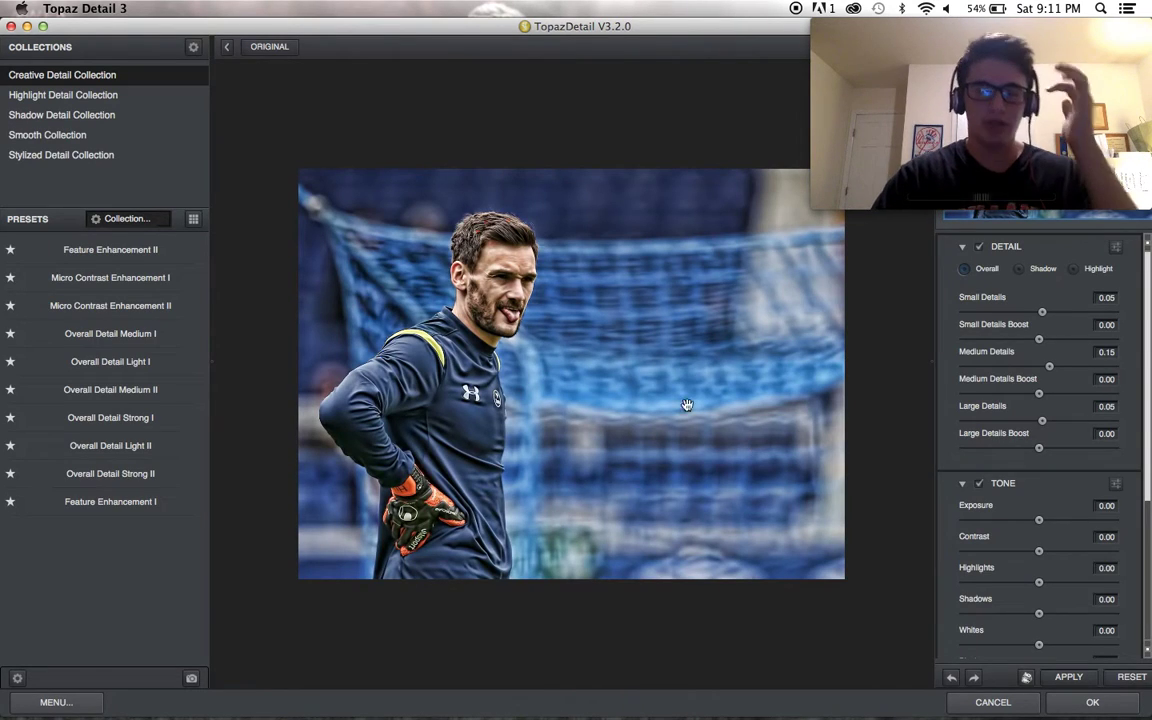
key("Down")
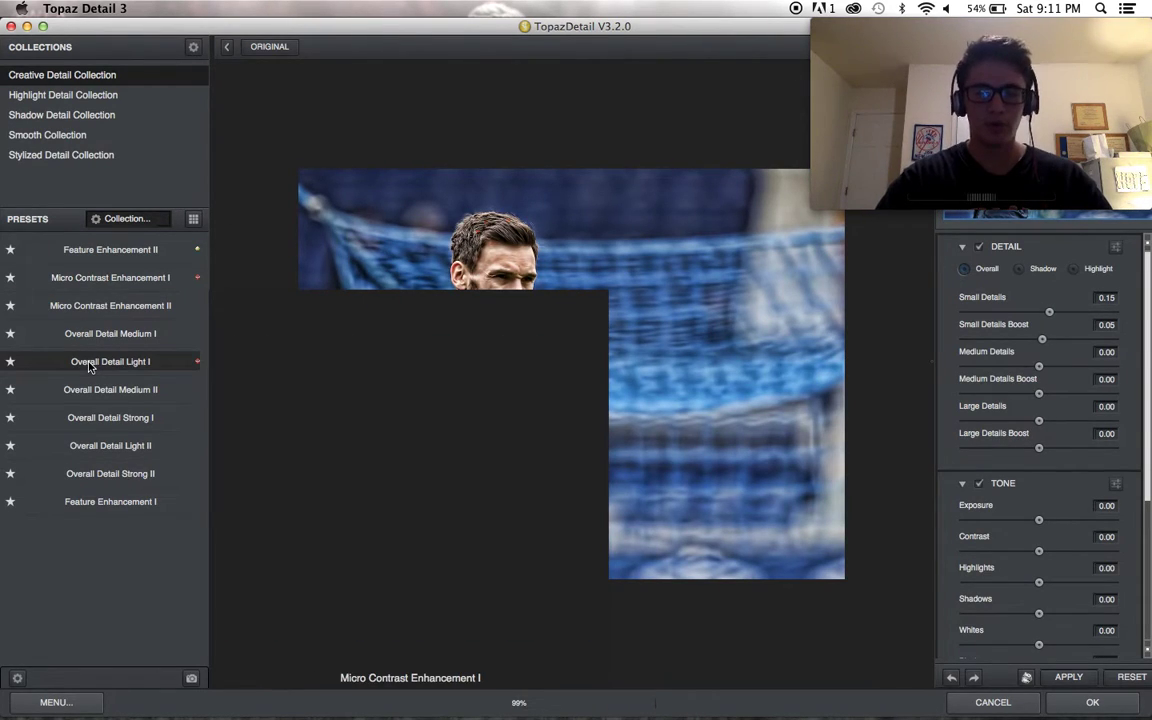
key("Down")
key("Down")
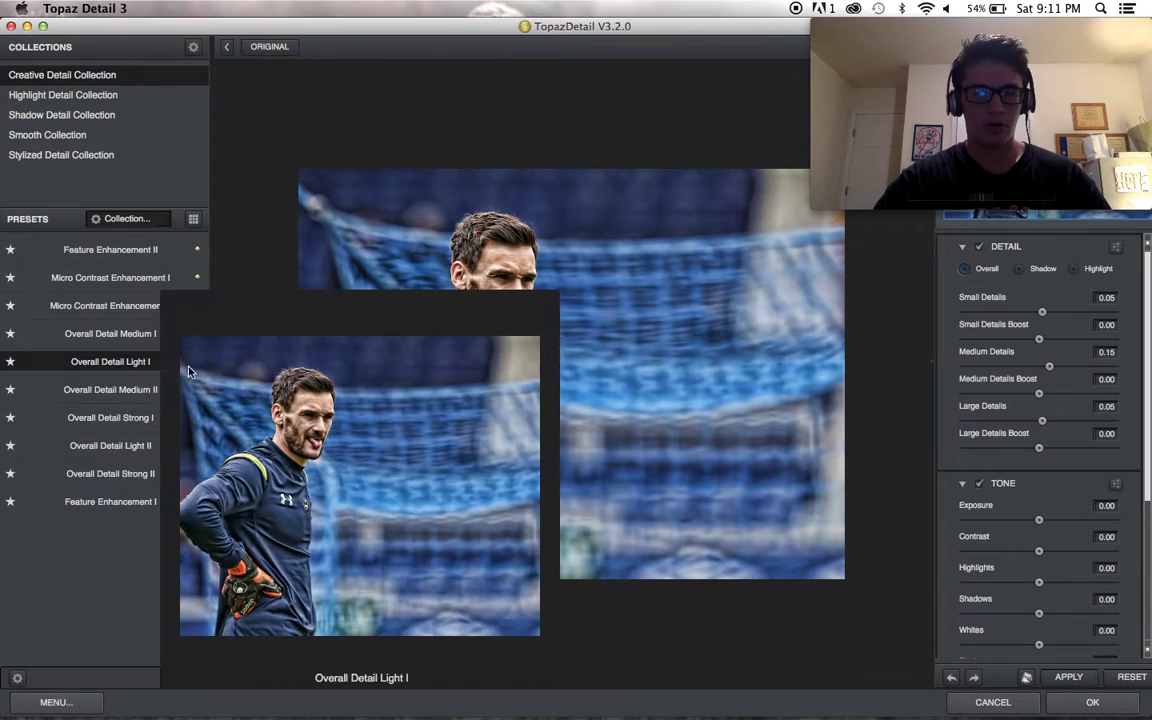
left_click(1122, 714)
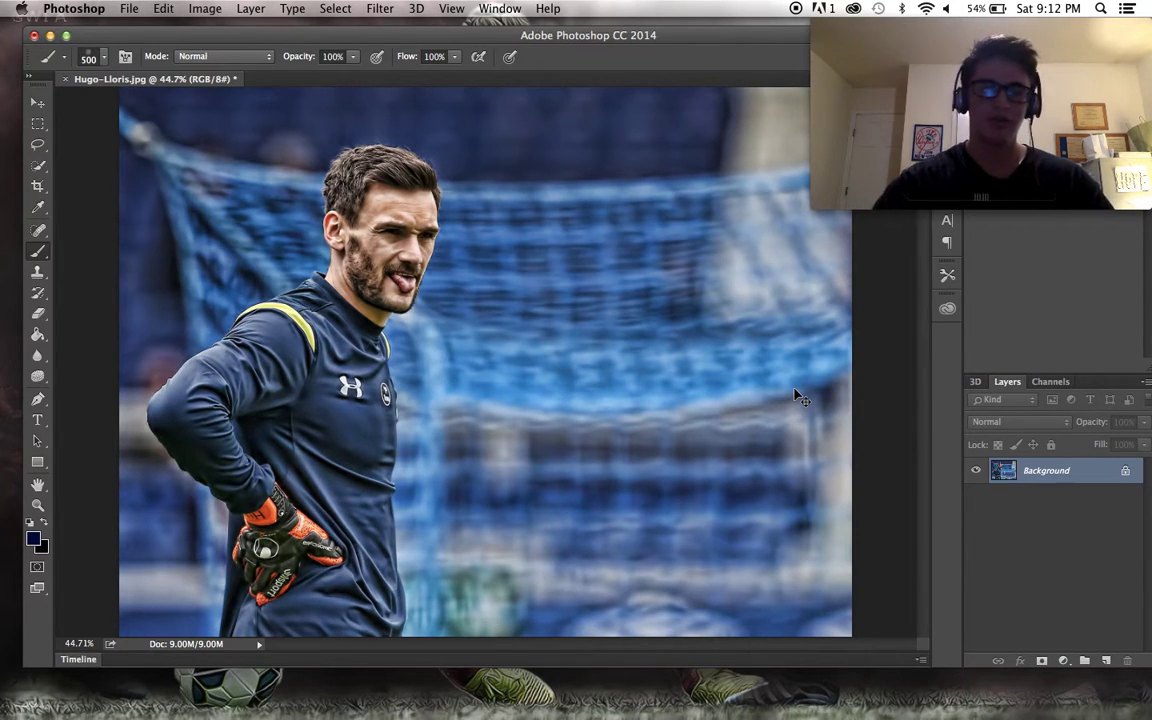
Launch Topaz Clean 3 from the Topaz Labs filters.
left_click(380, 8)
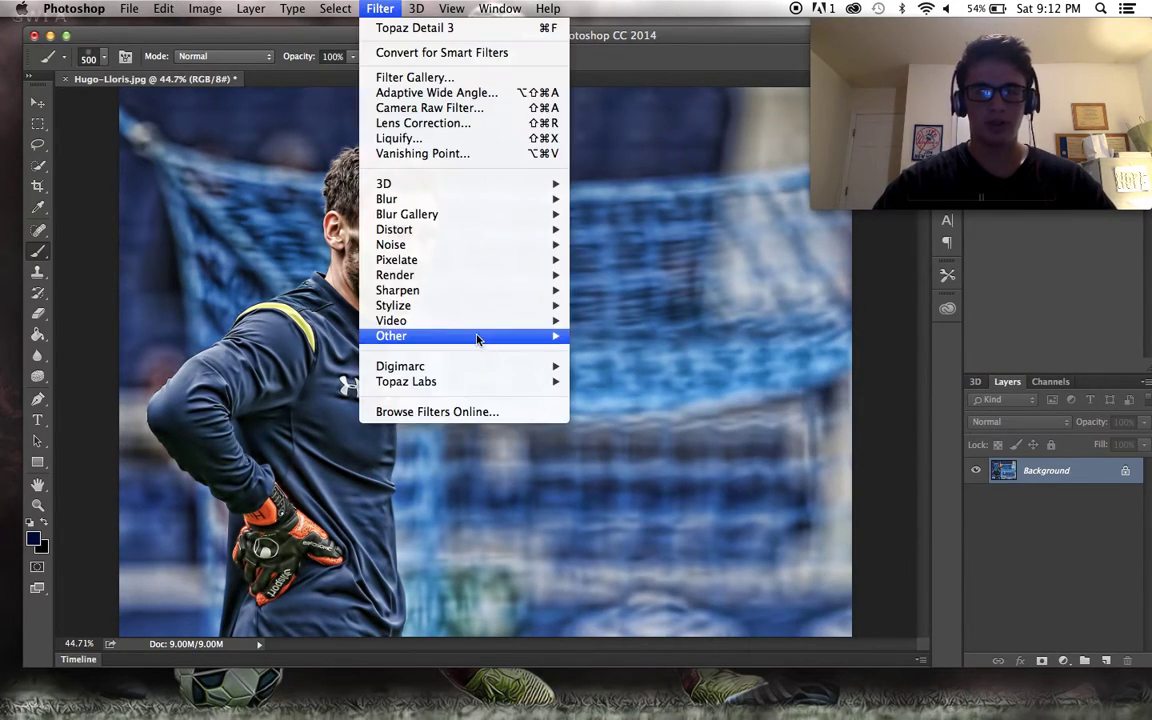
mouse_move(430, 381)
left_click(602, 398)
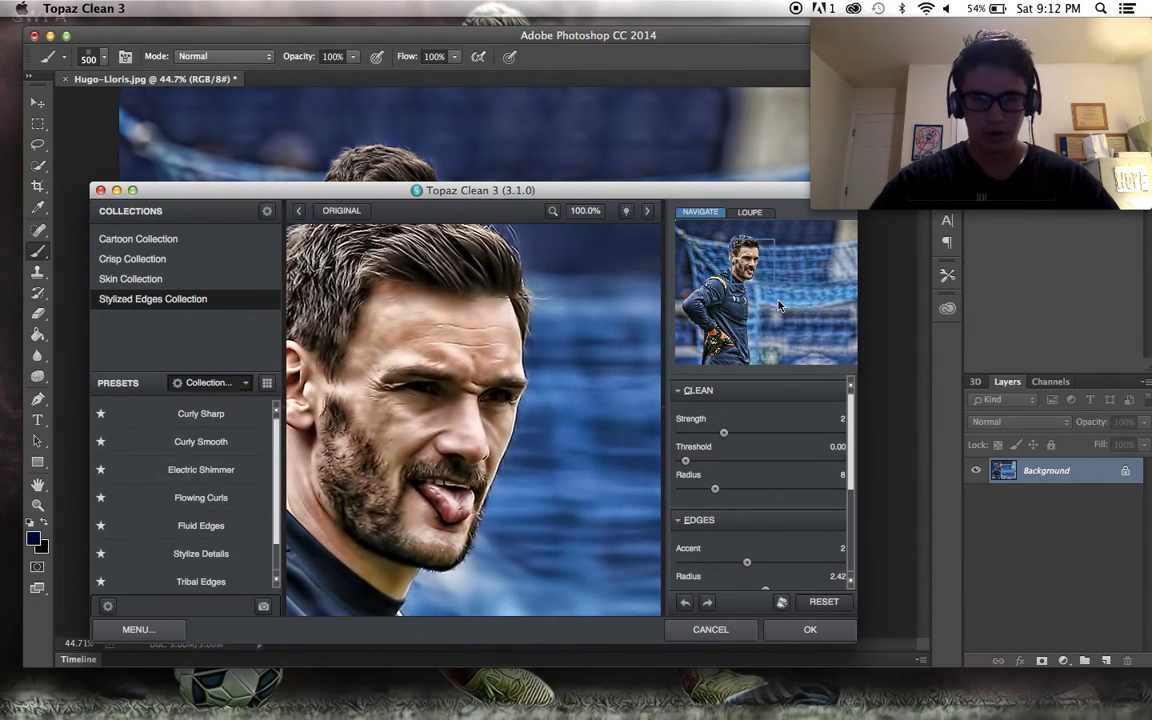
Apply Topaz Clean's Curly Smooth preset with Strength 3, Threshold 0.00 and Boost 0.25.
left_click_drag(780, 306, 750, 340)
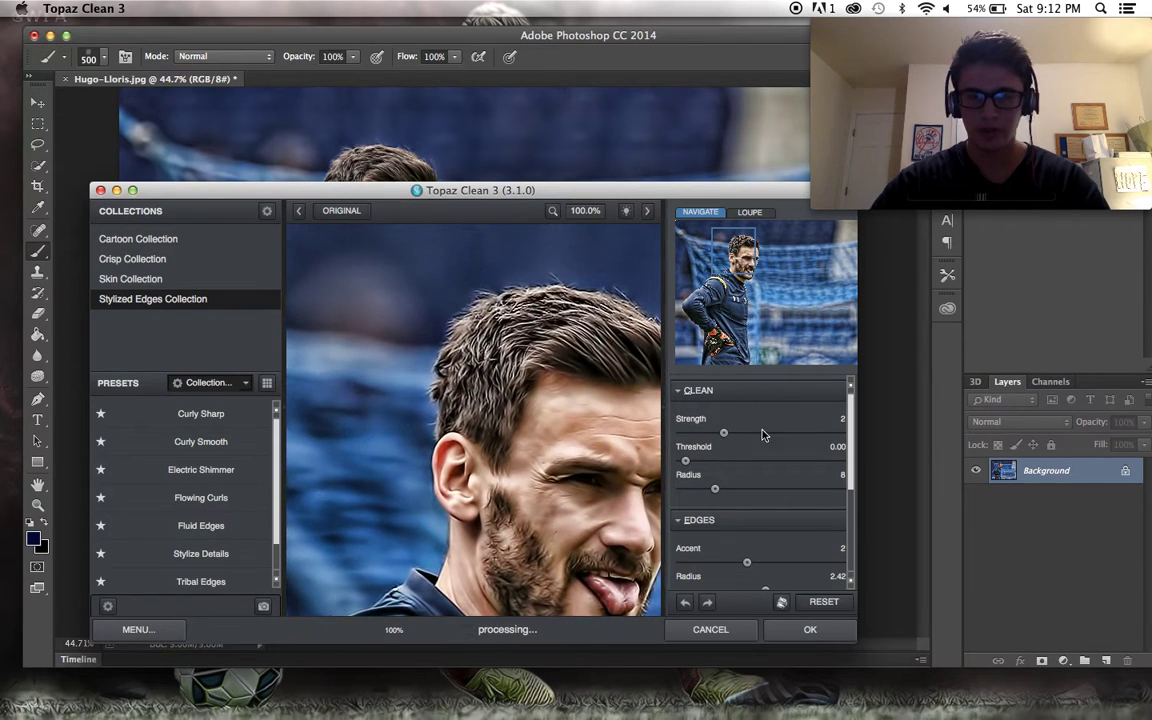
left_click_drag(729, 441, 760, 440)
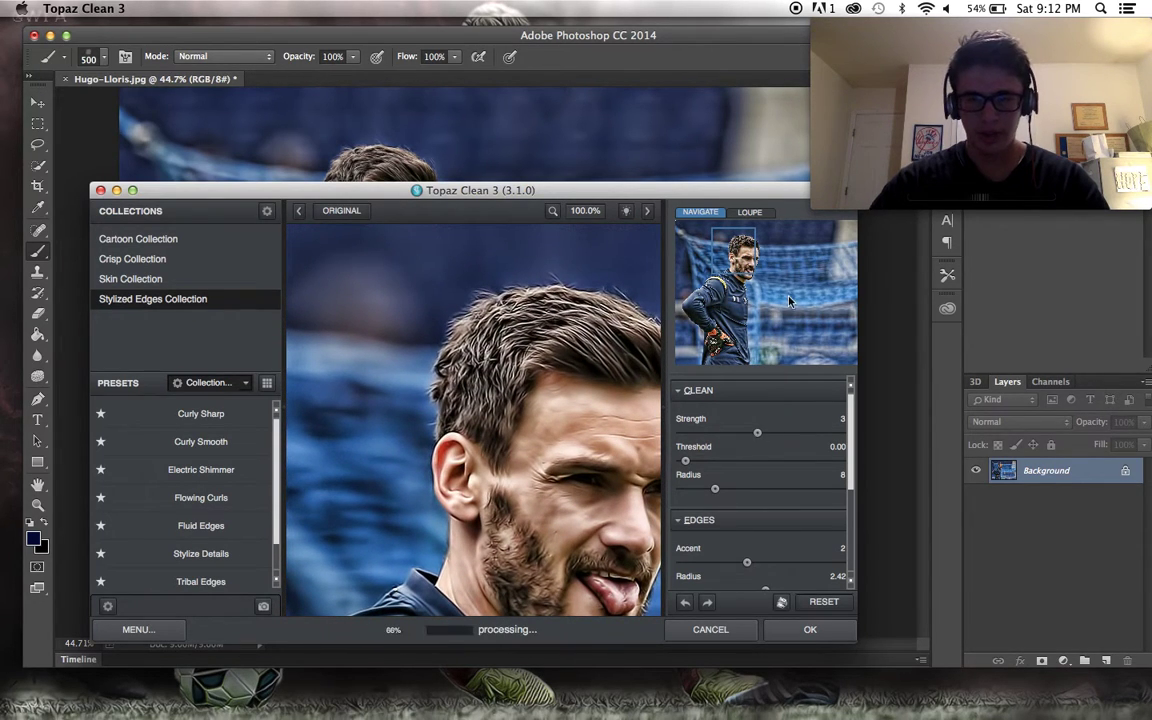
left_click(710, 262)
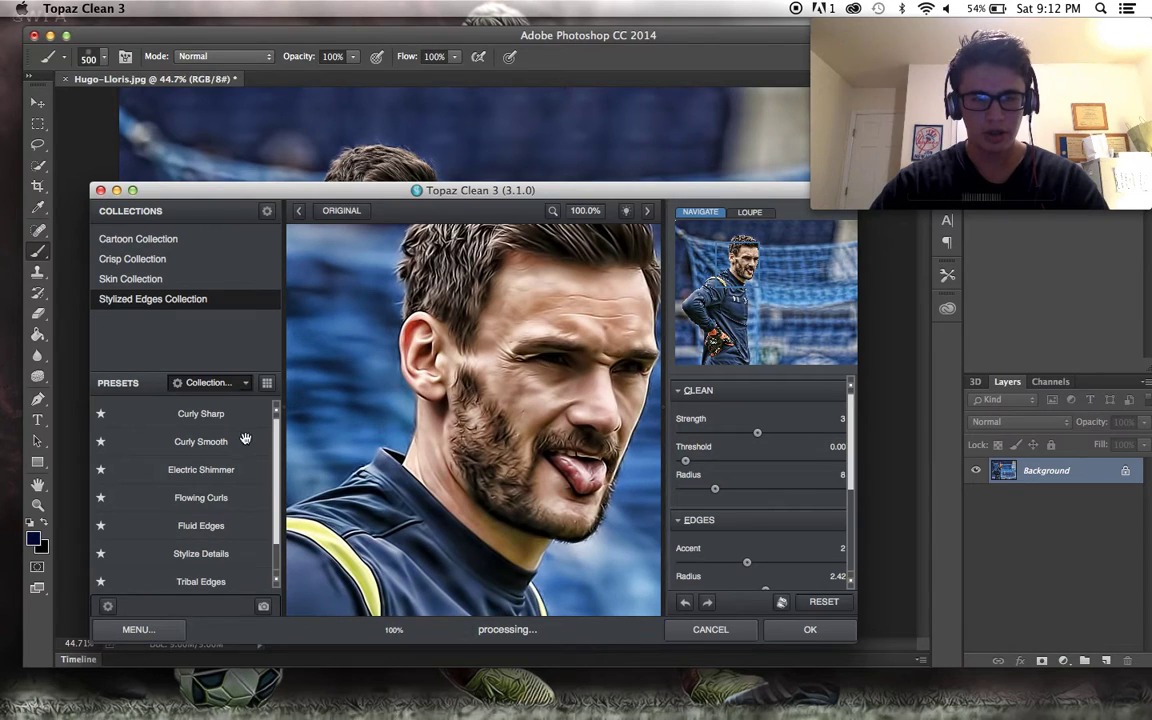
left_click(238, 445)
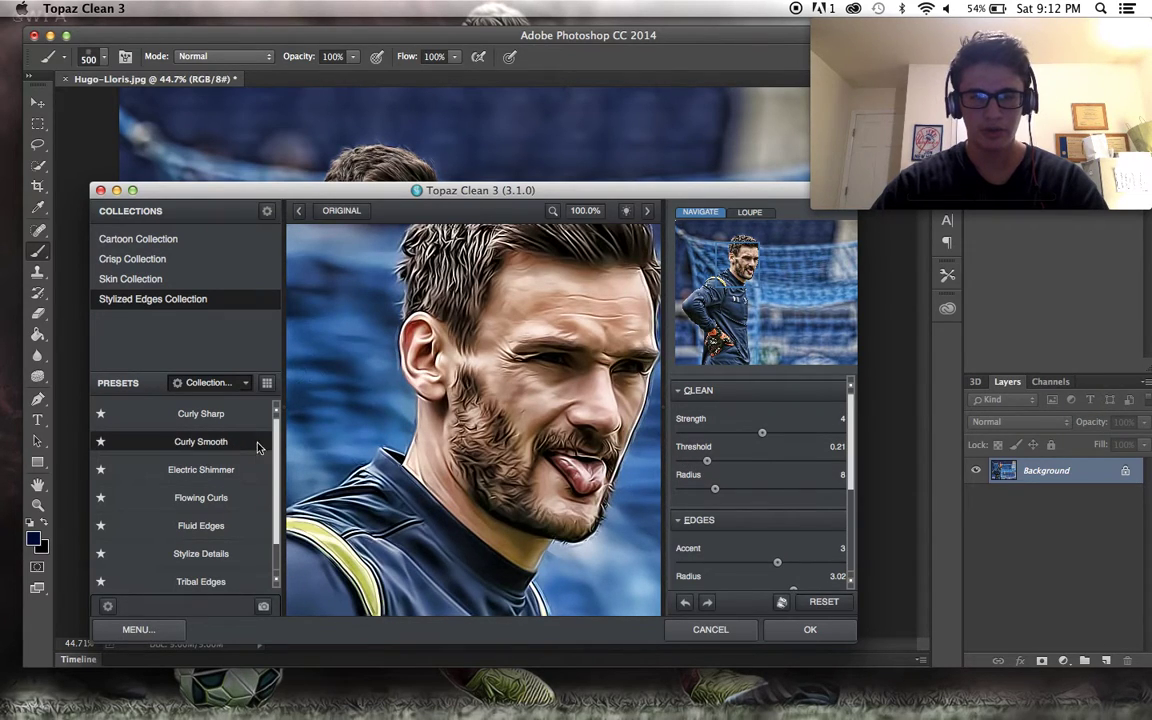
left_click_drag(678, 466, 685, 461)
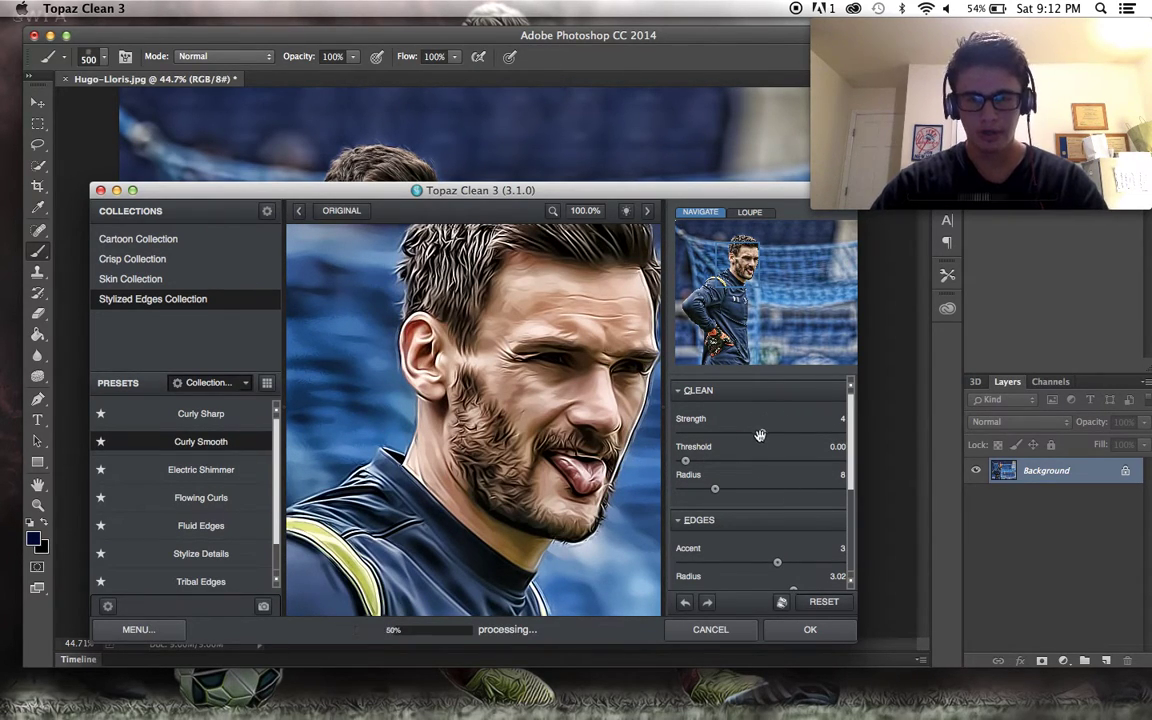
left_click_drag(758, 437, 752, 438)
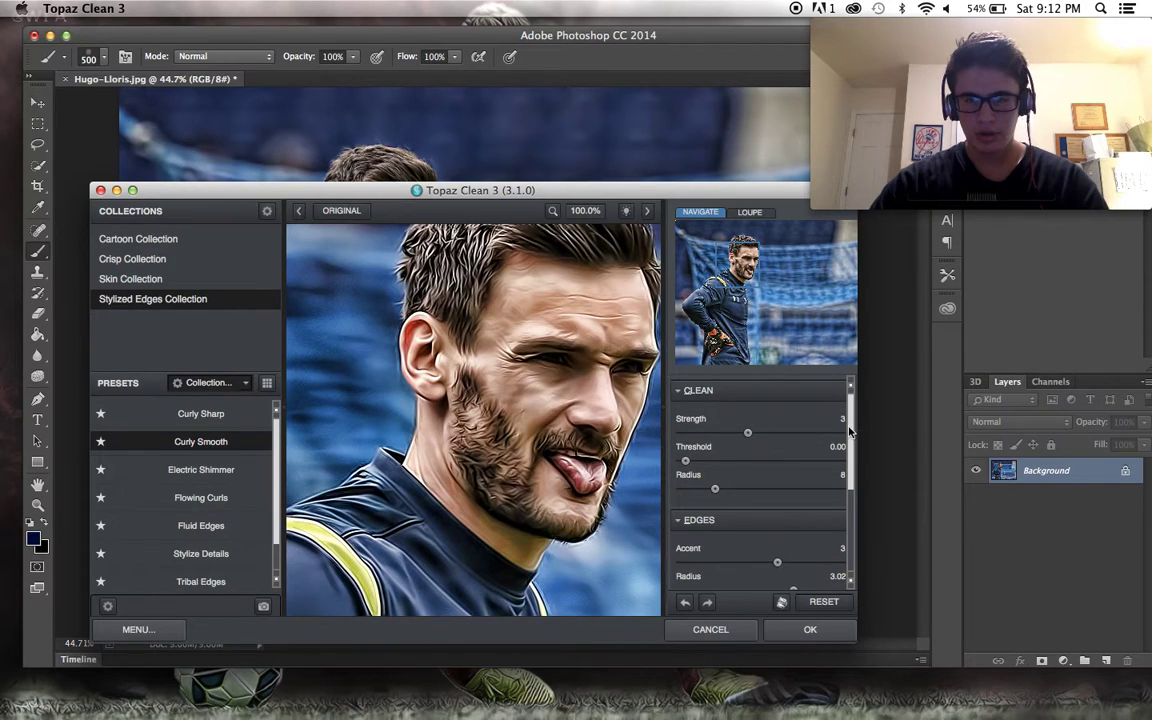
scroll(851, 477, "down", 3)
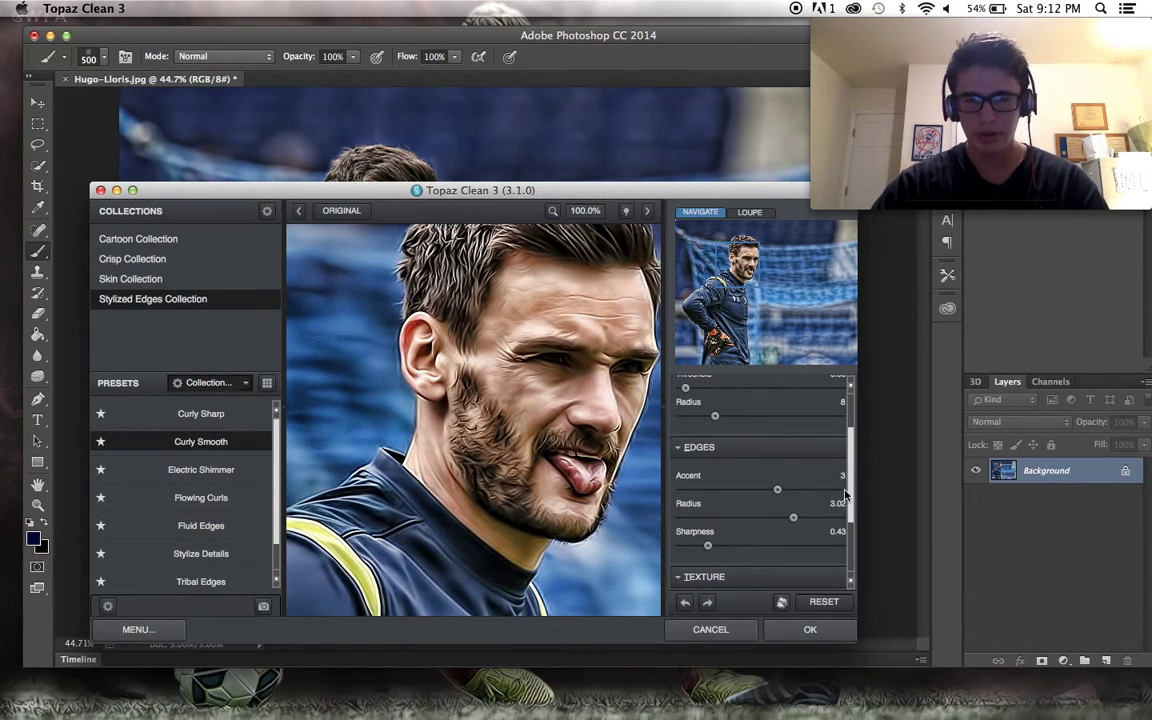
scroll(851, 489, "down", 4)
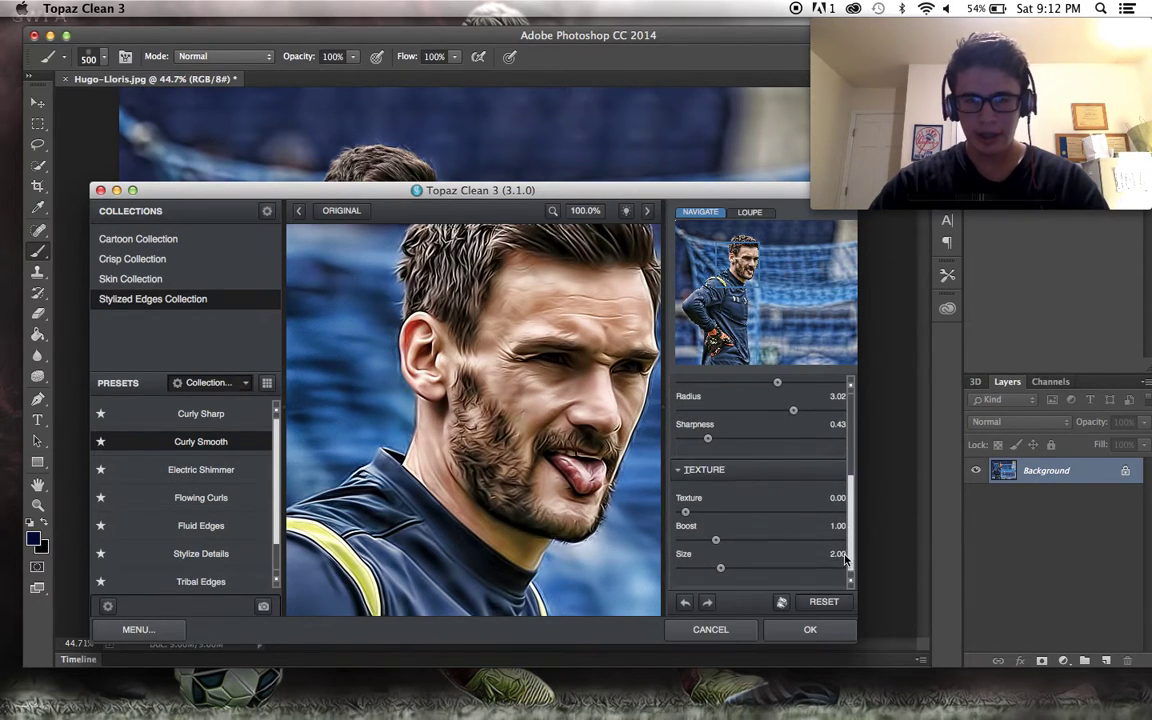
left_click_drag(716, 541, 685, 541)
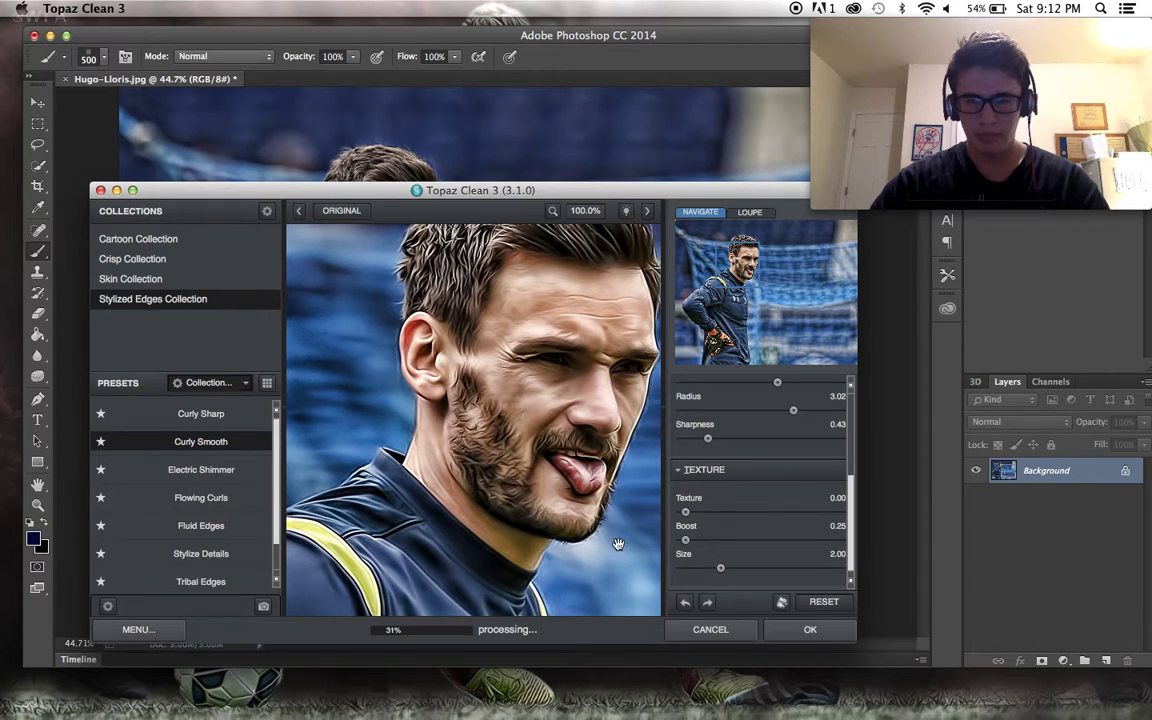
left_click(807, 628)
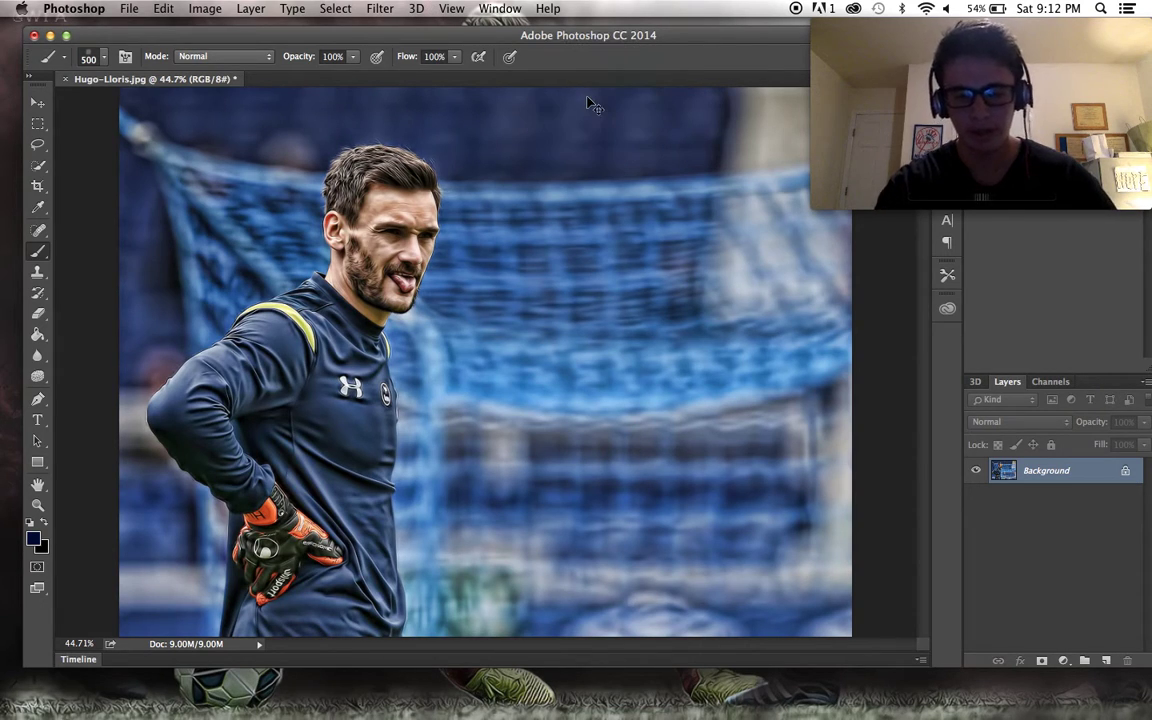
Duplicate the photo to Layer 1 and quick-select the background on both sides.
key("super+j")
left_click(37, 165)
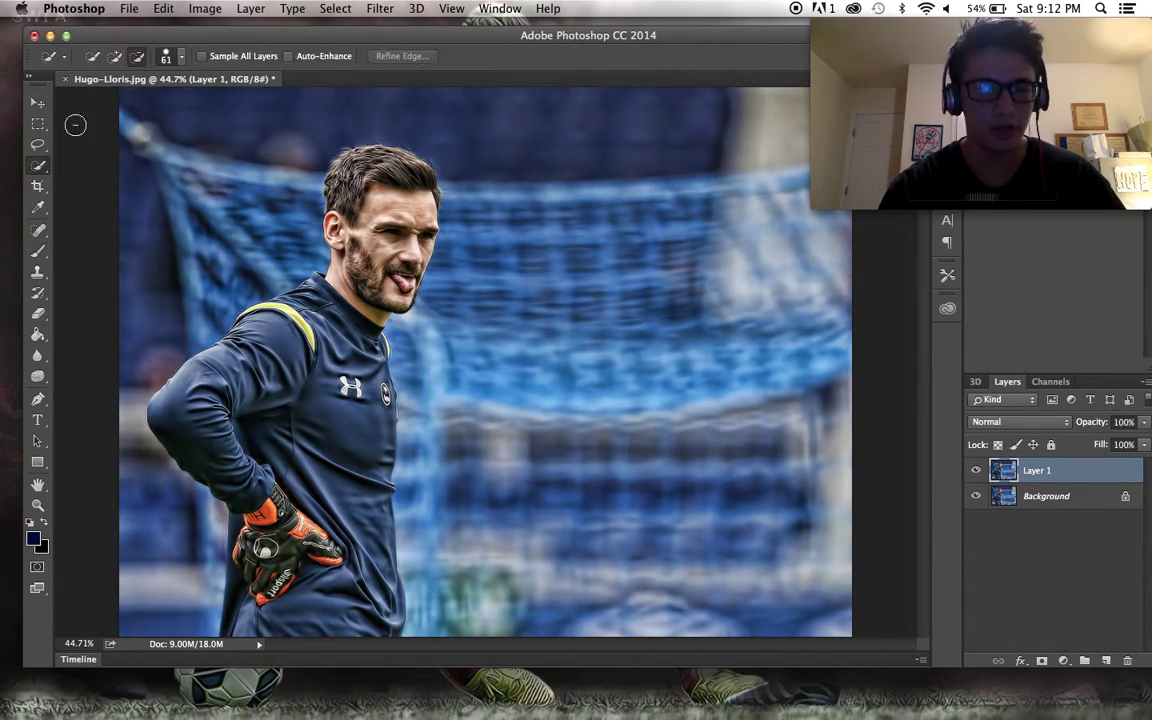
left_click_drag(123, 147, 193, 121)
mouse_move(160, 208)
left_mouse_down()
mouse_move(189, 262)
mouse_move(167, 287)
mouse_move(121, 430)
mouse_move(123, 495)
left_mouse_up()
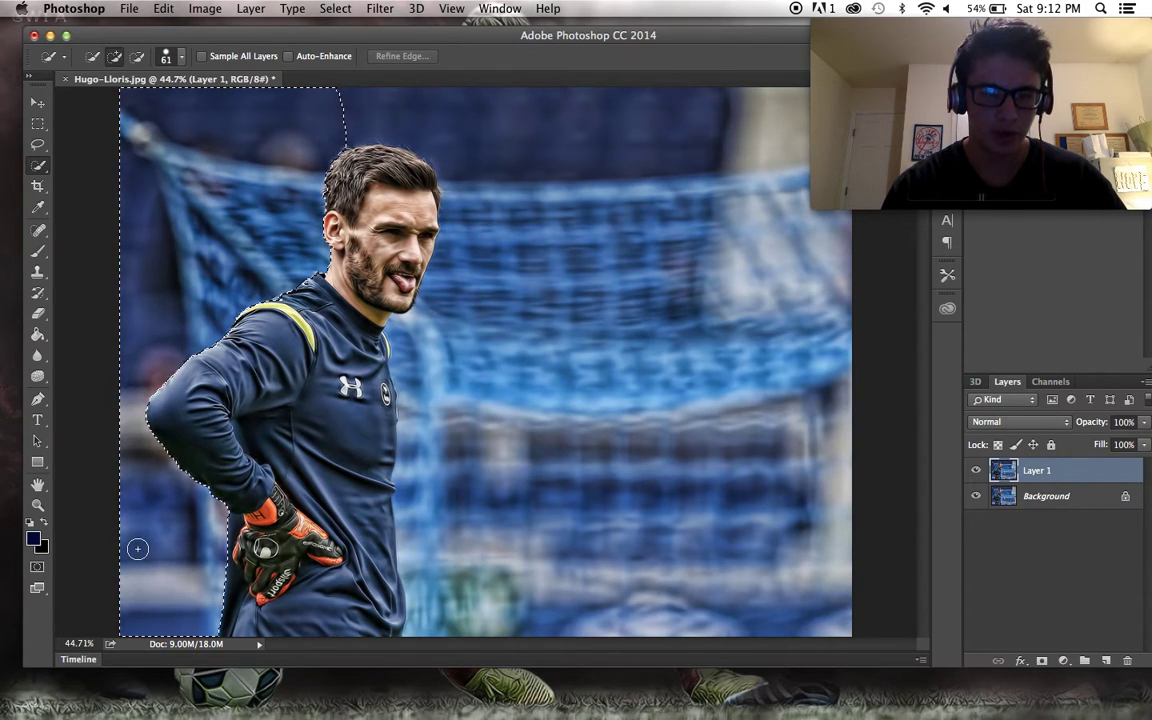
left_click_drag(370, 100, 503, 112)
mouse_move(729, 158)
left_mouse_down()
mouse_move(738, 376)
mouse_move(766, 540)
mouse_move(759, 607)
mouse_move(701, 604)
left_mouse_up()
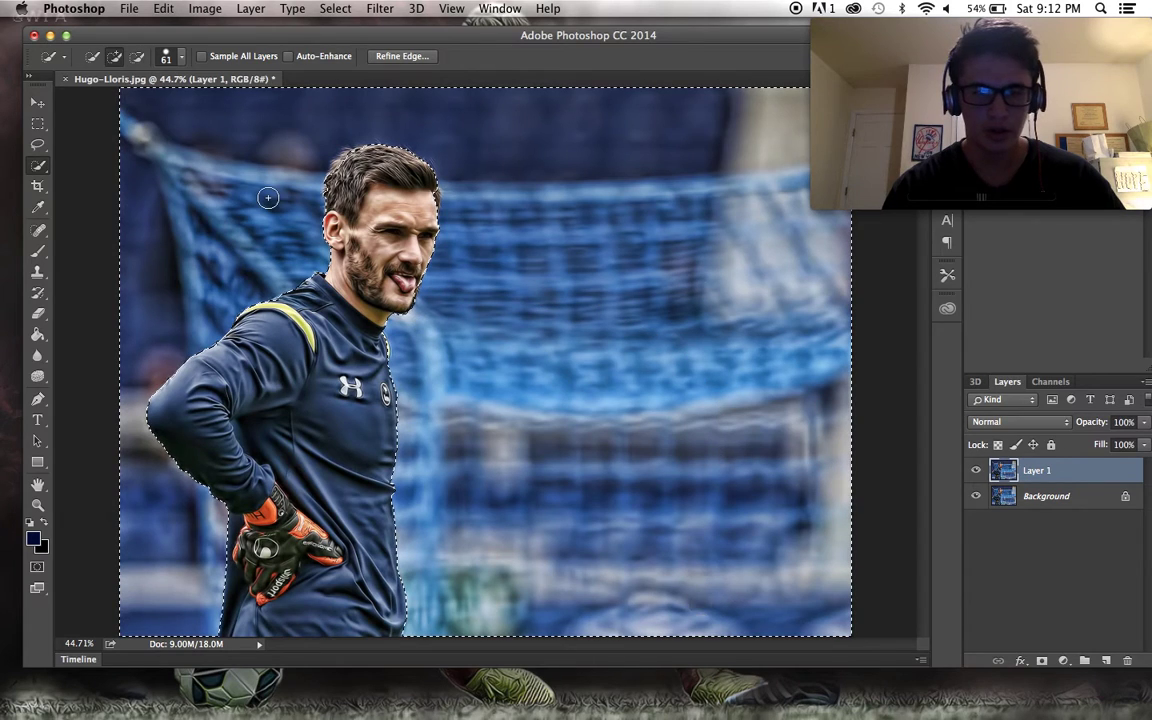
Subtract stray areas from the selection around the goalkeeper, then clear the selected background.
key("alt")
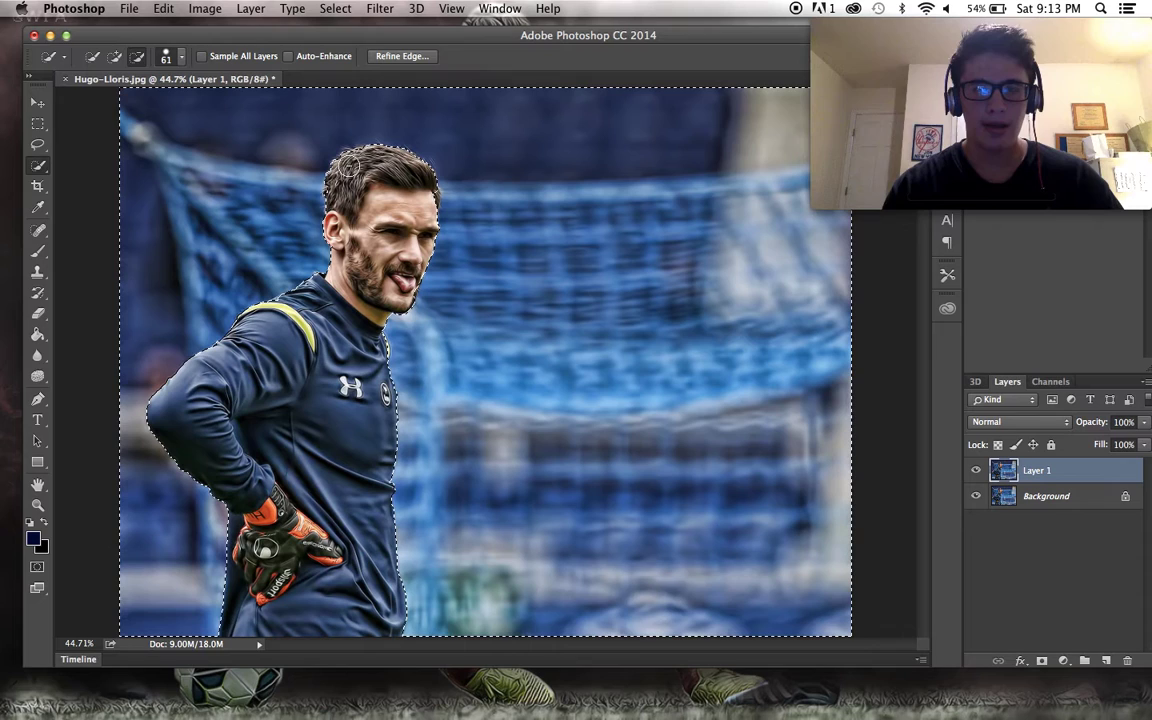
scroll(414, 238, "up", 10)
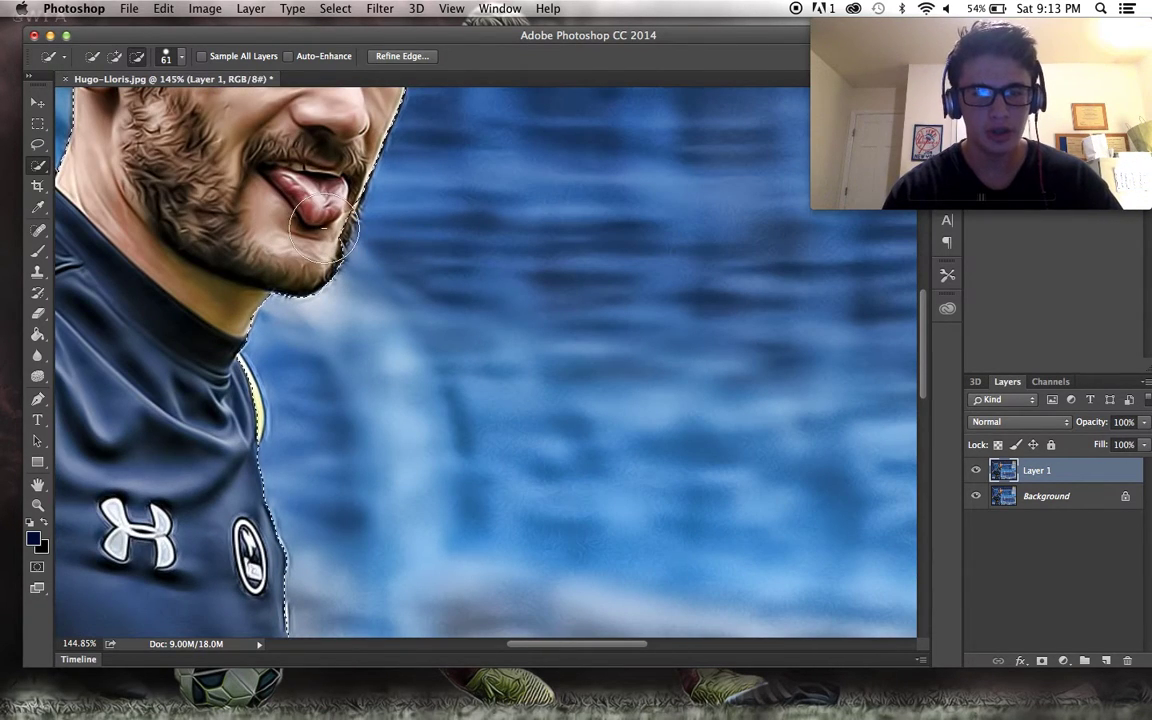
scroll(320, 196, "left", 10)
scroll(320, 196, "up", 2)
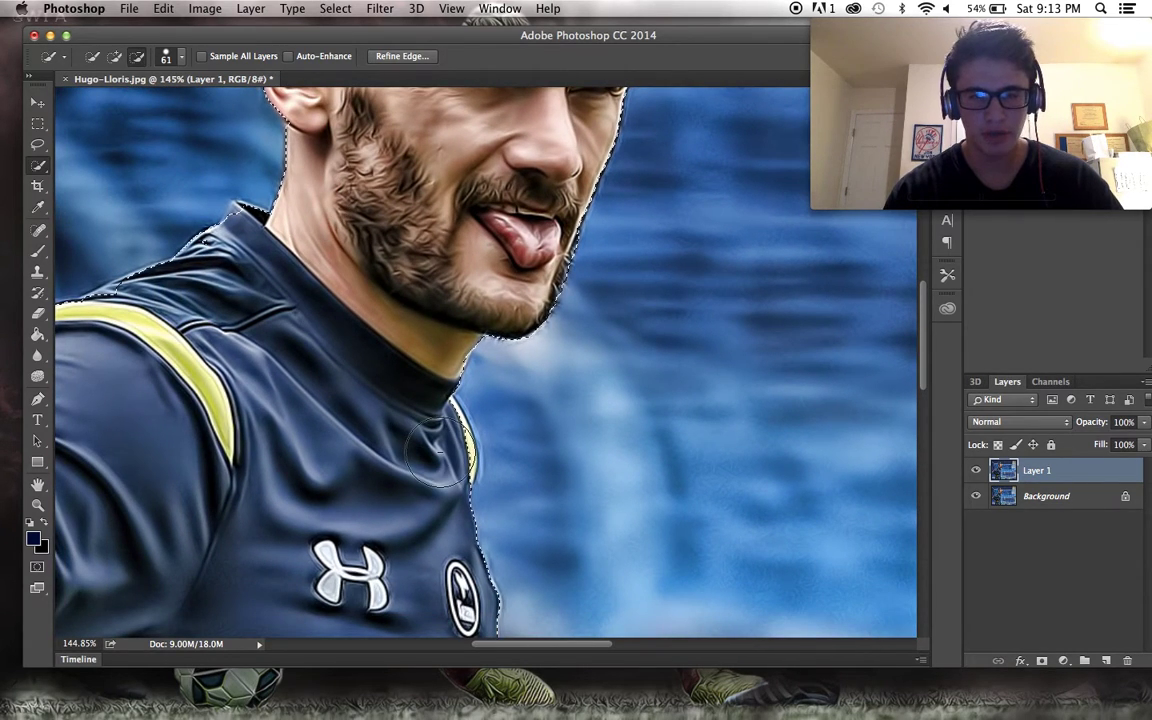
scroll(400, 410, "left", 10)
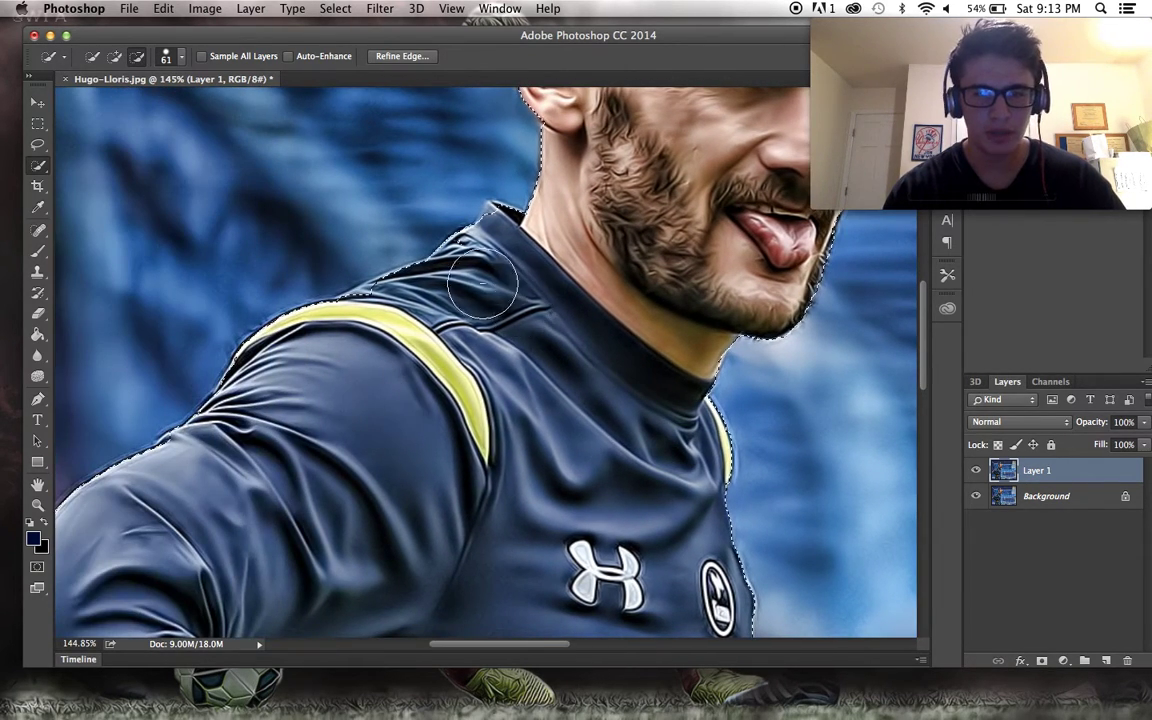
scroll(568, 332, "down", 15)
scroll(568, 332, "left", 3)
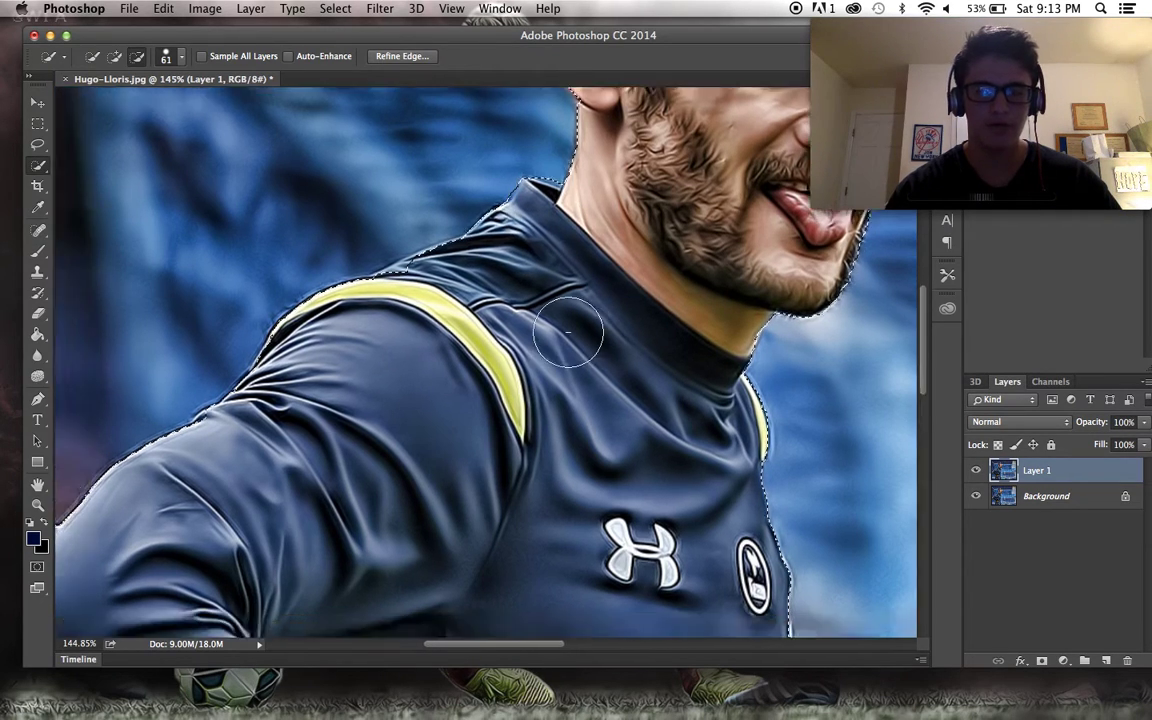
scroll(568, 332, "down", 5)
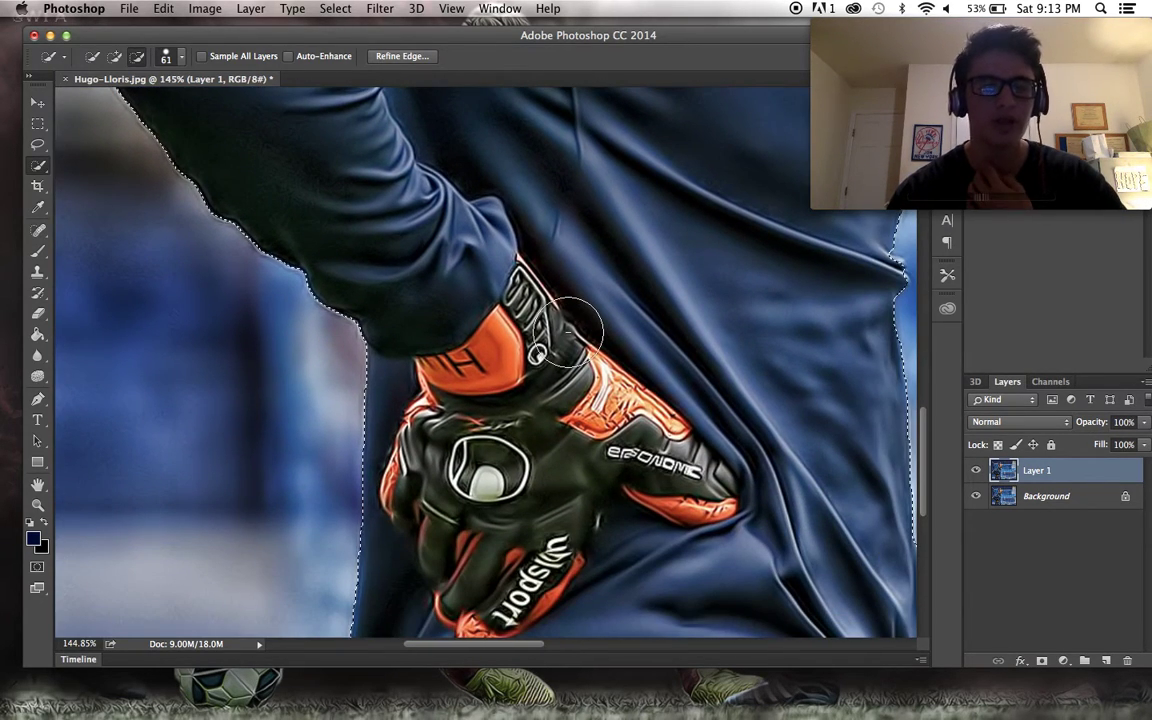
scroll(568, 332, "down", 8)
scroll(568, 332, "right", 8)
scroll(568, 332, "up", 20)
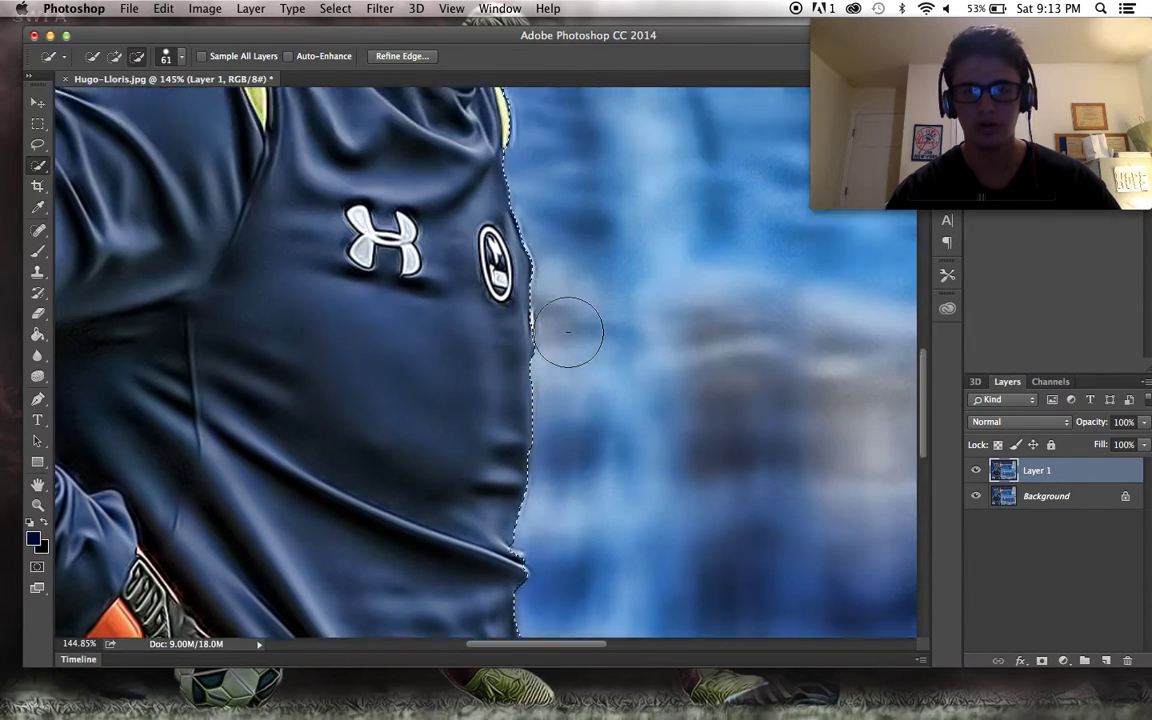
scroll(568, 332, "down", 6)
scroll(591, 334, "left", 2)
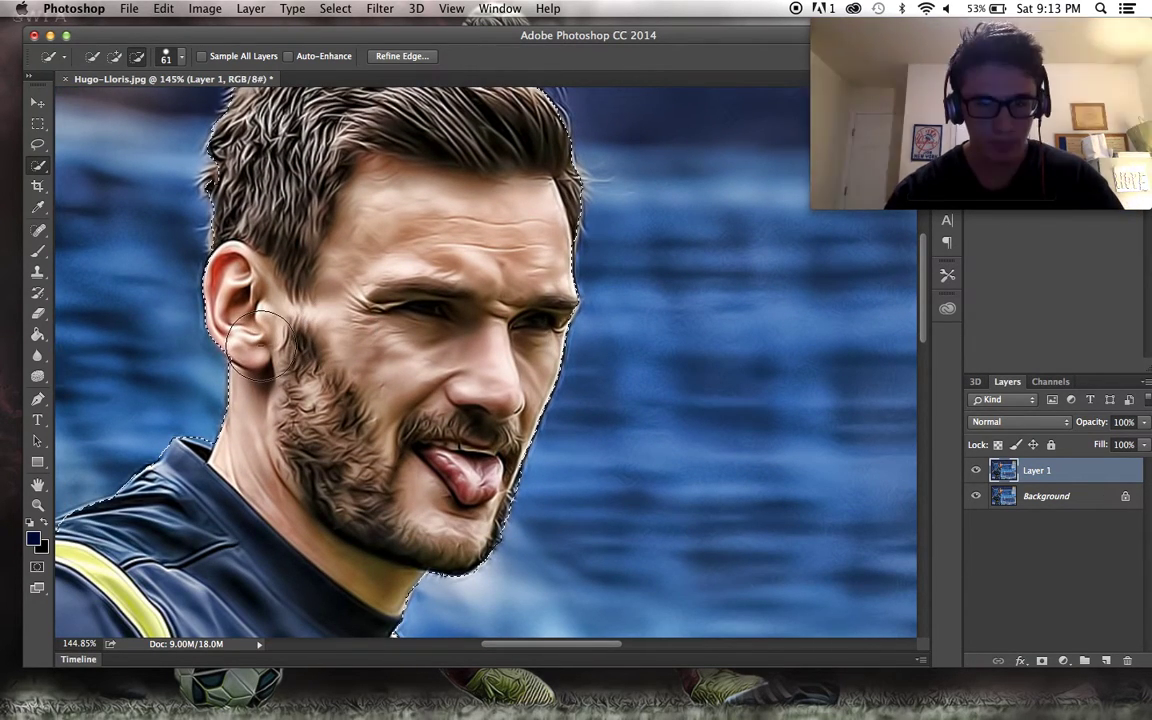
scroll(320, 325, "down", 5)
scroll(326, 320, "down", 3)
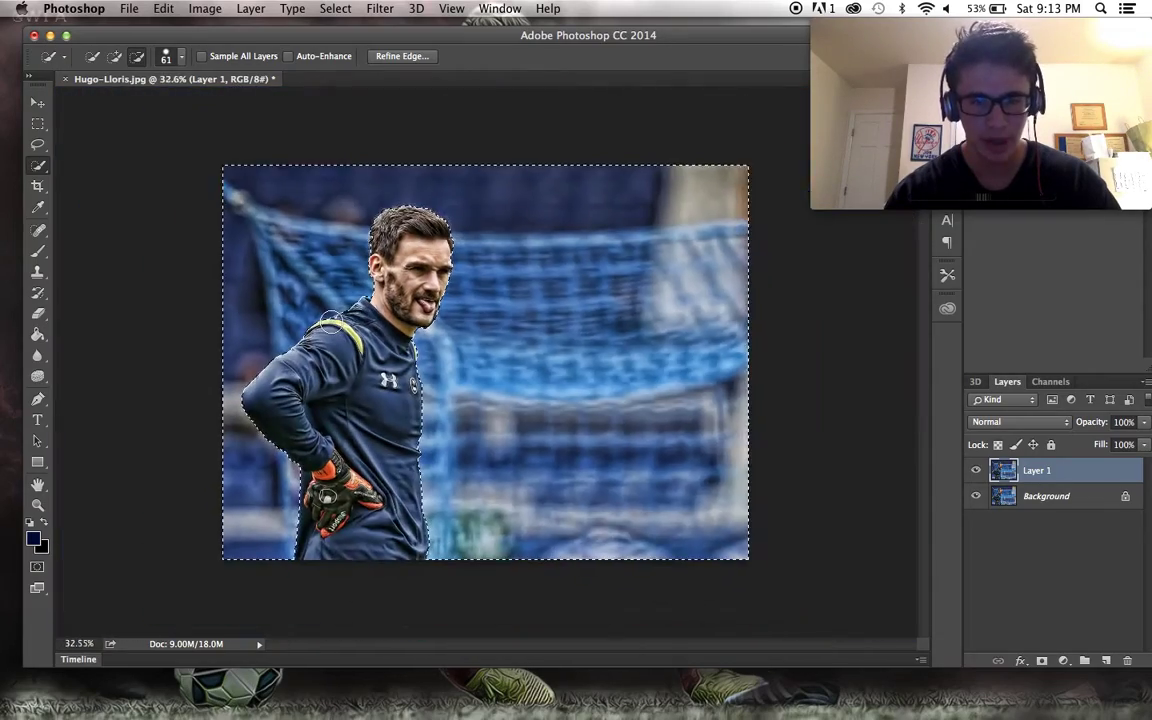
scroll(330, 321, "up", 6)
scroll(331, 321, "up", 2)
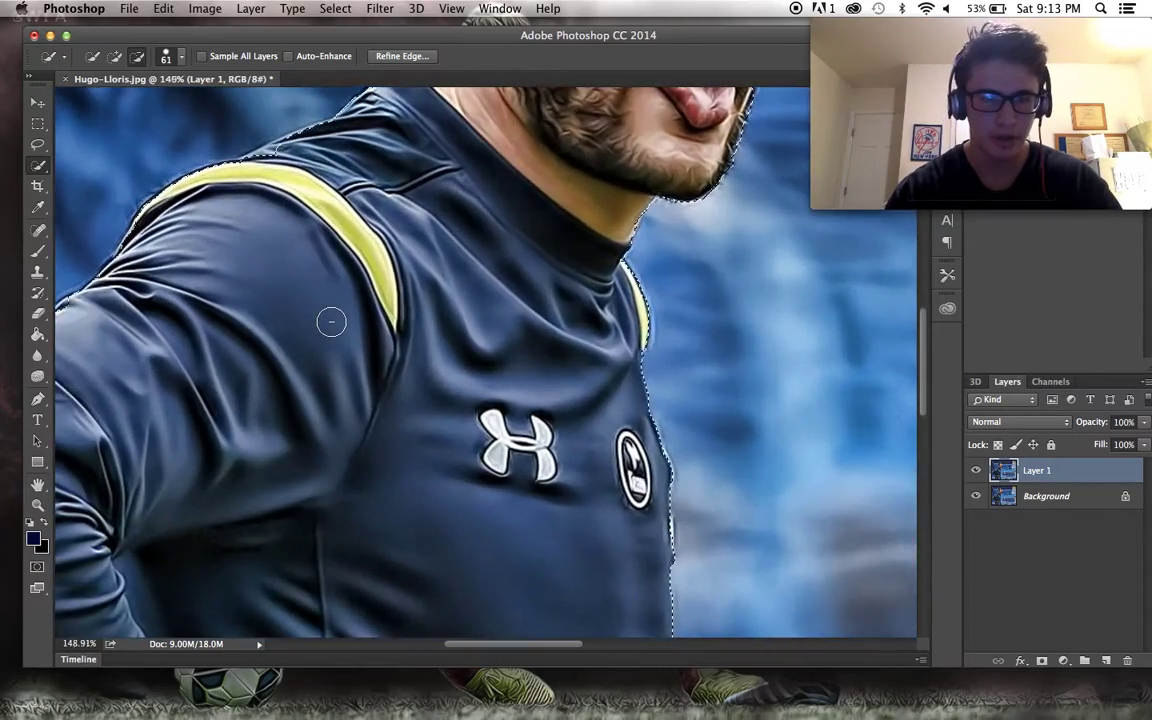
scroll(330, 320, "left", 3)
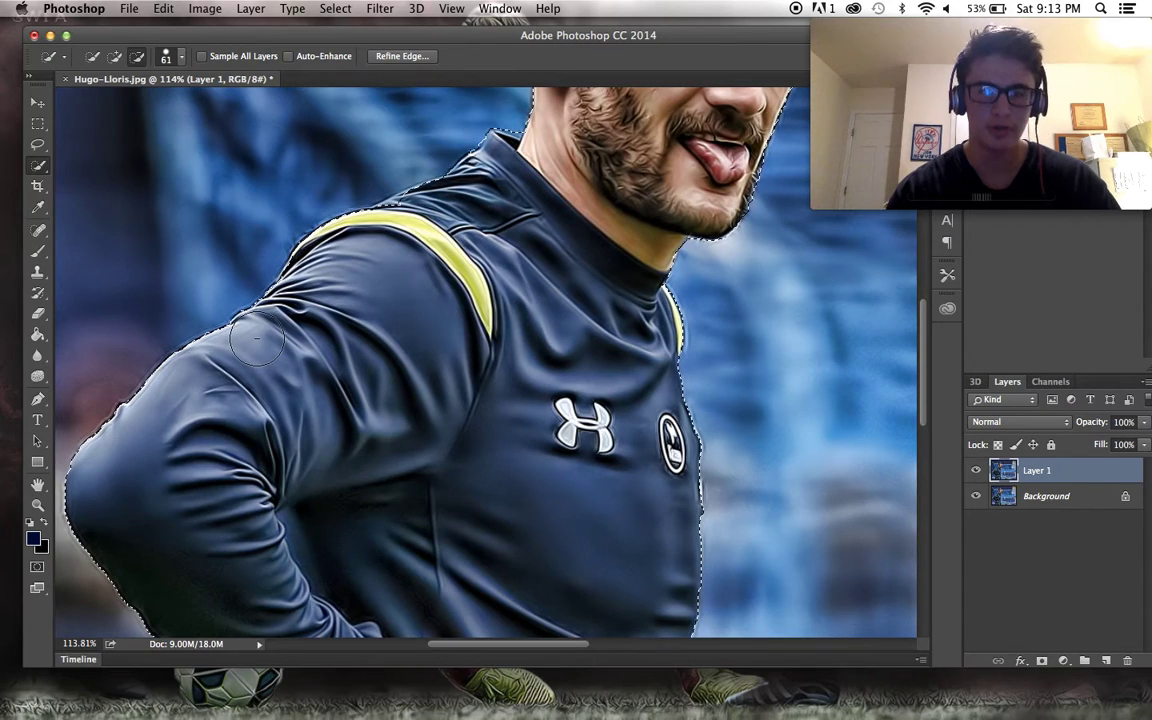
scroll(386, 342, "down", 3)
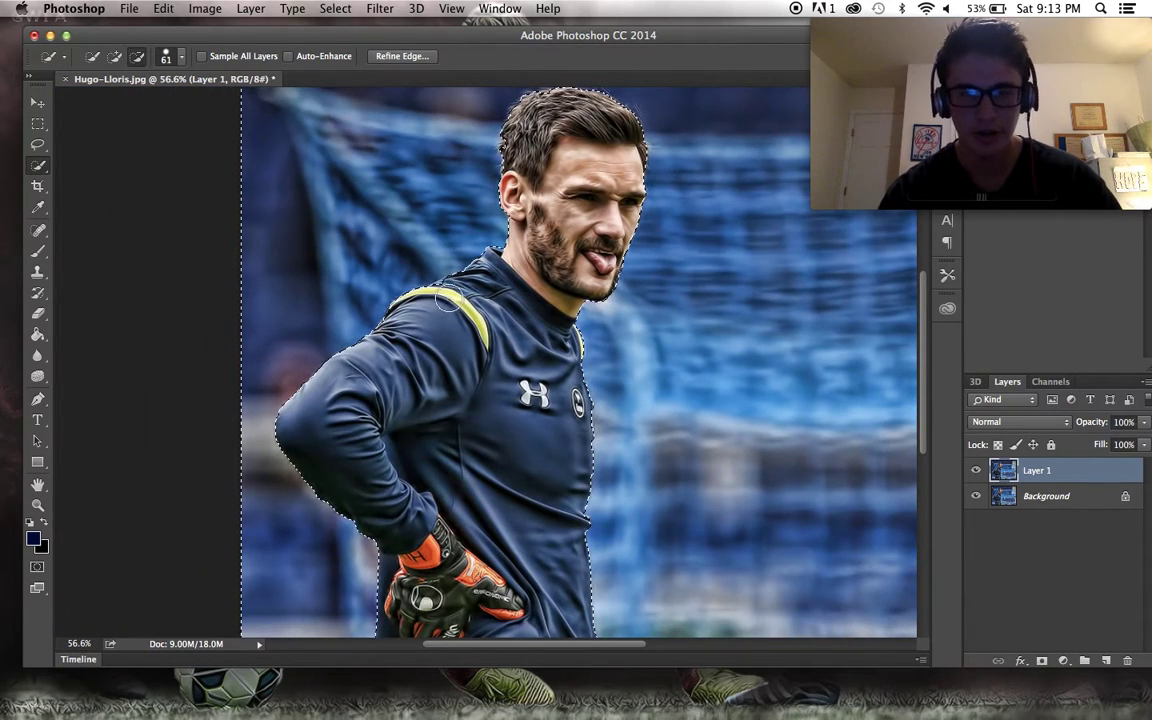
scroll(465, 316, "down", 3)
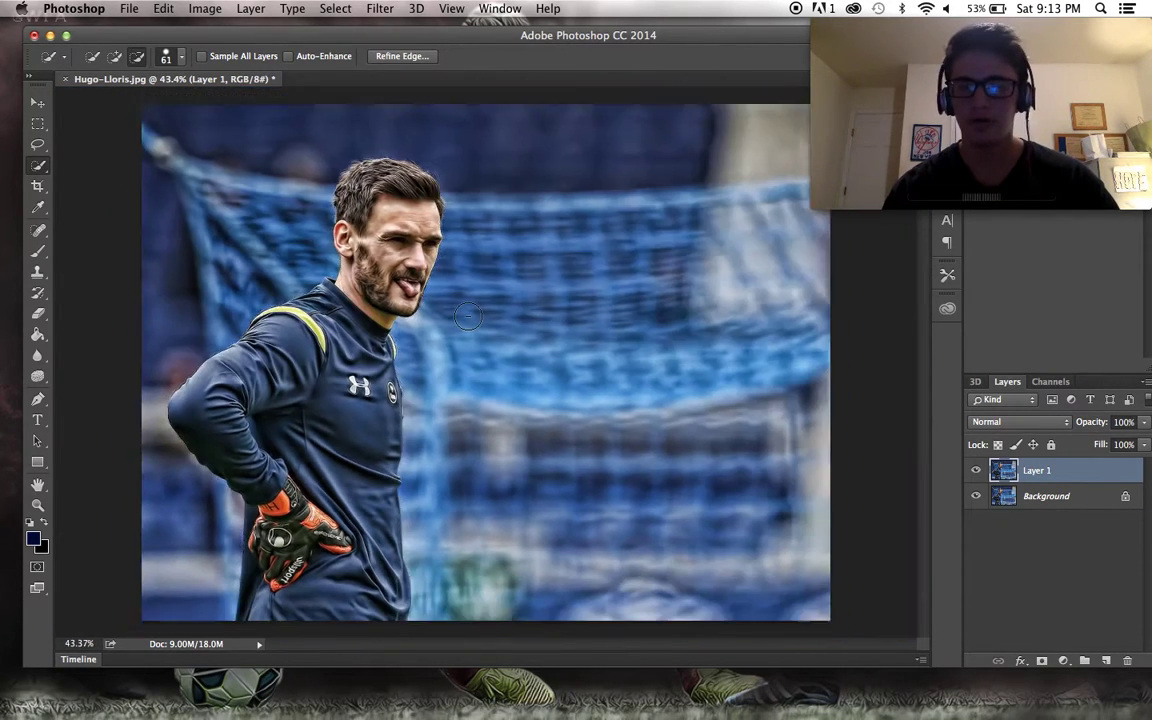
scroll(468, 315, "up", 1)
key("Delete")
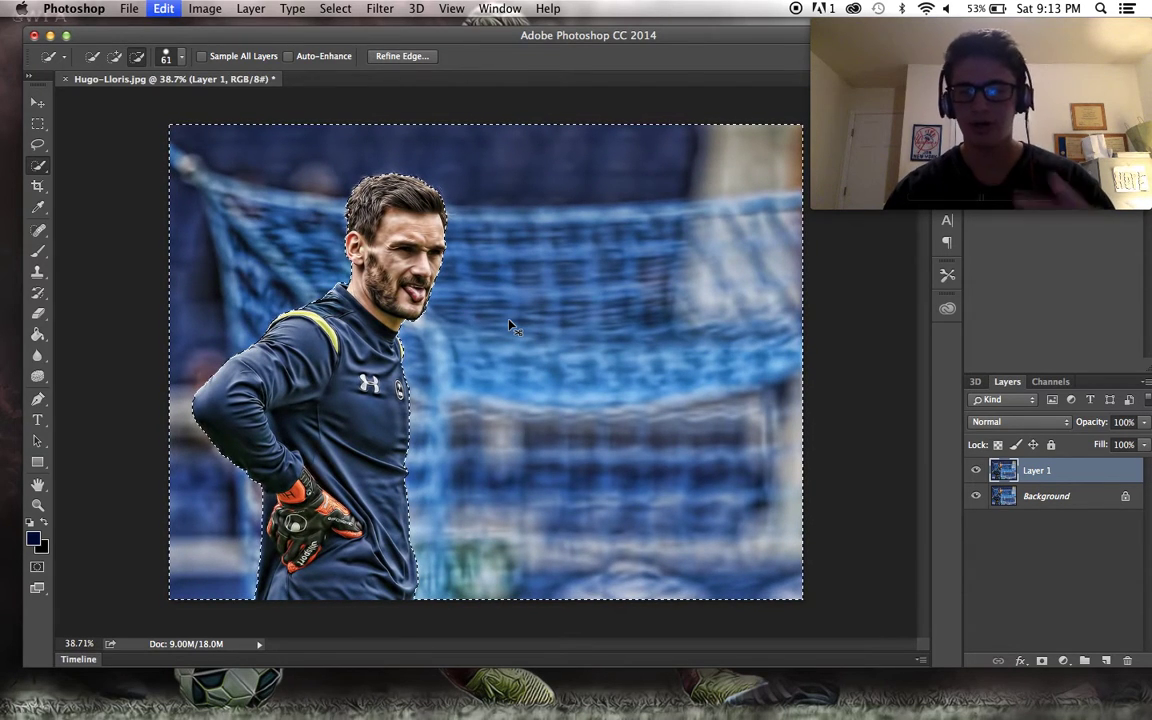
Deselect, hide the Background layer, and save the cut-out as LLORIS.png in PNG format.
key("super+d")
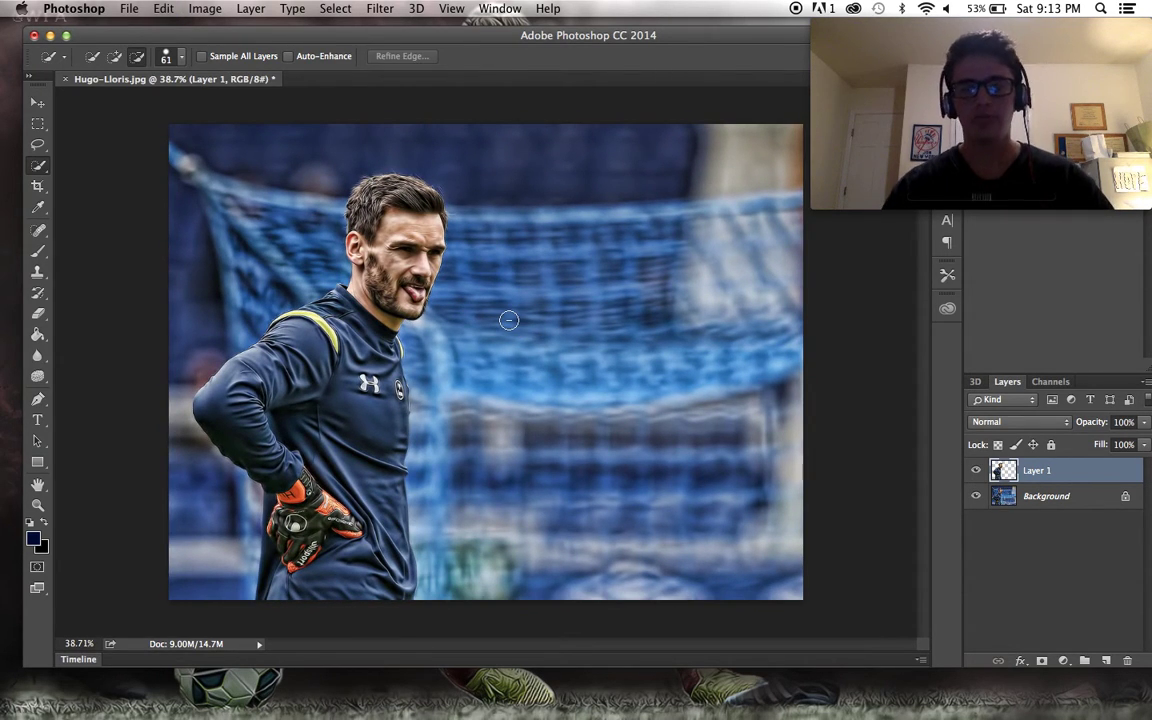
left_click(976, 497)
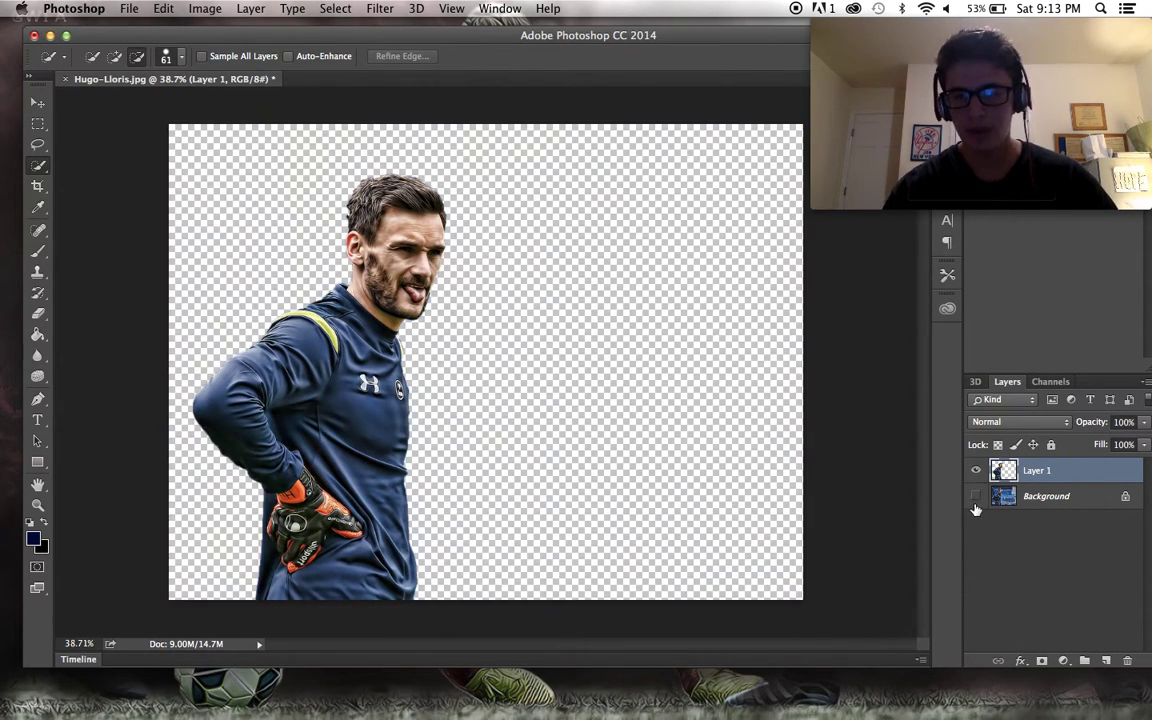
left_click(128, 8)
left_click(168, 174)
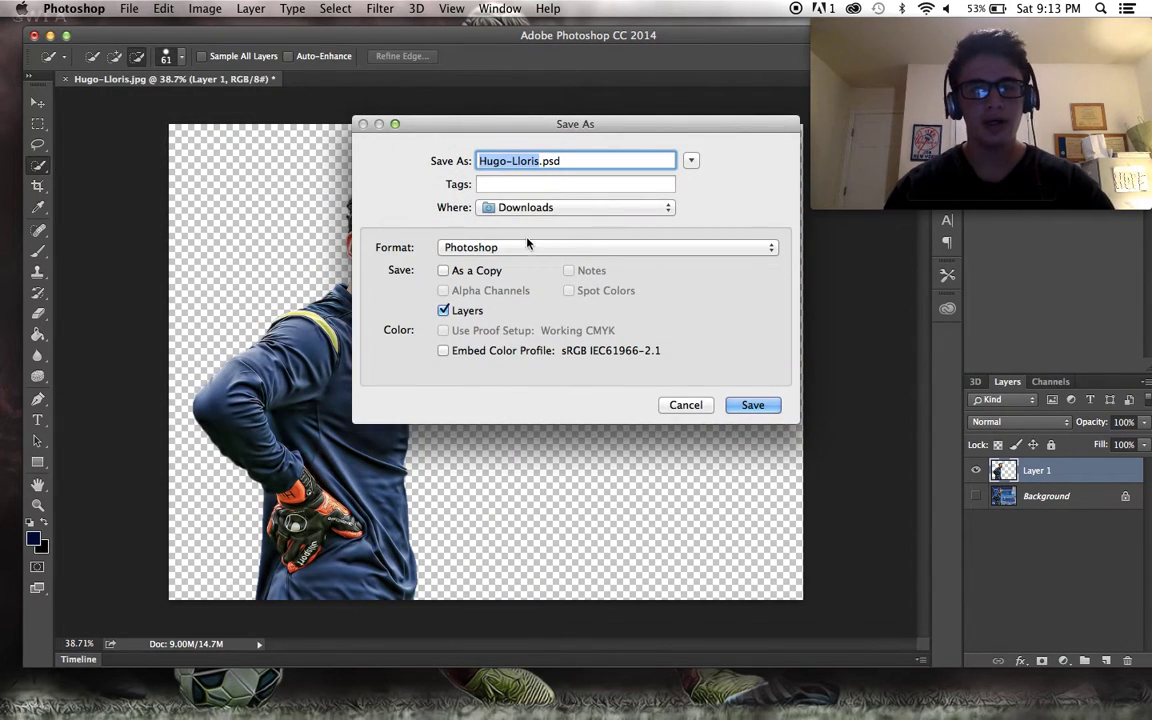
left_click(530, 243)
left_click(522, 450)
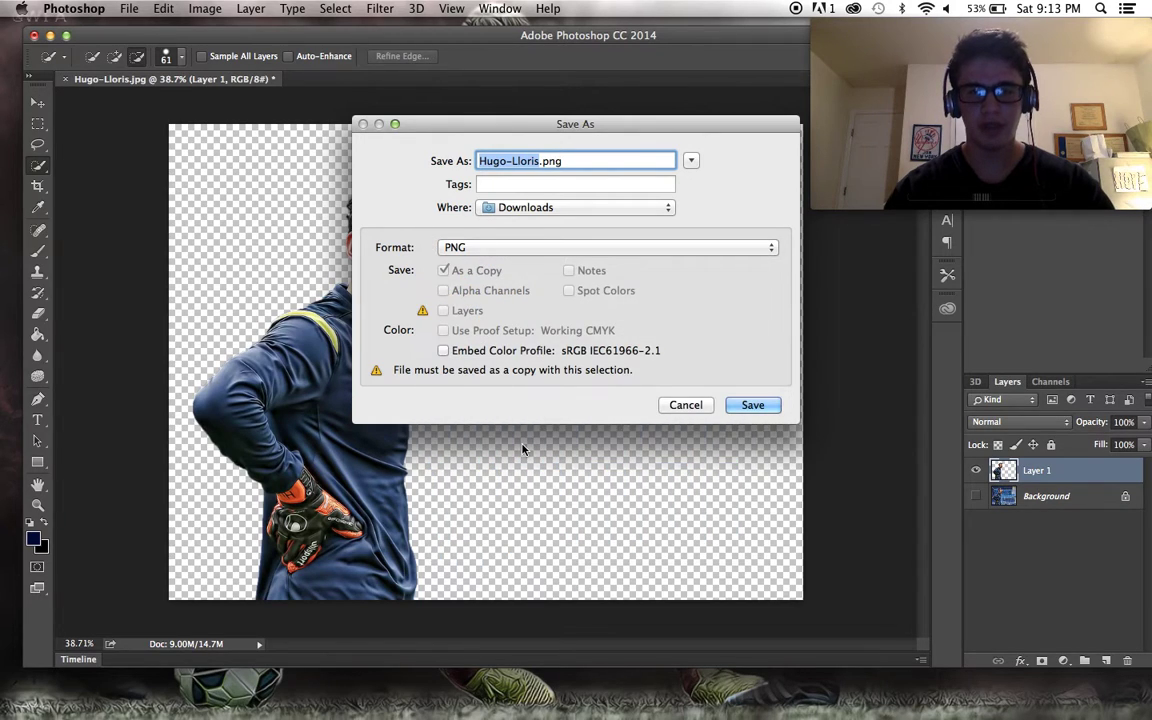
key("BackSpace")
type("LLORIS")
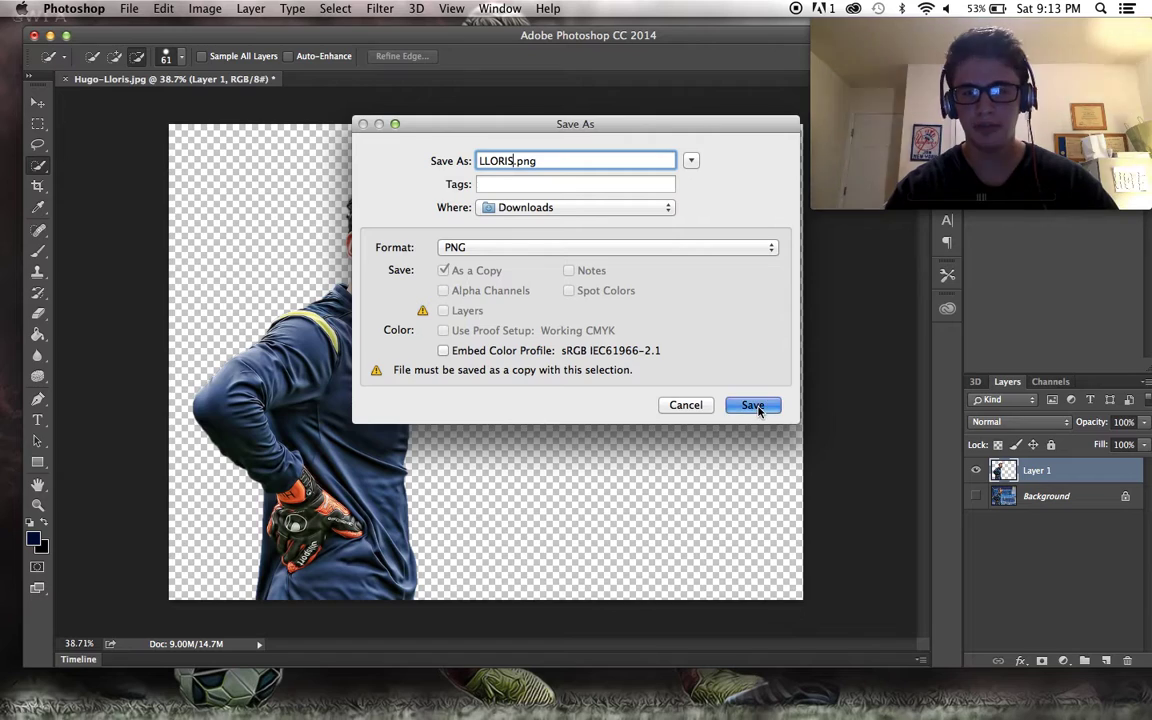
left_click(756, 406)
left_click(650, 216)
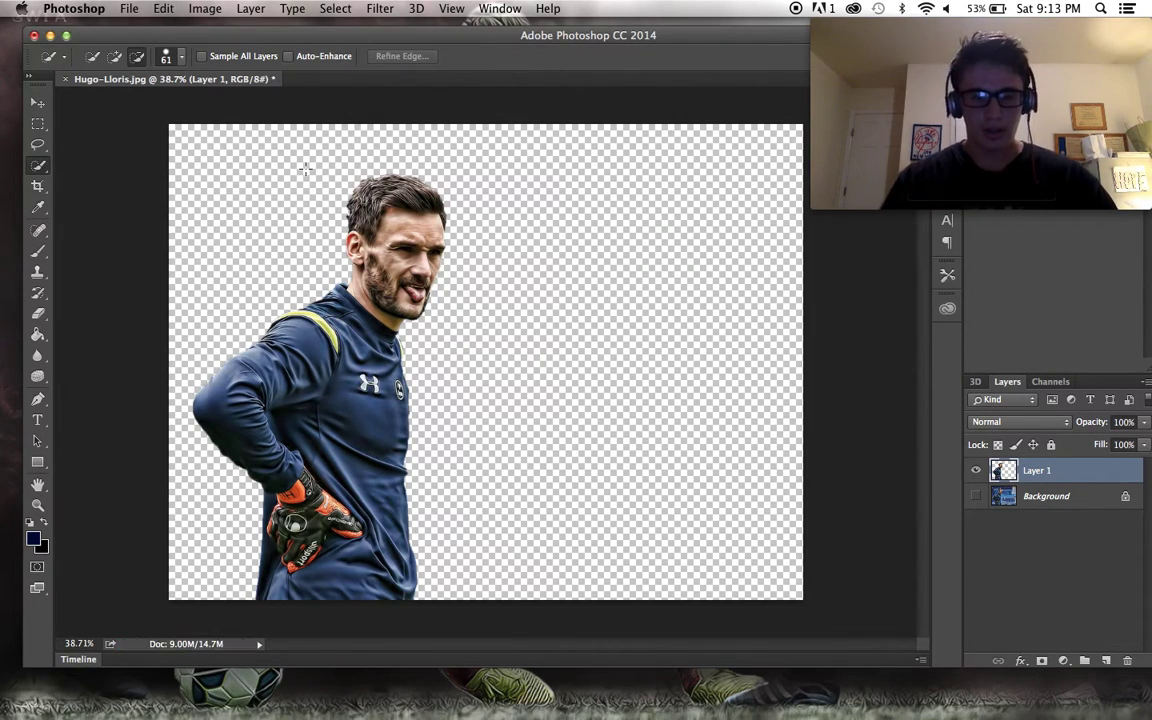
Close Hugo-Lloris.jpg without saving and open Tutorial Bg.psd from Downloads.
left_click(31, 37)
left_click(508, 257)
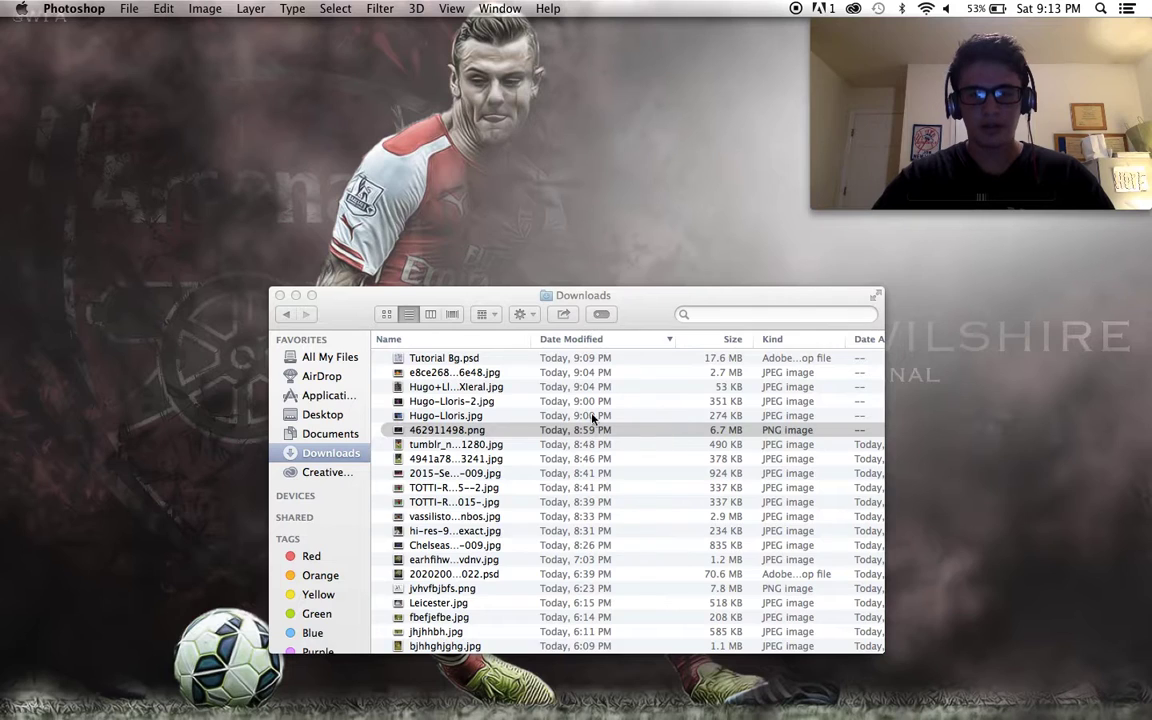
left_click(643, 681)
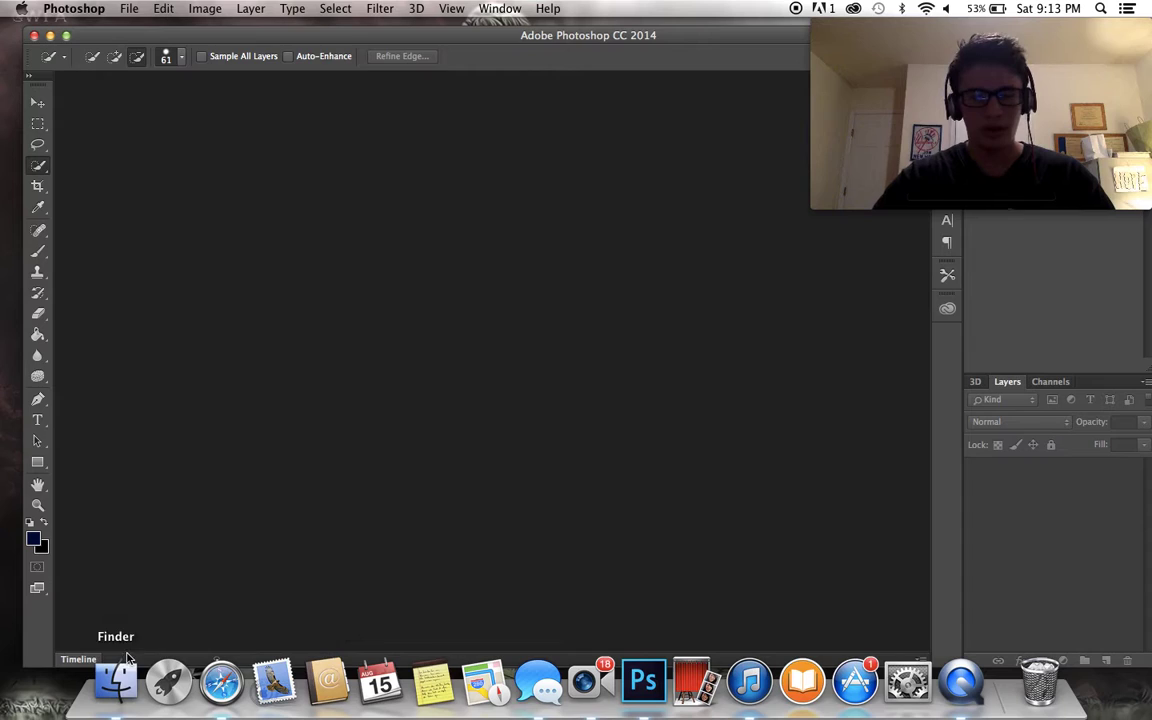
left_click(116, 681)
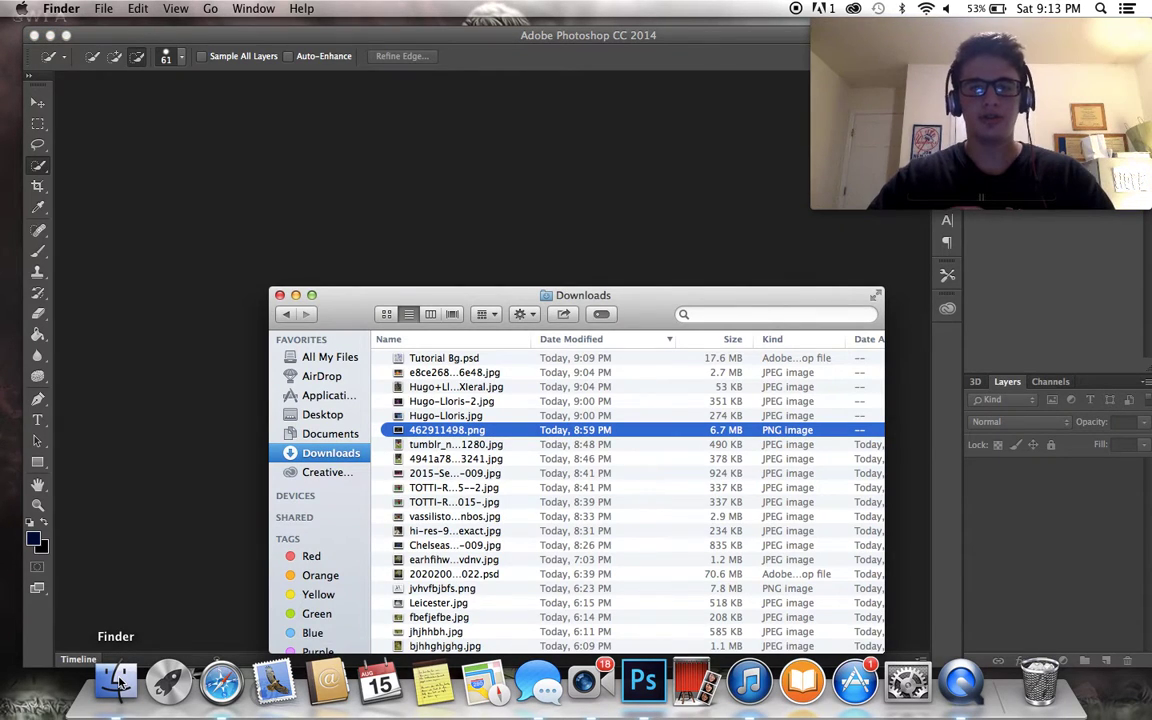
left_click_drag(436, 358, 500, 240)
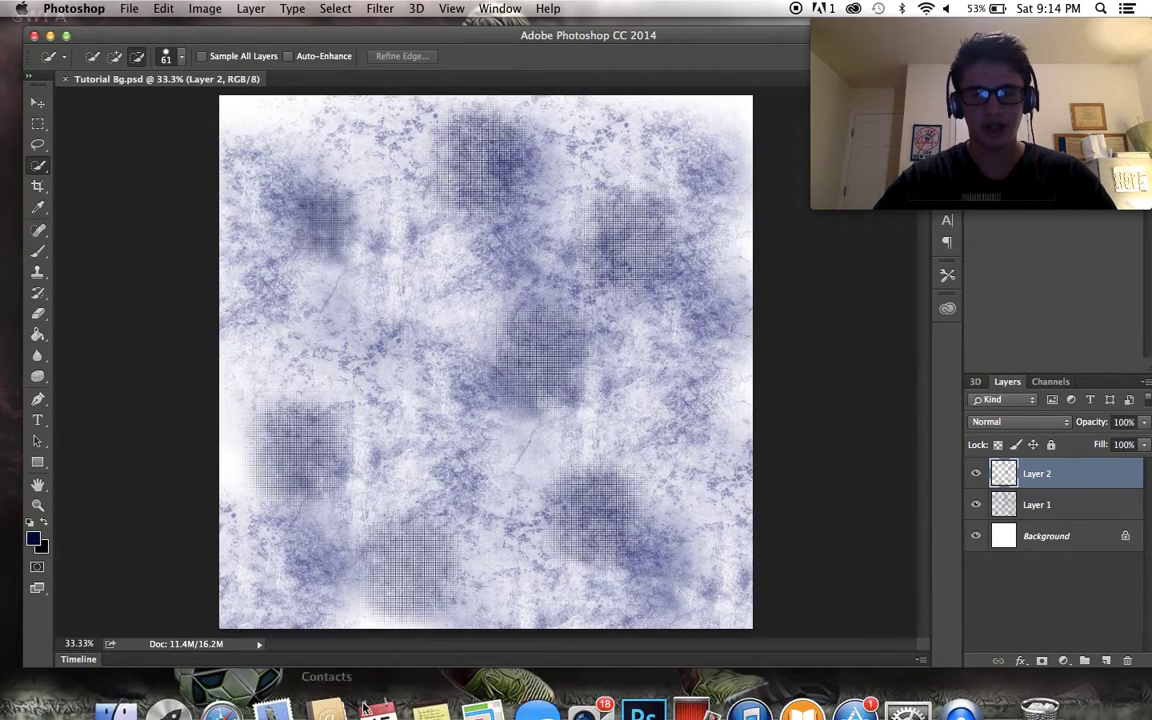
Add a new empty layer and drag LLORIS.png from Downloads onto the document.
left_click(1107, 661)
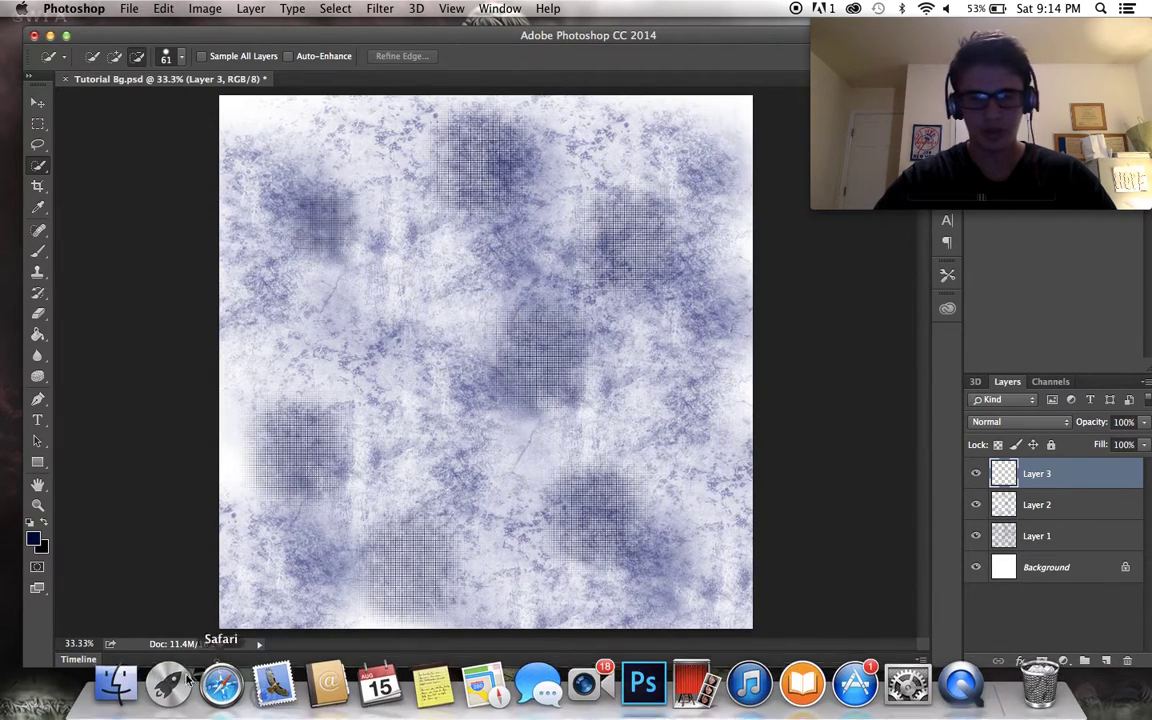
left_click(172, 686)
left_click_drag(404, 360, 520, 204)
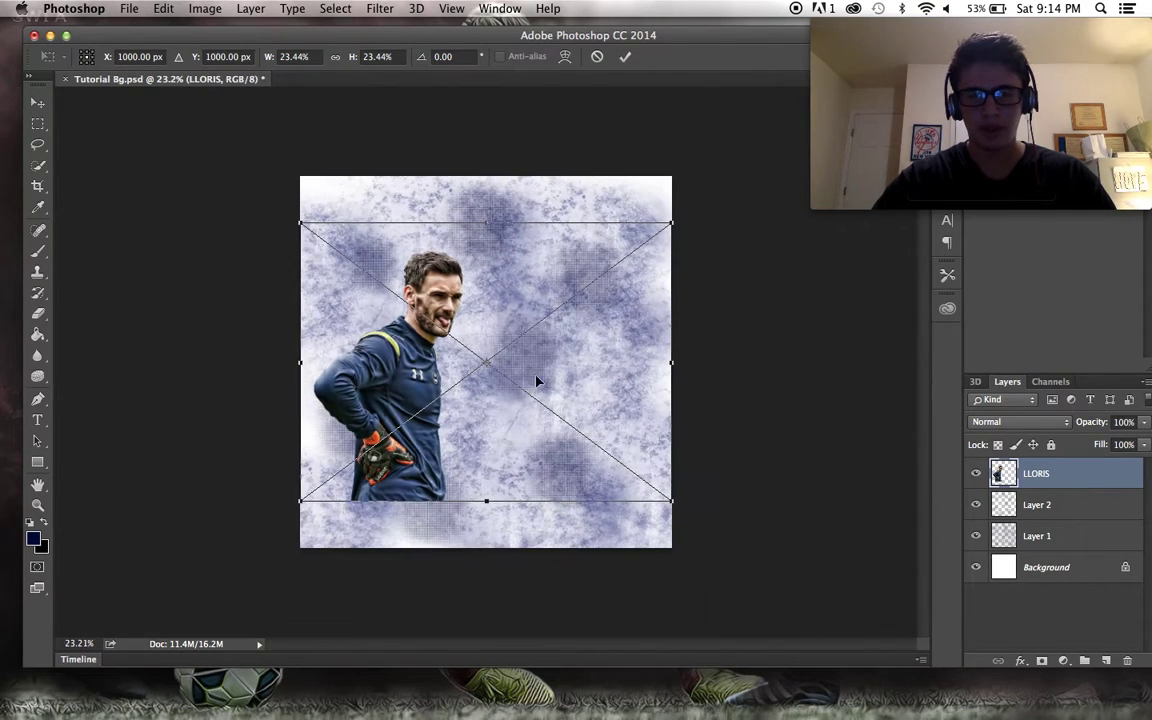
Enlarge the LLORIS cut-out, shift it right and down, and commit the placement.
left_click_drag(671, 221, 745, 125)
left_click_drag(656, 244, 700, 290)
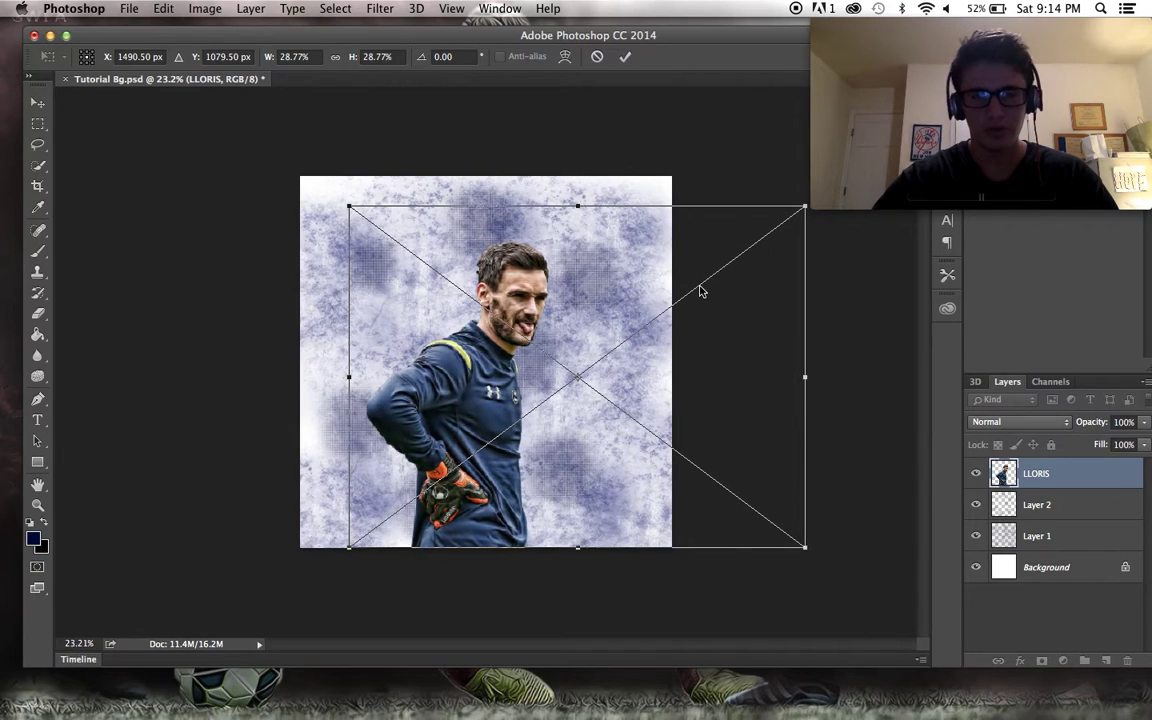
scroll(700, 291, "up", 2)
scroll(700, 291, "up", 1)
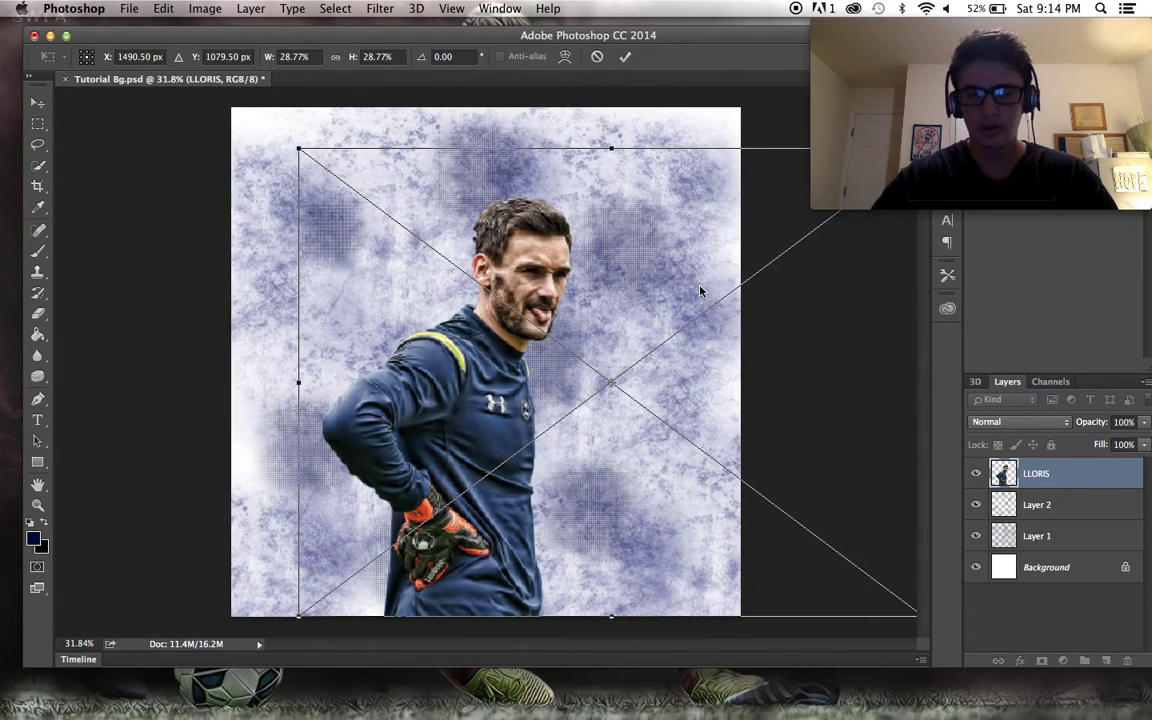
key("Return")
Delete the halftone texture Layer 2.
key("w")
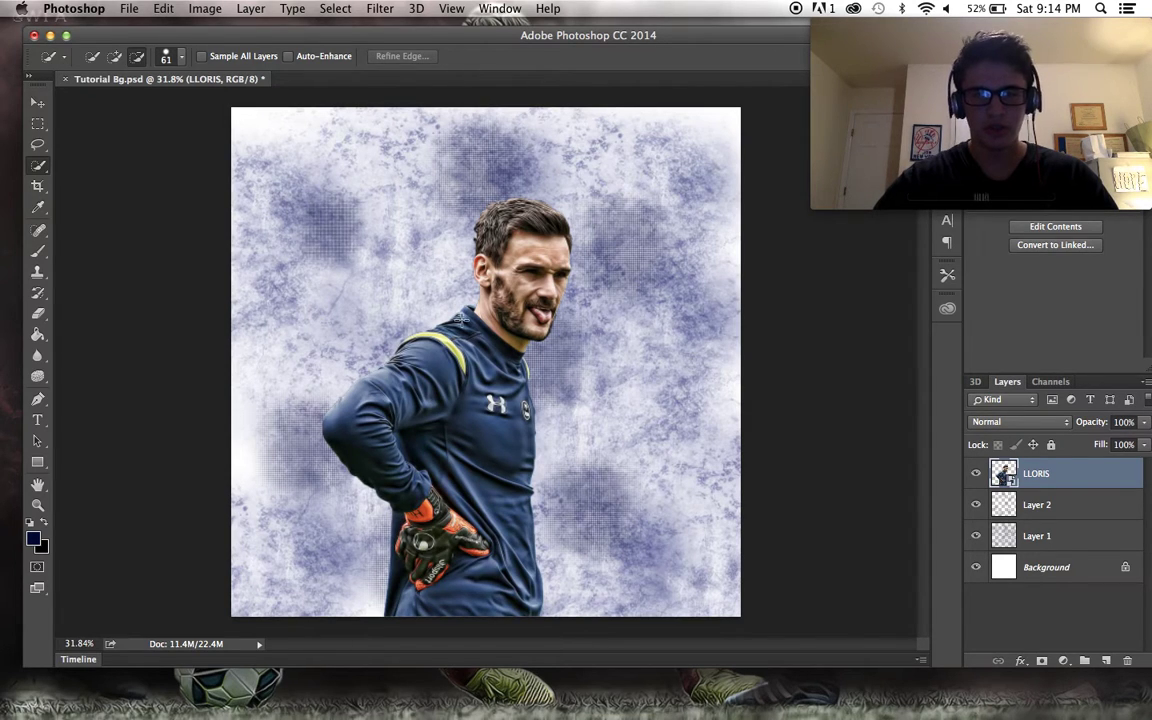
left_click(1036, 504)
key("Delete")
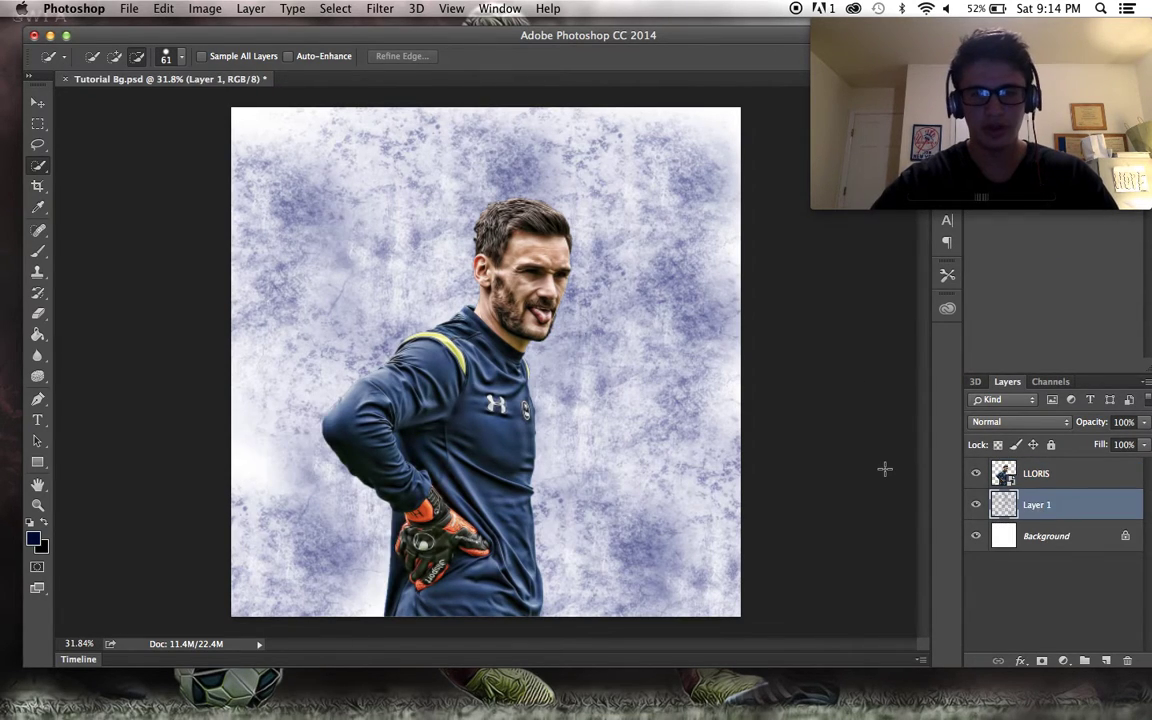
scroll(884, 469, "up", 2)
scroll(884, 469, "down", 1)
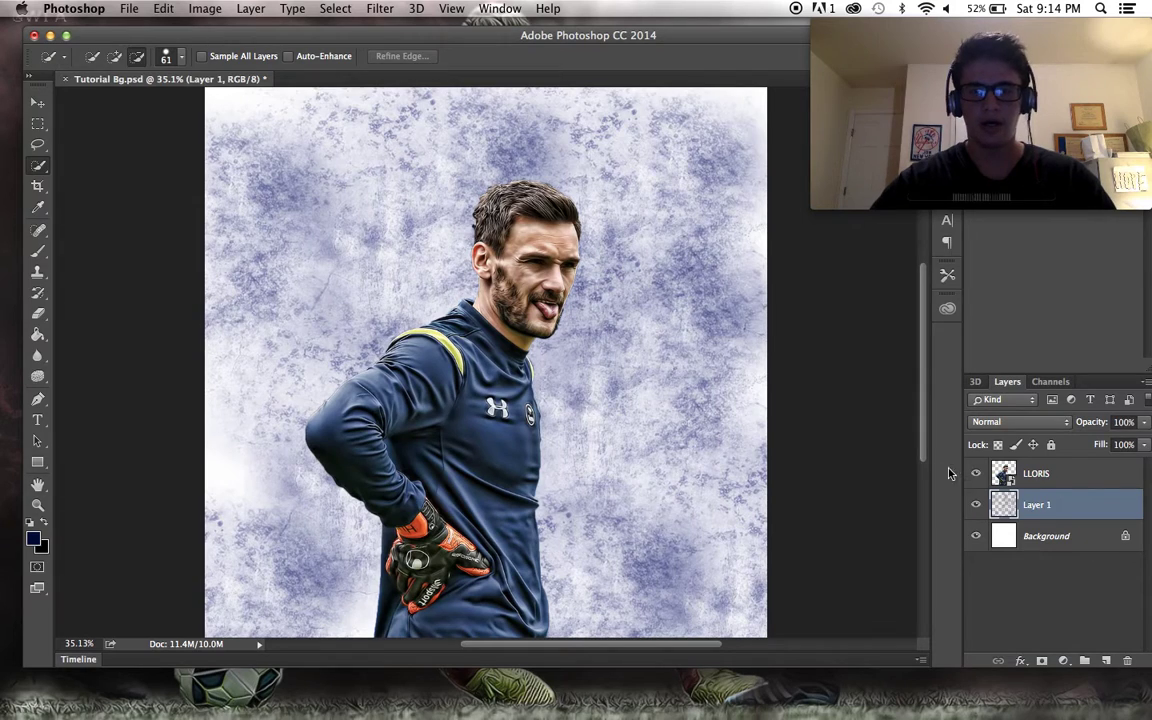
scroll(691, 423, "down", 1)
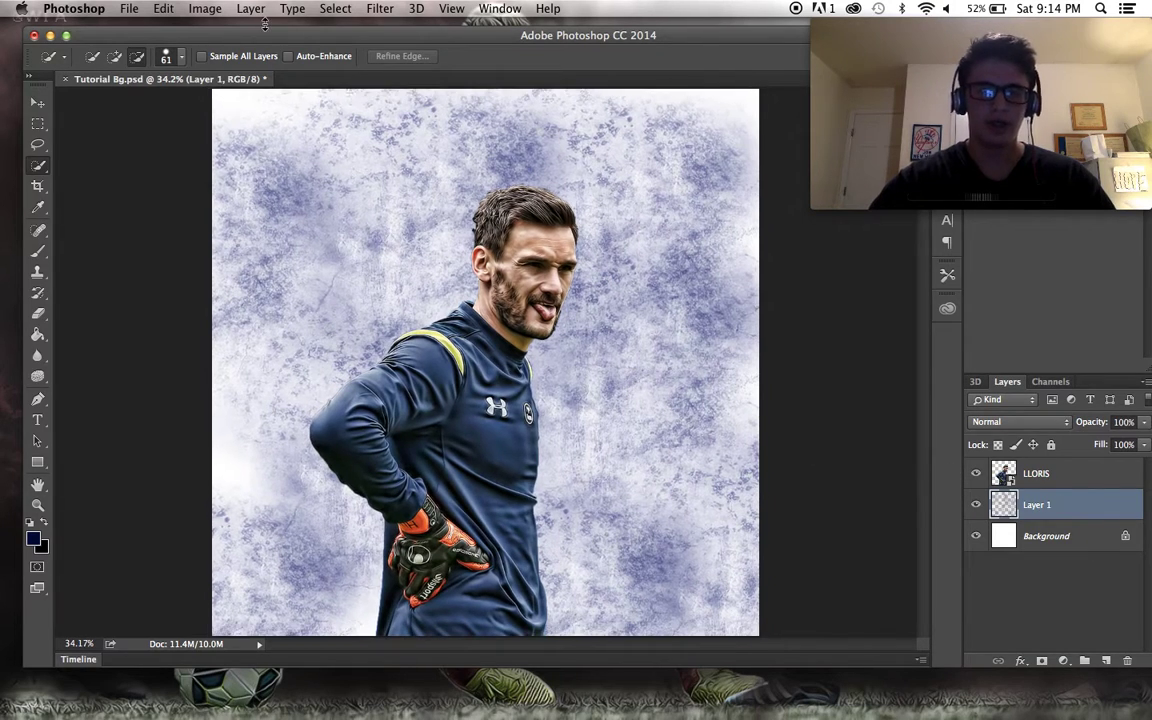
Save and close Tutorial Bg.psd, then open and close Hugo-Lloris.jpg.
left_click(32, 36)
left_click(707, 260)
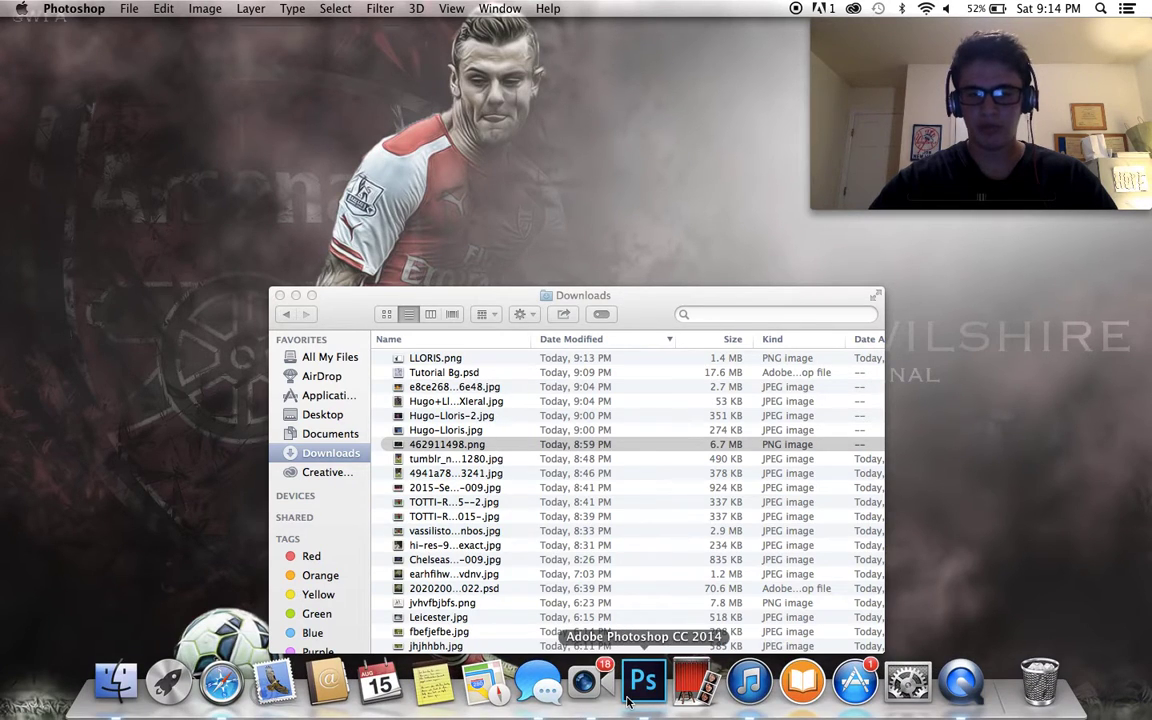
left_click(643, 682)
left_click(113, 690)
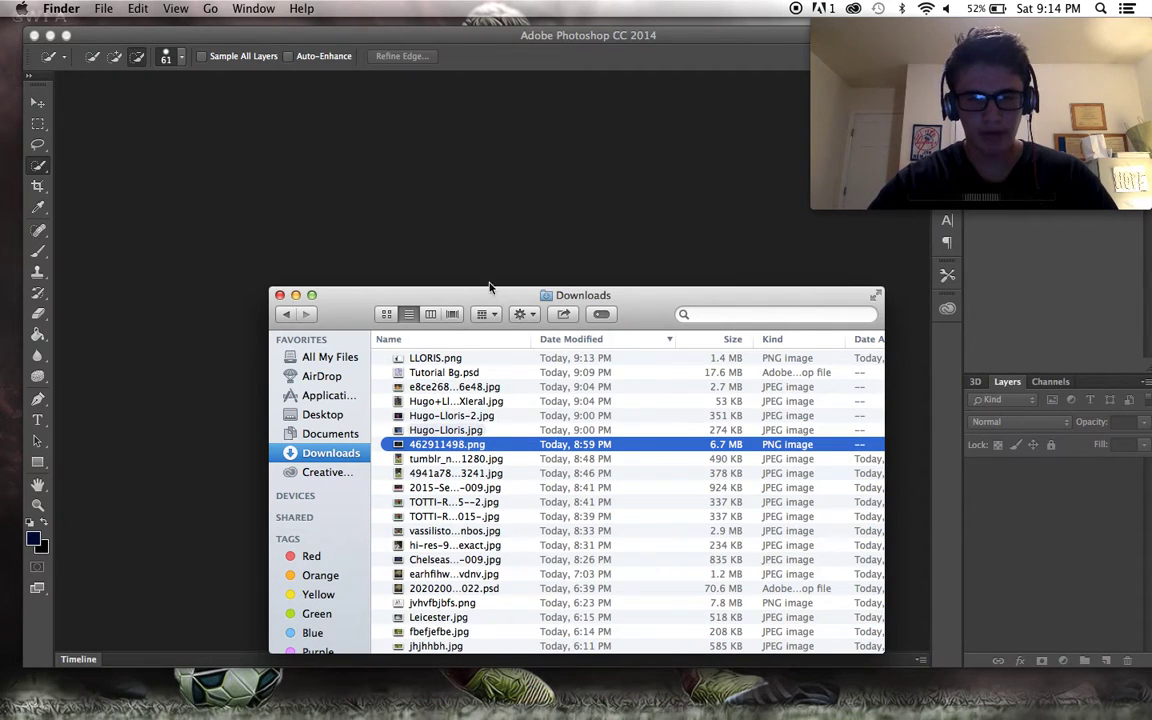
left_click(480, 166)
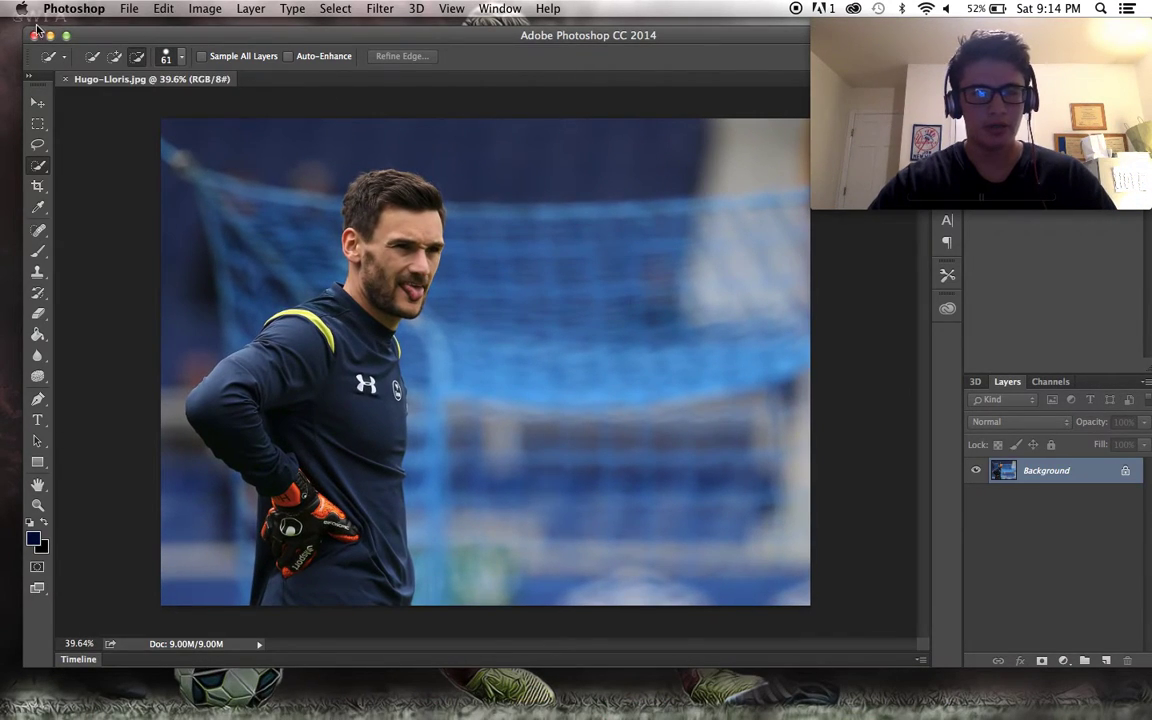
left_click(35, 37)
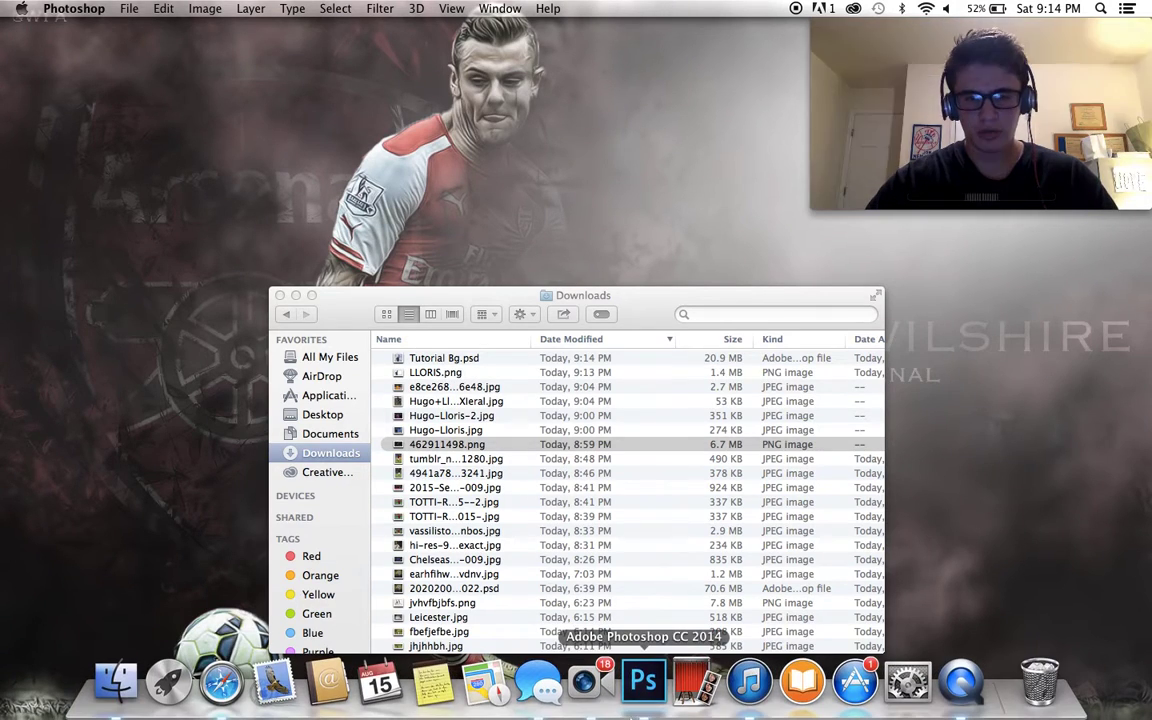
Open 462911498.png from Finder's Downloads folder in Photoshop.
left_click(640, 684)
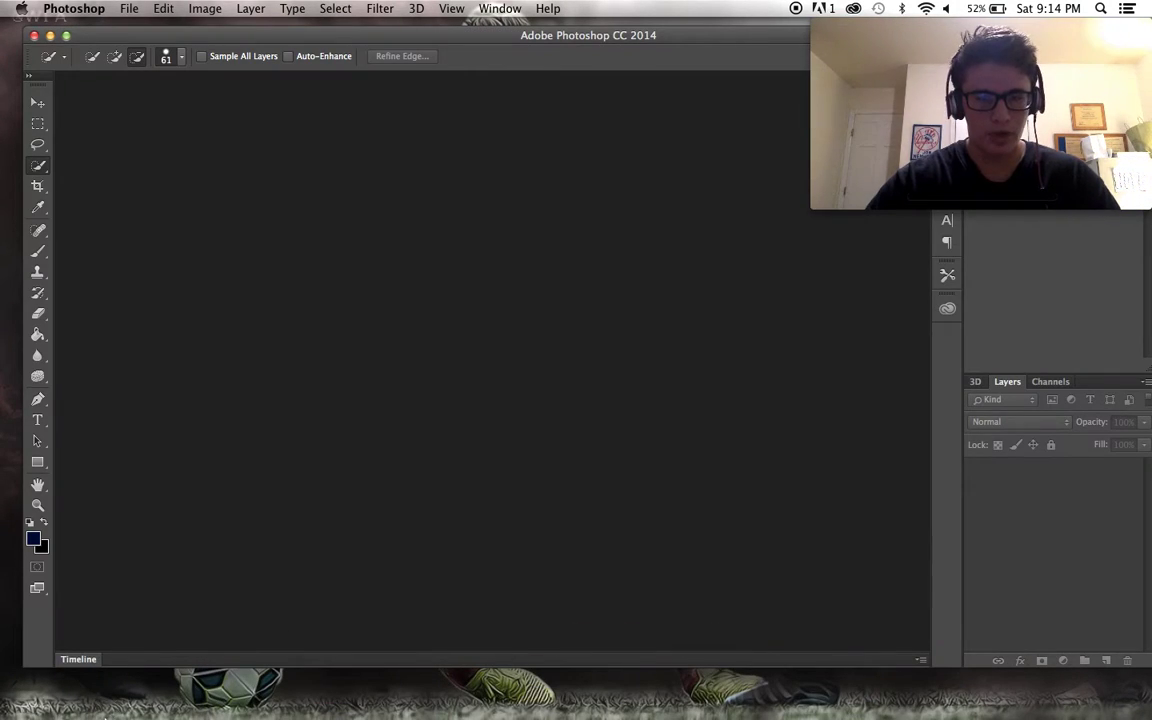
left_click(113, 678)
left_click_drag(406, 450, 481, 243)
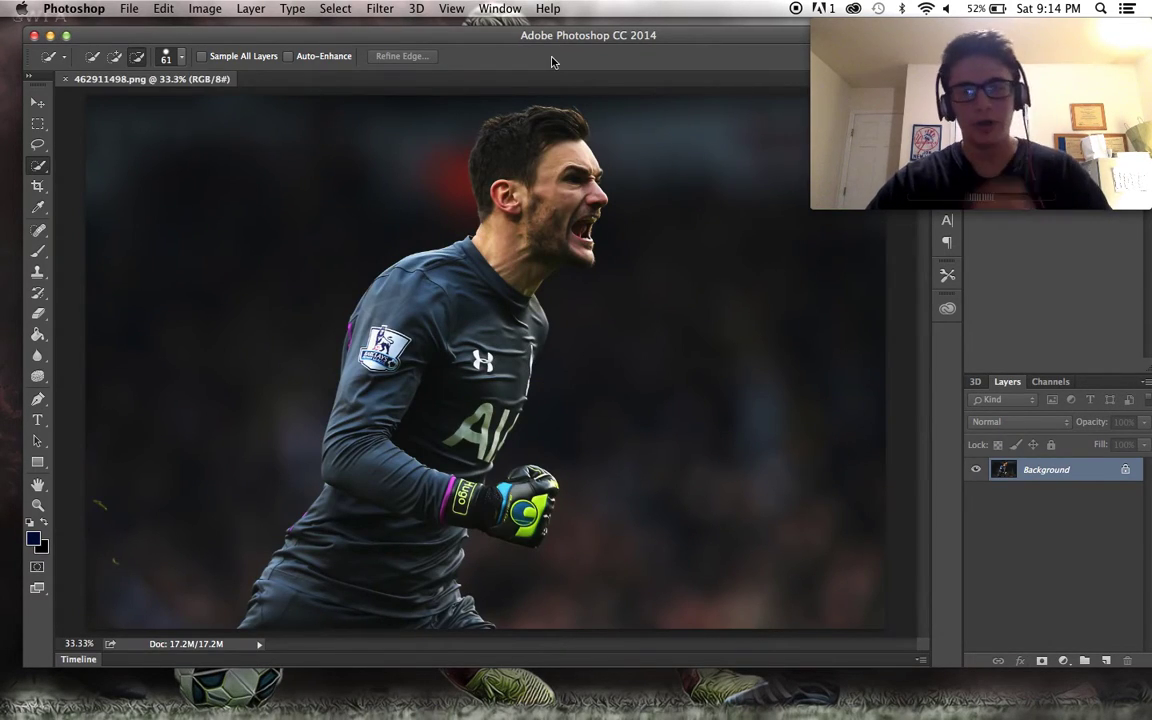
left_click(380, 8)
Run Topaz DeNoise 5 on 462911498.png, check the face and ear, and apply it.
mouse_move(505, 383)
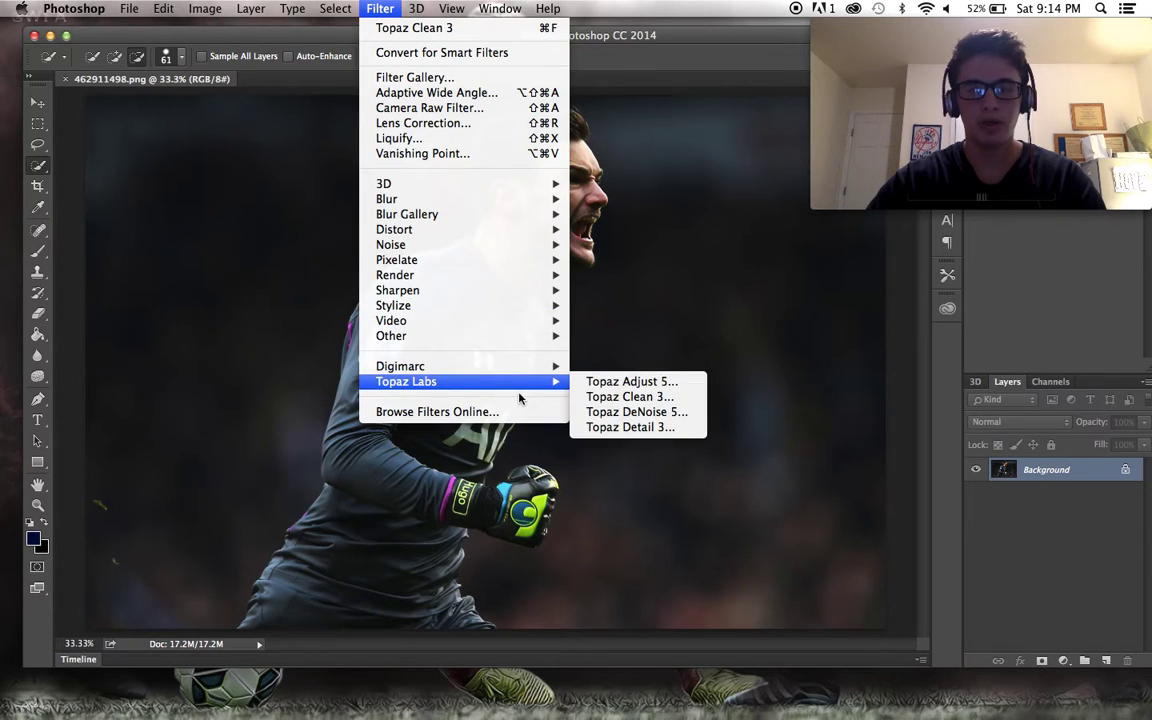
left_click(615, 412)
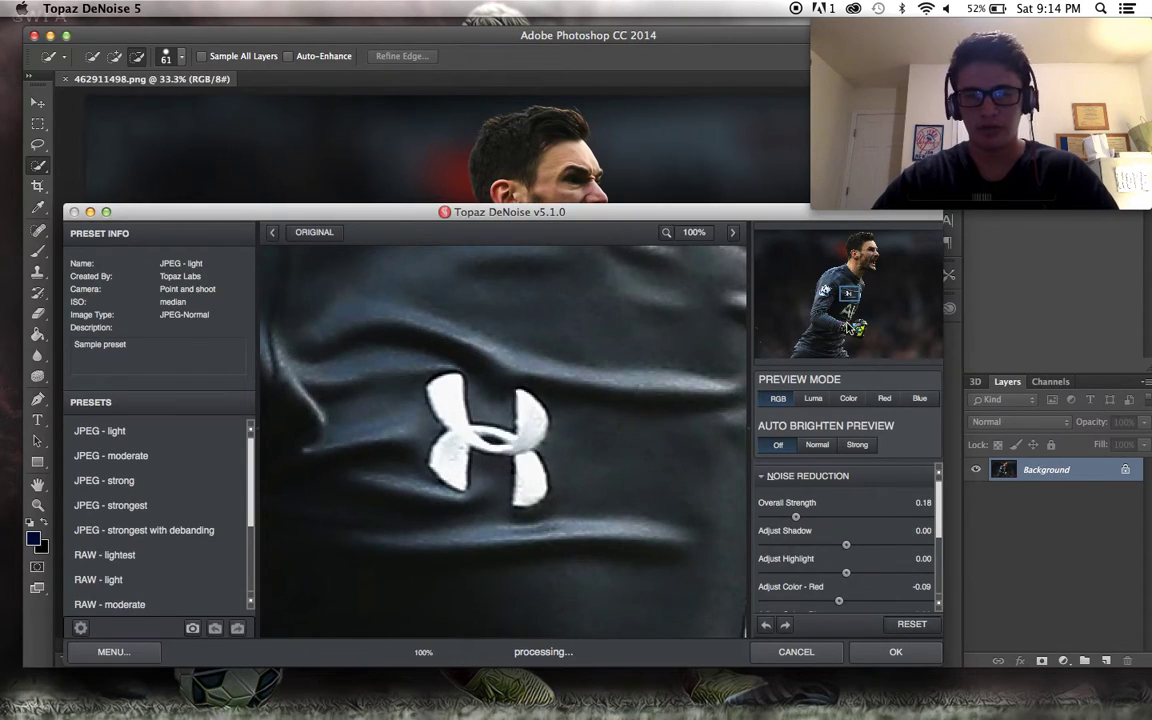
left_click_drag(848, 326, 870, 287)
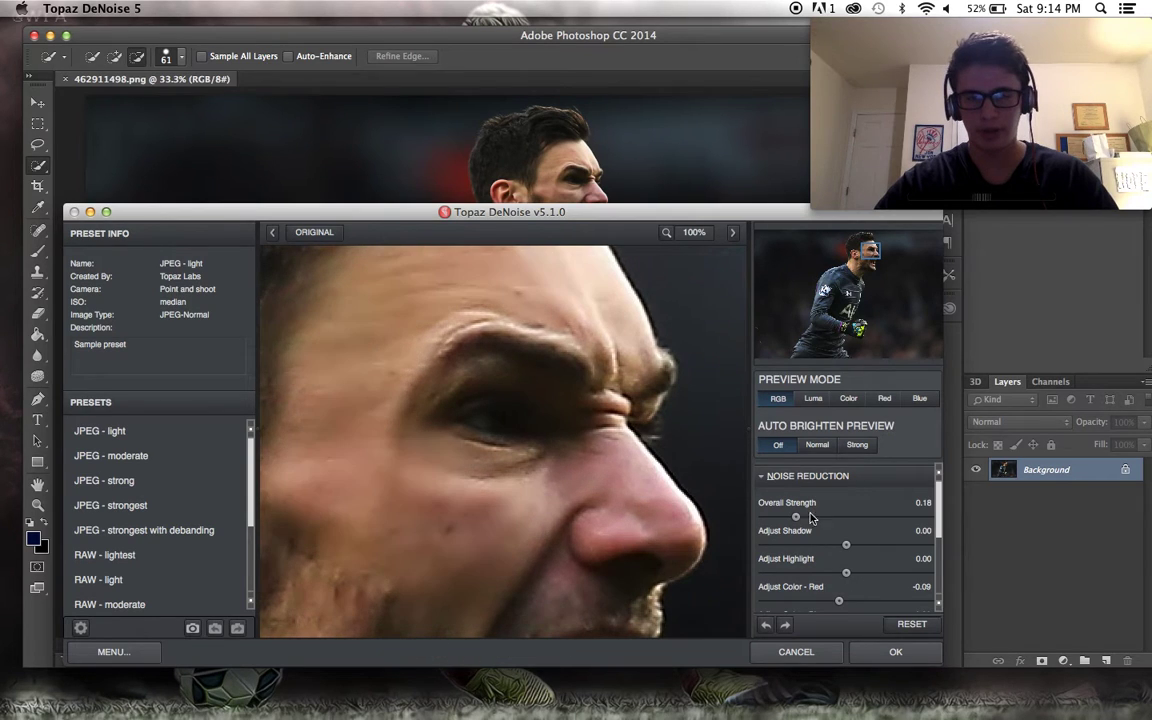
left_click(848, 354)
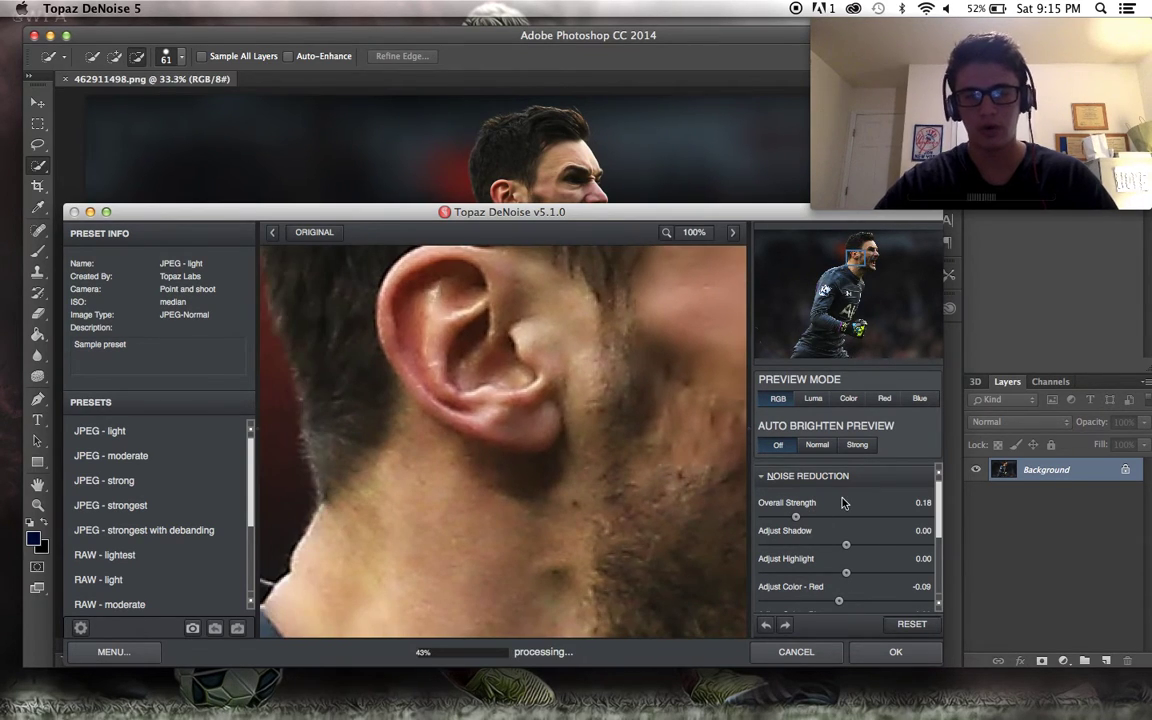
left_click(895, 651)
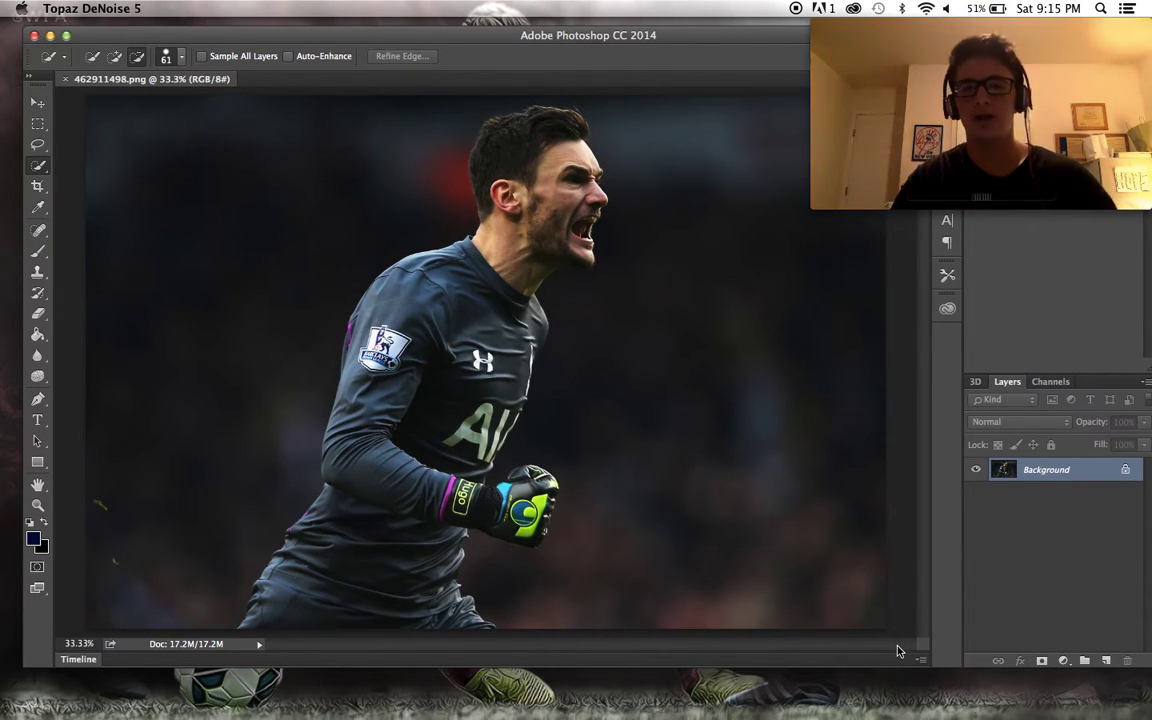
left_click(463, 42)
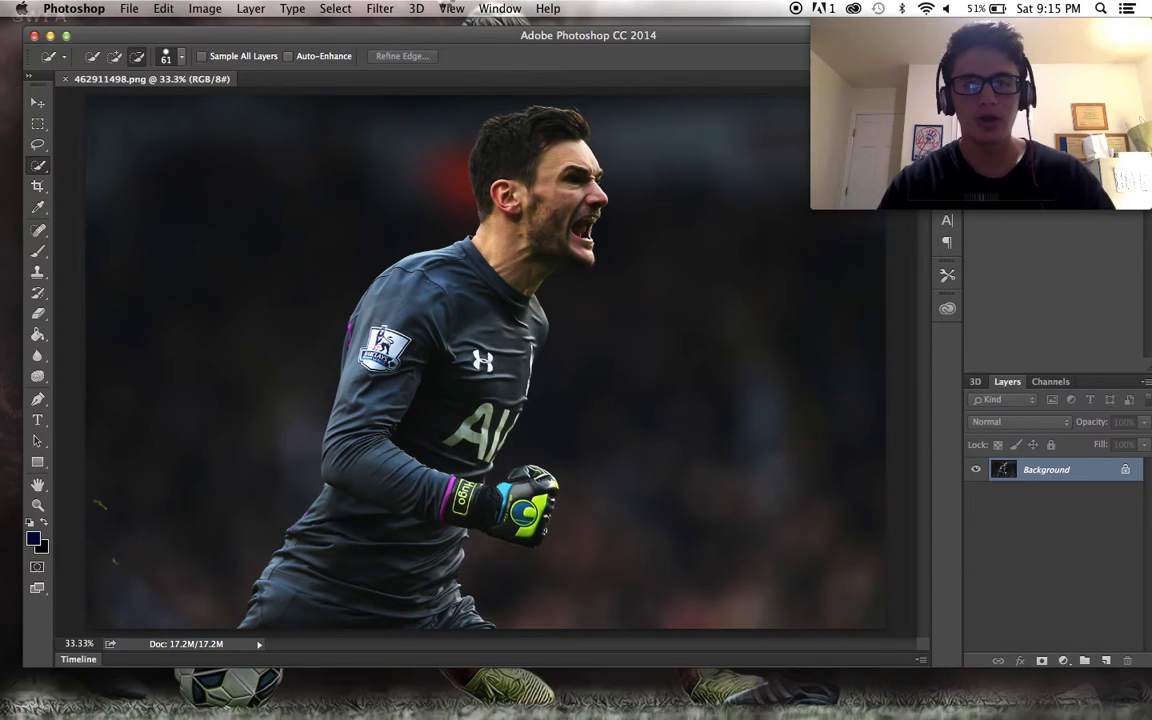
Launch Topaz Adjust 5 and try the HDR Collection's Dynamic Pop preset.
left_click(380, 8)
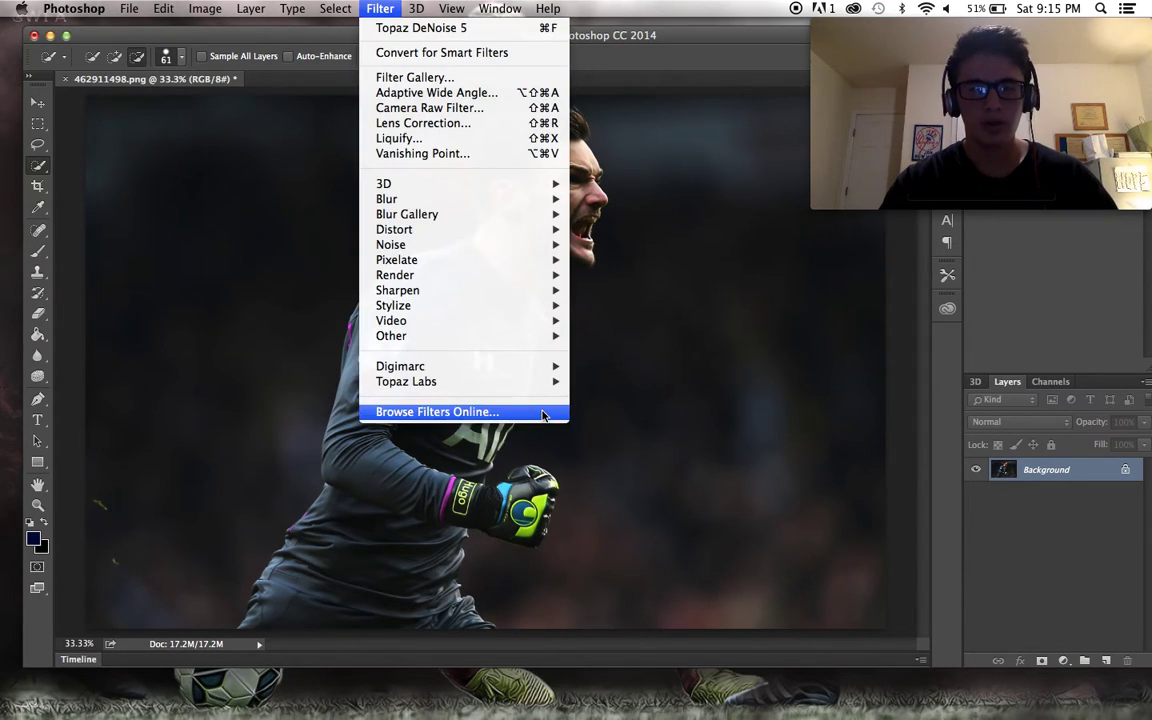
mouse_move(535, 381)
left_click(610, 381)
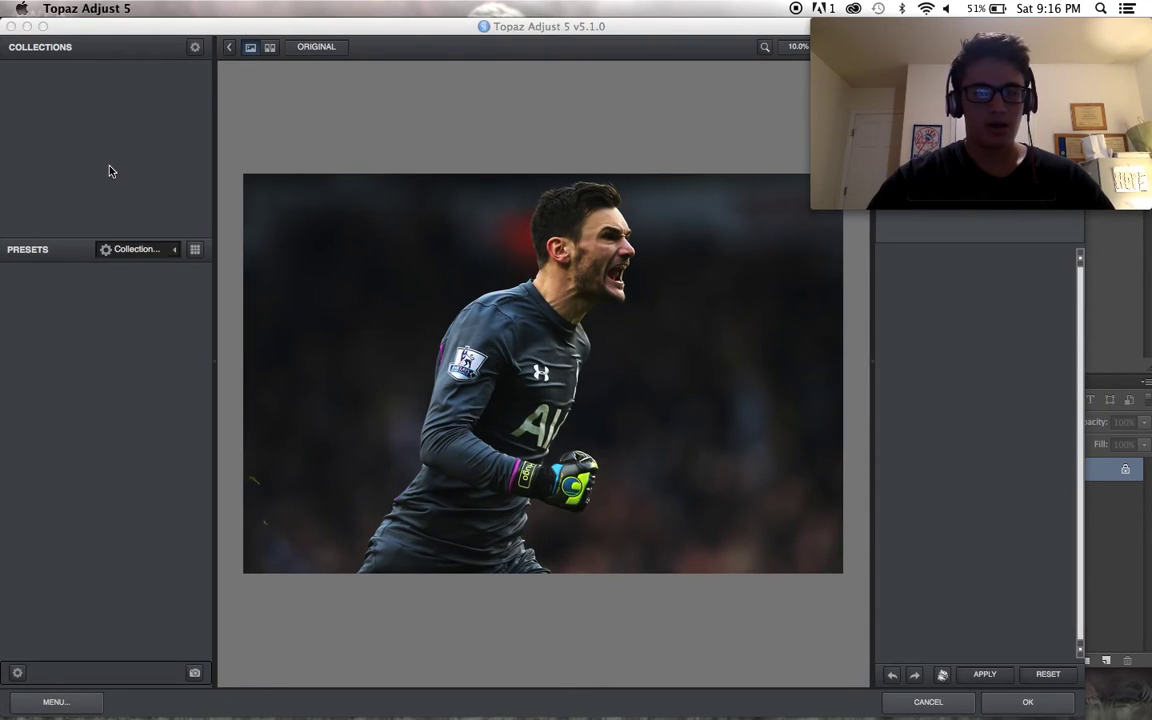
left_click(88, 131)
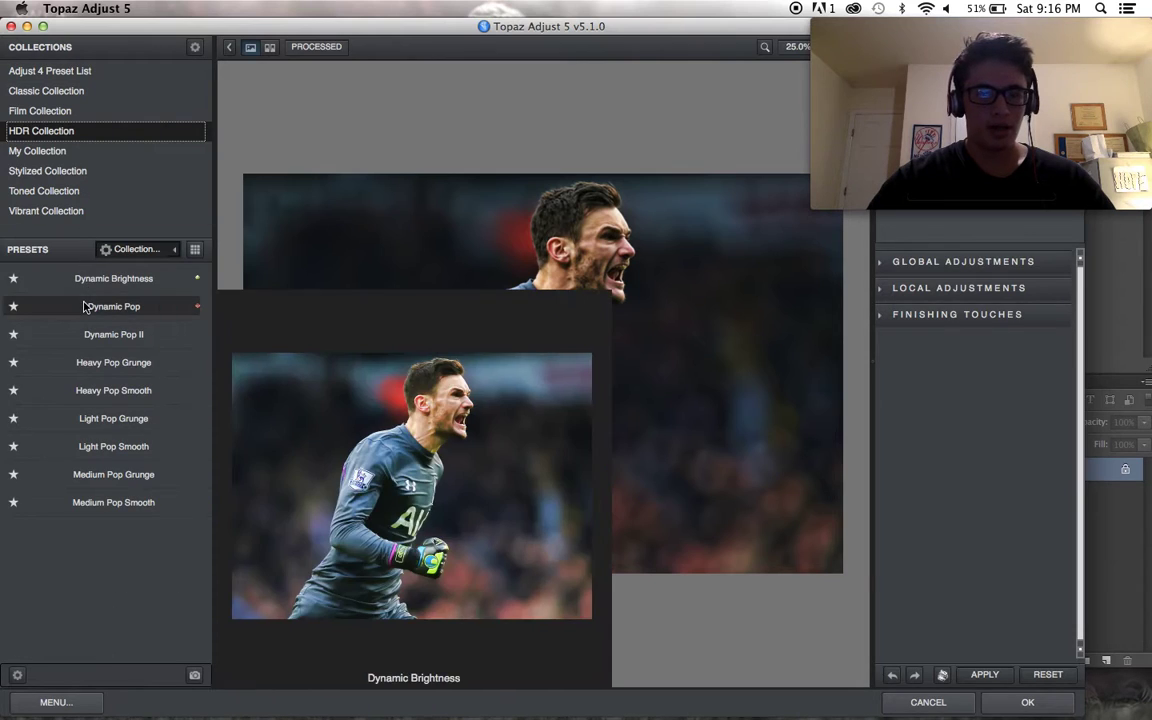
left_click(93, 306)
left_click(1005, 673)
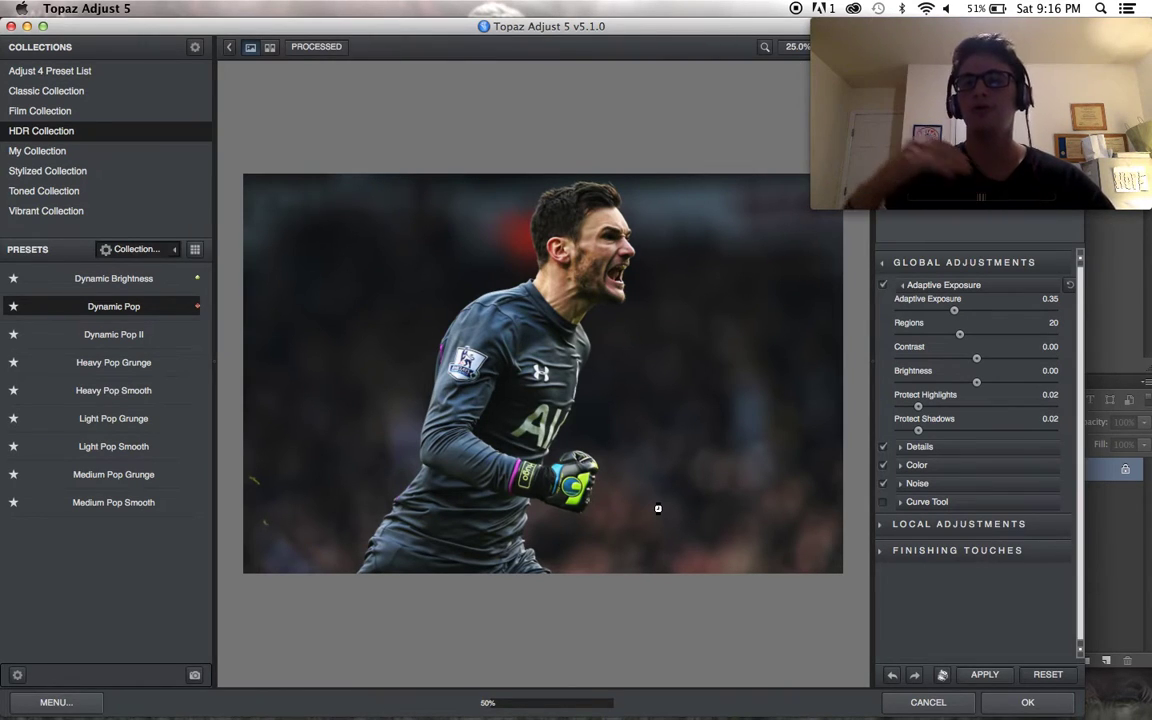
Apply the Adjust 4 Psychedelic preset with Finishing Touches transparency about 0.68.
left_click(51, 71)
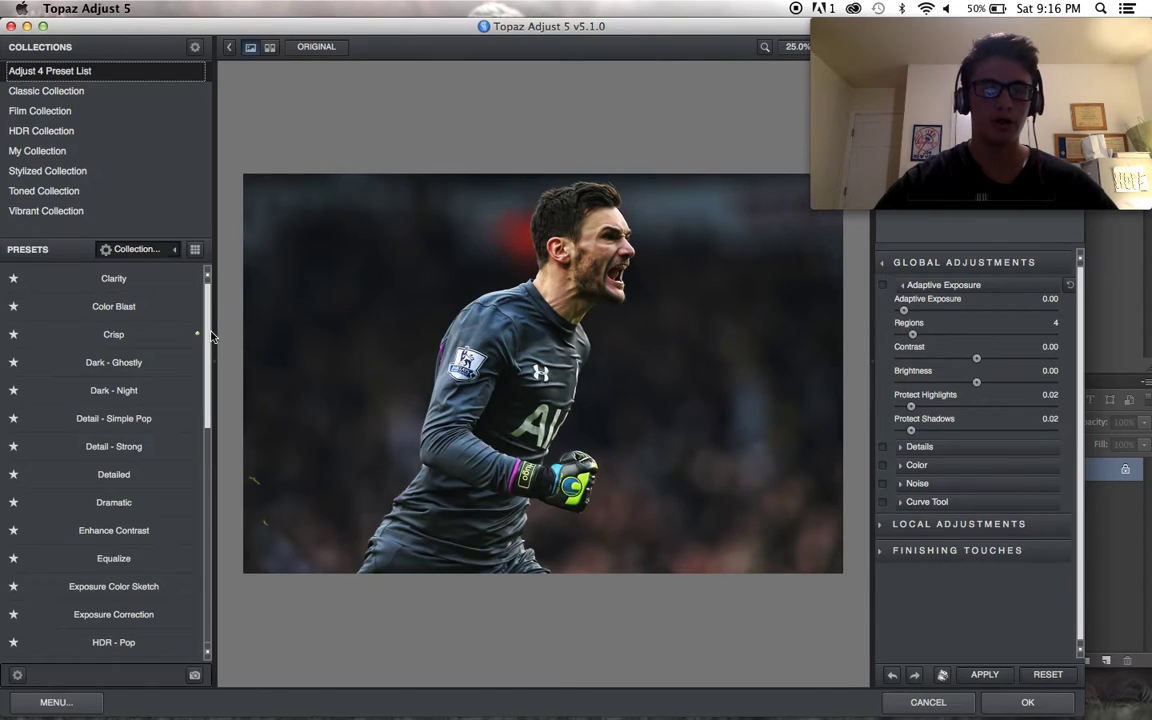
left_click_drag(207, 336, 204, 545)
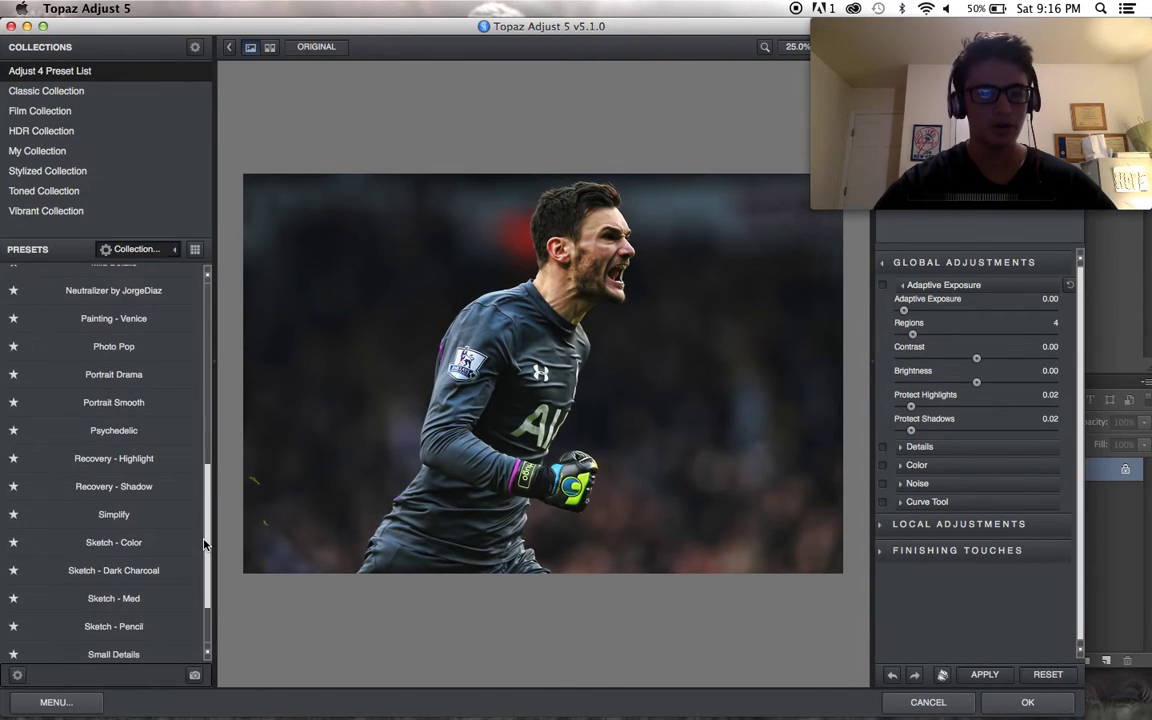
left_click(155, 432)
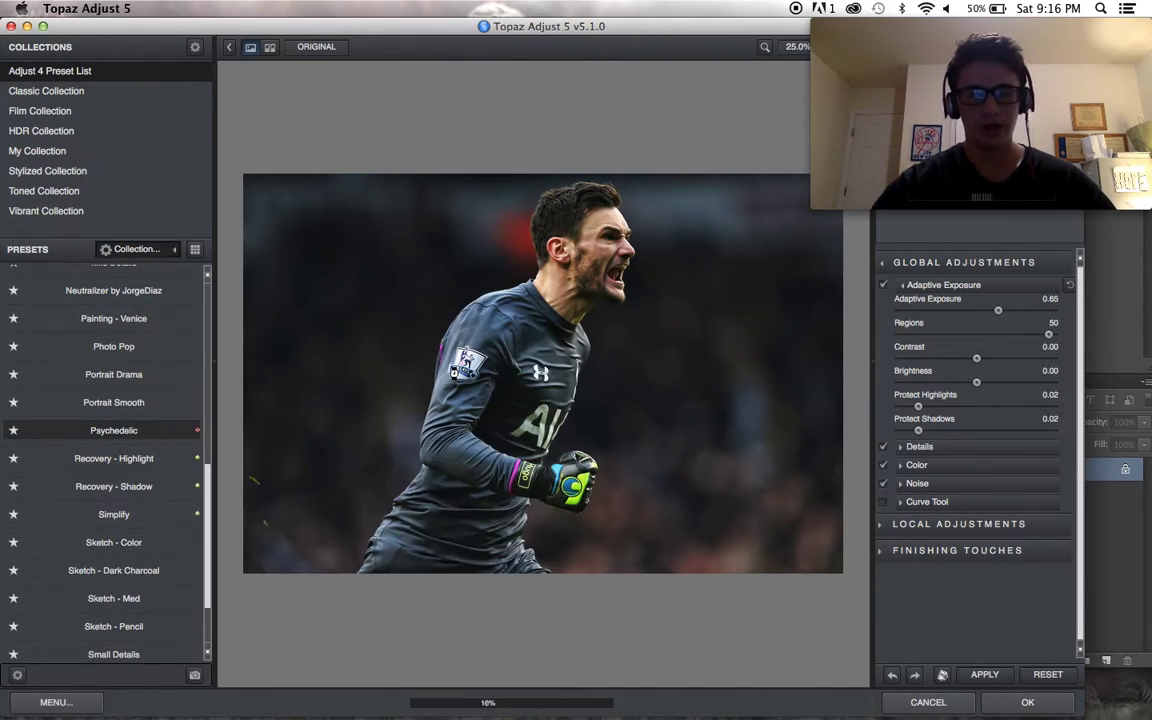
left_click(1003, 553)
scroll(890, 515, "down", 1)
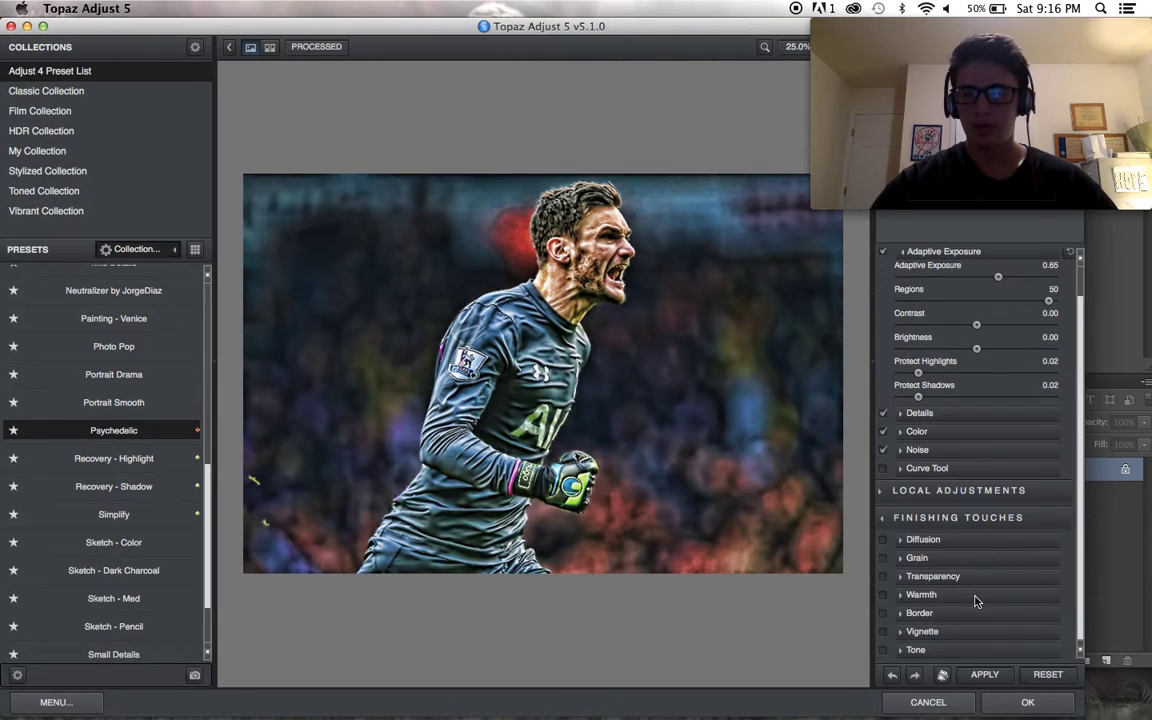
left_click(977, 577)
left_click(992, 601)
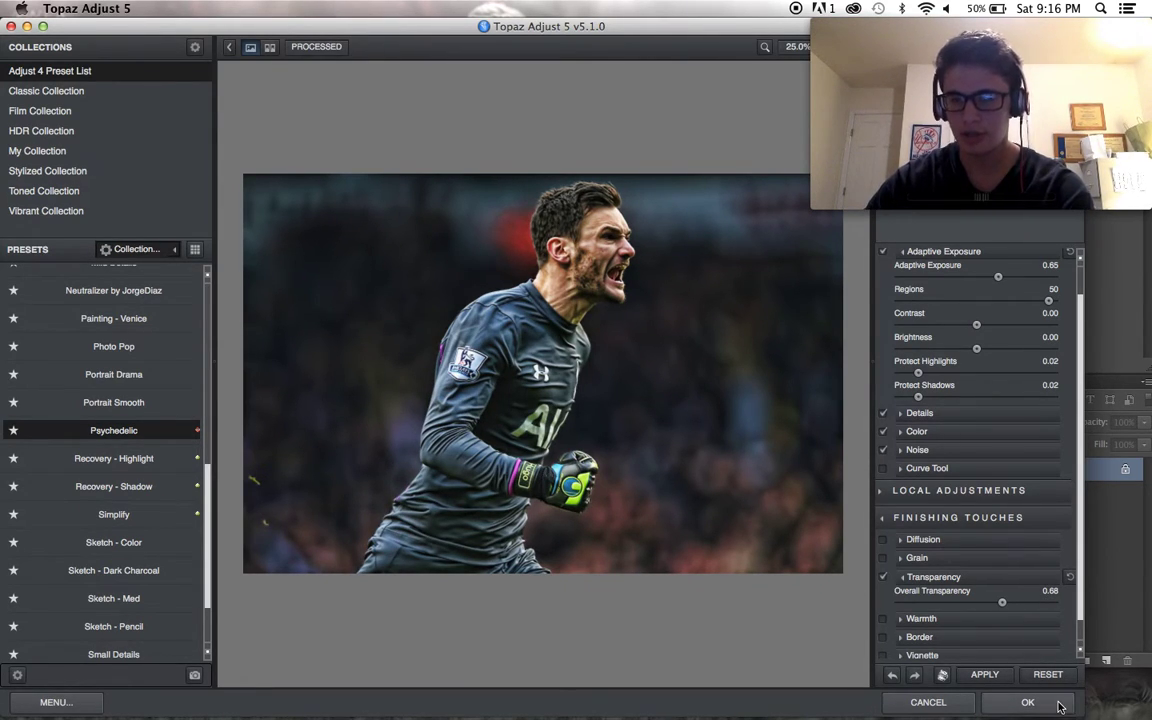
left_click(1028, 702)
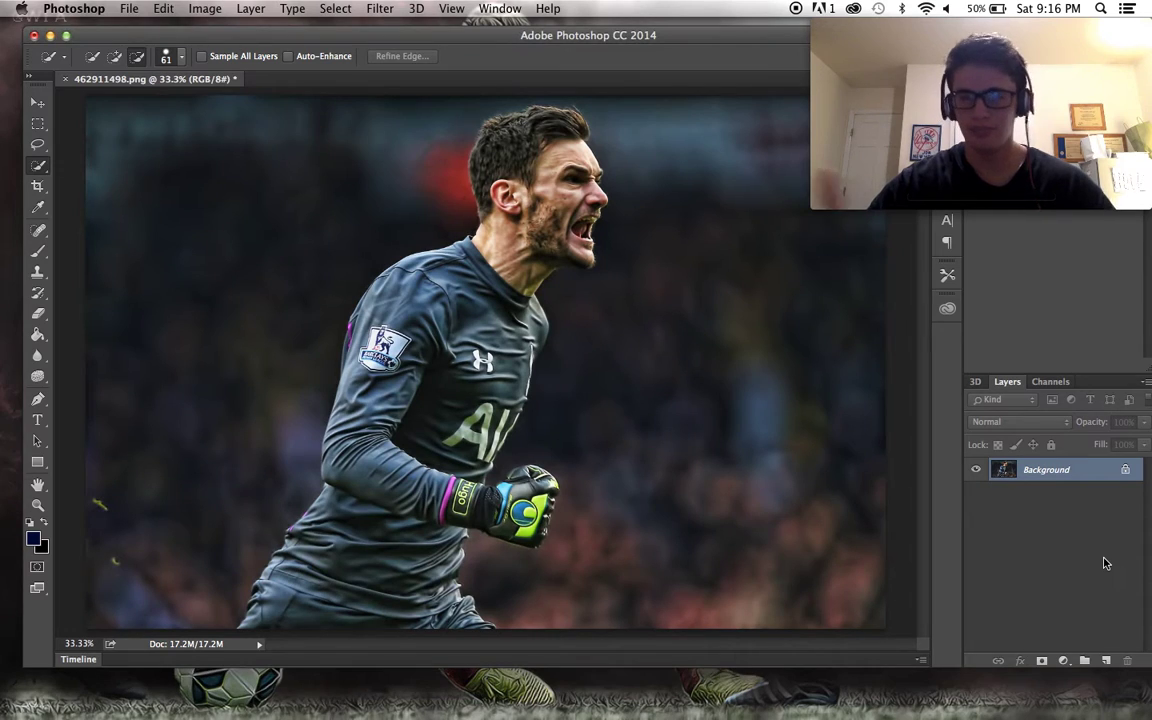
Apply Topaz Clean 3's Stylized Edges clean-up (Strength 3, Threshold 0.00) to the goalkeeper photo.
left_click(369, 7)
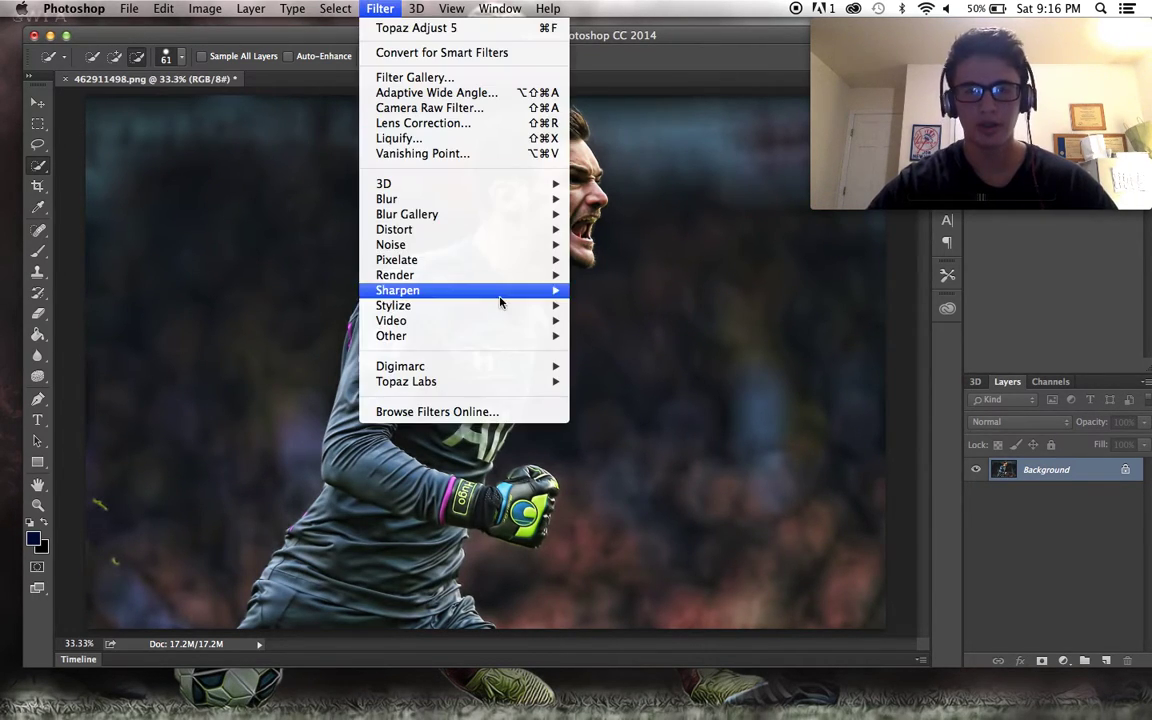
mouse_move(545, 381)
left_click(622, 397)
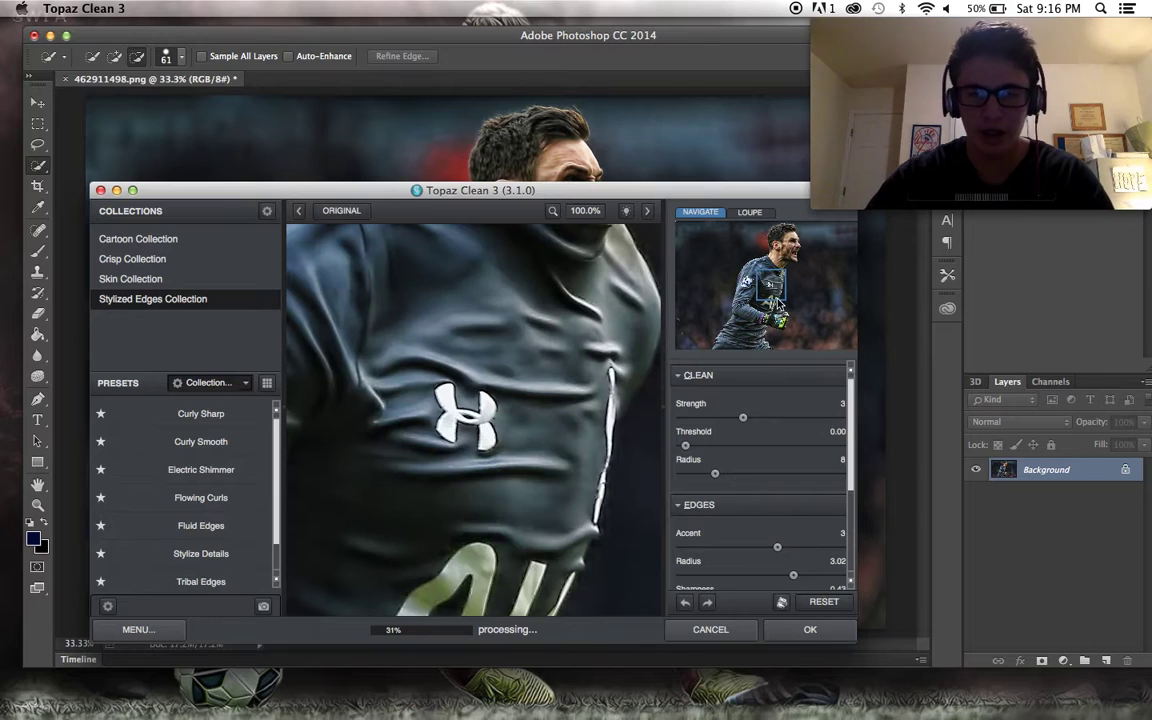
left_click_drag(778, 305, 789, 259)
left_click(812, 629)
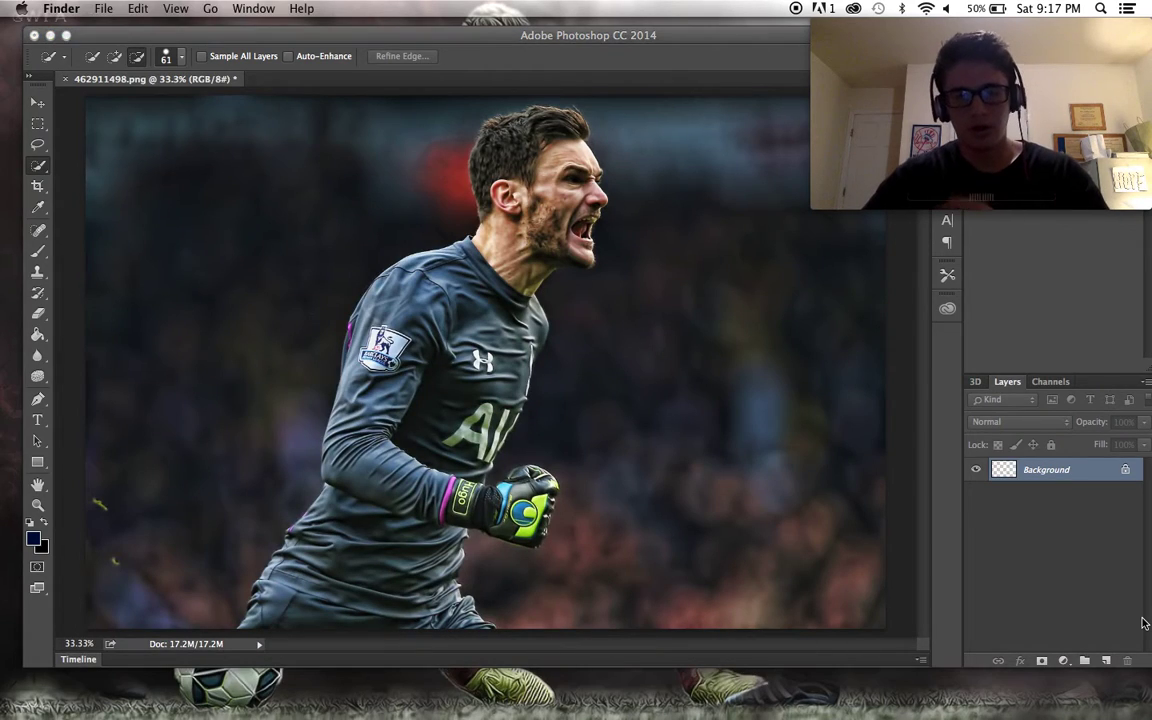
left_click(195, 7)
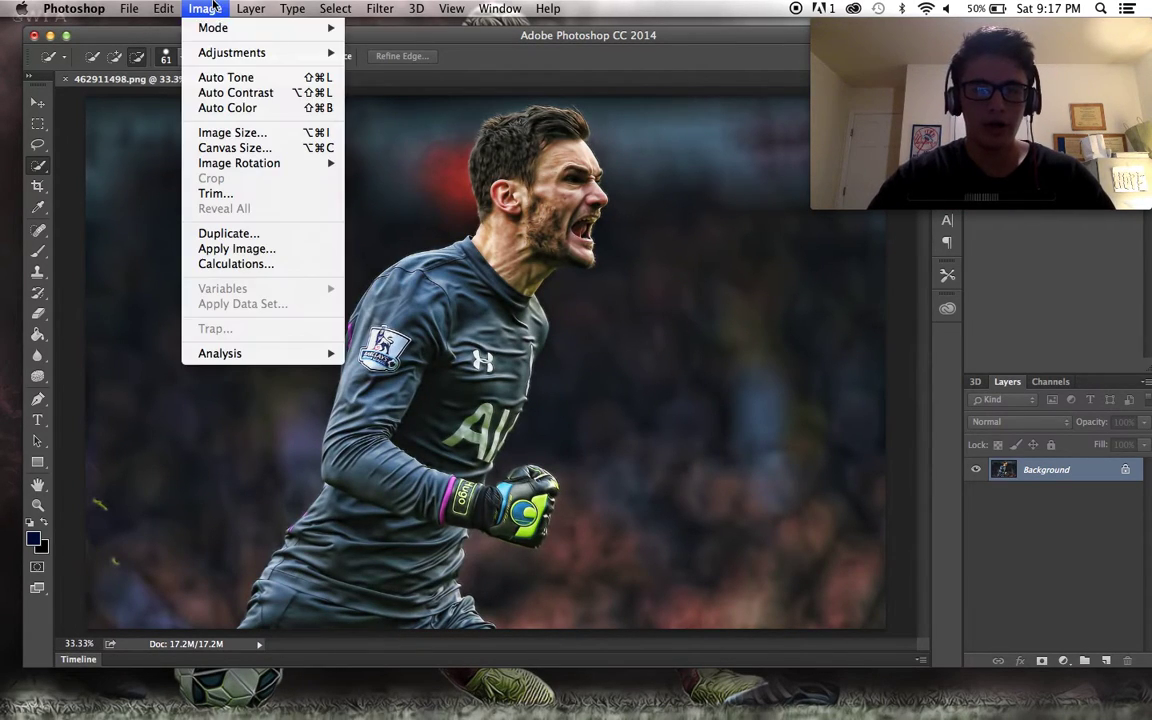
Convert the photo to black and white with the Black & White adjustment.
mouse_move(285, 56)
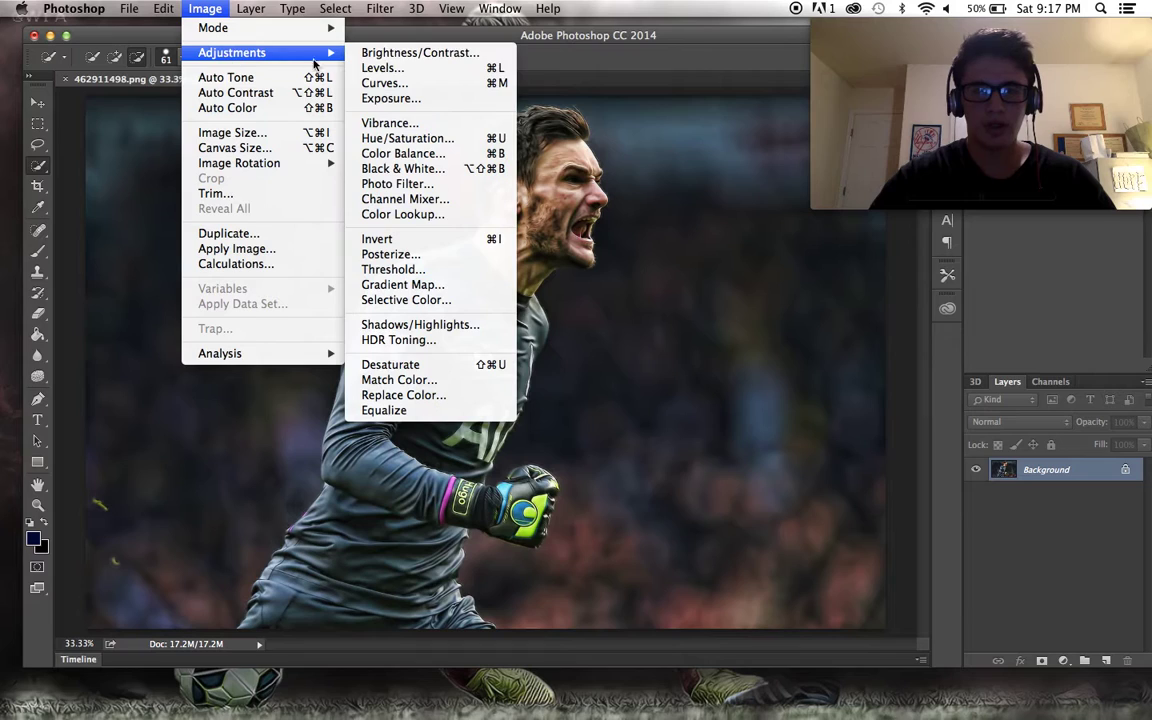
left_click(422, 173)
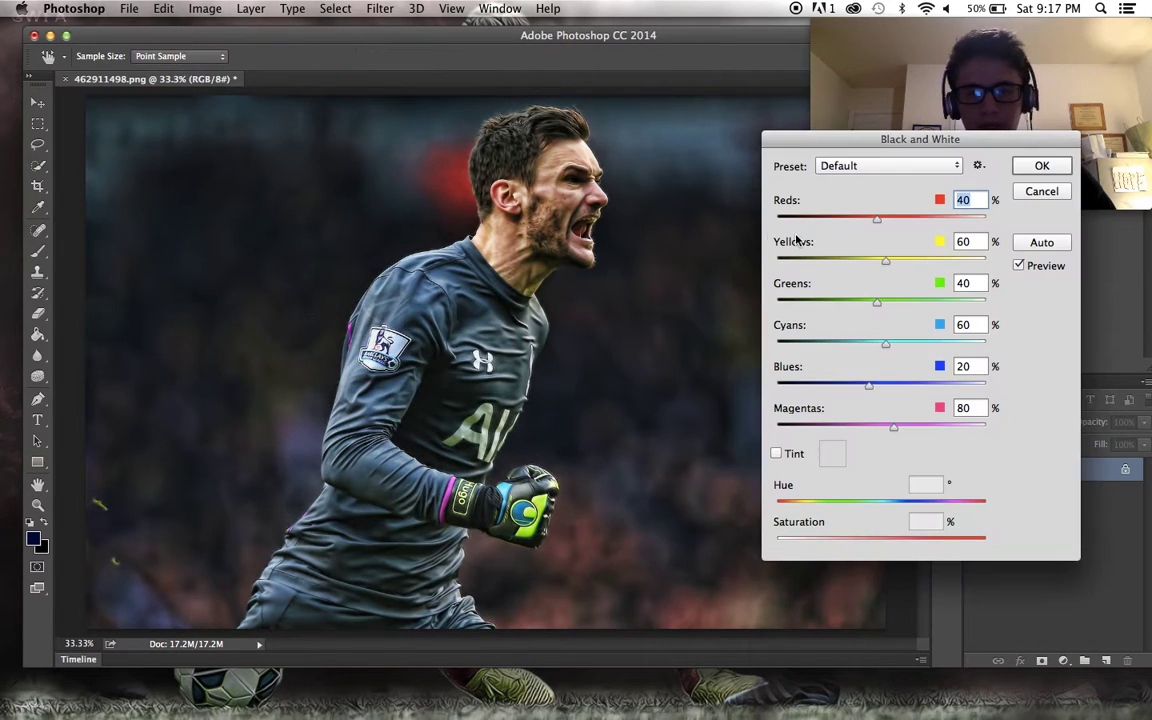
left_click(1046, 165)
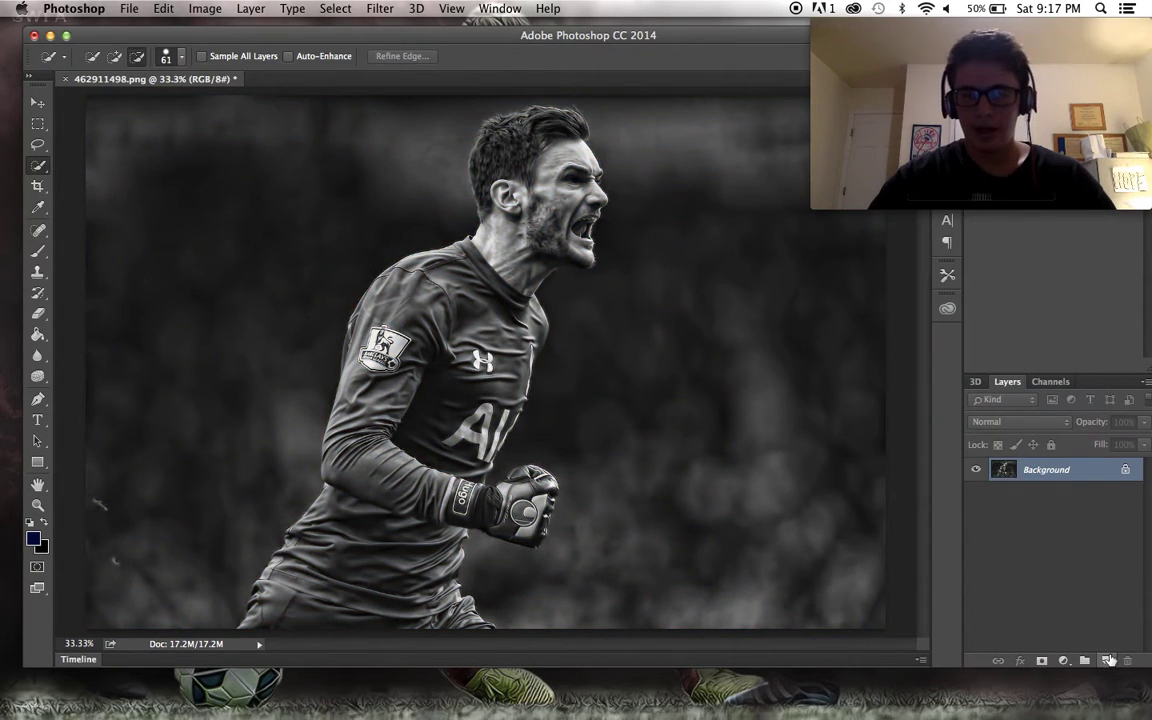
Add a new layer and fill it with dark navy blue.
key("super+shift+alt+n")
left_click(33, 539)
mouse_move(530, 506)
left_mouse_down()
mouse_move(612, 500)
mouse_move(592, 481)
left_mouse_up()
left_click(785, 370)
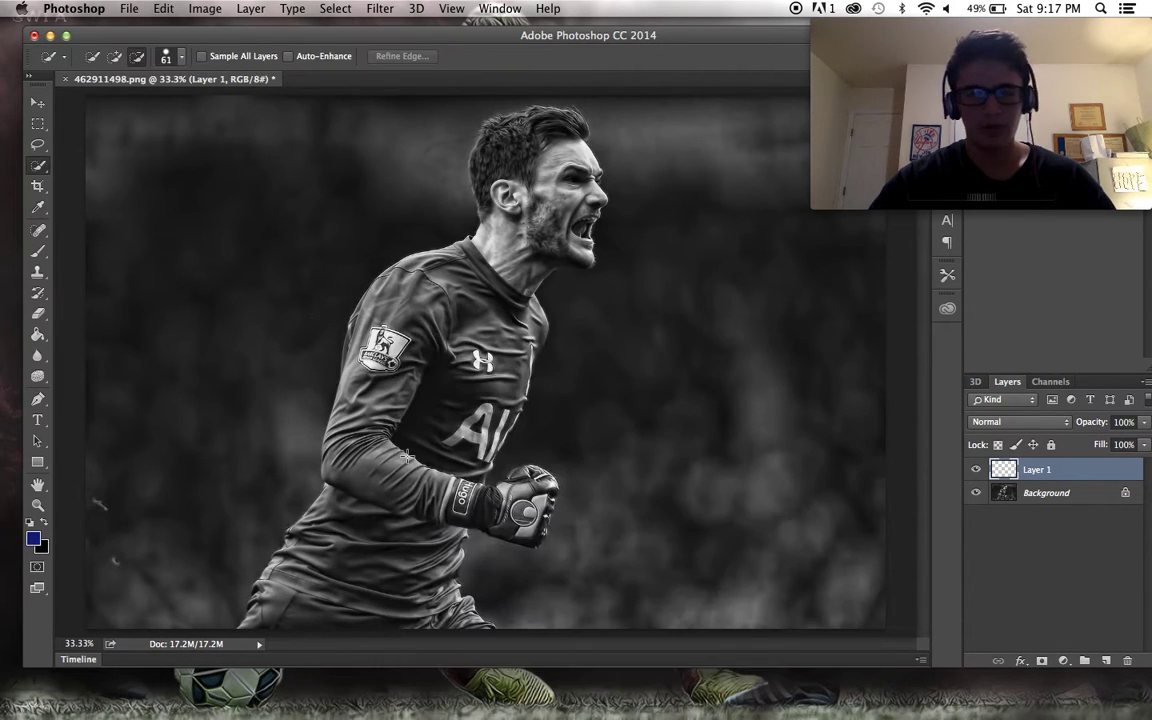
left_click(37, 335)
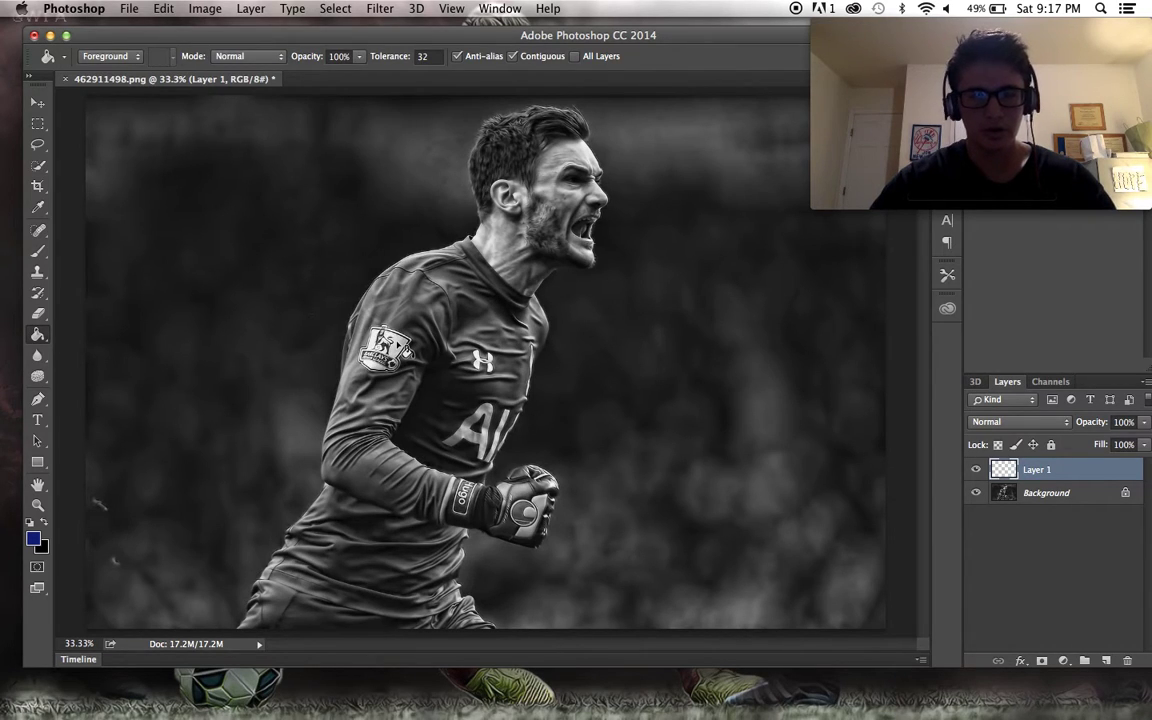
left_click(362, 313)
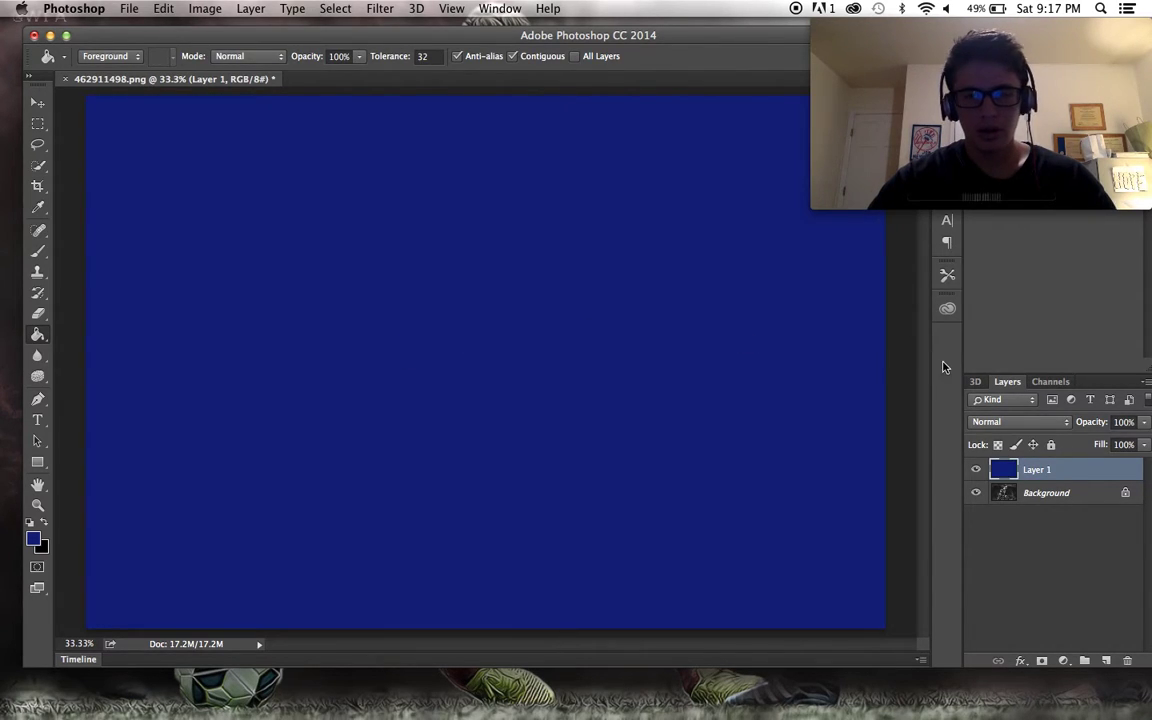
key("super+z")
key("super+z")
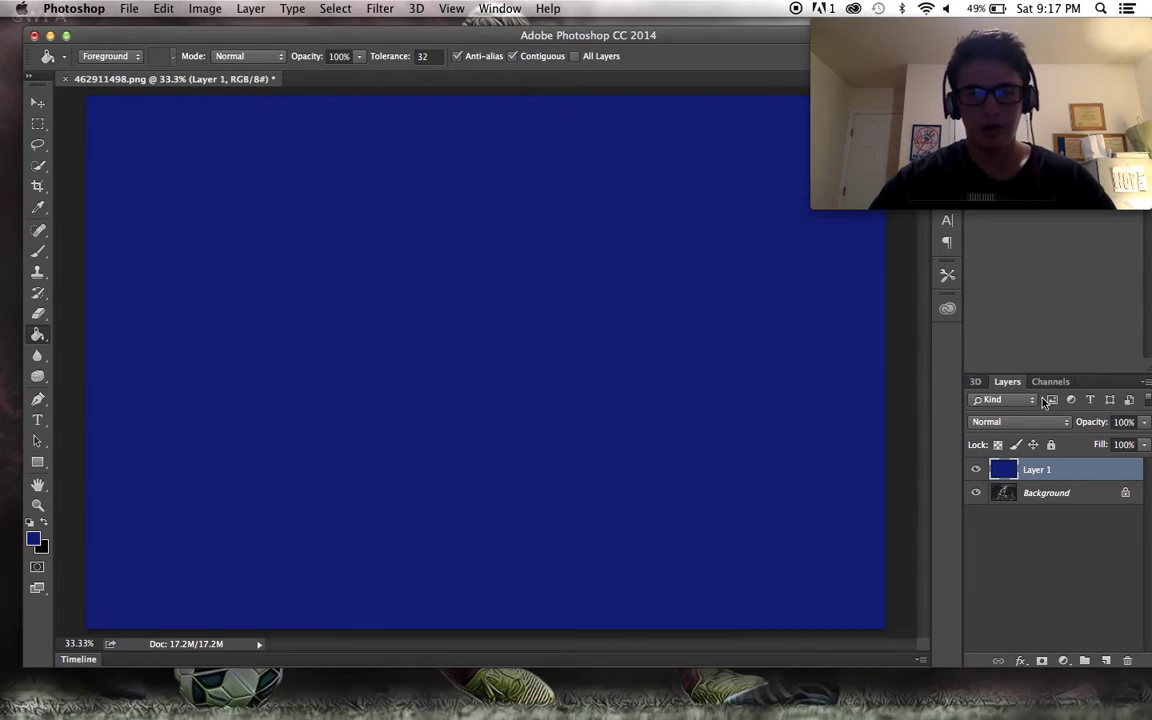
Set the navy layer's blend mode to Soft Light and its opacity to 73%.
left_click(1050, 424)
left_click(990, 466)
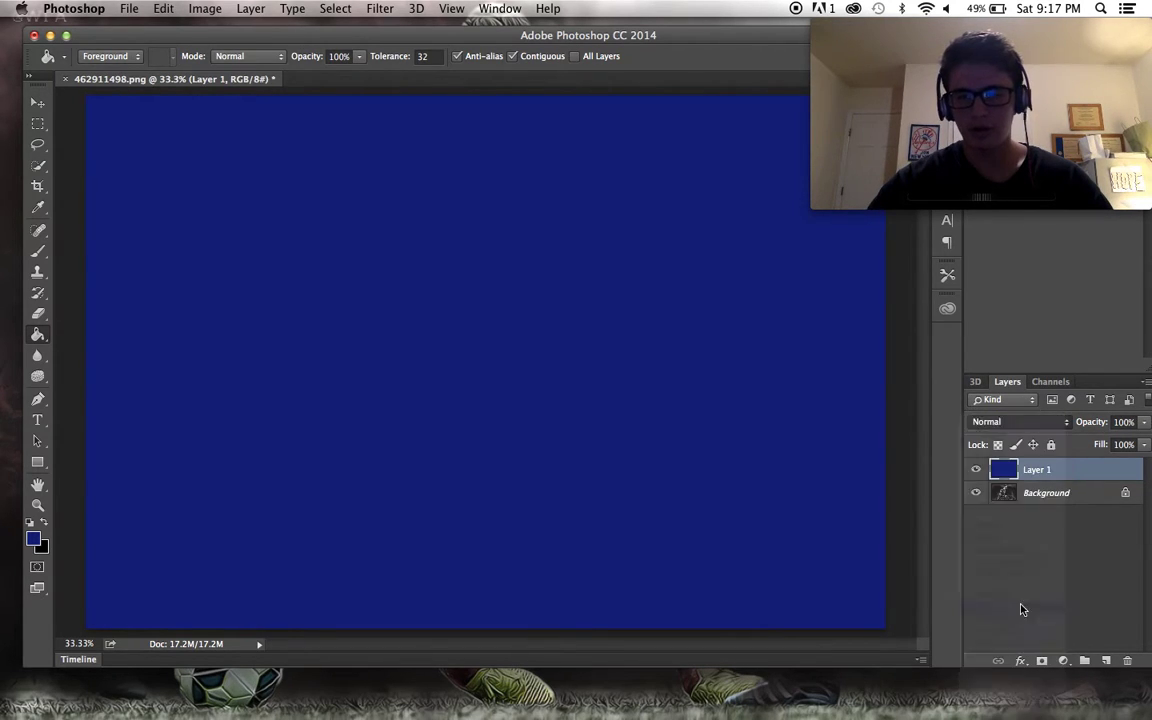
scroll(790, 458, "down", 2)
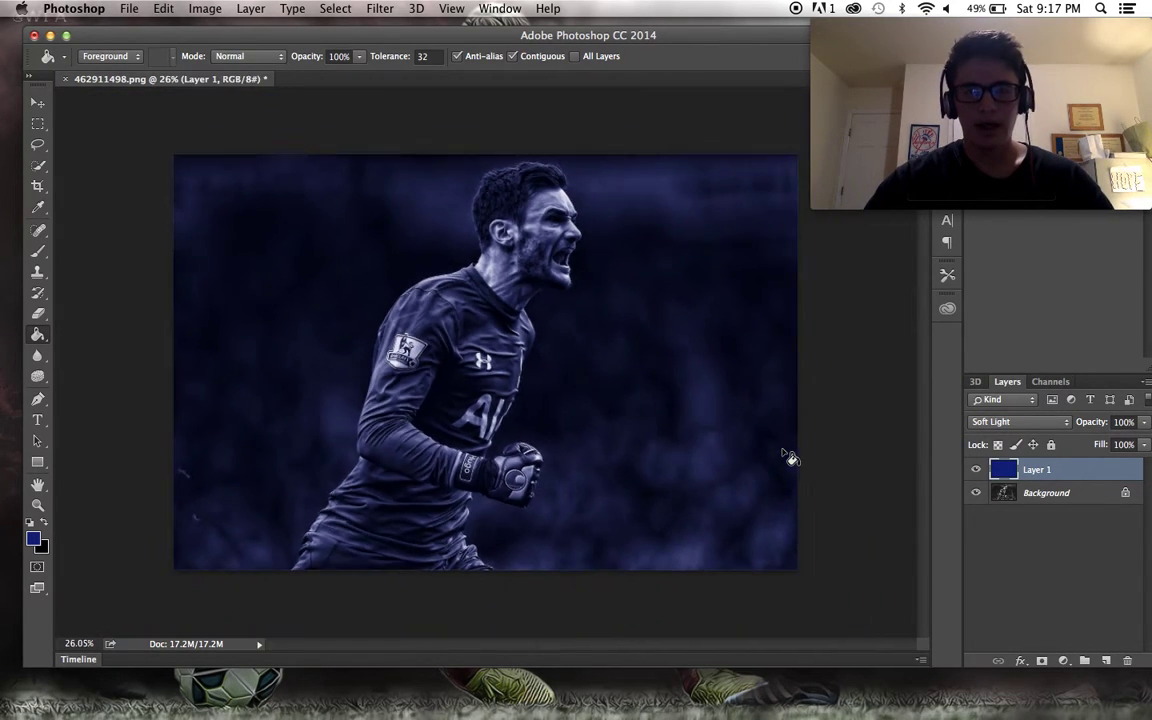
scroll(790, 458, "up", 2)
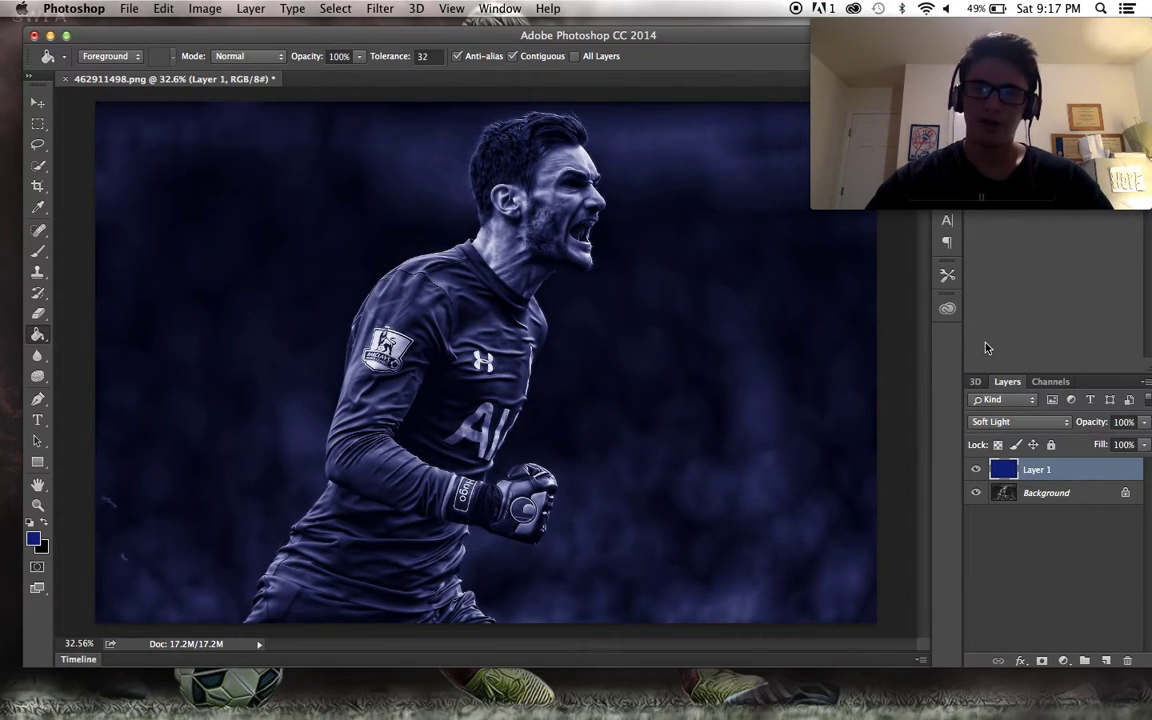
left_click(1142, 423)
left_click_drag(1140, 440, 1125, 446)
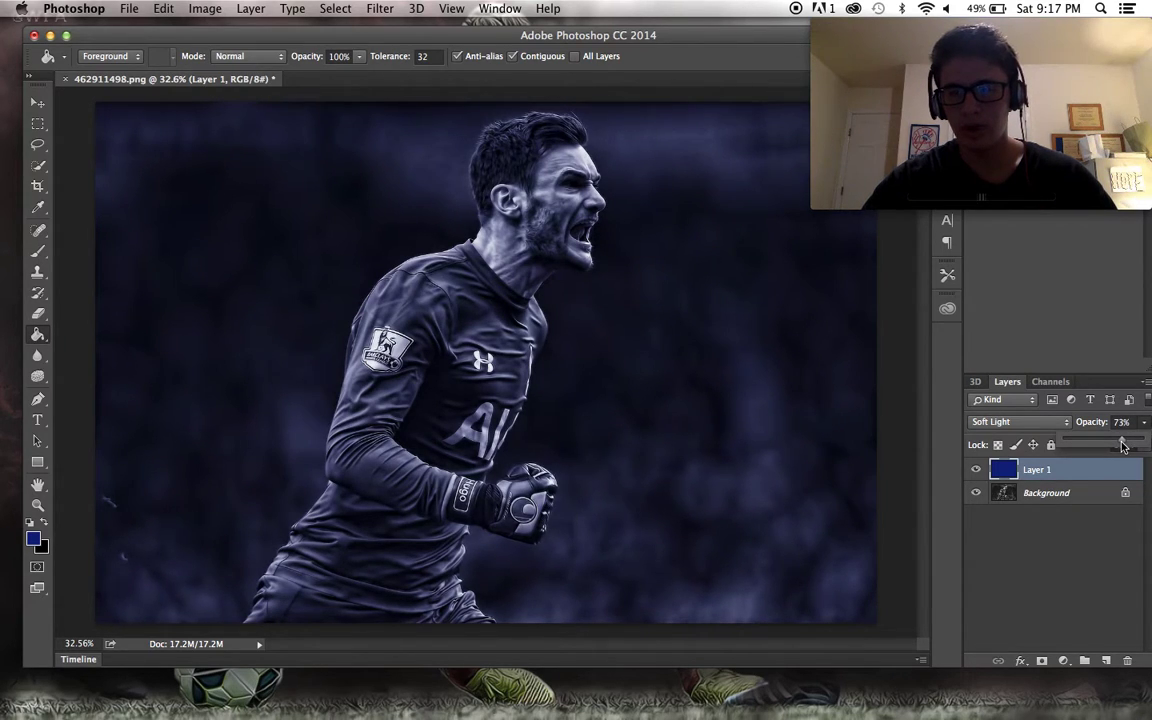
left_click(130, 8)
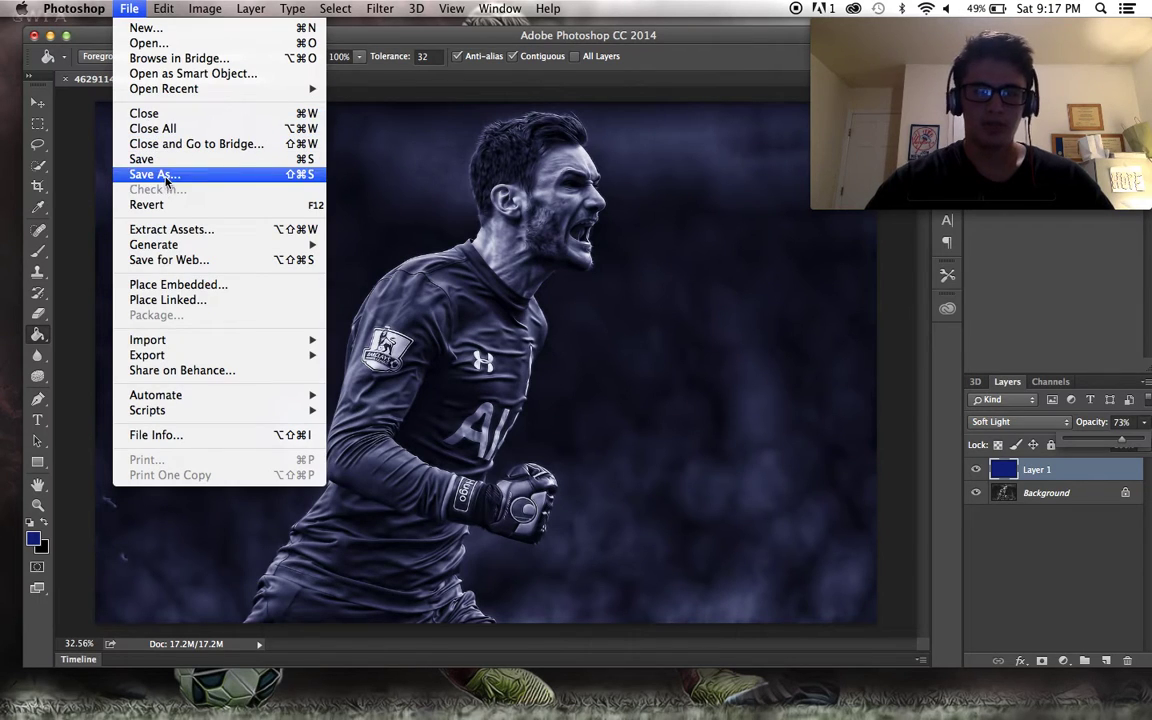
Save a JPEG copy named 'ddjfbkjsdbfjk' at quality 12.
left_click(160, 175)
left_click(573, 248)
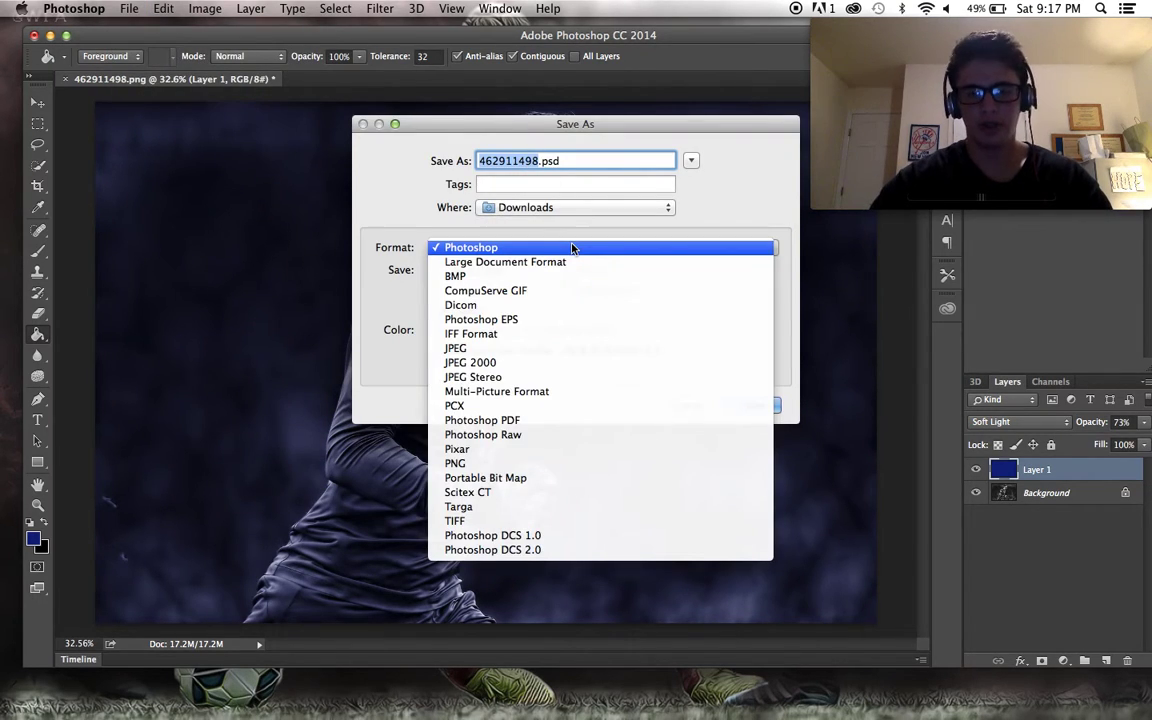
left_click(565, 348)
type("ddjfbkjsdbfjk.jpg")
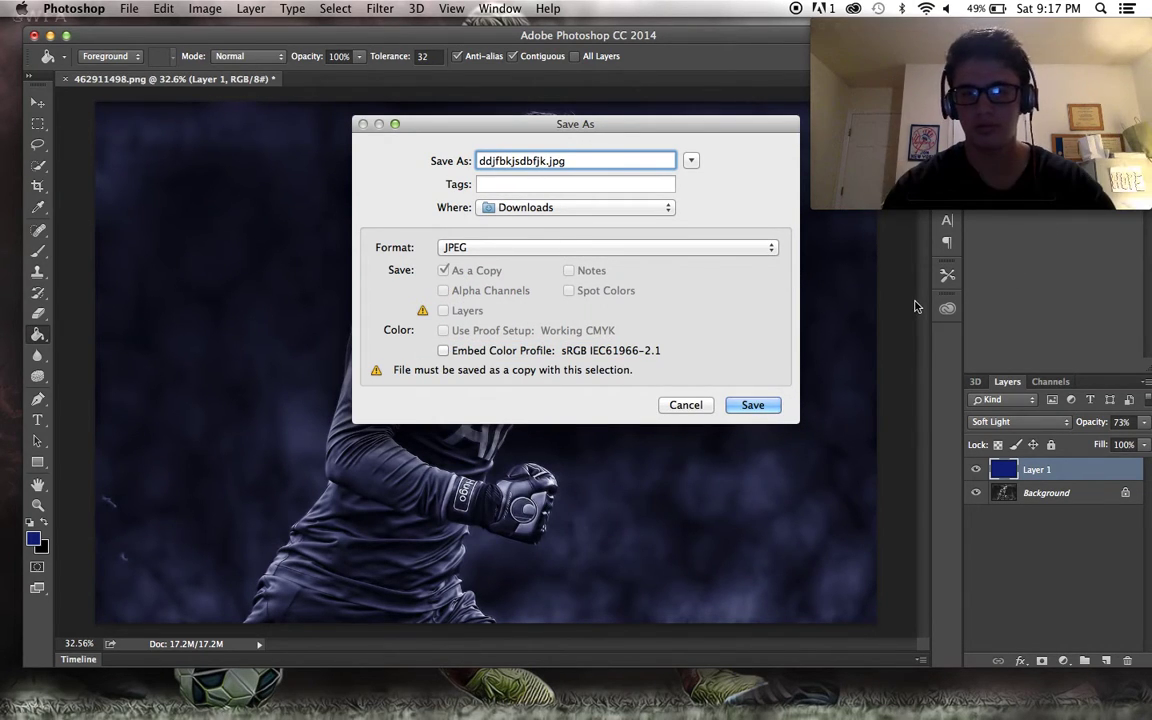
left_click(780, 405)
type("12")
left_click(670, 220)
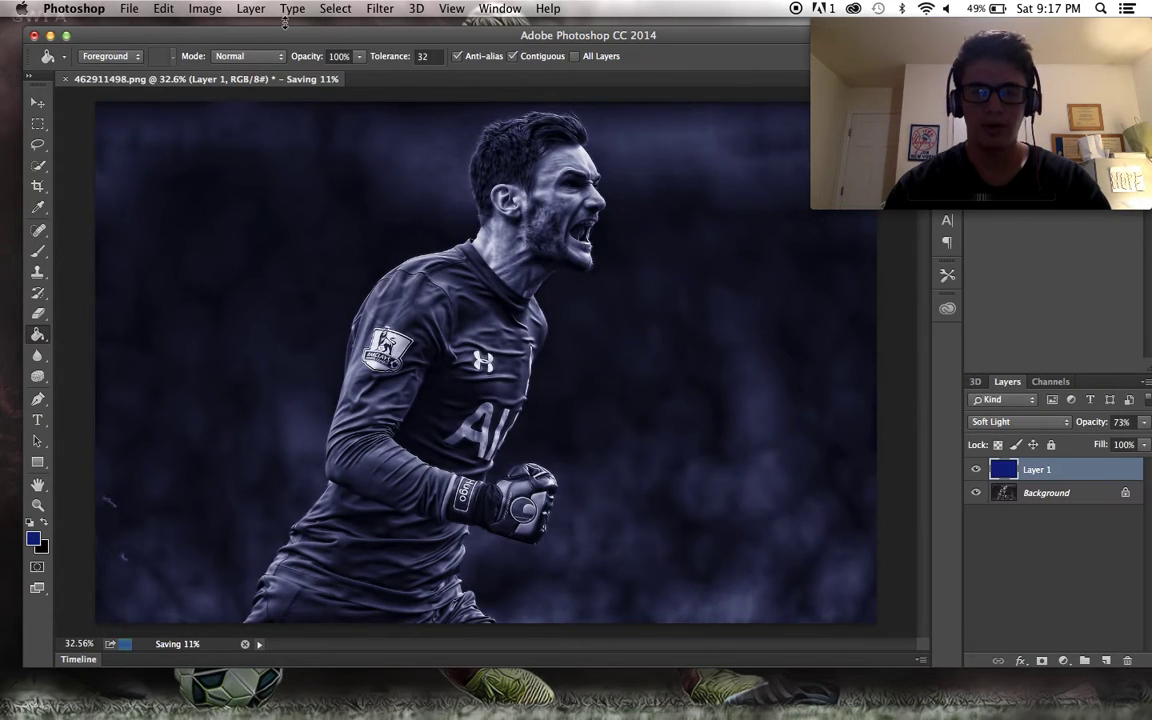
Close the document without saving and bring up Finder's Downloads window.
left_click(33, 35)
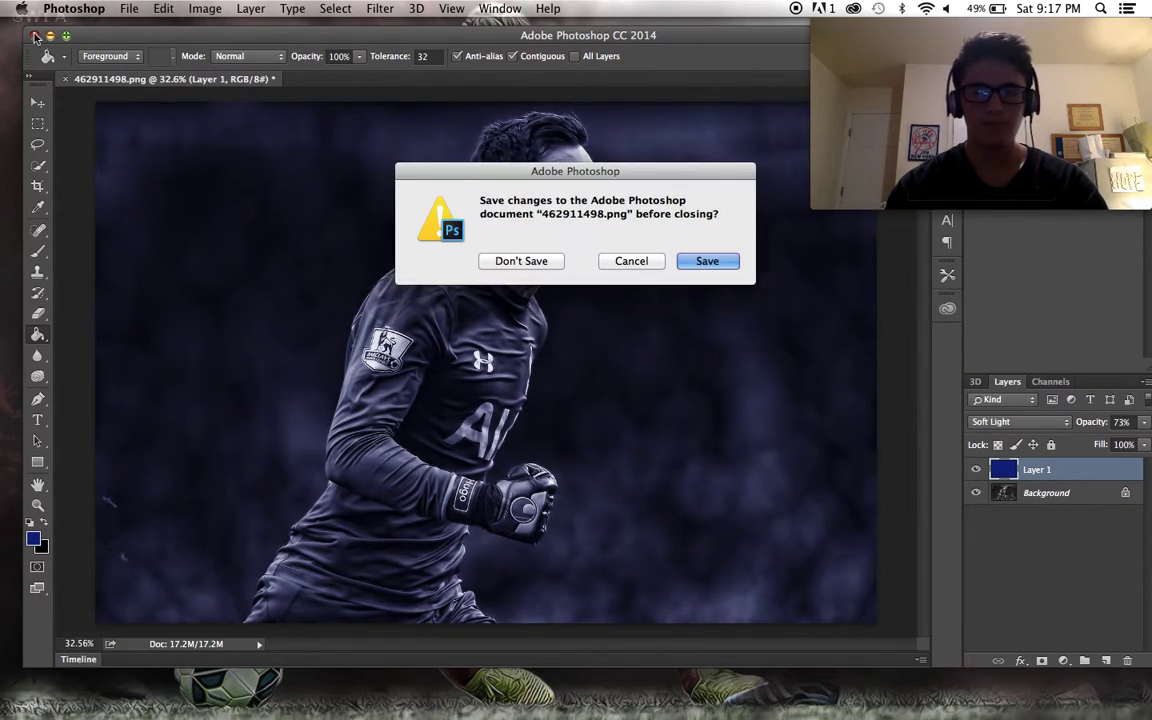
left_click(522, 261)
left_click(645, 688)
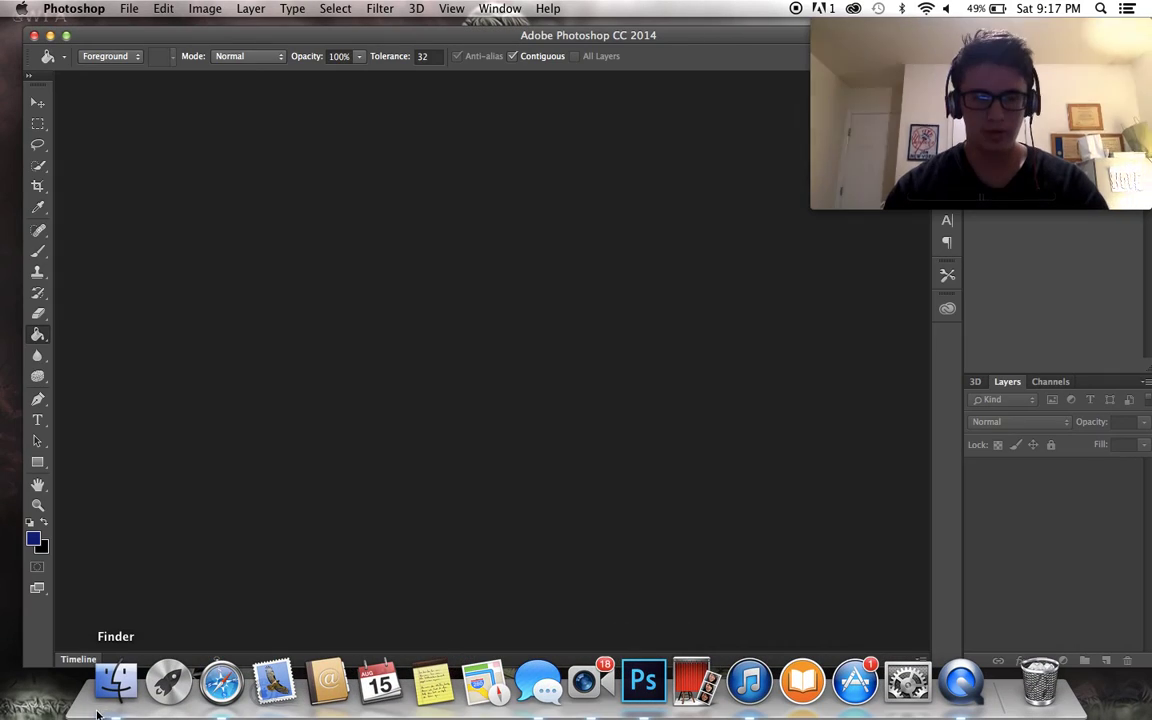
left_click(103, 708)
Open Hugo-Lloris-2.jpg from Finder and apply Topaz DeNoise 5 noise reduction to it.
left_click_drag(406, 416, 473, 247)
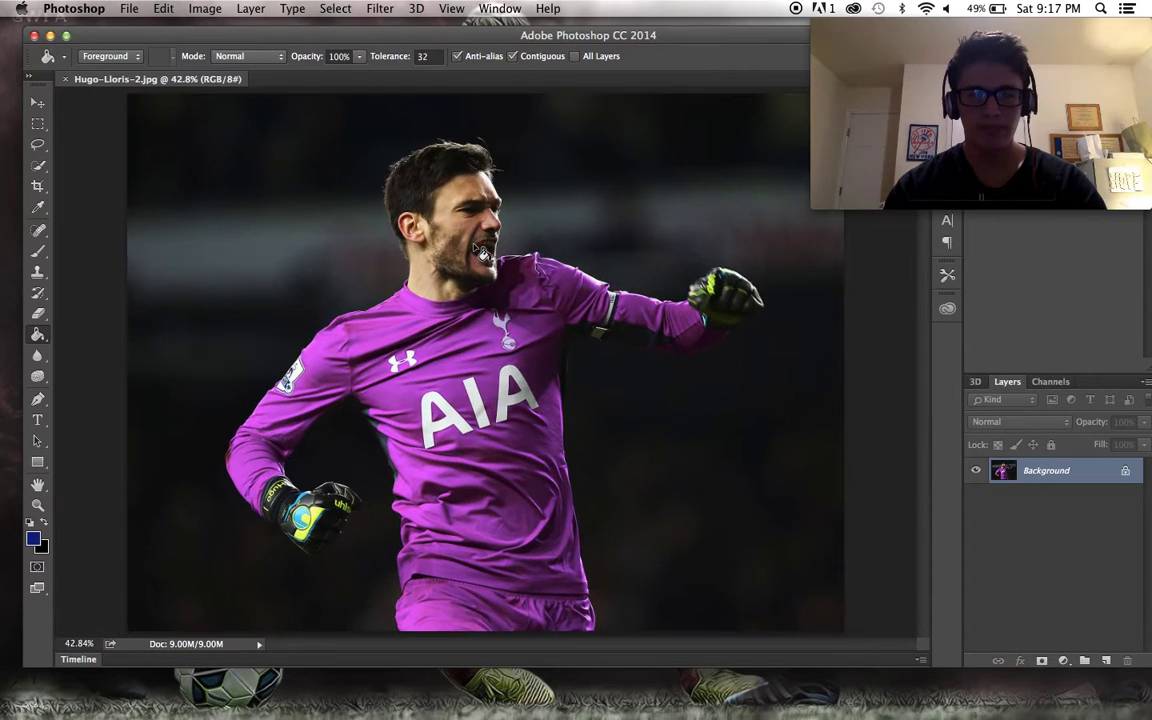
left_click(375, 8)
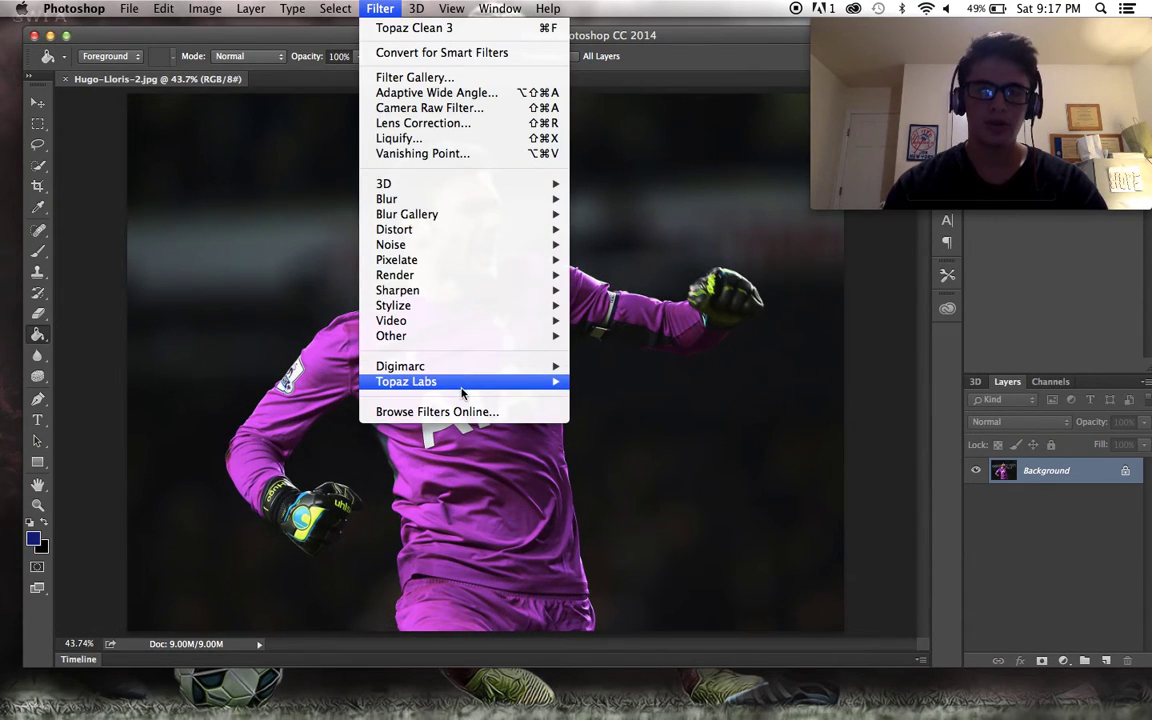
mouse_move(530, 383)
left_click(632, 409)
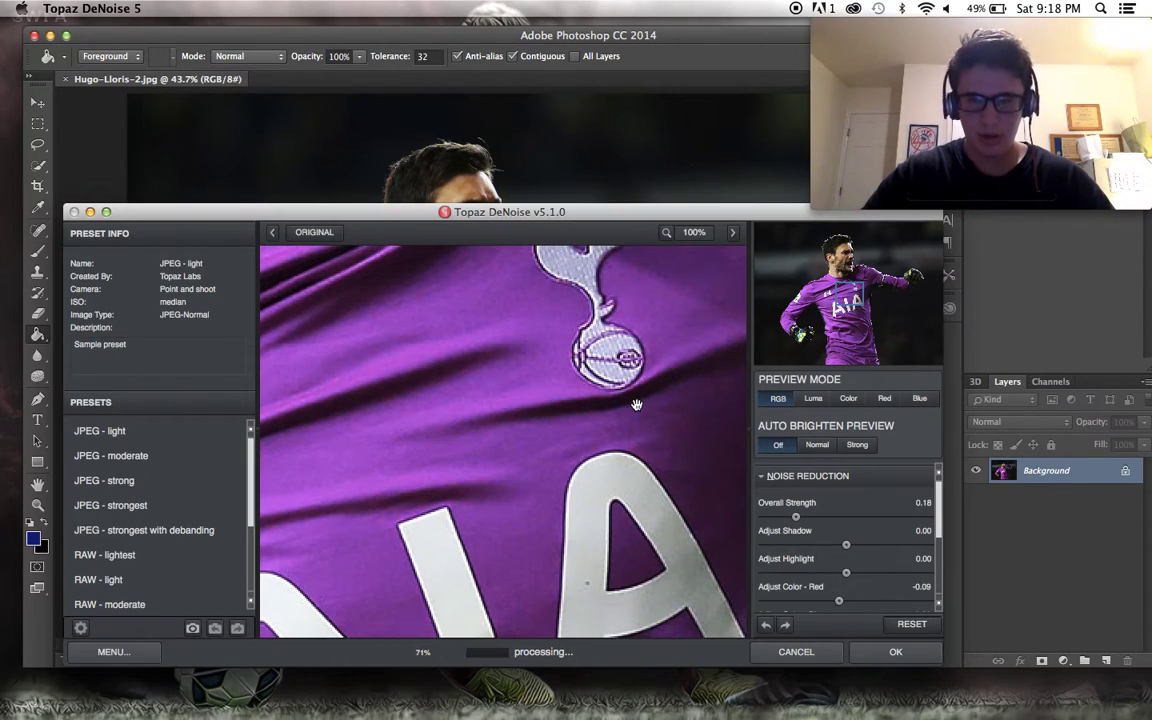
left_click_drag(870, 308, 862, 273)
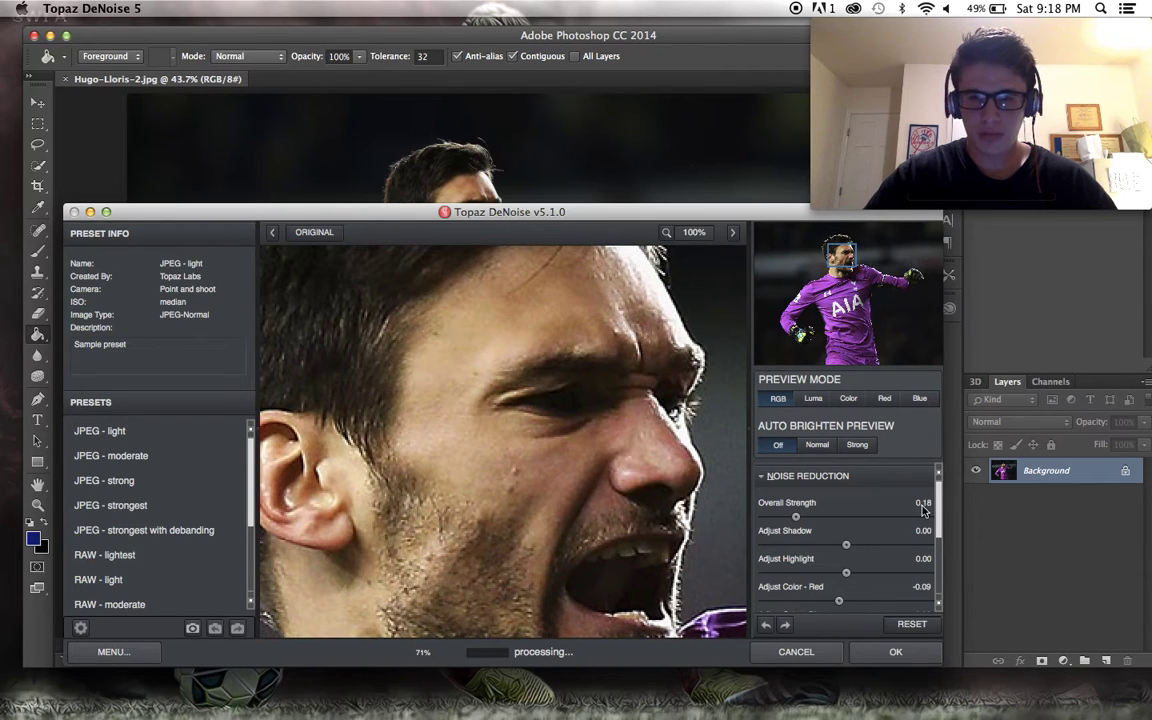
left_click(895, 651)
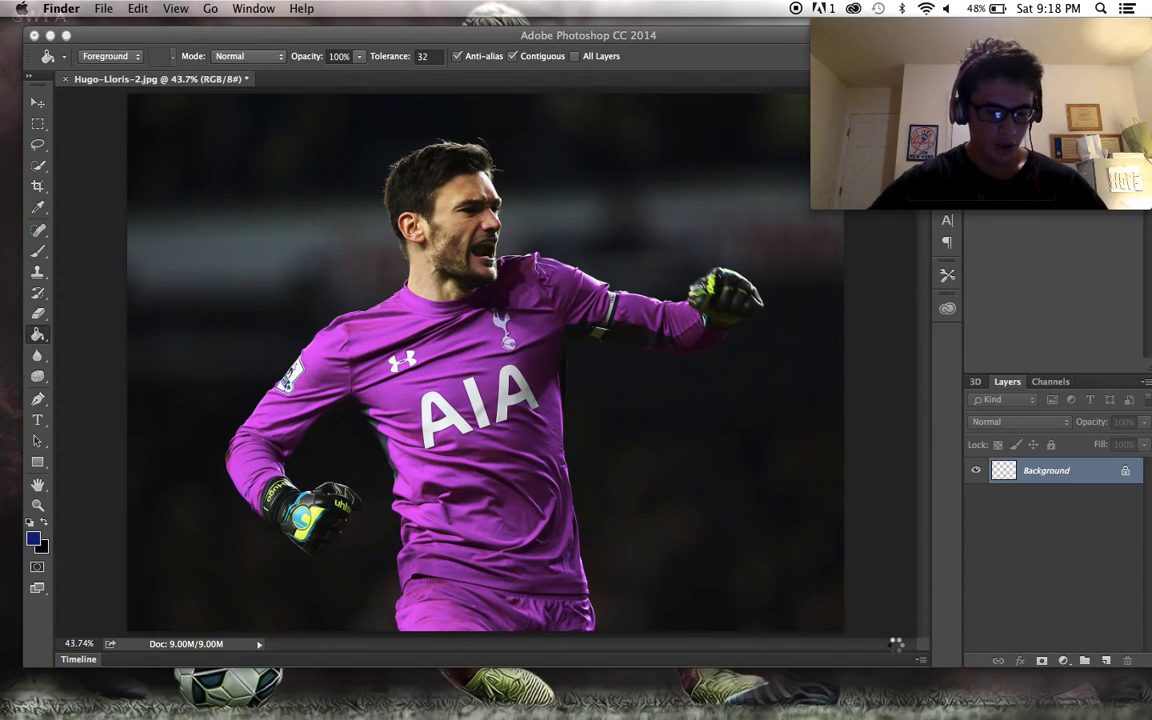
Launch Topaz Adjust 5 and apply the Psychedelic preset from the Adjust 4 collection.
left_click(378, 8)
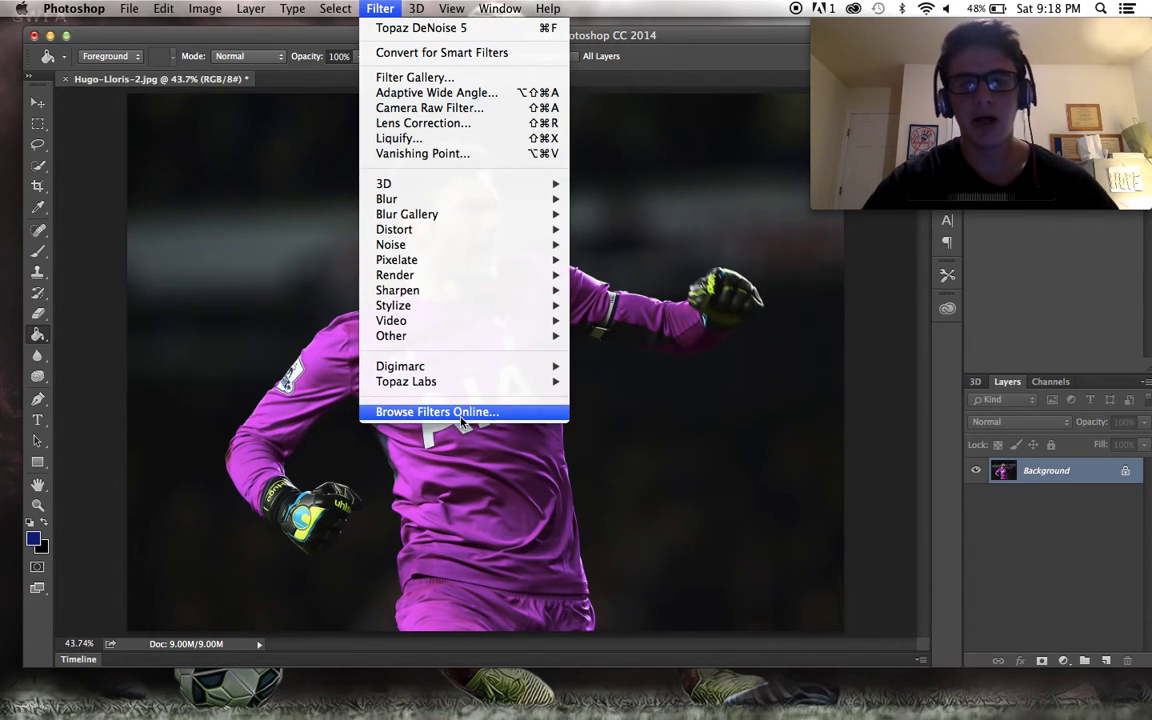
mouse_move(500, 381)
left_click(614, 386)
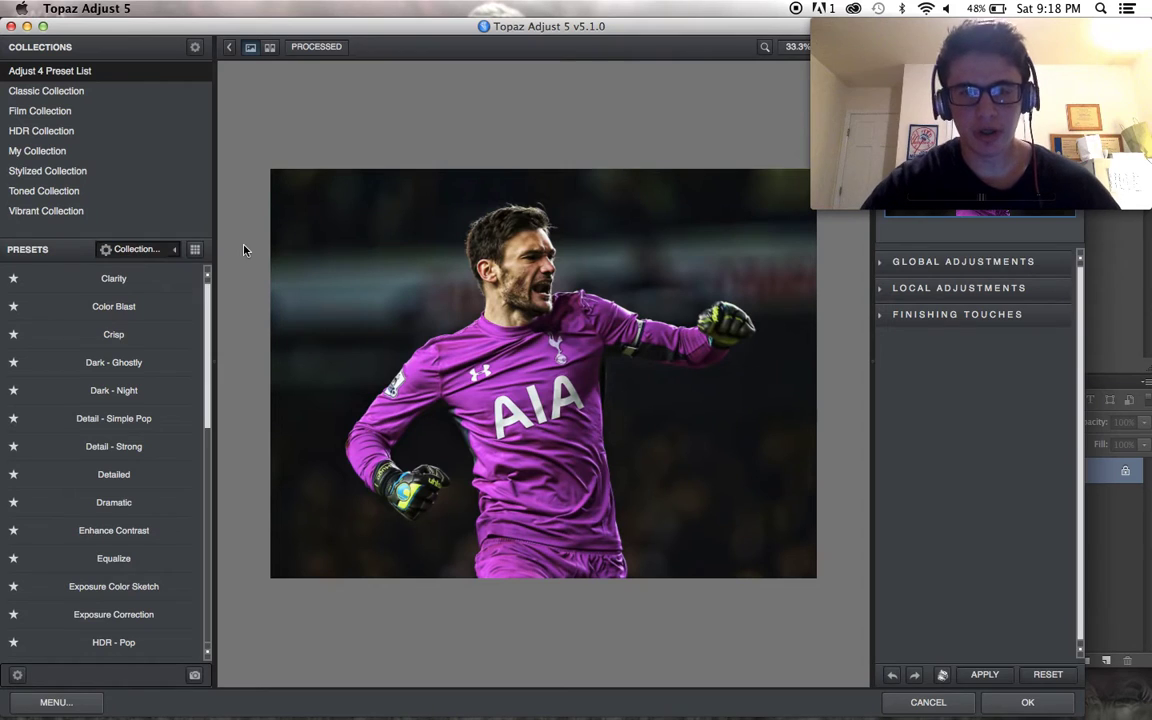
left_click(88, 132)
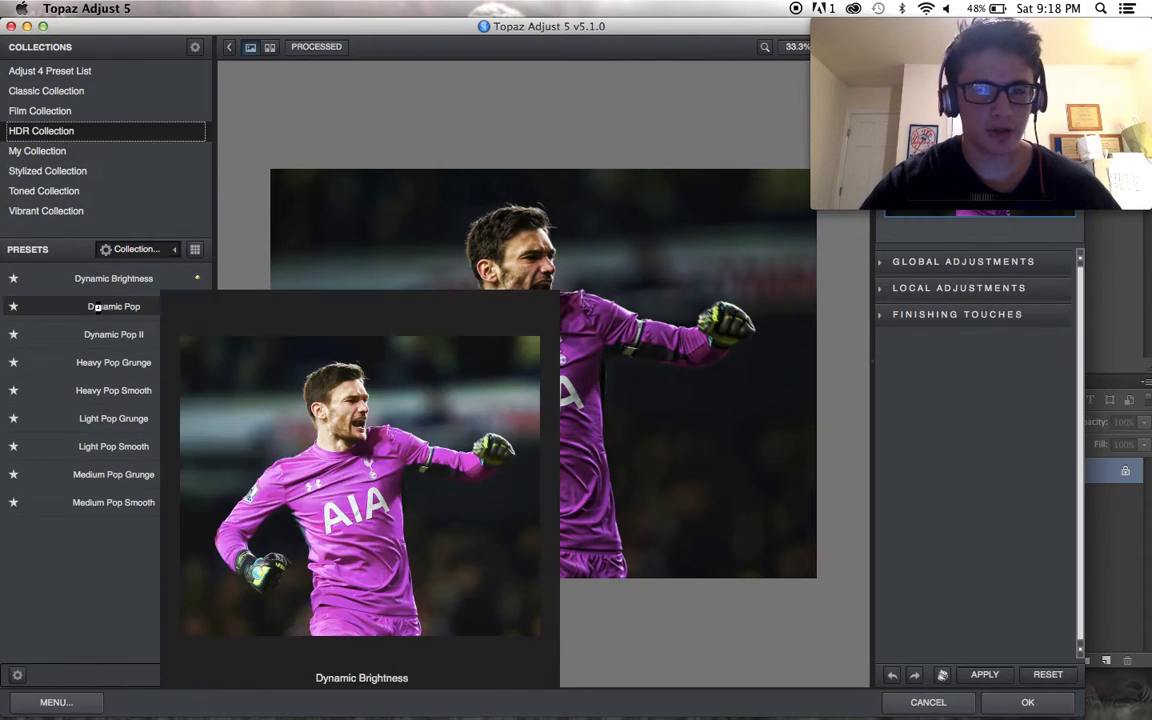
left_click(97, 307)
left_click(988, 677)
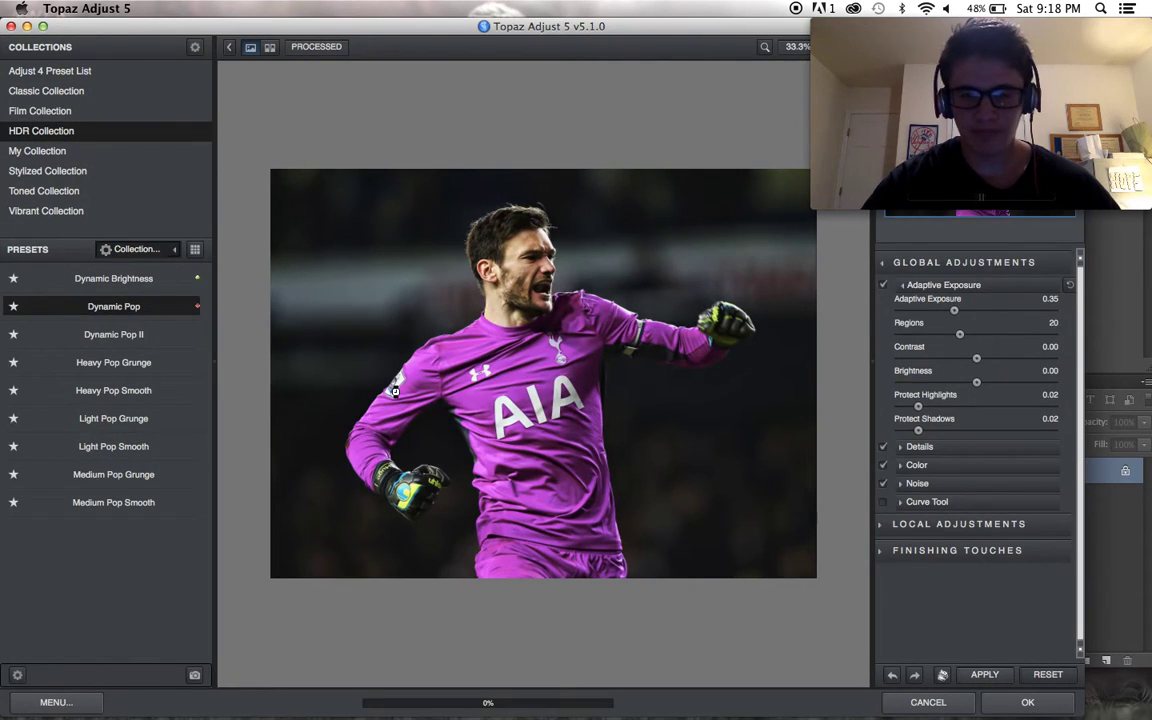
left_click(188, 89)
left_click(160, 71)
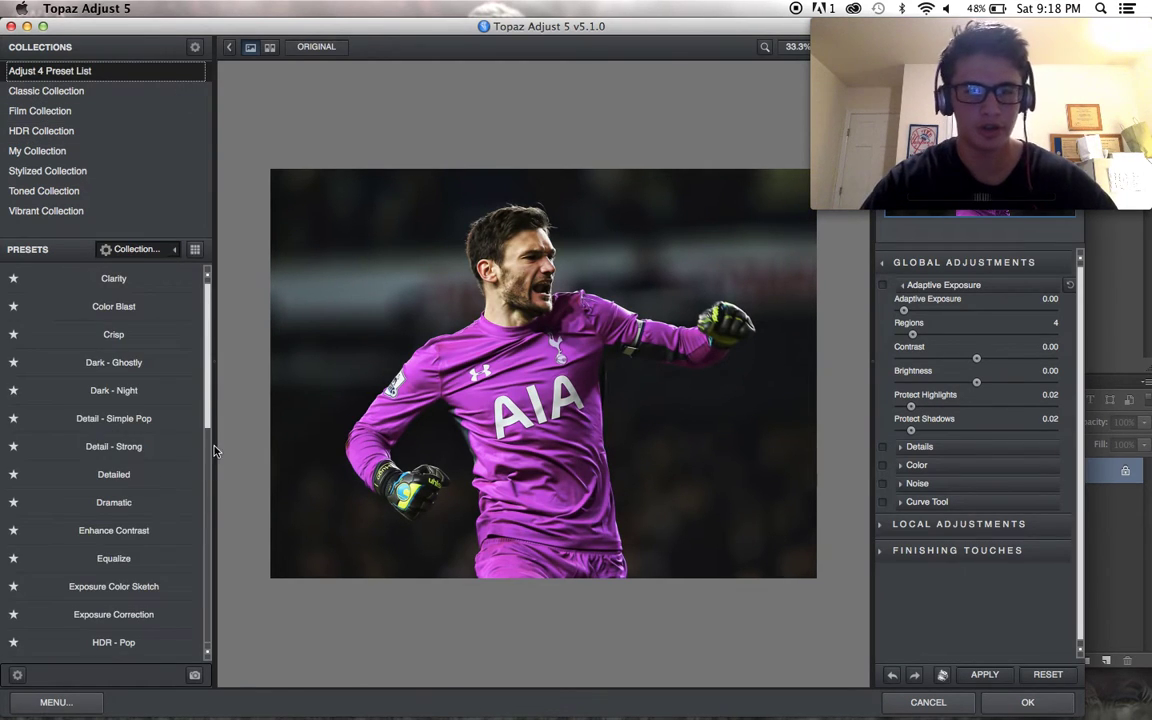
mouse_move(200, 446)
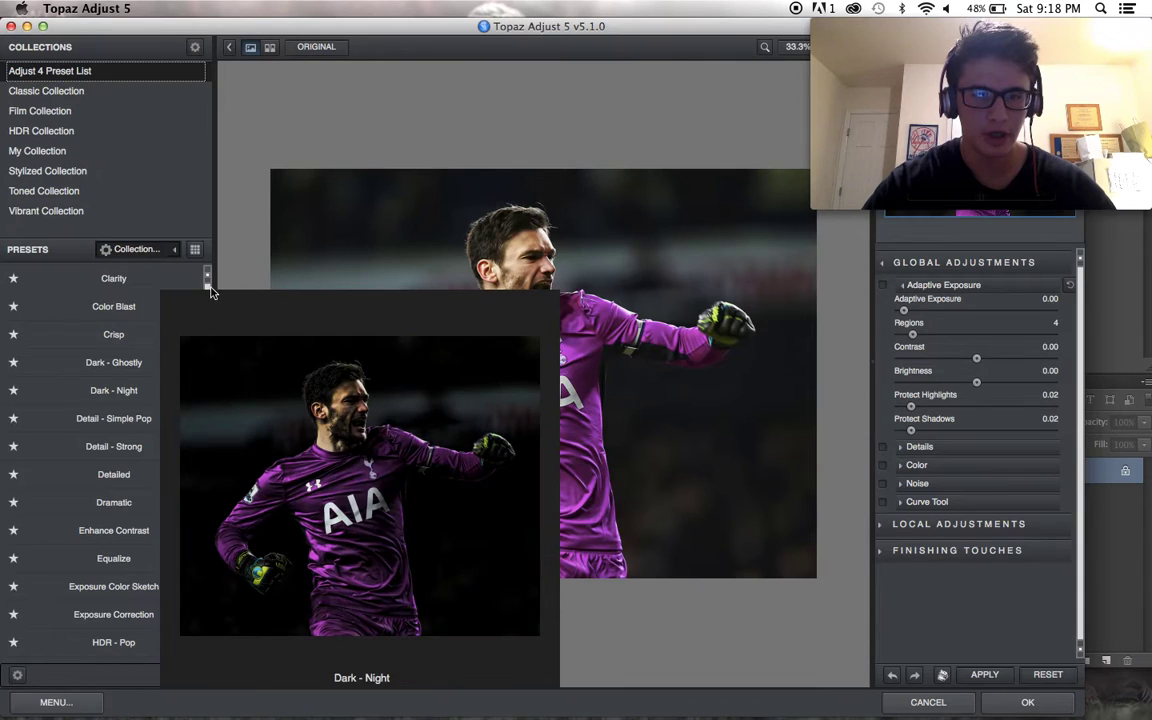
left_click_drag(207, 276, 205, 444)
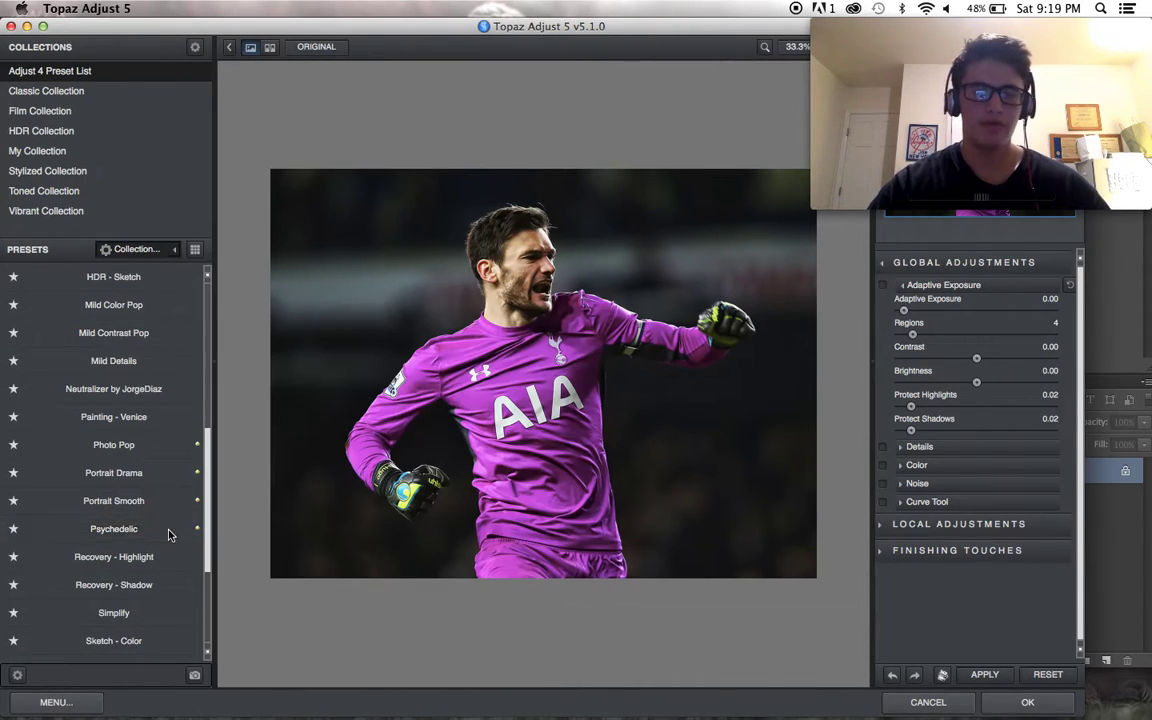
left_click(168, 531)
Set Finishing Touches overall transparency to 0.75 and apply the effect.
left_click(969, 551)
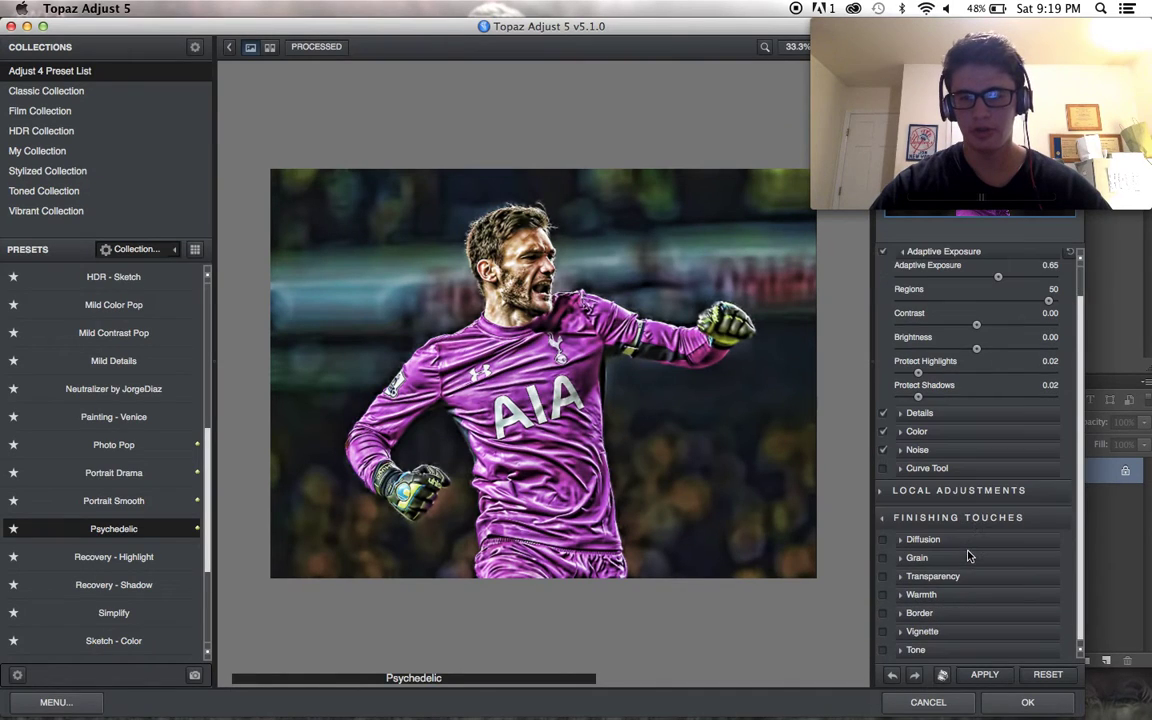
left_click(970, 577)
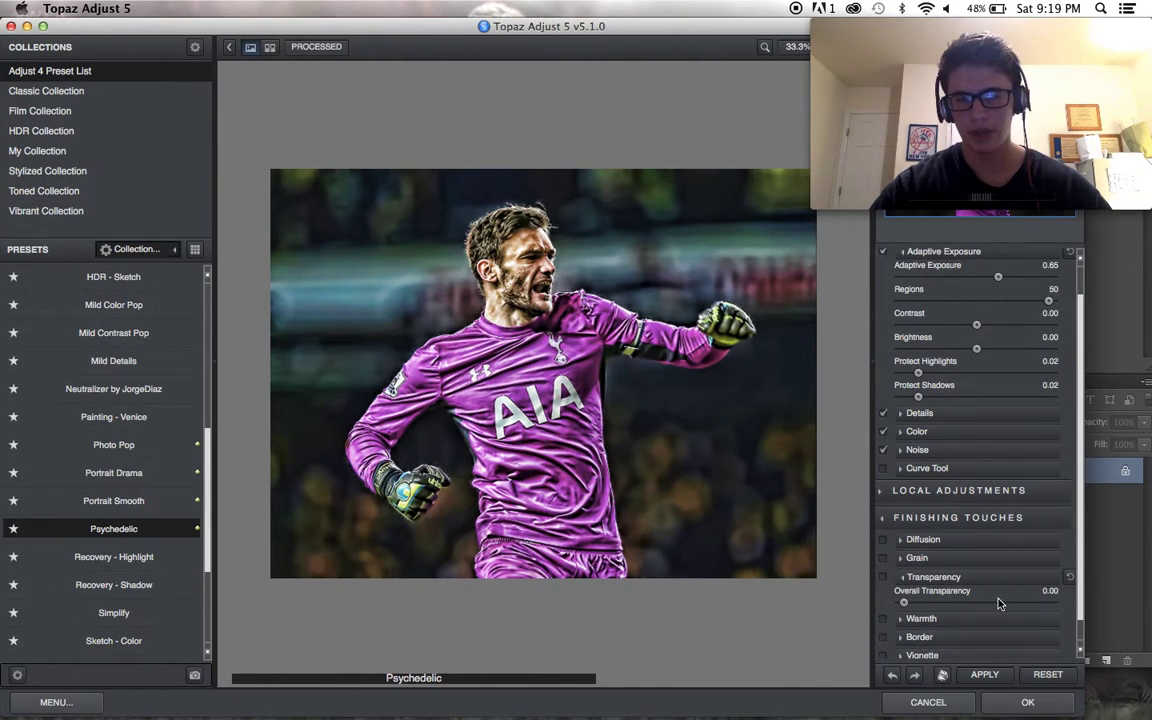
left_click(998, 601)
left_click_drag(1011, 603, 1013, 603)
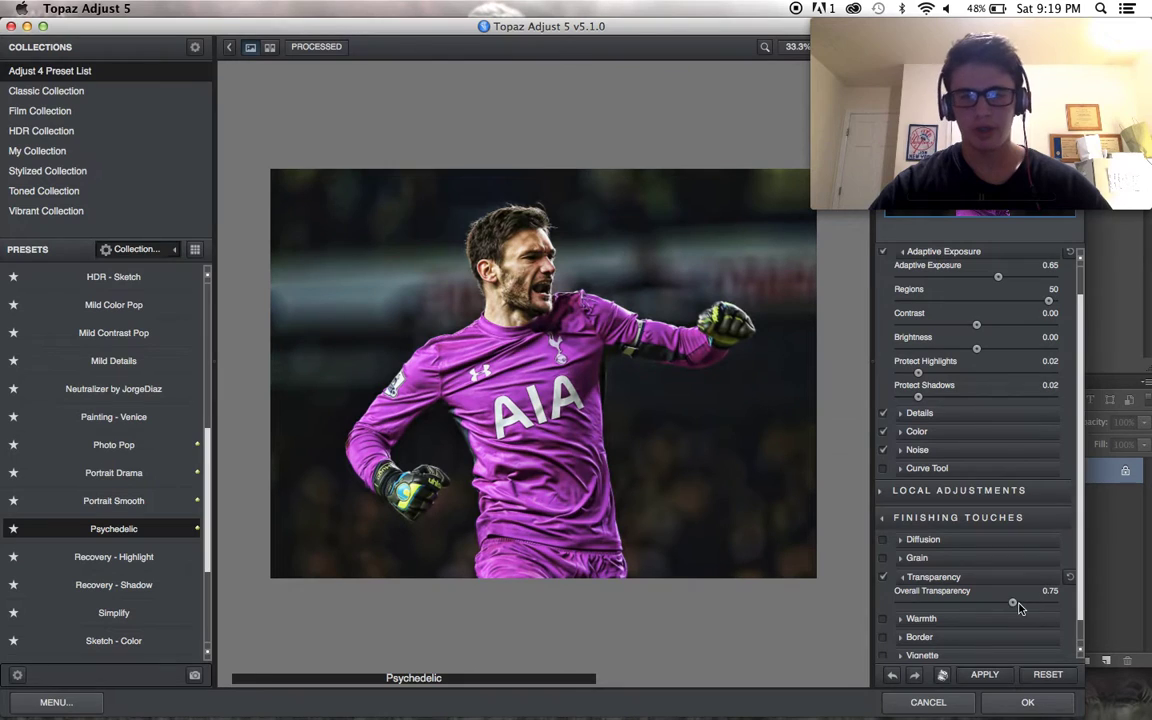
left_click(1026, 703)
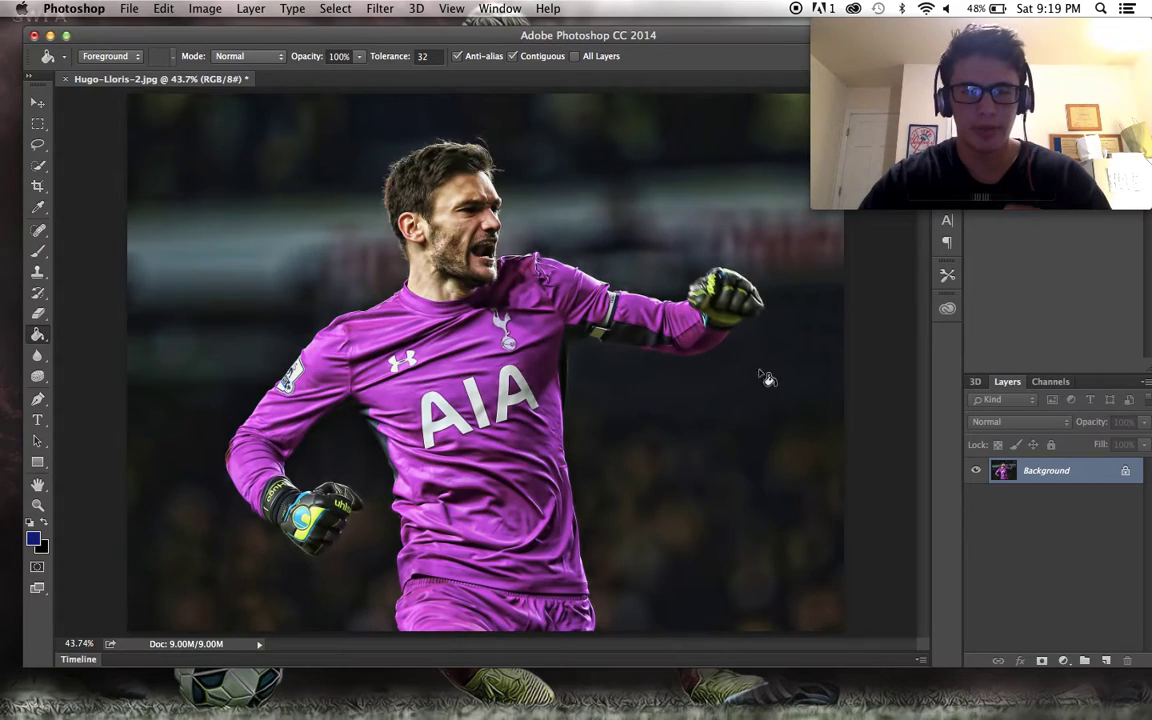
left_click(380, 8)
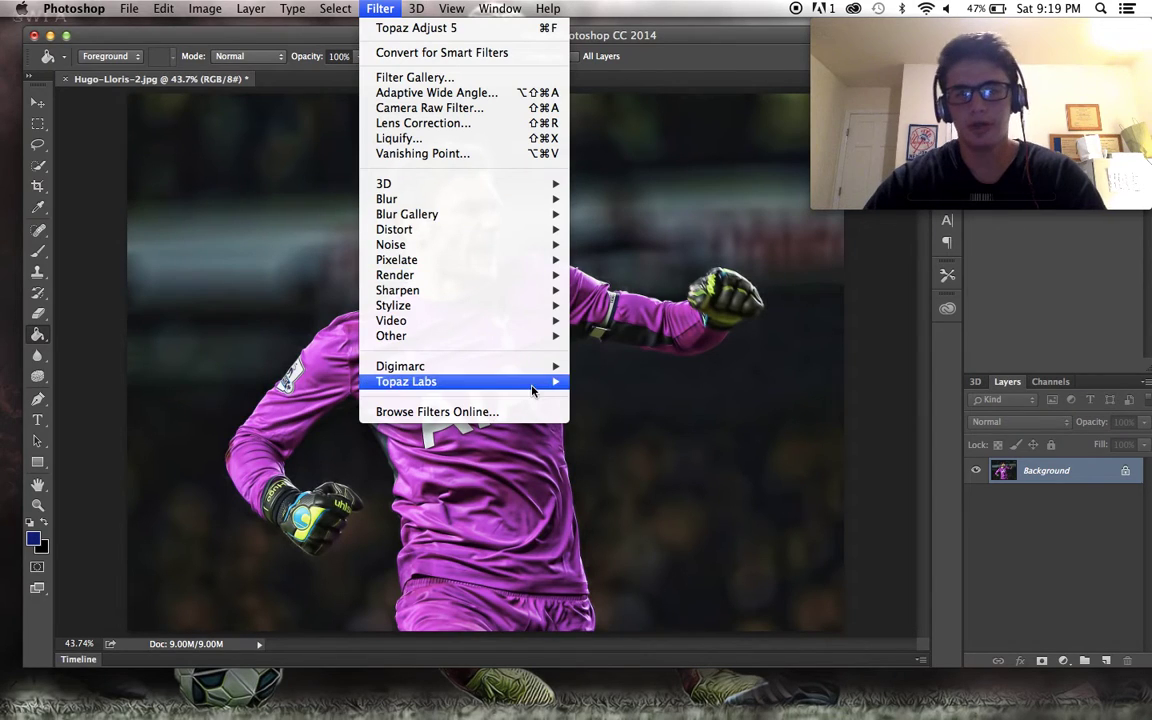
mouse_move(530, 384)
left_click(632, 398)
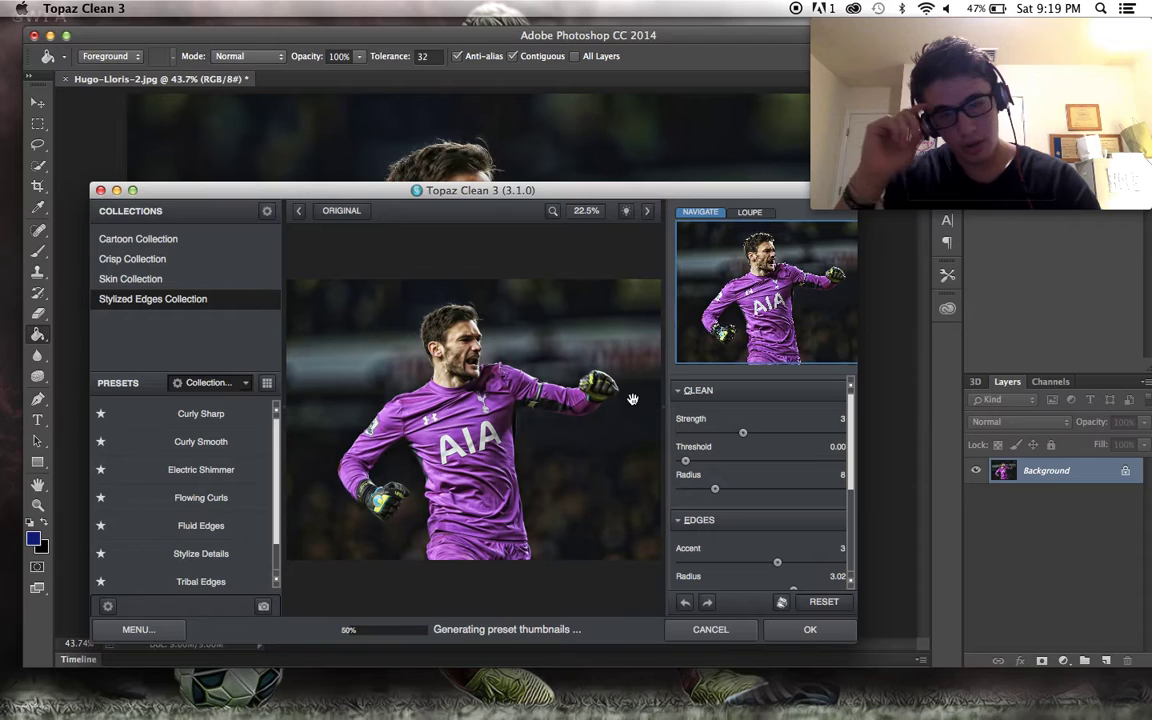
left_click_drag(781, 328, 771, 280)
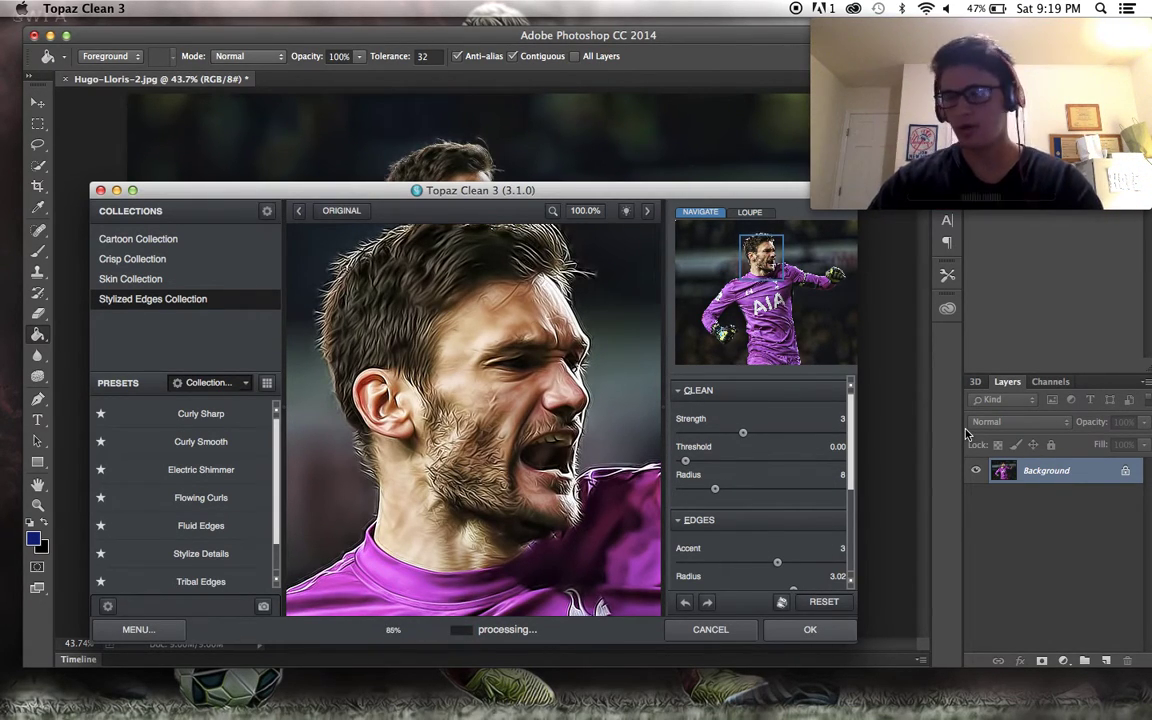
key("Escape")
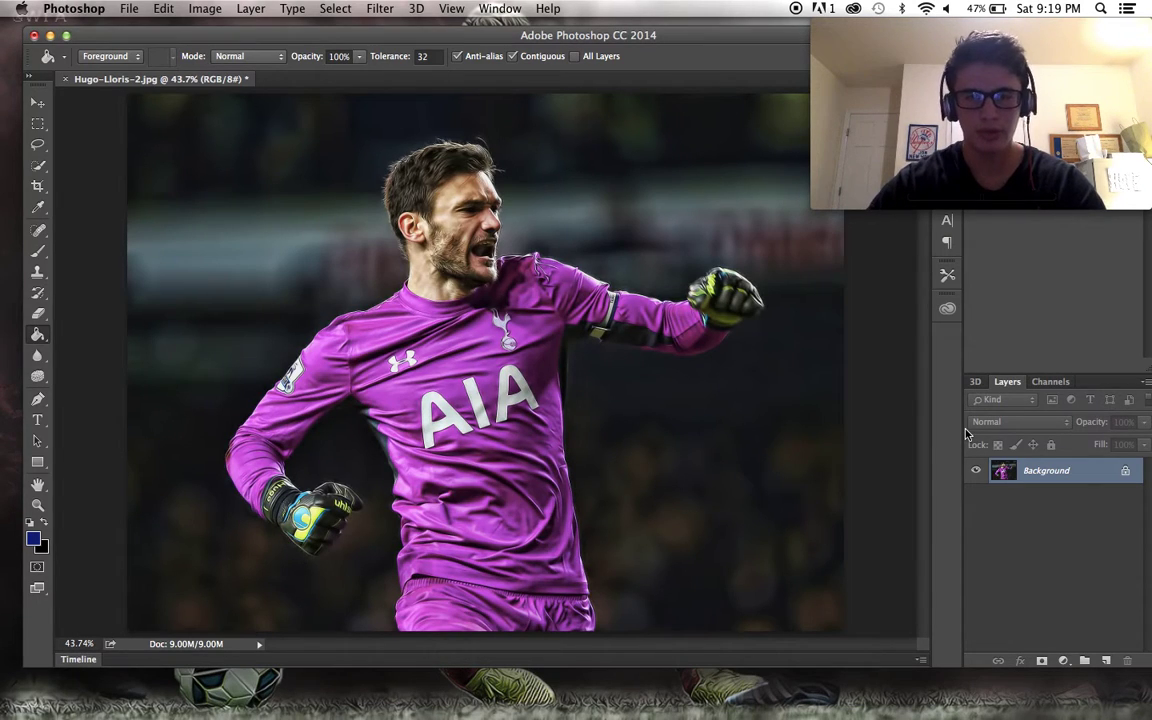
Convert the Lloris photo to black and white with the Black & White adjustment.
left_click(205, 8)
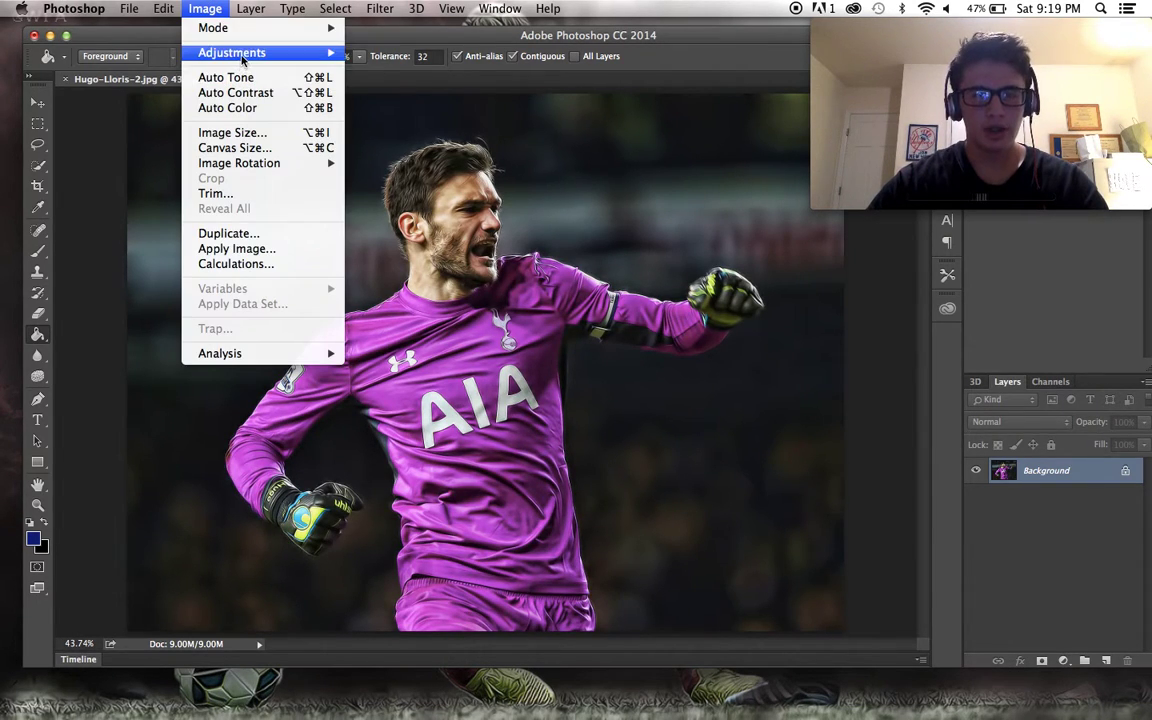
mouse_move(231, 52)
left_click(432, 169)
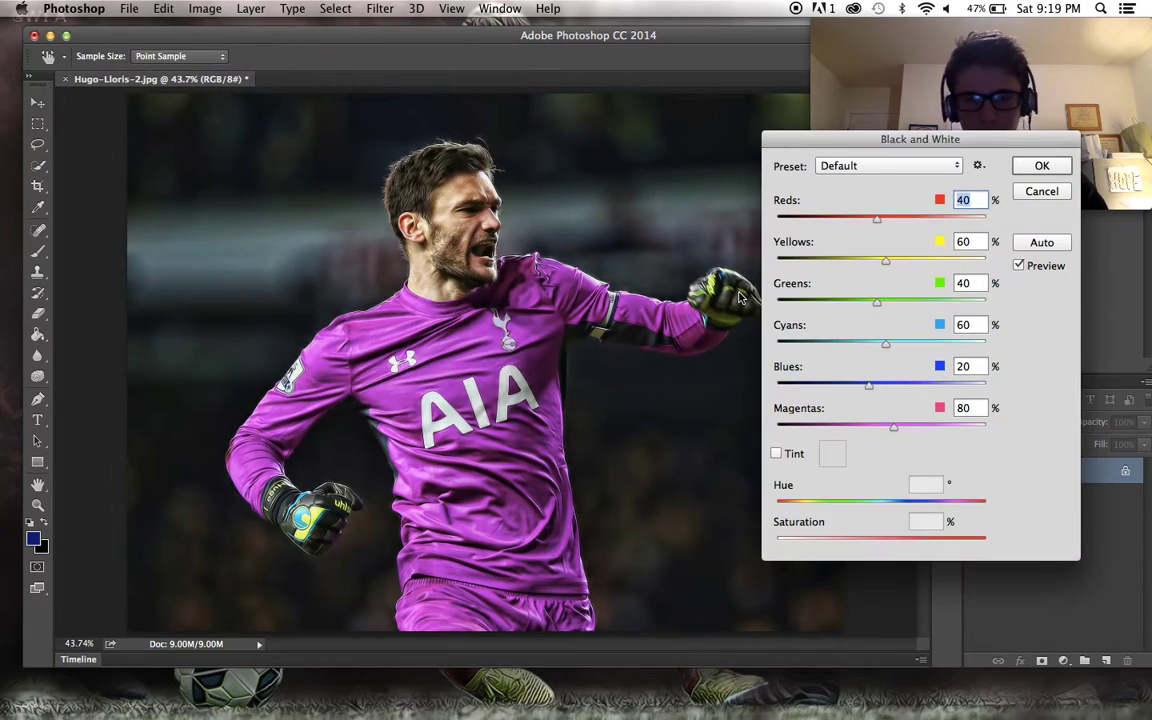
left_click(1043, 168)
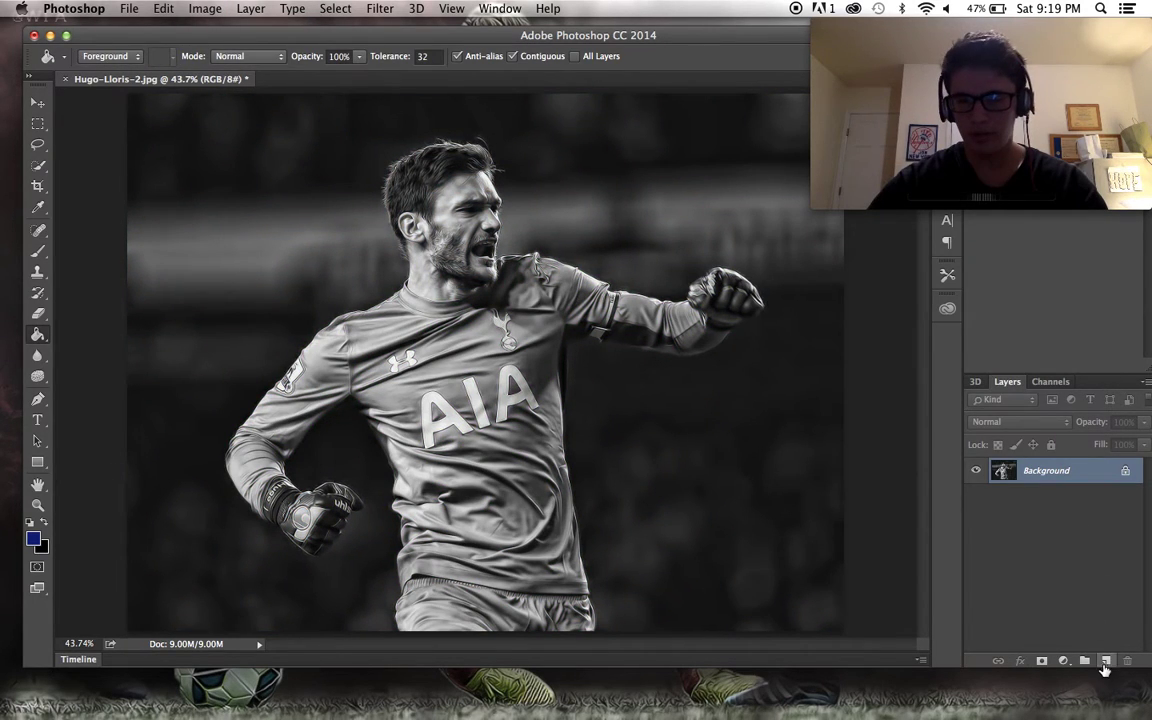
Add a navy-filled layer blended in Soft Light at 73% opacity, then start Save As.
left_click(1105, 660)
left_click(556, 333)
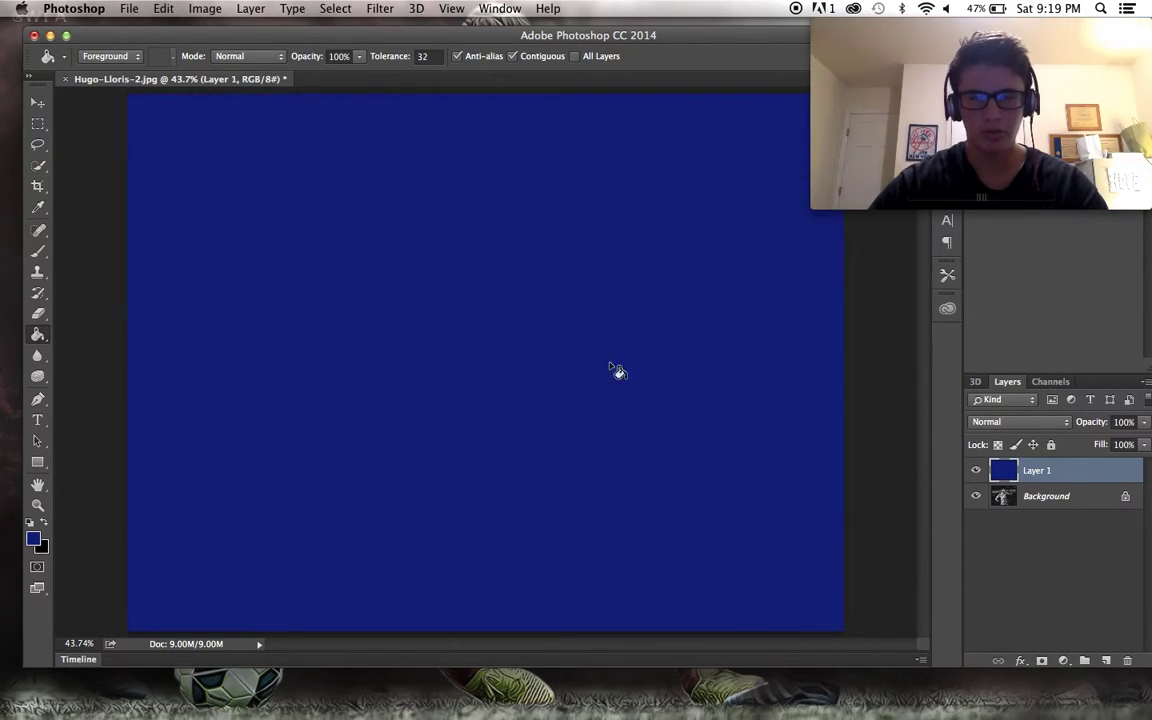
left_click(1066, 425)
left_click(1034, 610)
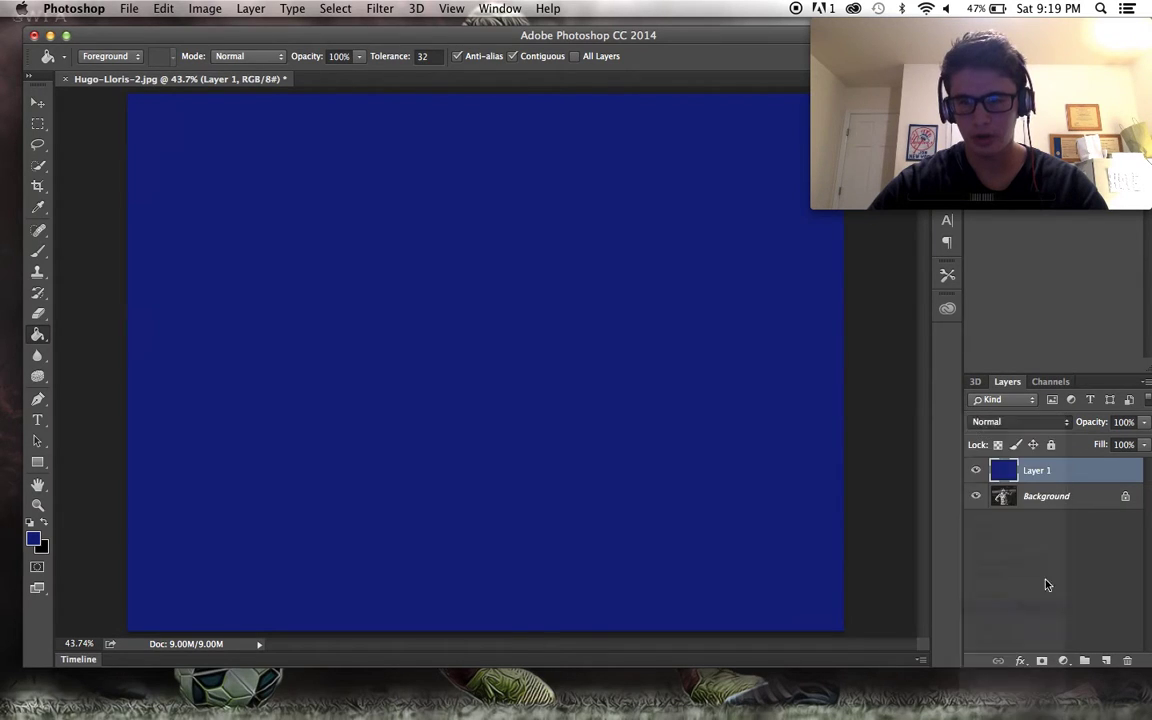
left_click_drag(1146, 423, 1123, 445)
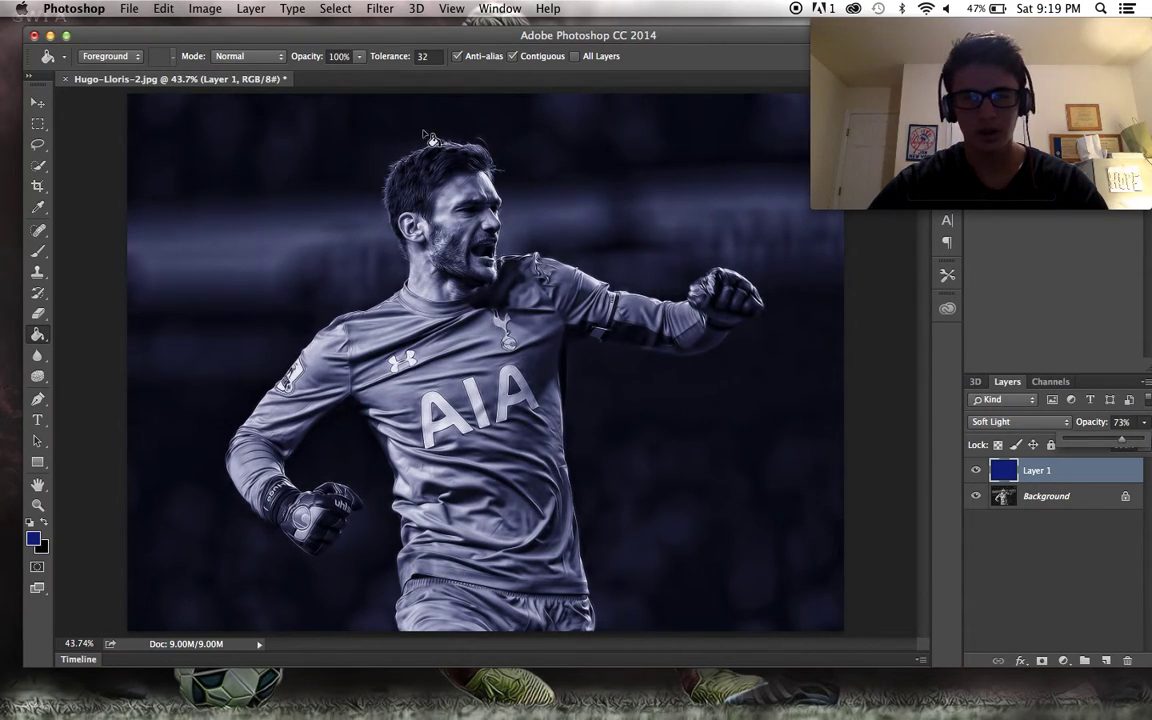
left_click(129, 8)
left_click(150, 165)
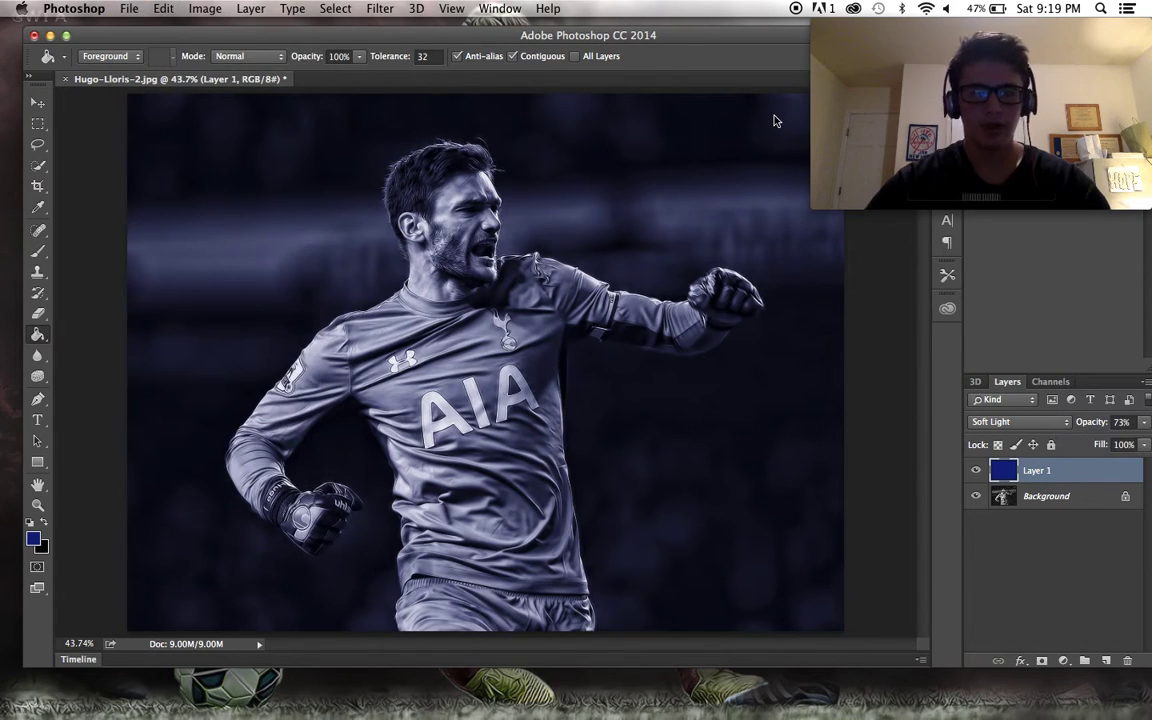
Save as maximum-quality JPEG 'sdfjbsdife', then close the document without saving.
type("sdfjbsdife")
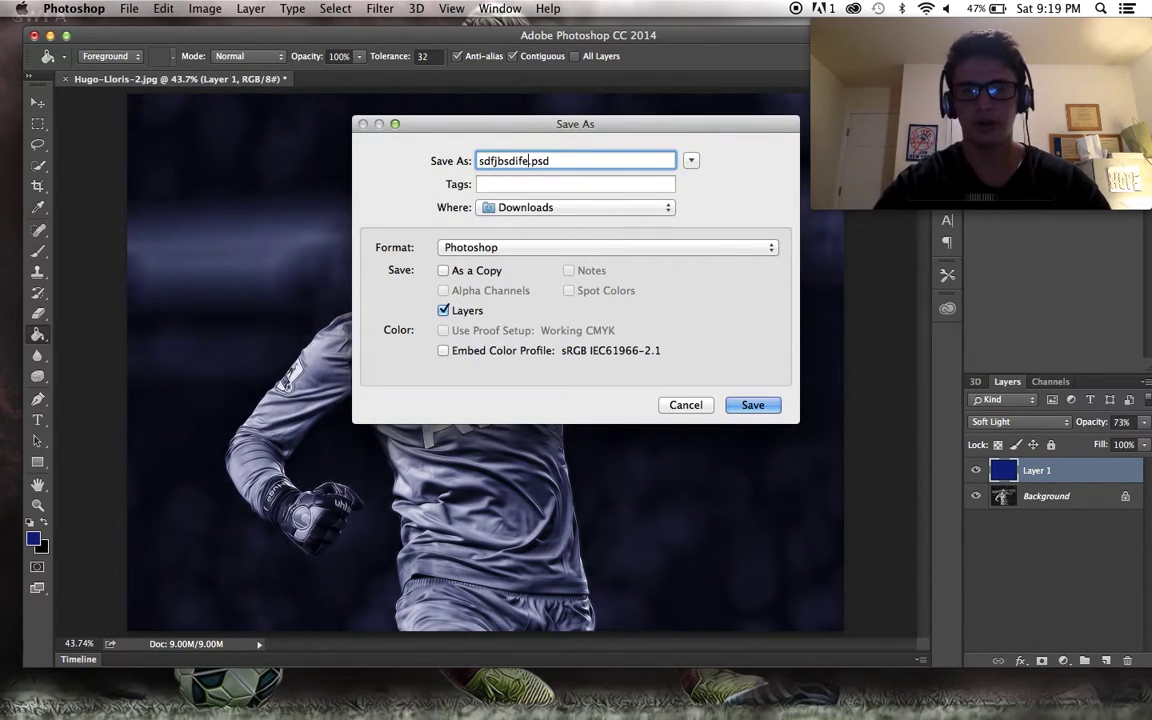
left_click(548, 250)
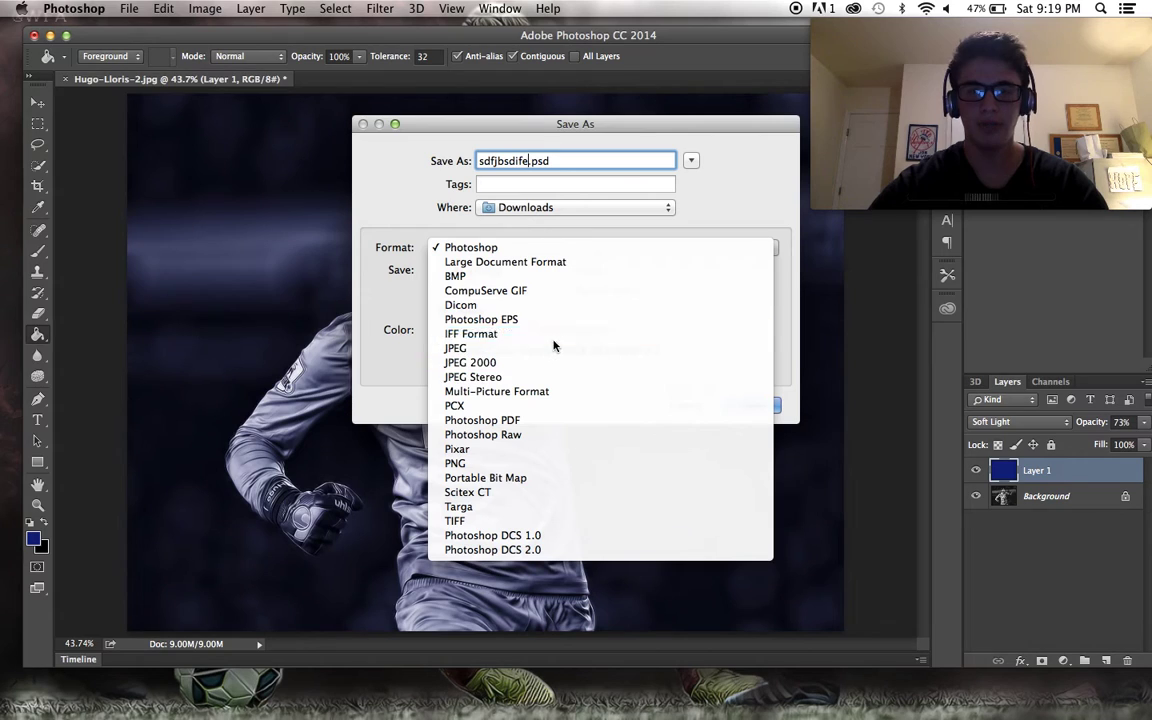
left_click(553, 342)
left_click(576, 248)
left_click(588, 262)
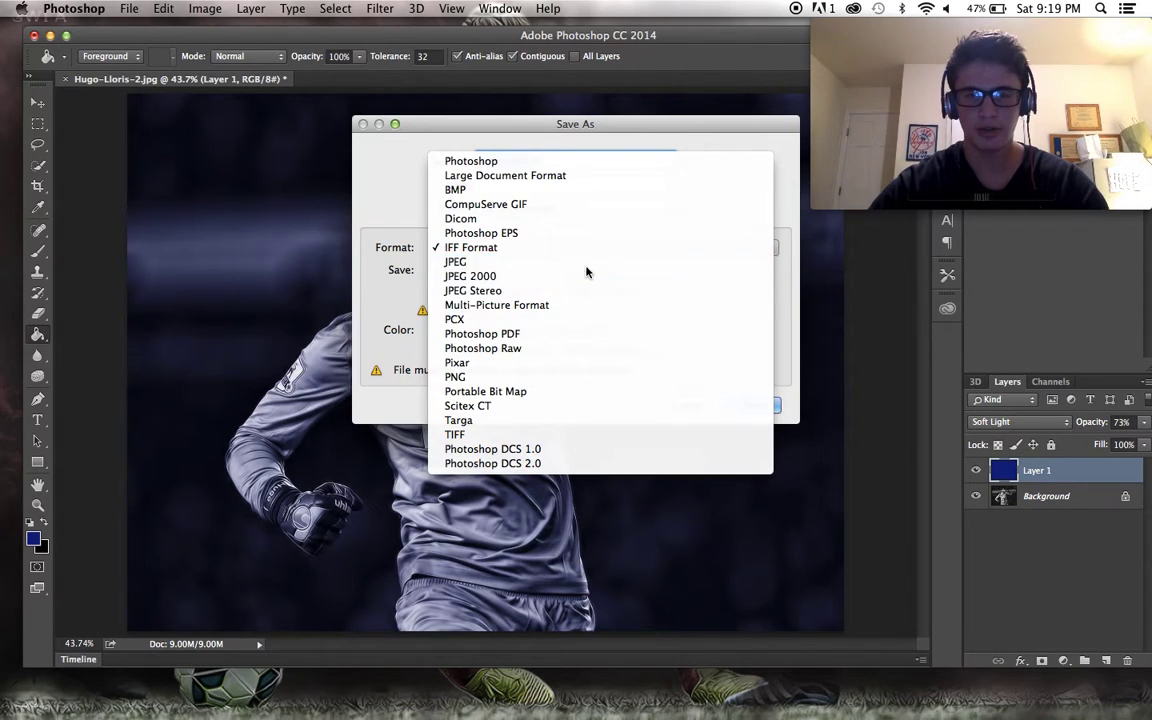
left_click(752, 405)
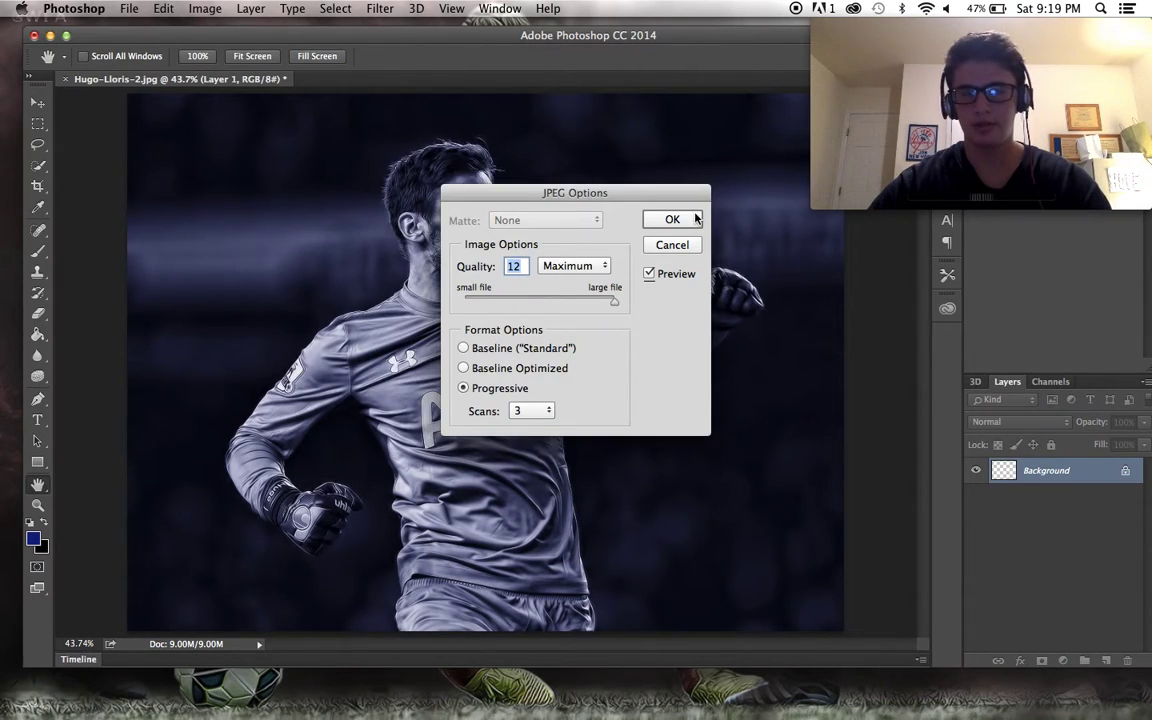
left_click(692, 219)
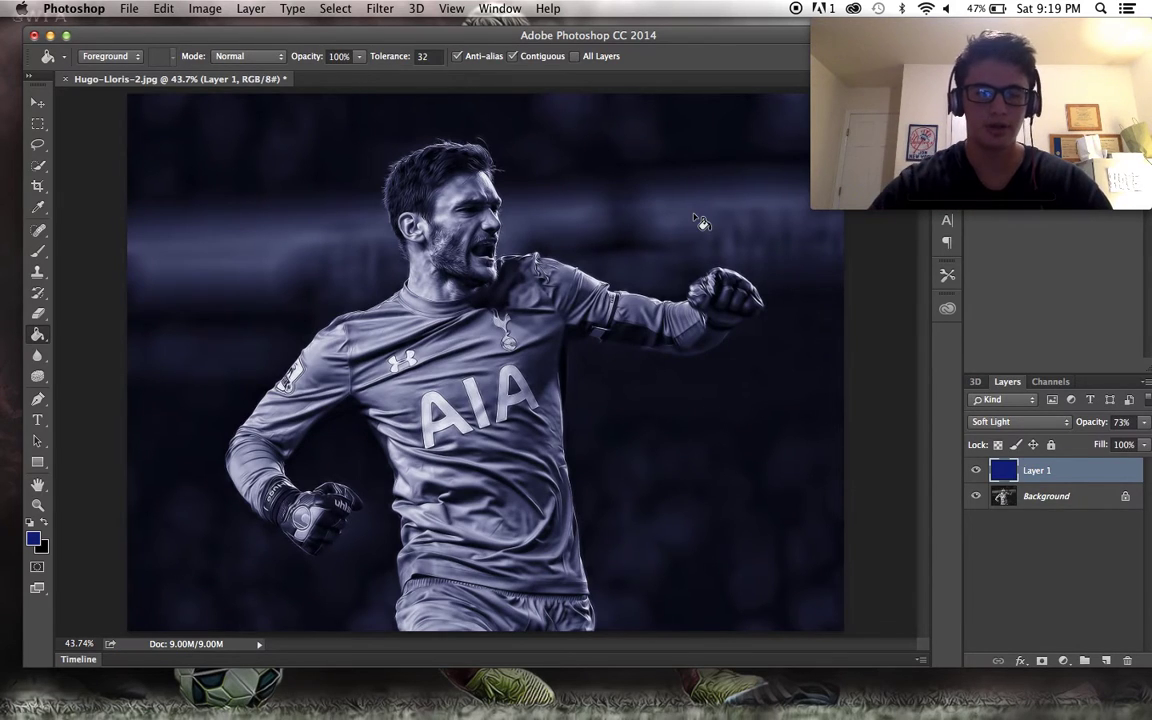
left_click(34, 35)
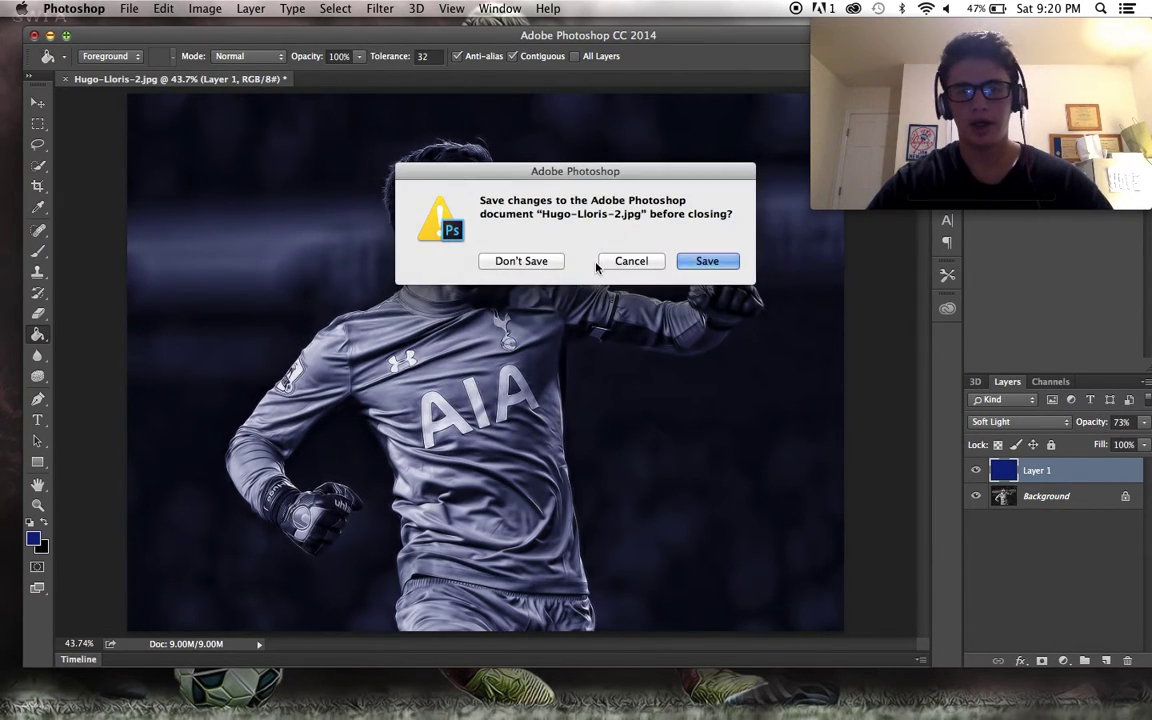
left_click(521, 261)
mouse_move(609, 695)
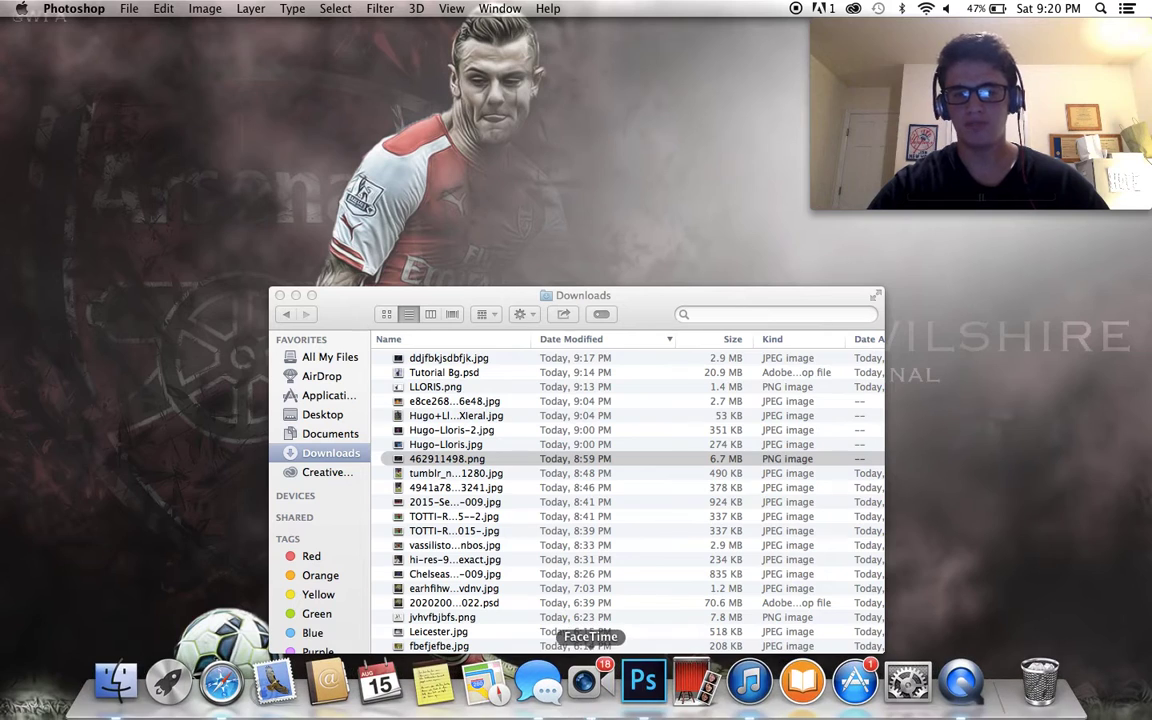
left_click(645, 698)
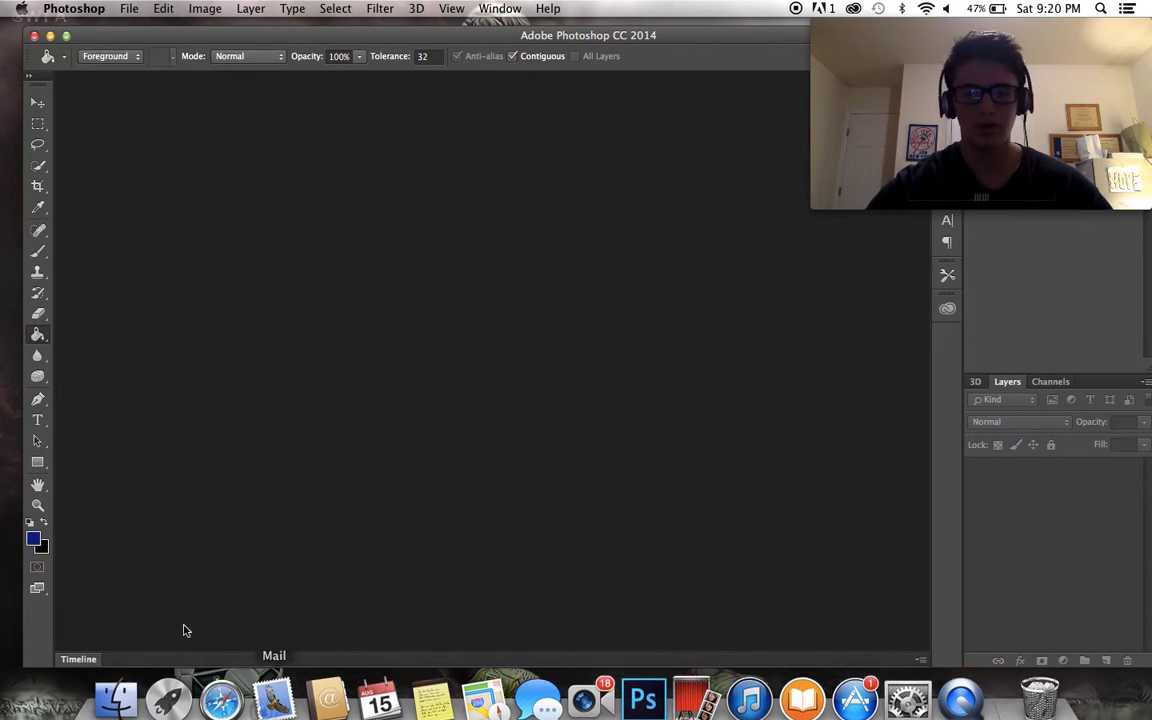
left_click(116, 681)
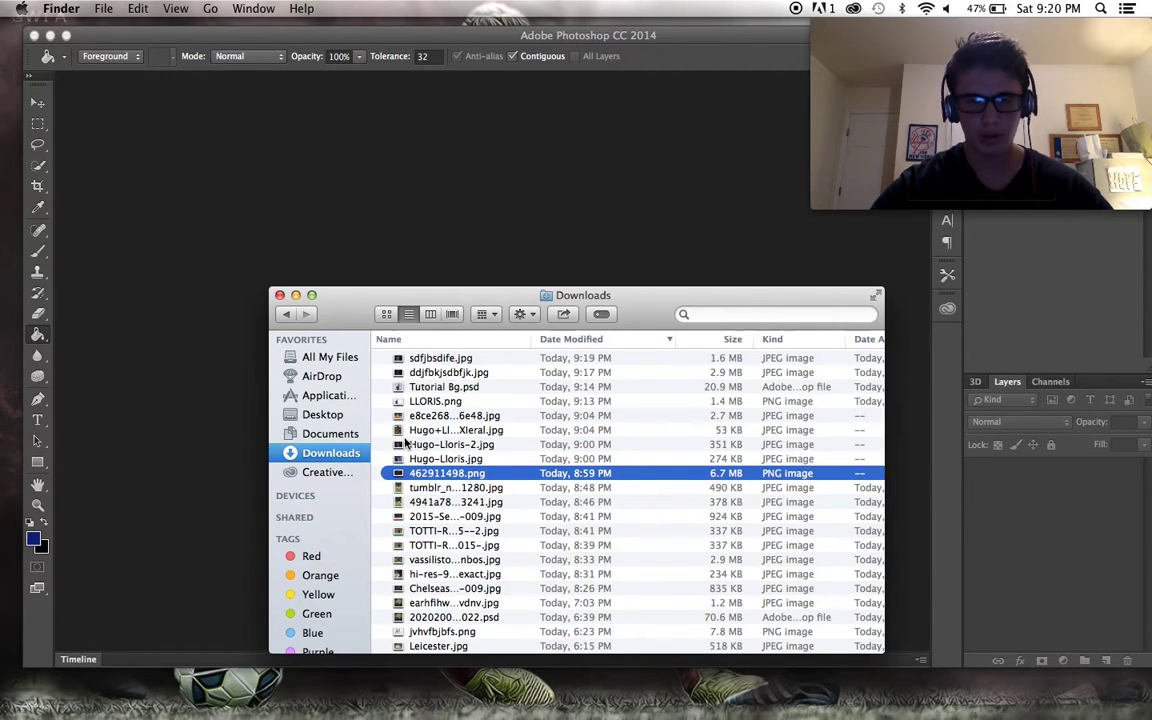
left_click(588, 235)
scroll(548, 315, "up", 15)
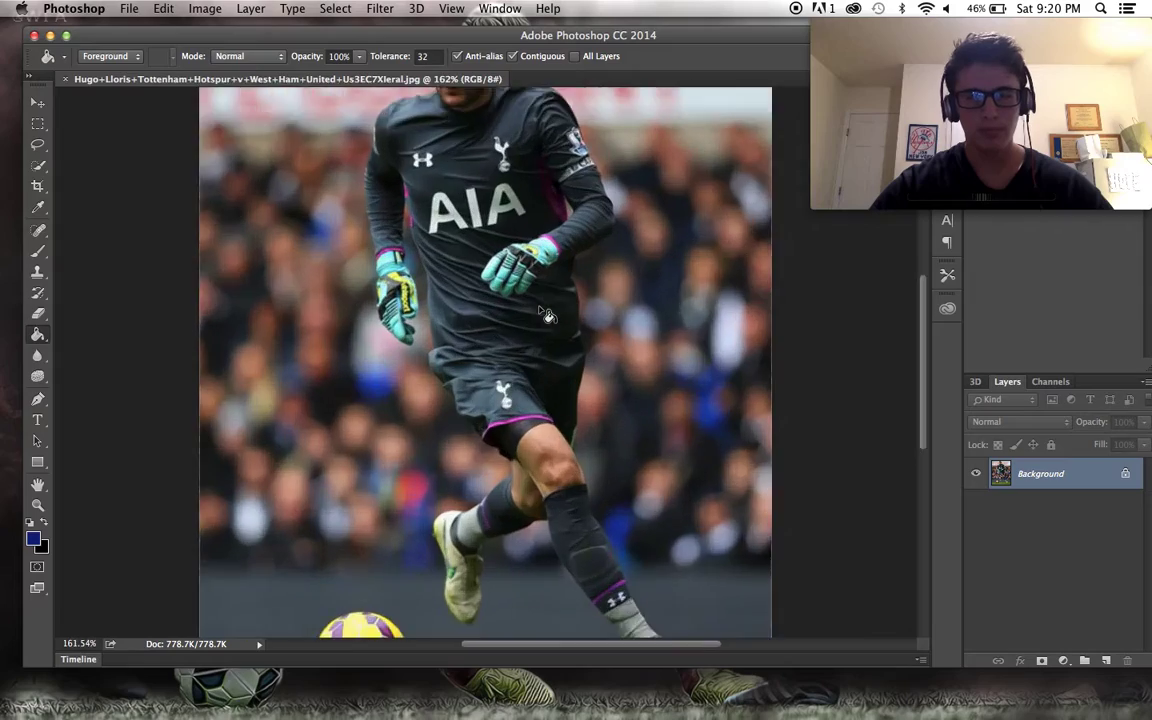
scroll(548, 315, "down", 8)
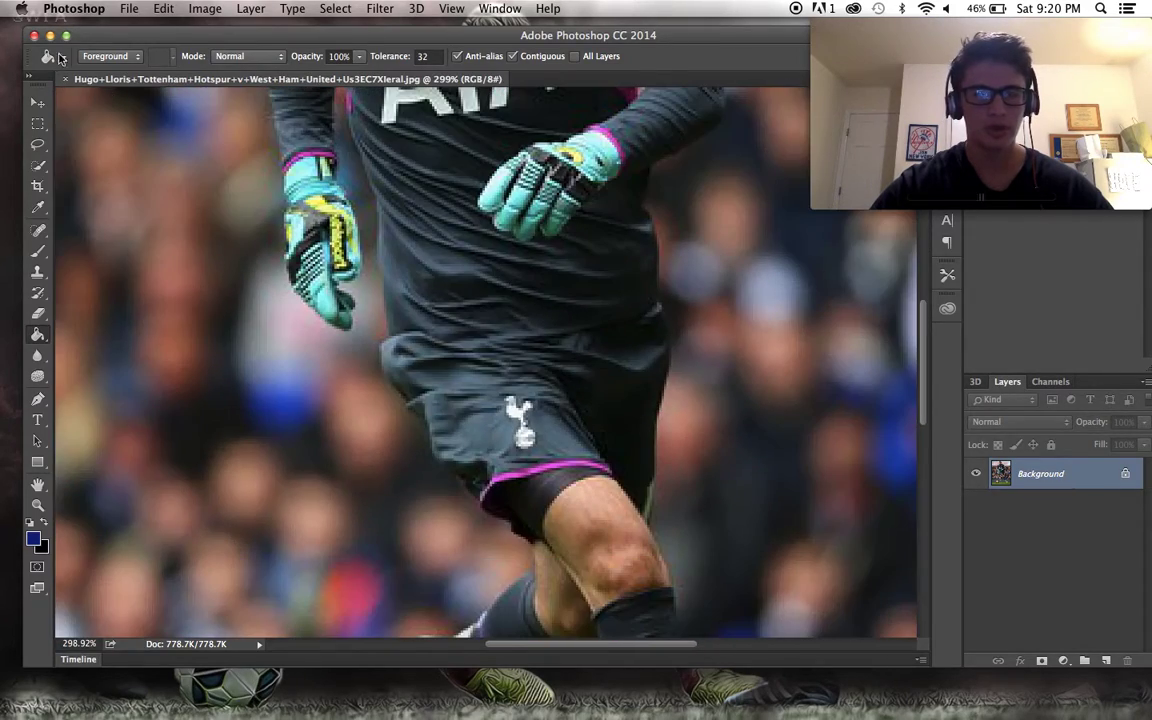
key("super+h")
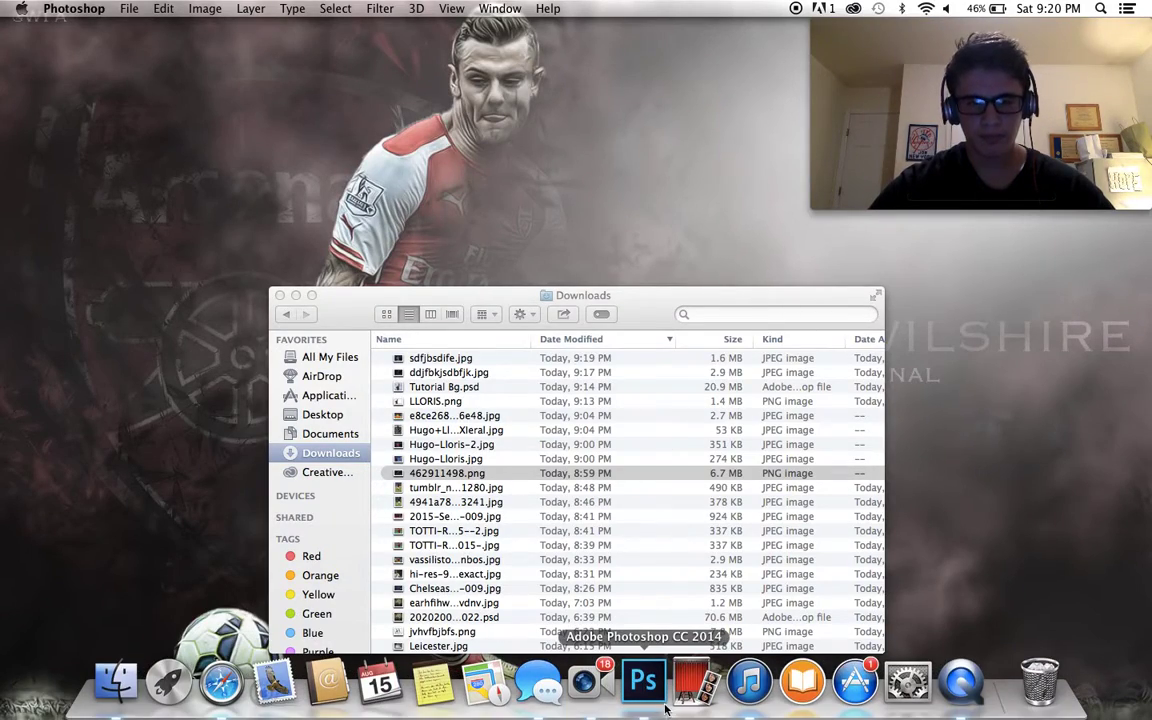
left_click(643, 680)
left_click(115, 682)
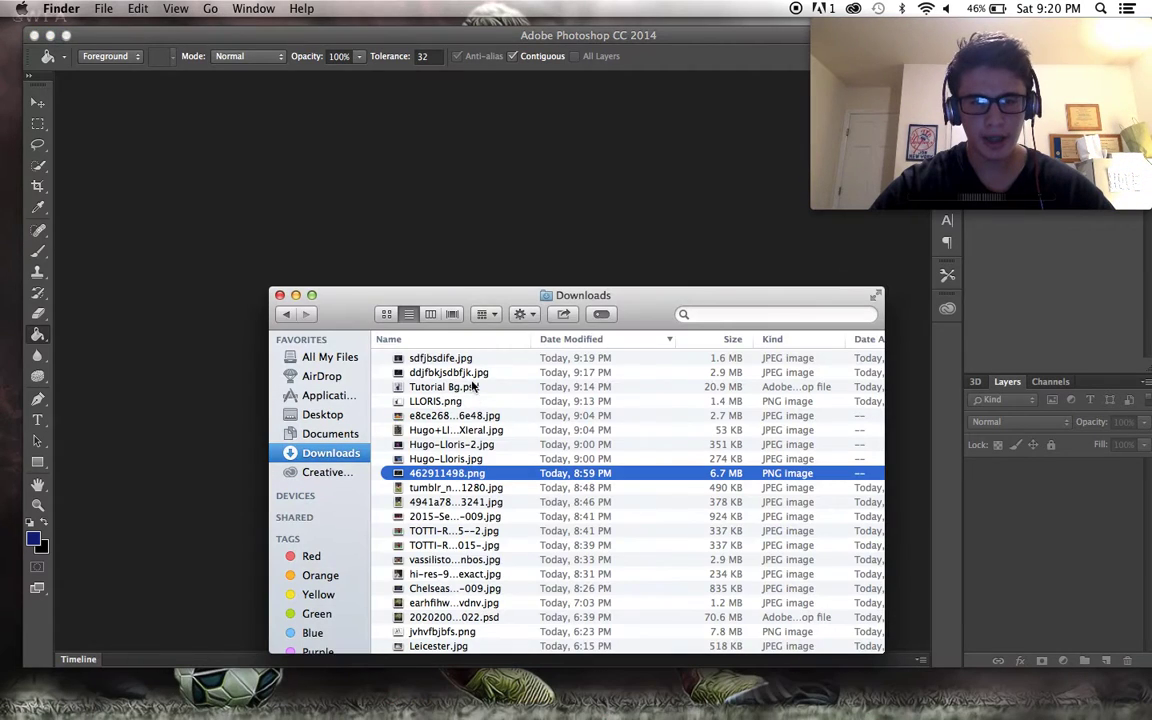
left_click_drag(395, 415, 527, 228)
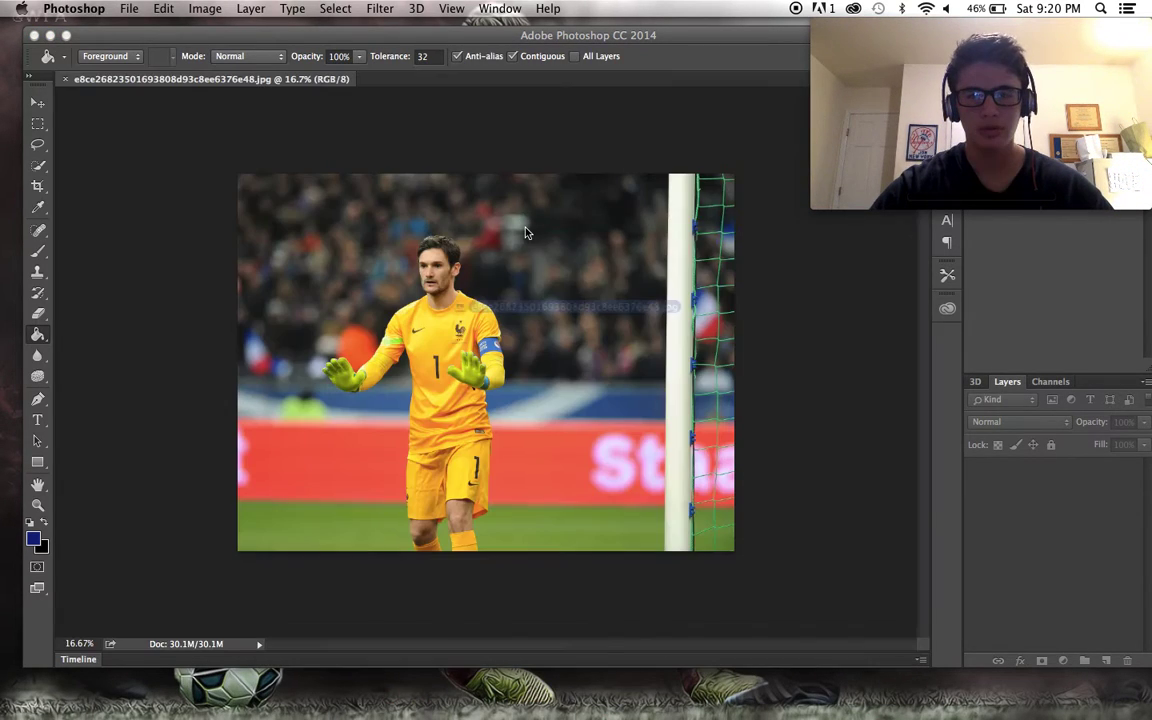
Crop the photo's right side to cut away the goal net.
scroll(515, 265, "up", 5)
scroll(518, 270, "up", 5)
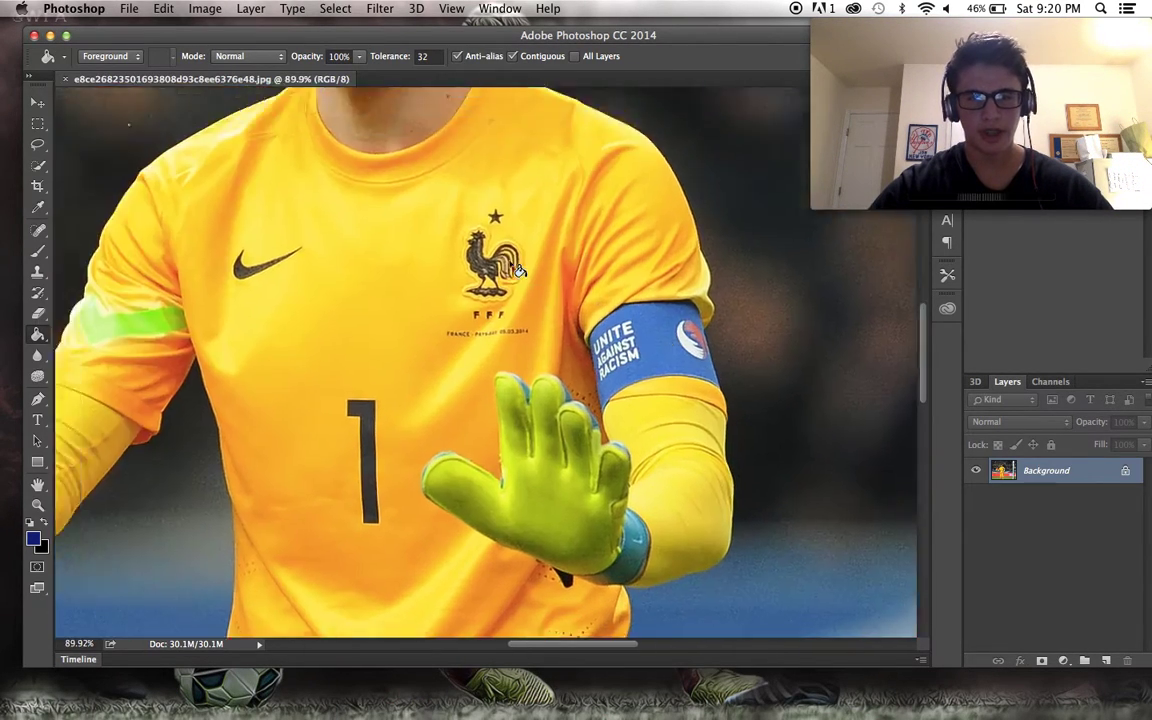
scroll(518, 270, "down", 6)
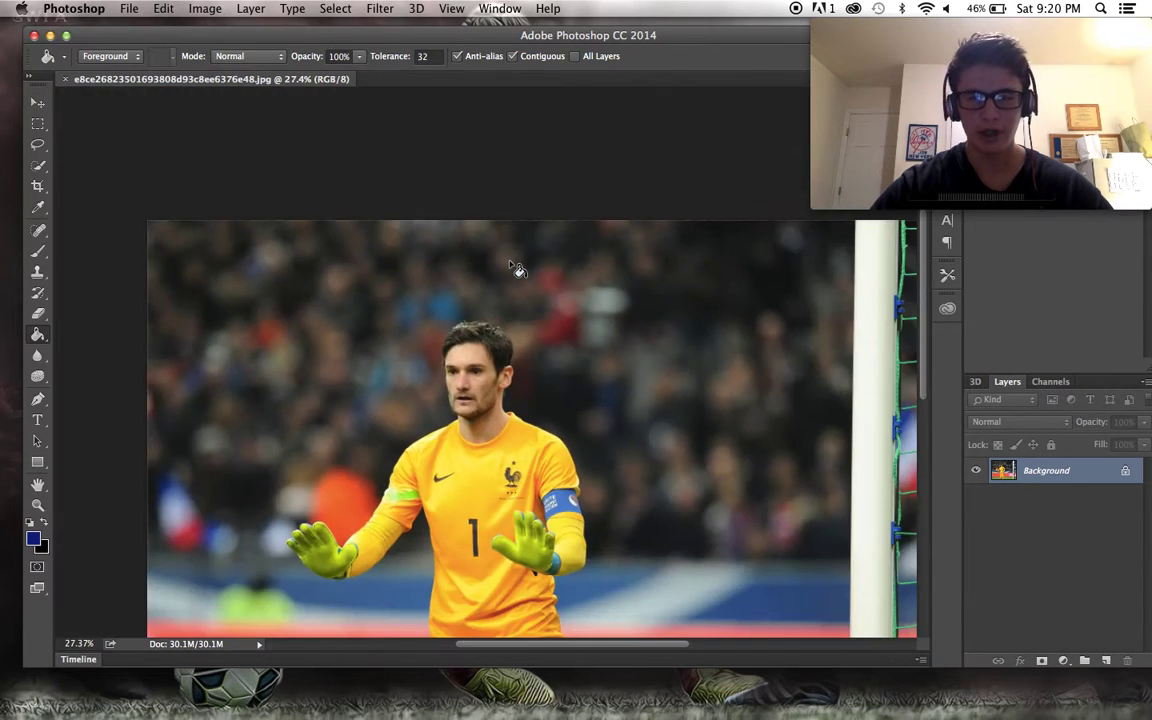
scroll(518, 270, "up", 1)
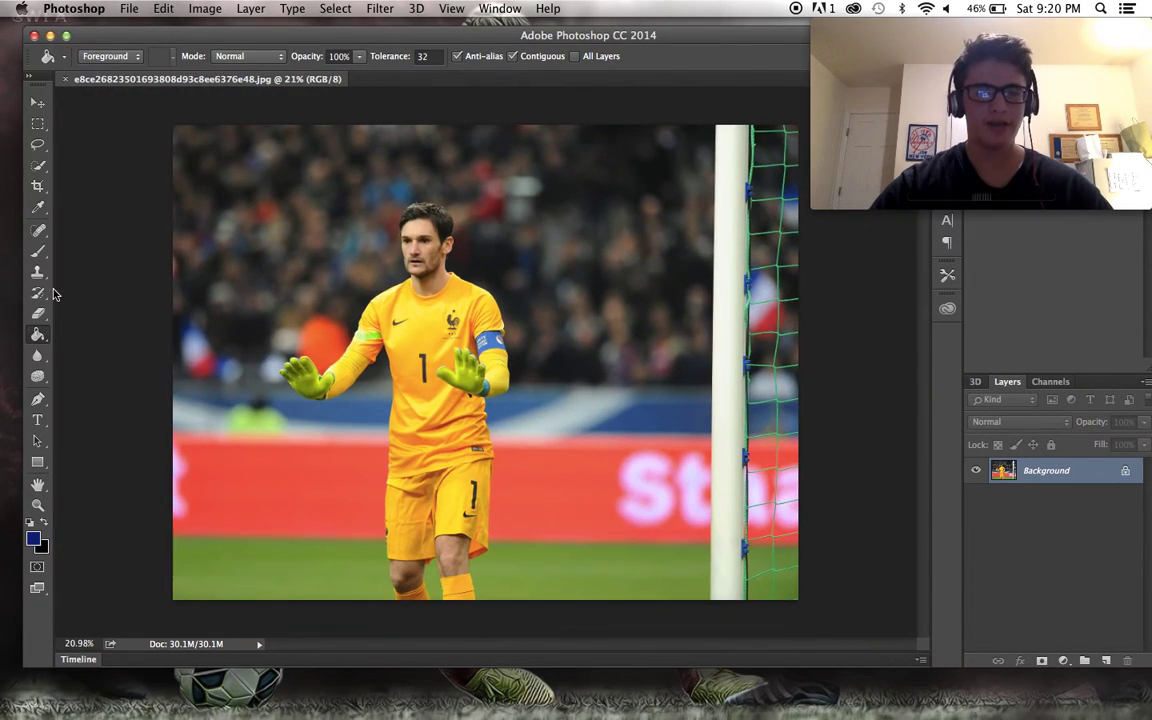
left_click(37, 186)
left_click(503, 222)
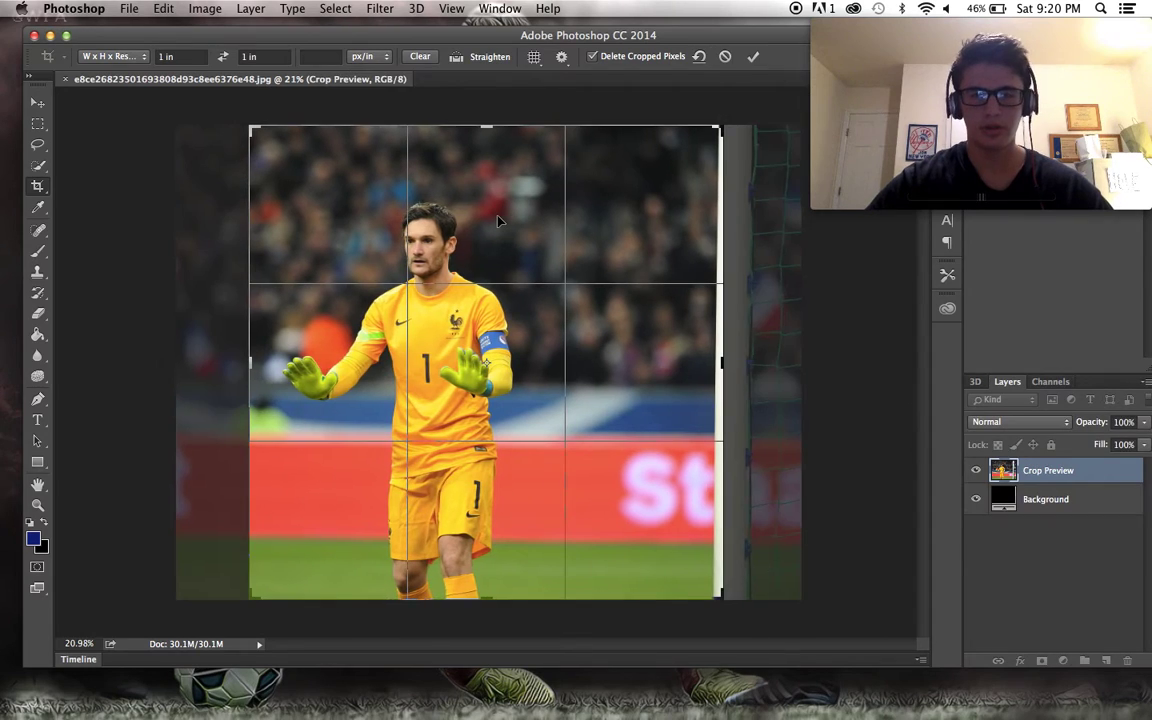
key("Return")
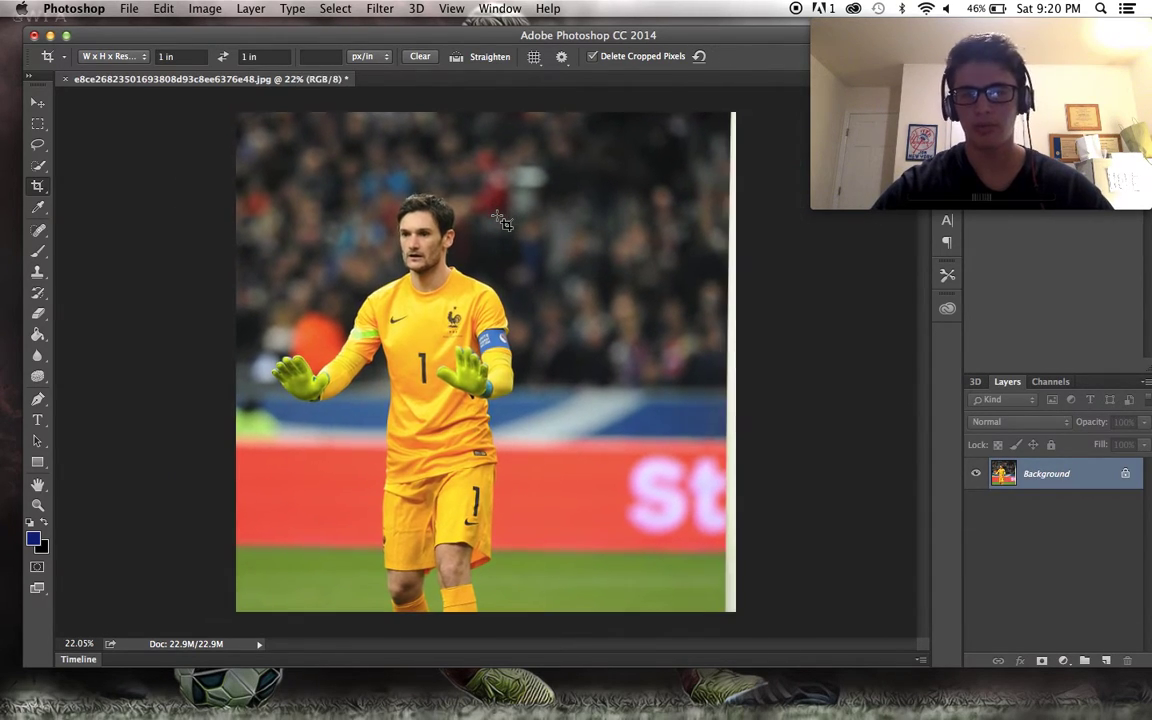
Open Topaz Adjust 5 on the cropped photo and cancel without changes.
left_click(380, 8)
mouse_move(500, 381)
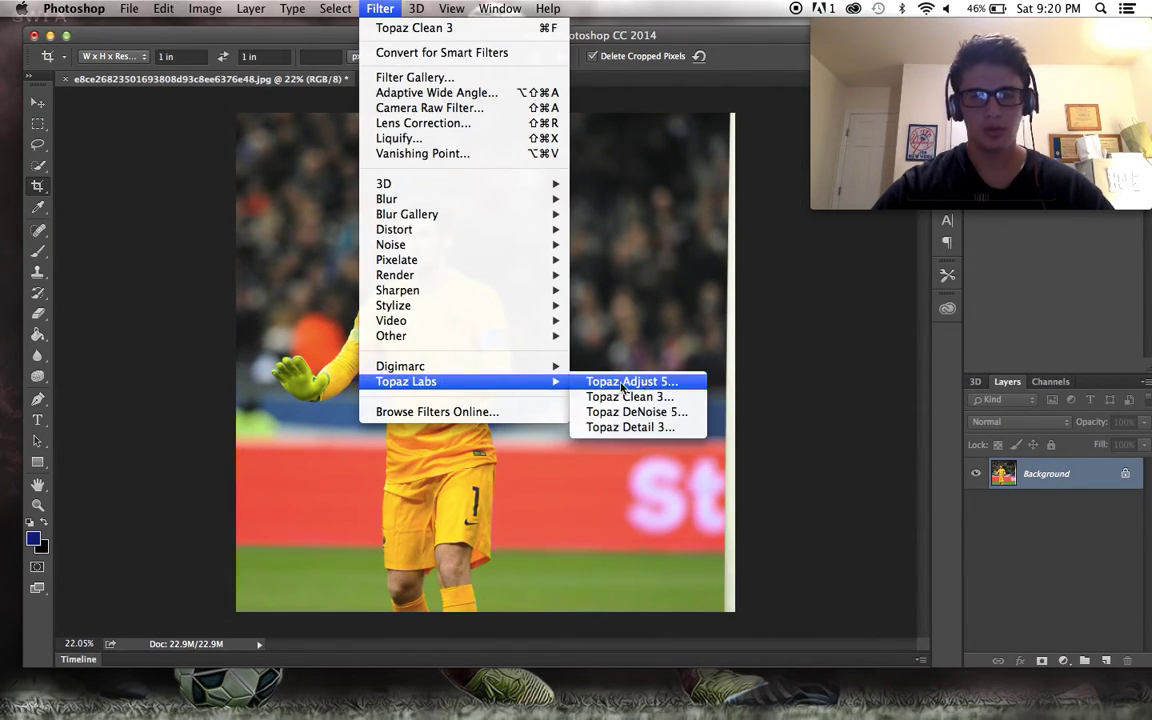
left_click(632, 381)
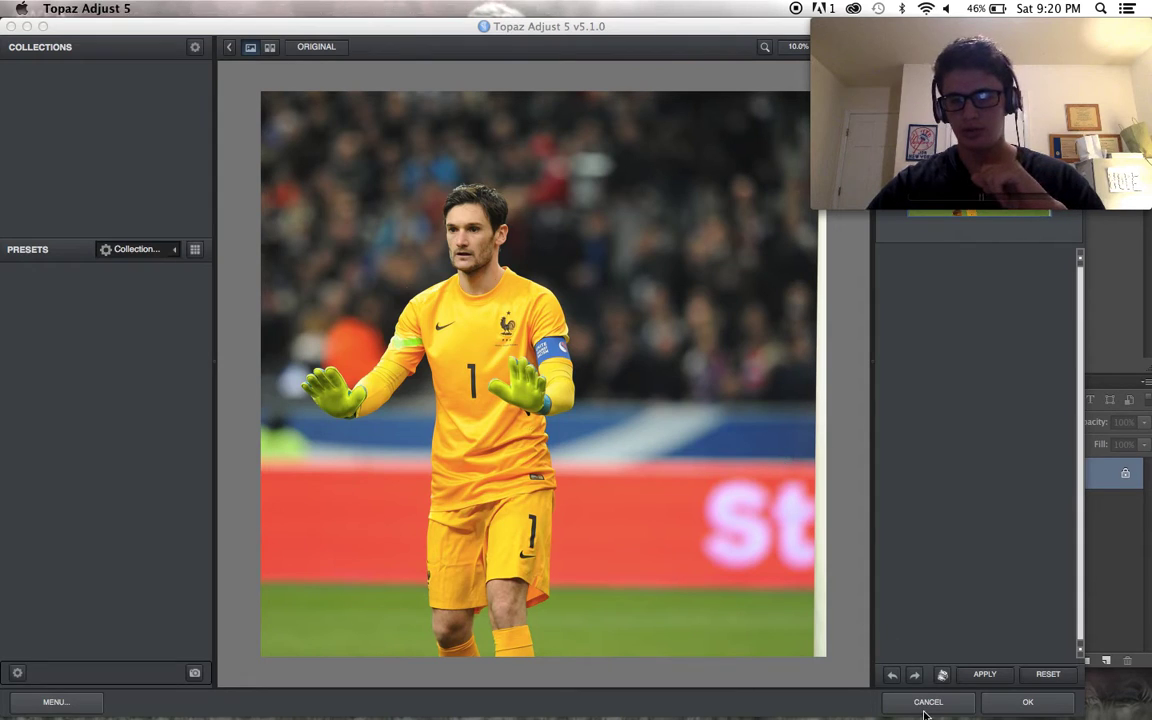
left_click(927, 702)
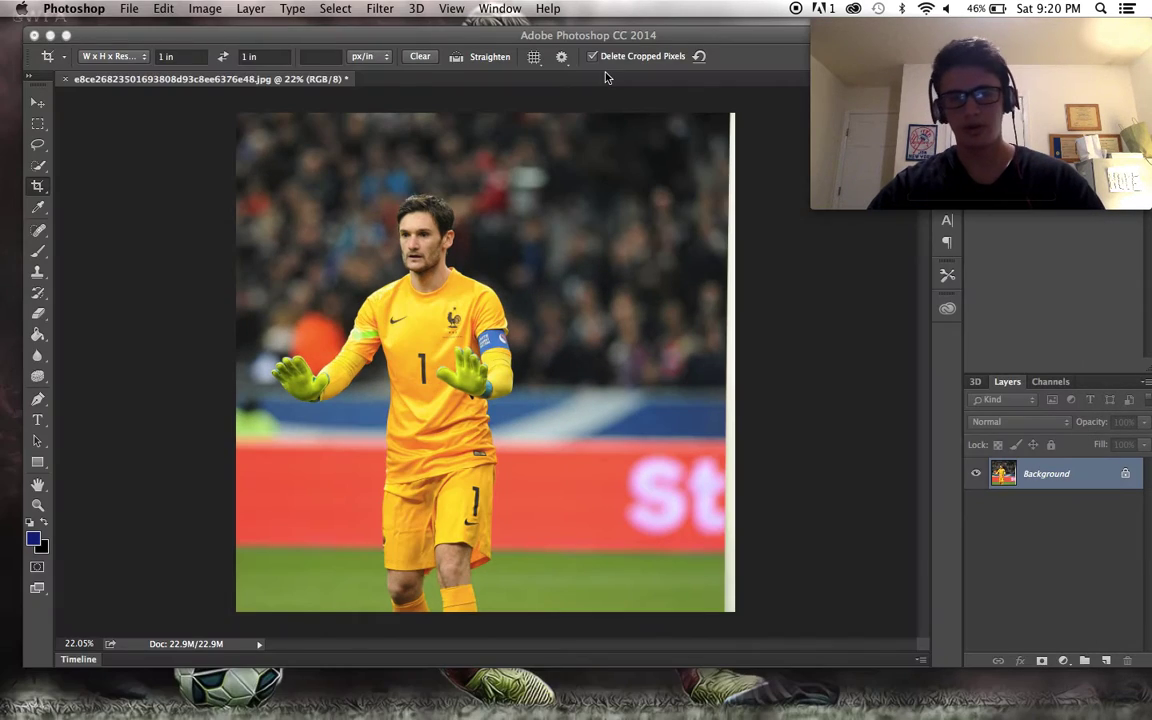
left_click(380, 8)
mouse_move(476, 383)
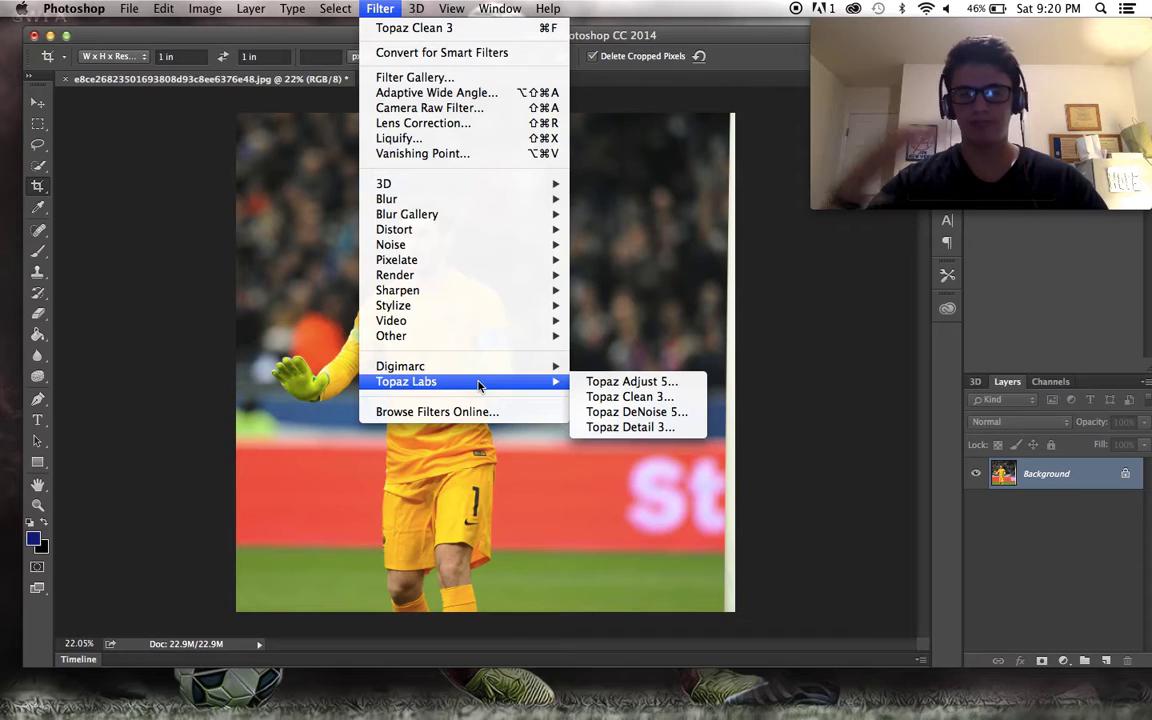
Apply Topaz DeNoise 5 with Overall Strength raised to 0.23 on the France-kit photo.
left_click(605, 411)
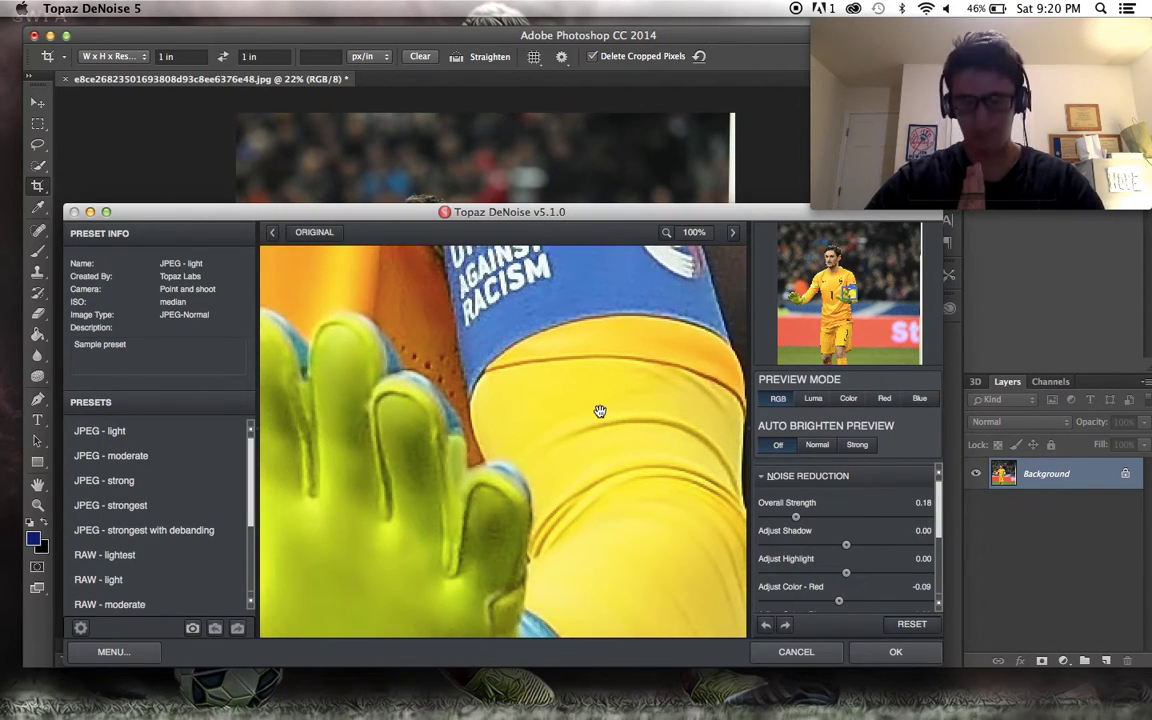
left_click_drag(845, 300, 848, 270)
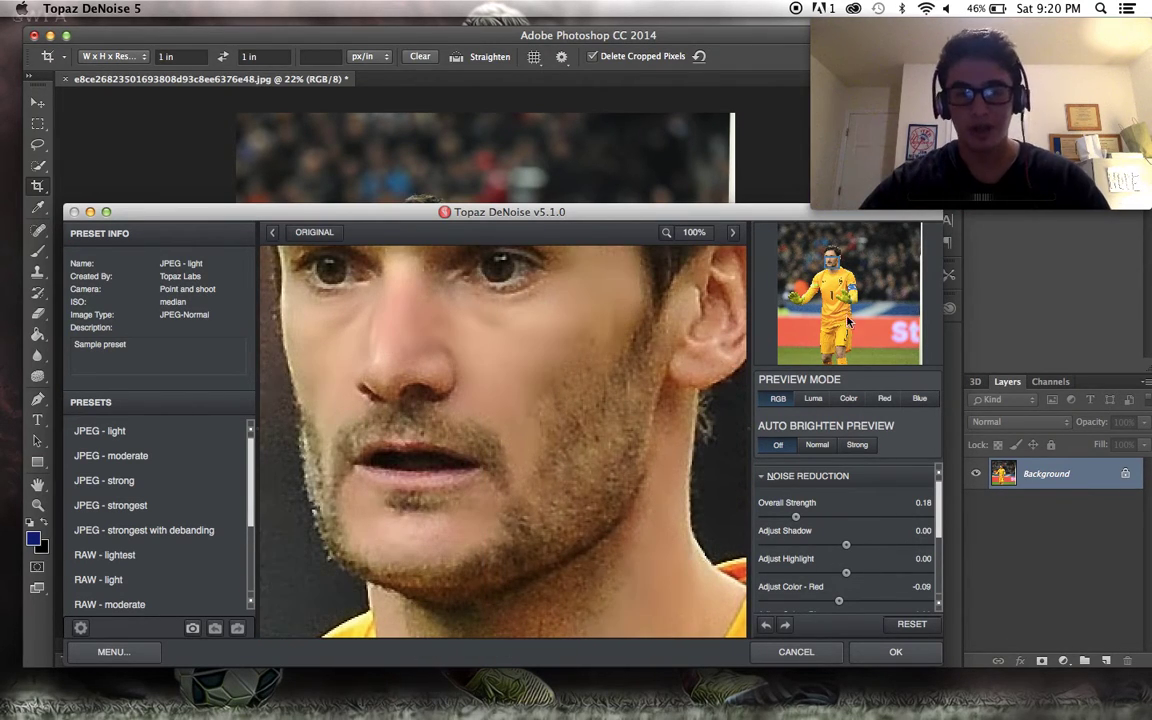
left_click_drag(797, 518, 803, 517)
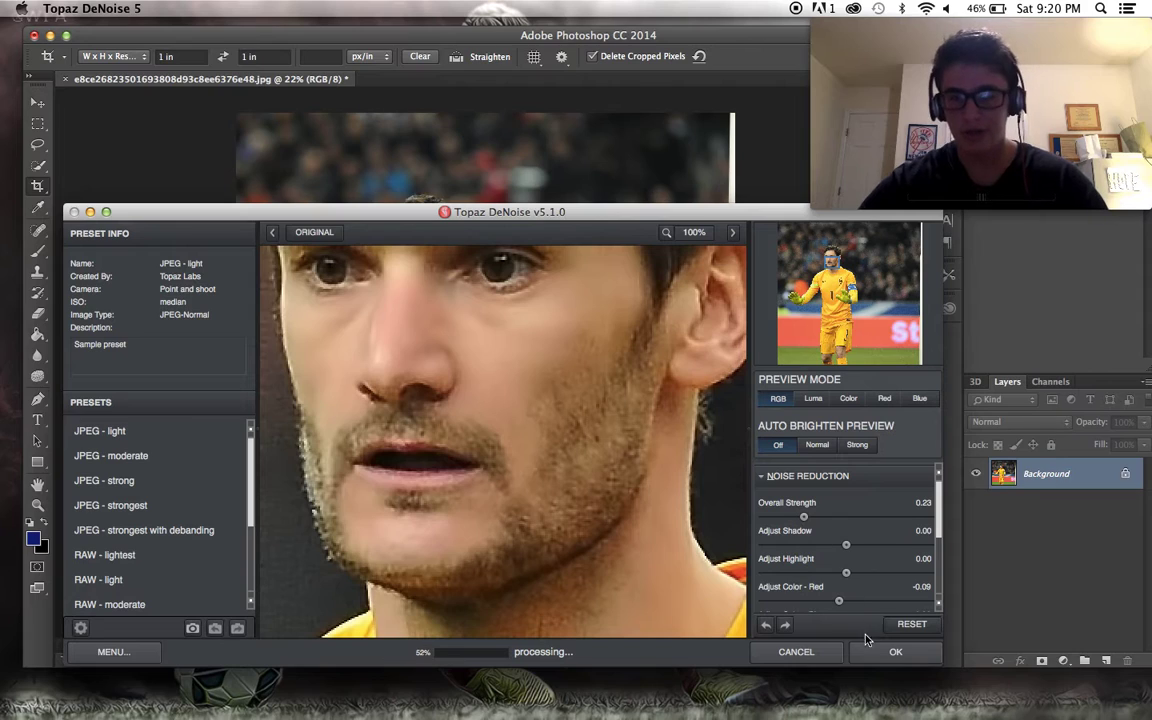
left_click(890, 652)
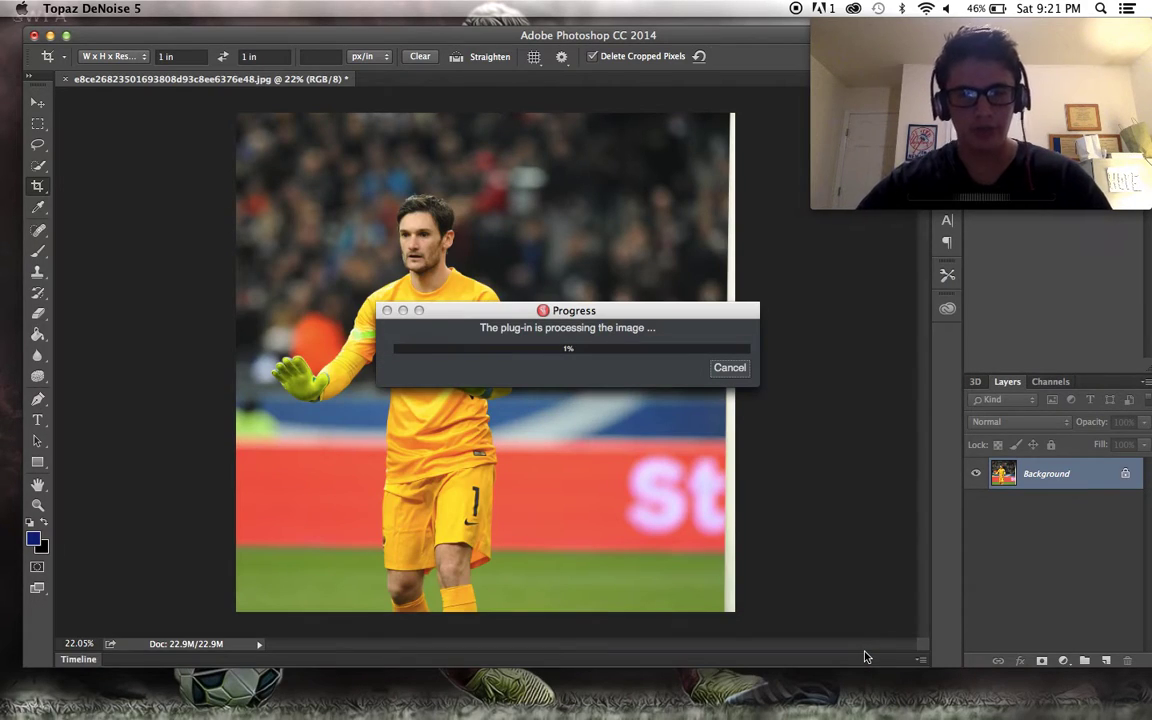
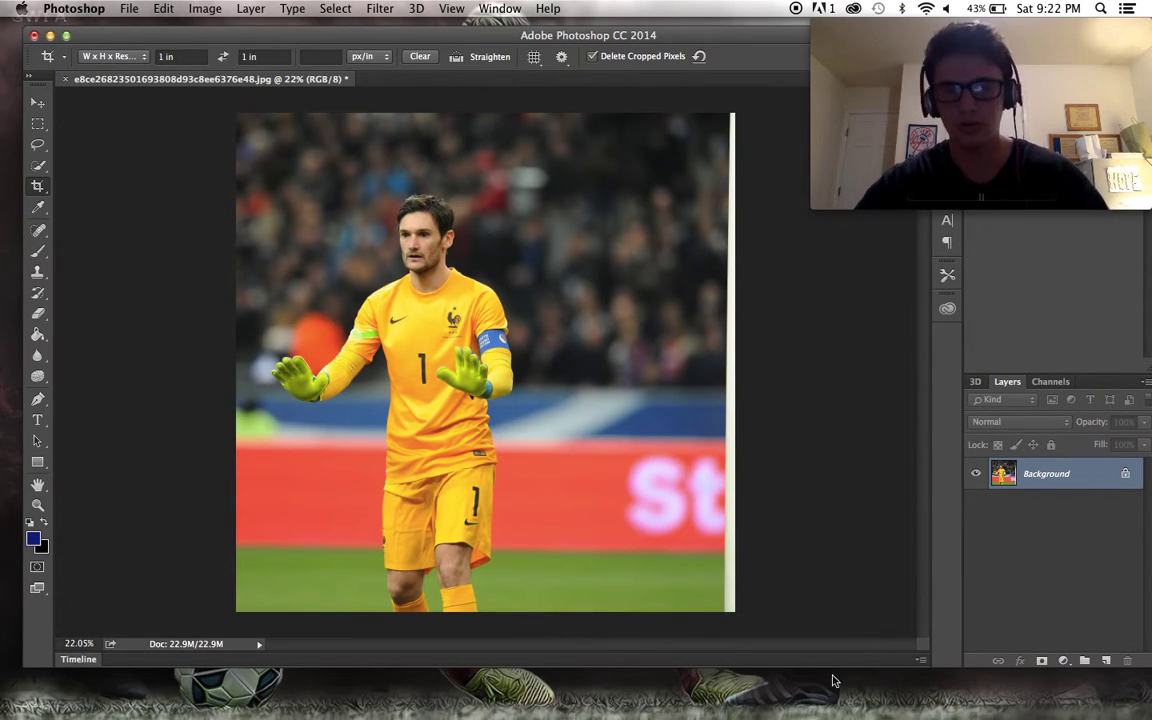
Launch Topaz Adjust 5 on the goalkeeper photo and preview the HDR Collection's Dynamic Pop preset.
left_click(380, 8)
mouse_move(509, 381)
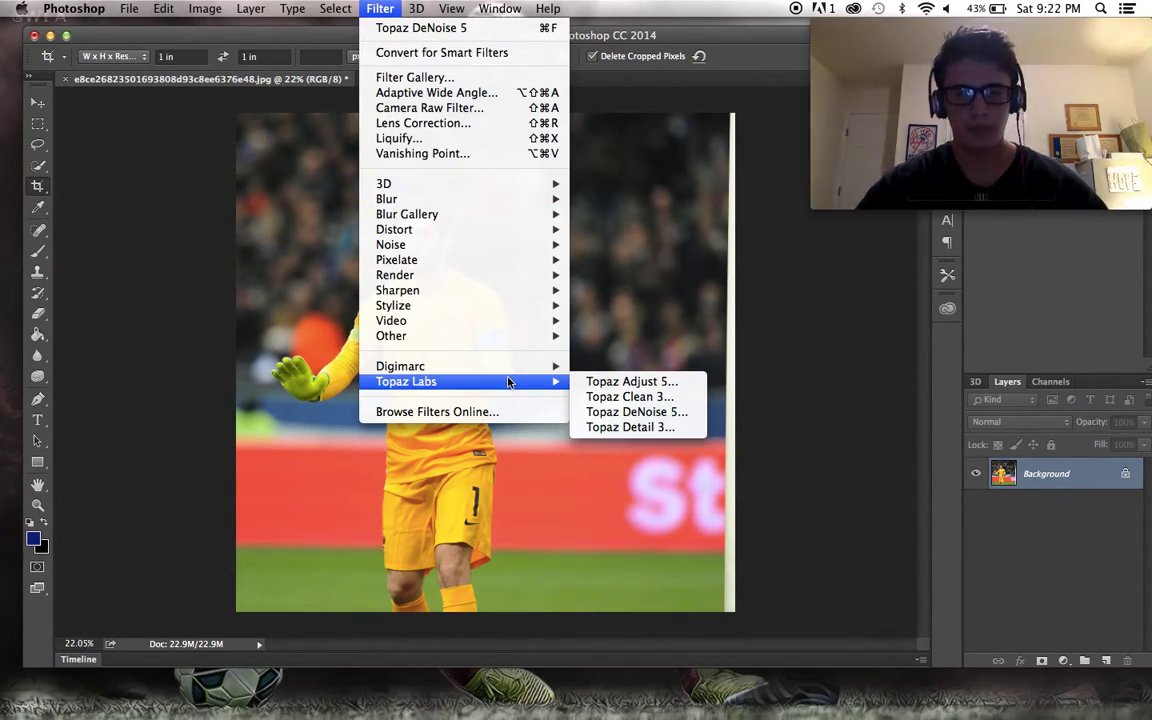
left_click(650, 388)
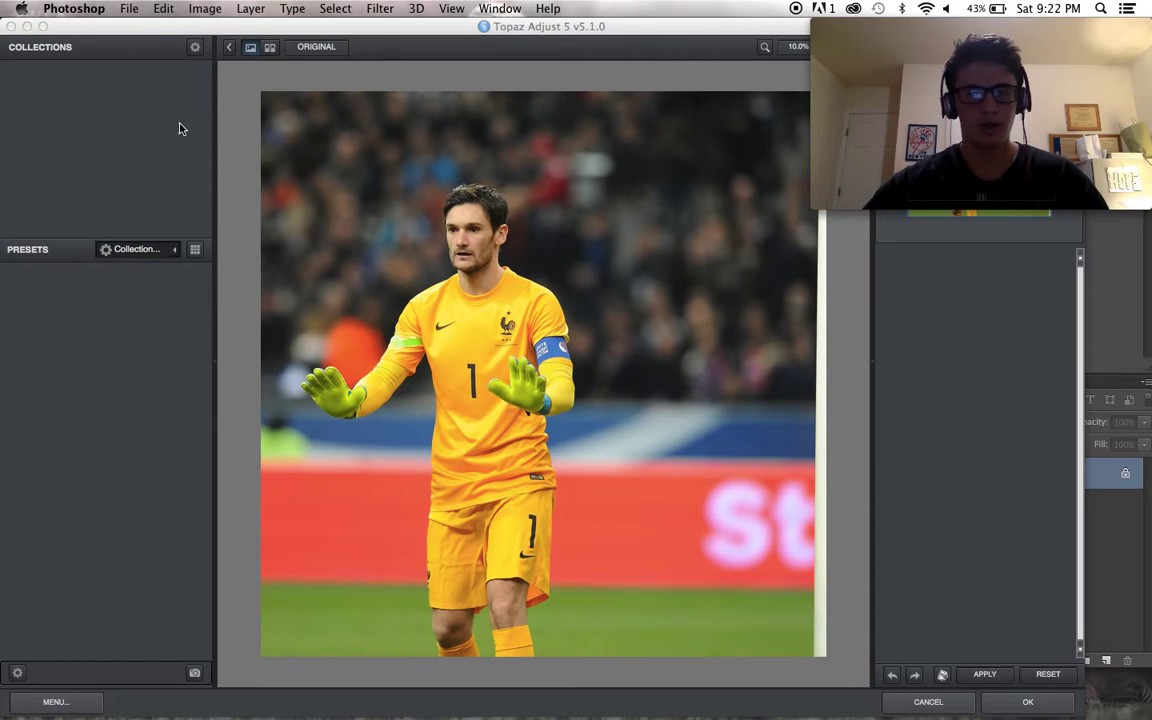
left_click(114, 133)
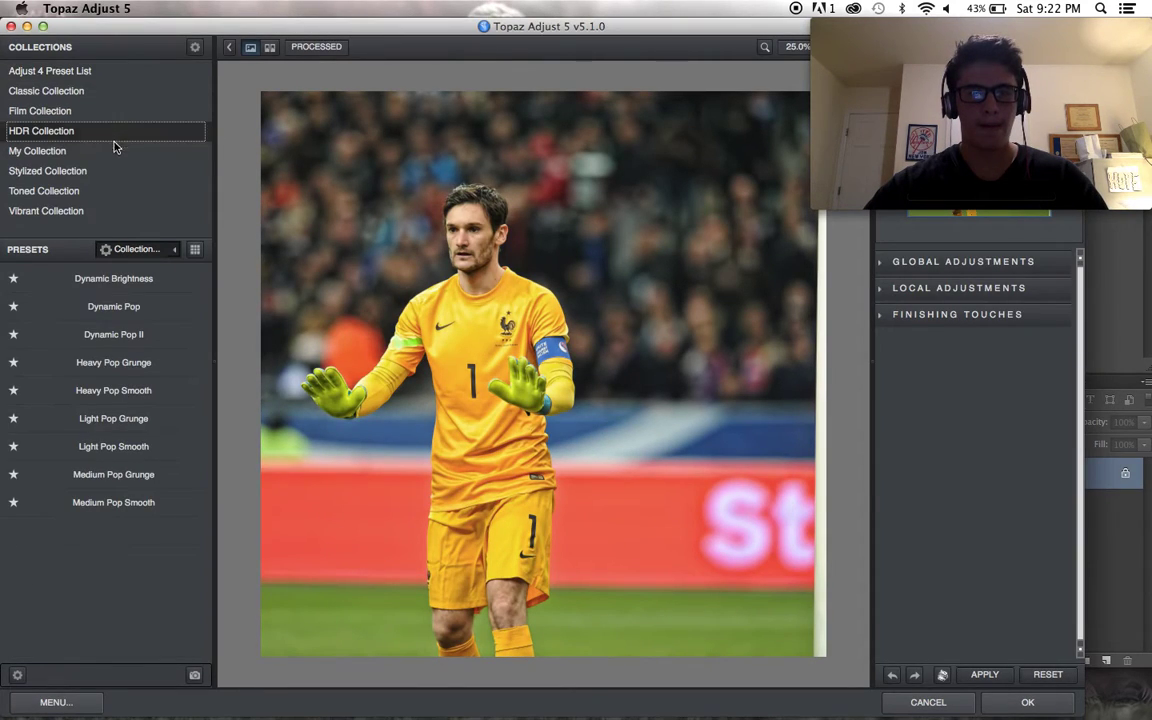
left_click(127, 310)
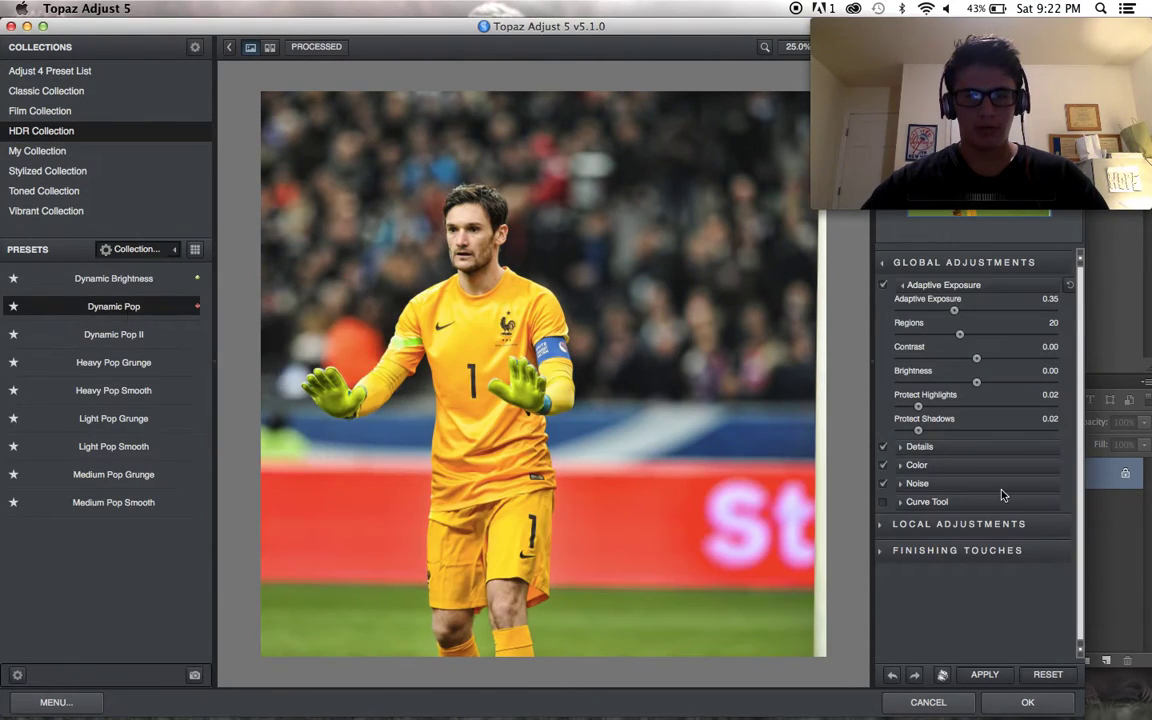
left_click(984, 675)
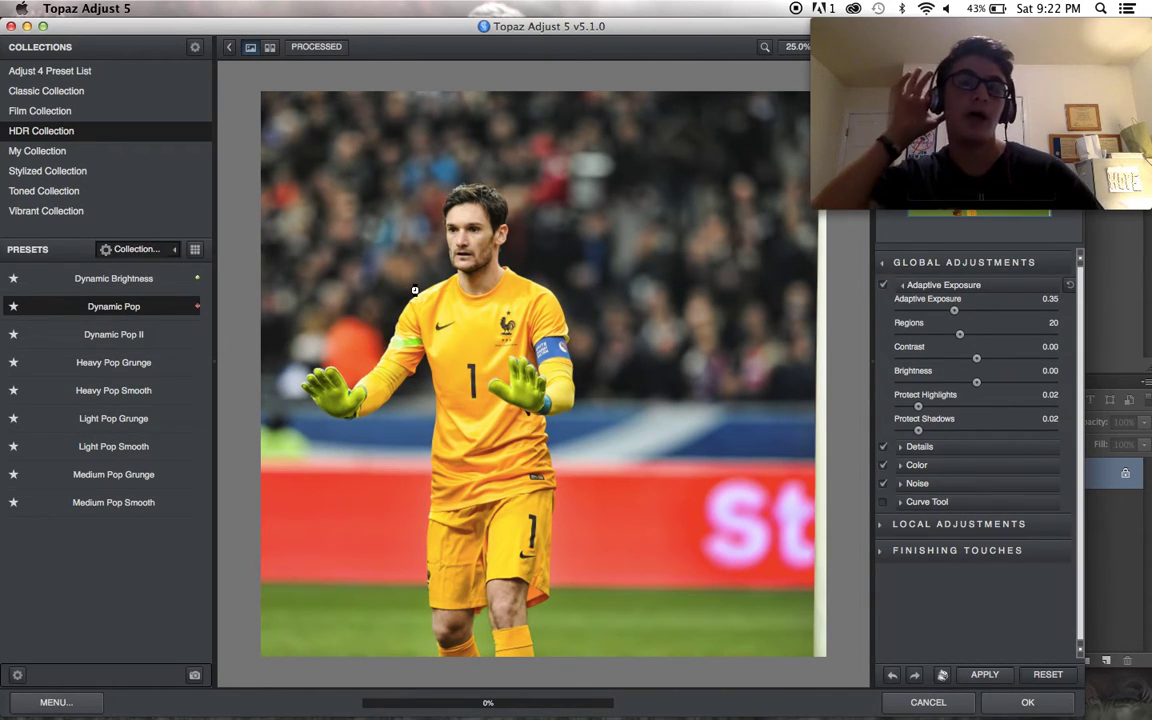
key("XF86AudioLowerVolume")
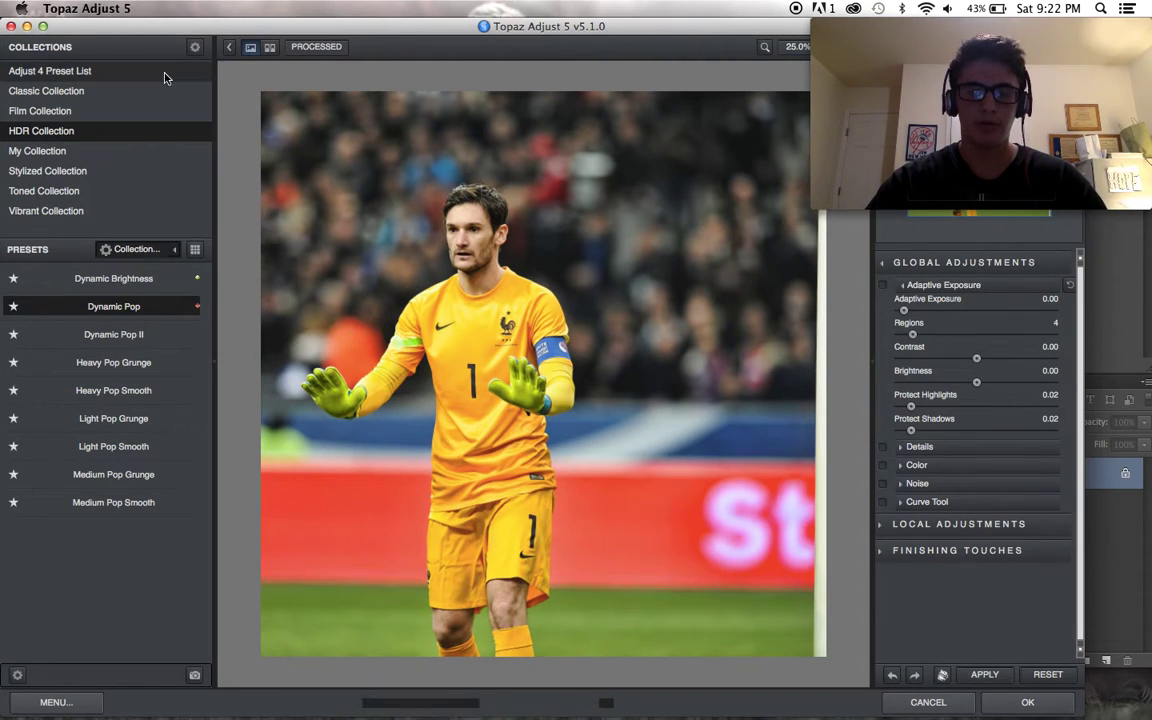
Apply the Psychedelic preset from the Adjust 4 Preset List.
left_click(97, 70)
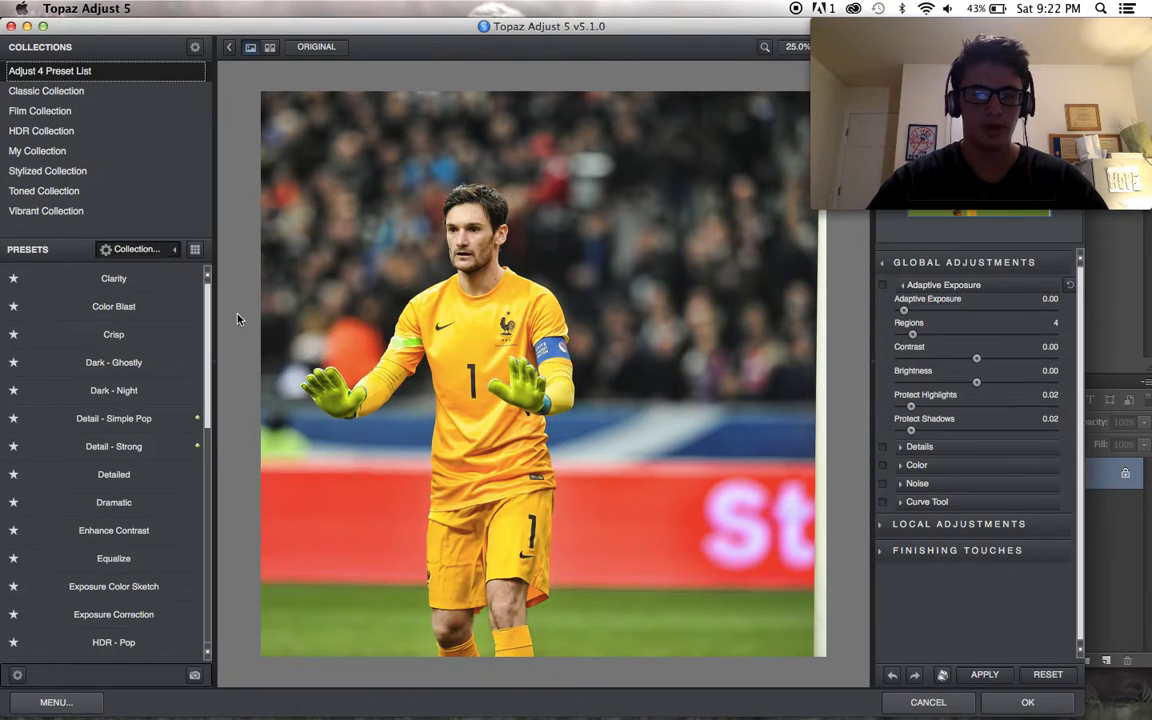
key("Tab")
left_click(18, 46)
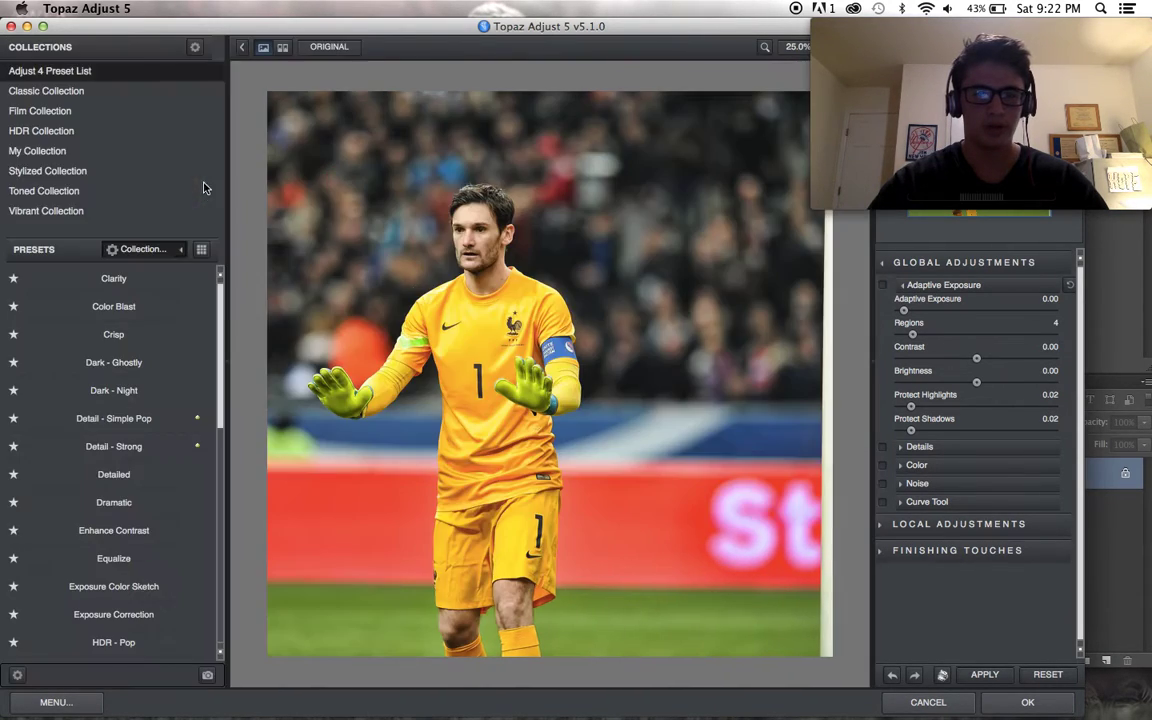
left_click_drag(222, 344, 221, 495)
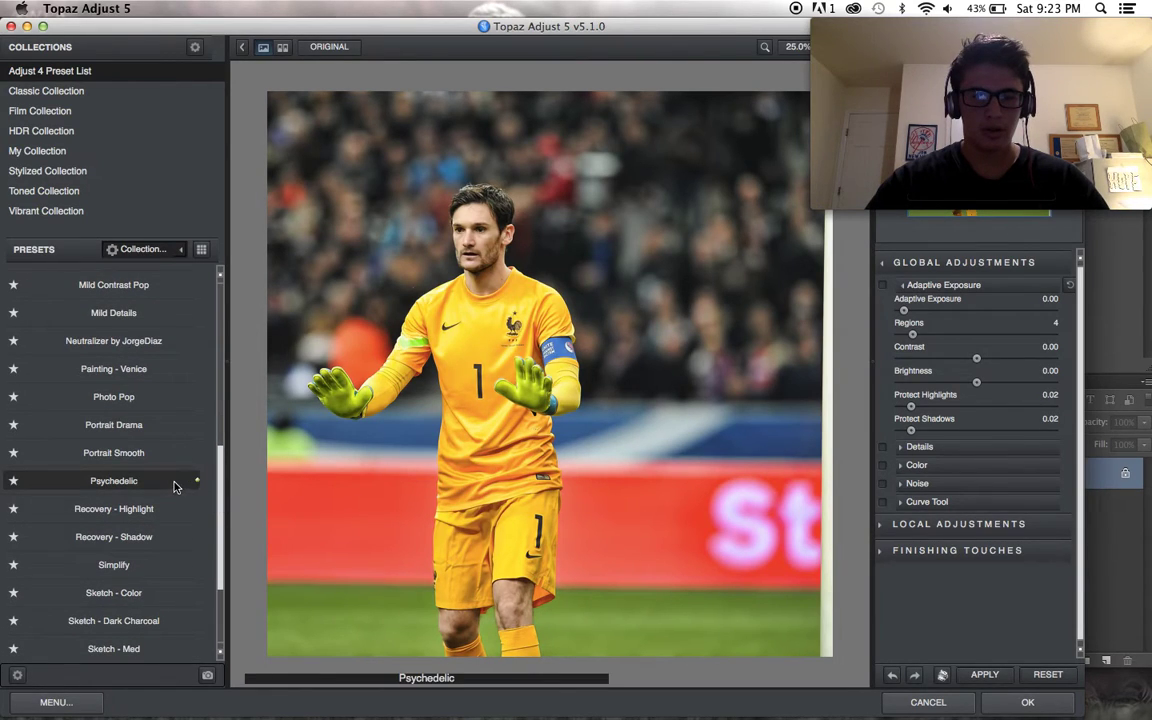
left_click(174, 484)
Fade the Psychedelic effect with about 0.82 overall transparency and apply it to the photo.
left_click(956, 552)
scroll(958, 565, "down", 2)
left_click(962, 580)
left_click(1015, 607)
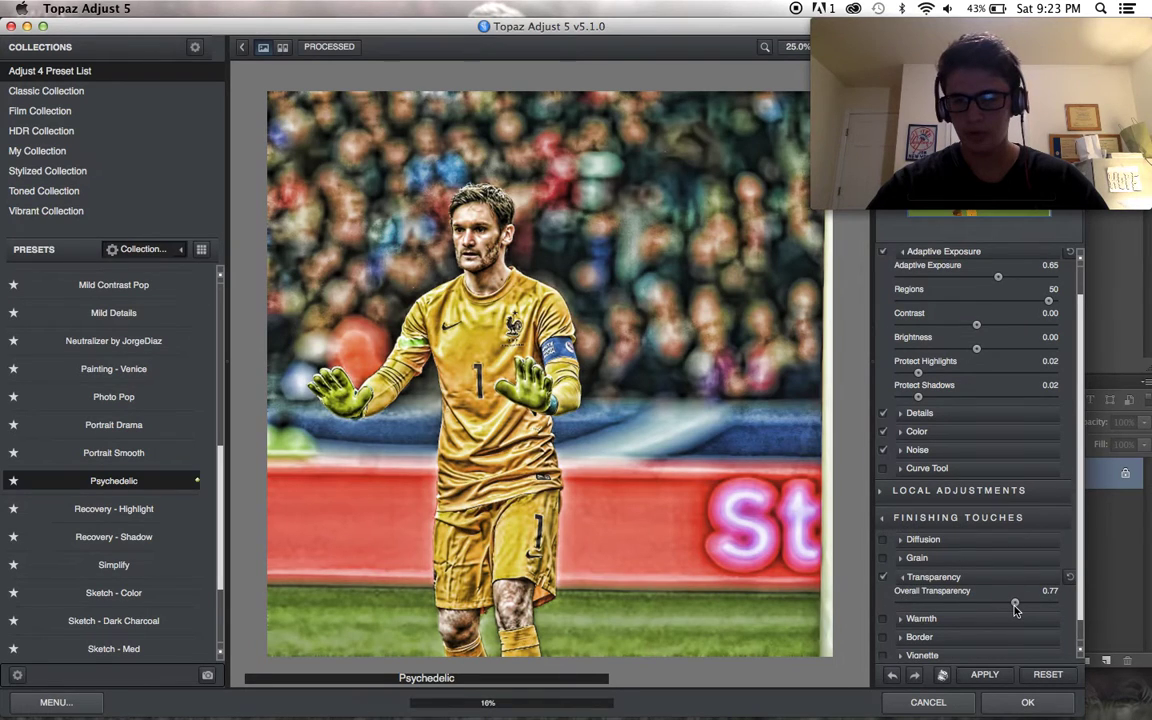
left_click_drag(1015, 608, 1020, 610)
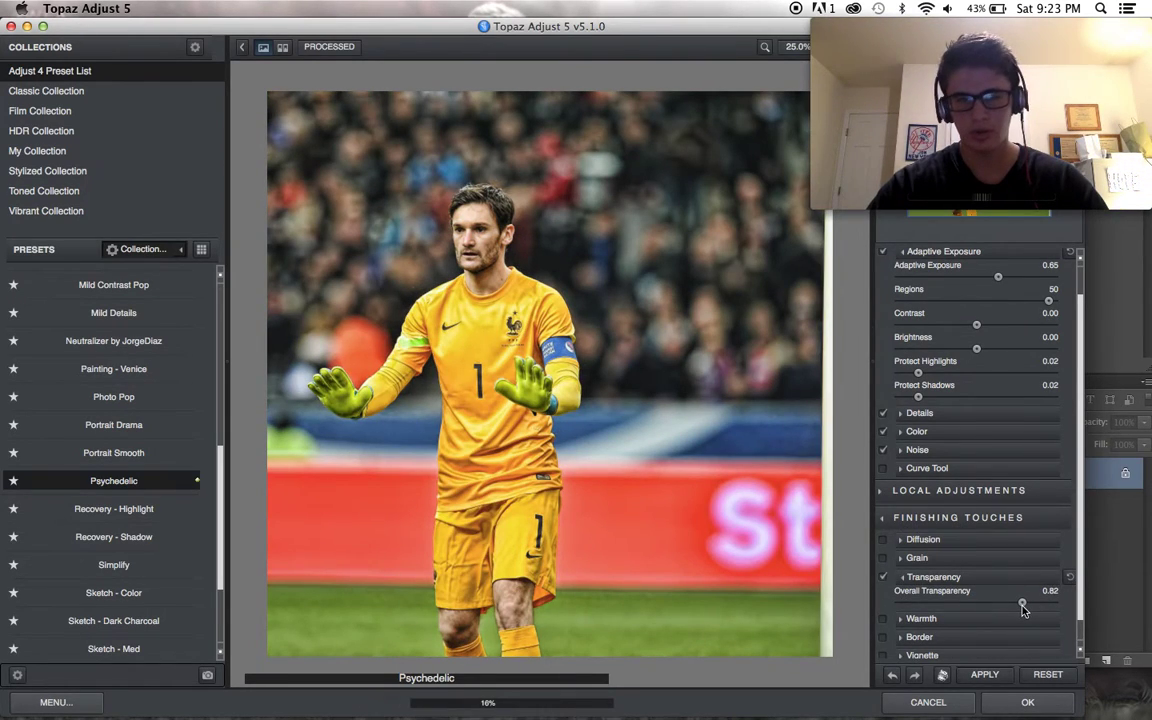
left_click(1035, 704)
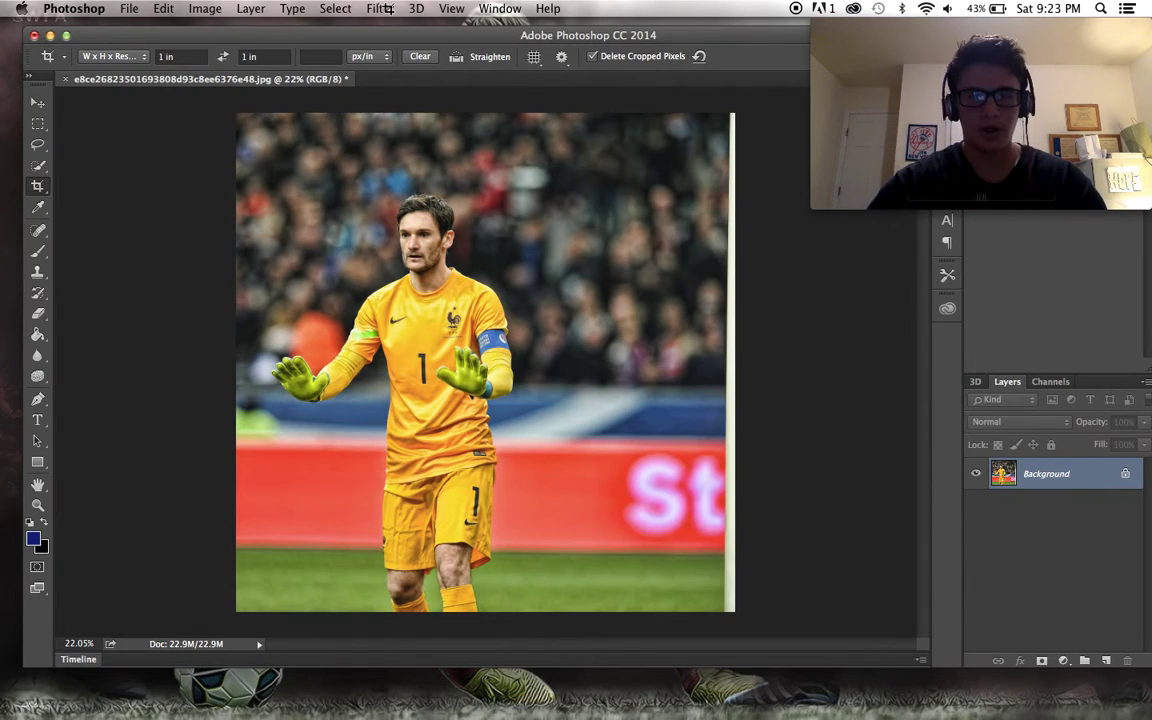
left_click(366, 8)
Apply Topaz Clean 3's Stylized Edges look (strength 3, radius 8, edge accent 3) after checking the face.
mouse_move(470, 381)
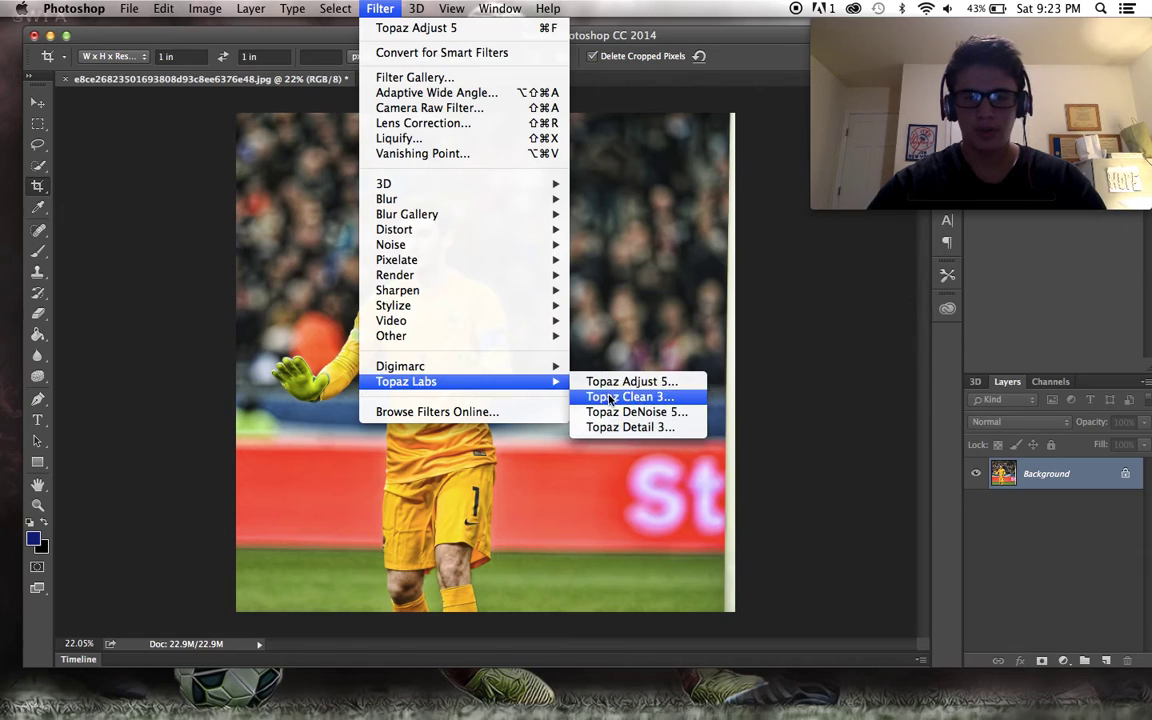
left_click(623, 397)
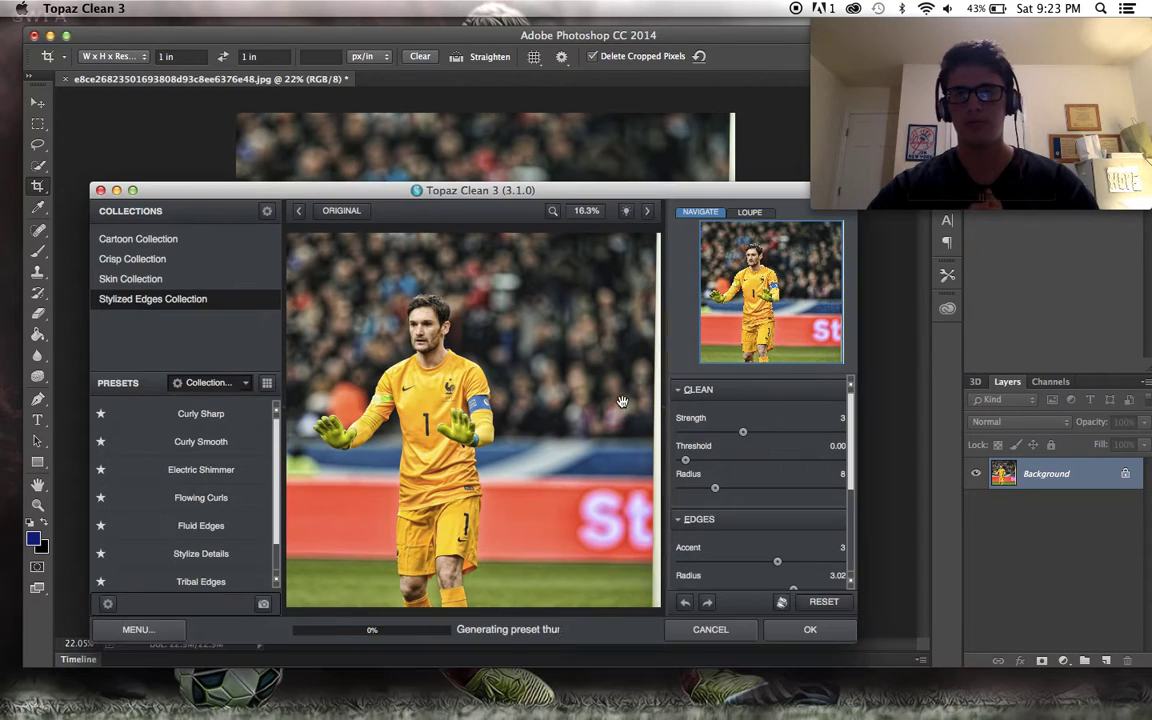
left_click_drag(765, 290, 752, 258)
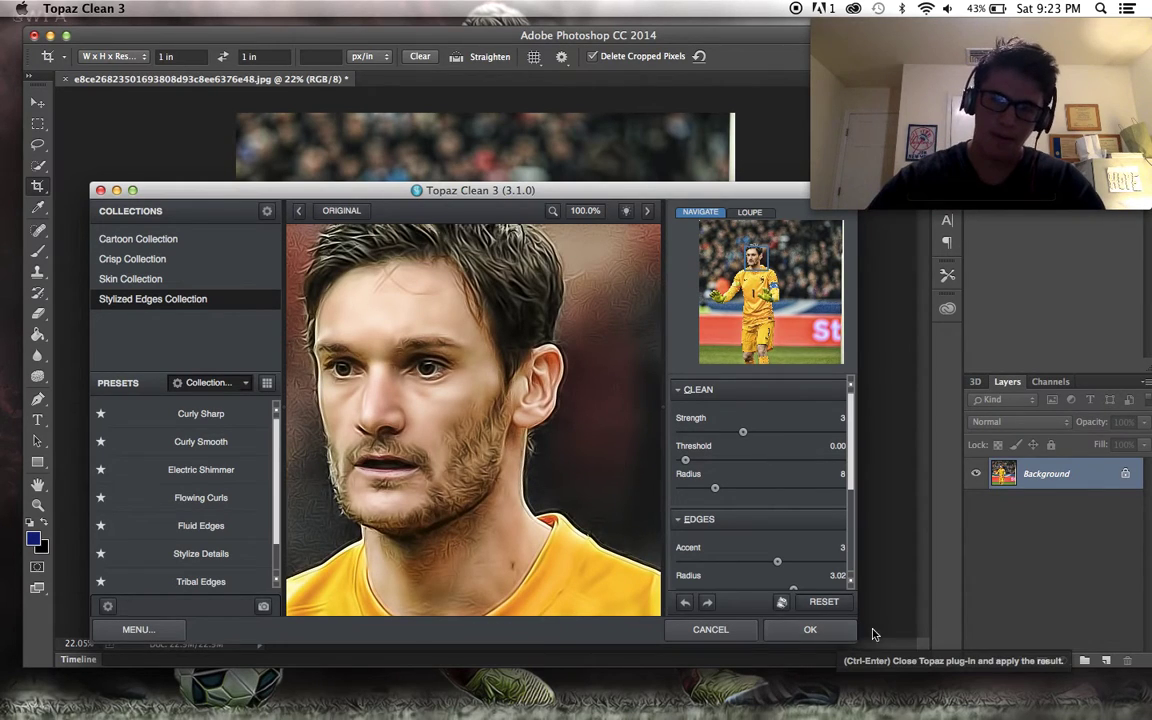
left_click(828, 636)
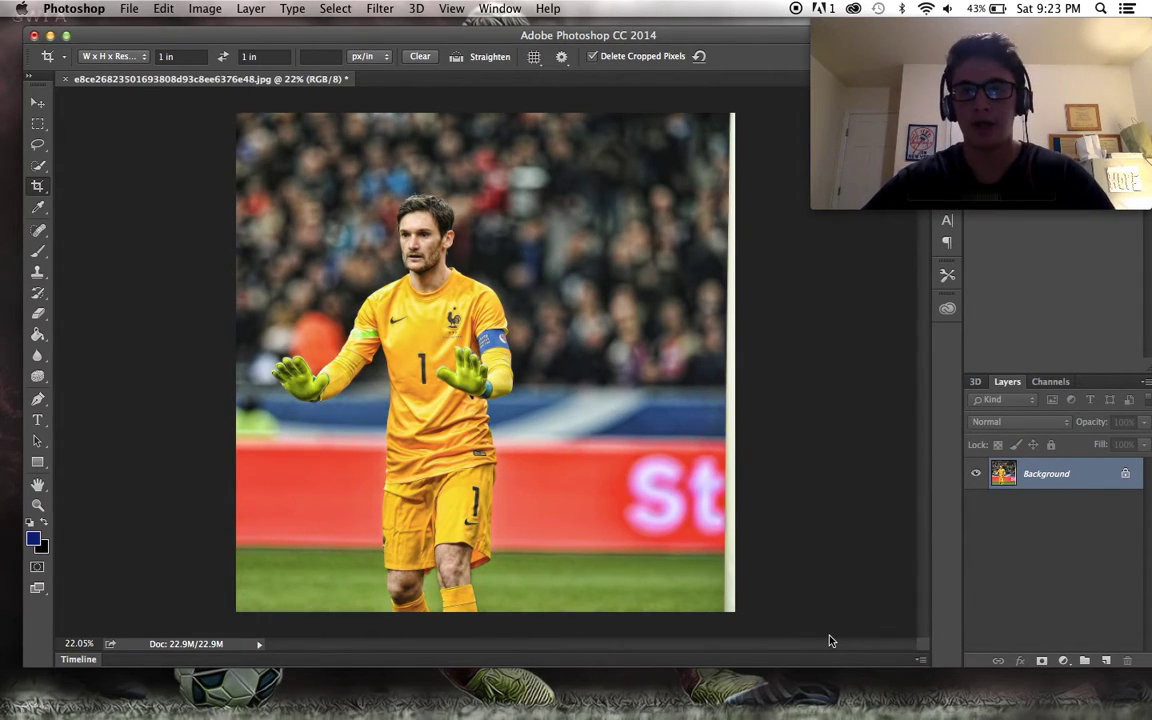
Convert the goalkeeper photo to black and white with Image > Adjustments > Black & White.
scroll(697, 535, "up", 1)
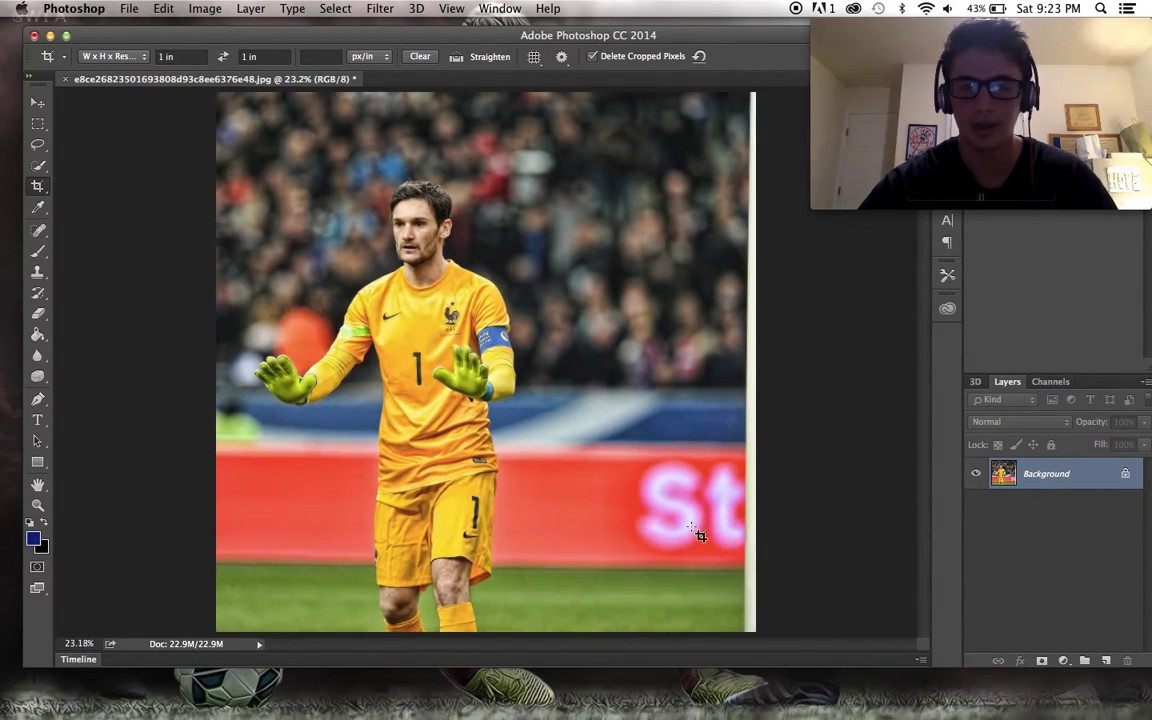
scroll(697, 535, "down", 2)
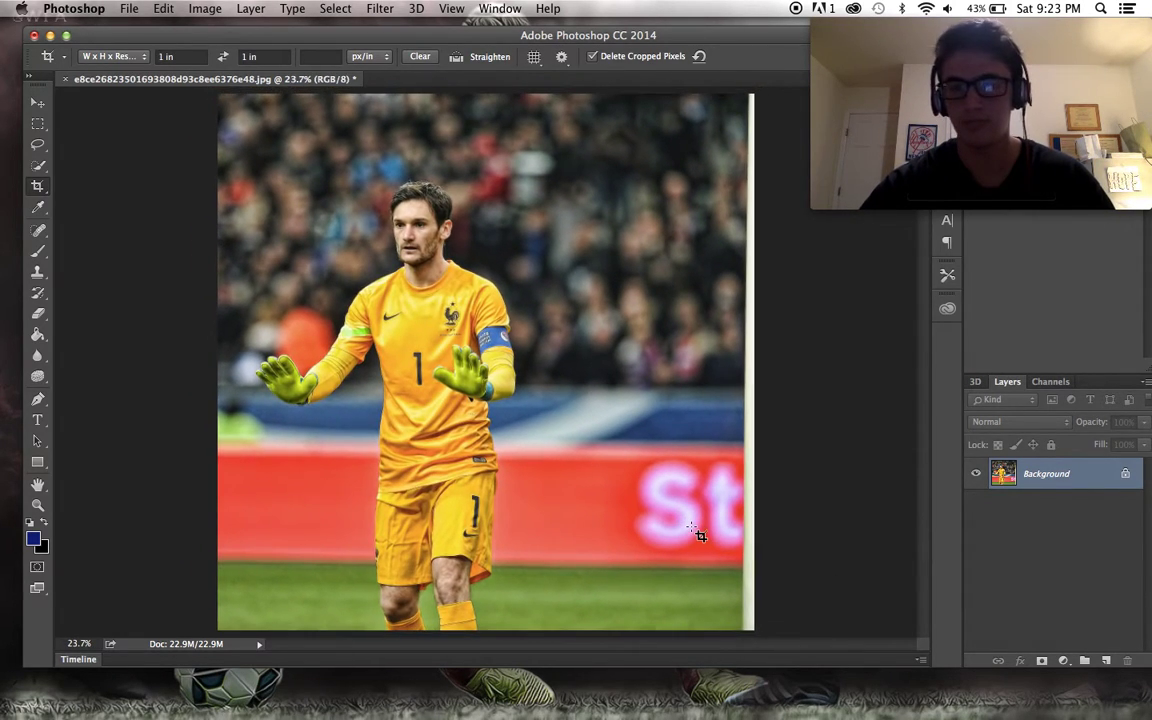
scroll(550, 440, "up", 1)
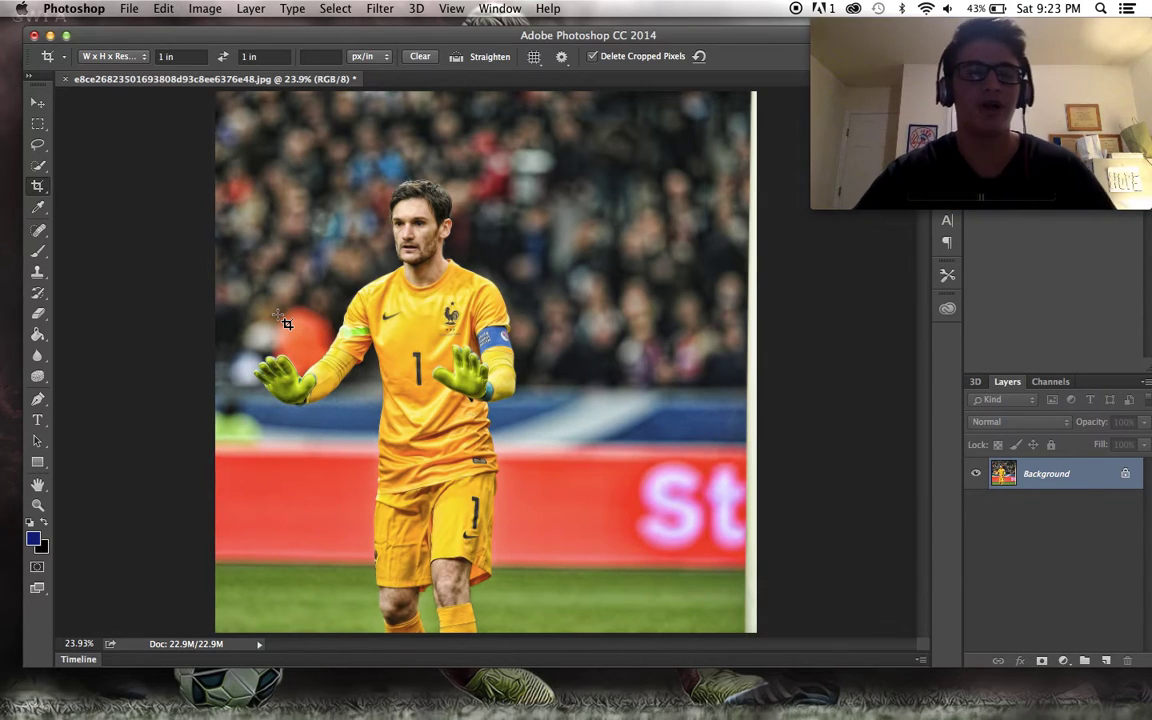
left_click(210, 8)
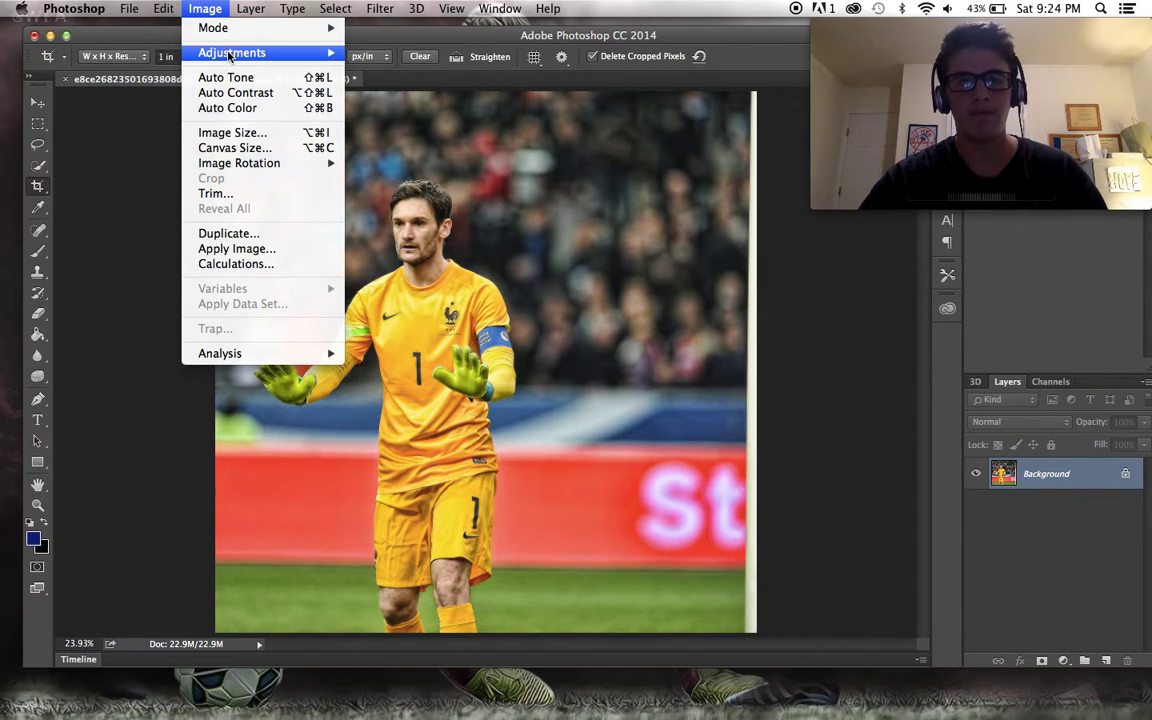
mouse_move(238, 52)
left_click(428, 168)
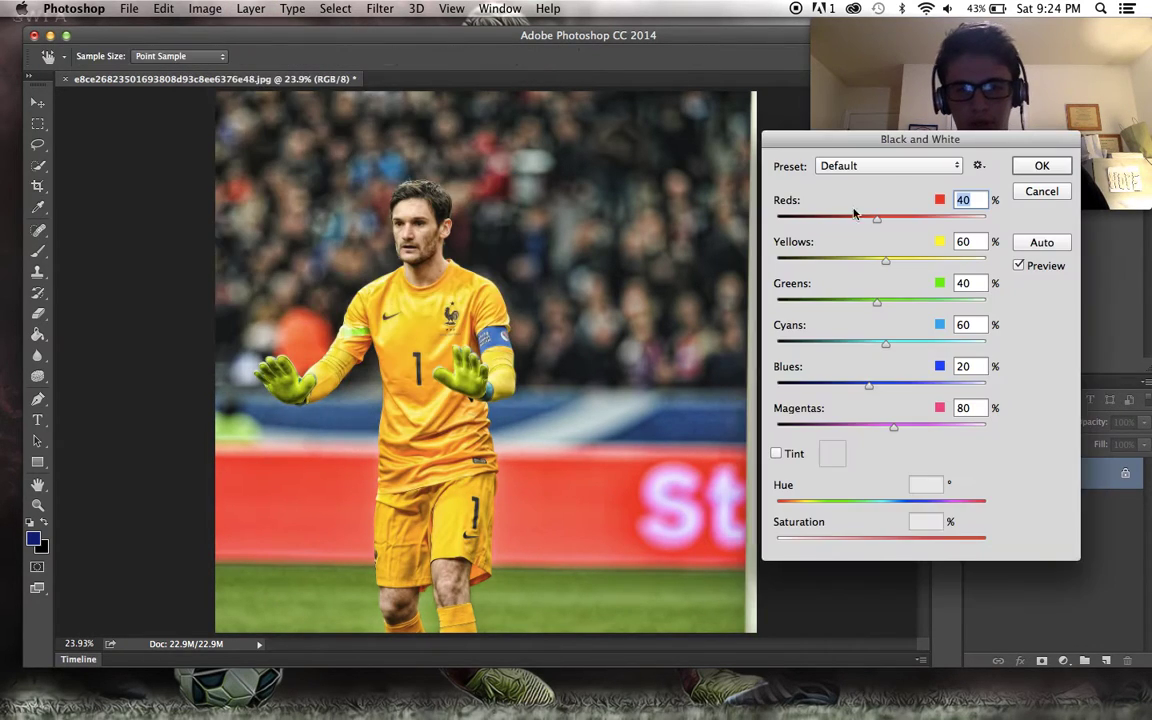
left_click(1038, 163)
Fill a new layer with blue and set it to Soft Light at 43% opacity.
left_click(1107, 659)
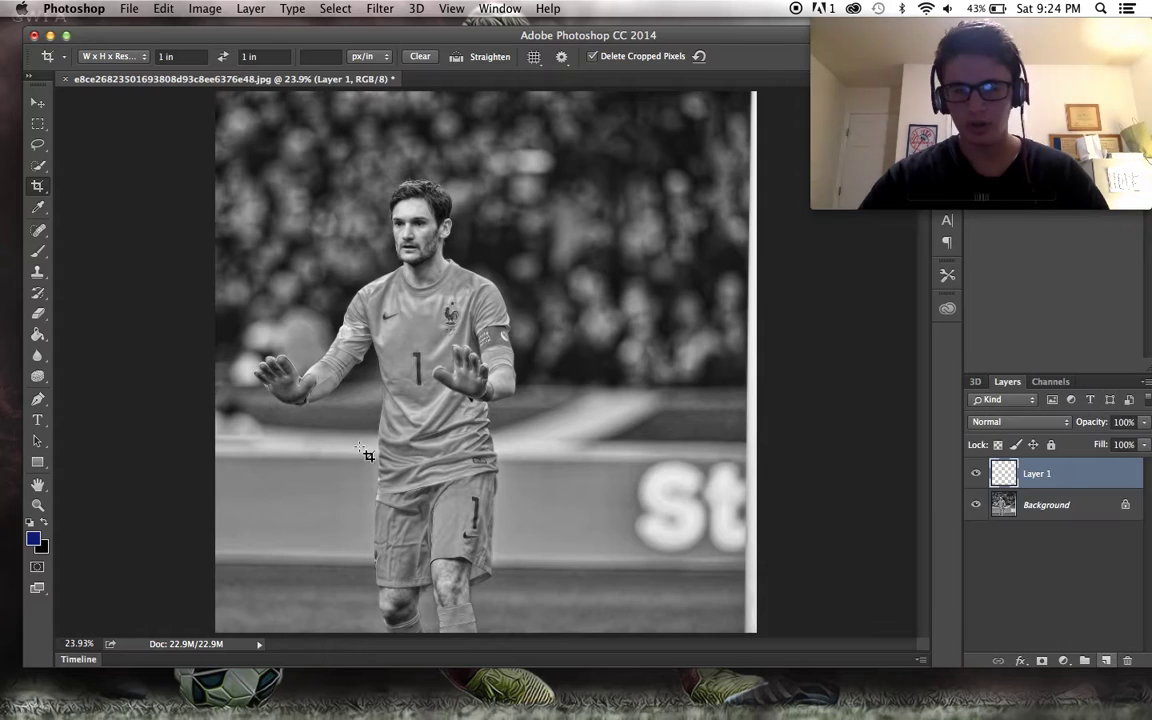
key("g")
left_click(470, 318)
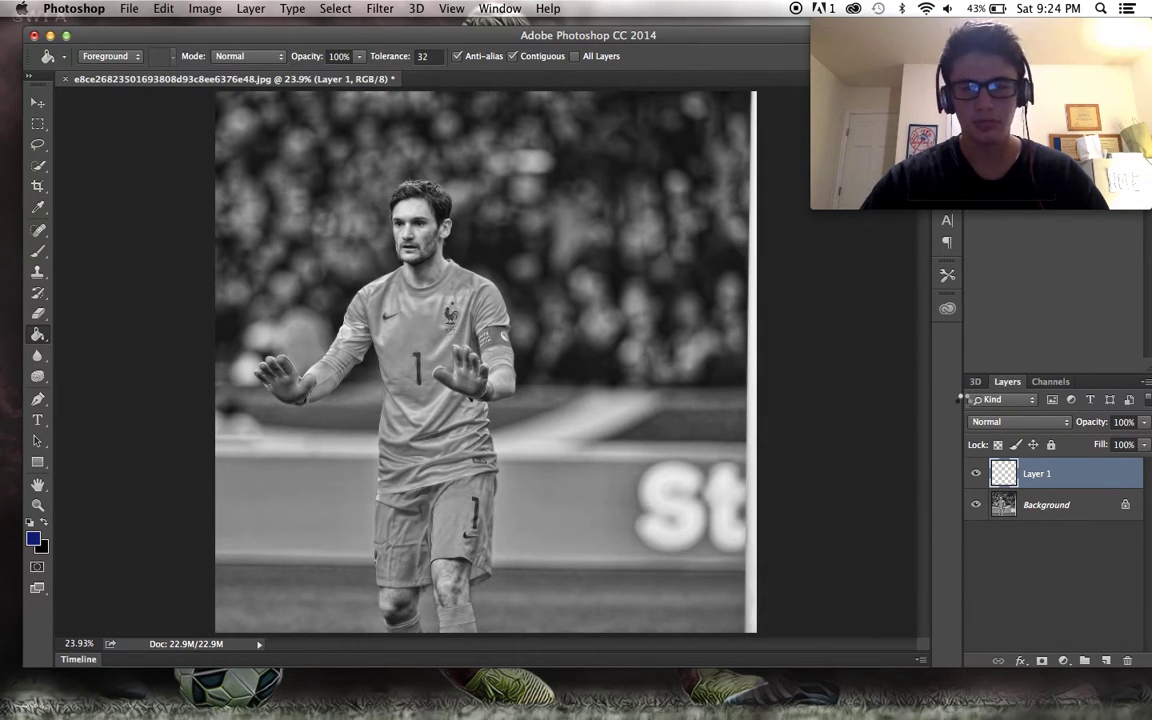
left_click(1006, 425)
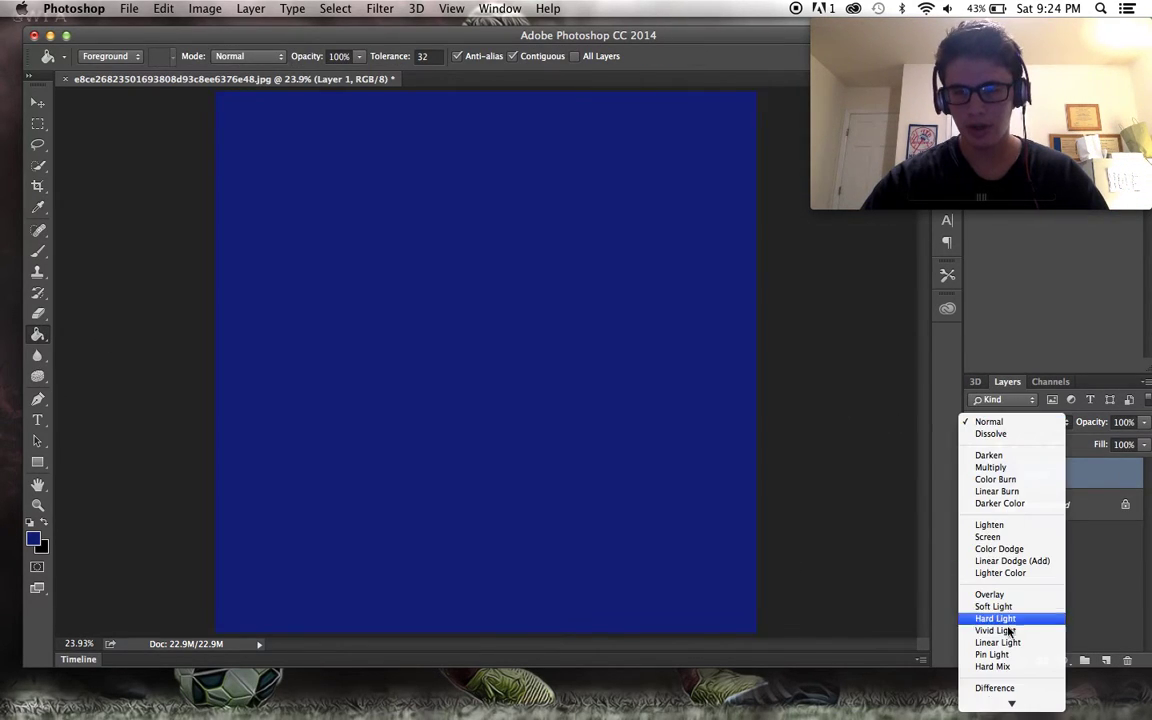
left_click(1013, 607)
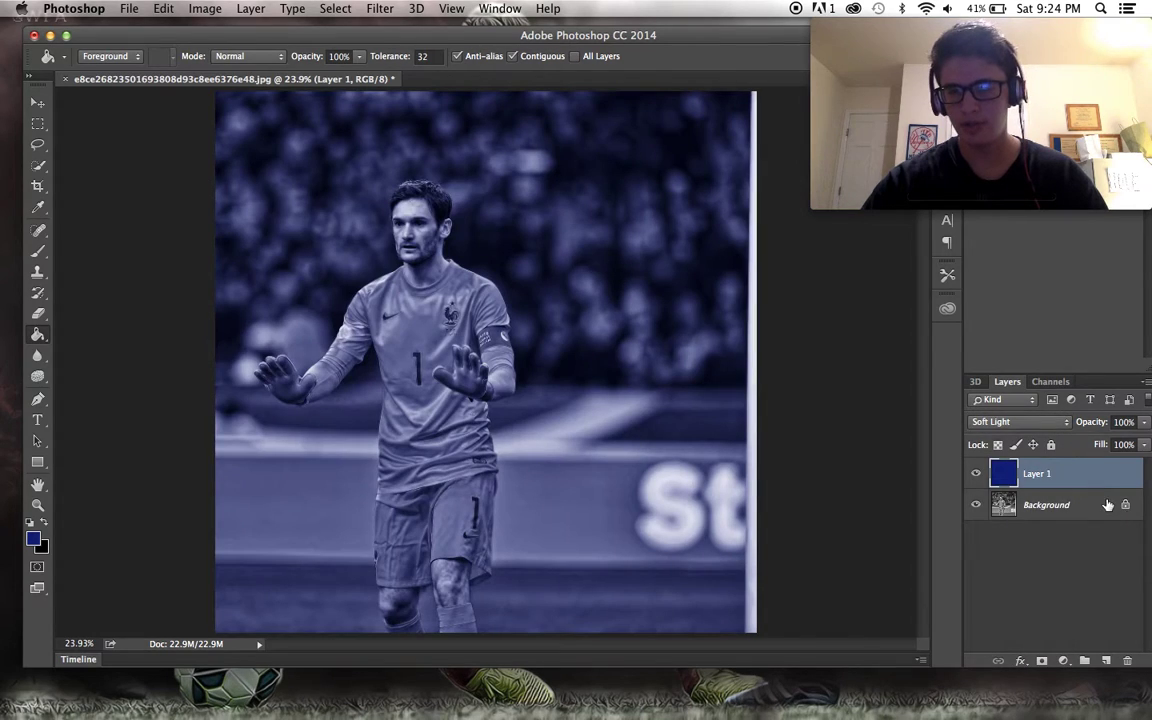
left_click(1126, 443)
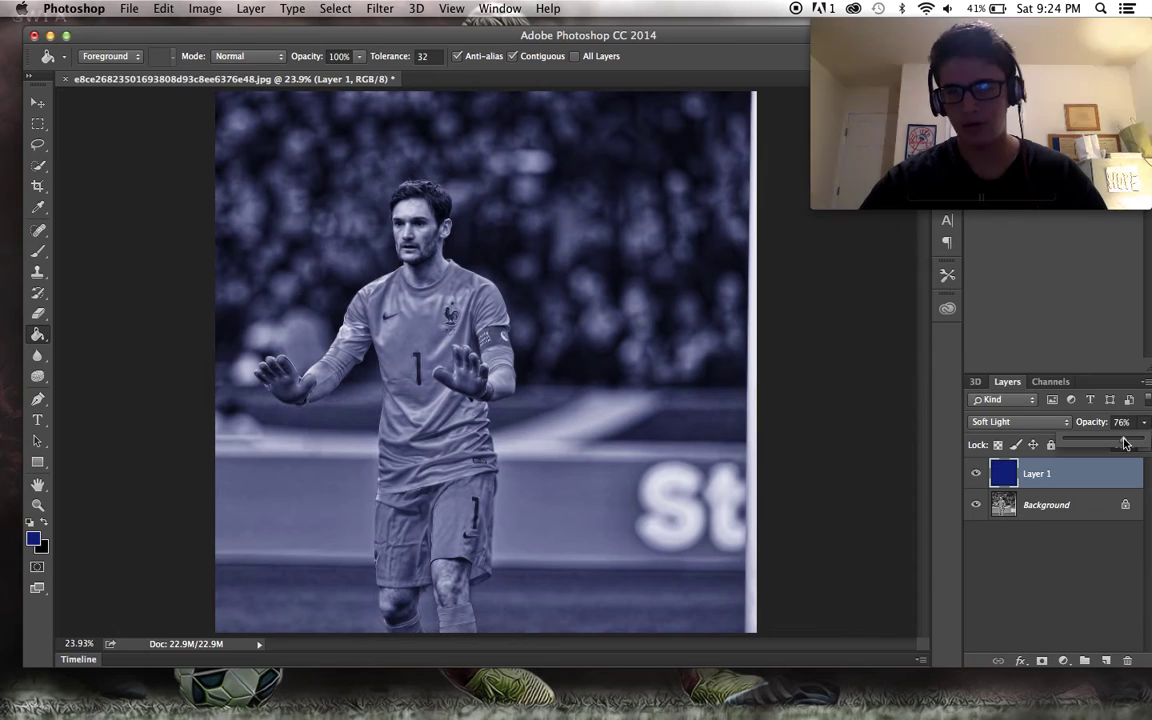
left_click(1122, 422)
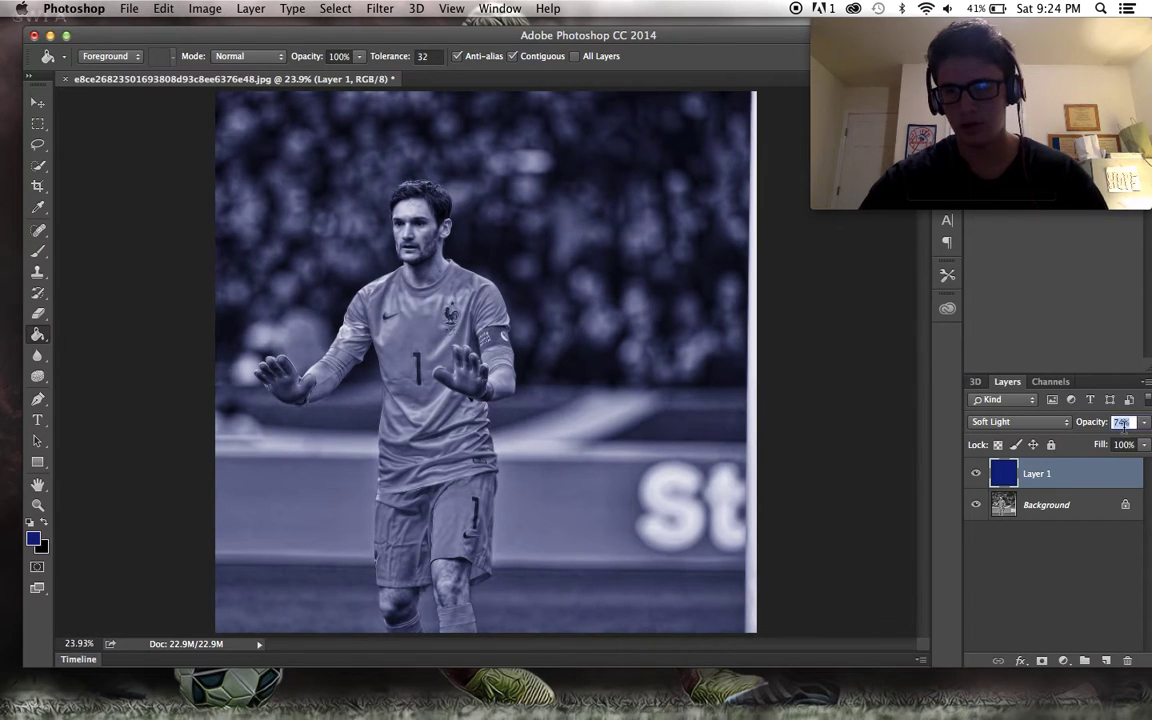
type("43")
key("Return")
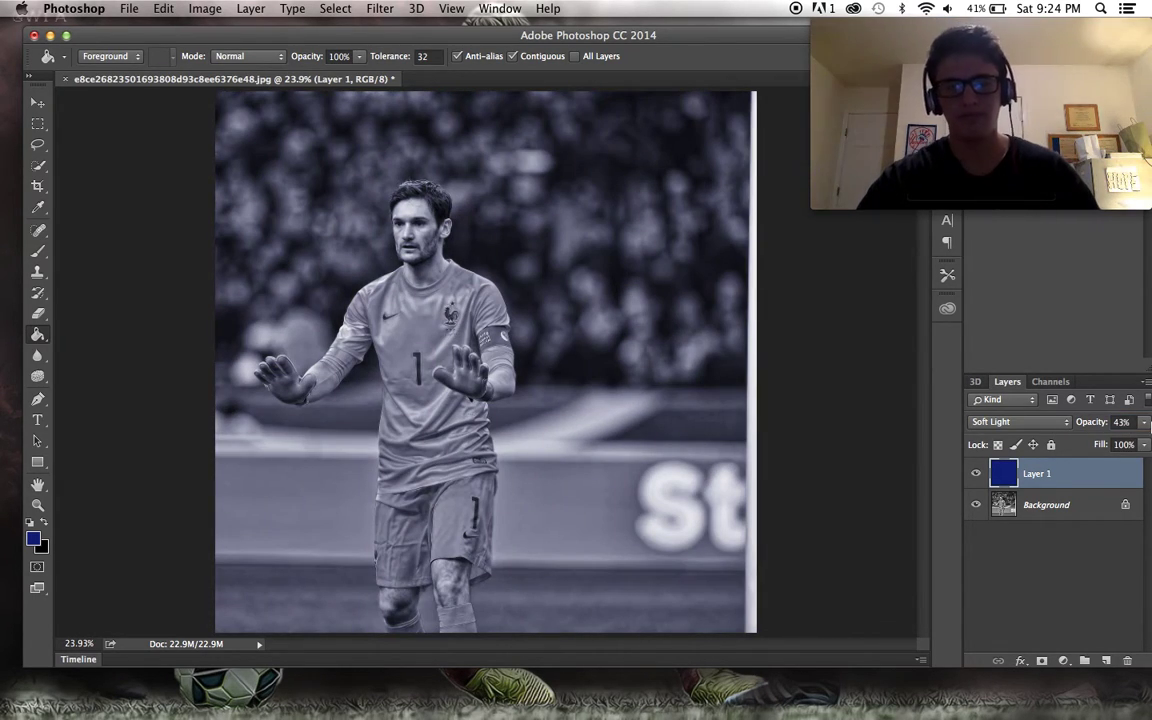
left_click(129, 8)
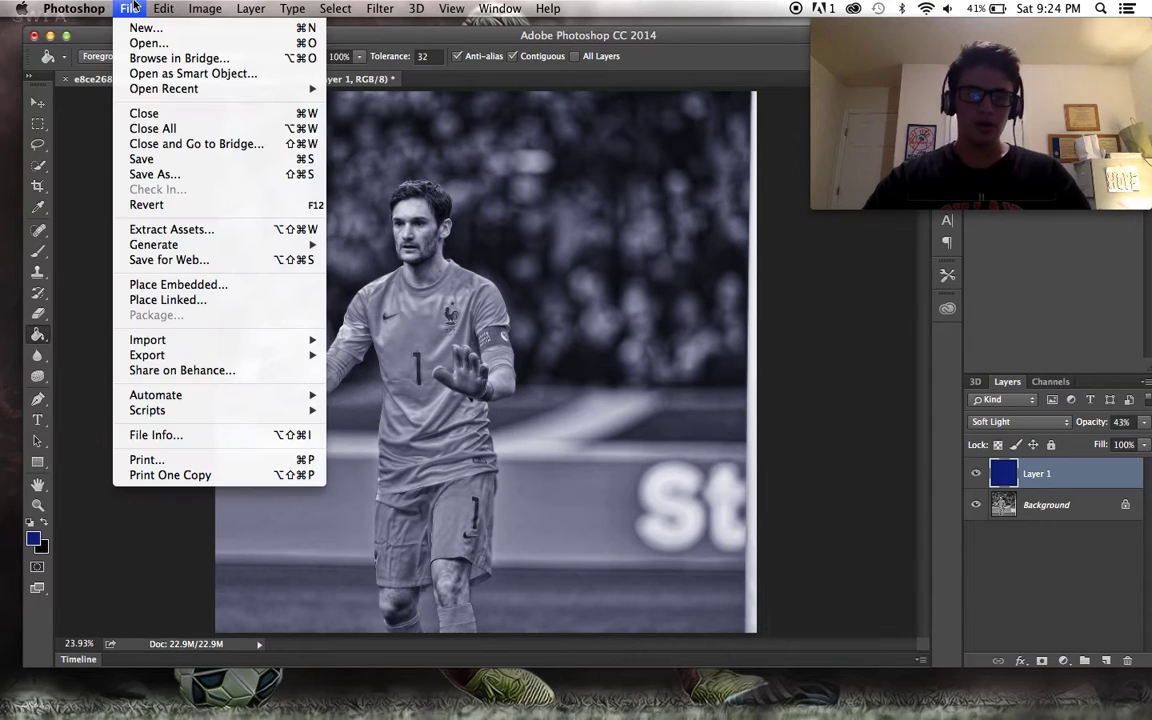
Save the photo as JPEG 'dsfksdbjhfejw' at quality 12, then close it without saving the layers.
left_click(150, 174)
type("dsfksdbjhfejw")
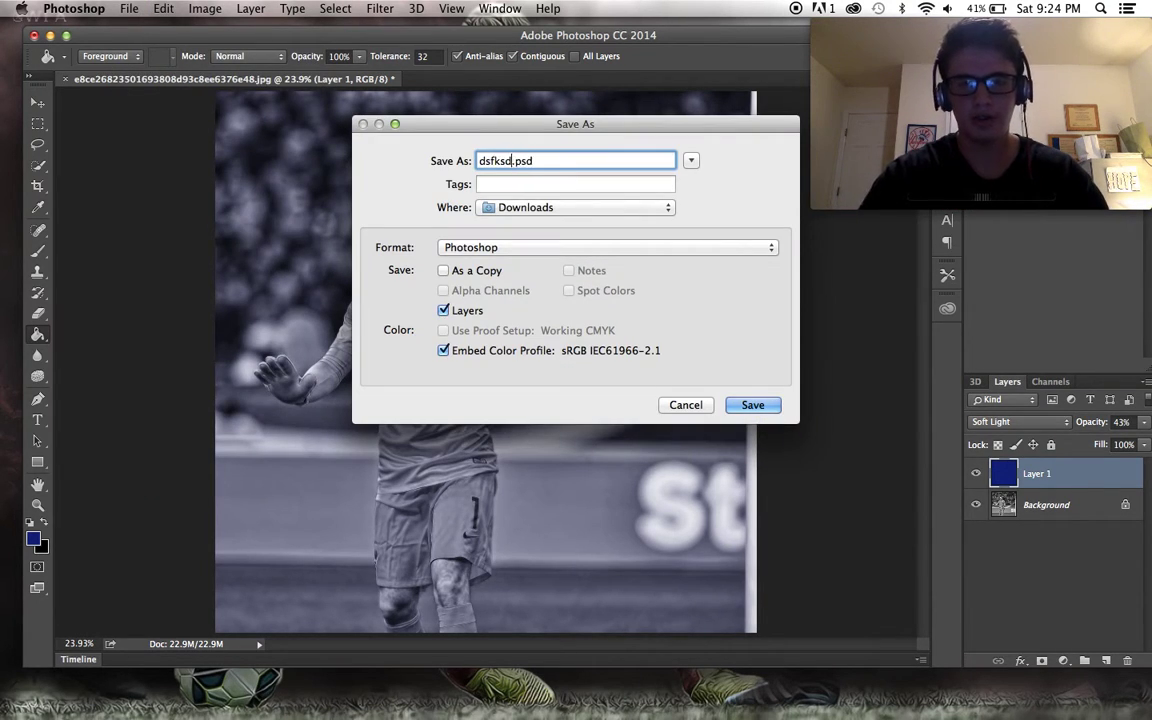
left_click(575, 247)
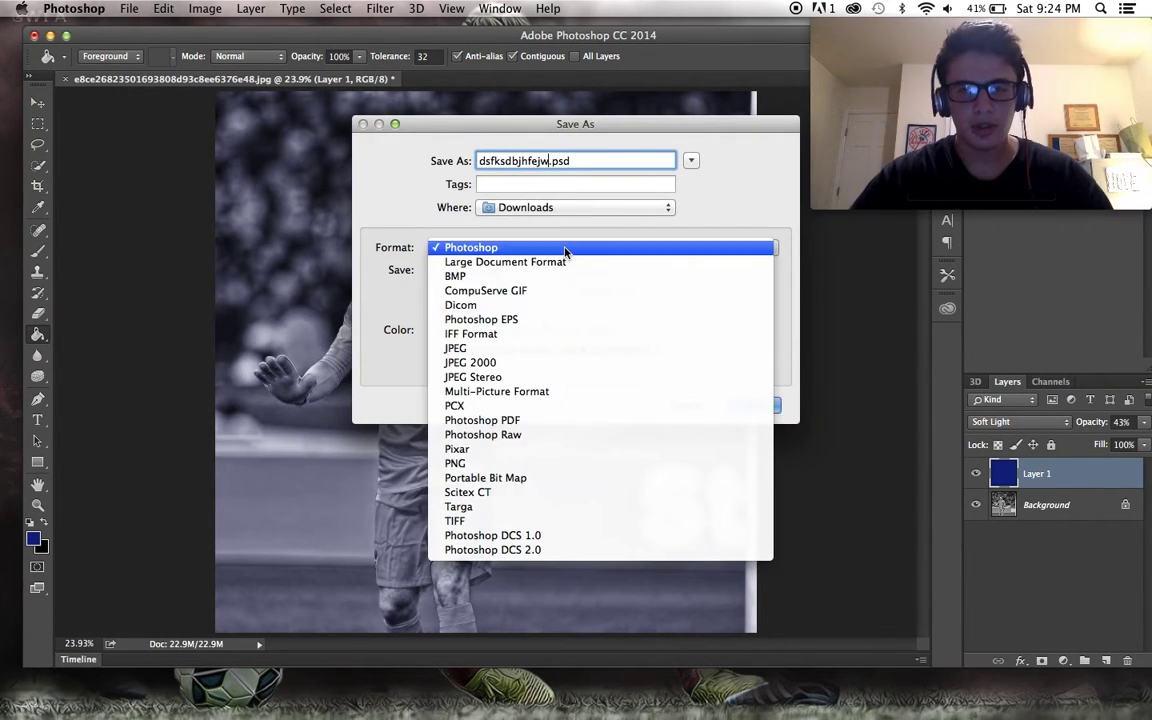
left_click(591, 350)
left_click(753, 405)
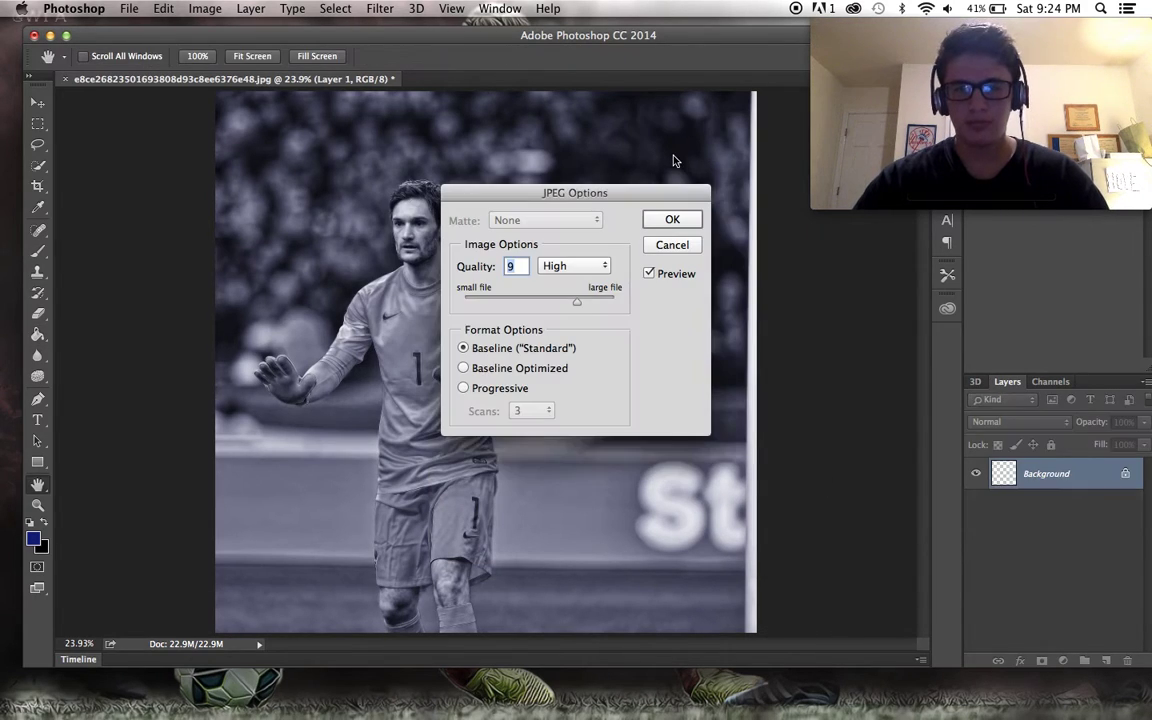
type("12")
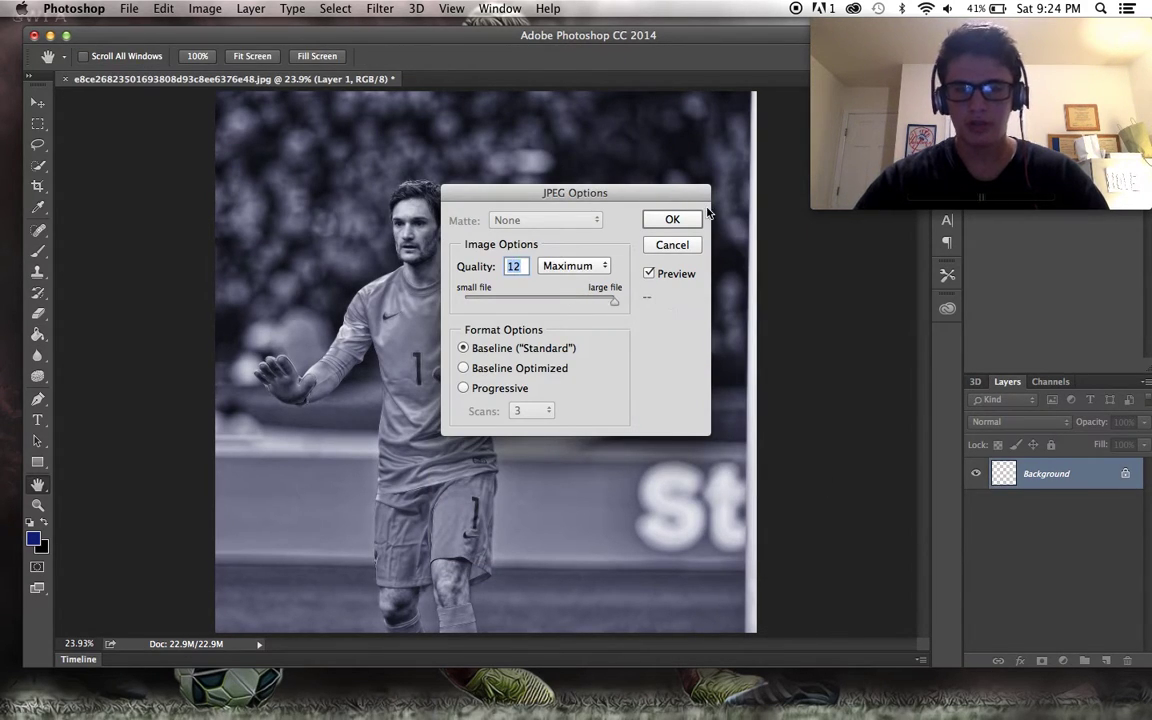
left_click(672, 219)
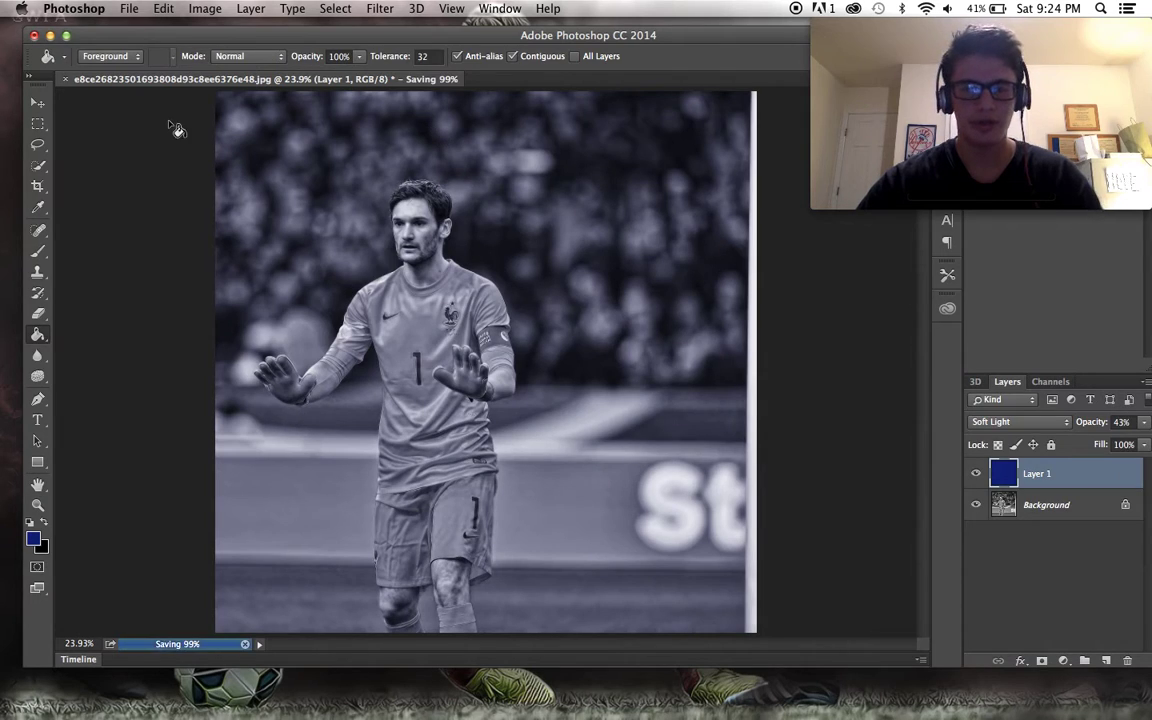
left_click(34, 36)
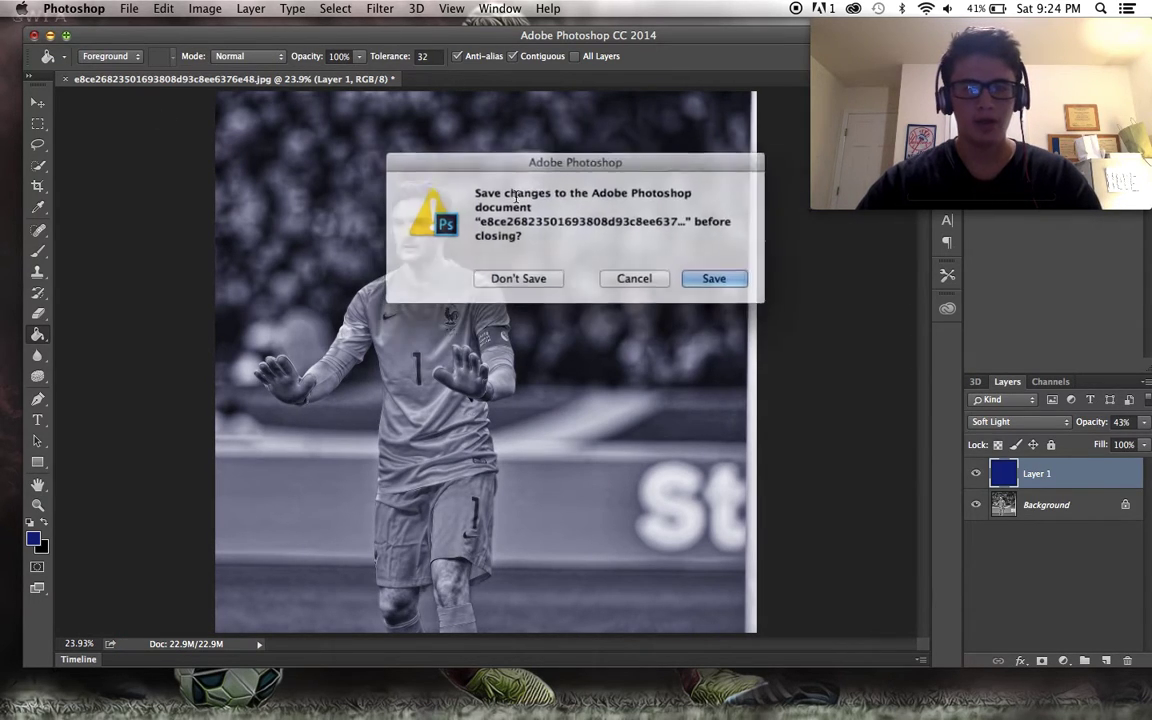
left_click(530, 277)
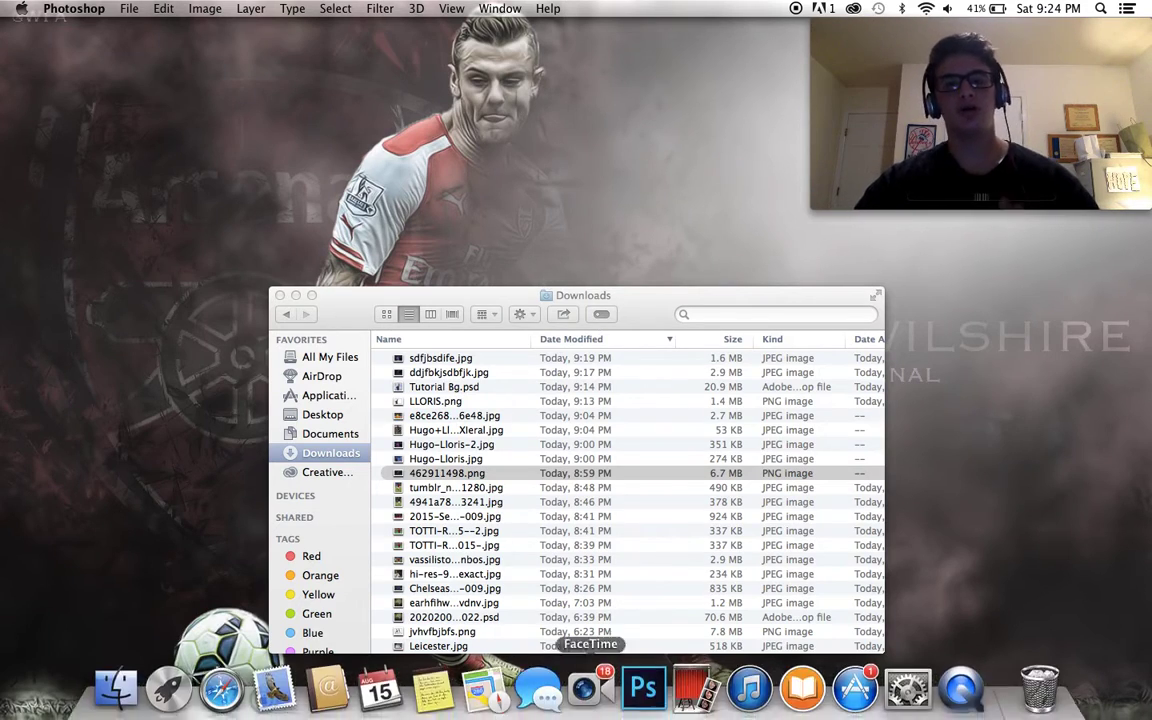
Bring the LLORIS cutout file from Downloads into the Photoshop composition.
left_click(643, 681)
left_click(116, 681)
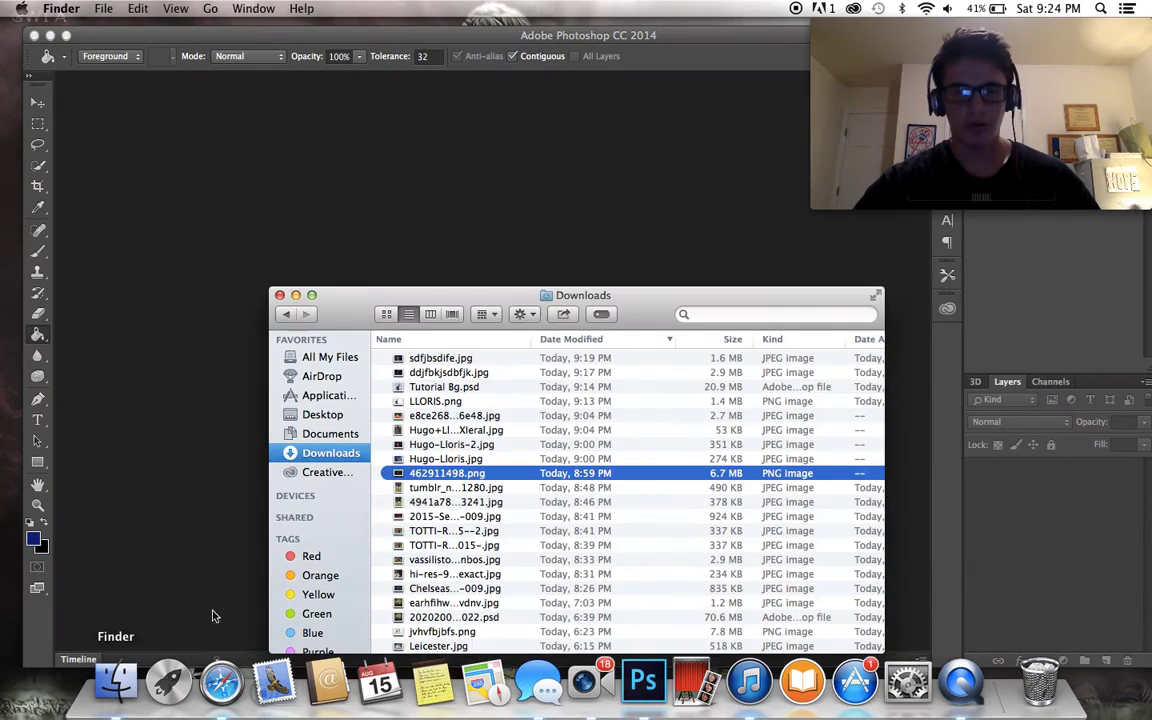
left_click(398, 402)
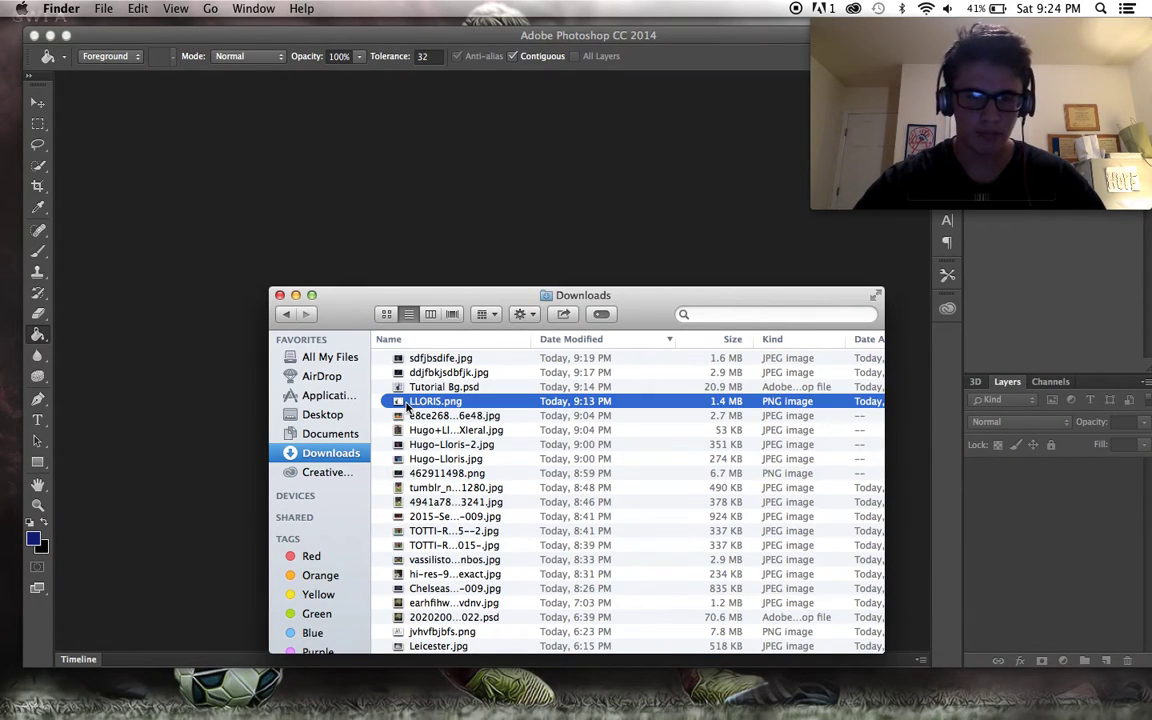
left_click_drag(398, 395, 563, 172)
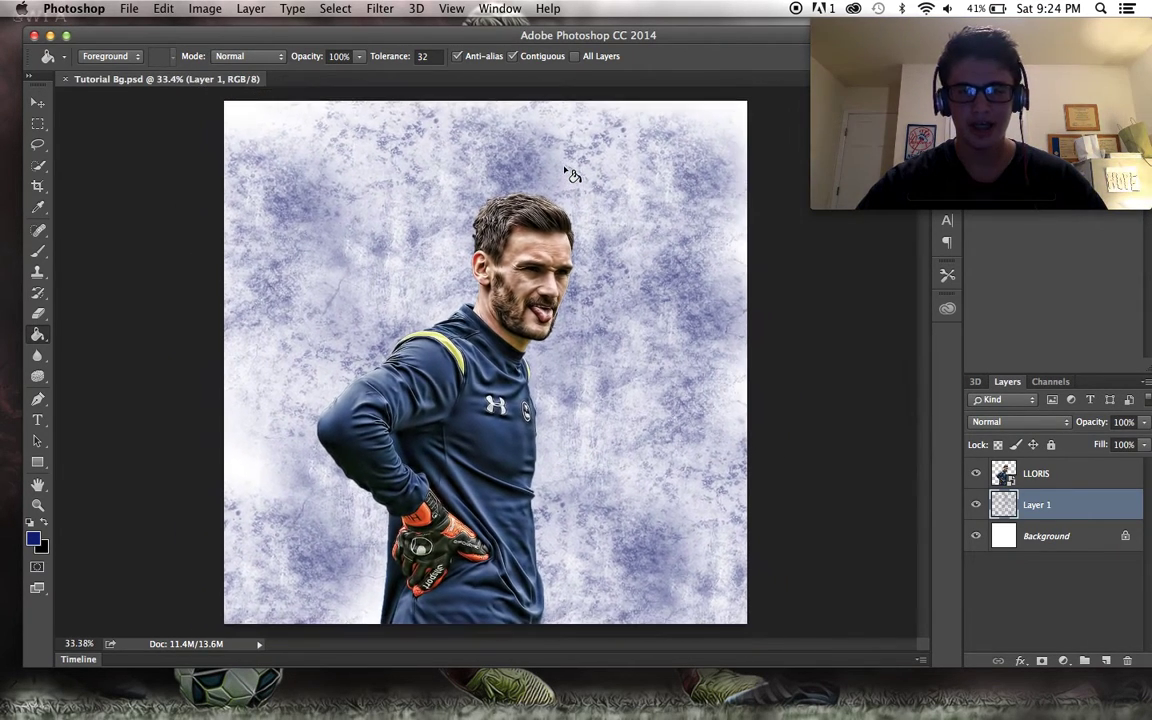
Add a new layer above Layer 1 and place the blue-toned JPEG ddjfbkjsdbfjk from Downloads.
left_click(1055, 476)
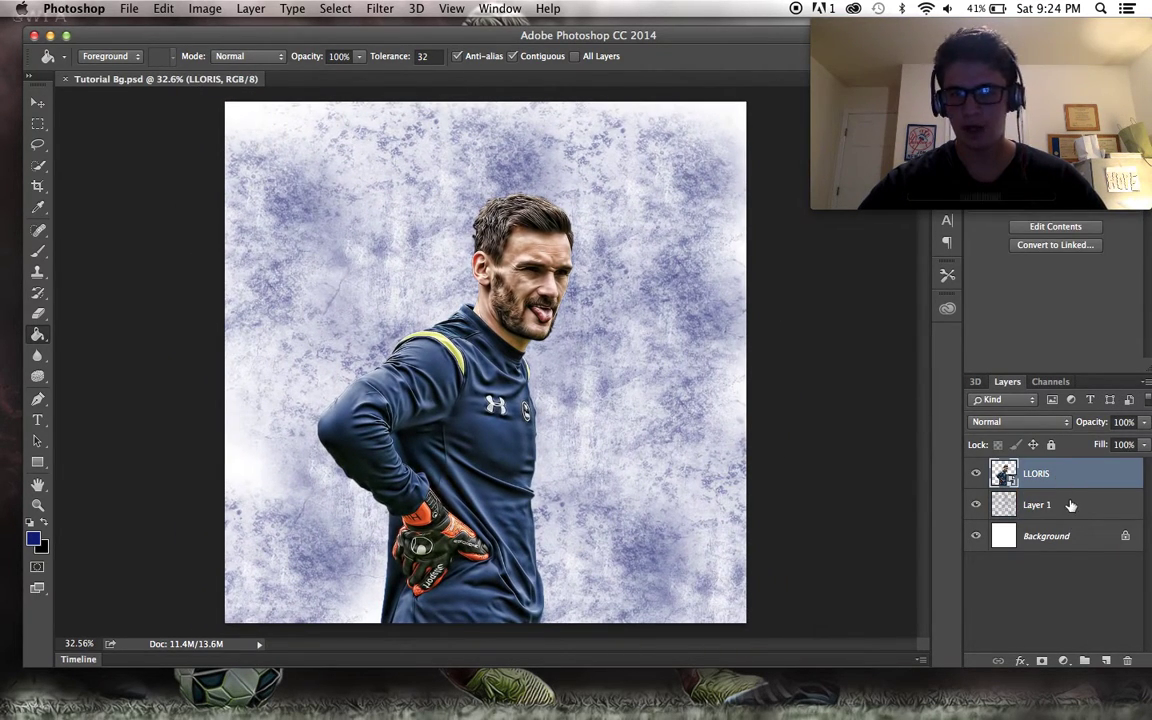
left_click(1075, 505)
left_click(1106, 661)
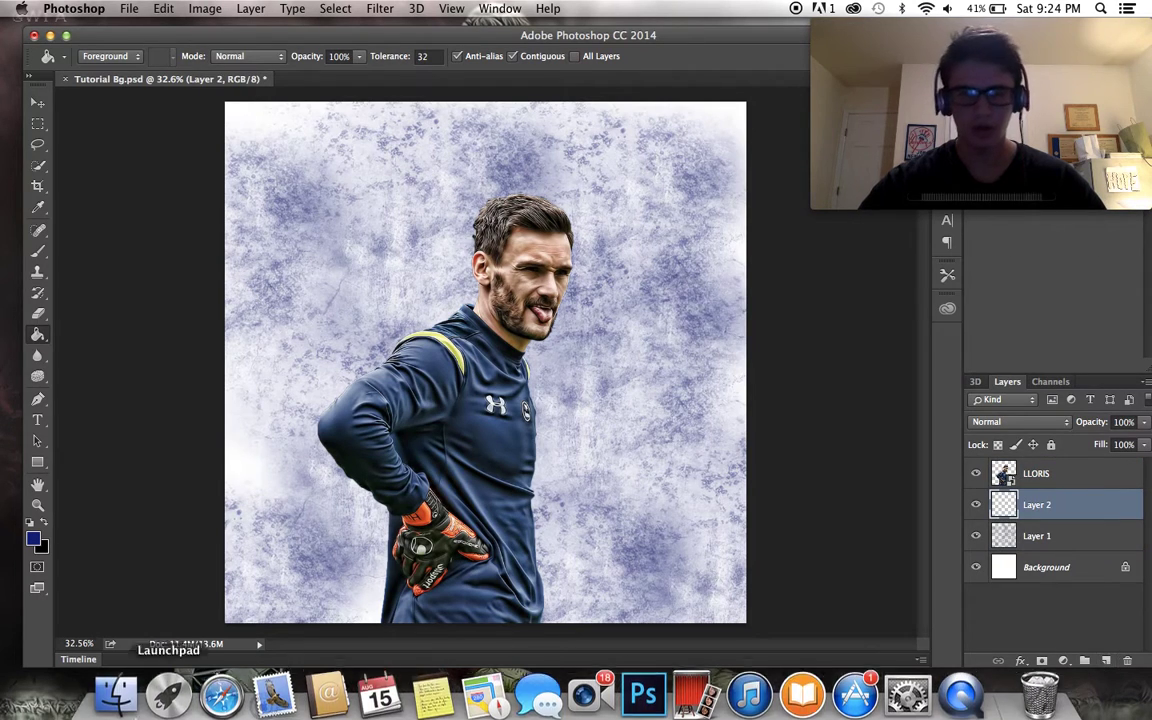
left_click(116, 686)
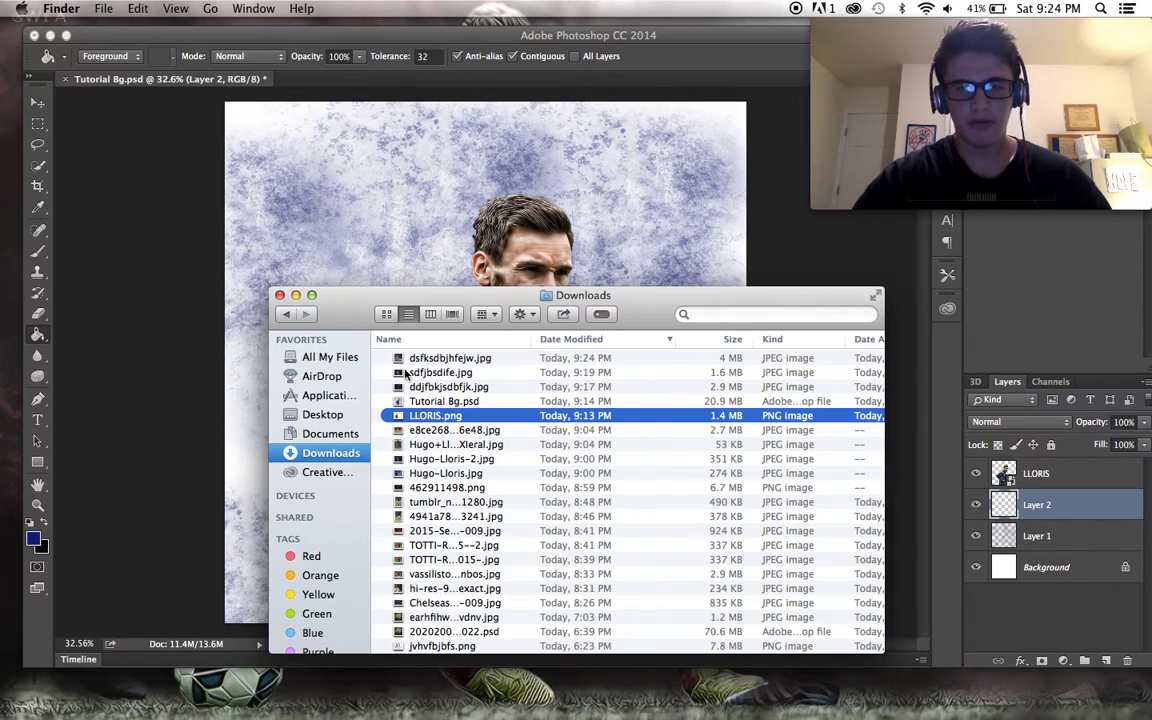
left_click_drag(435, 415, 569, 205)
Shrink the placed photo to 14.41%, position it in the upper right, and commit it.
left_click_drag(570, 382, 715, 491)
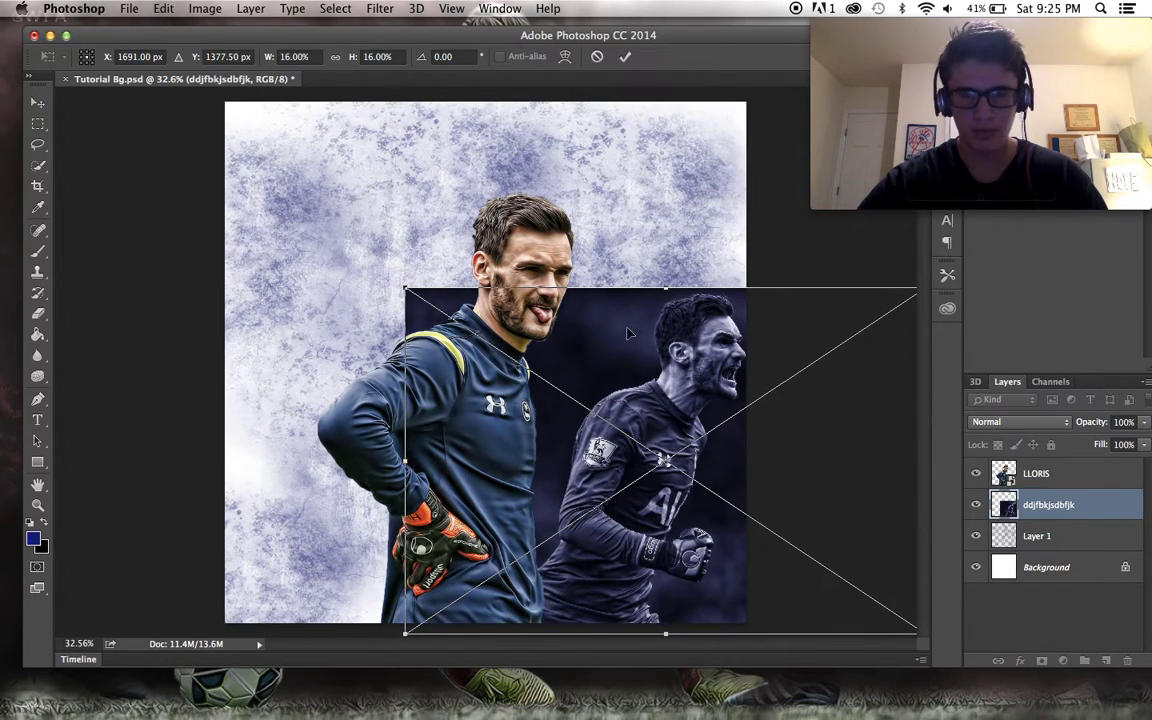
left_click_drag(404, 285, 458, 321)
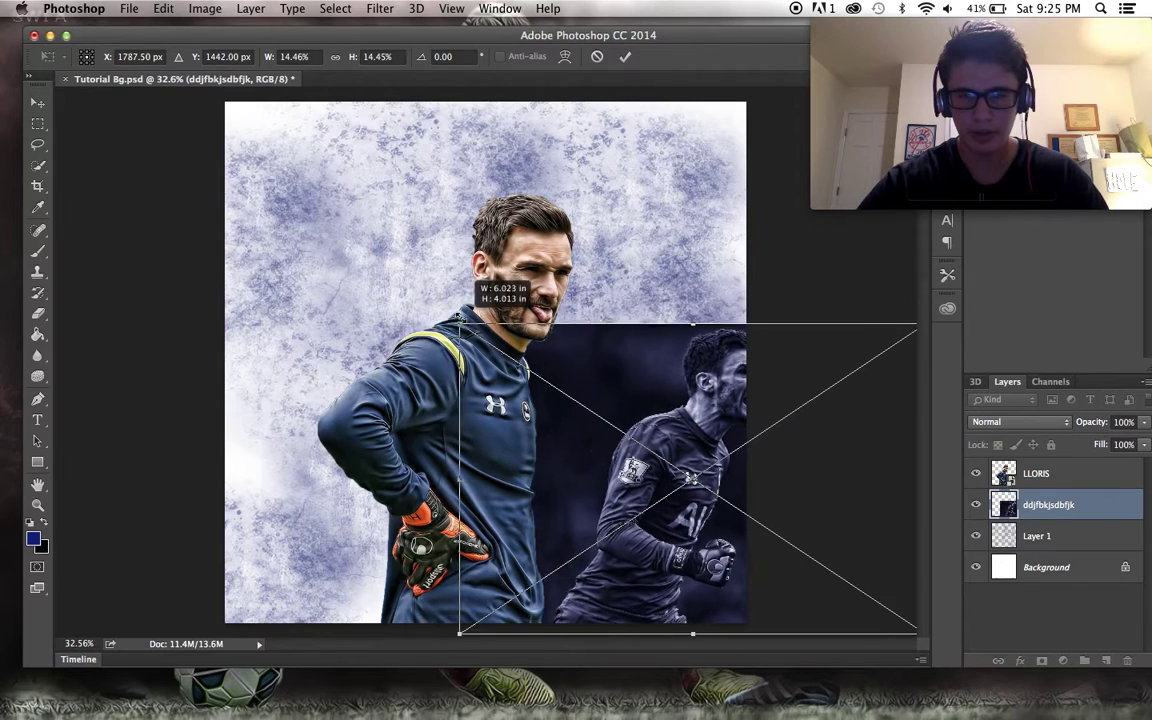
left_click_drag(535, 356, 489, 158)
key("Return")
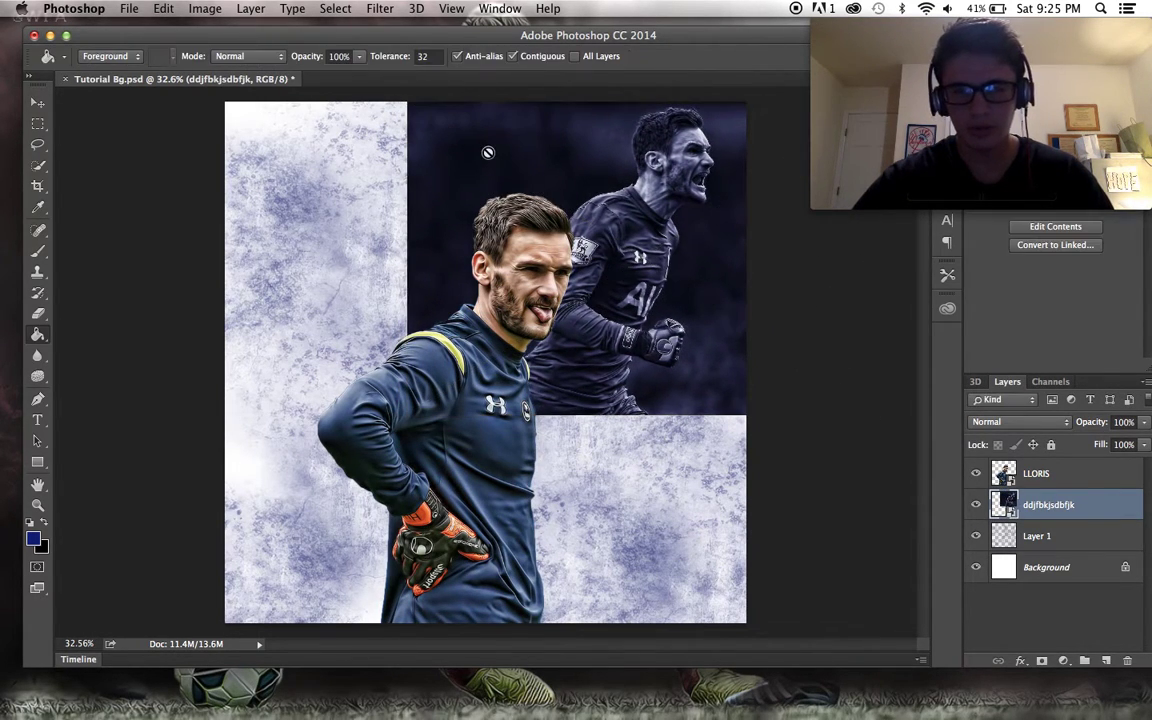
scroll(488, 152, "up", 2)
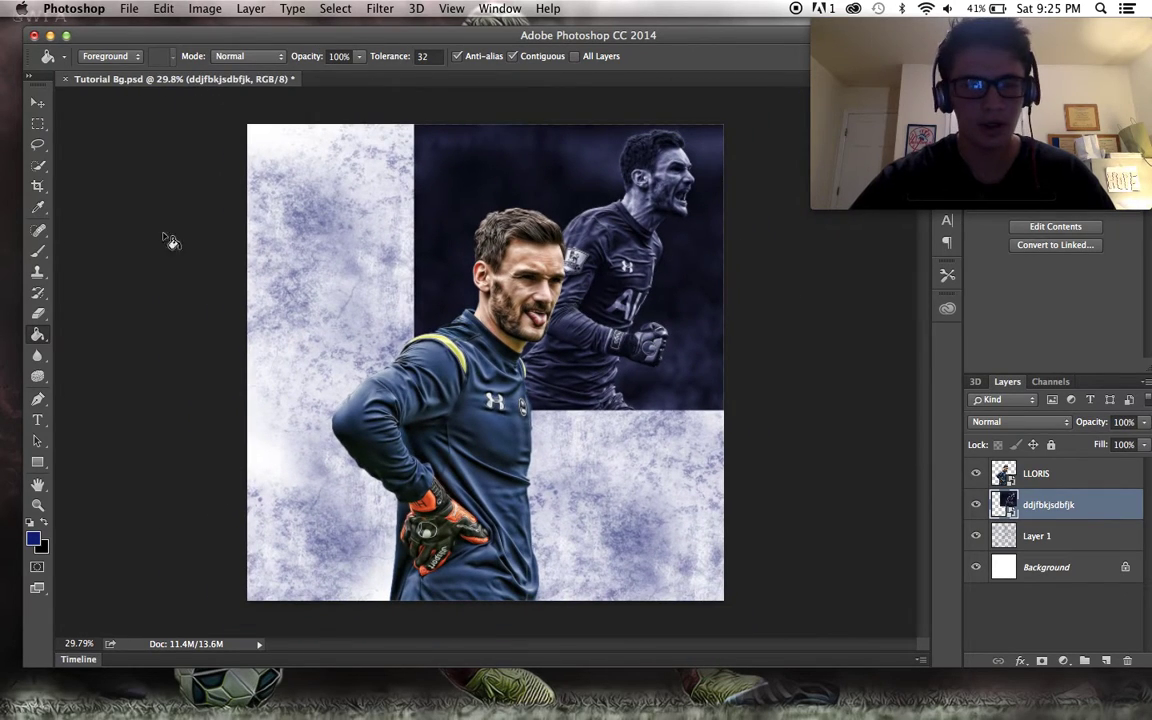
left_click(38, 313)
left_click(518, 205)
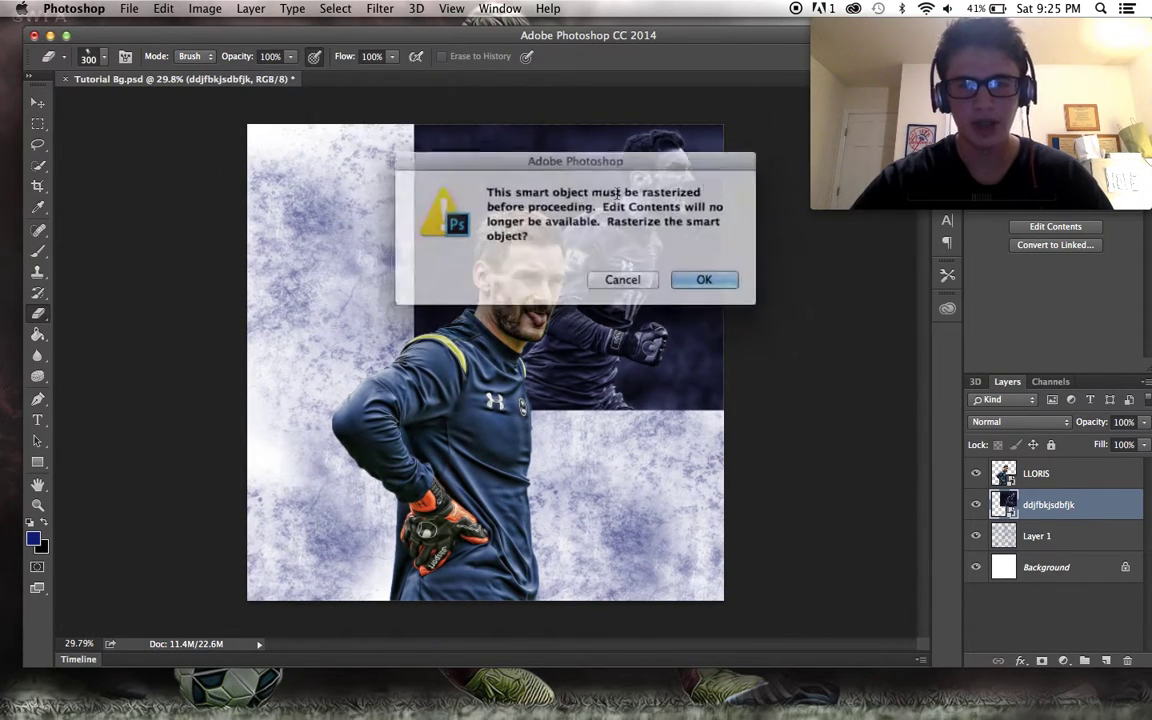
Rasterize the placed photo and pick a 444 px soft round eraser at 0% hardness.
left_click(695, 277)
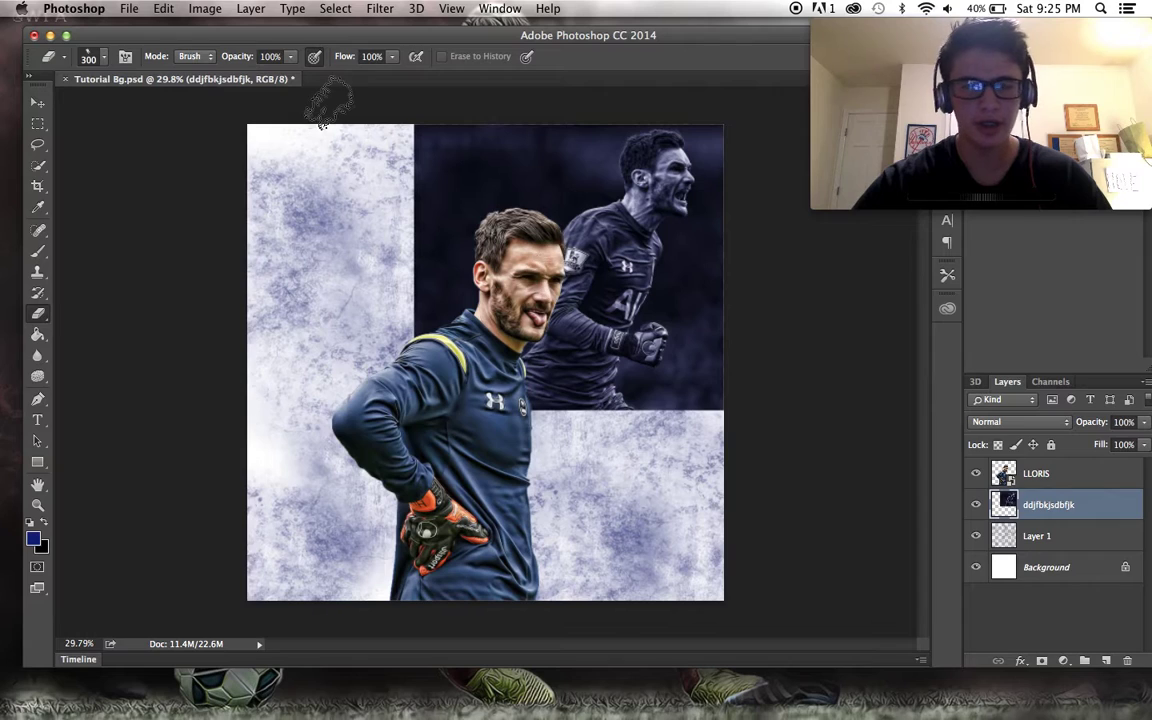
left_click(104, 57)
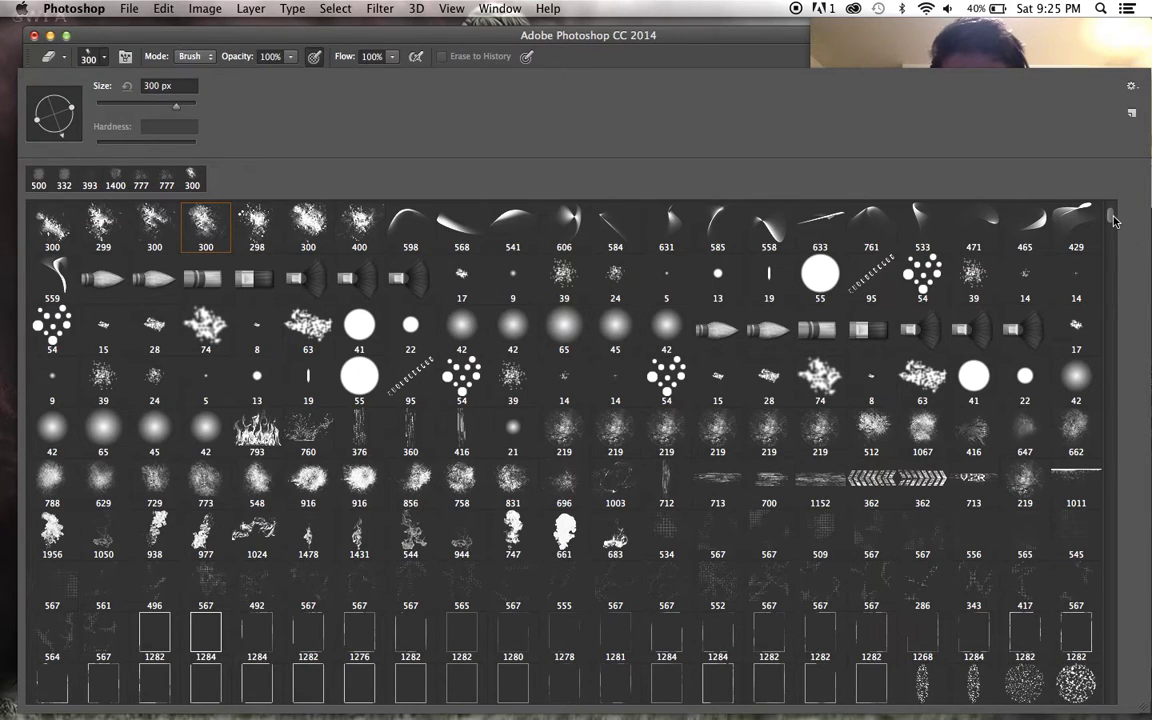
left_click_drag(1111, 216, 1107, 163)
left_click(43, 236)
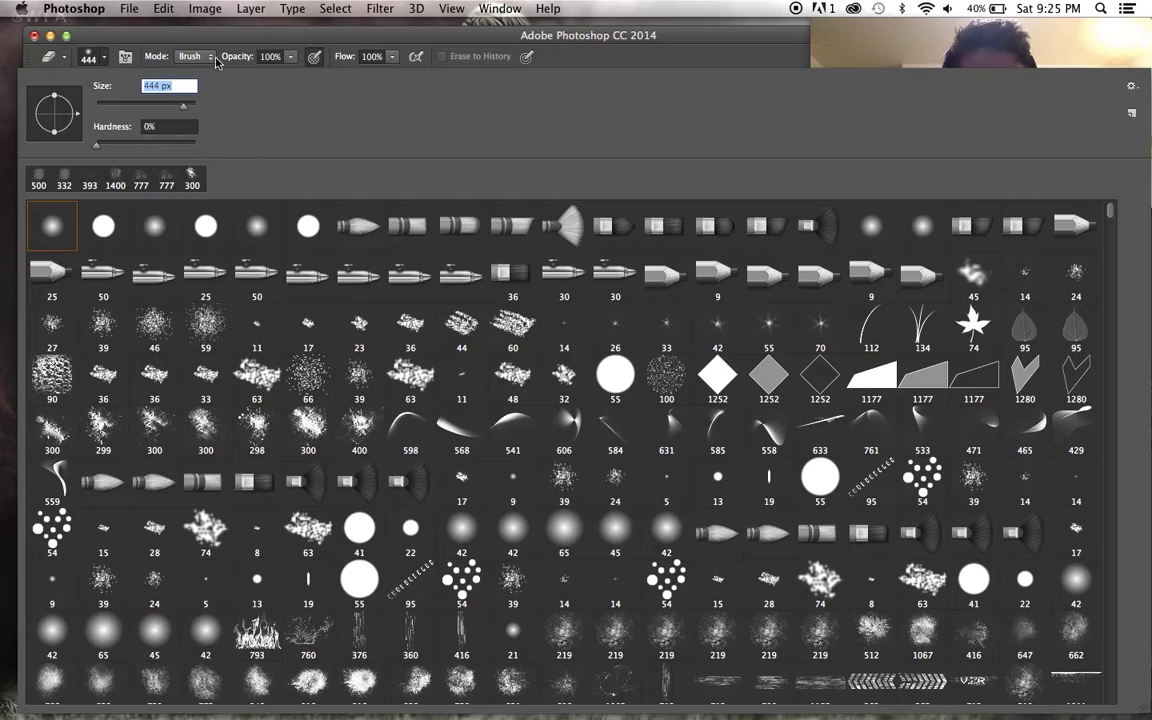
key("Return")
Erase the hard edges beside the upper player's head and chest at reduced eraser opacity.
mouse_move(413, 246)
left_mouse_down()
mouse_move(360, 320)
mouse_move(416, 300)
left_mouse_up()
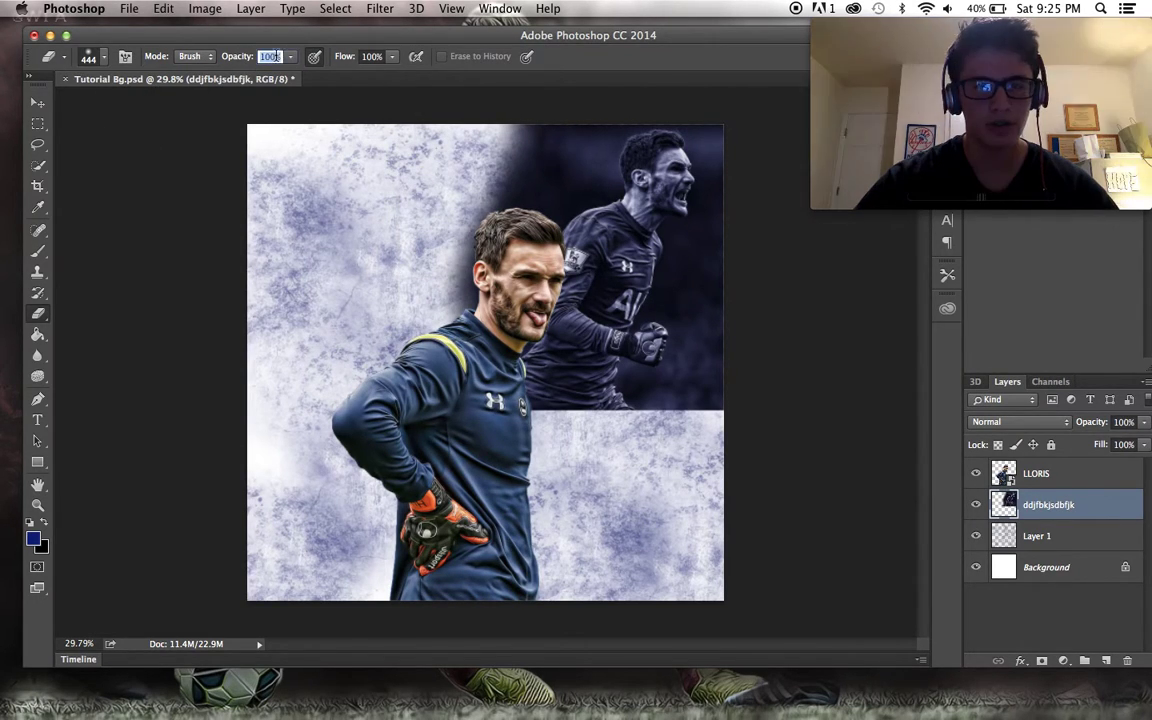
left_click(290, 57)
mouse_move(527, 150)
left_mouse_down()
mouse_move(496, 168)
mouse_move(459, 249)
mouse_move(505, 160)
left_mouse_up()
mouse_move(492, 423)
left_mouse_down()
mouse_move(455, 378)
mouse_move(520, 385)
mouse_move(420, 340)
mouse_move(558, 440)
mouse_move(447, 391)
left_mouse_up()
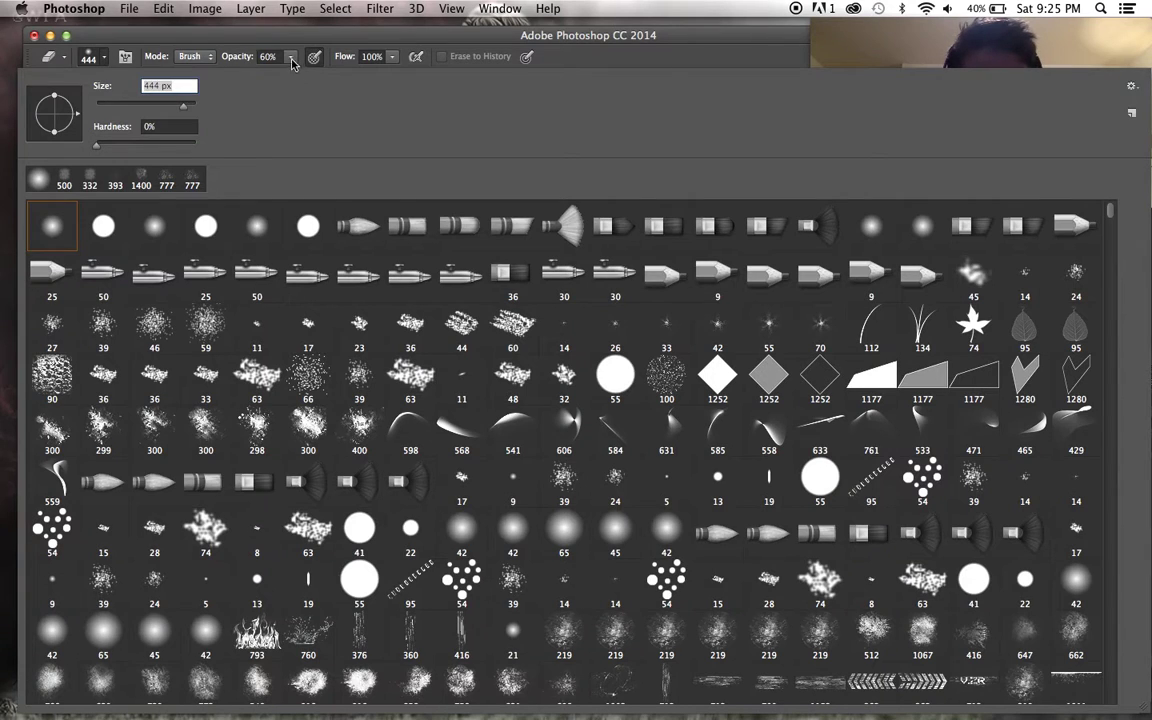
left_click(291, 58)
left_click(405, 42)
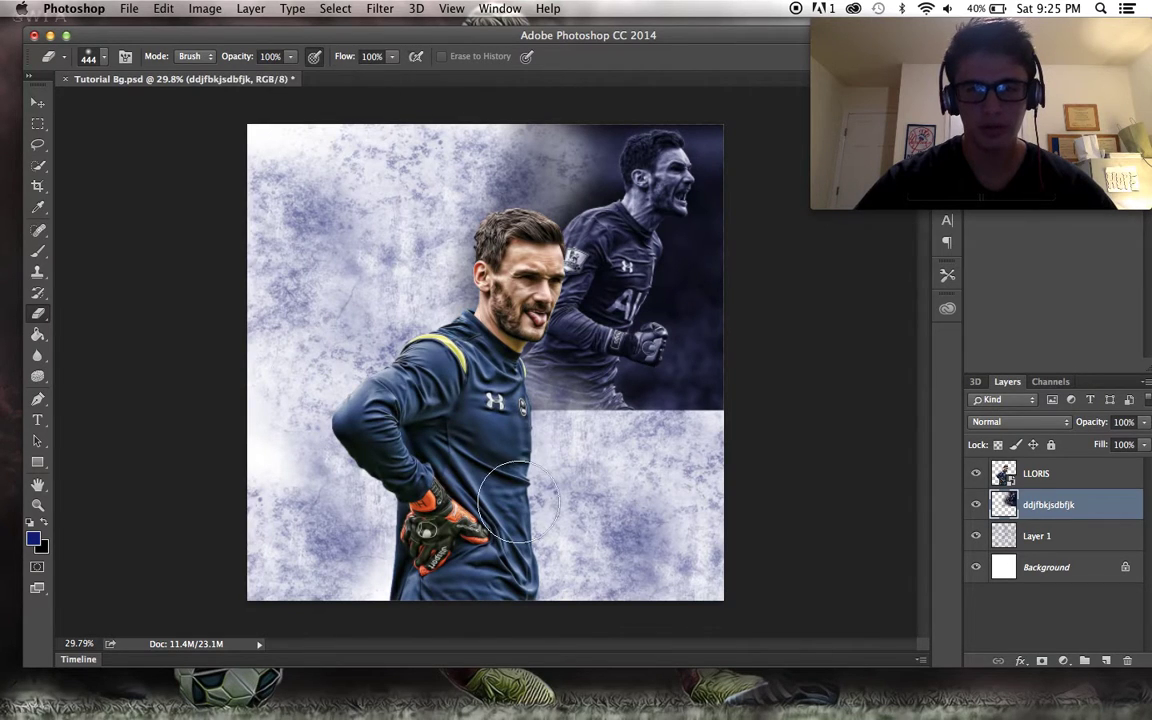
At full eraser strength, fade the photo's bottom and right edges into the background.
mouse_move(540, 411)
left_mouse_down()
mouse_move(685, 467)
mouse_move(641, 447)
mouse_move(744, 422)
mouse_move(762, 383)
mouse_move(728, 437)
mouse_move(743, 293)
mouse_move(718, 289)
mouse_move(750, 218)
mouse_move(751, 79)
mouse_move(748, 113)
mouse_move(700, 80)
left_mouse_up()
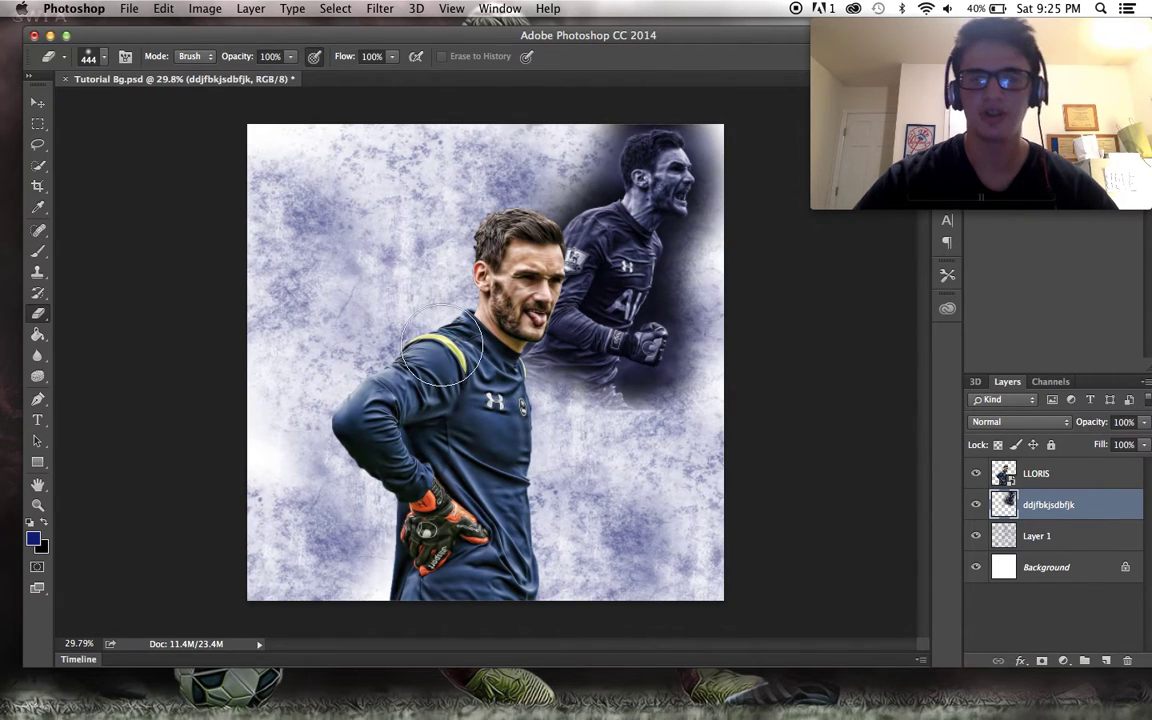
left_click_drag(581, 159, 581, 163)
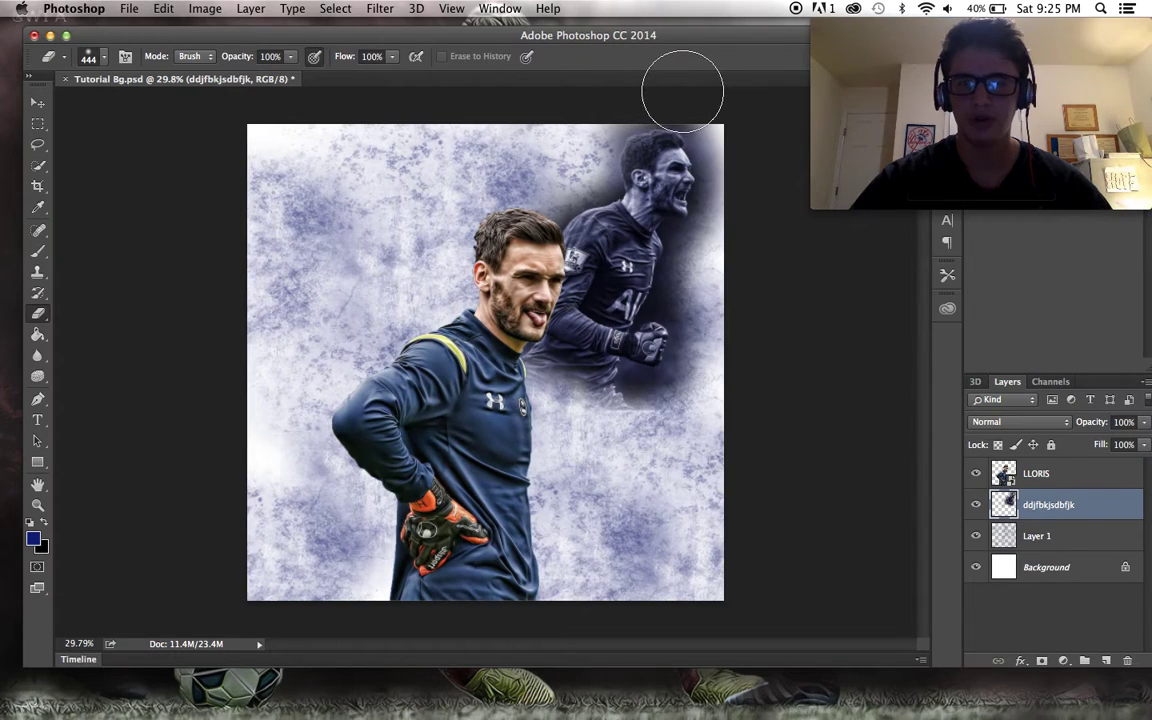
mouse_move(719, 253)
left_mouse_down()
mouse_move(738, 404)
mouse_move(661, 411)
mouse_move(642, 428)
mouse_move(758, 419)
mouse_move(733, 307)
left_mouse_up()
scroll(866, 380, "down", 1)
scroll(866, 380, "up", 3)
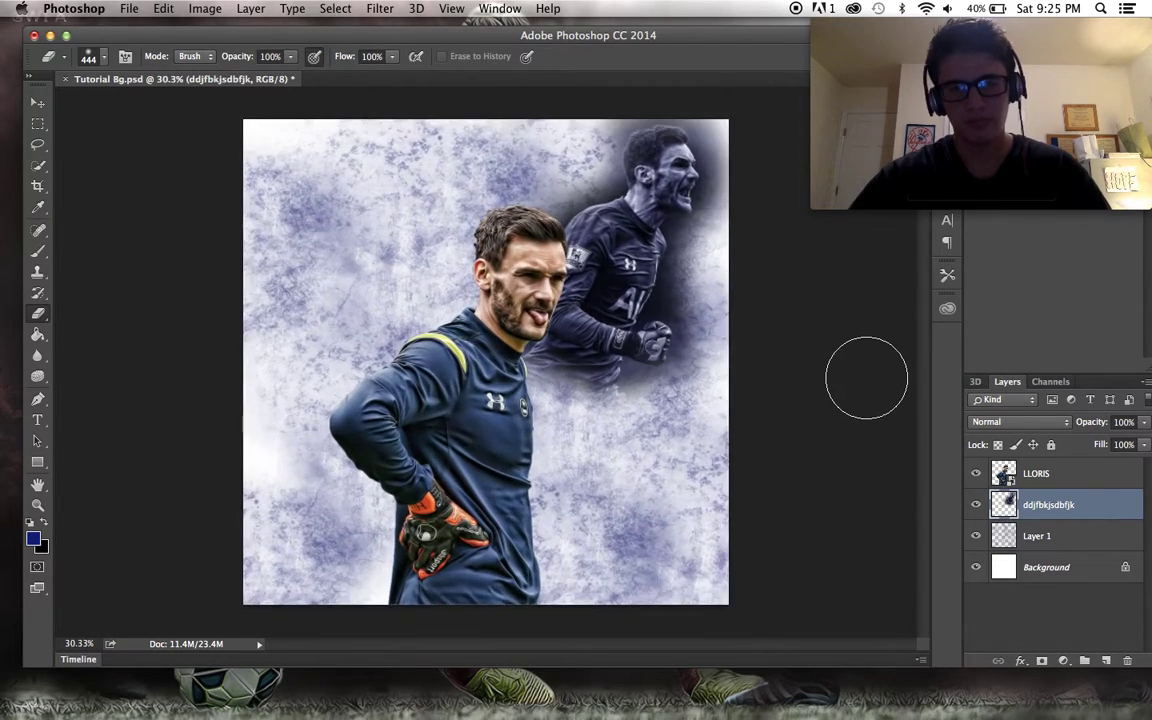
left_click(1092, 538)
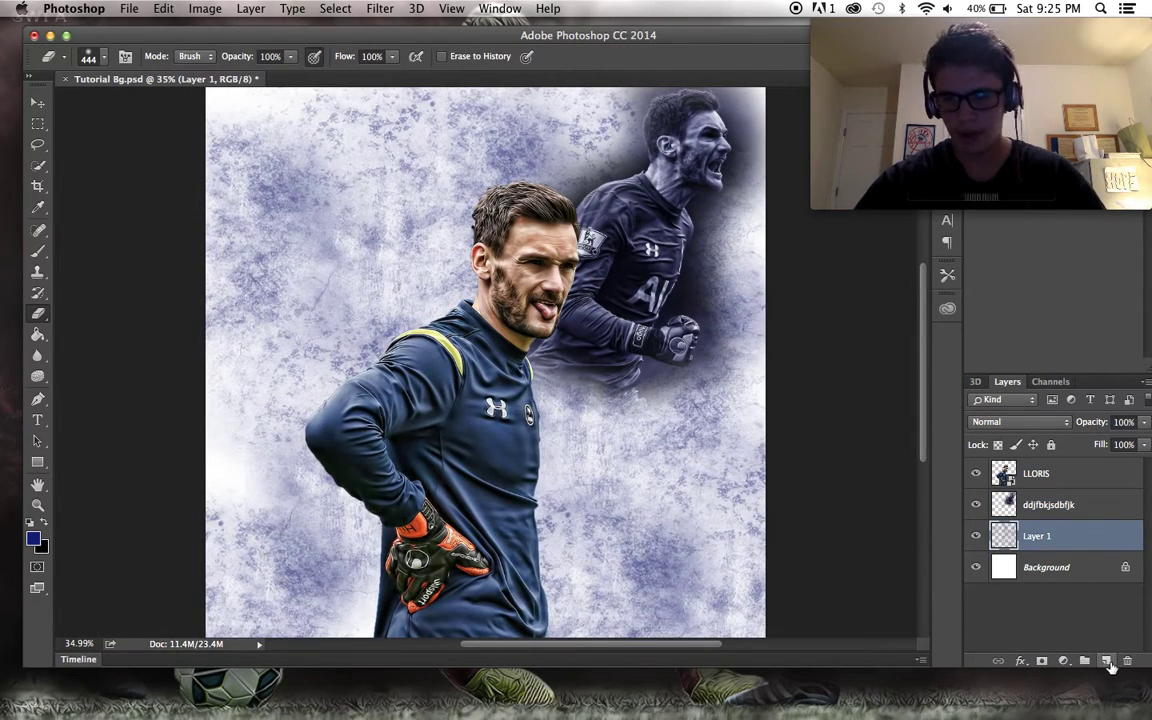
Place the celebrating photo sdfjbsdife at 23.44% in the lower right, stacked above ddjfbkjsdbfjk.
left_click(1106, 662)
mouse_move(172, 712)
left_click(116, 682)
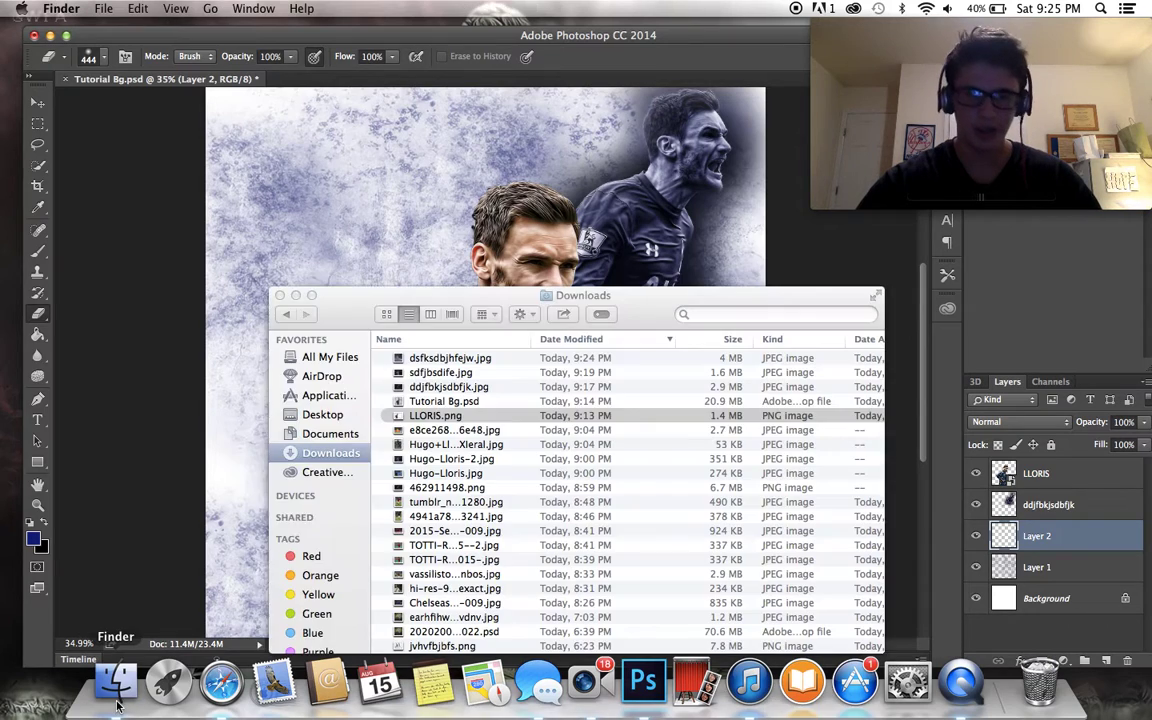
left_click(665, 205)
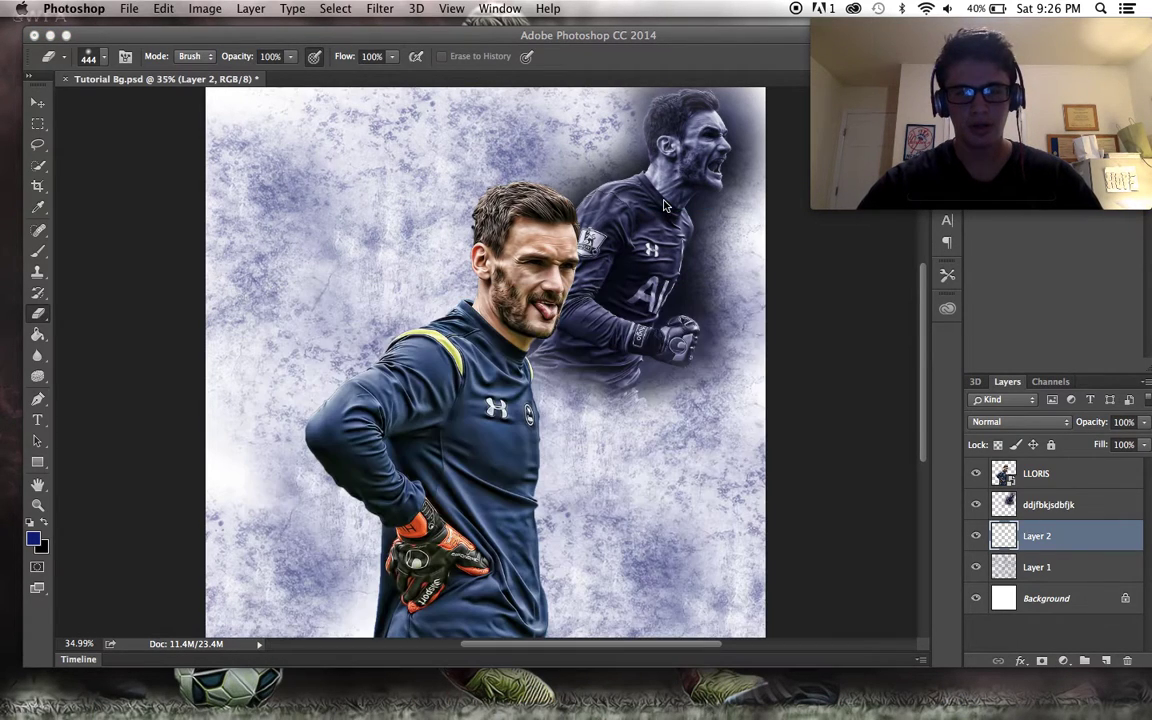
left_click_drag(611, 289, 790, 440)
key("super+minus")
left_click_drag(694, 414, 683, 400)
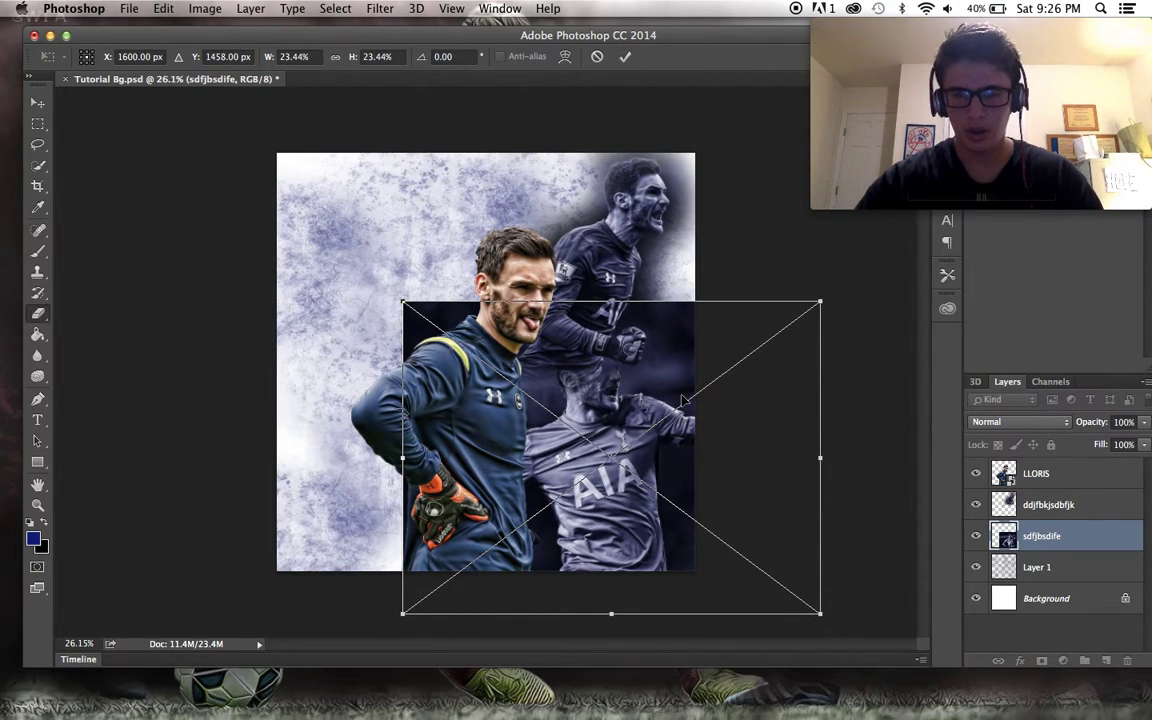
key("Return")
left_click_drag(1040, 536, 1040, 500)
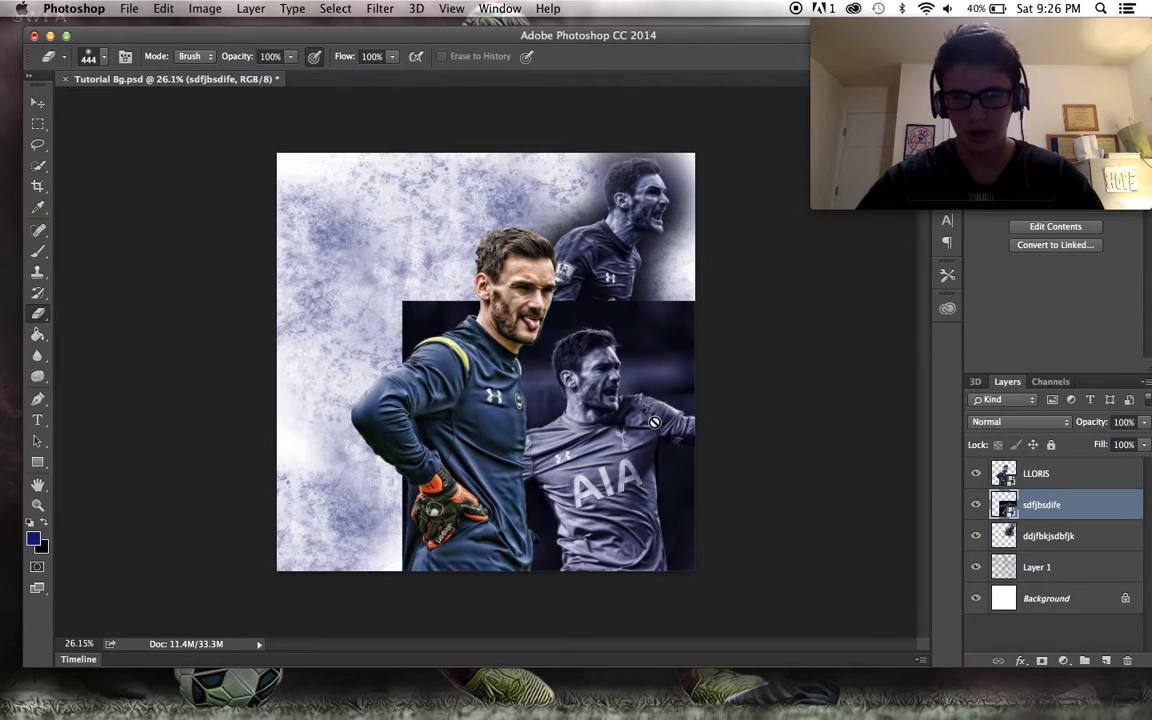
key("super+plus")
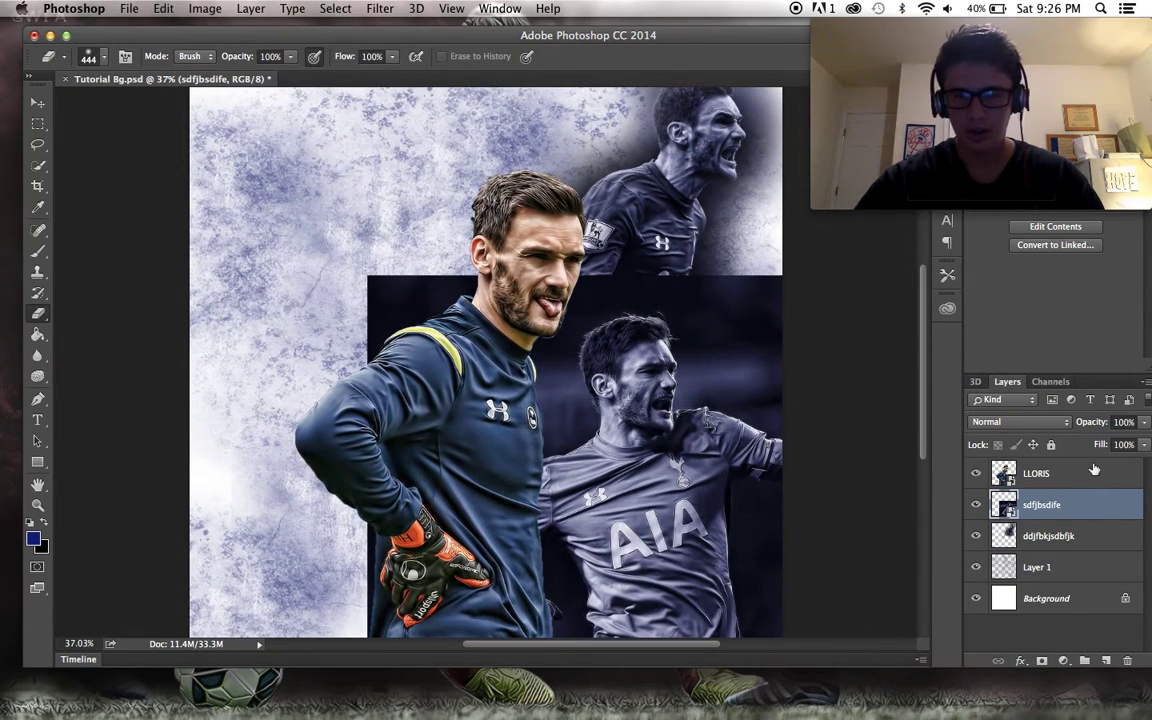
Nudge the LLORIS cutout slightly left, then rasterize the celebrating photo for erasing.
left_click(1088, 473)
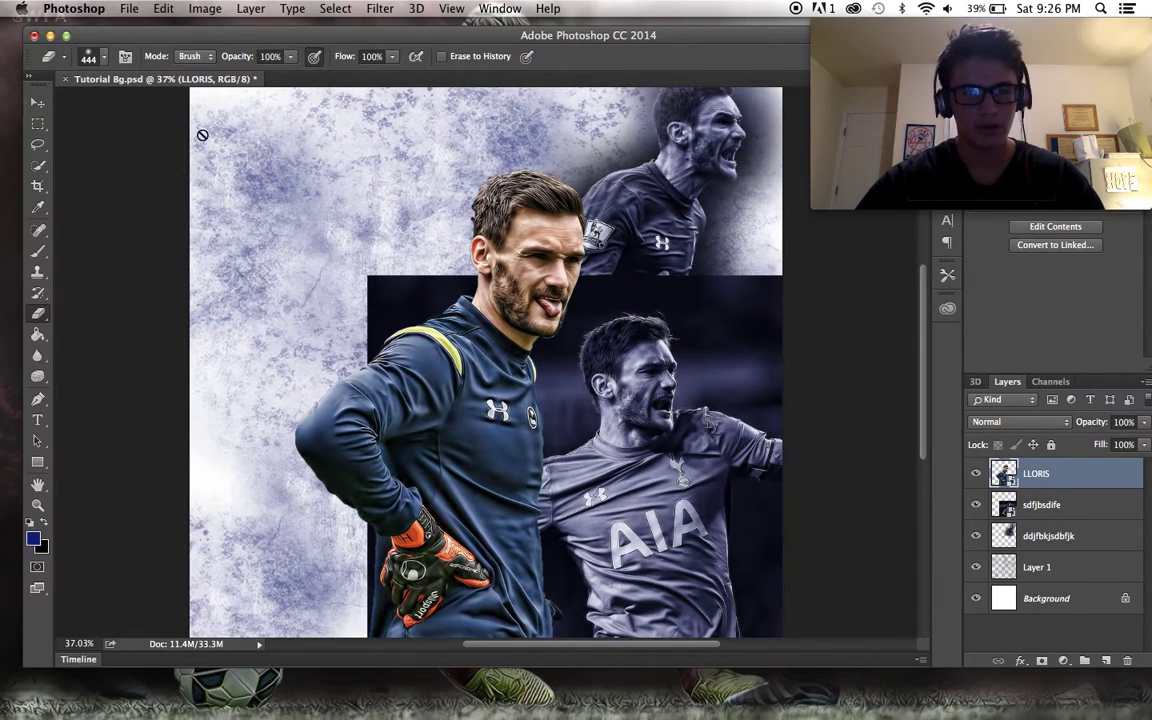
left_click(38, 104)
left_click_drag(272, 170, 246, 170)
left_click(1019, 508)
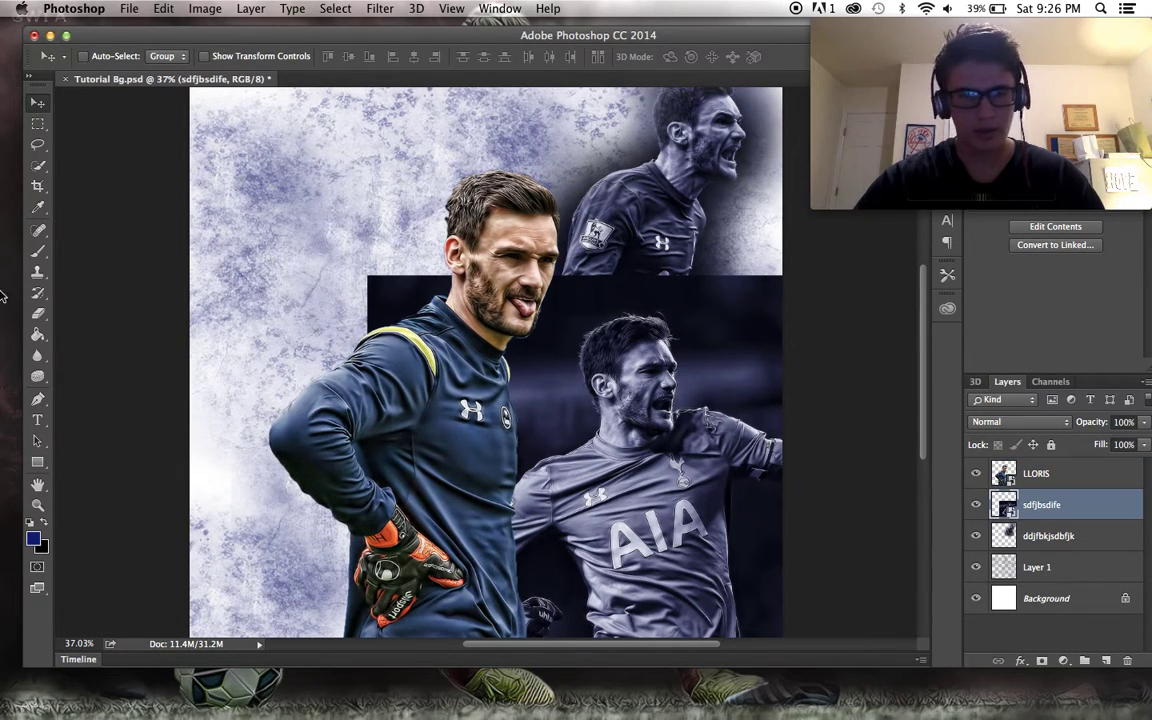
left_click(38, 313)
left_click(390, 300)
left_click(705, 273)
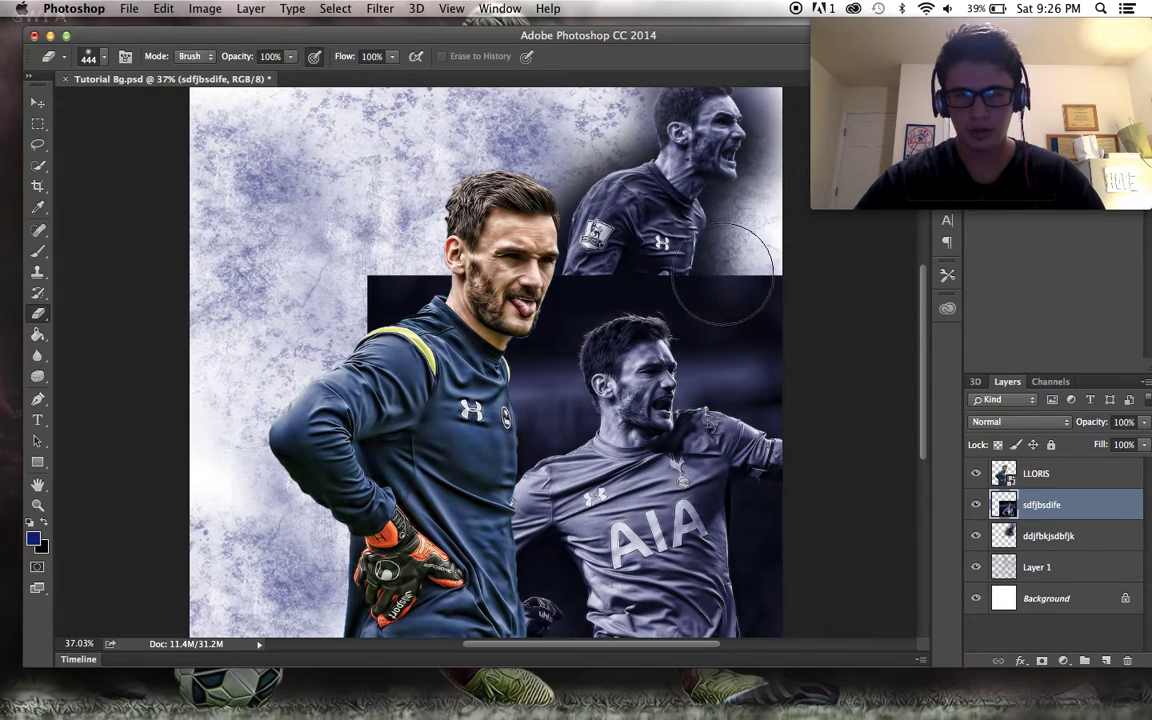
With LLORIS hidden, erase the photo's dark edges right of the head, lower left and lower middle.
mouse_move(580, 300)
left_mouse_down()
mouse_move(501, 255)
mouse_move(458, 292)
mouse_move(404, 398)
mouse_move(376, 372)
left_mouse_up()
scroll(365, 342, "down", 3)
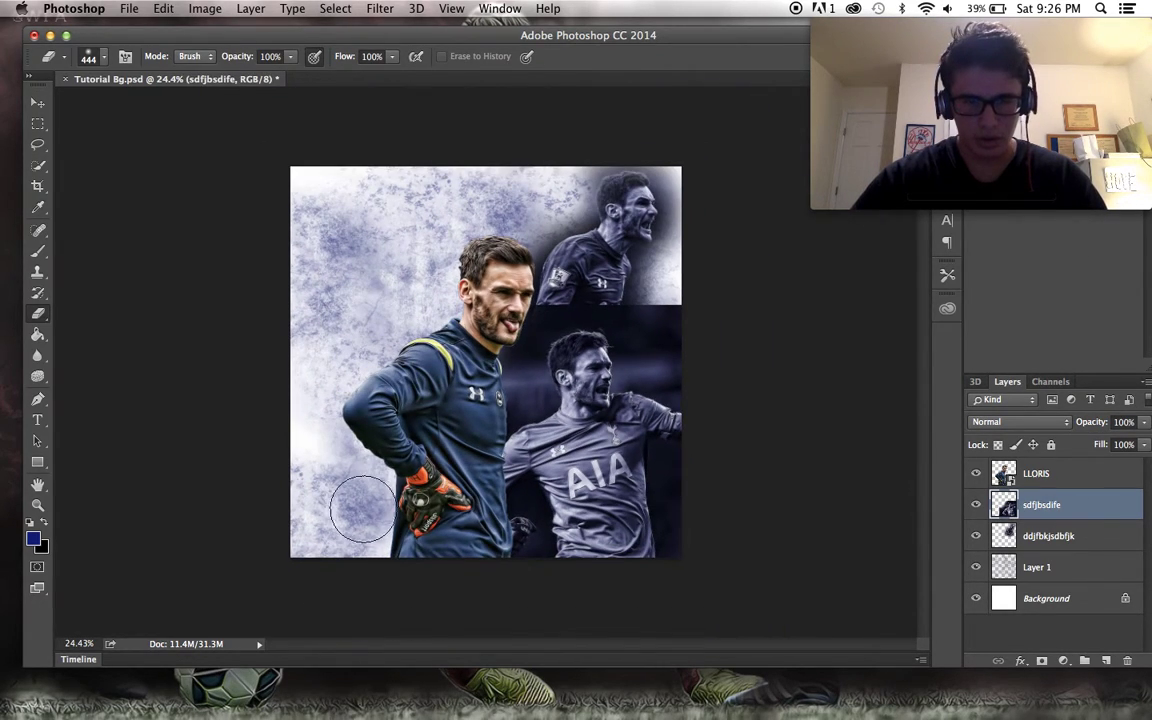
left_click(976, 473)
mouse_move(330, 495)
left_mouse_down()
mouse_move(381, 535)
mouse_move(391, 368)
mouse_move(419, 378)
mouse_move(382, 442)
mouse_move(345, 398)
left_mouse_up()
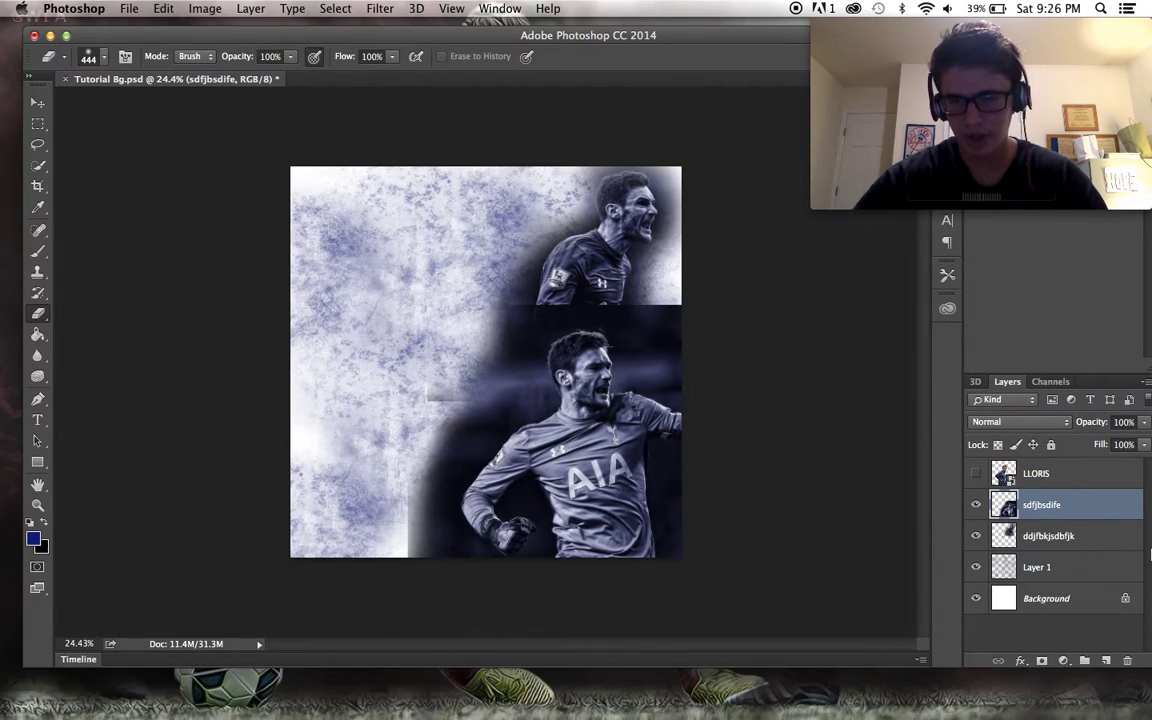
left_click(1064, 538)
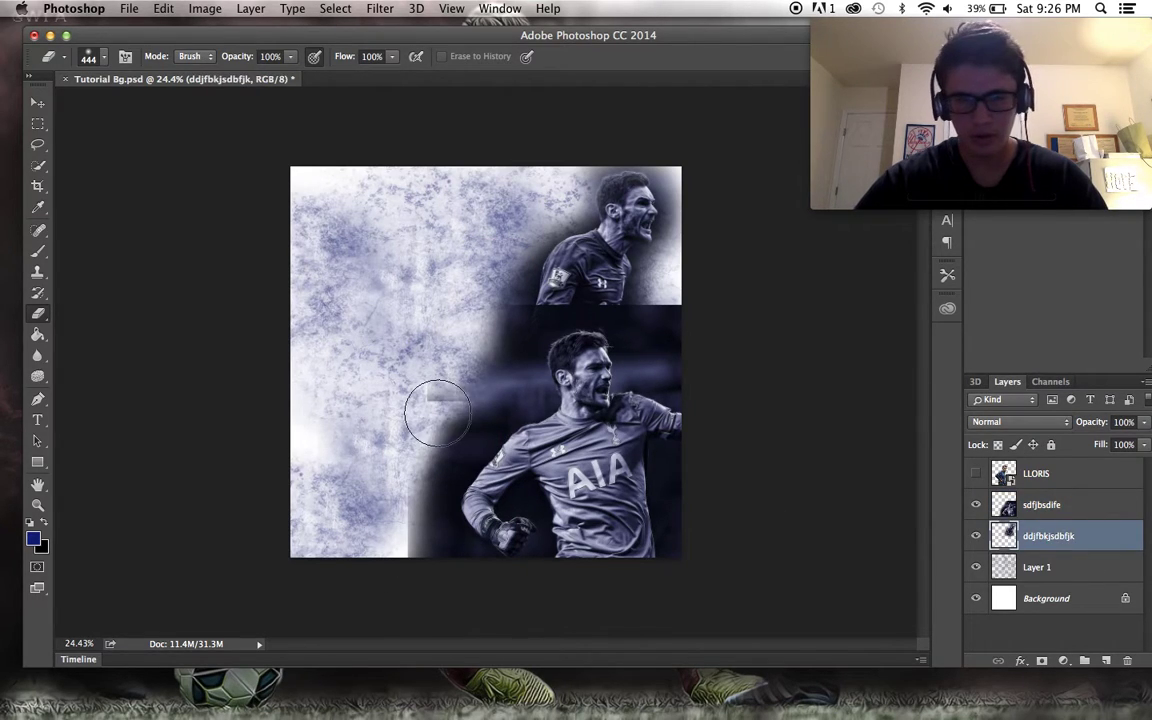
left_click(1047, 510)
mouse_move(334, 560)
left_mouse_down()
mouse_move(416, 540)
mouse_move(385, 415)
mouse_move(438, 425)
mouse_move(430, 340)
mouse_move(480, 262)
mouse_move(590, 272)
mouse_move(680, 325)
mouse_move(673, 345)
mouse_move(707, 545)
mouse_move(707, 483)
mouse_move(553, 573)
left_mouse_up()
mouse_move(475, 575)
left_mouse_down()
mouse_move(380, 500)
mouse_move(385, 440)
mouse_move(430, 360)
mouse_move(503, 385)
mouse_move(505, 413)
left_mouse_up()
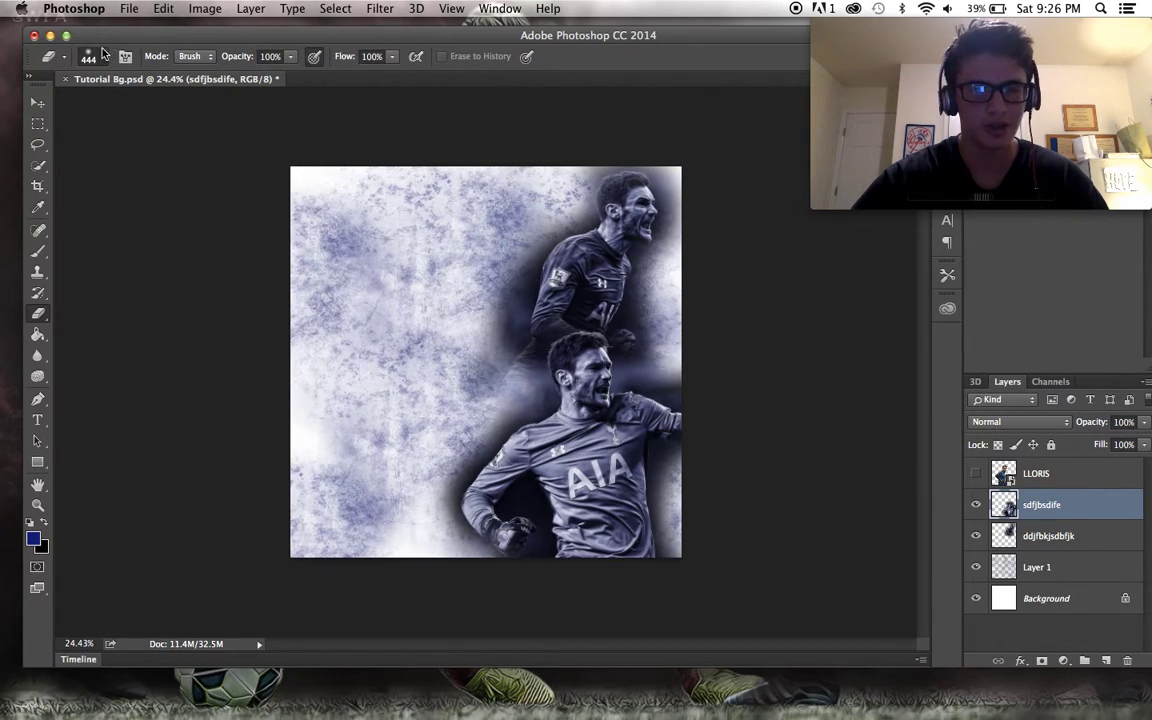
Switch to a 156 px eraser, lighten the area around the ball, and undo one stroke.
right_click(124, 104)
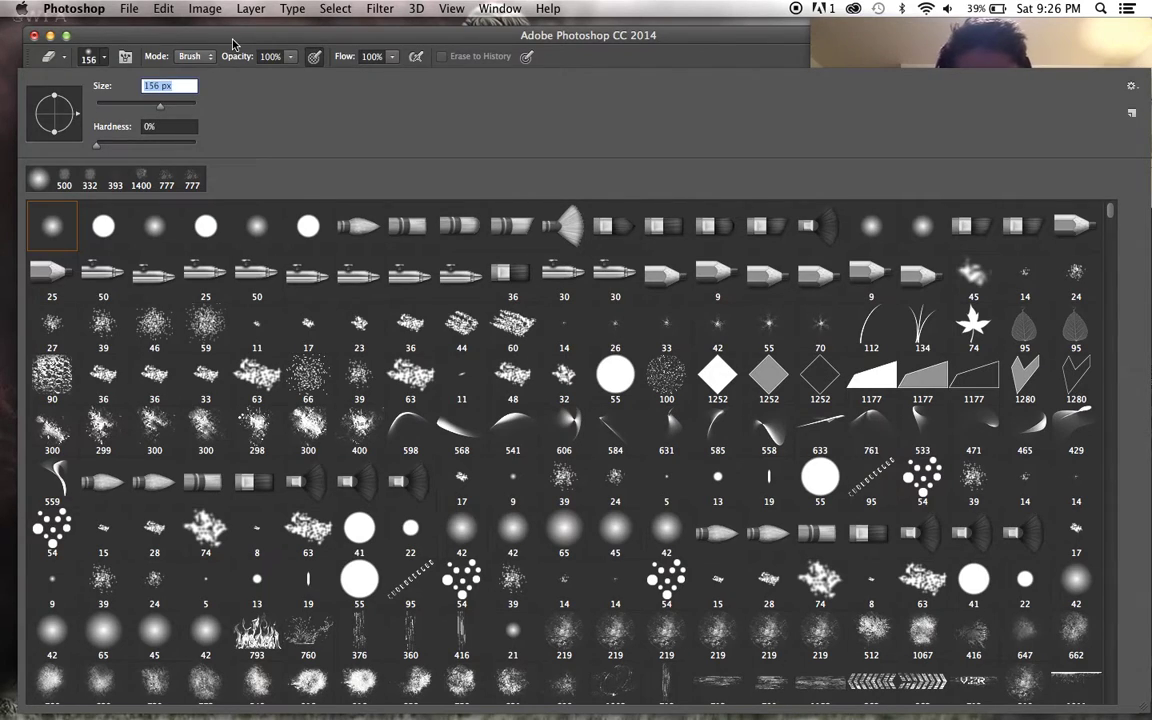
key("Return")
left_click_drag(511, 505, 527, 490)
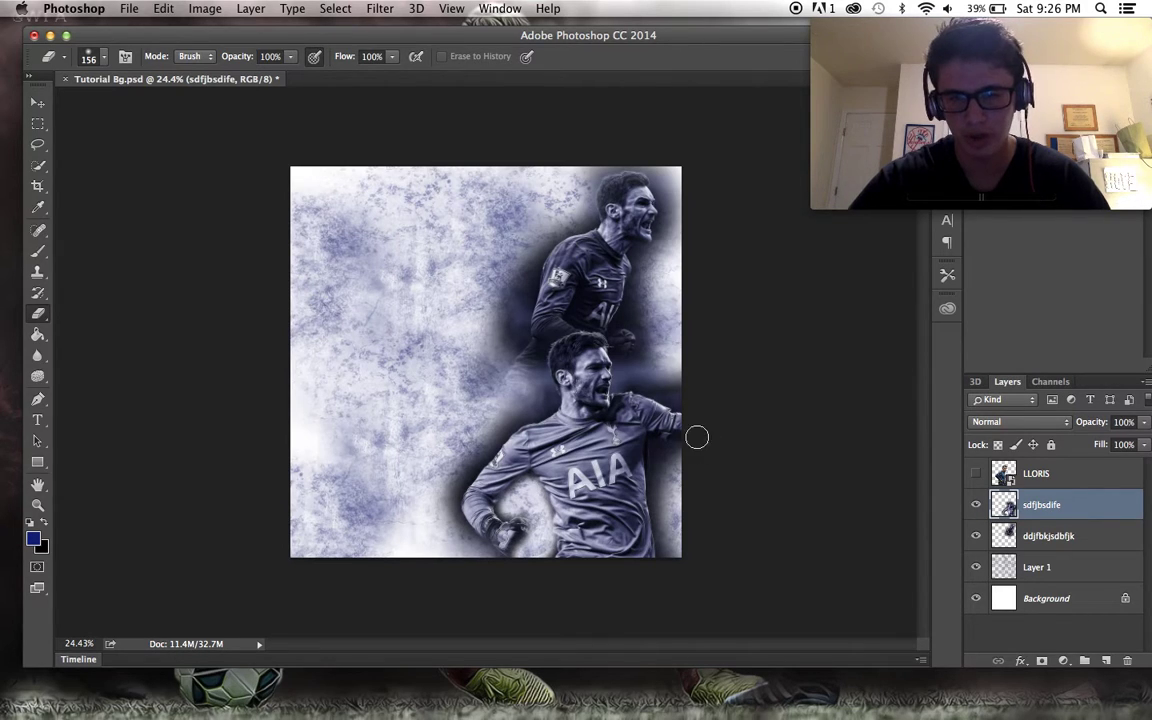
left_click_drag(680, 395, 640, 373)
key("super+z")
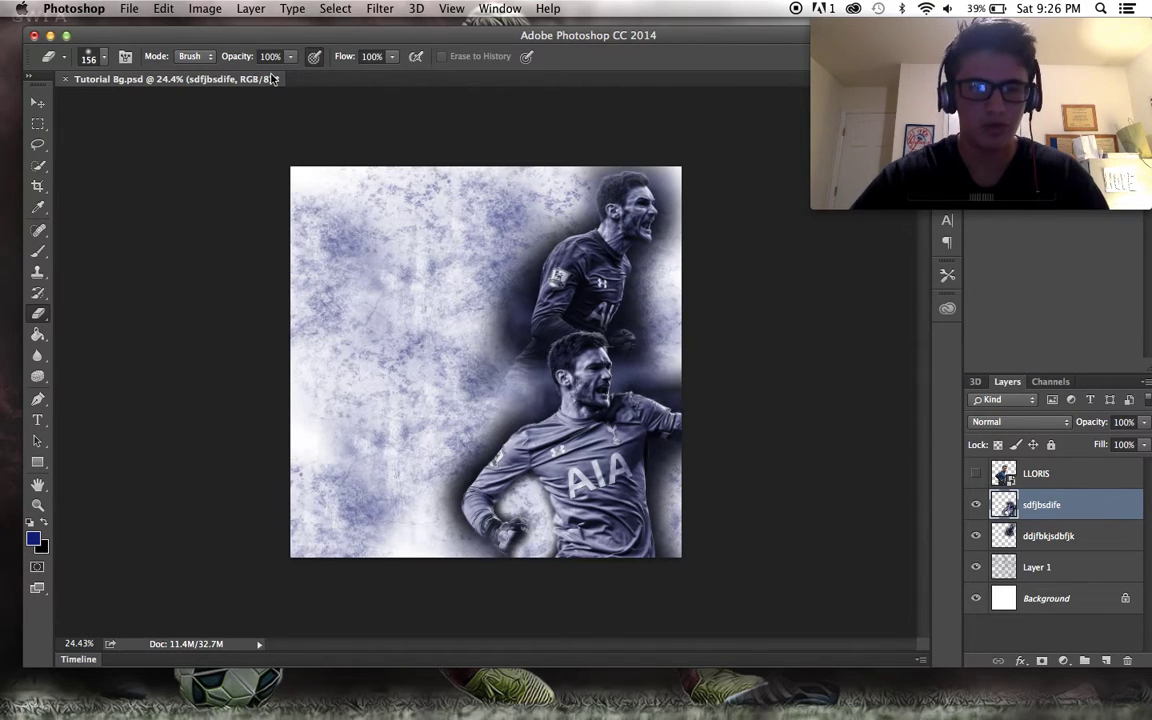
With a 476 px eraser, fade the shadow beside the lower player and show LLORIS again.
left_click(96, 57)
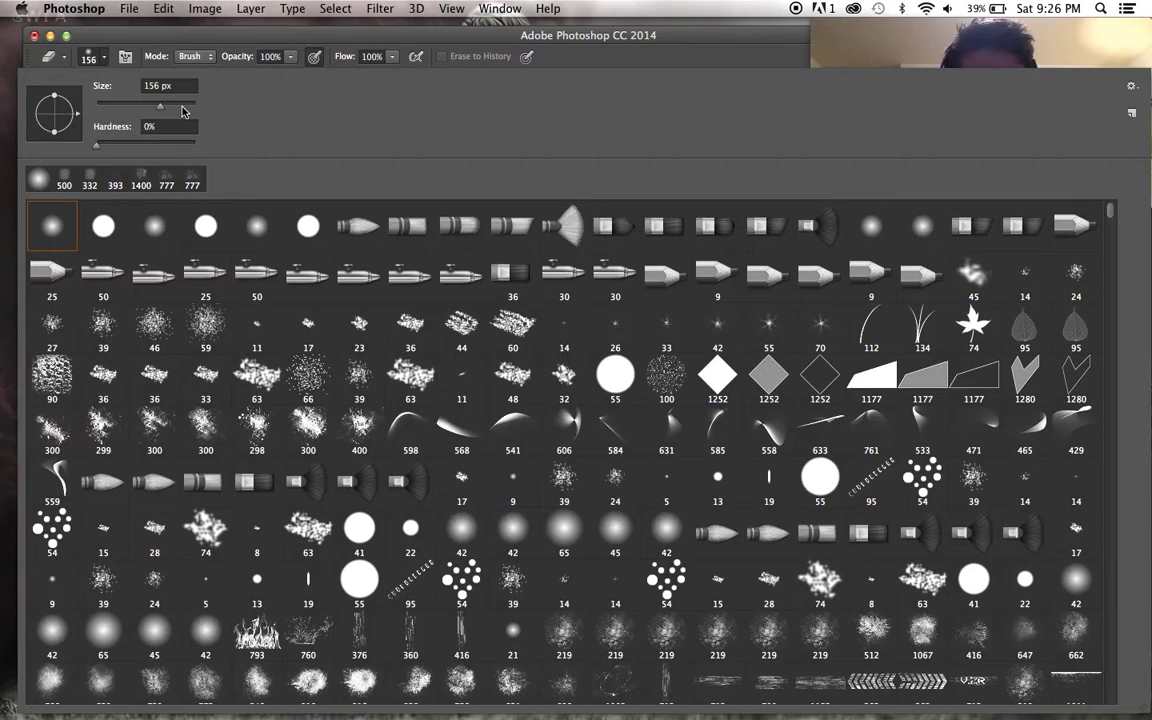
key("Return")
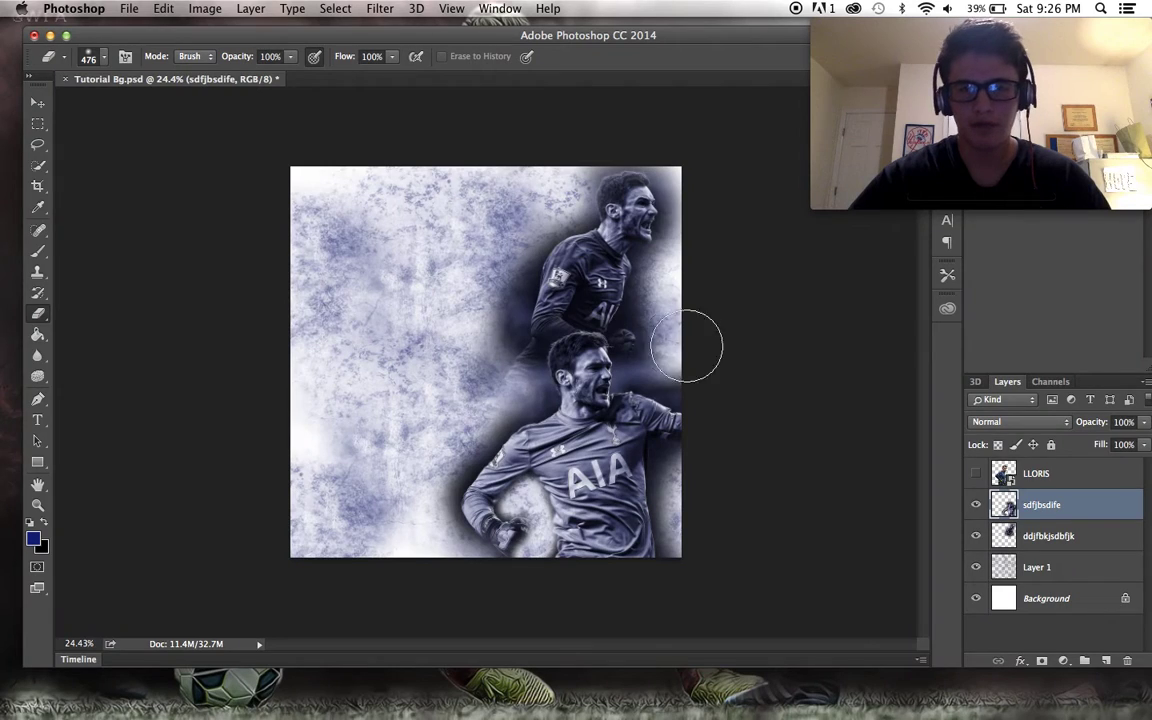
mouse_move(484, 367)
left_mouse_down()
mouse_move(488, 380)
mouse_move(445, 411)
mouse_move(437, 455)
mouse_move(455, 438)
left_mouse_up()
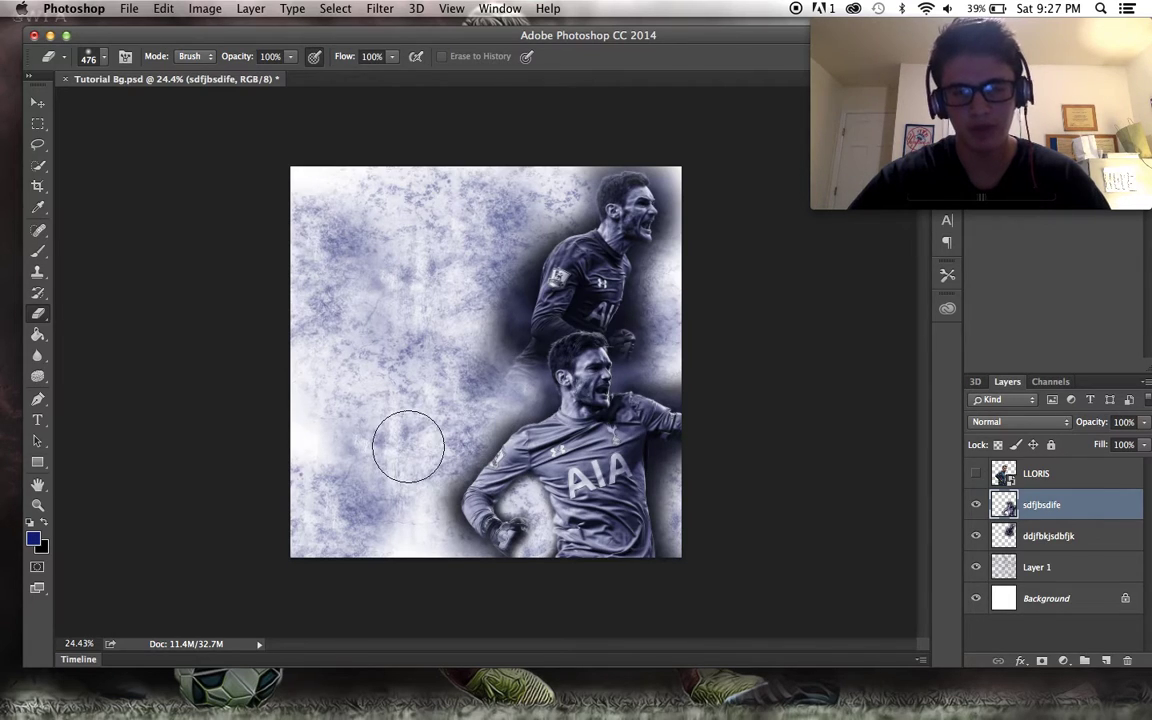
scroll(408, 446, "up", 5)
scroll(408, 446, "down", 3)
scroll(408, 446, "up", 3)
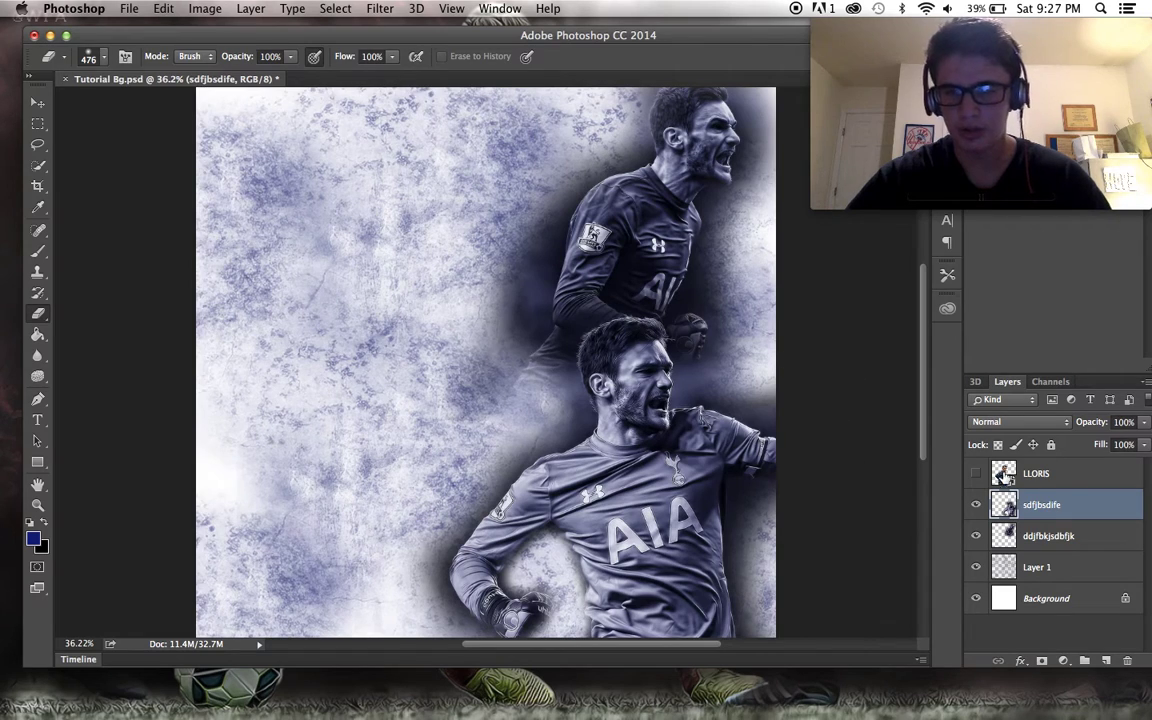
left_click(976, 473)
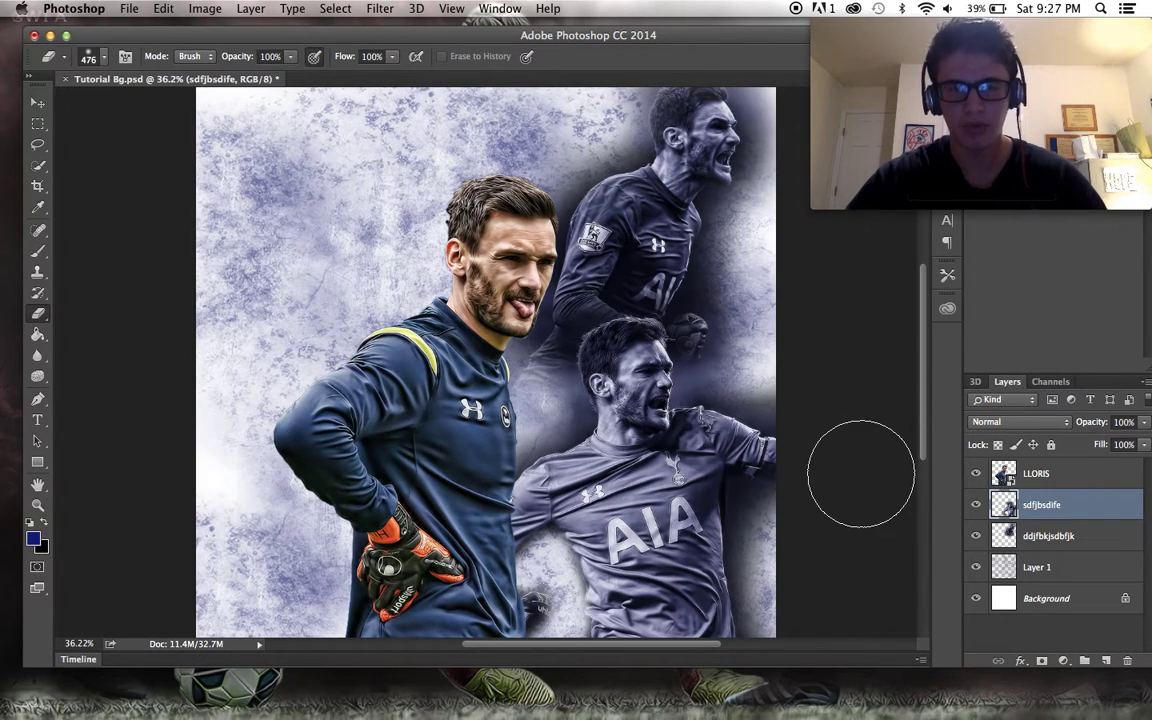
scroll(855, 466, "down", 3)
scroll(850, 462, "up", 2)
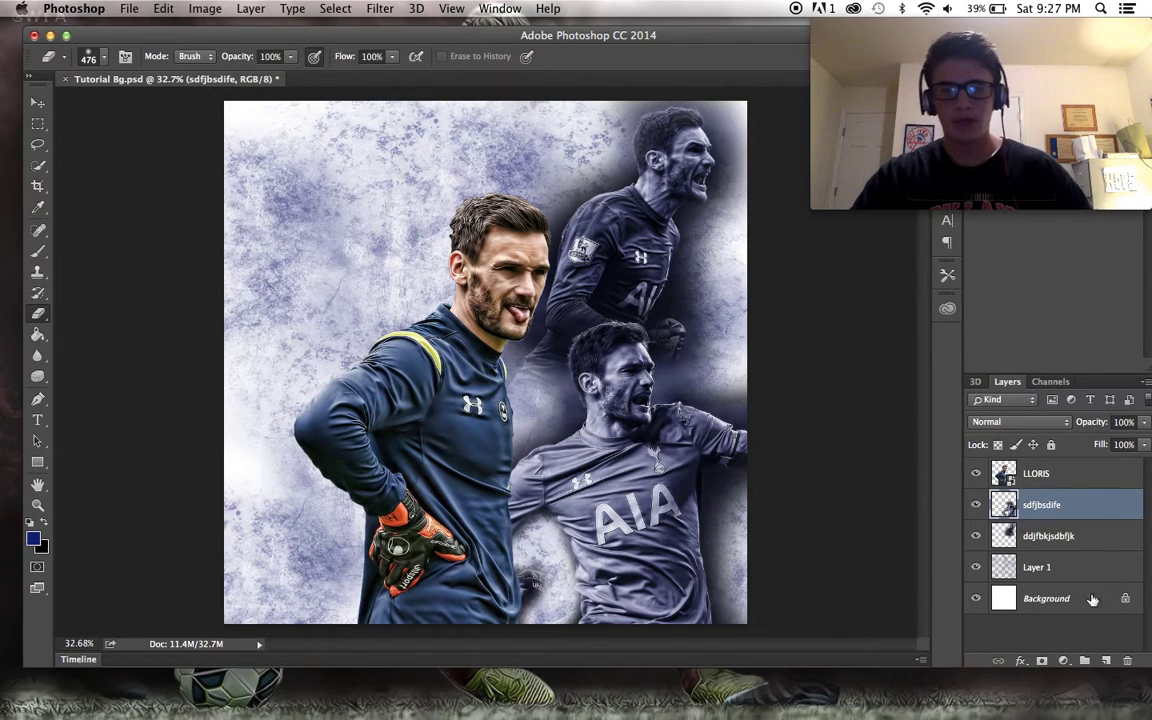
left_click(1107, 648)
left_click(1063, 510)
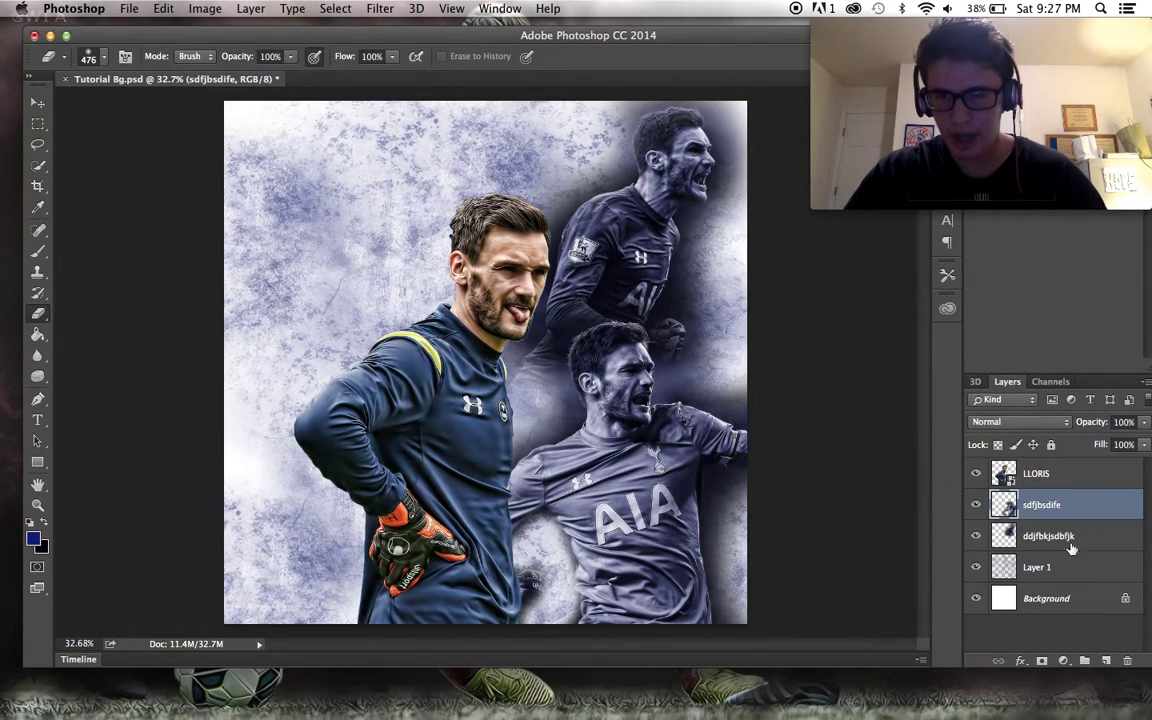
Place photo dsfksdbjhfejw on a new layer and enlarge it to 680% across most of the canvas.
left_click(1106, 662)
mouse_move(3, 688)
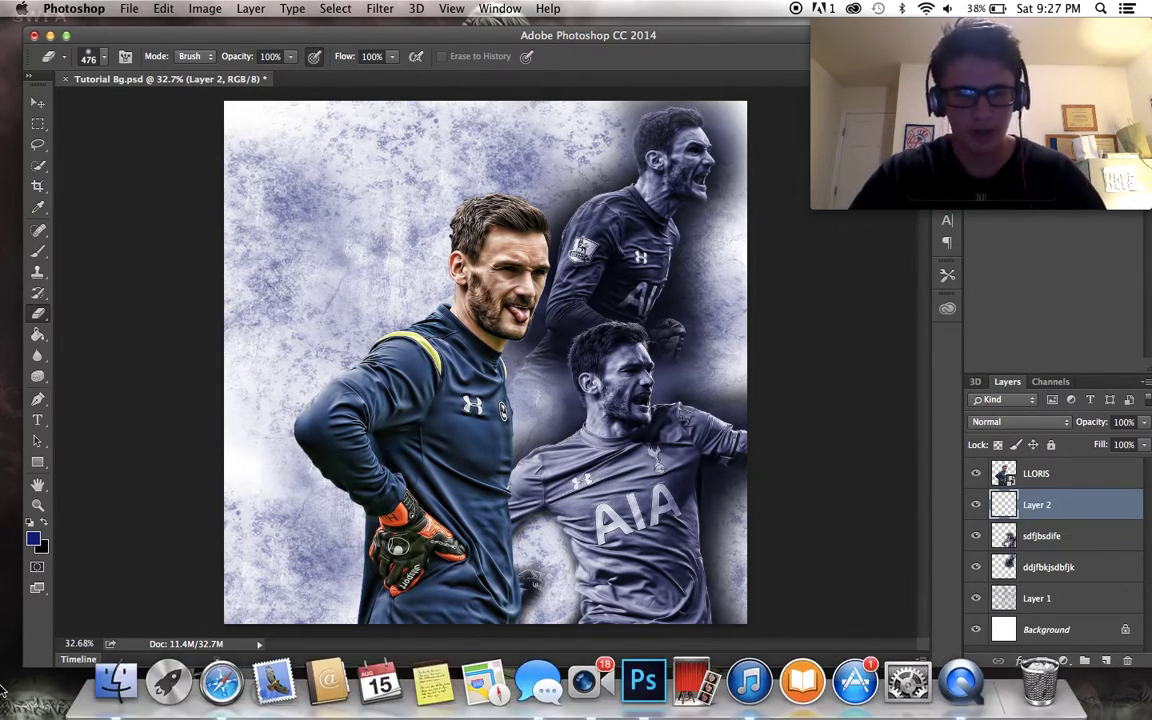
left_click(97, 677)
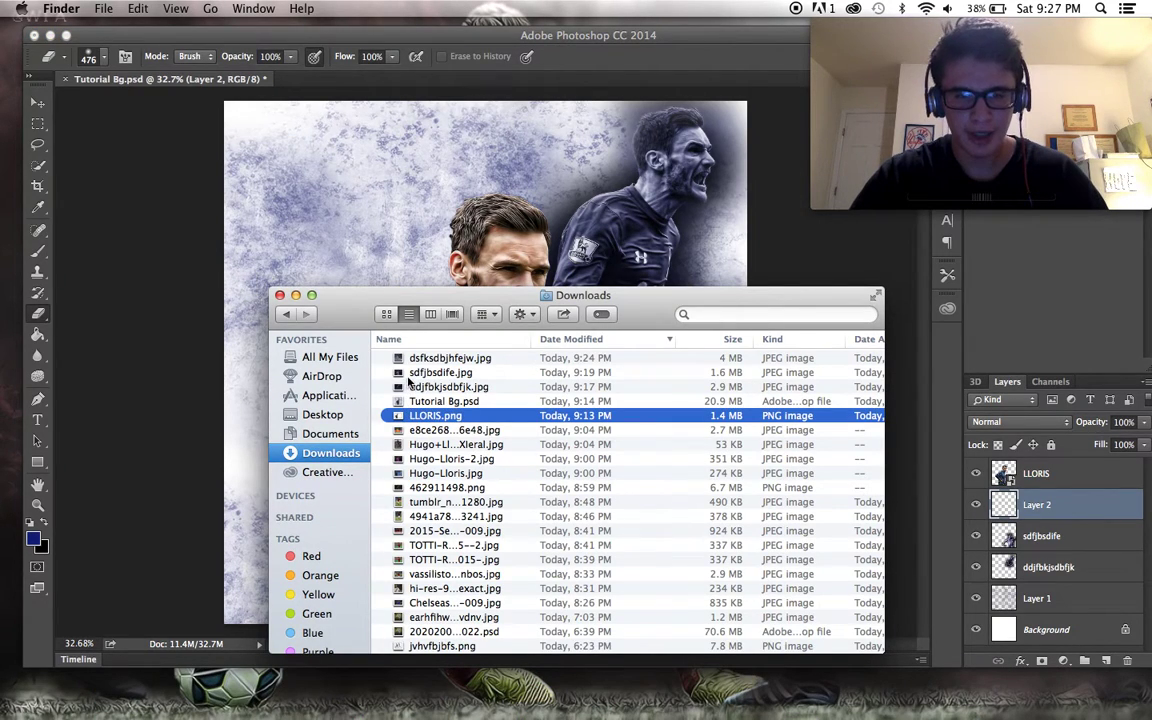
left_click(601, 167)
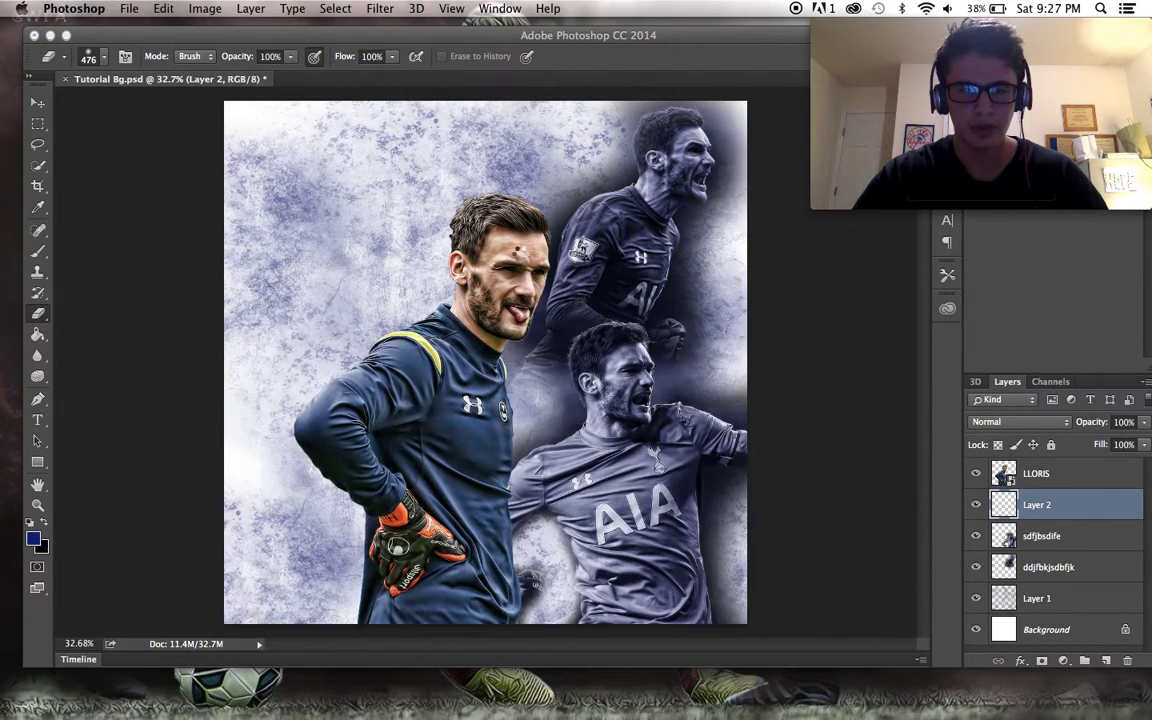
left_click_drag(458, 310, 648, 594)
left_click_drag(297, 241, 148, 123)
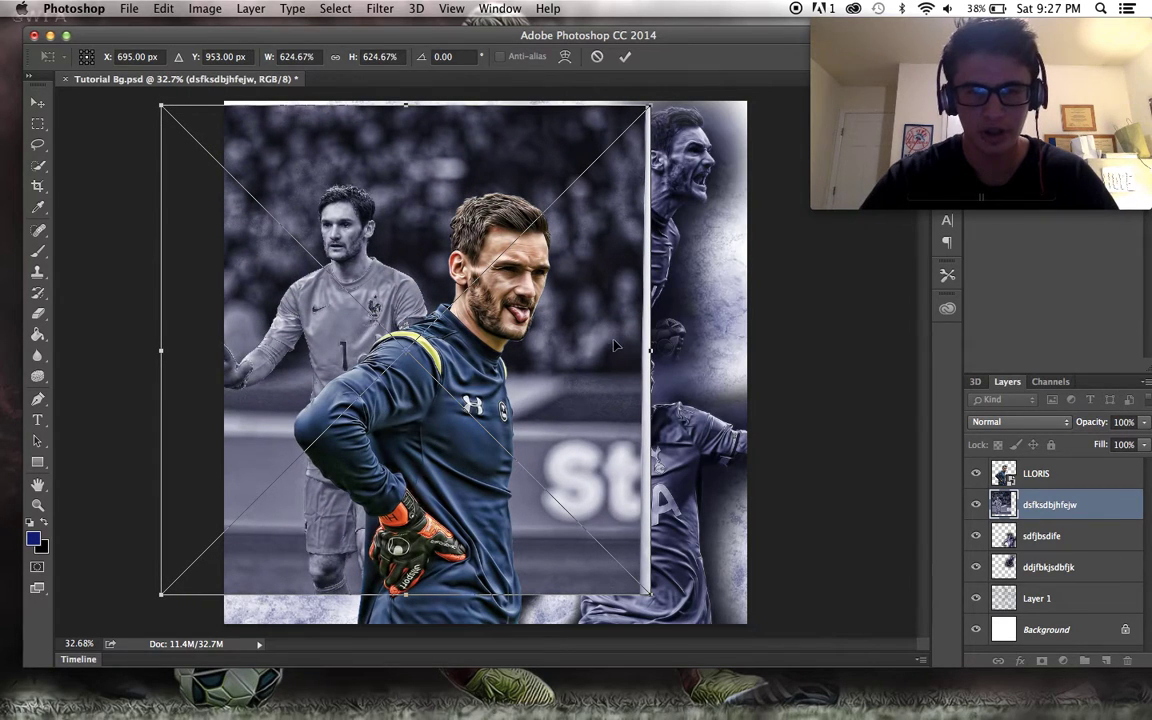
left_click_drag(615, 343, 619, 399)
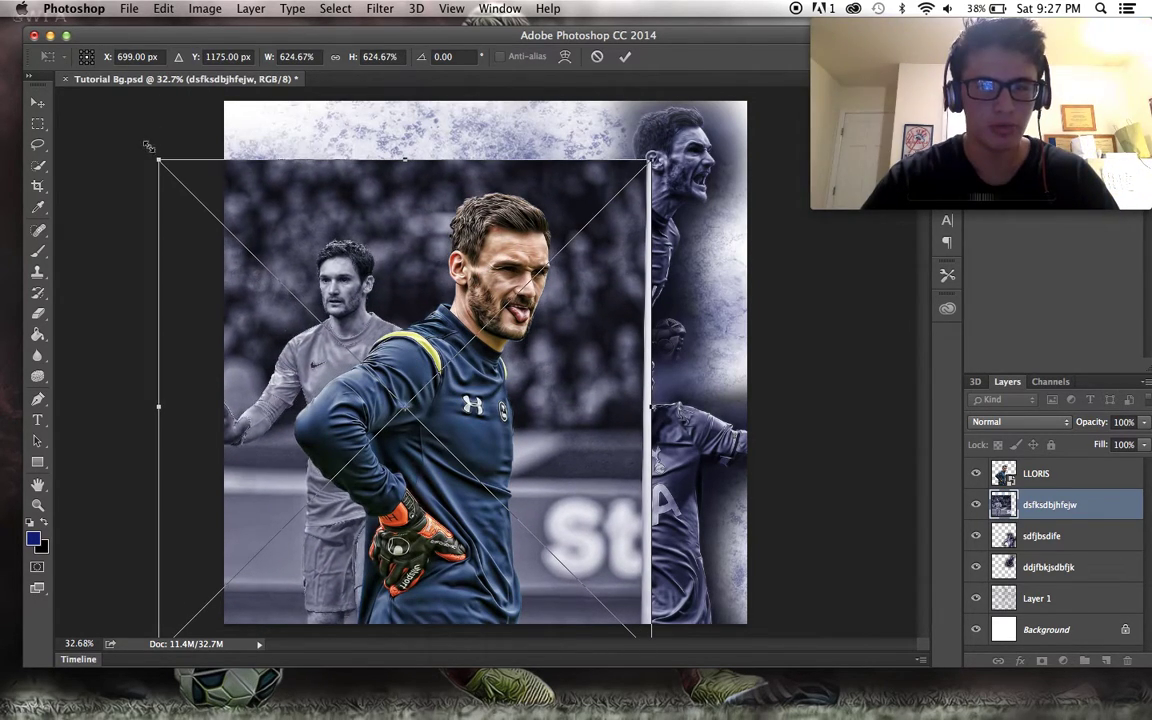
left_click_drag(148, 146, 111, 104)
left_click_drag(277, 237, 311, 217)
key("Return")
key("e")
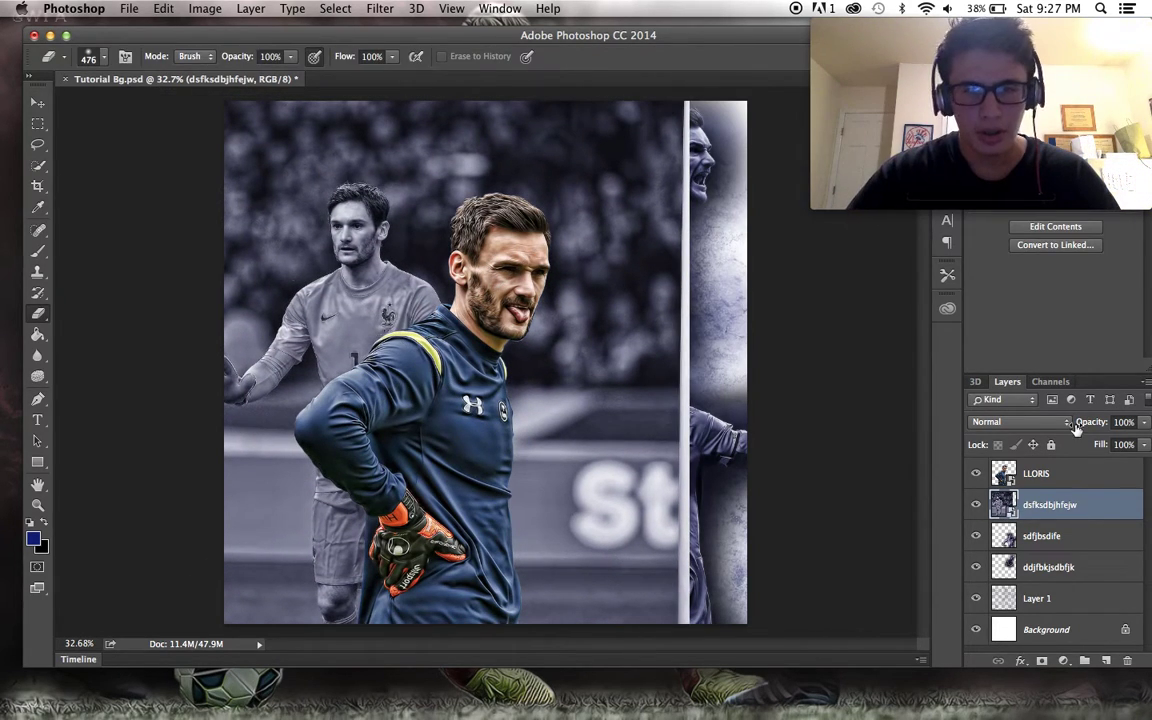
left_click(1040, 473)
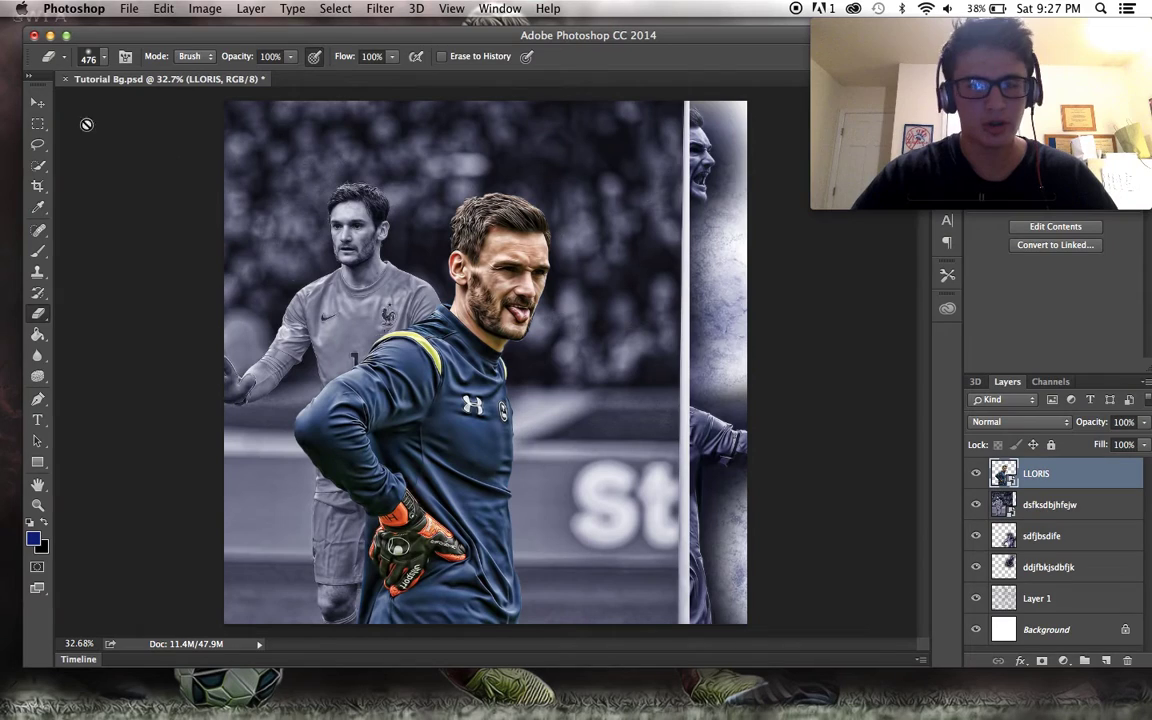
Nudge the LLORIS cutout right and the dsfksdbjhfejw pale-kit photo slightly left.
key("v")
left_click_drag(204, 145, 302, 147)
left_click(1043, 510)
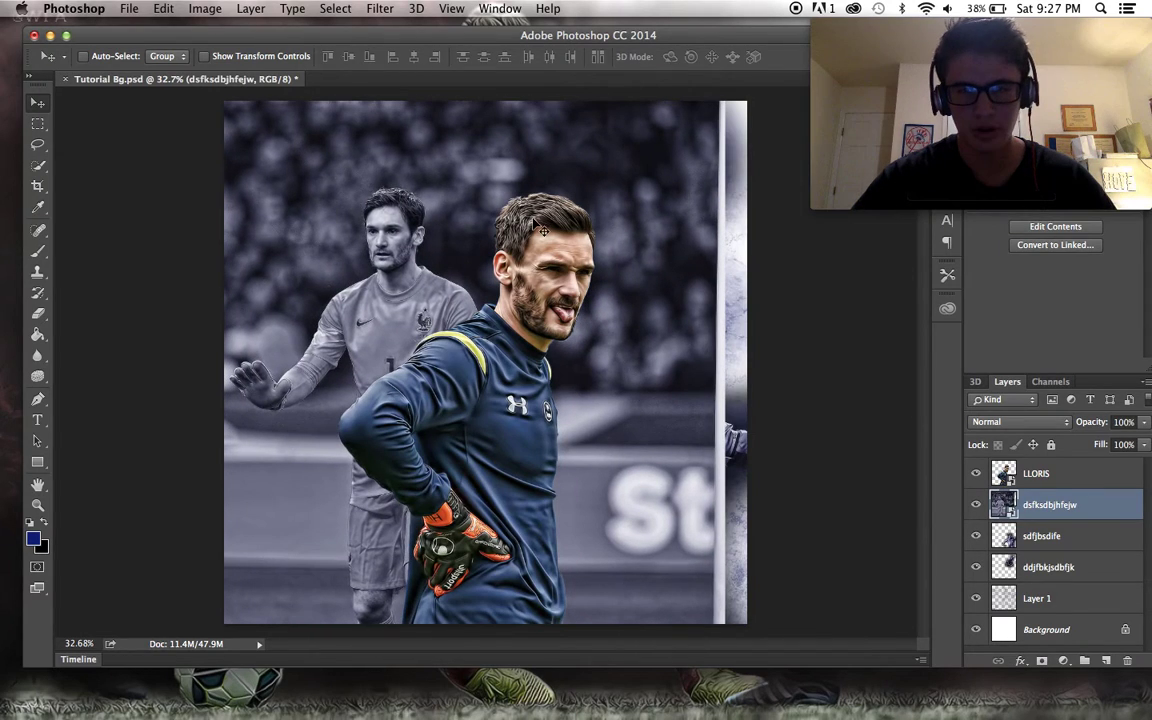
left_click_drag(533, 222, 496, 221)
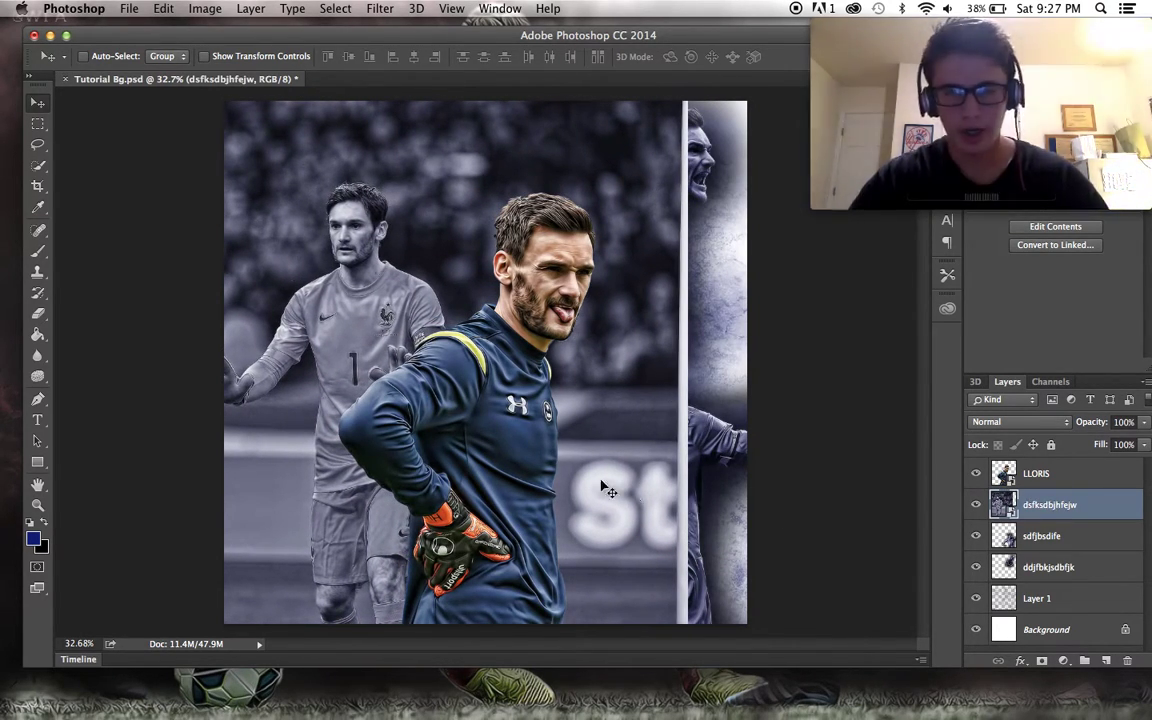
Hide LLORIS, rasterize the pale-kit smart object and erase its lower right.
left_click(976, 474)
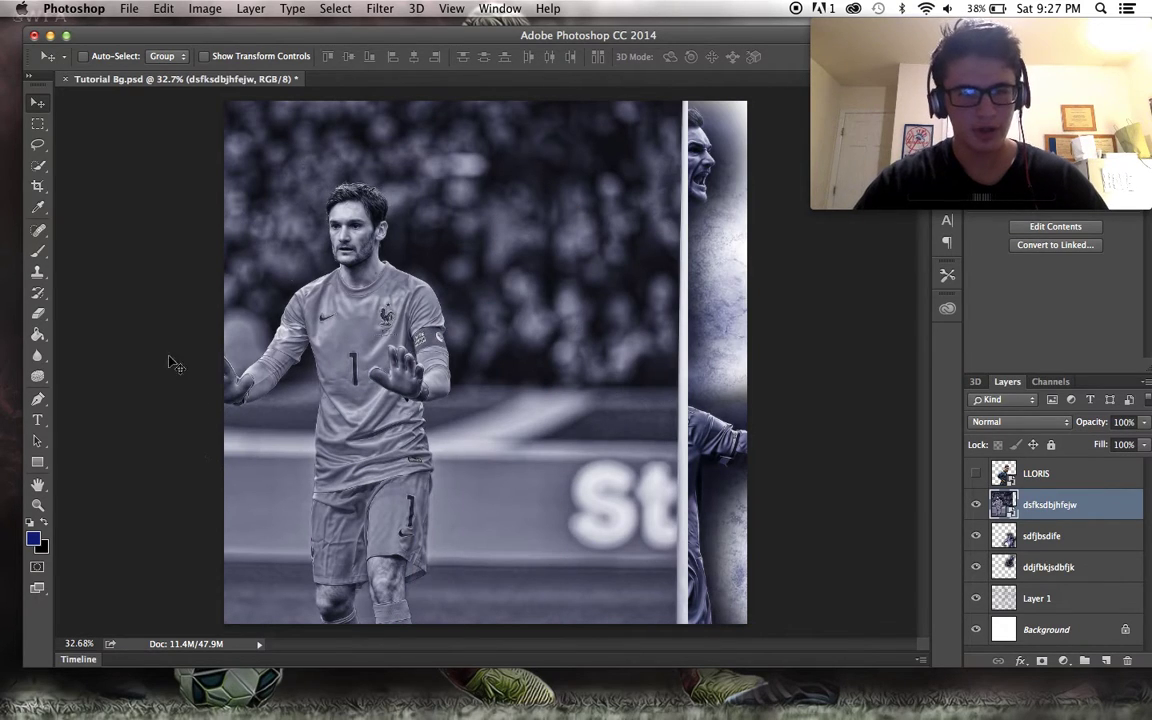
left_click(38, 312)
left_click(643, 248)
key("Return")
mouse_move(620, 440)
left_mouse_down()
mouse_move(612, 640)
mouse_move(500, 530)
mouse_move(495, 455)
mouse_move(415, 540)
mouse_move(560, 460)
mouse_move(545, 250)
mouse_move(590, 150)
mouse_move(640, 110)
mouse_move(700, 387)
left_mouse_up()
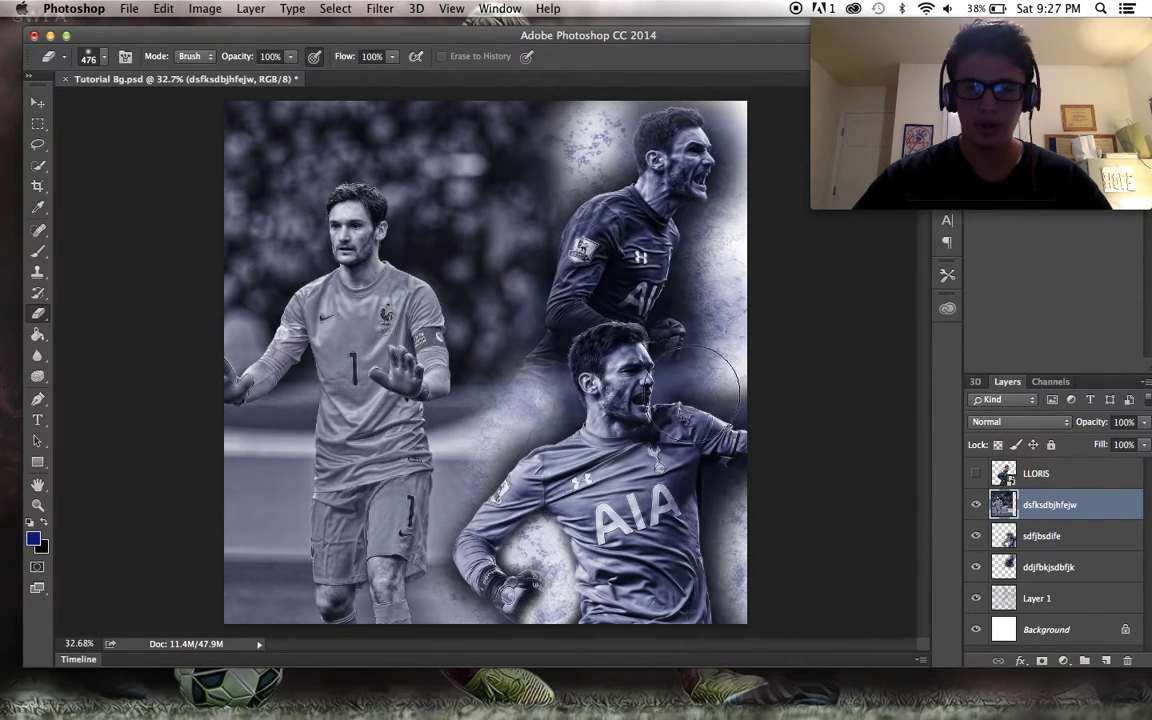
Erase the dark crowd above and left of the France-kit Lloris to reveal the blue grunge.
mouse_move(470, 300)
left_mouse_down()
mouse_move(476, 135)
mouse_move(583, 175)
left_mouse_up()
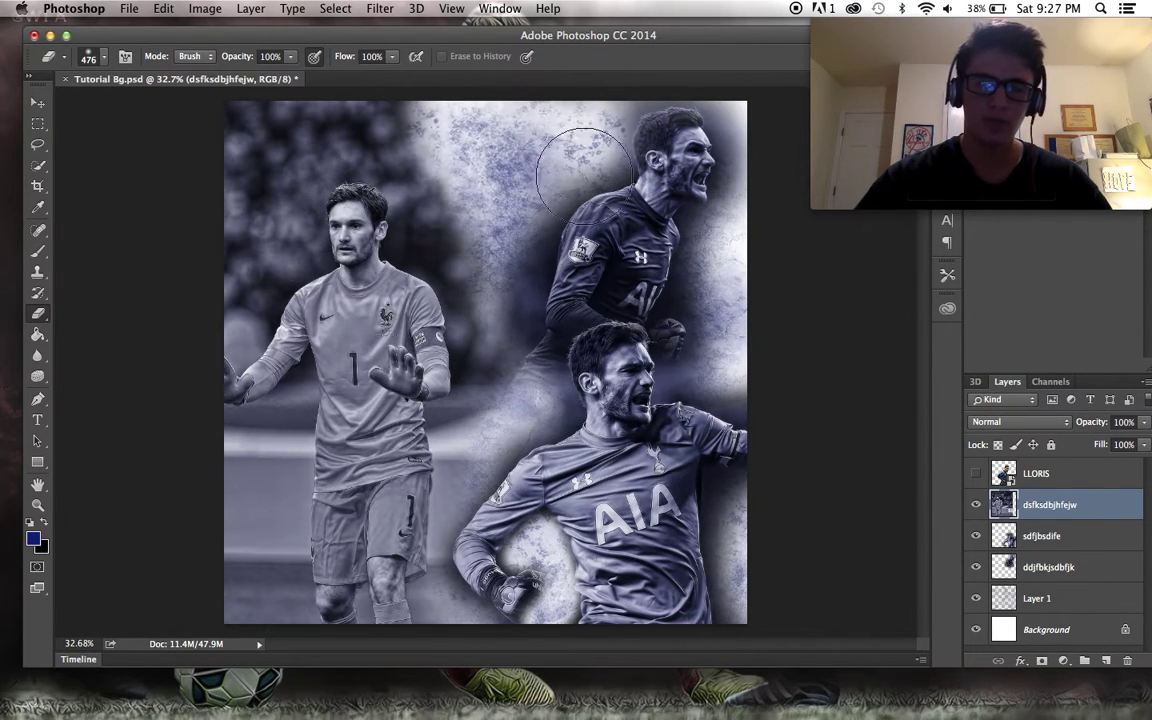
mouse_move(546, 410)
left_mouse_down()
mouse_move(533, 380)
mouse_move(533, 240)
mouse_move(464, 142)
mouse_move(408, 100)
mouse_move(240, 105)
mouse_move(217, 198)
mouse_move(230, 233)
mouse_move(187, 423)
mouse_move(213, 443)
mouse_move(213, 573)
mouse_move(244, 603)
mouse_move(241, 528)
mouse_move(259, 455)
mouse_move(241, 246)
mouse_move(224, 284)
mouse_move(240, 192)
mouse_move(286, 121)
mouse_move(282, 130)
mouse_move(397, 113)
mouse_move(441, 172)
mouse_move(443, 222)
left_mouse_up()
mouse_move(292, 216)
left_mouse_down()
mouse_move(249, 226)
mouse_move(283, 149)
mouse_move(232, 255)
mouse_move(249, 257)
mouse_move(244, 265)
mouse_move(270, 193)
mouse_move(353, 103)
mouse_move(391, 118)
mouse_move(457, 205)
mouse_move(445, 198)
mouse_move(495, 295)
mouse_move(515, 378)
mouse_move(480, 410)
mouse_move(505, 405)
mouse_move(440, 460)
left_mouse_up()
mouse_move(257, 489)
left_mouse_down()
mouse_move(266, 562)
mouse_move(262, 479)
mouse_move(215, 380)
left_mouse_up()
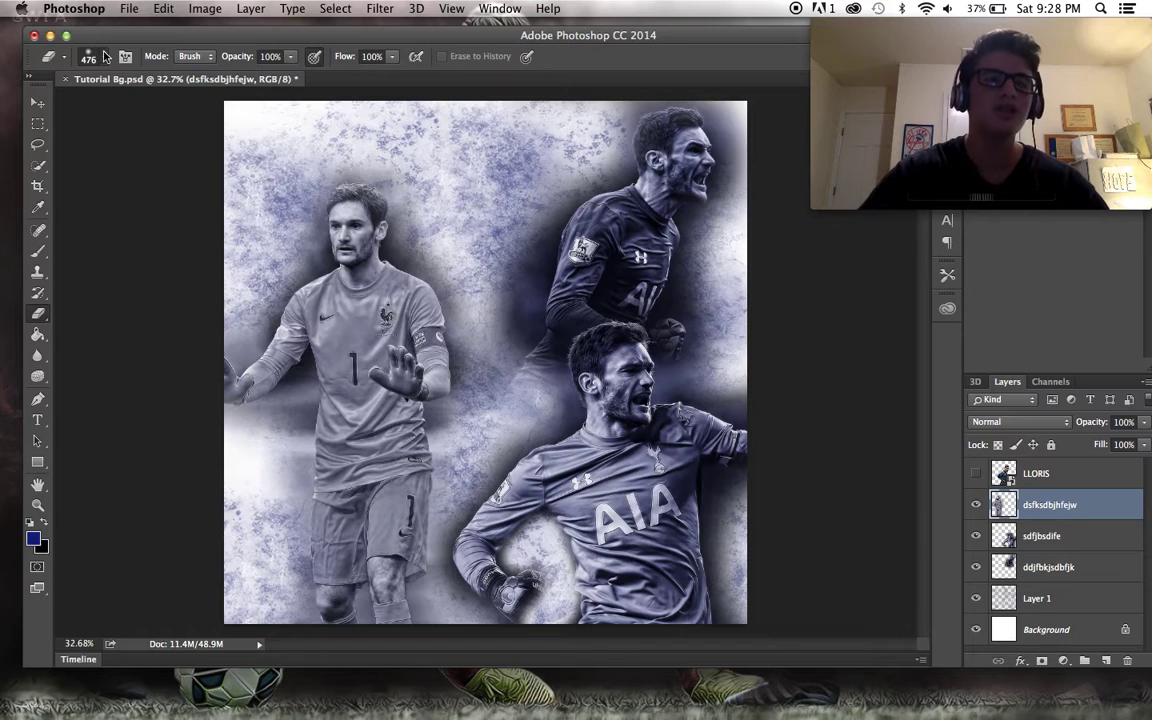
left_click(104, 57)
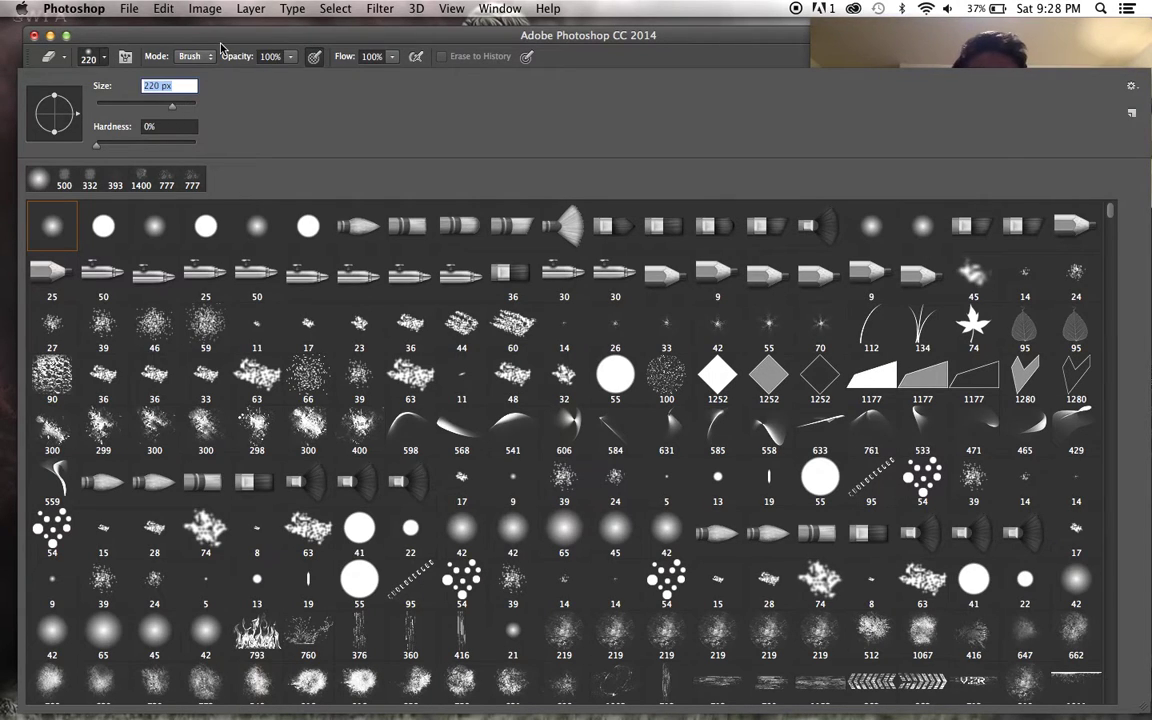
Erase more texture left of Lloris below his hand with a 220 px eraser.
key("Return")
left_click_drag(262, 370, 287, 512)
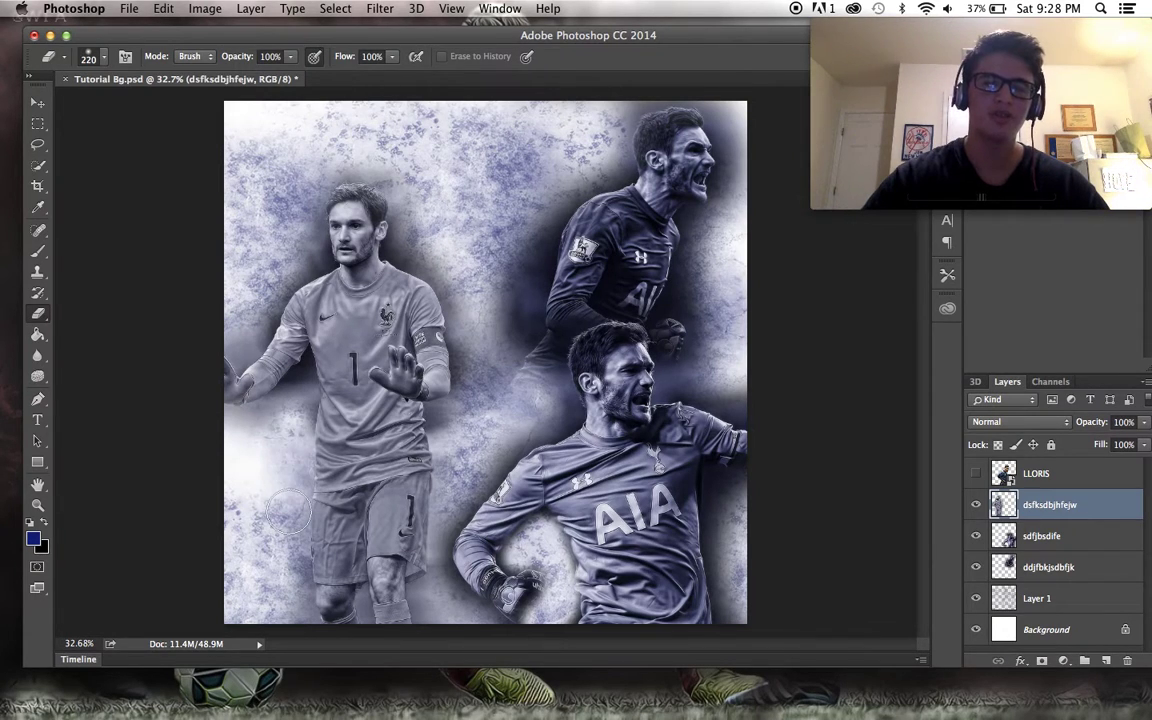
mouse_move(264, 432)
left_mouse_down()
mouse_move(233, 448)
mouse_move(303, 401)
mouse_move(274, 551)
left_mouse_up()
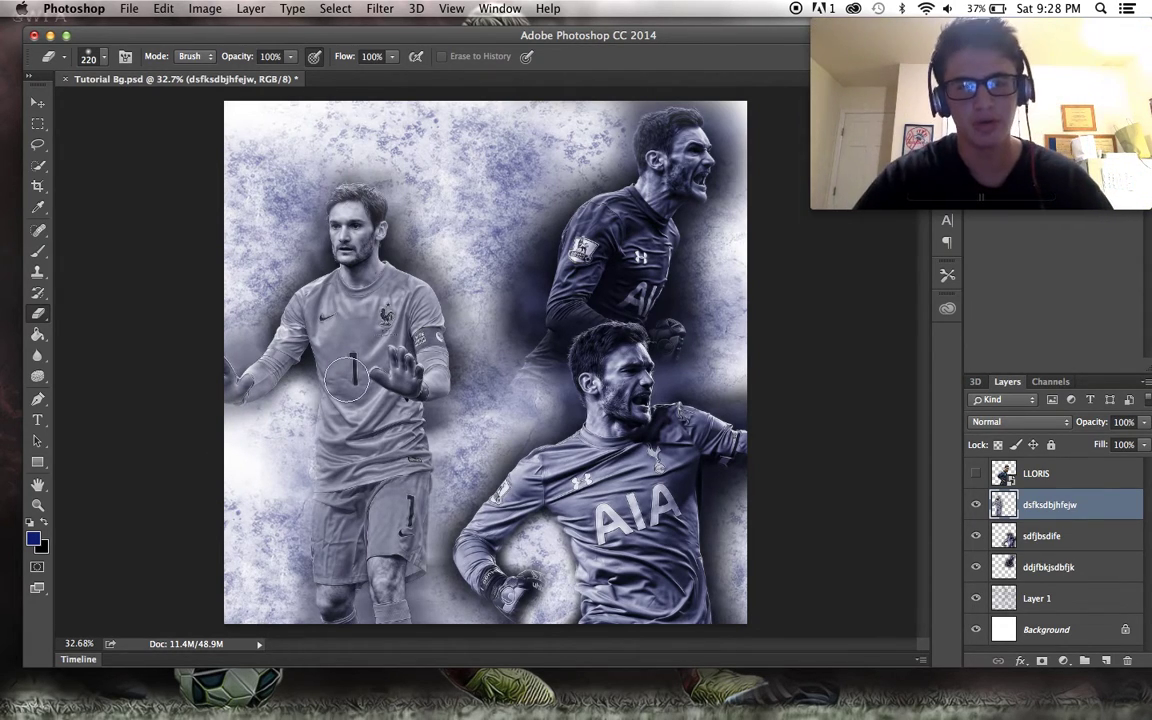
scroll(432, 250, "down", 2)
scroll(436, 320, "up", 2)
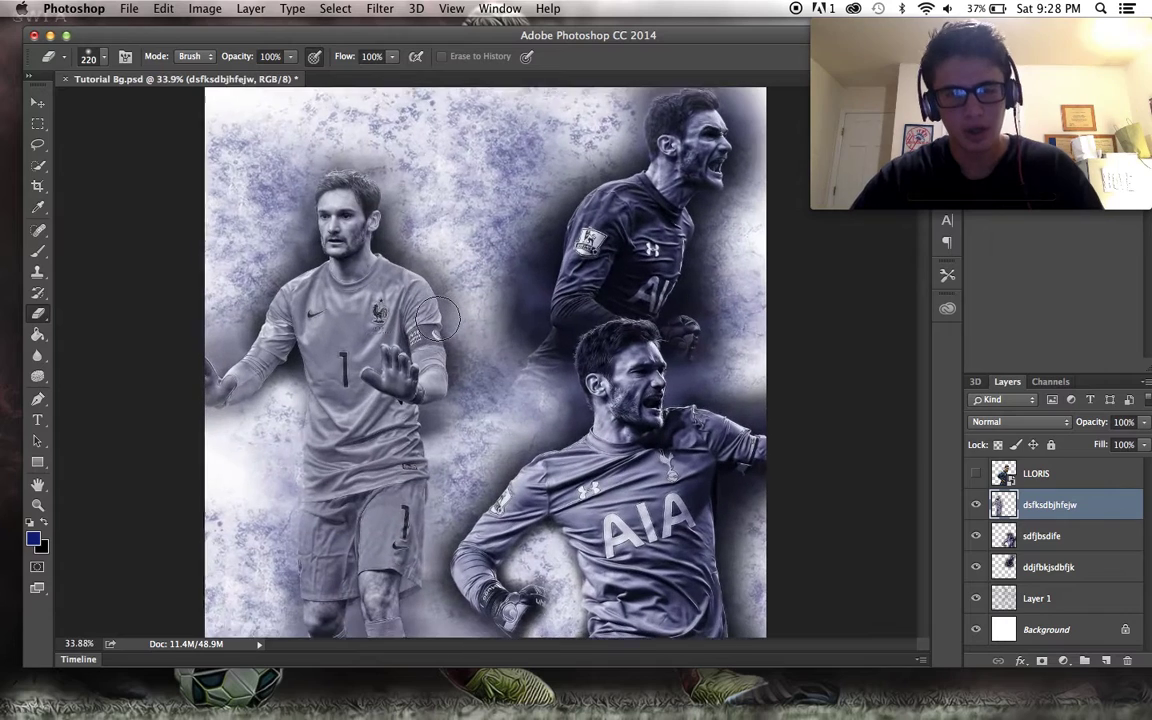
scroll(436, 320, "up", 1)
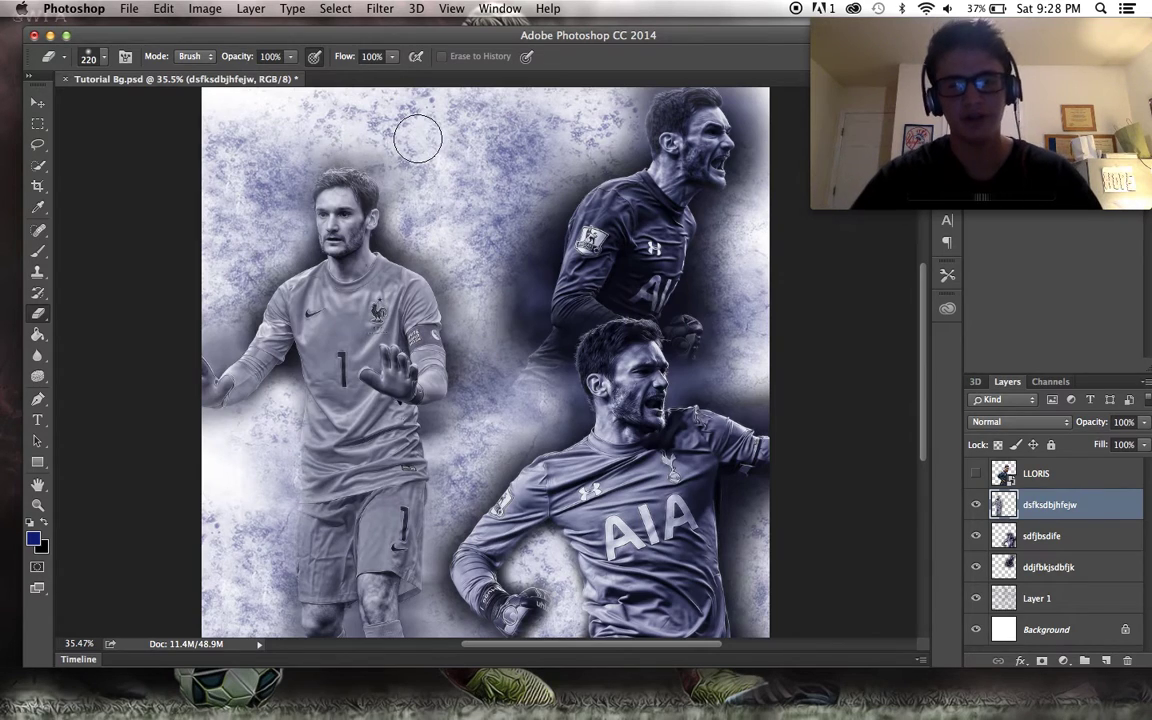
scroll(417, 132, "down", 2)
scroll(419, 134, "up", 3)
scroll(419, 134, "down", 1)
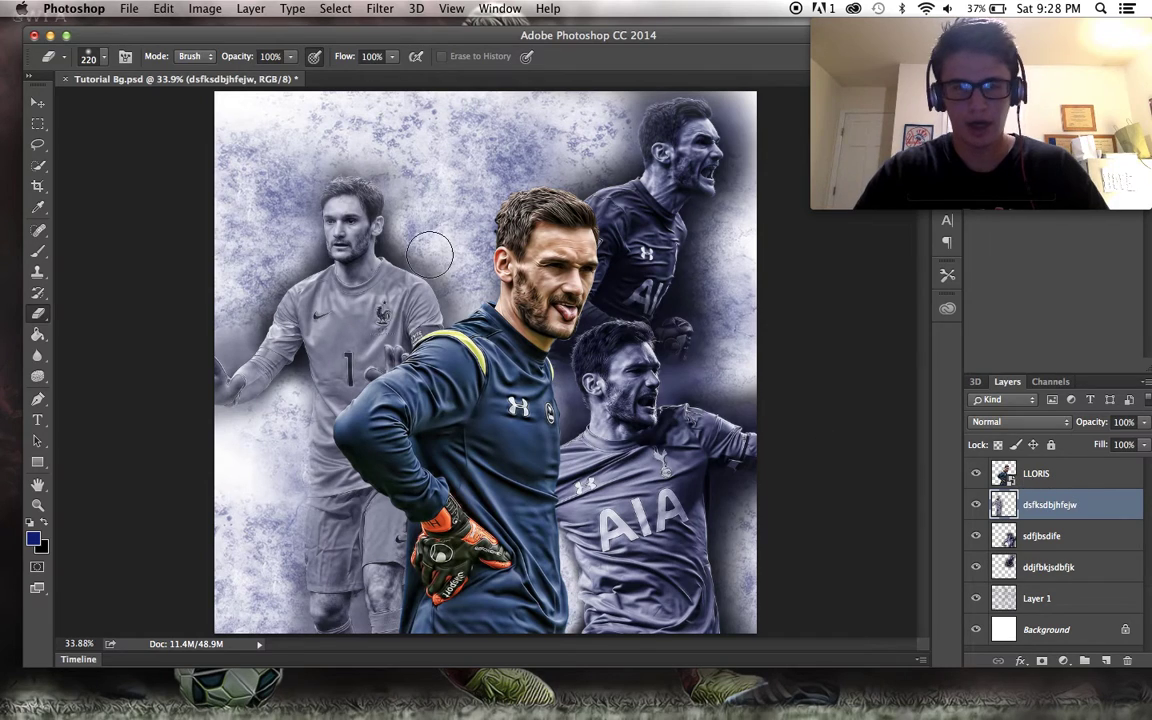
left_click(44, 105)
Nudge the France-kit Lloris up-left and shift the LLORIS cutout slightly.
left_click_drag(245, 170, 218, 156)
left_click(1022, 475)
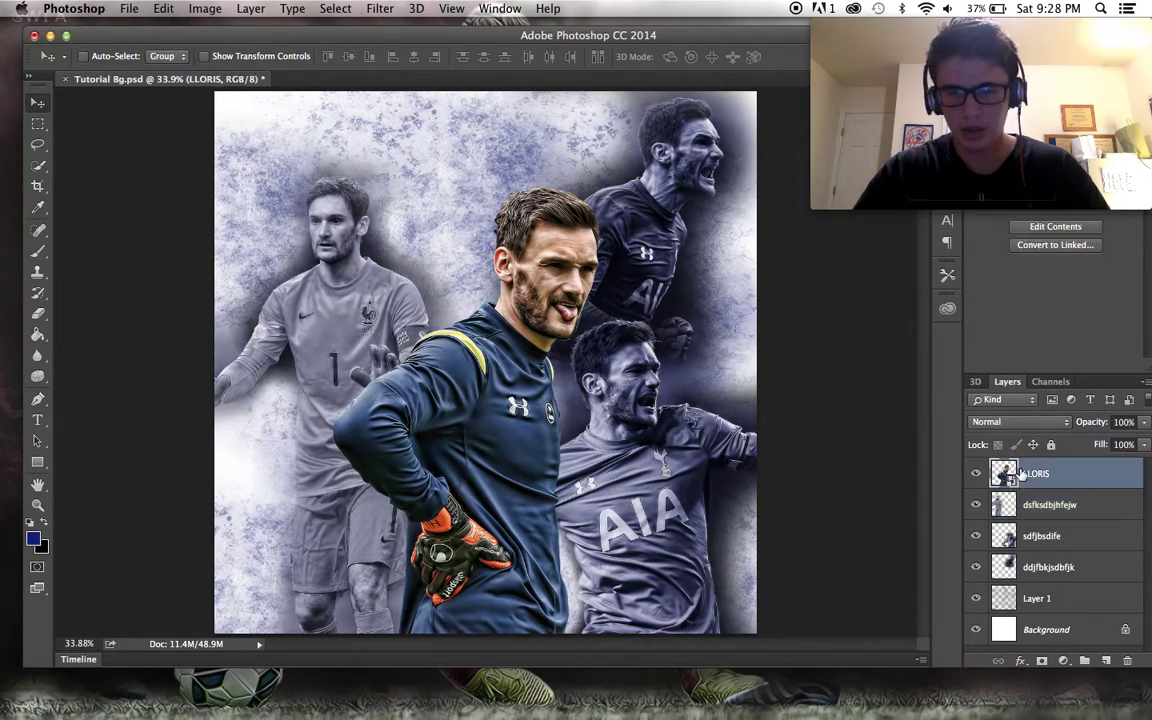
left_click_drag(795, 415, 783, 413)
scroll(797, 442, "up", 1)
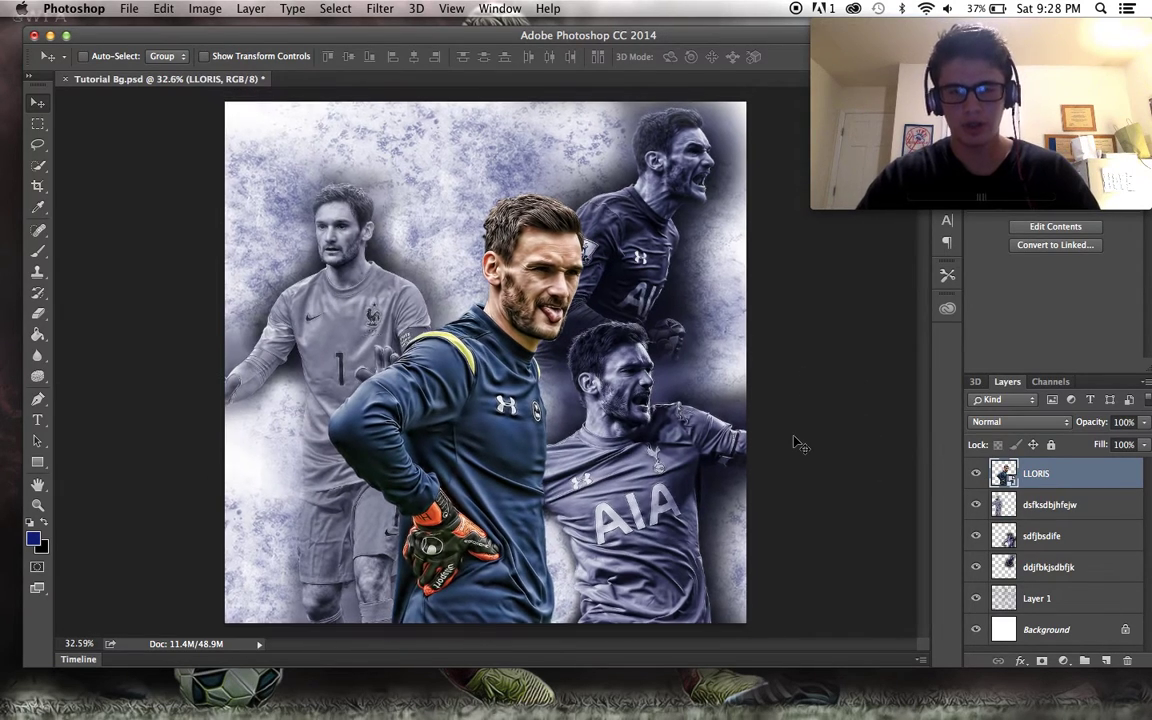
scroll(800, 443, "up", 1)
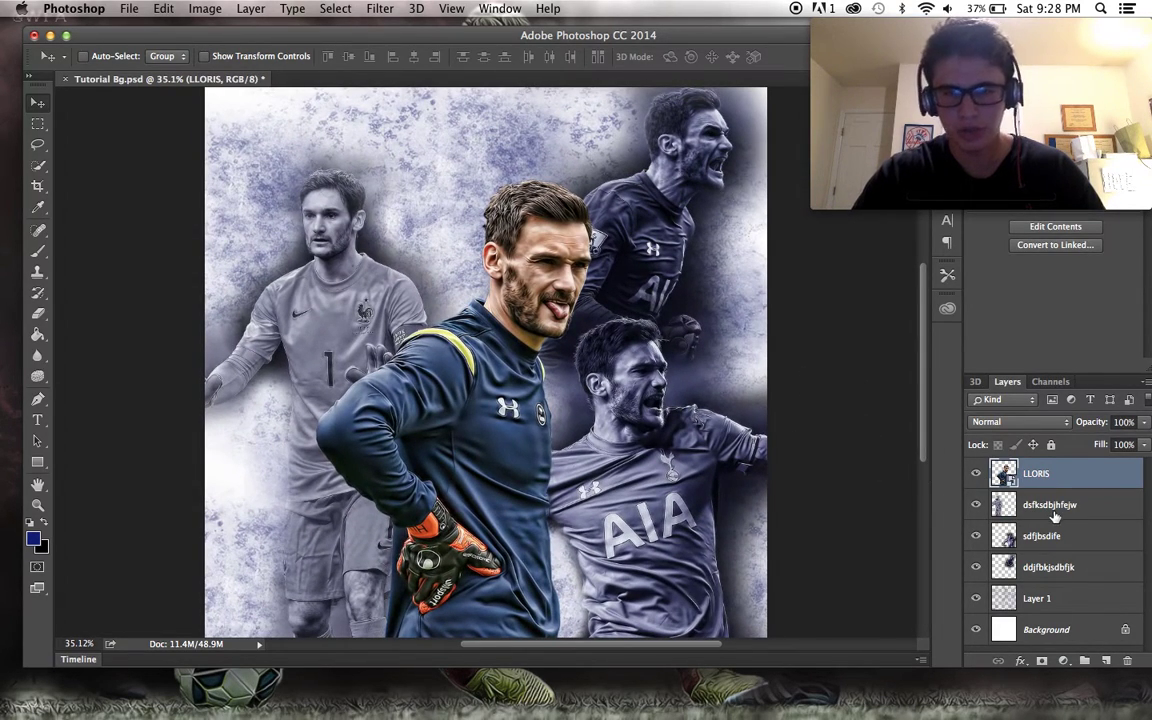
Scale the lower AIA-shirt Lloris (sdfjbsdife) to about 90% and reposition it.
left_click(1052, 536)
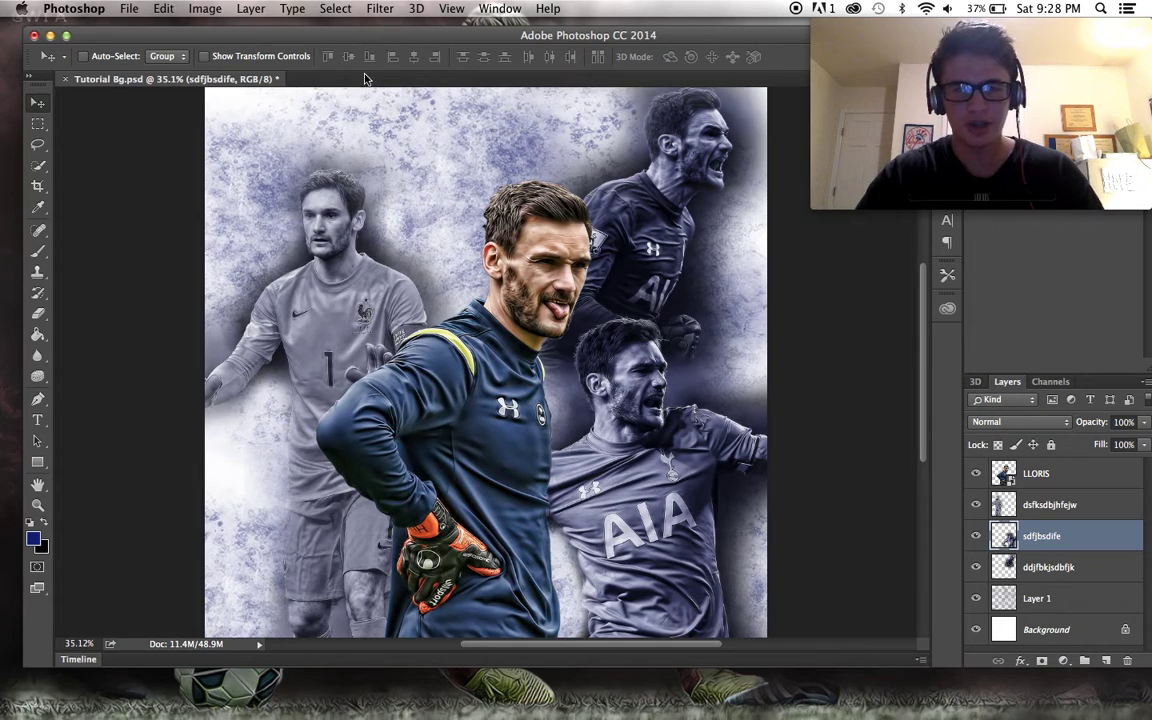
left_click(163, 8)
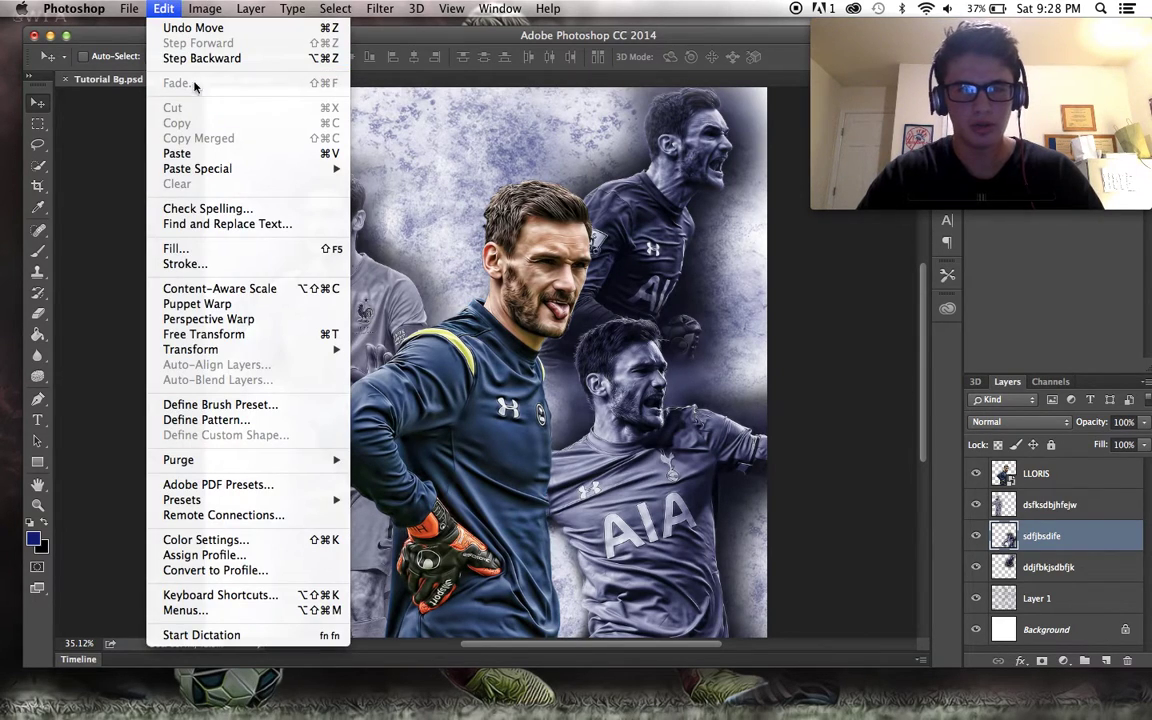
mouse_move(254, 349)
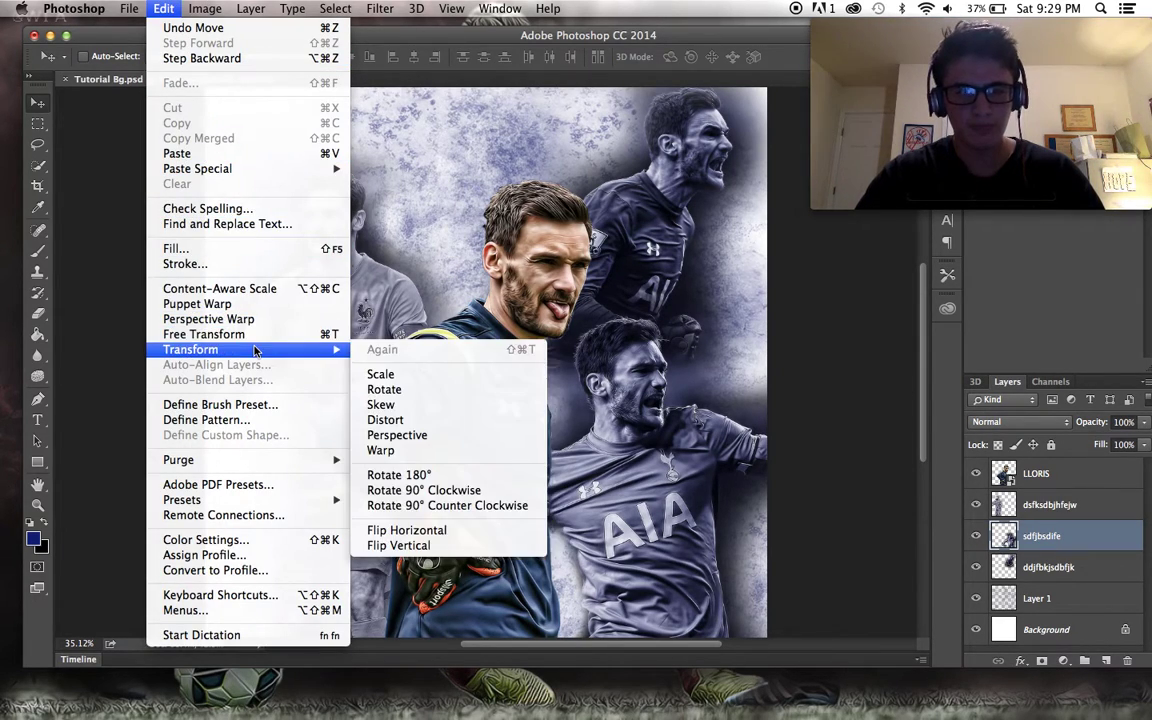
left_click(425, 376)
left_click_drag(372, 280, 422, 322)
left_click_drag(522, 365, 509, 363)
key("Return")
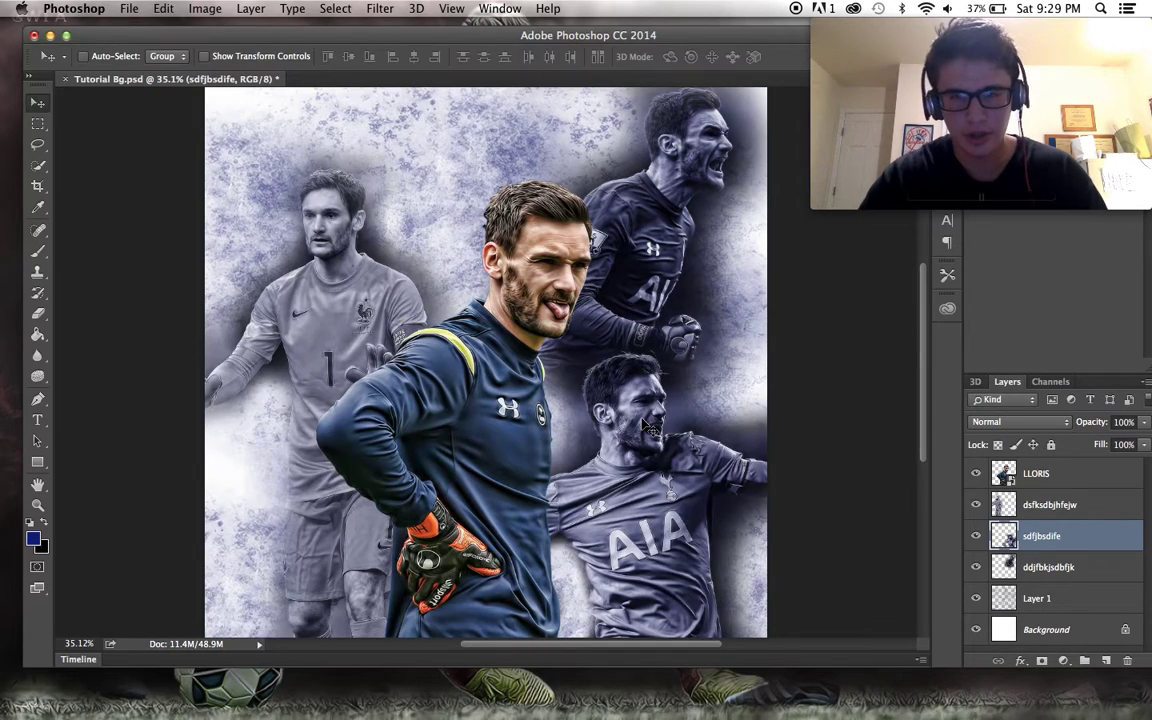
Rescale the LLORIS cutout slightly to 28.09%.
left_click(1054, 485)
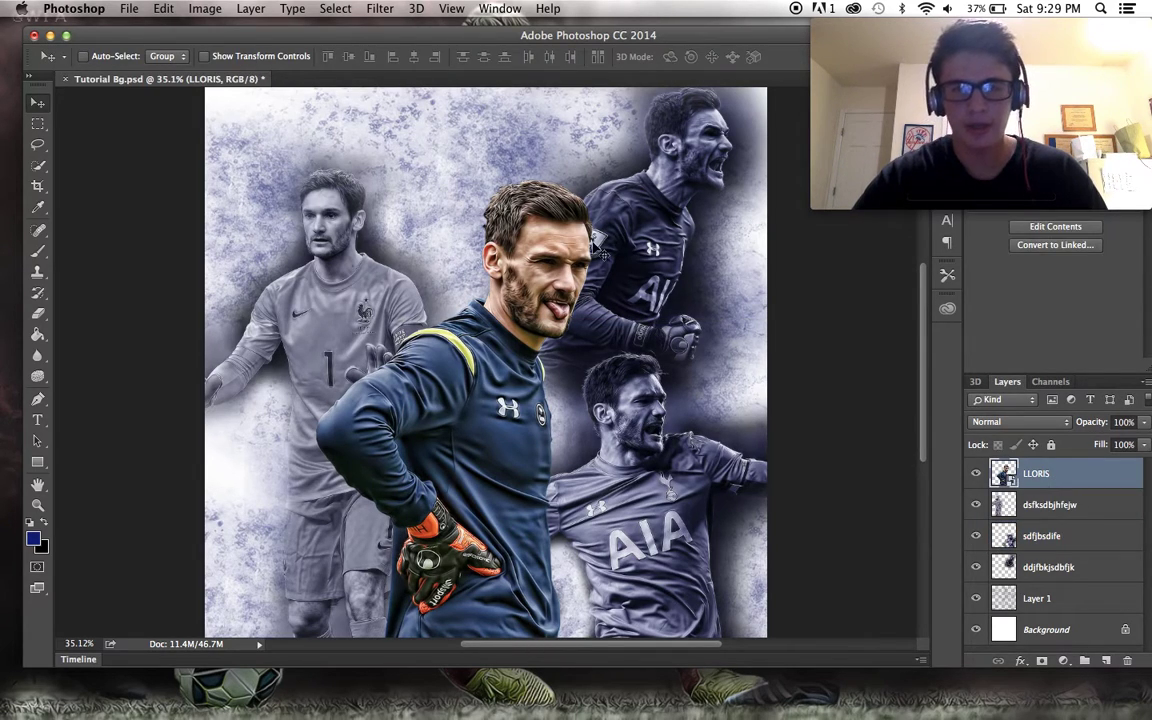
left_click(163, 8)
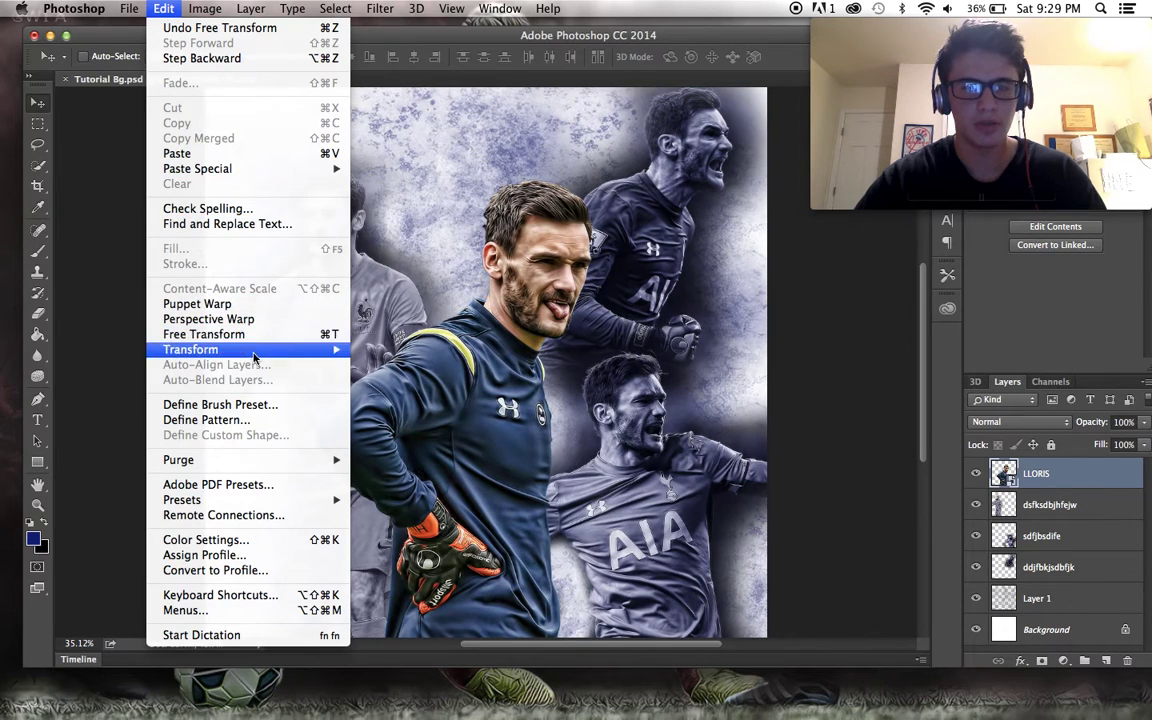
mouse_move(253, 352)
left_click(375, 372)
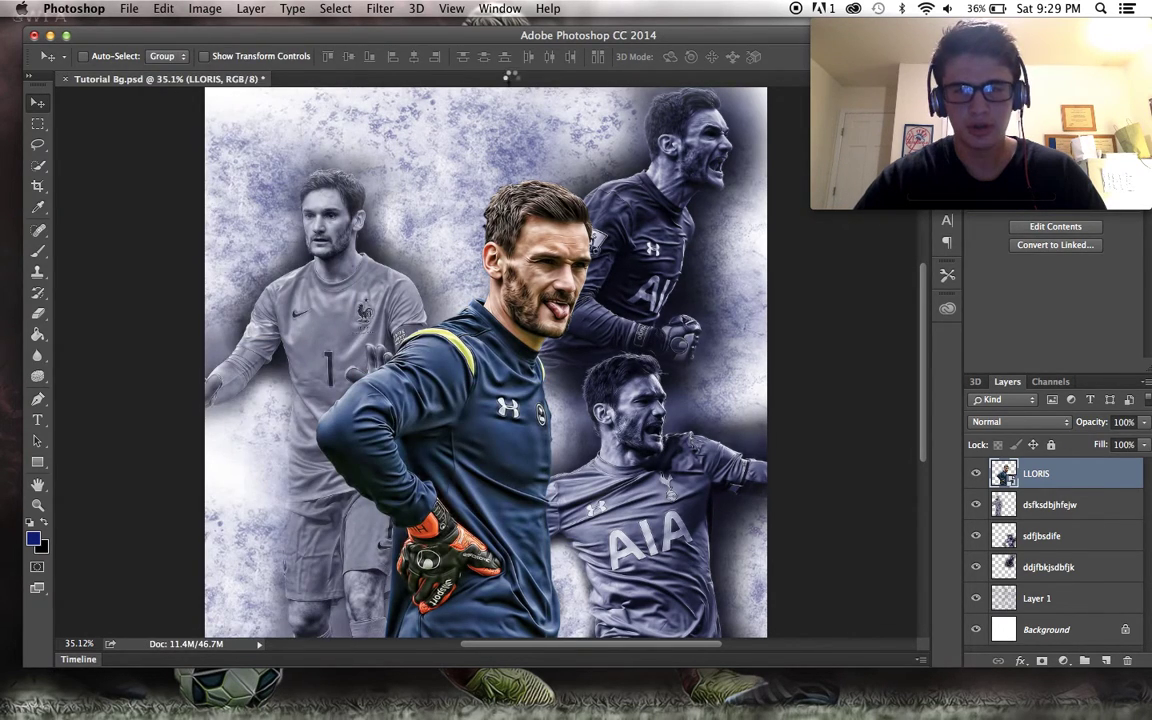
mouse_move(288, 127)
left_mouse_down()
mouse_move(306, 128)
mouse_move(296, 130)
left_mouse_up()
key("Return")
left_click(1072, 567)
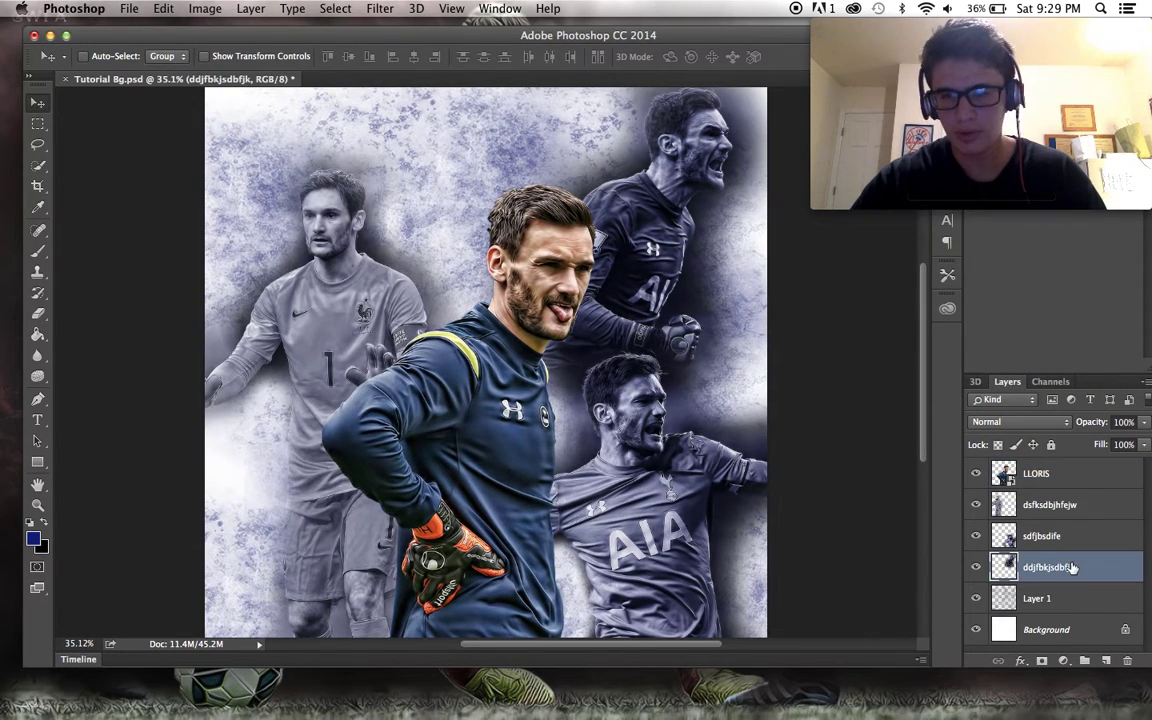
Scale the ddjfbkjsdbfjk celebrating Lloris to 87.34% and shift it slightly left.
left_click(161, 8)
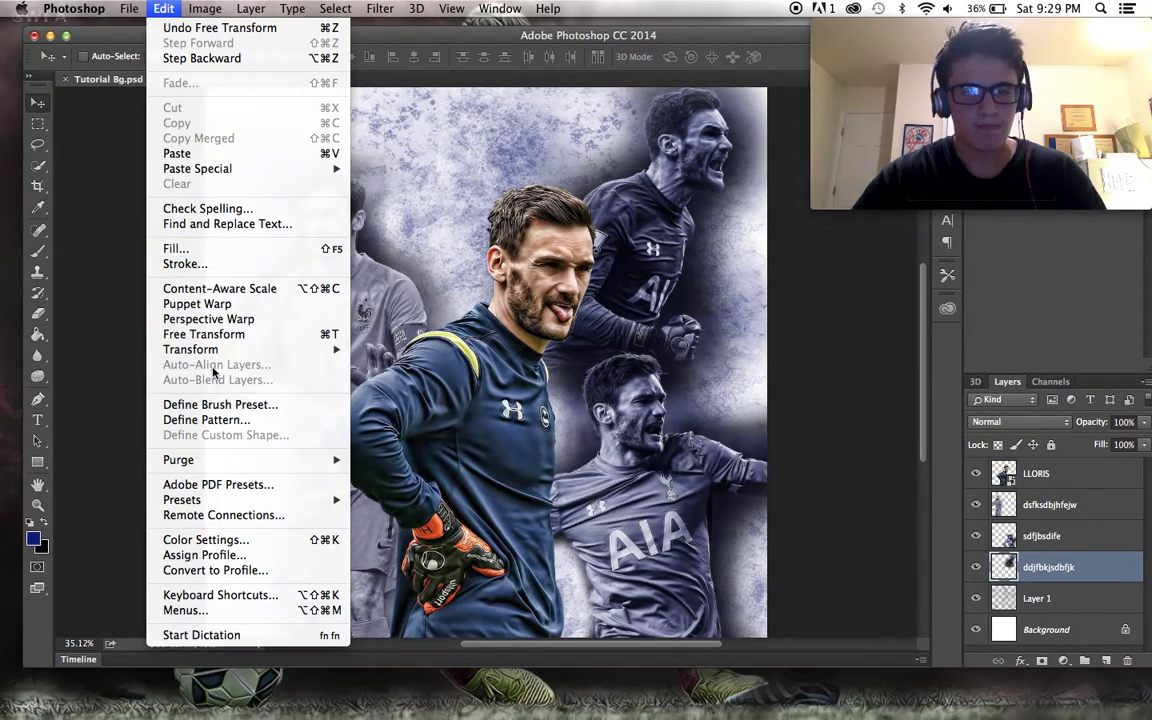
mouse_move(226, 355)
left_click(390, 374)
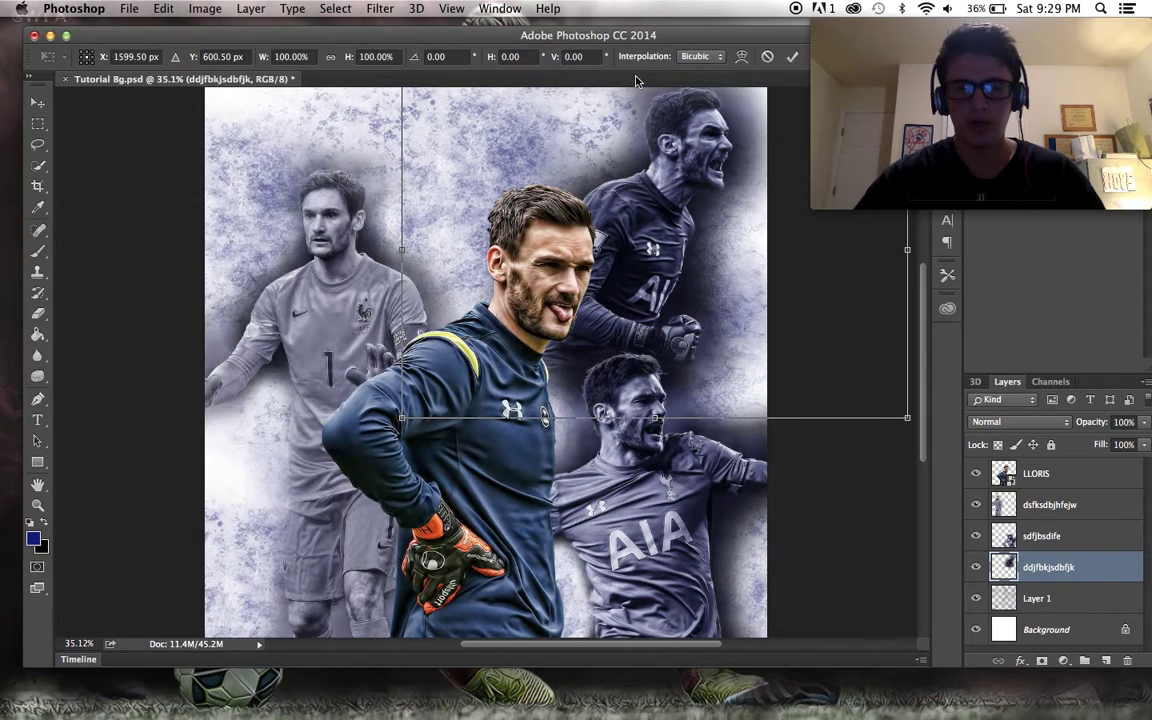
left_click_drag(401, 408, 447, 350)
left_click_drag(587, 244, 577, 250)
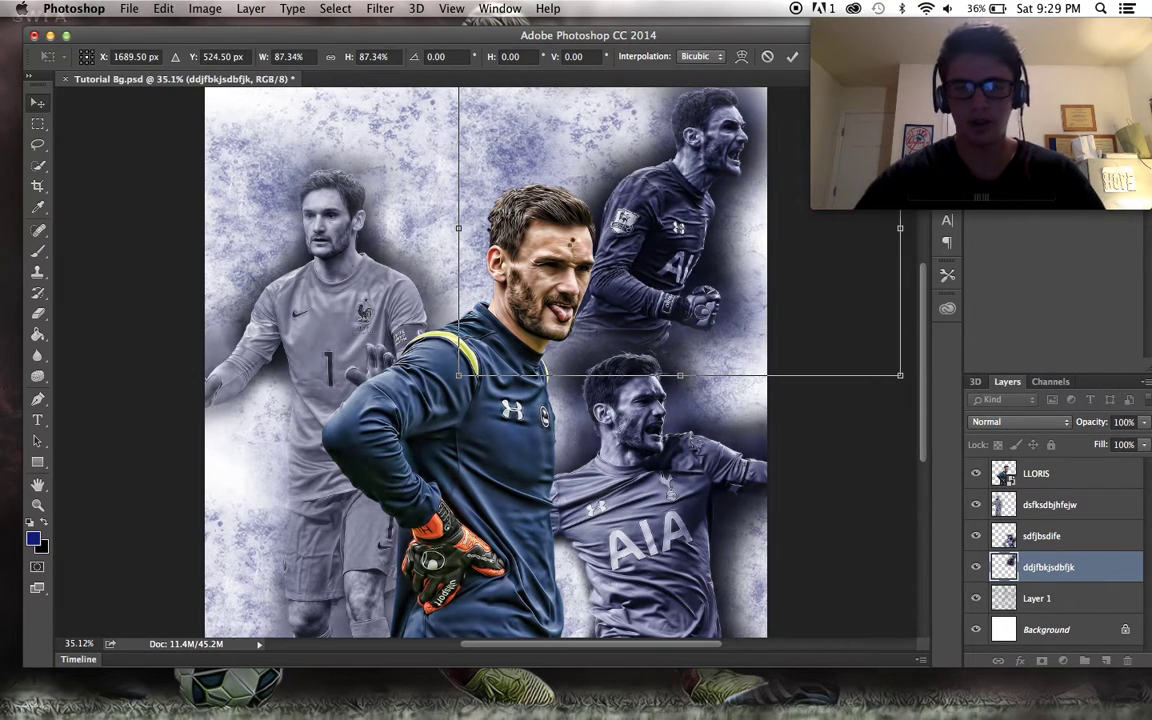
key("Return")
scroll(518, 410, "up", 2)
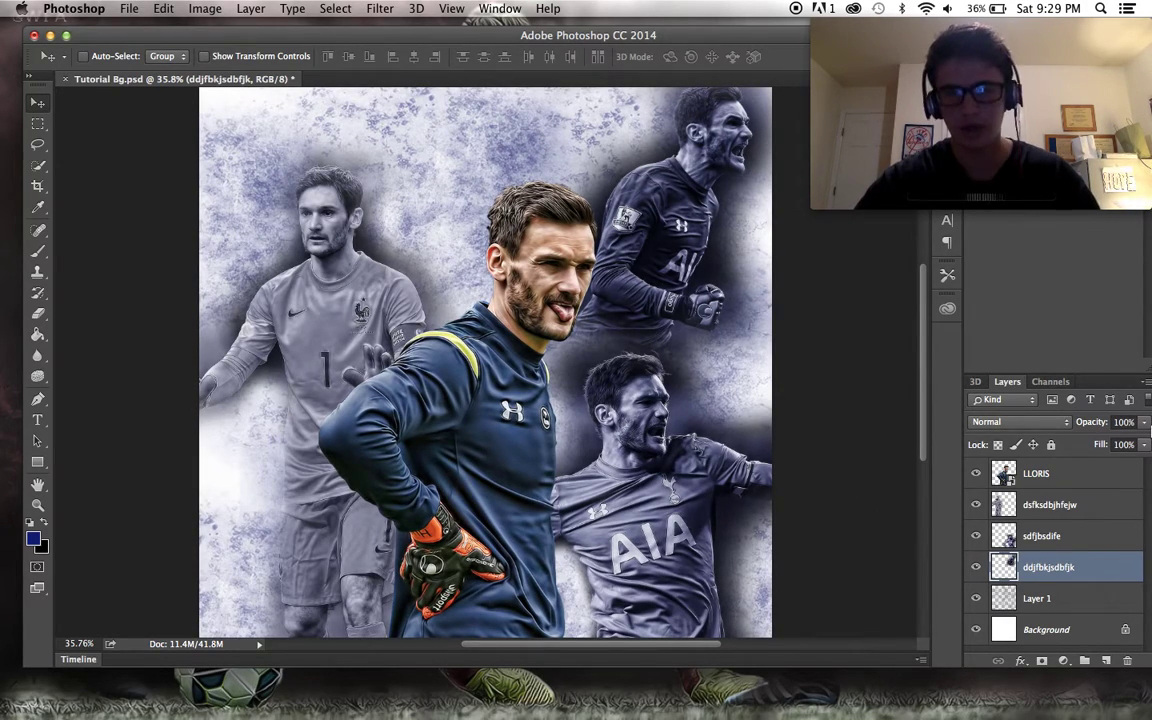
left_click(1092, 600)
Add a new layer with the Brush tool and a darker blue foreground colour.
left_click(1105, 660)
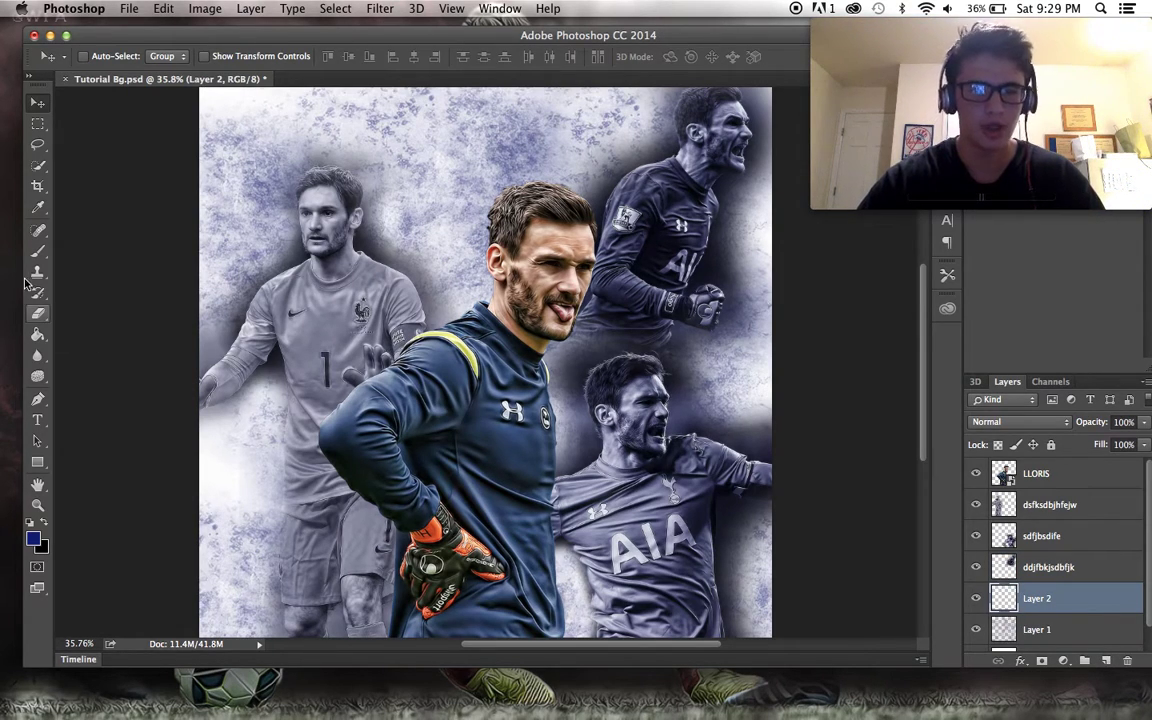
left_click(38, 250)
left_click(37, 540)
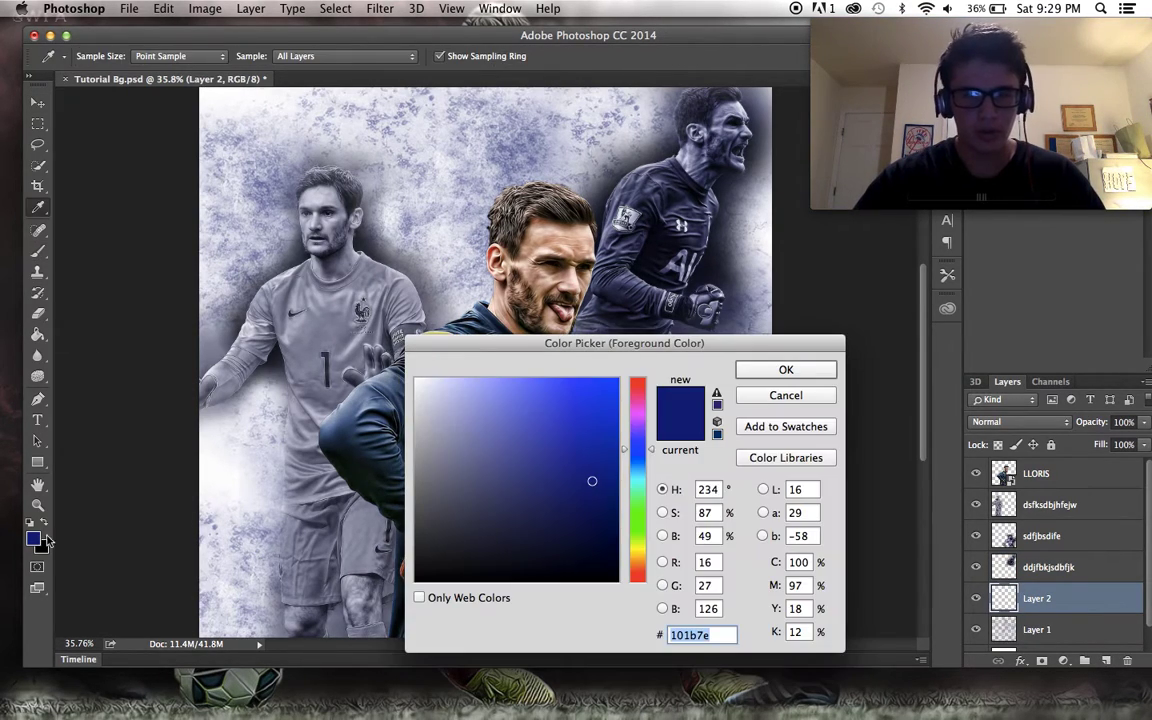
left_click_drag(593, 485, 598, 500)
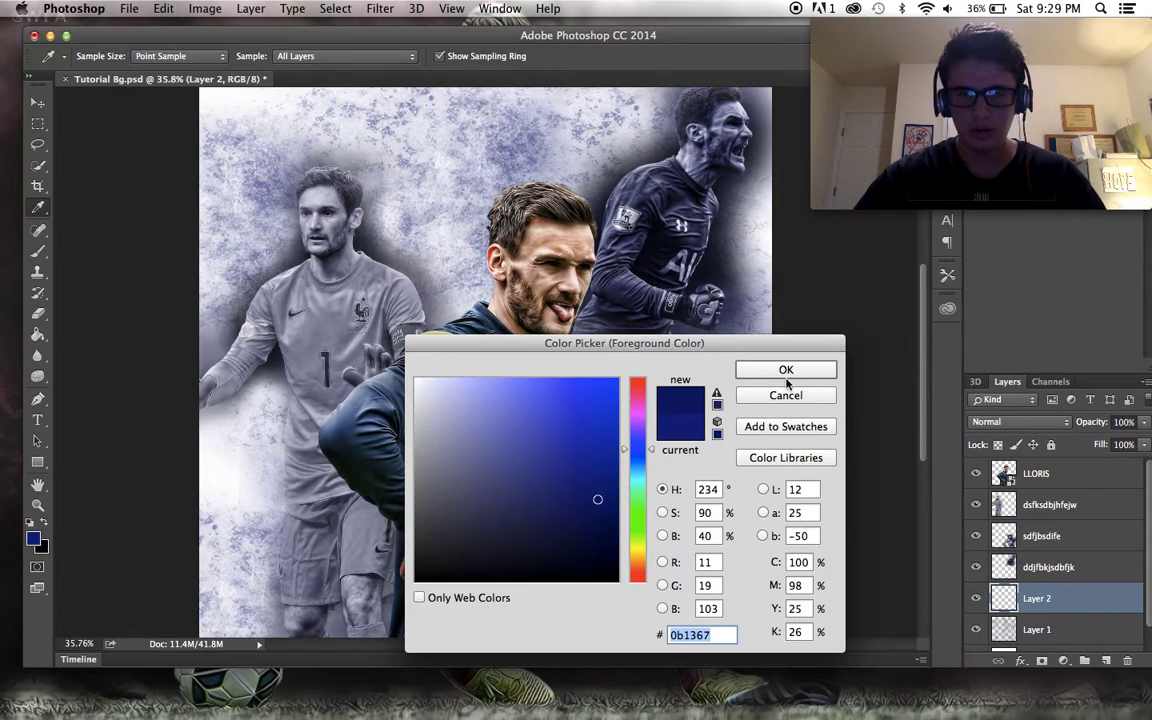
left_click(785, 370)
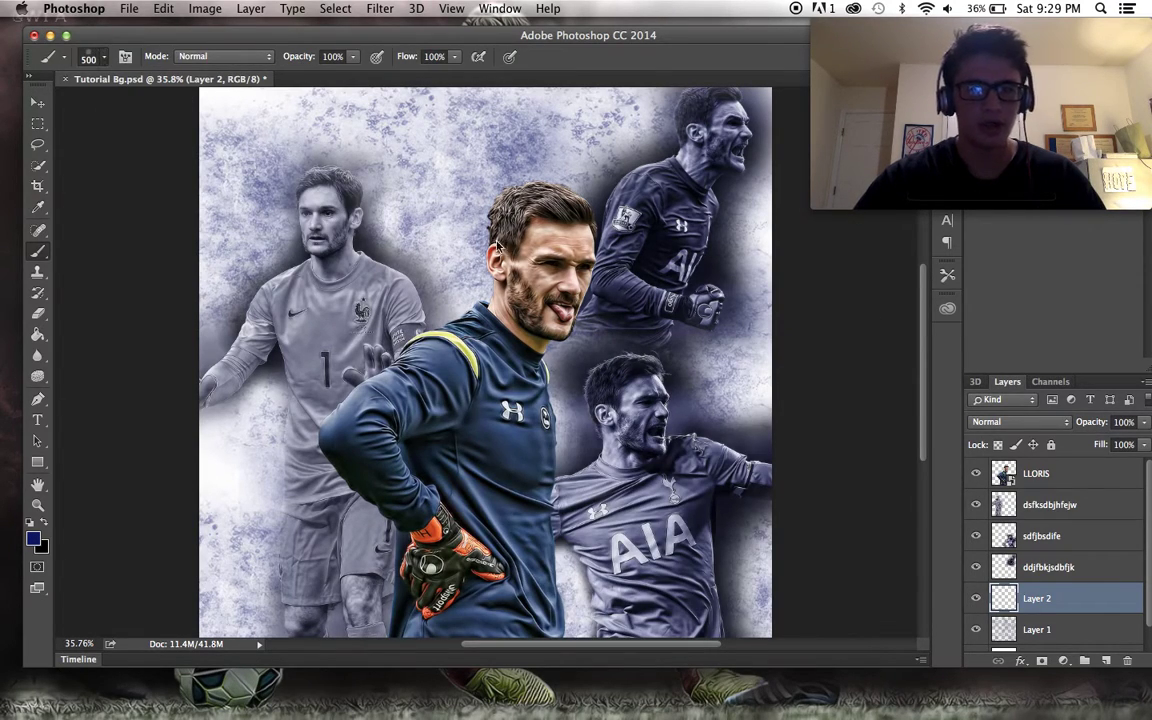
Choose the square-cluster brush preset after trying several others.
right_click(860, 291)
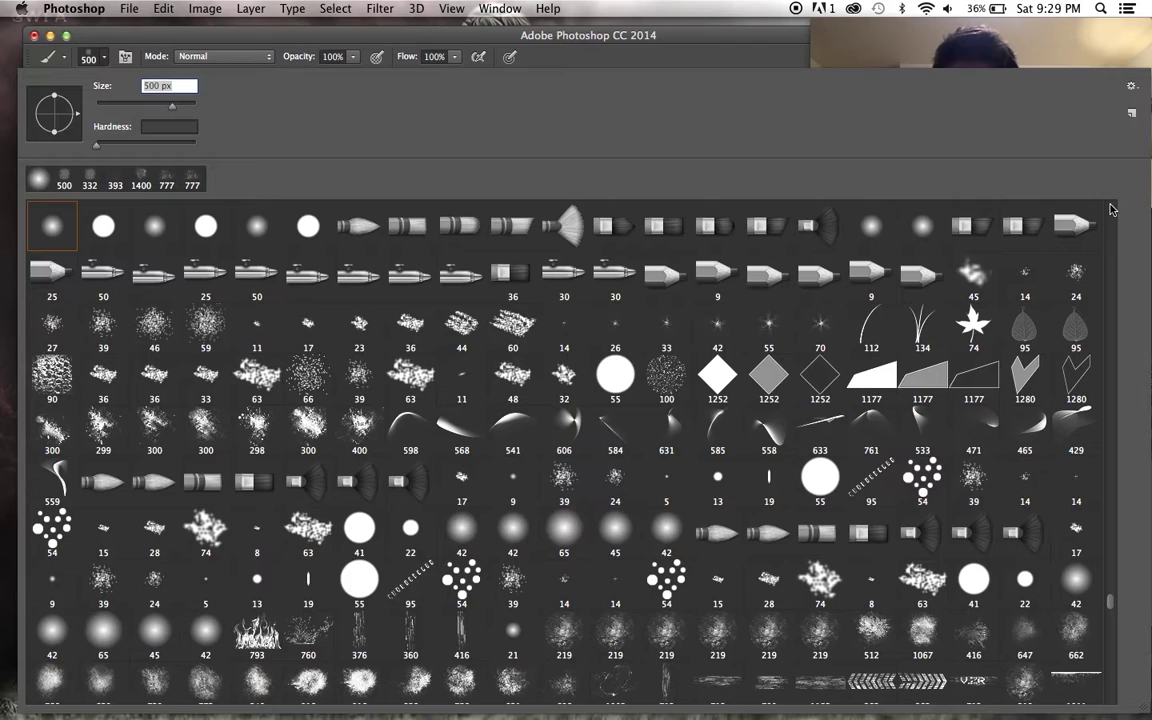
left_click_drag(1109, 600, 1111, 630)
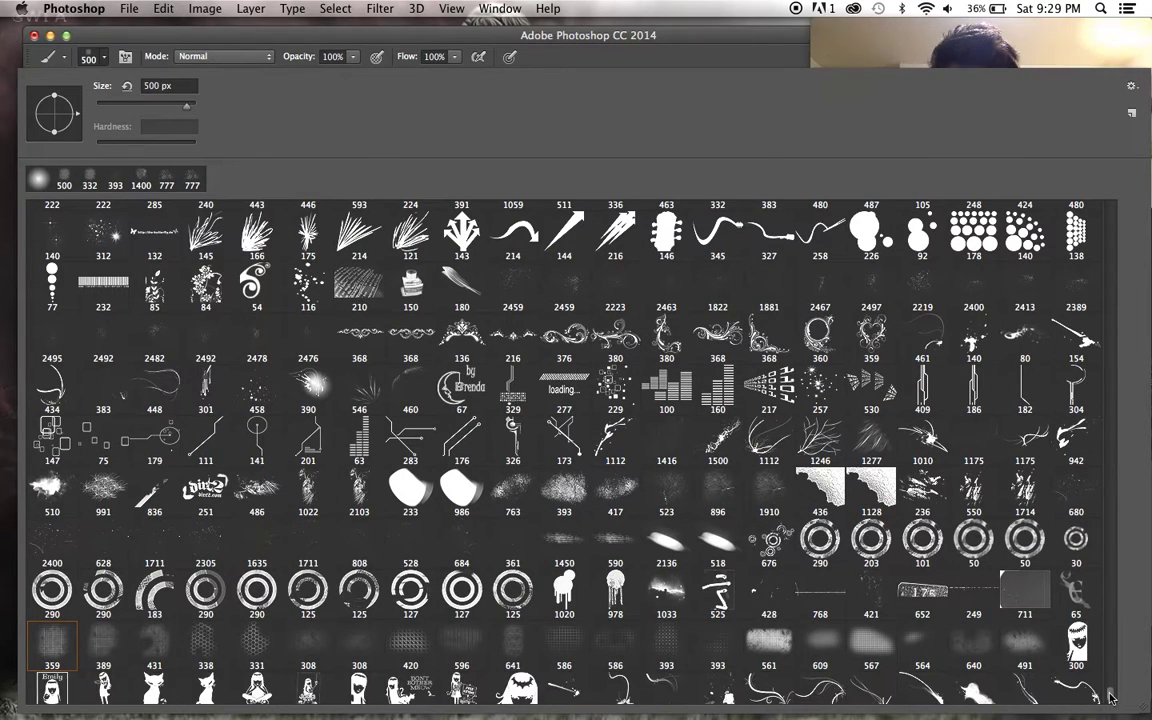
mouse_move(1111, 700)
left_mouse_down()
mouse_move(1111, 716)
mouse_move(1110, 693)
left_mouse_up()
left_click(1063, 655)
left_click(1024, 630)
left_click(973, 630)
left_click(620, 37)
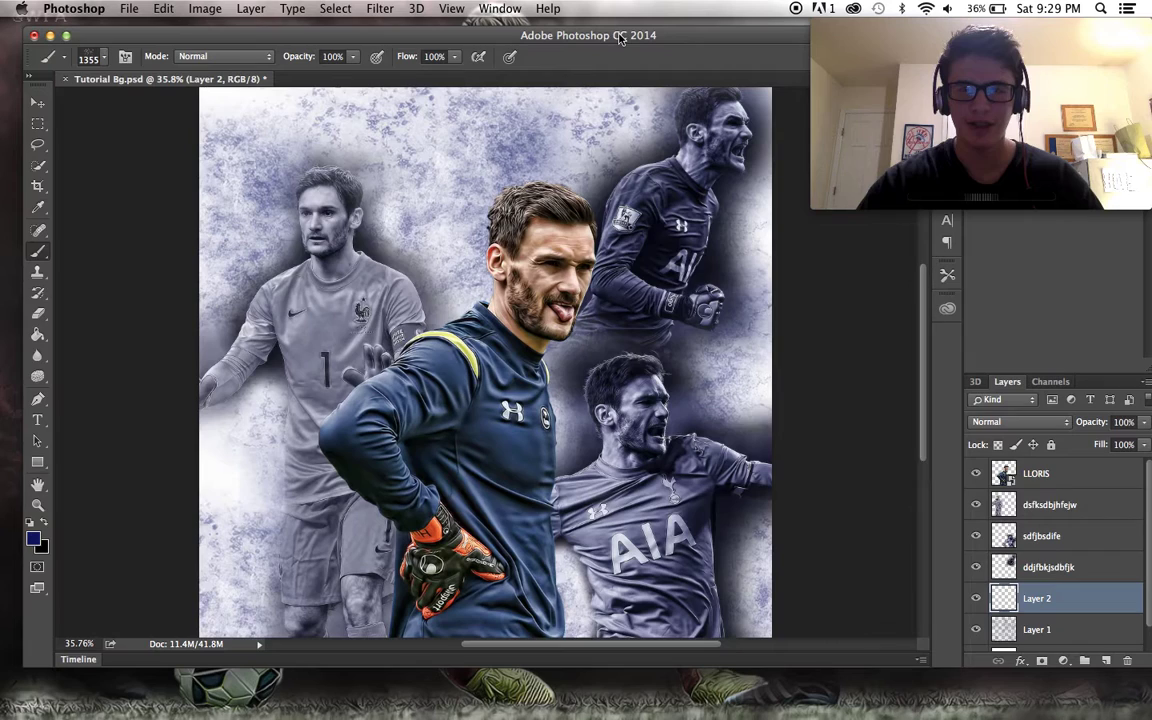
Set the brush to 2000 px and stamp scattered squares across the upper background.
left_click(105, 60)
type("20")
key("Return")
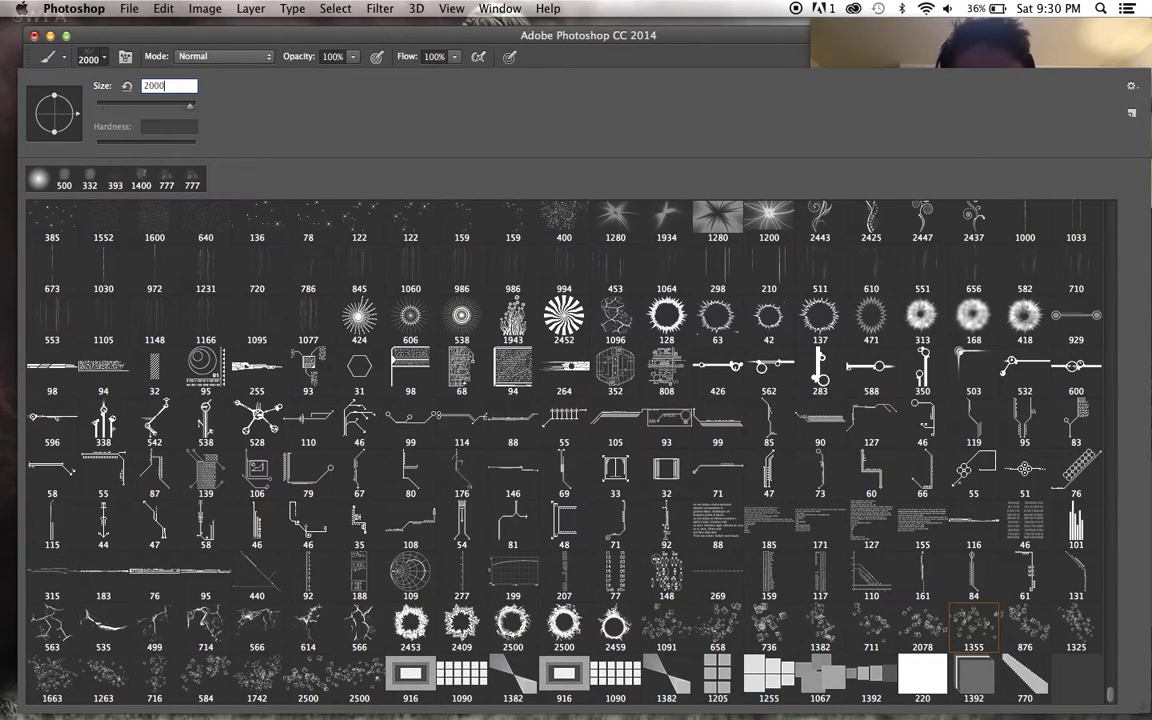
key("Return")
mouse_move(250, 120)
left_mouse_down()
mouse_move(410, 240)
mouse_move(570, 500)
mouse_move(310, 510)
mouse_move(720, 437)
mouse_move(836, 373)
left_mouse_up()
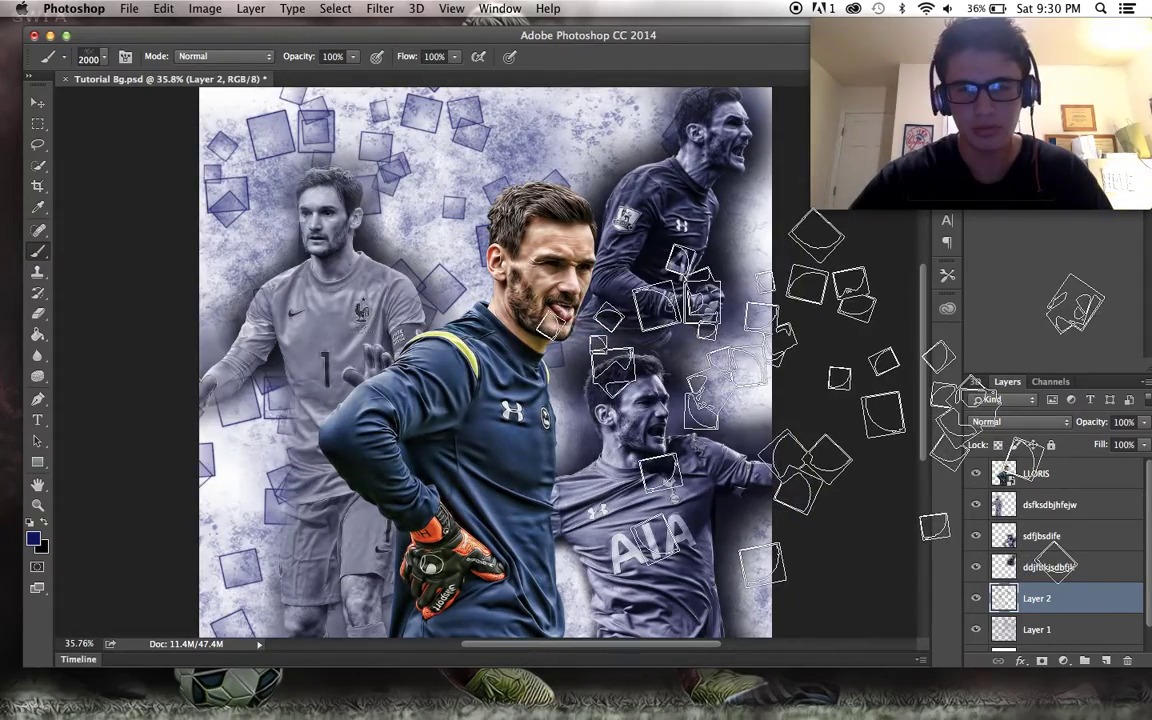
Try fading Layer 2 to about half opacity, then restore it to full.
scroll(760, 190, "down", 5)
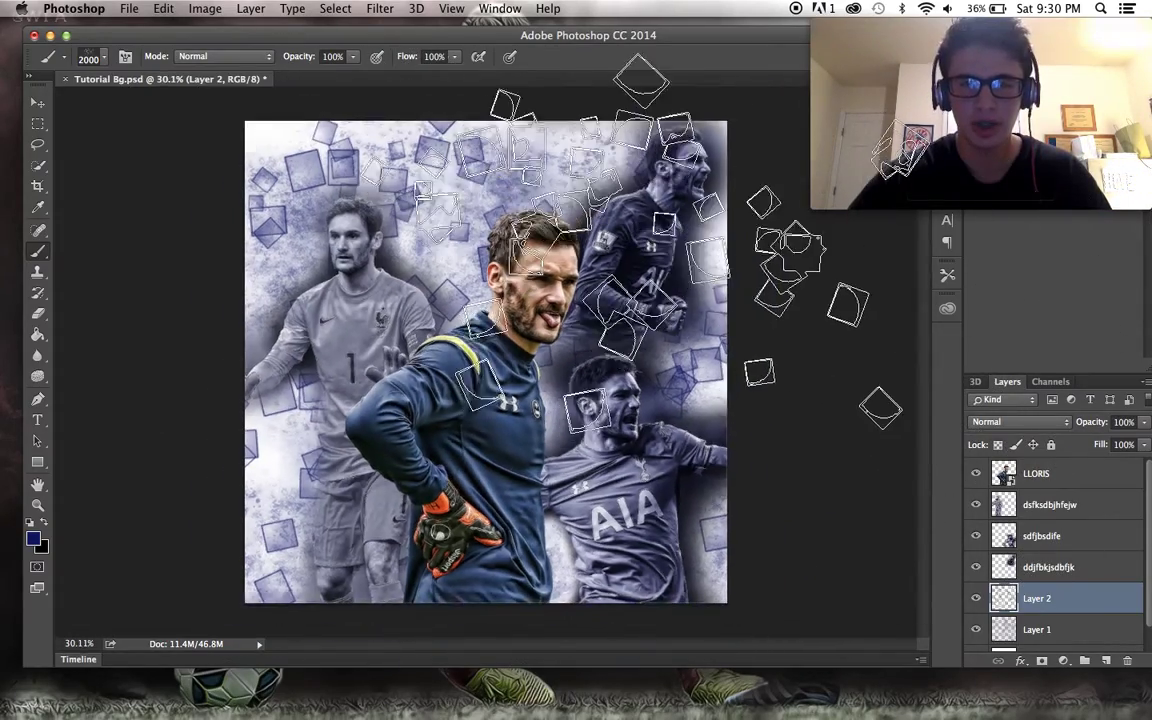
scroll(575, 145, "up", 4)
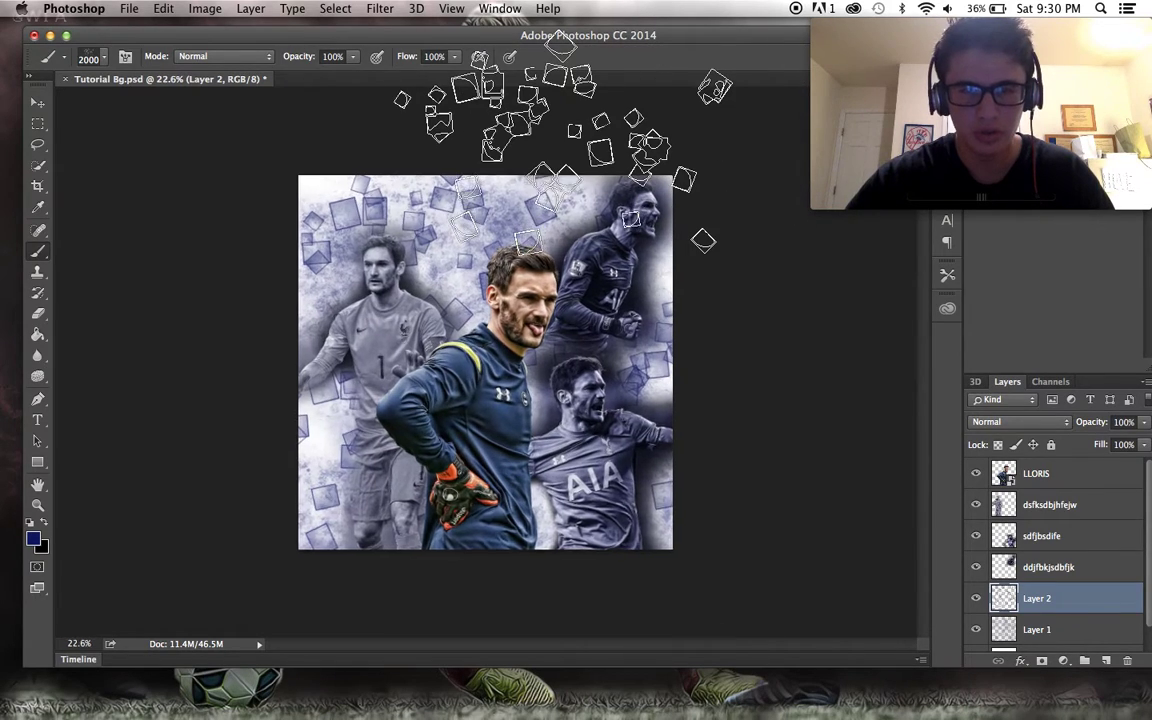
scroll(565, 130, "up", 1)
left_click(1144, 421)
left_click_drag(1143, 443, 1096, 527)
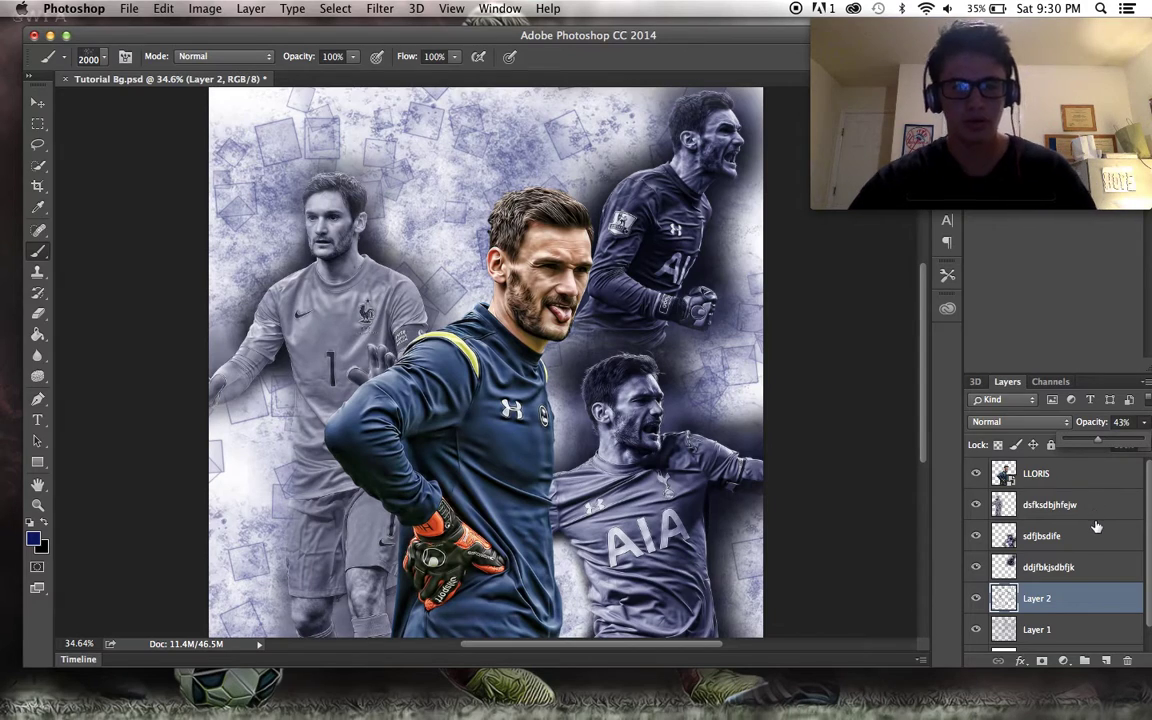
left_click_drag(1097, 441, 1148, 447)
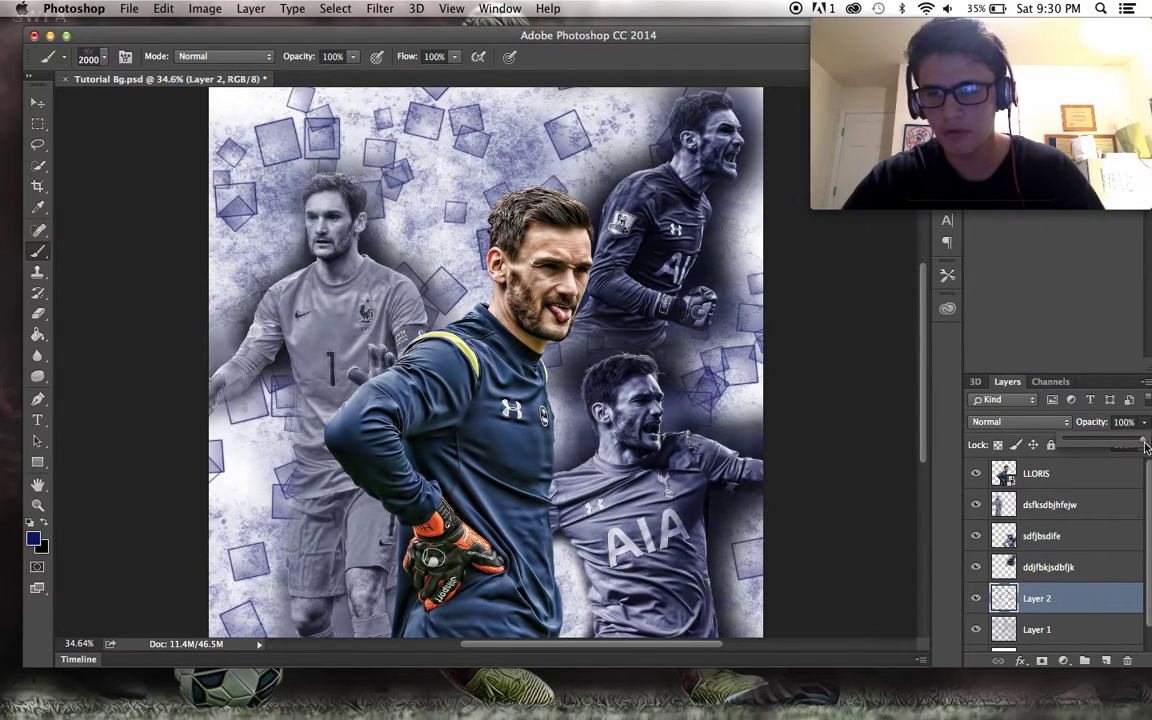
Try Soft Light, Hard Light and Overlay blending on Layer 2, then return to Normal.
left_click(1022, 424)
left_click(1000, 607)
left_click(1018, 421)
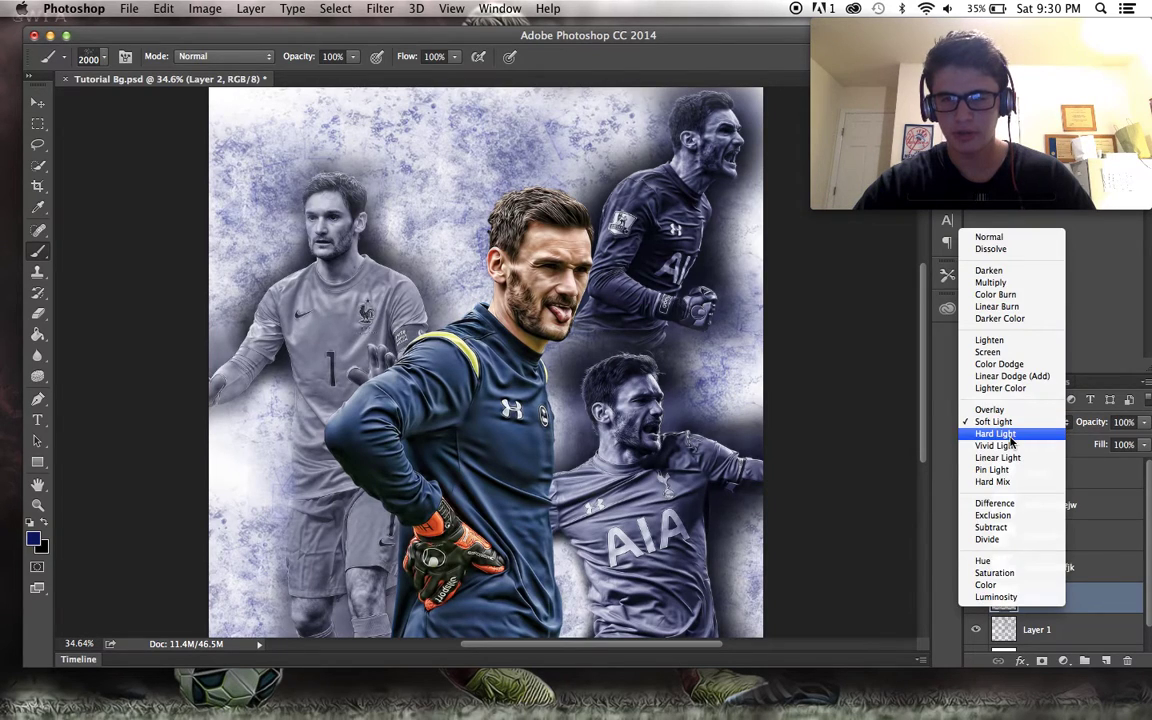
left_click(1005, 434)
left_click(1020, 421)
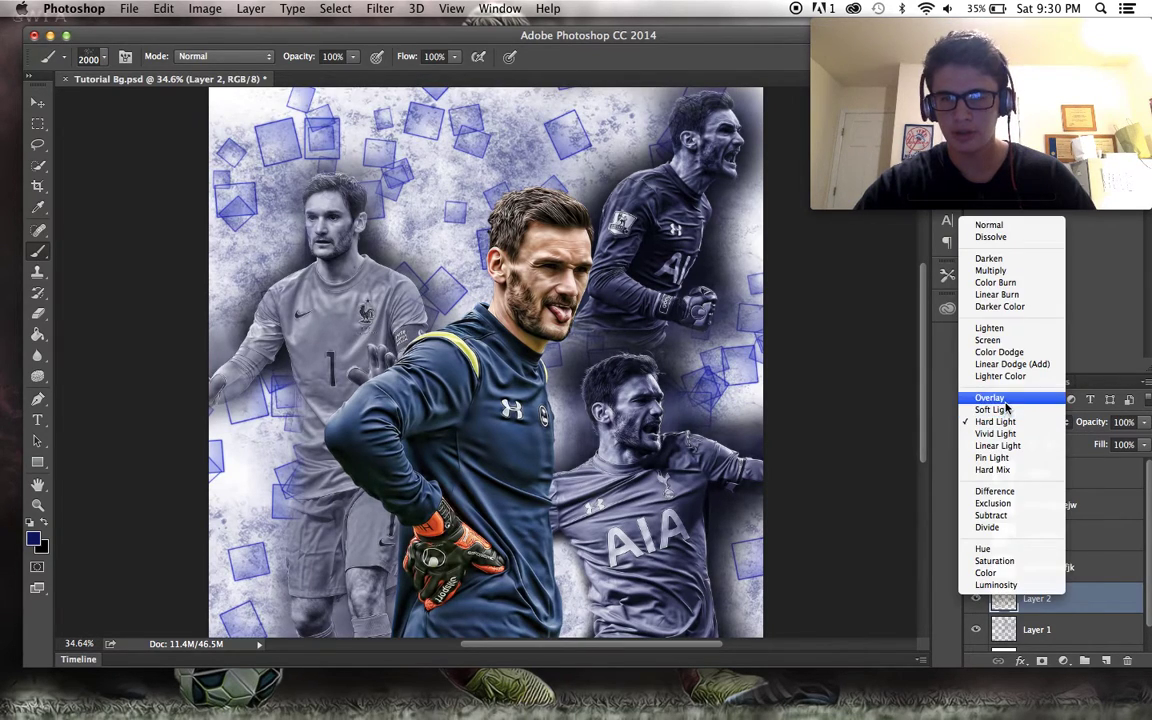
left_click(1005, 382)
left_click(1015, 429)
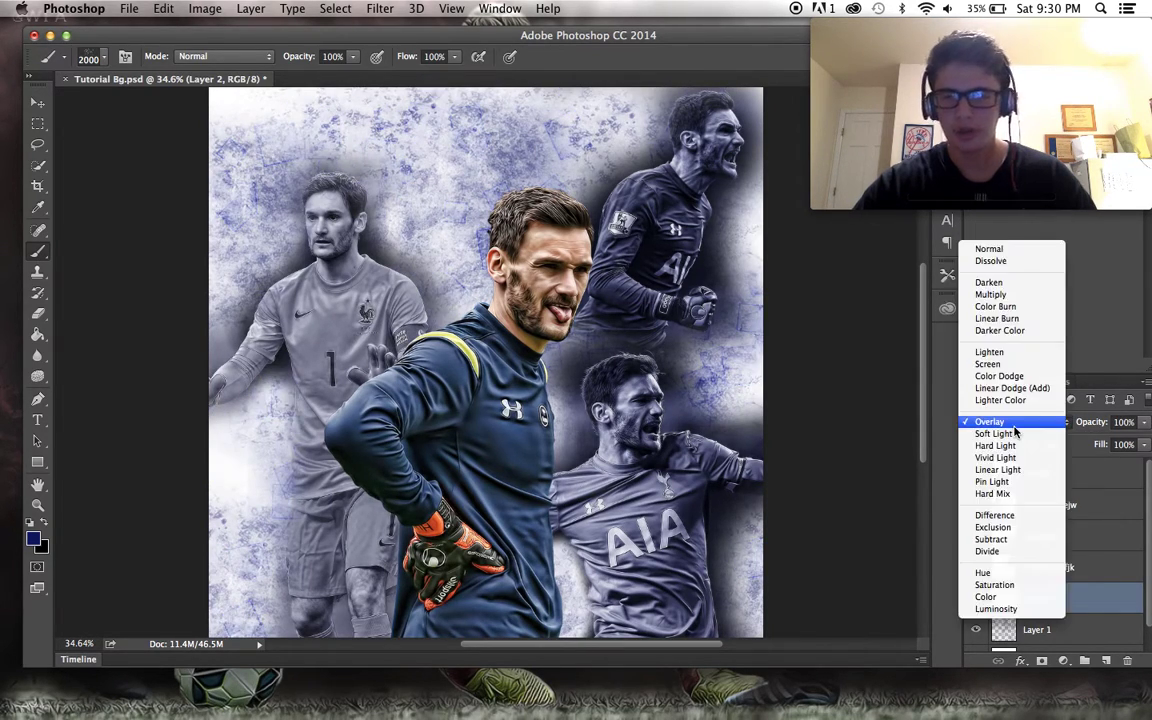
left_click(1016, 250)
Set Layer 2's opacity to 62%.
left_click(1141, 424)
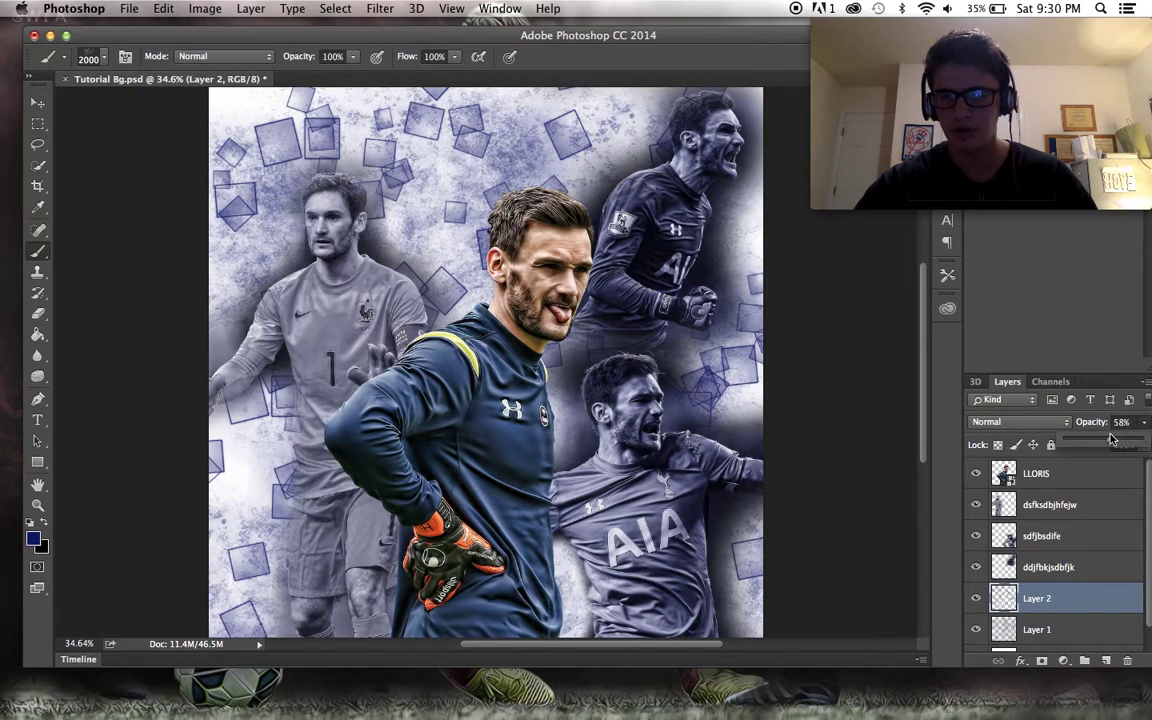
scroll(771, 463, "down", 2)
scroll(771, 463, "up", 3)
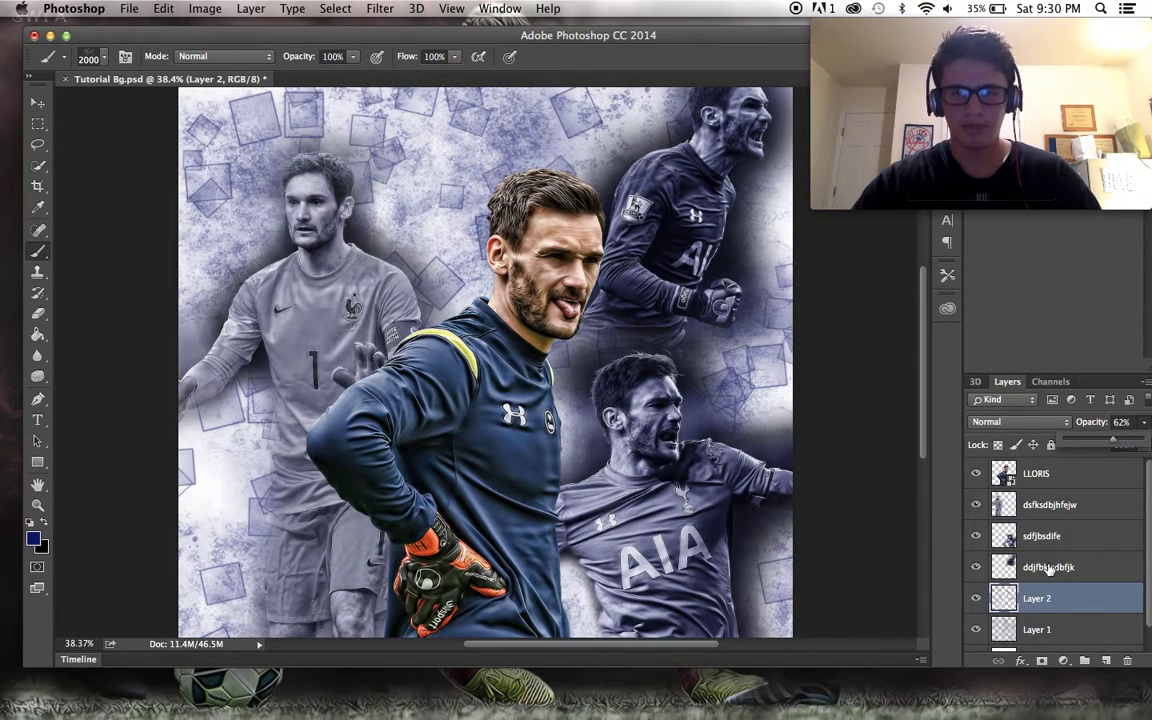
scroll(1048, 567, "down", 2)
left_click(1063, 484)
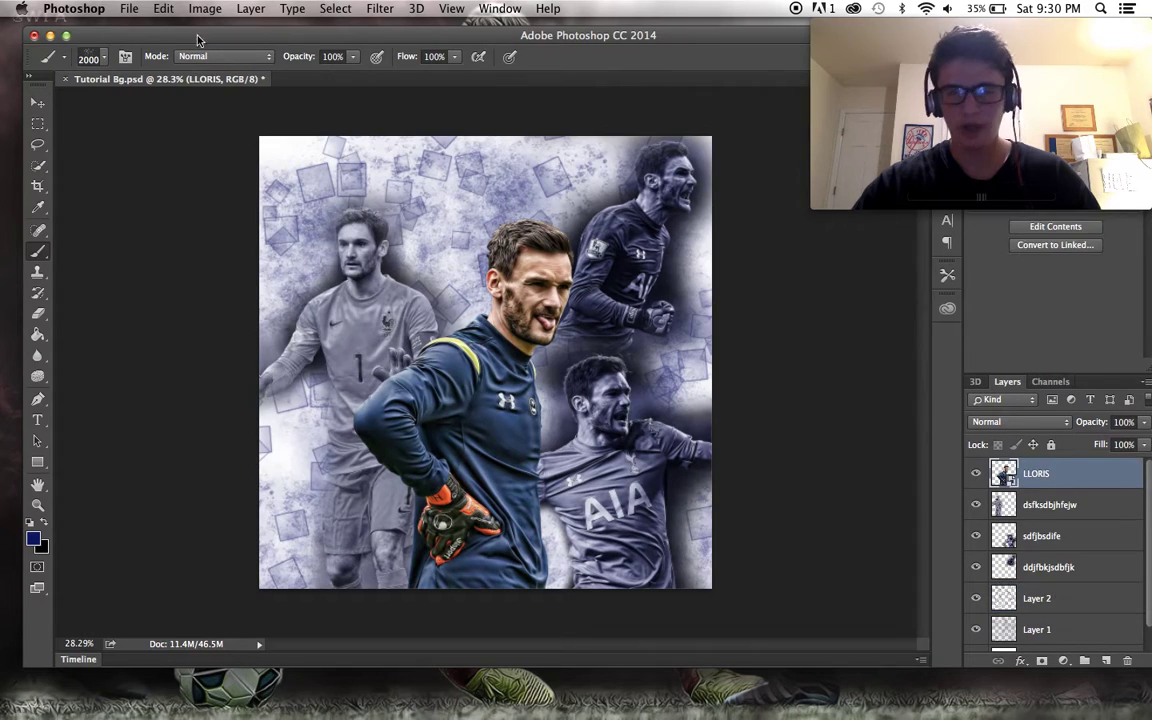
Enlarge the LLORIS cutout to about 30.87% and move it slightly up and left.
left_click(163, 8)
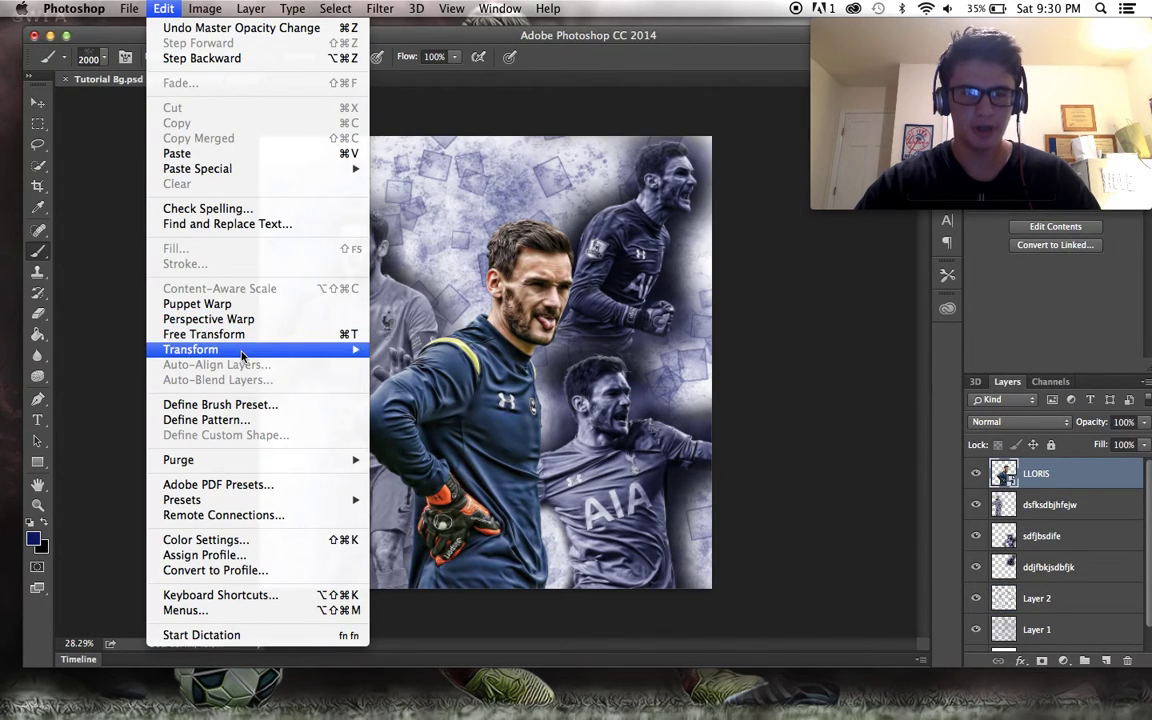
mouse_move(300, 349)
left_click(396, 374)
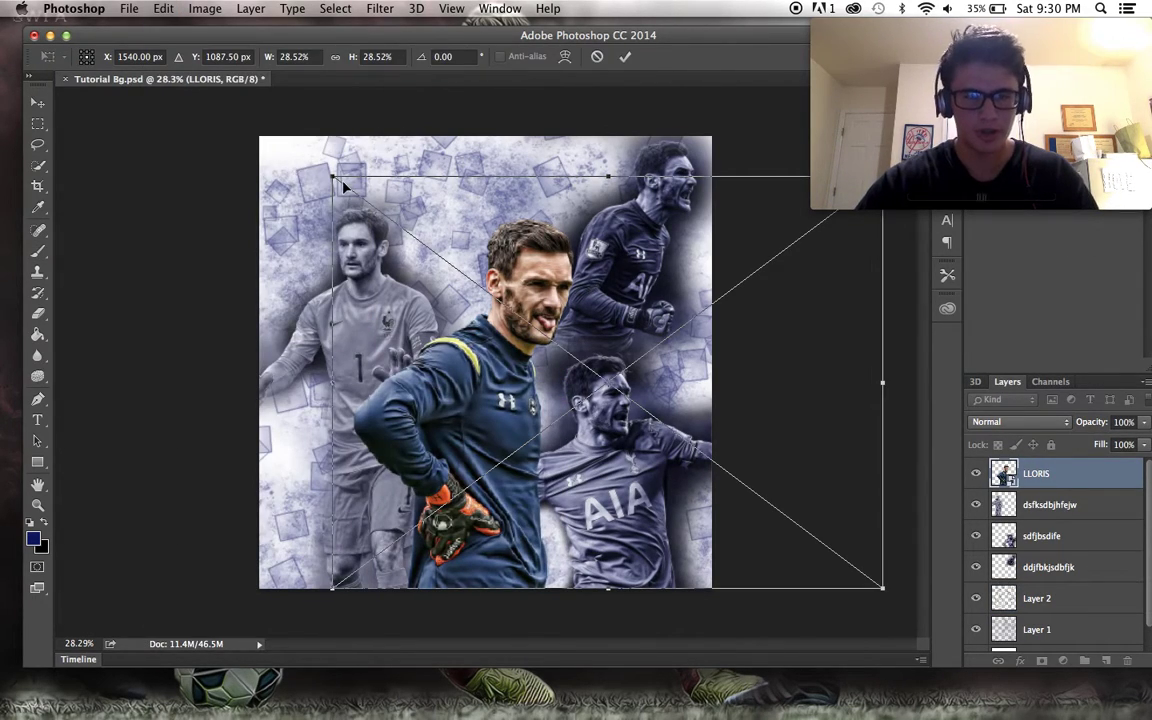
left_click_drag(333, 175, 287, 142)
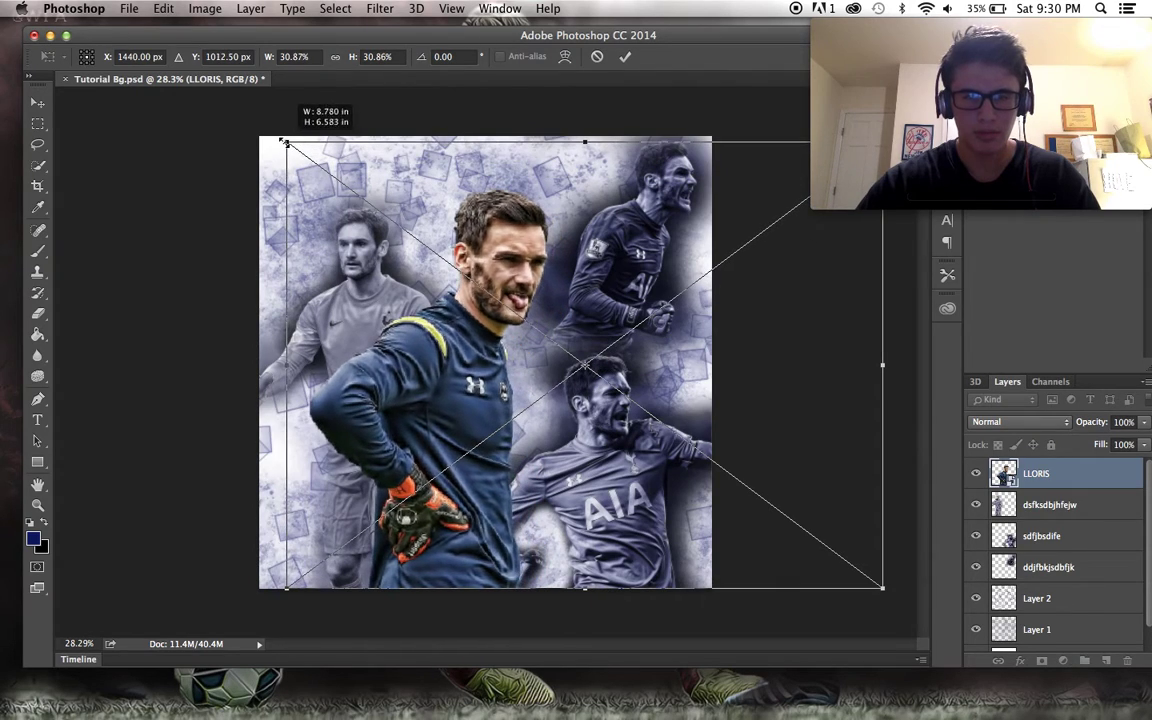
left_click_drag(425, 232, 453, 232)
key("Return")
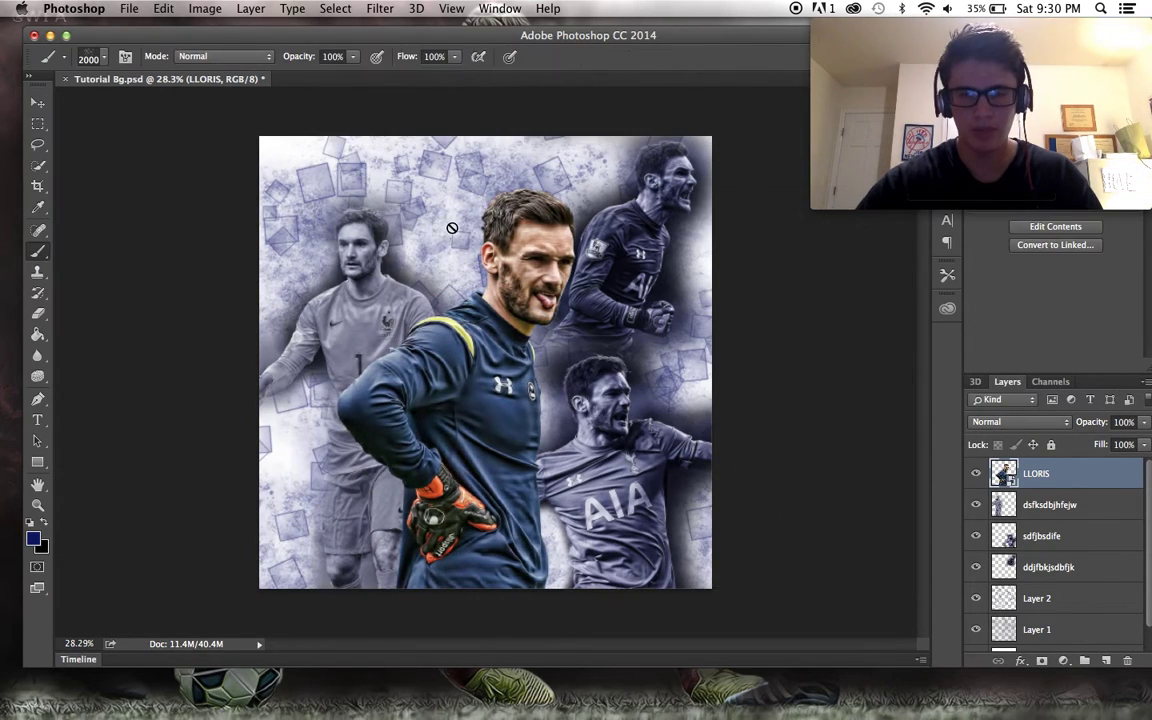
scroll(452, 228, "up", 3)
scroll(450, 226, "down", 3)
scroll(450, 226, "up", 2)
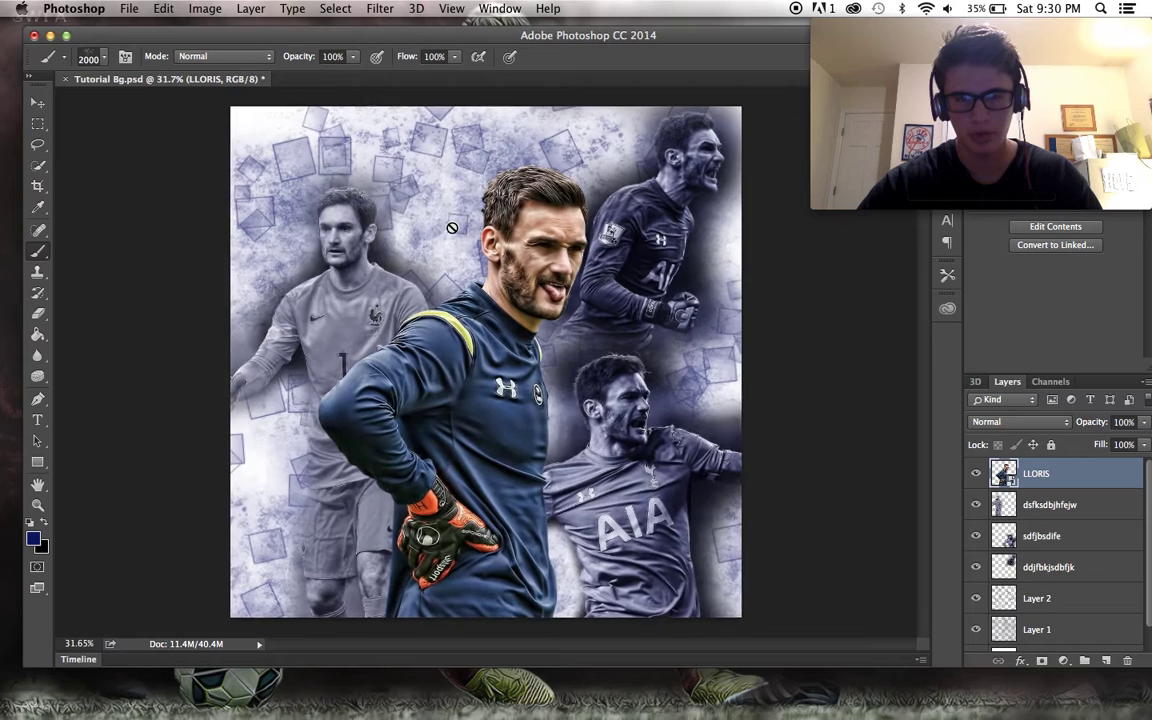
left_click(1066, 507)
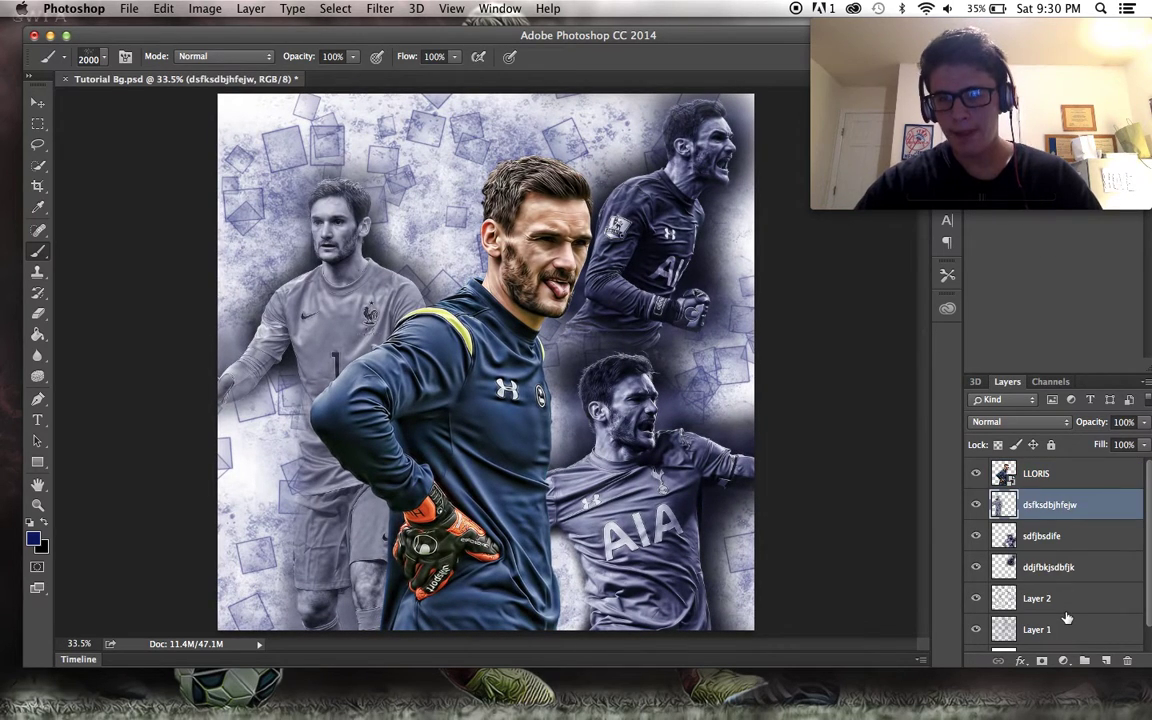
left_click(1066, 610)
Add a new layer beneath Layer 2 and darken the foreground blue to near black.
left_click(1104, 661)
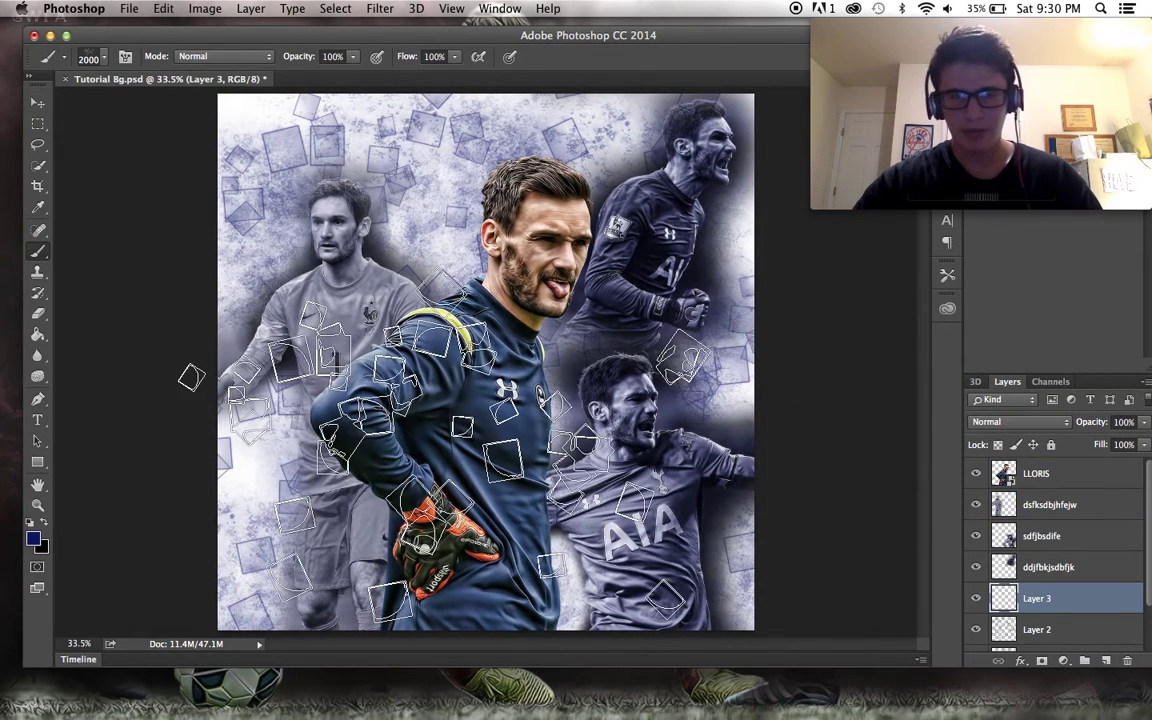
left_click_drag(1058, 598, 1060, 630)
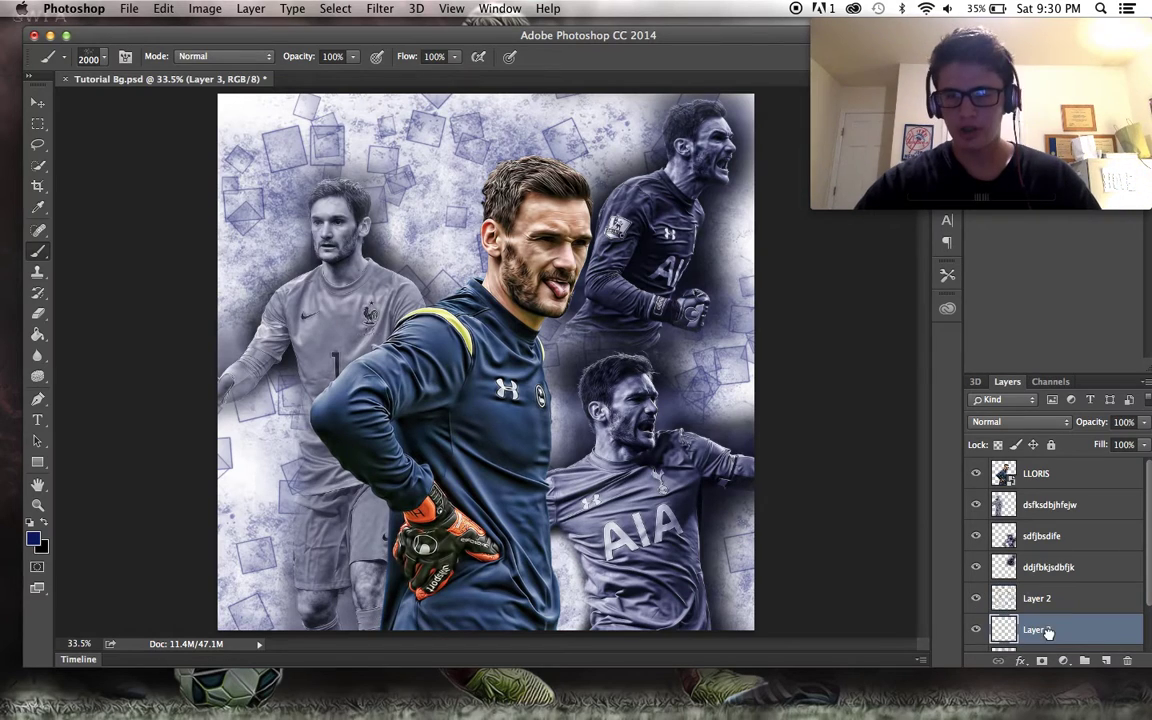
left_click(33, 539)
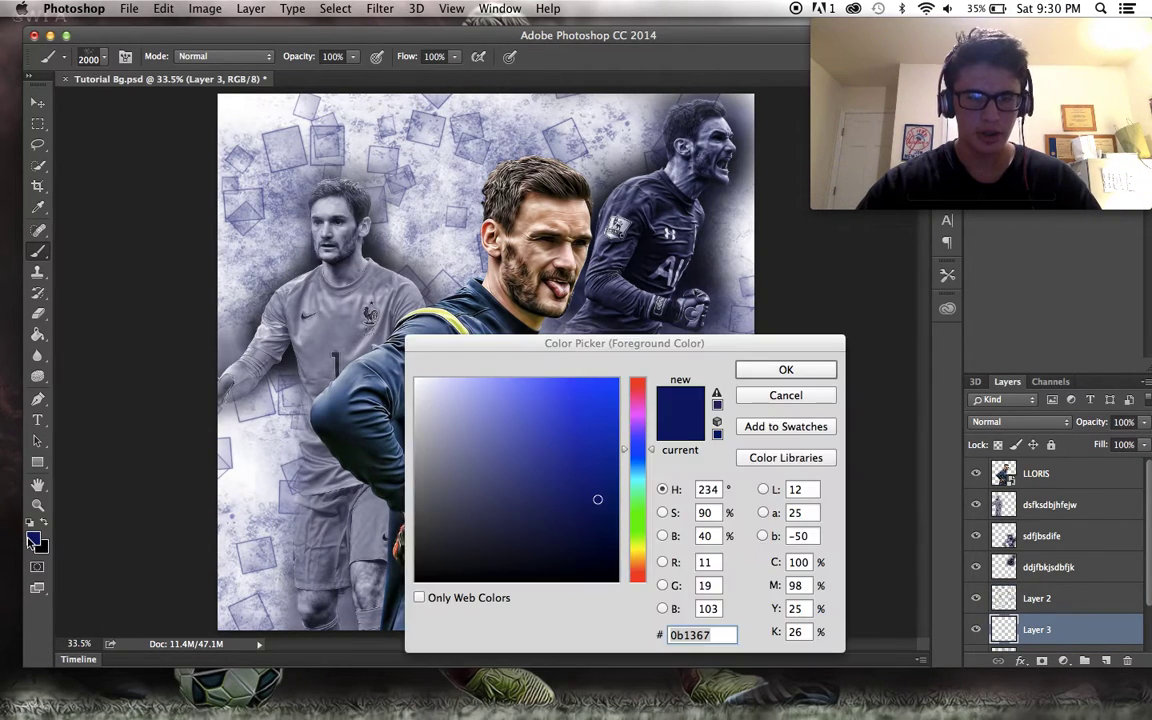
mouse_move(601, 538)
left_mouse_down()
mouse_move(599, 527)
mouse_move(599, 557)
left_mouse_up()
left_click(764, 368)
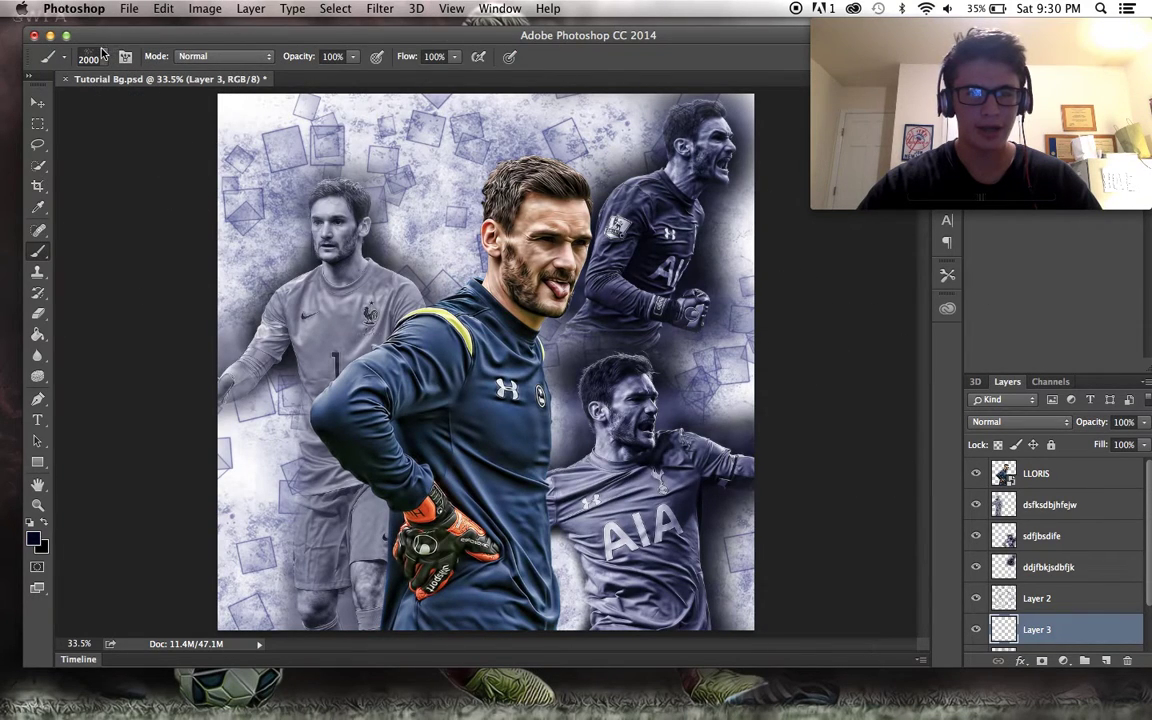
Browse the brush presets and select the 509 px grid-pattern texture brush.
right_click(757, 346)
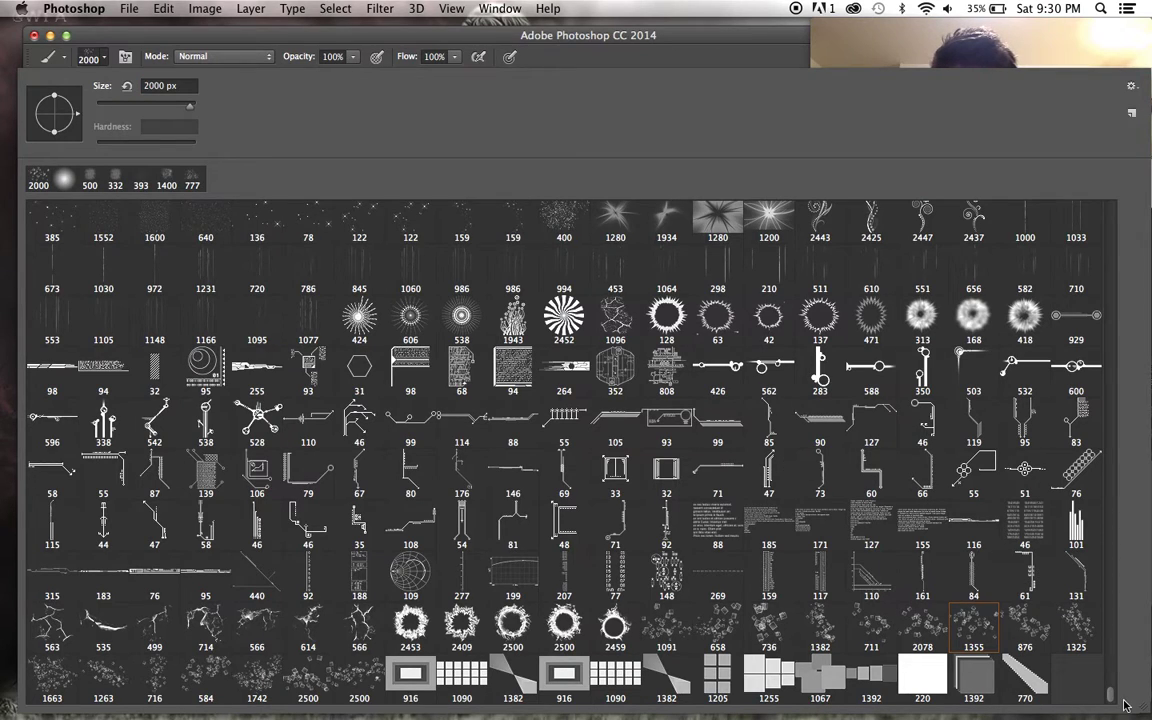
left_click_drag(1110, 698, 1137, 364)
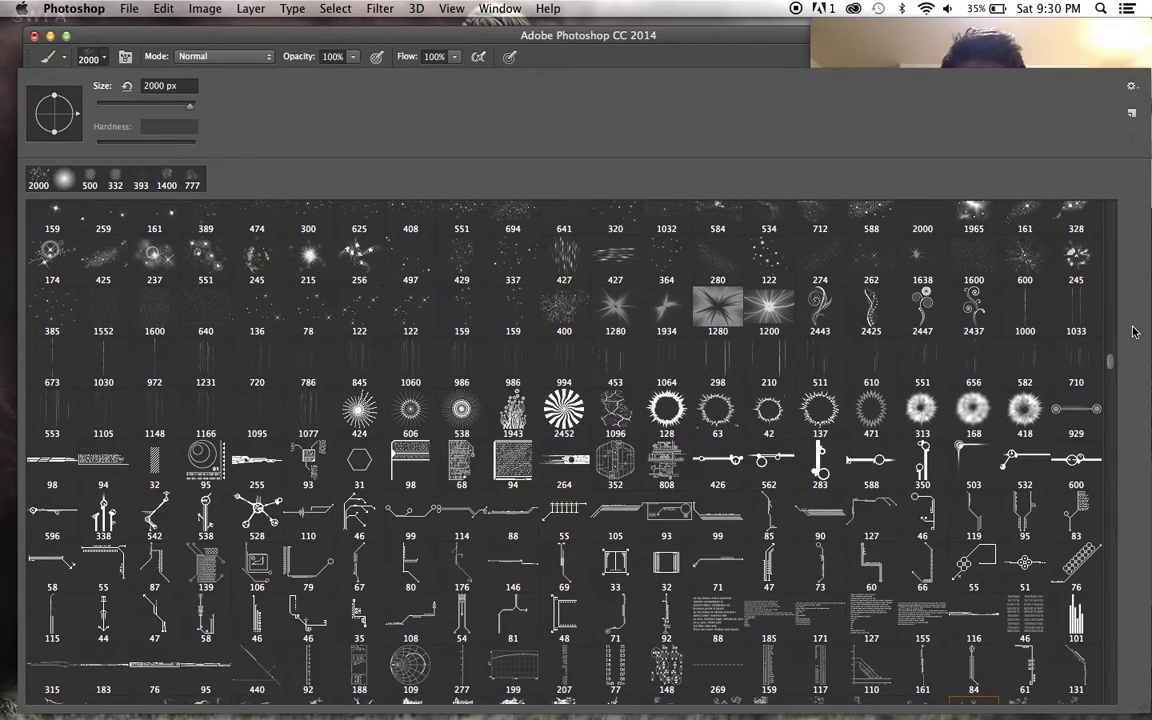
scroll(1135, 275, "up", 15)
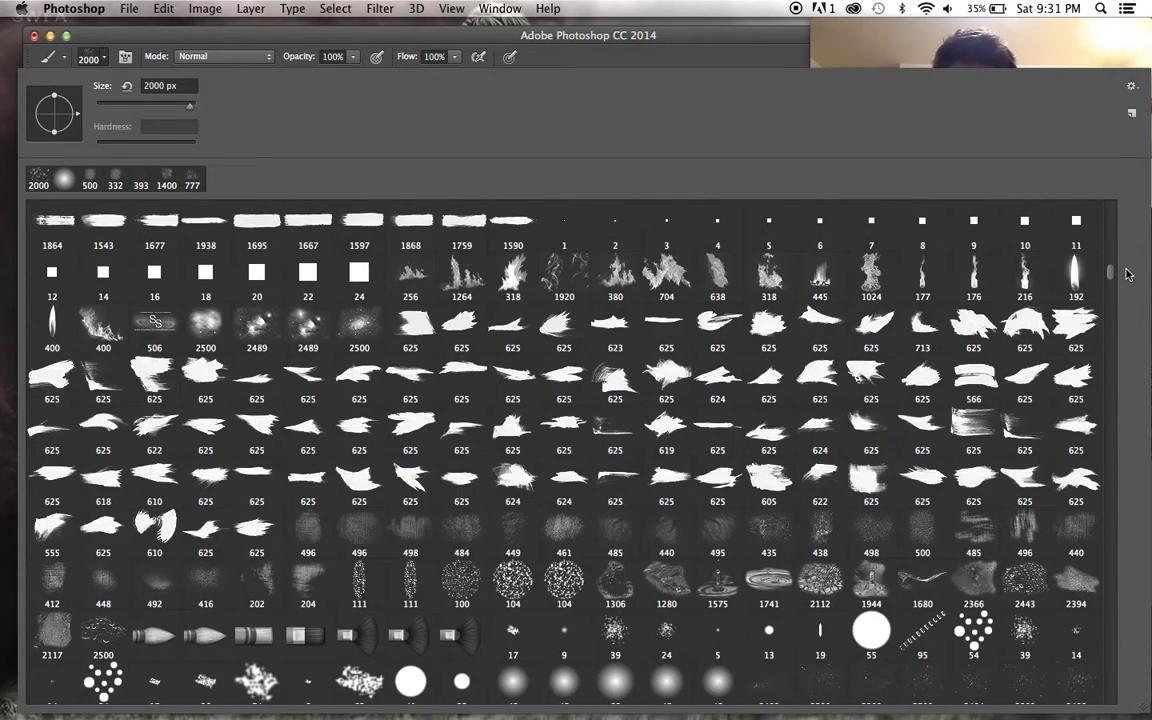
scroll(1122, 263, "down", 5)
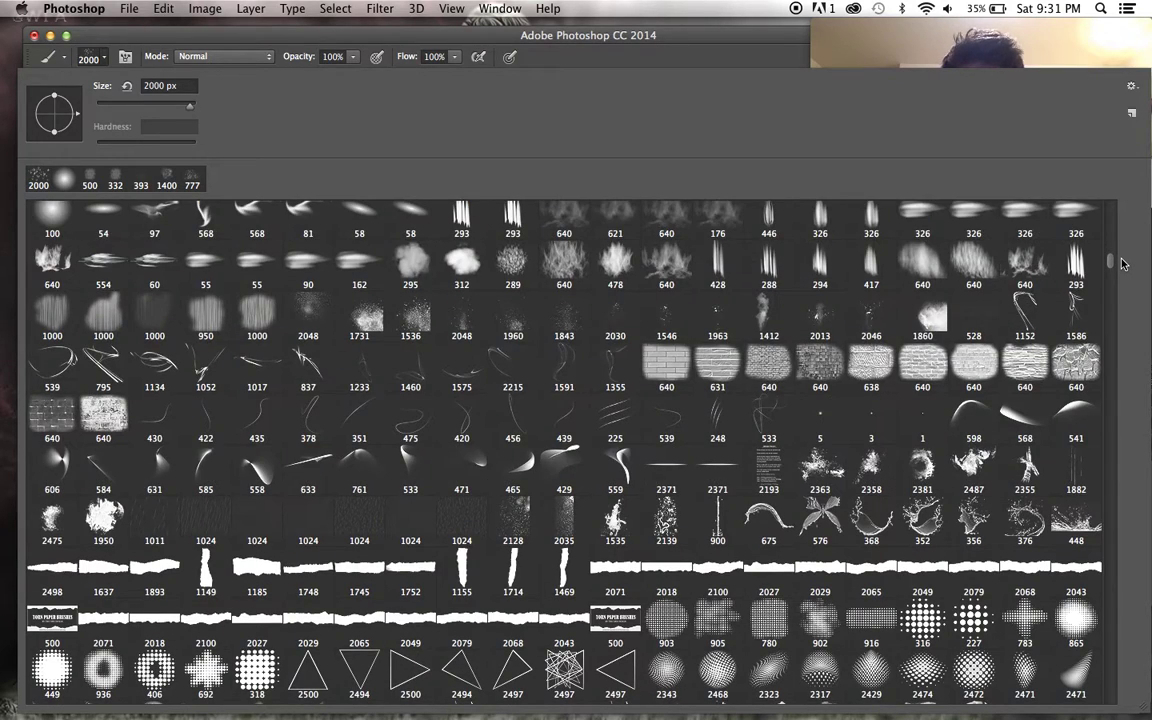
scroll(1120, 272, "down", 5)
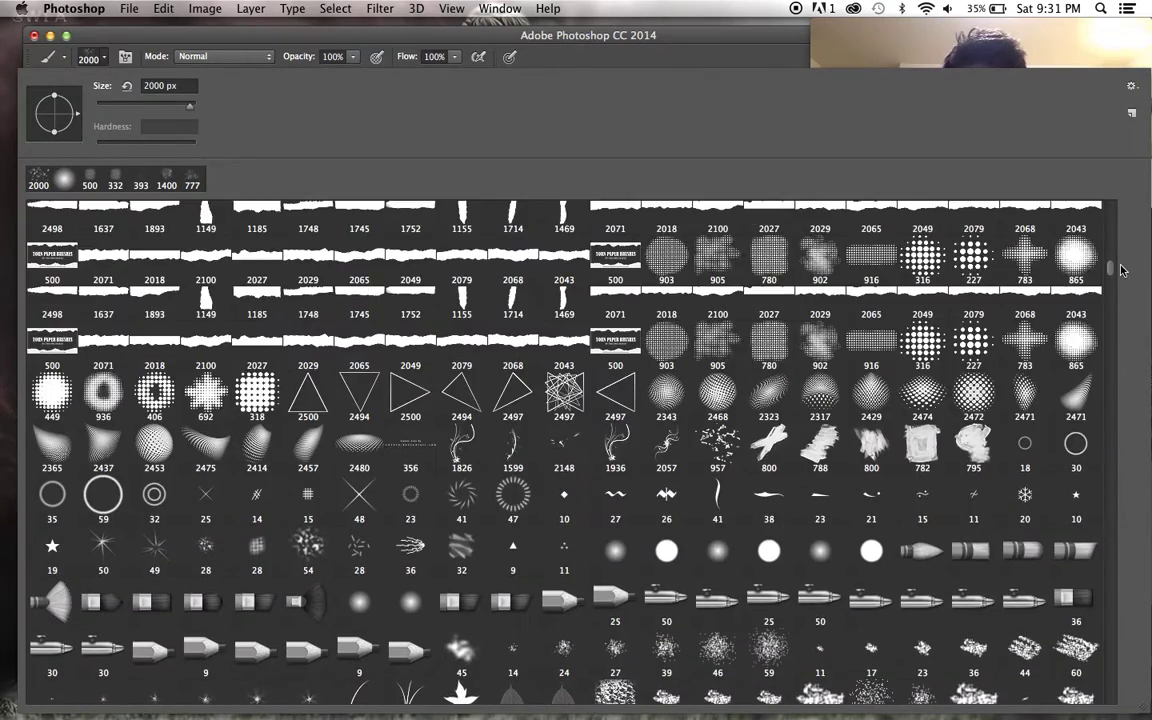
scroll(1120, 290, "down", 3)
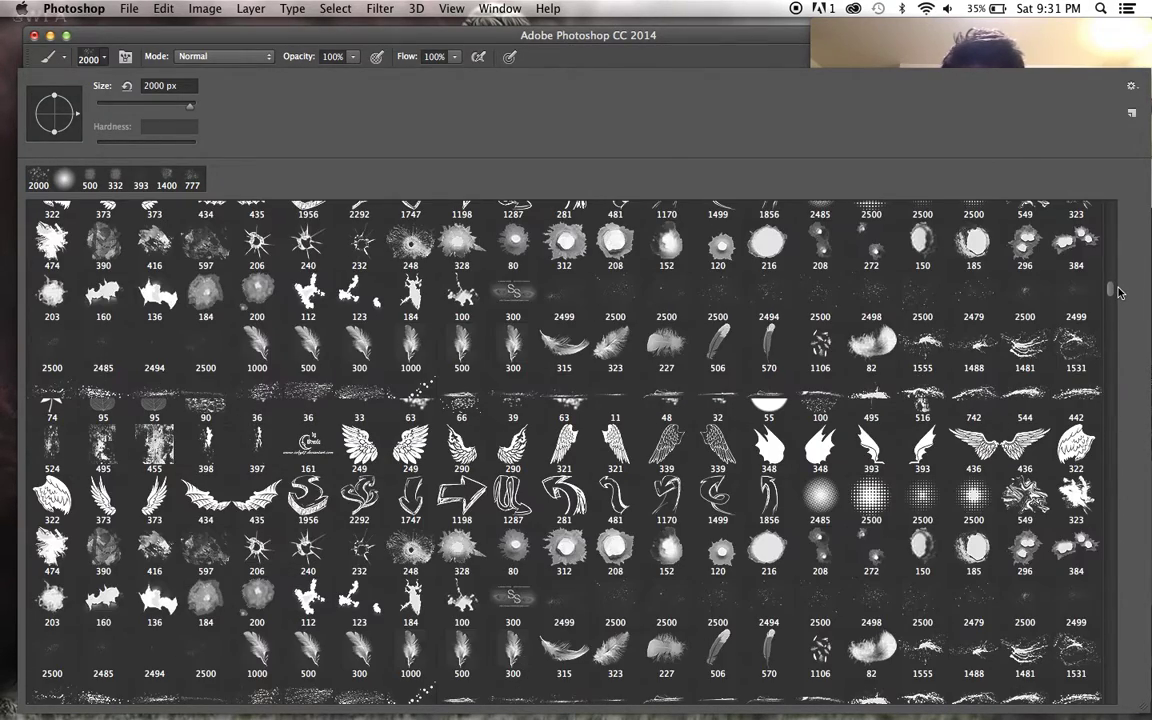
scroll(1120, 295, "down", 10)
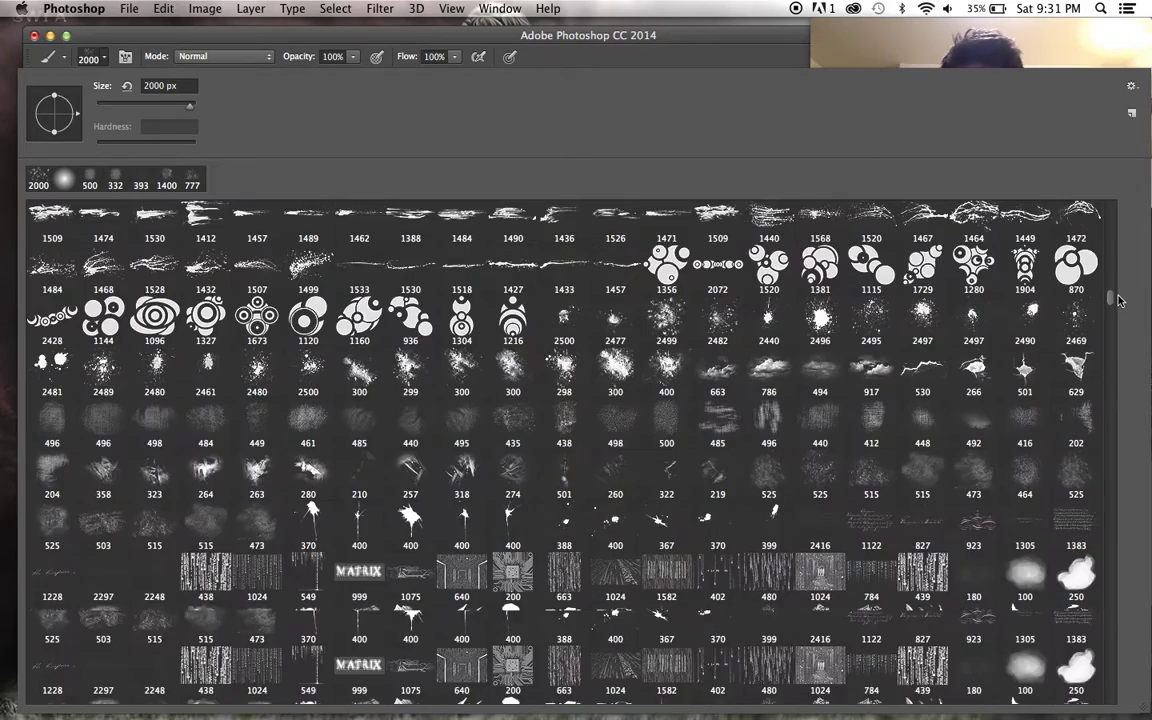
scroll(1120, 305, "down", 4)
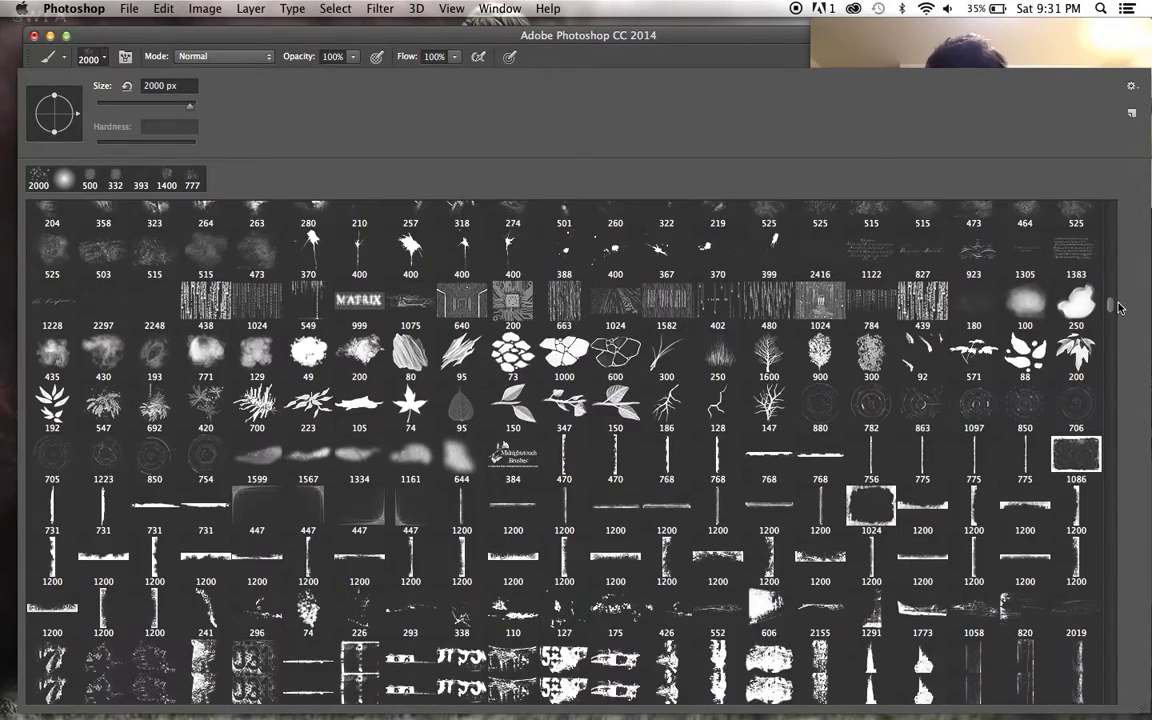
scroll(1120, 310, "down", 10)
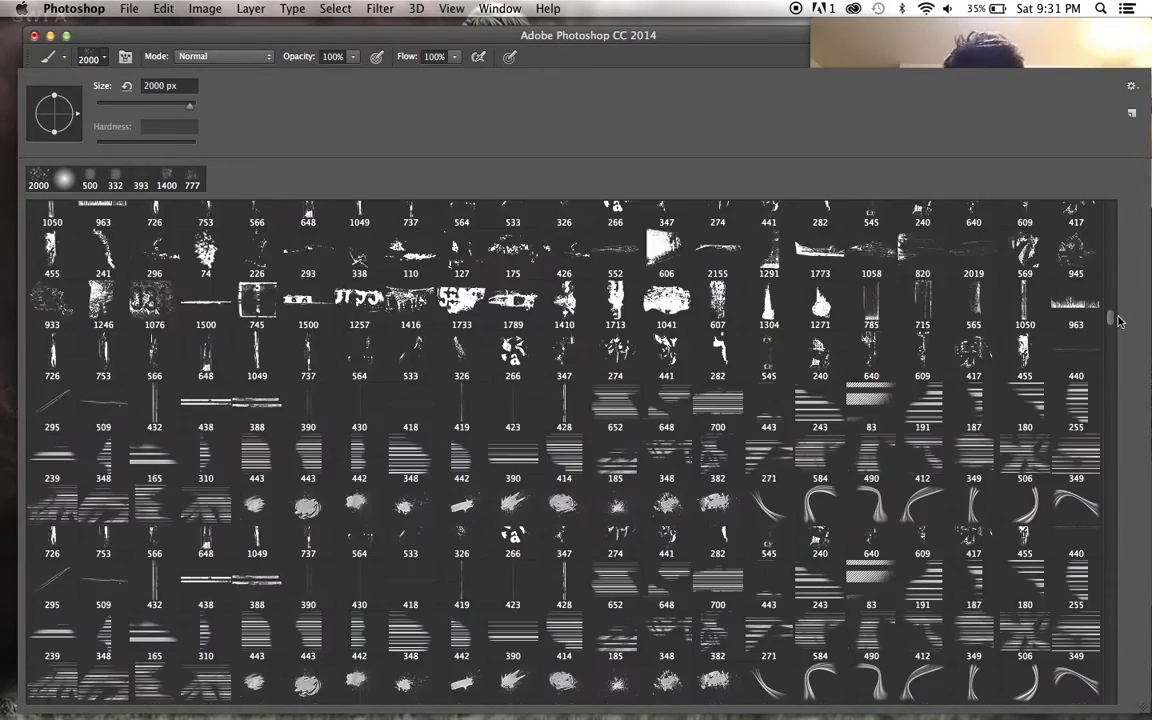
scroll(1120, 326, "down", 6)
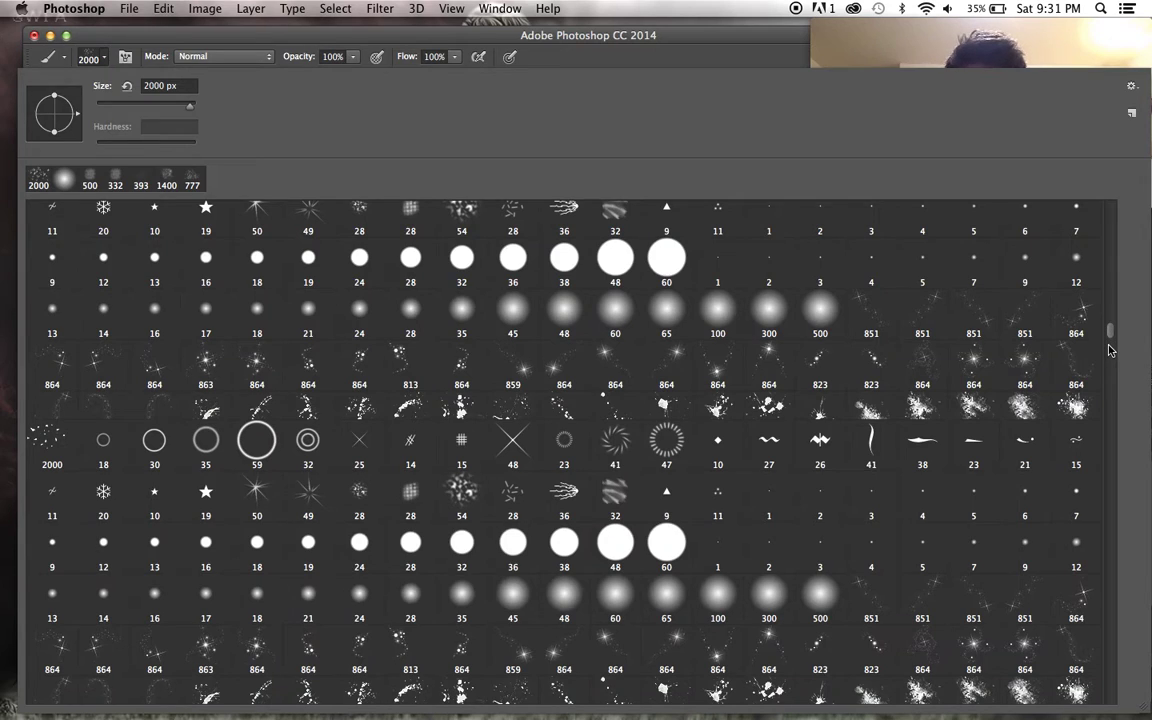
scroll(1108, 340, "down", 8)
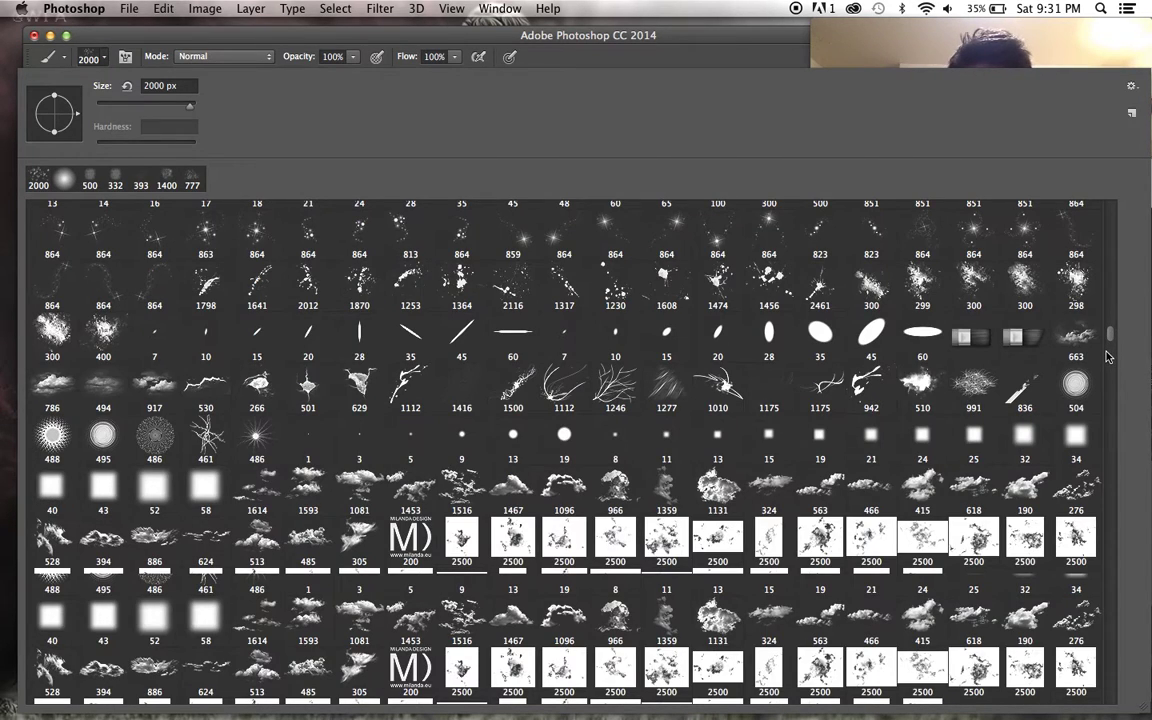
scroll(1108, 355, "down", 5)
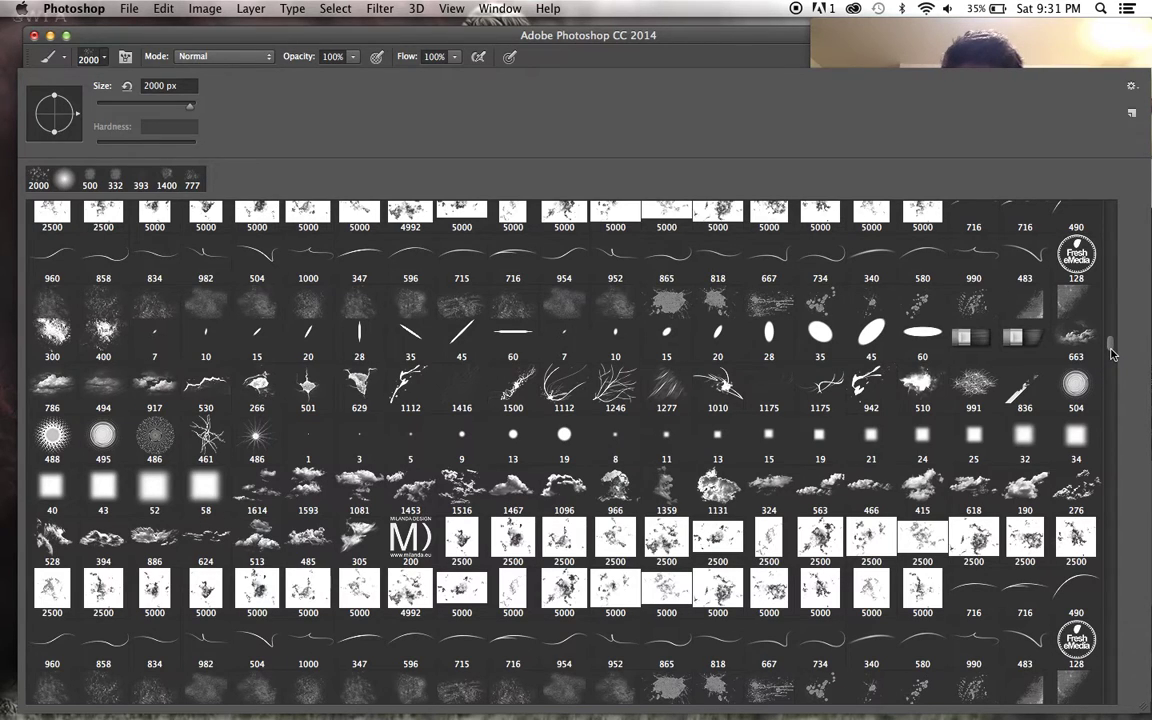
scroll(1110, 352, "down", 10)
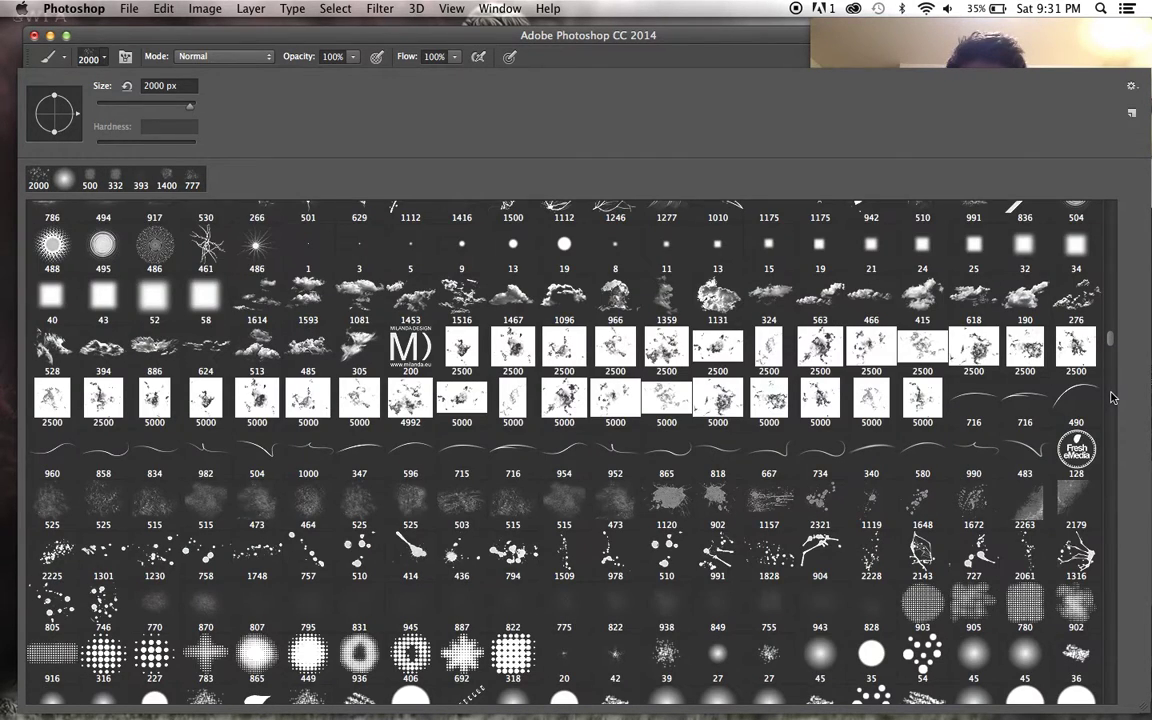
scroll(1110, 400, "down", 8)
scroll(1110, 405, "down", 3)
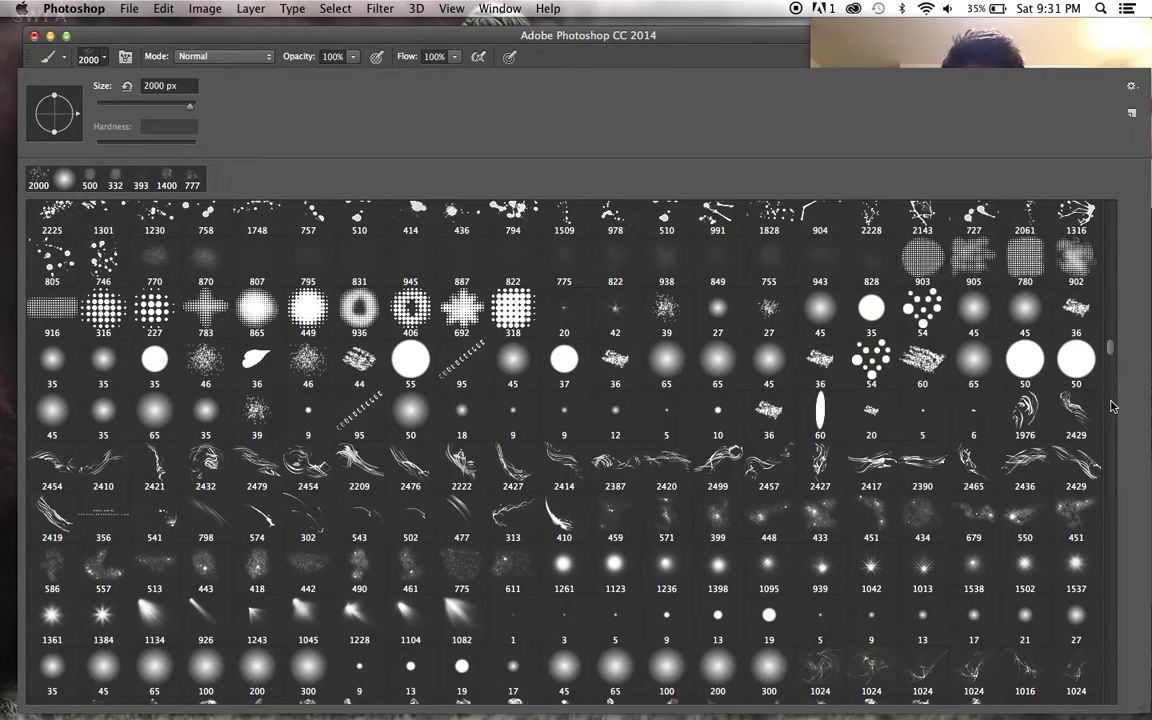
scroll(1115, 415, "down", 9)
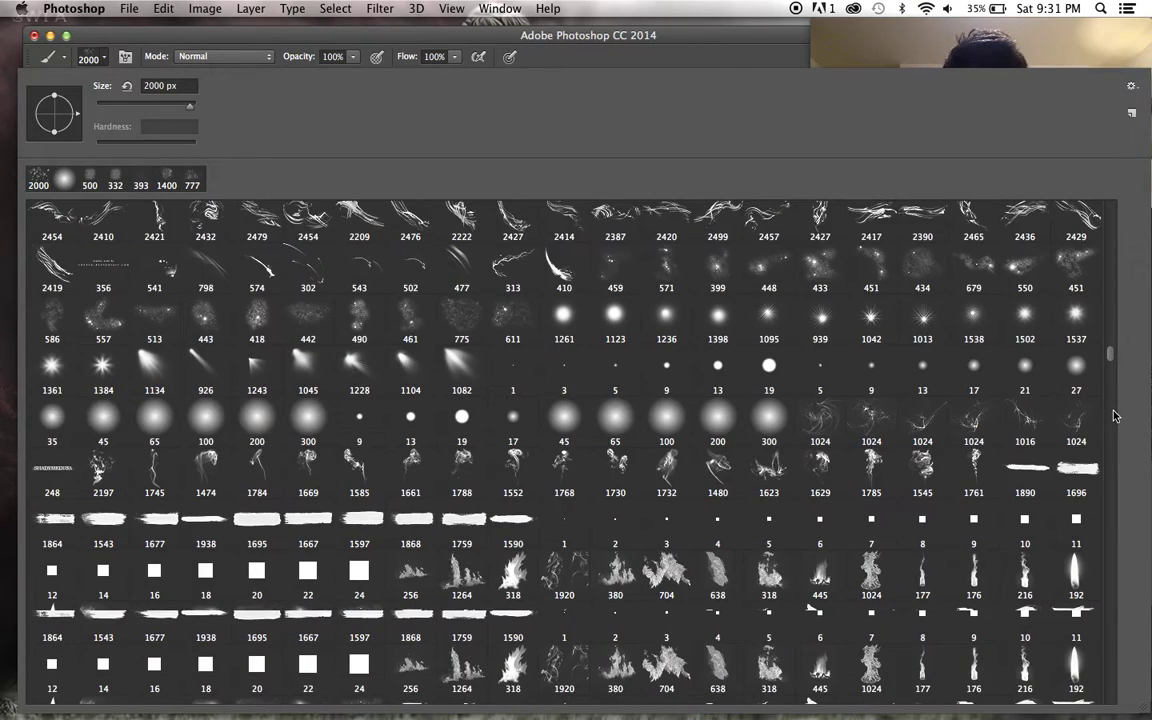
scroll(1115, 425, "down", 3)
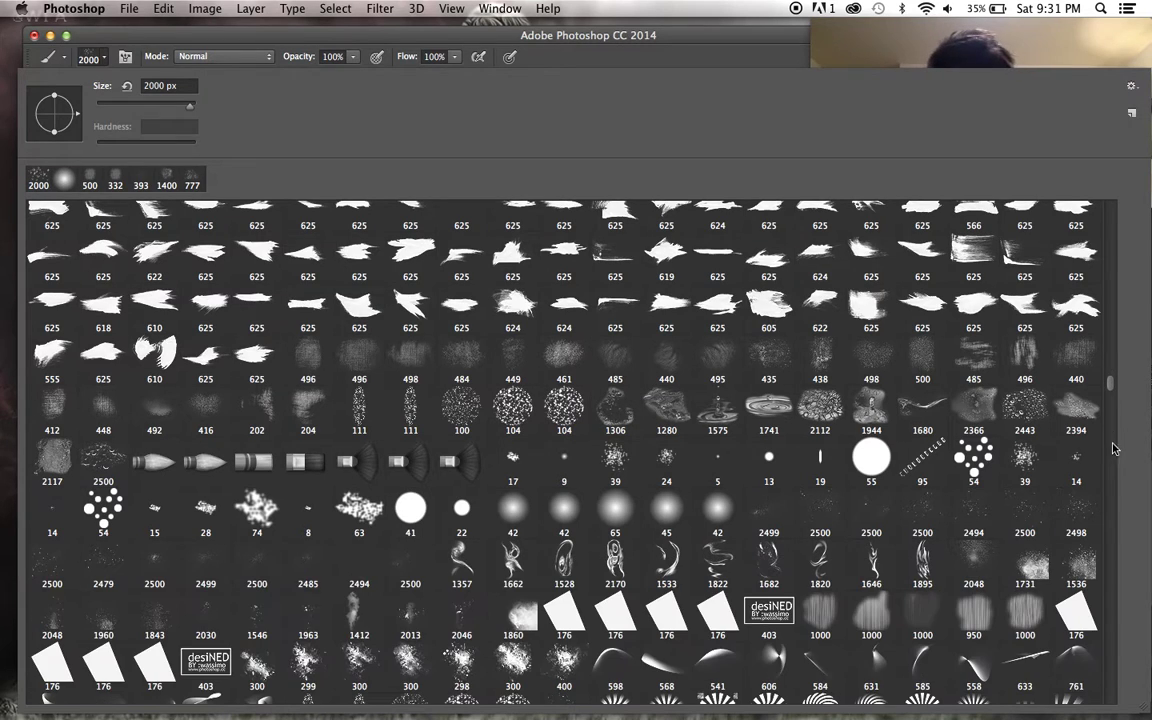
scroll(1120, 490, "down", 8)
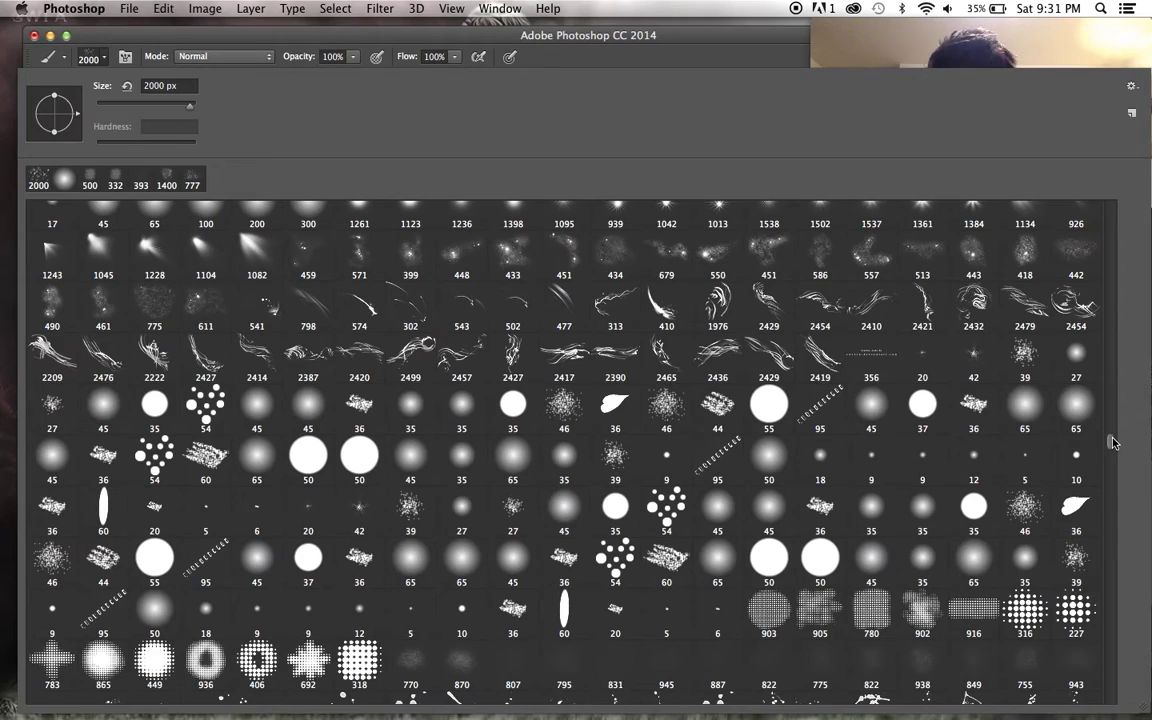
scroll(1113, 443, "down", 15)
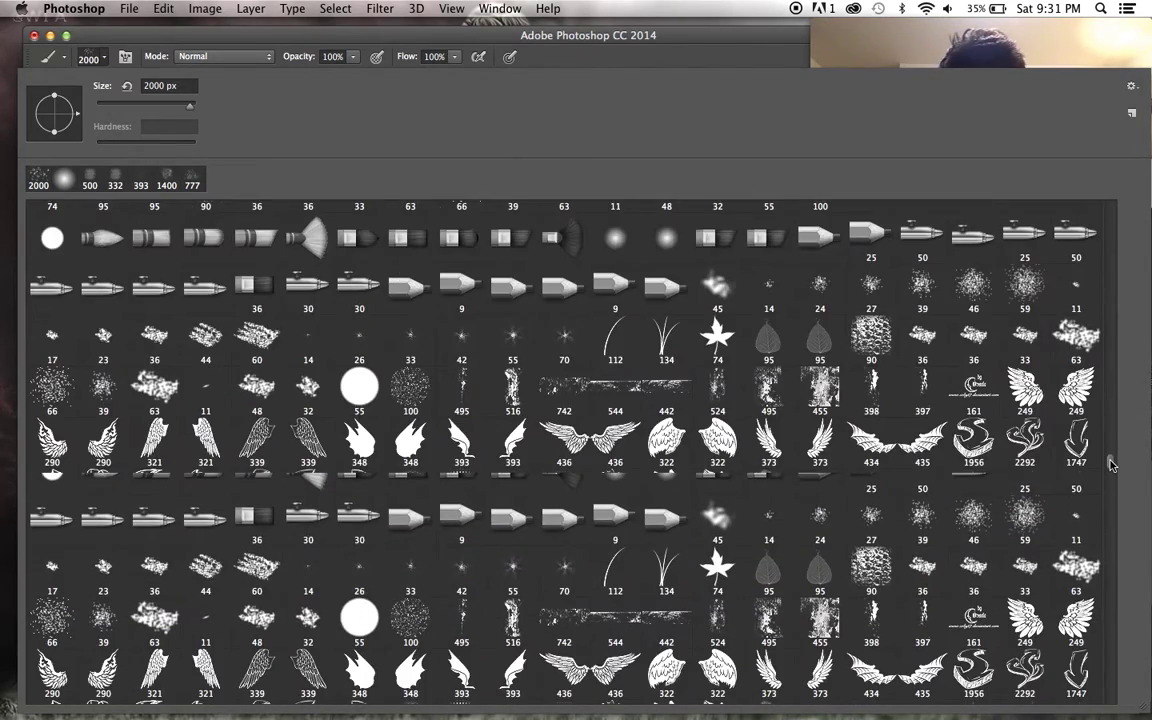
scroll(1110, 463, "down", 5)
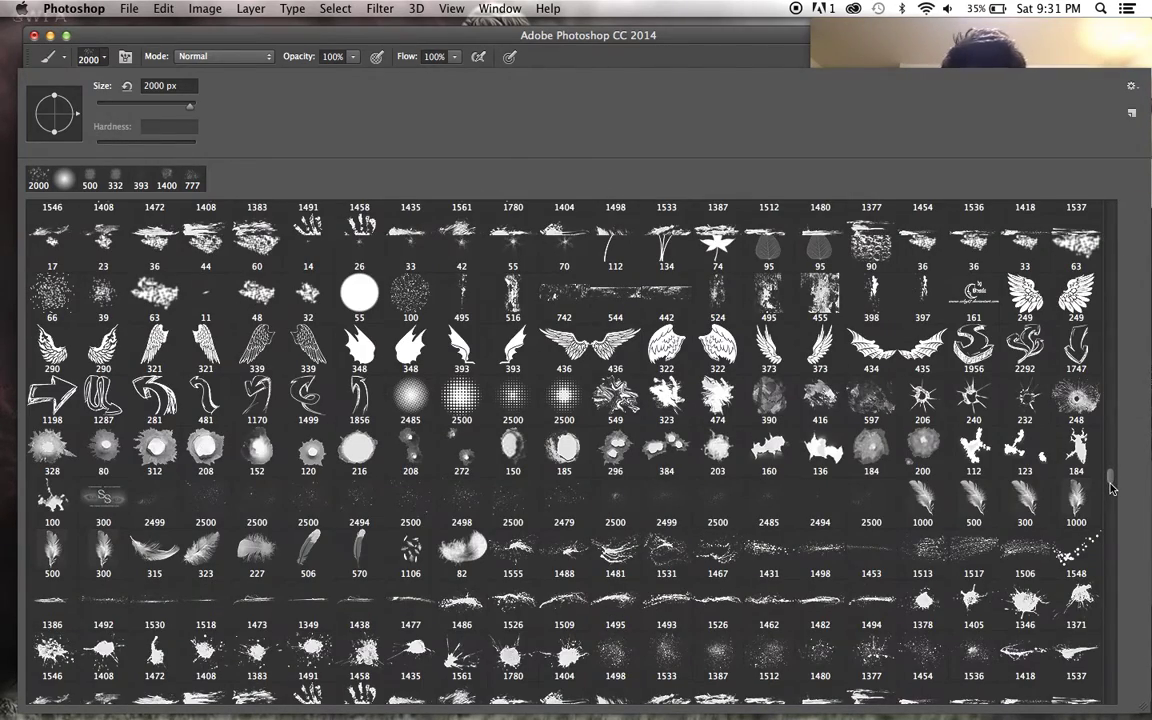
scroll(1110, 490, "down", 10)
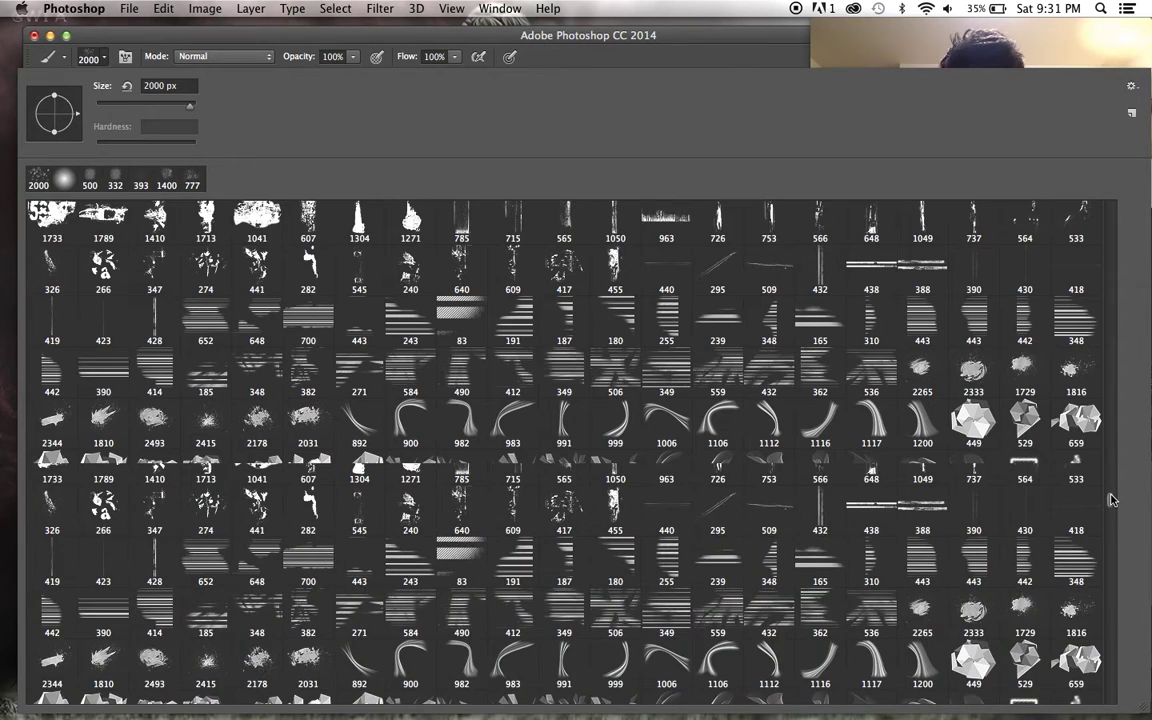
scroll(1110, 500, "down", 10)
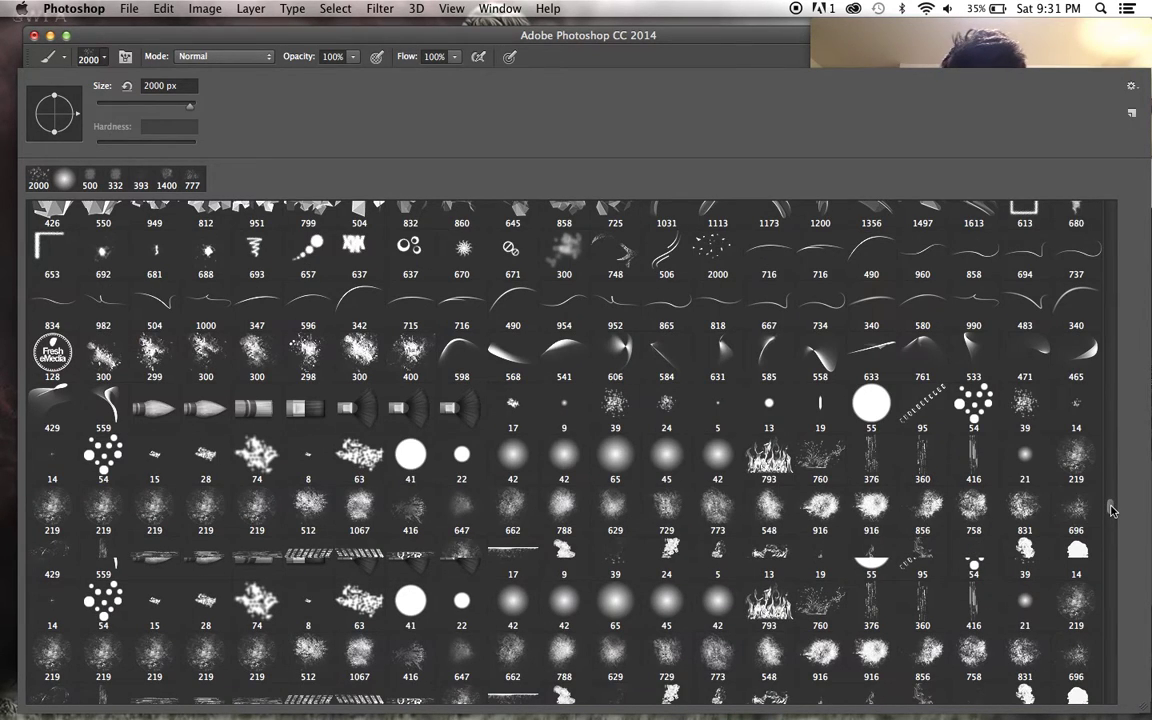
scroll(1110, 510, "down", 5)
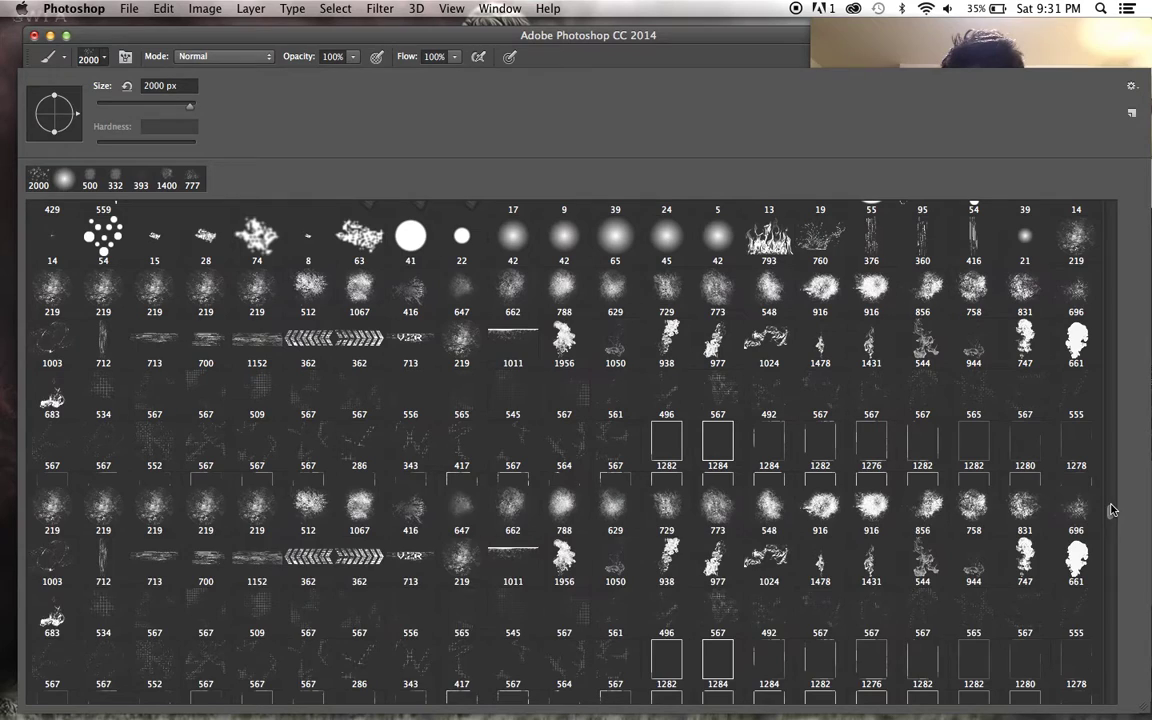
left_click(562, 393)
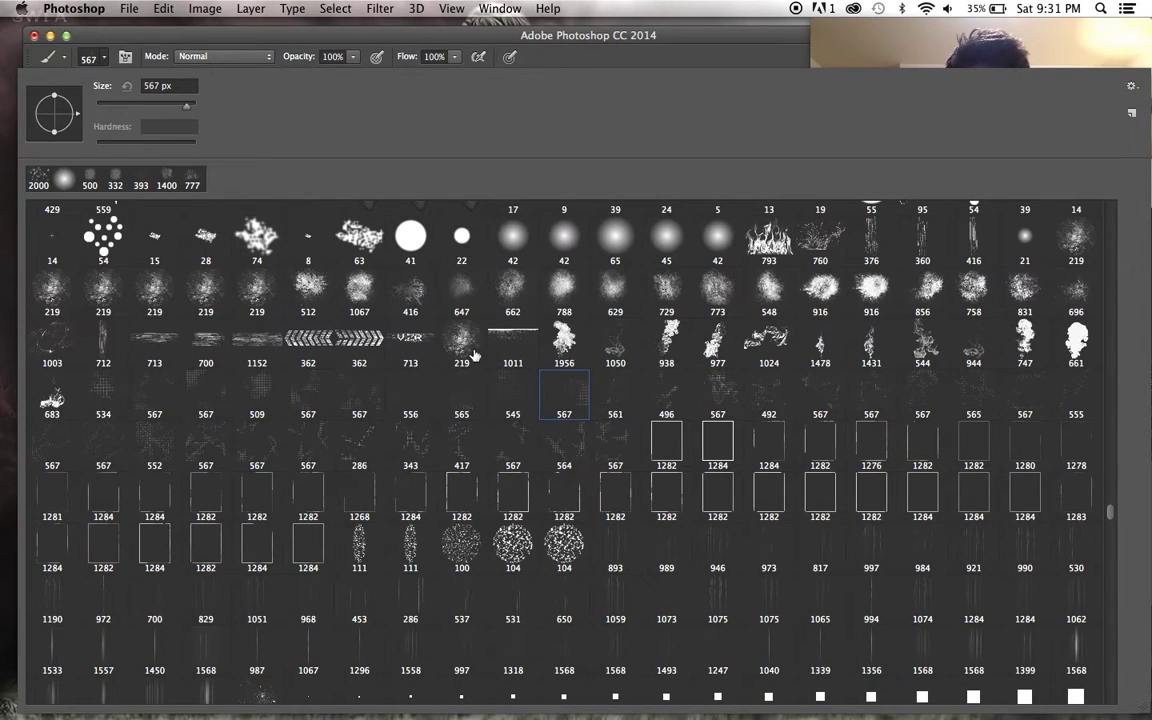
left_click(265, 385)
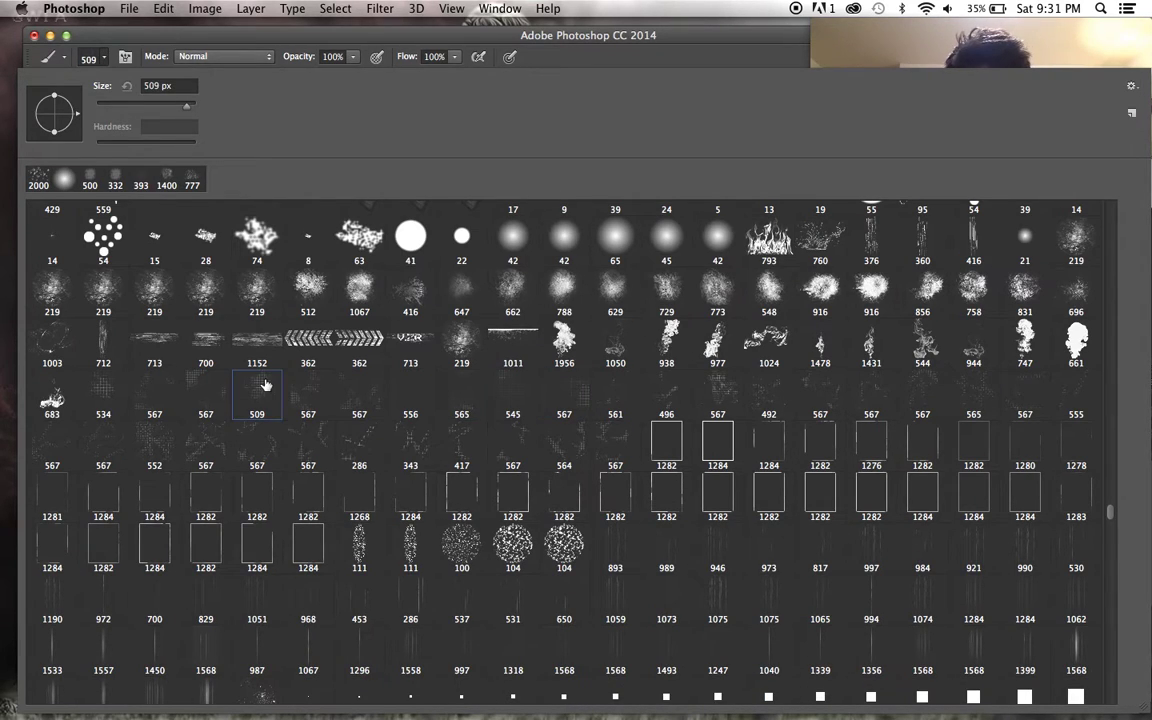
left_click(437, 48)
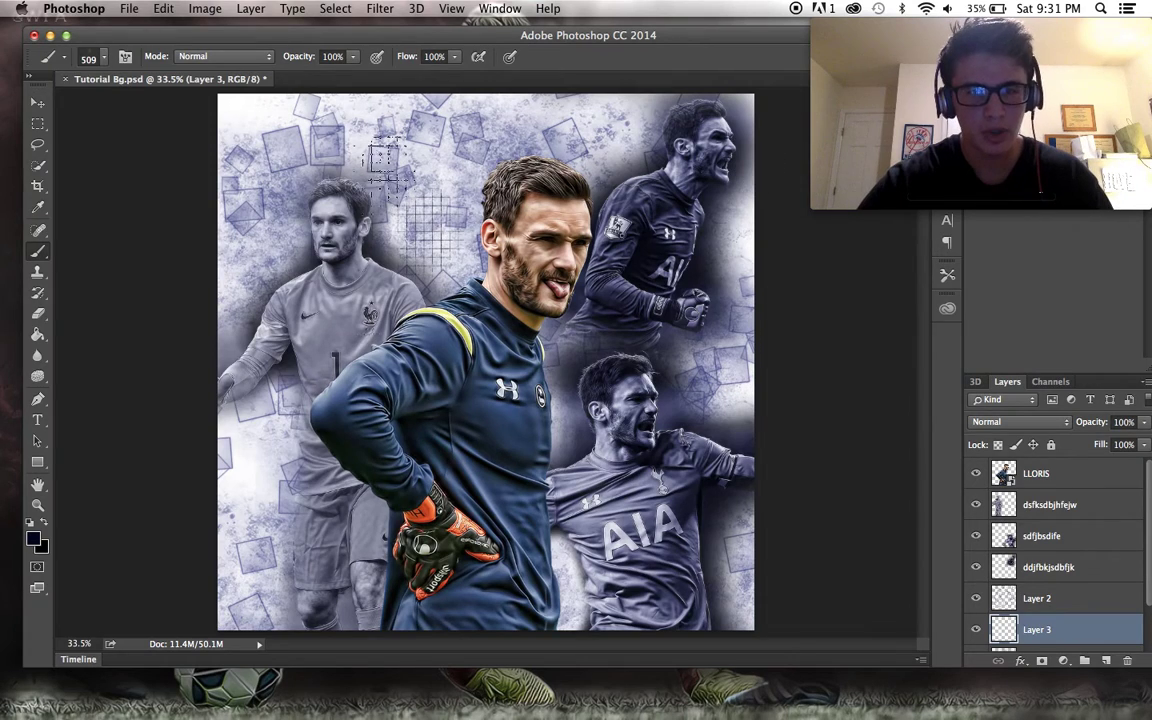
Resize the grid brush to 444 px and stamp it at four spots around the background.
left_click(103, 58)
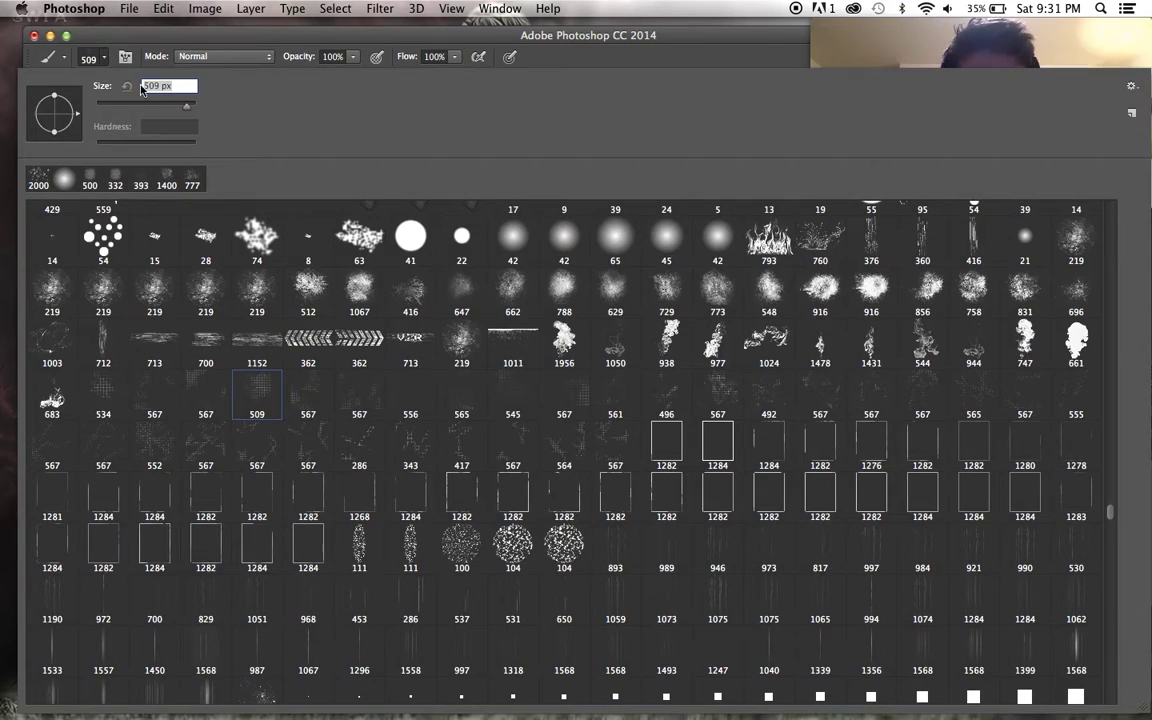
left_click_drag(170, 103, 184, 110)
left_click(248, 41)
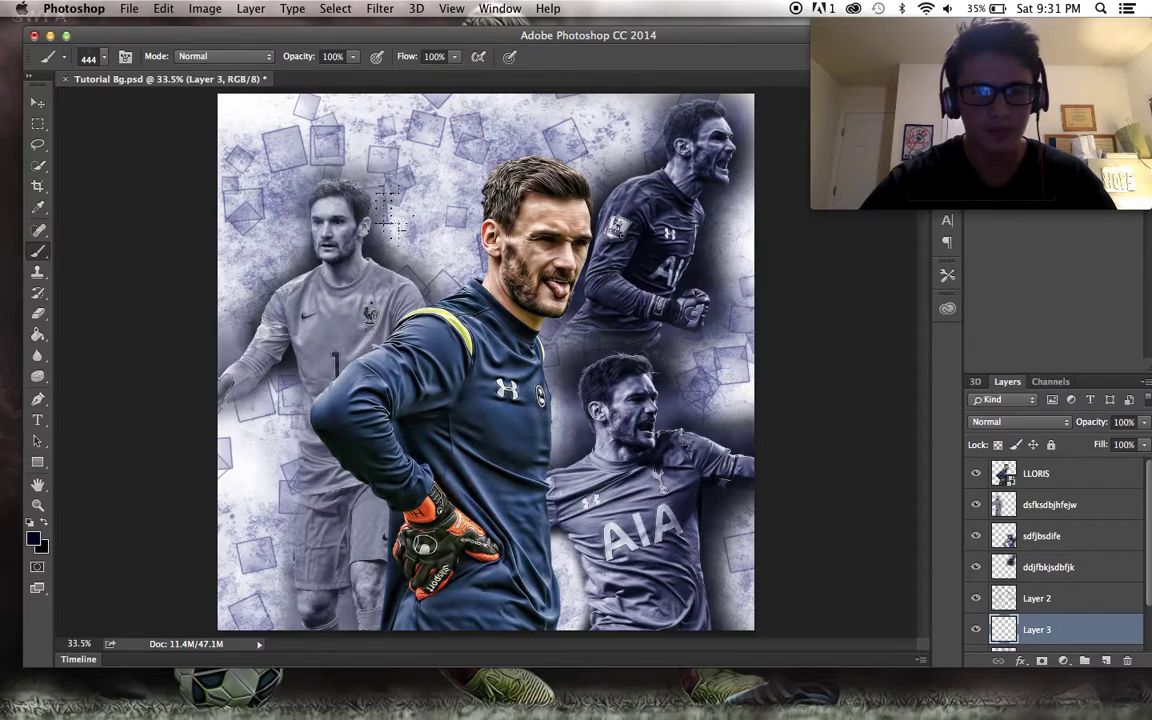
left_click(258, 248)
left_click(265, 488)
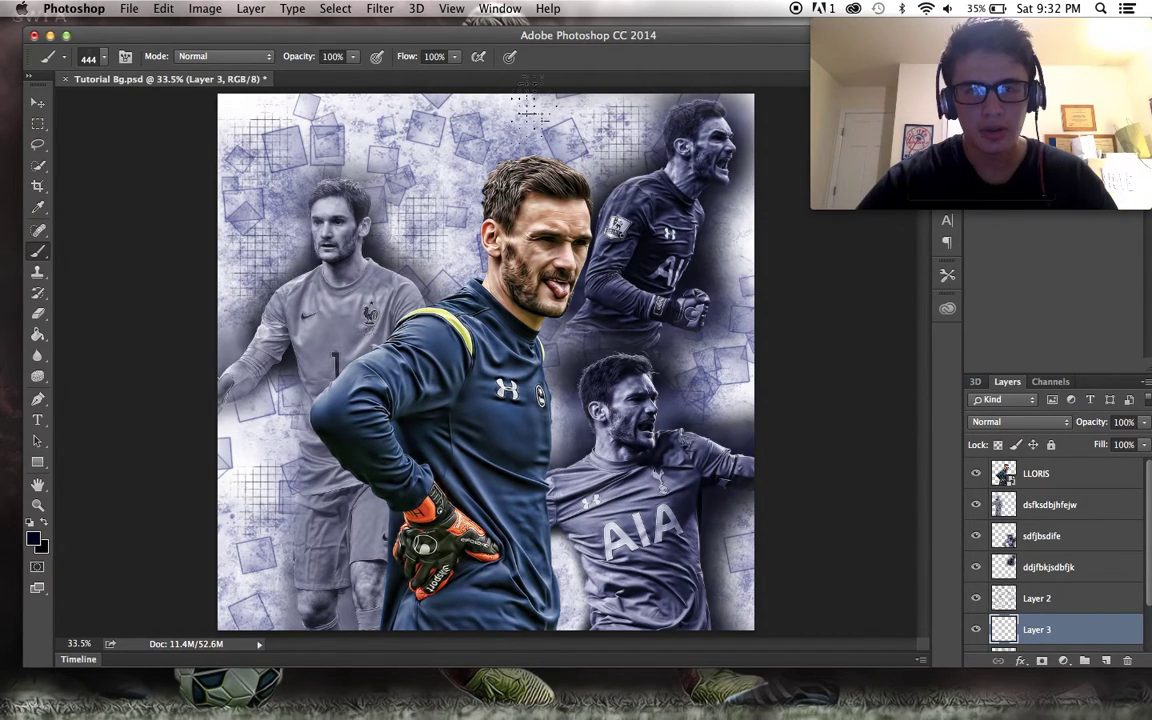
left_click(725, 222)
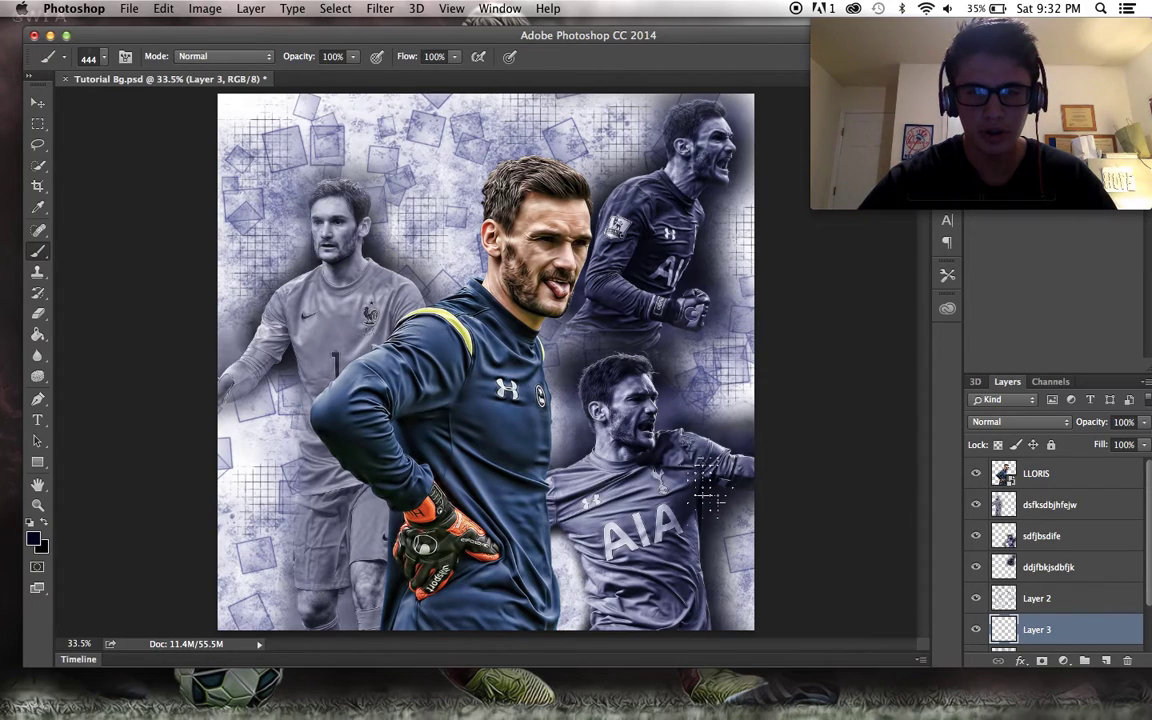
left_click(408, 210)
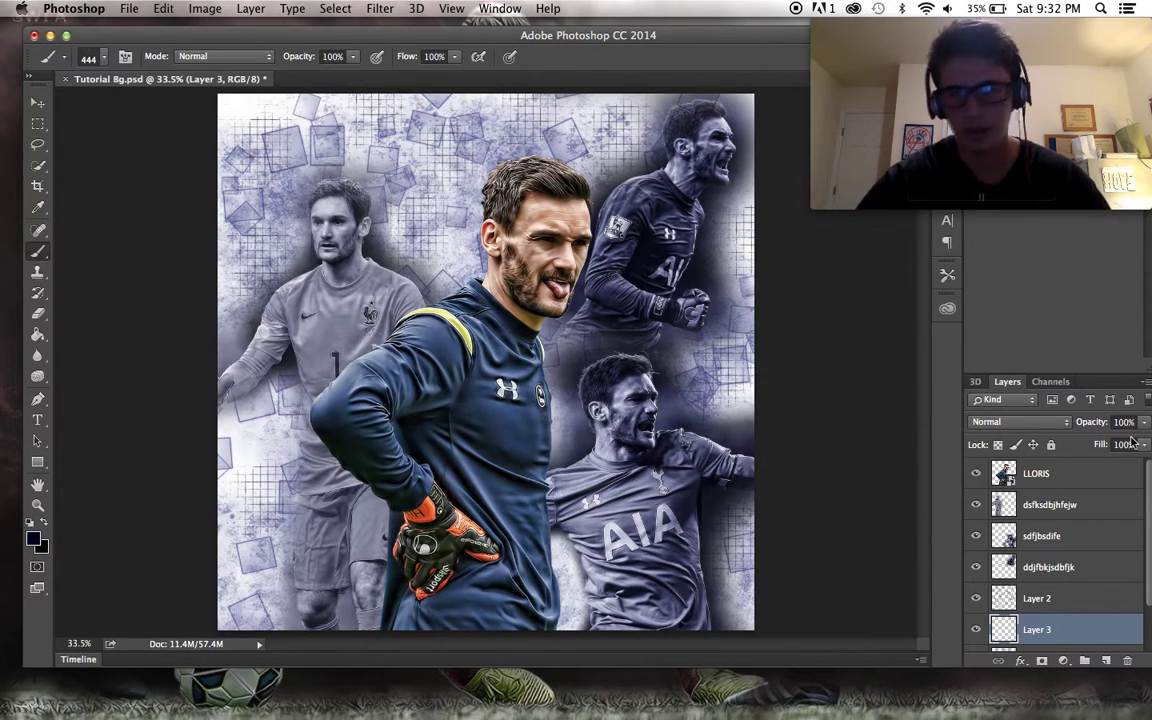
left_click(1015, 421)
Try Overlay and Dissolve on Layer 3, then settle on Normal blending at 56% opacity.
key("Escape")
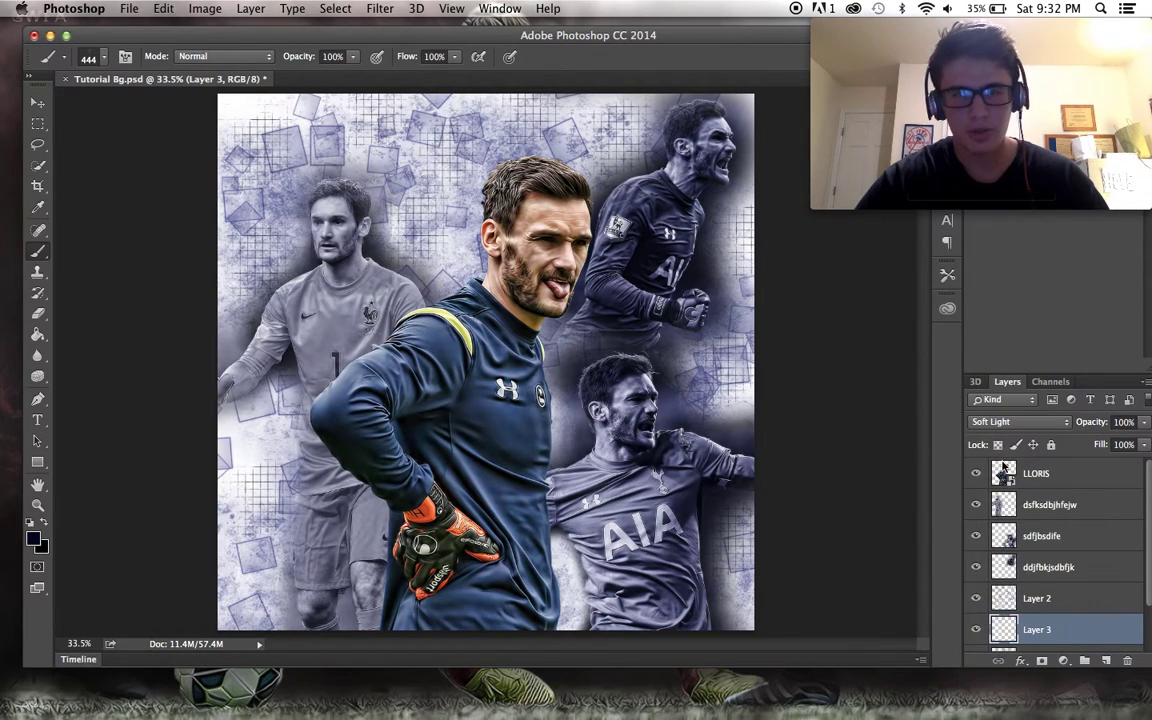
left_click(997, 424)
left_click(990, 410)
left_click(1006, 426)
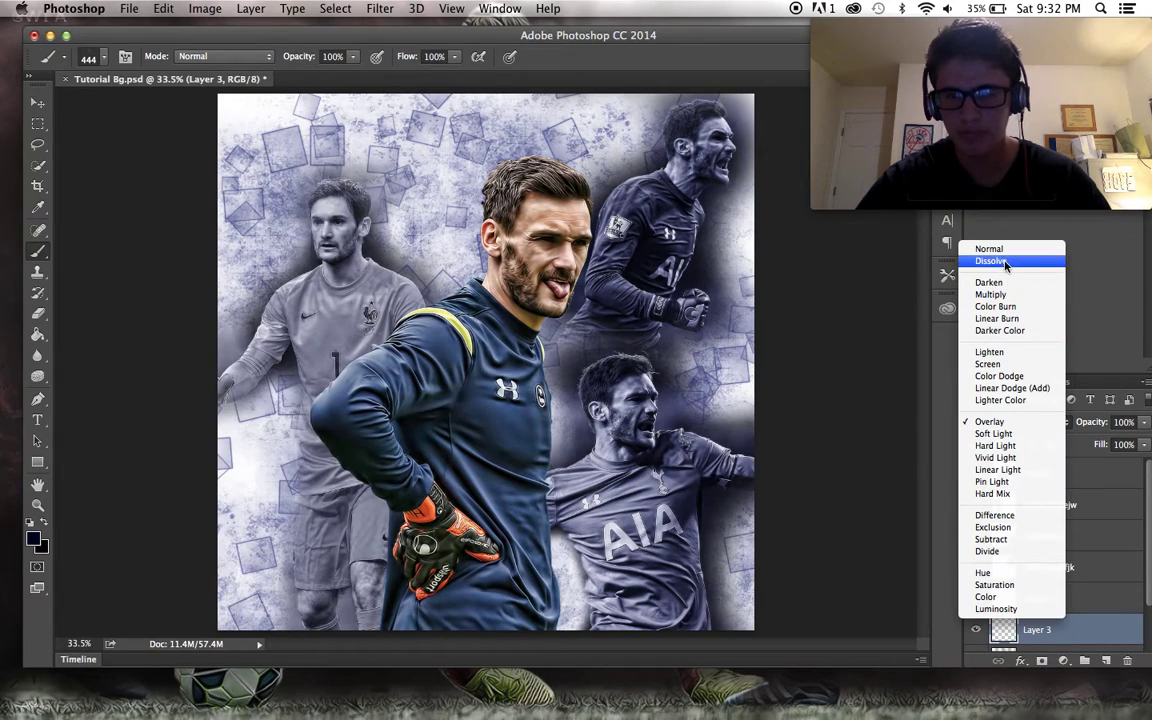
left_click(991, 261)
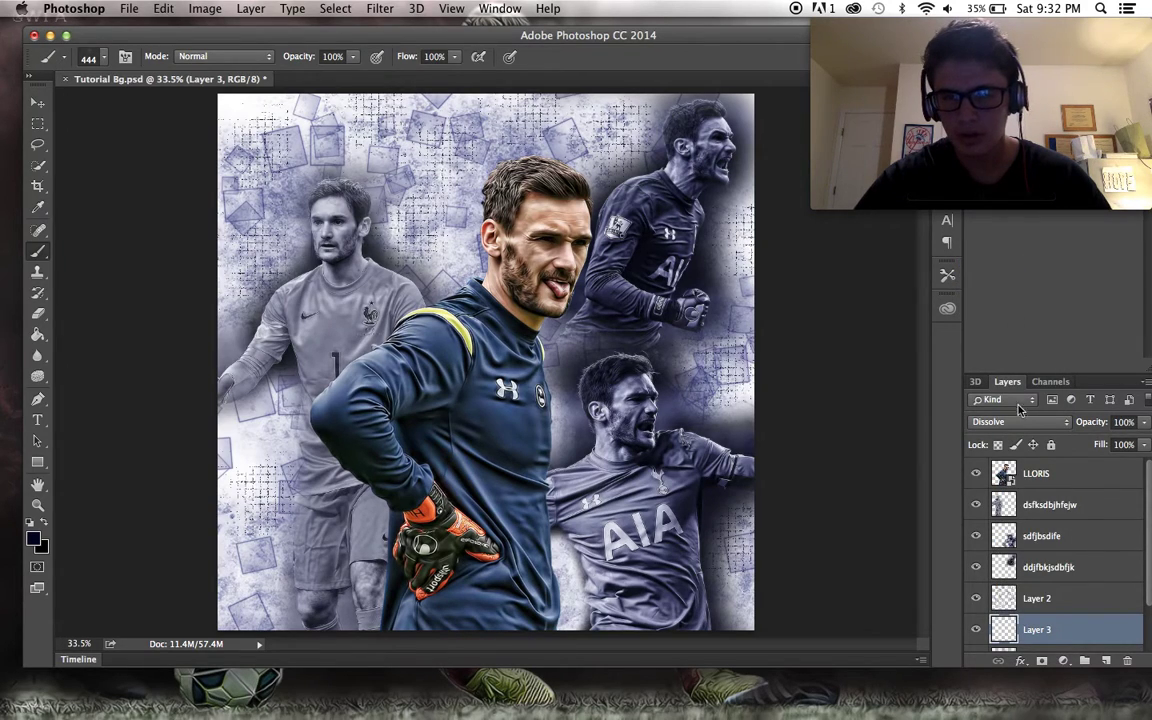
left_click(1016, 421)
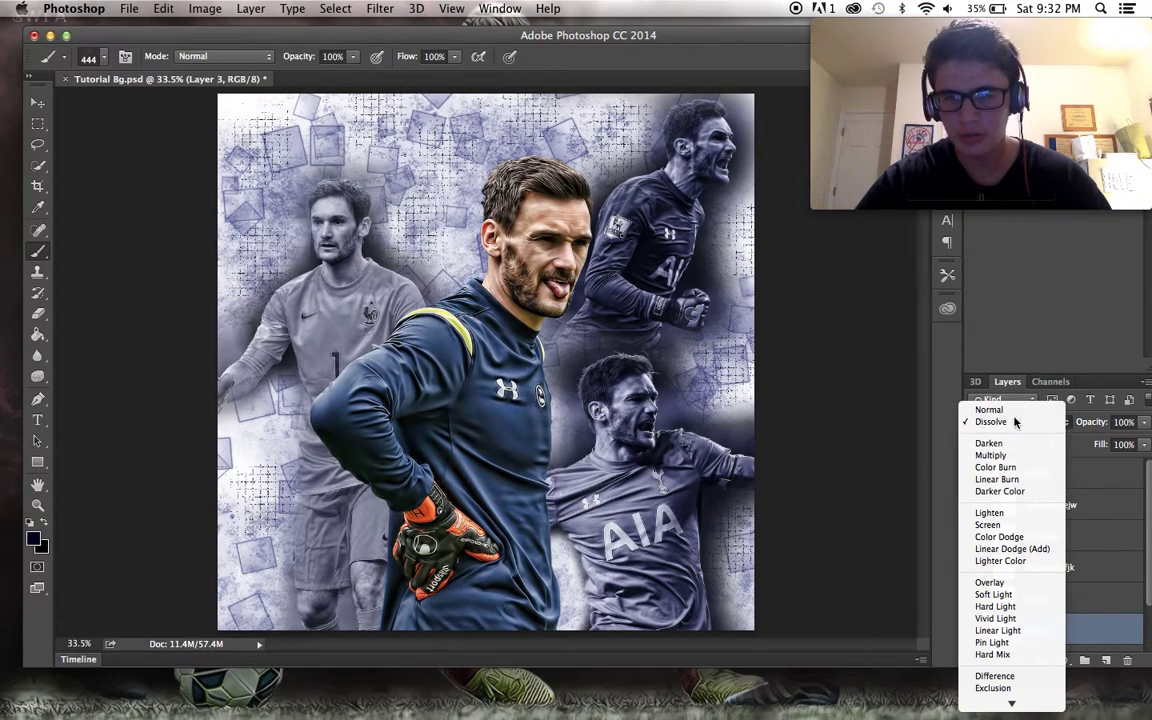
left_click(1016, 423)
left_click(1012, 422)
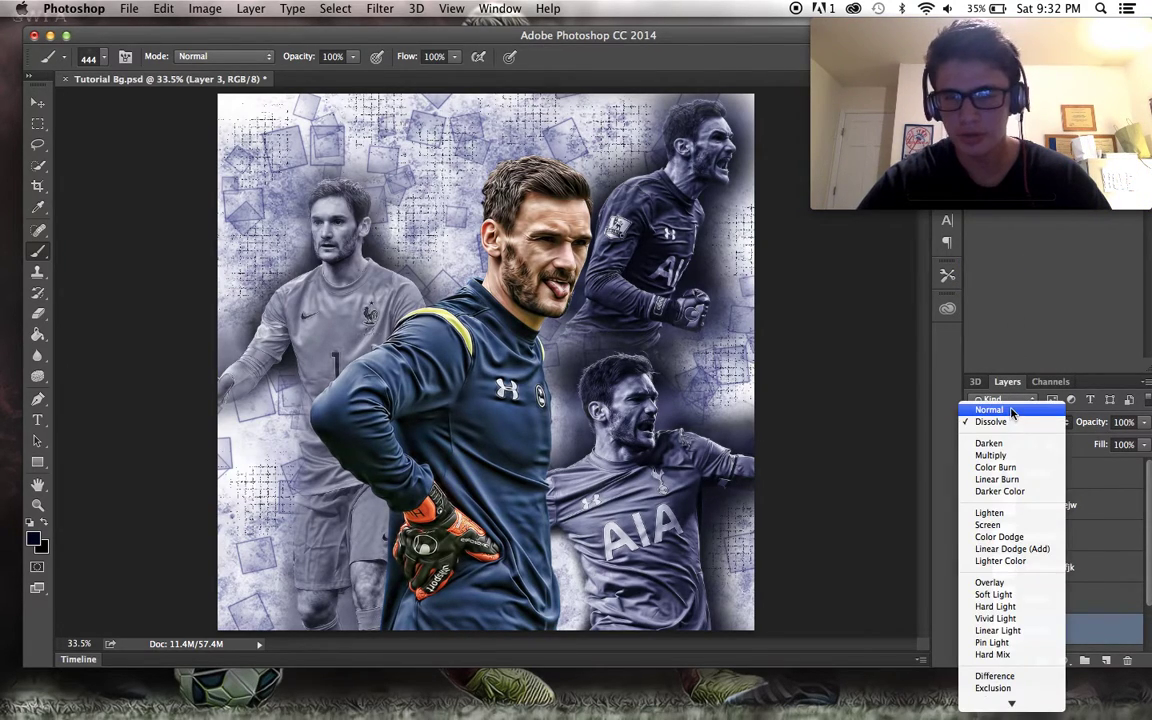
left_click(990, 404)
left_click(1145, 422)
left_click(1108, 441)
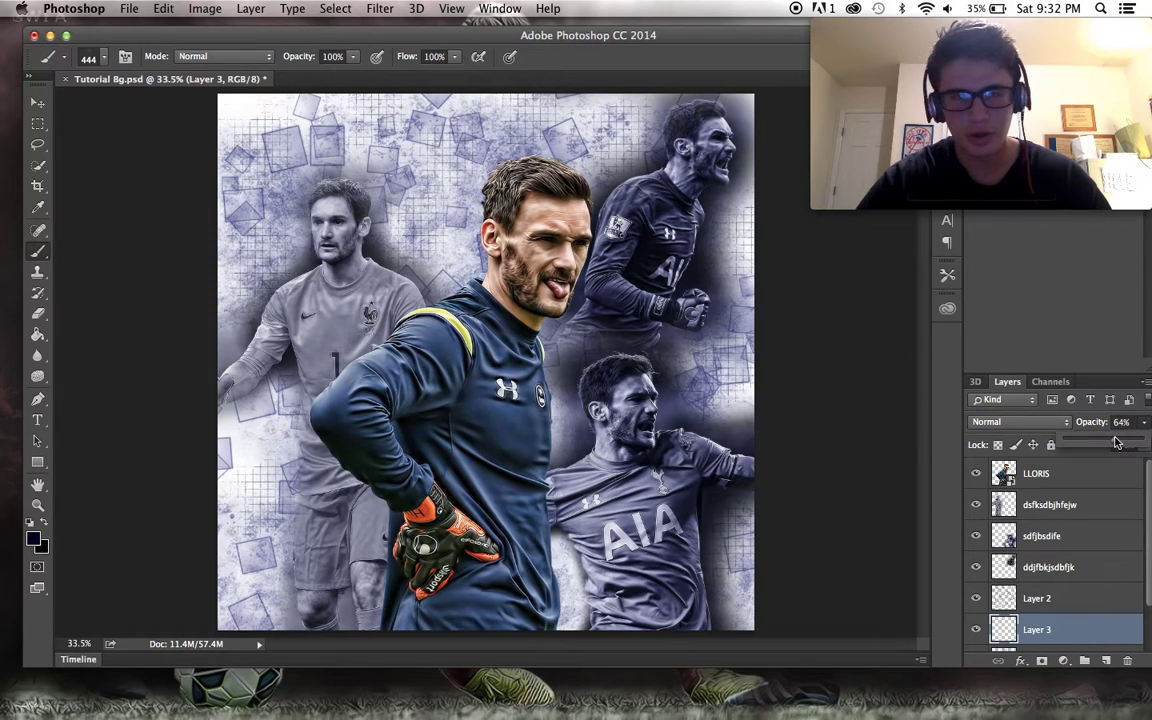
Select the LLORIS title layer and confirm the dsfksdbjhfejw layer's style settings.
scroll(885, 405, "down", 2)
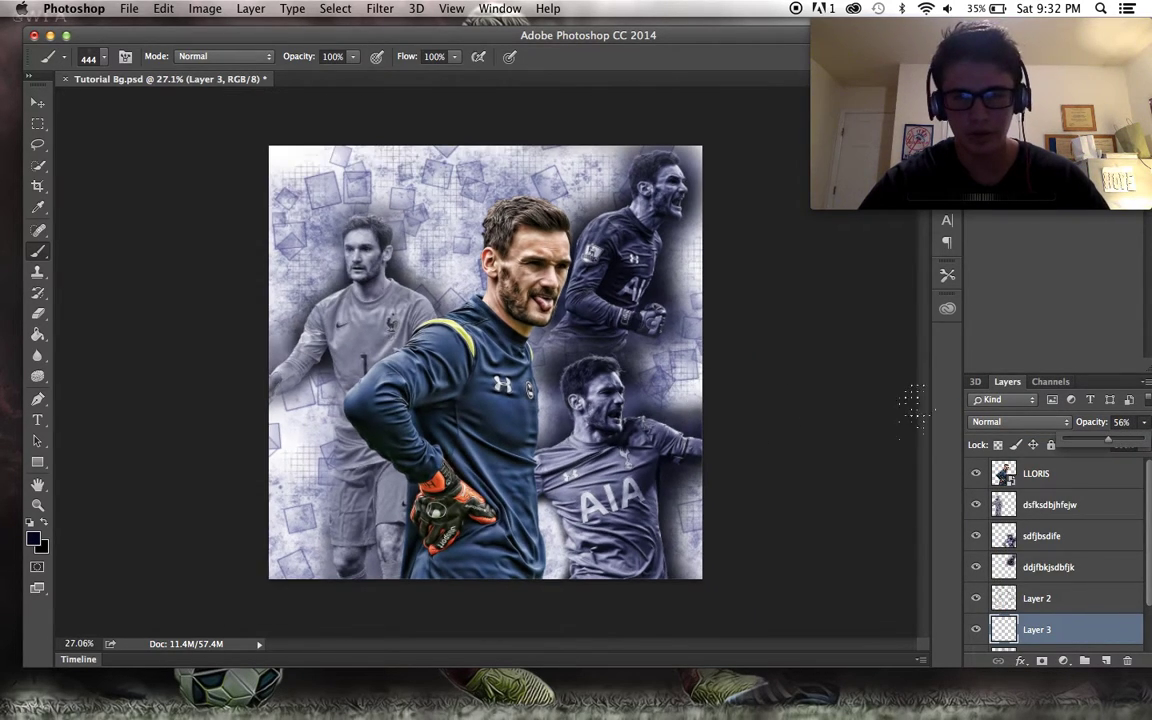
left_click(1064, 480)
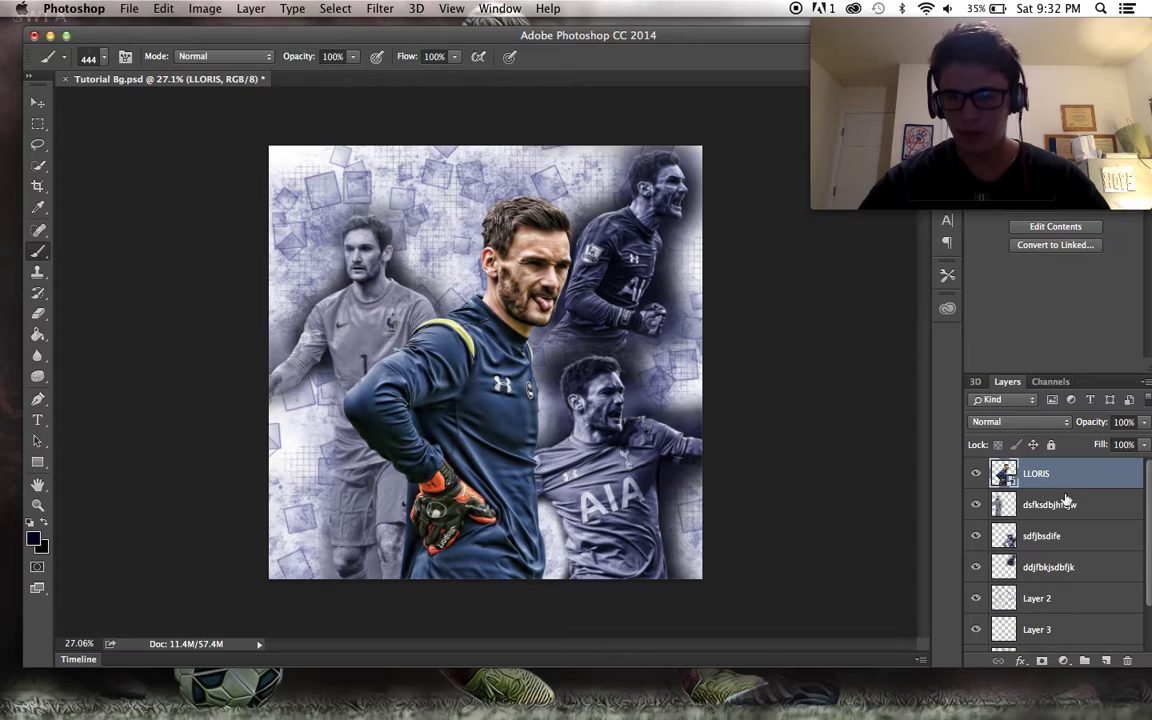
double_click(1066, 504)
left_click(800, 169)
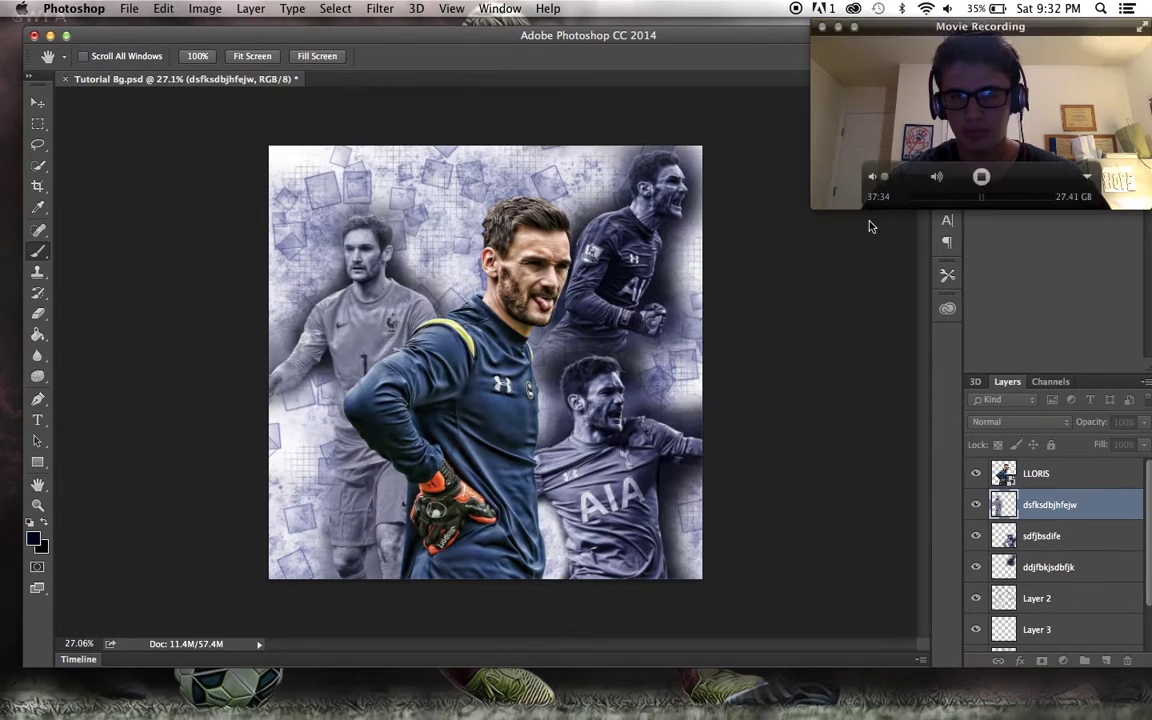
Add a new empty layer above dsfksdbjhfejw and set the foreground colour to white.
left_click(1106, 660)
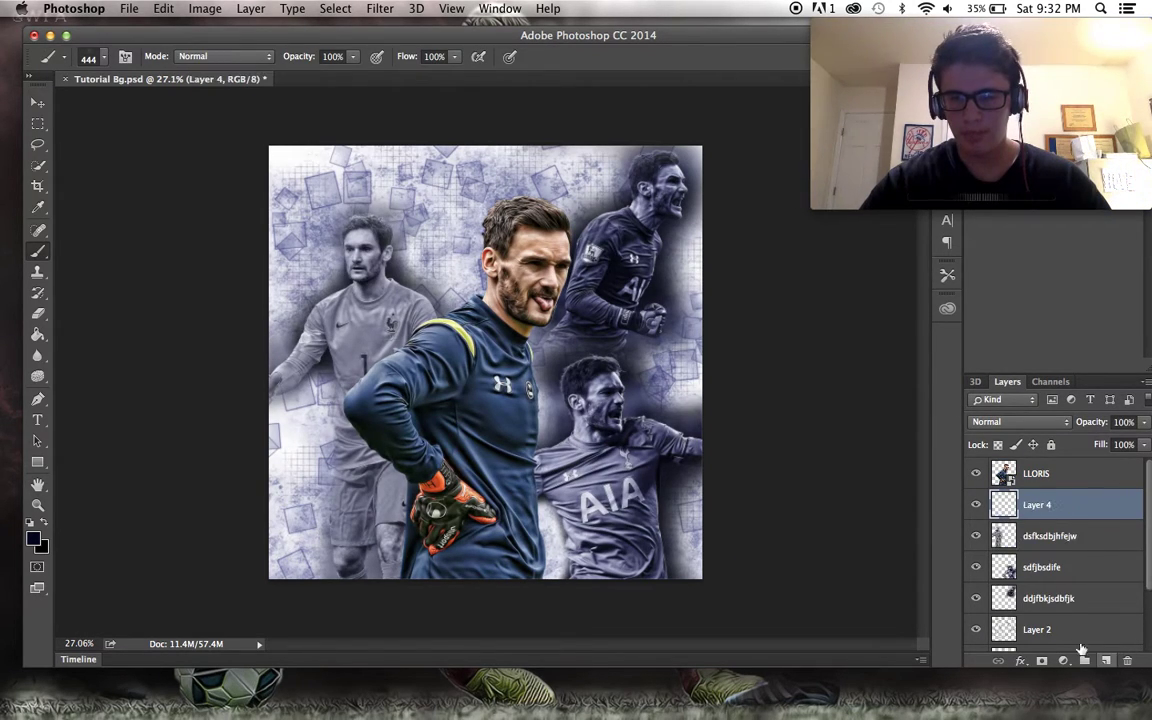
scroll(800, 485, "up", 3)
scroll(800, 485, "up", 1)
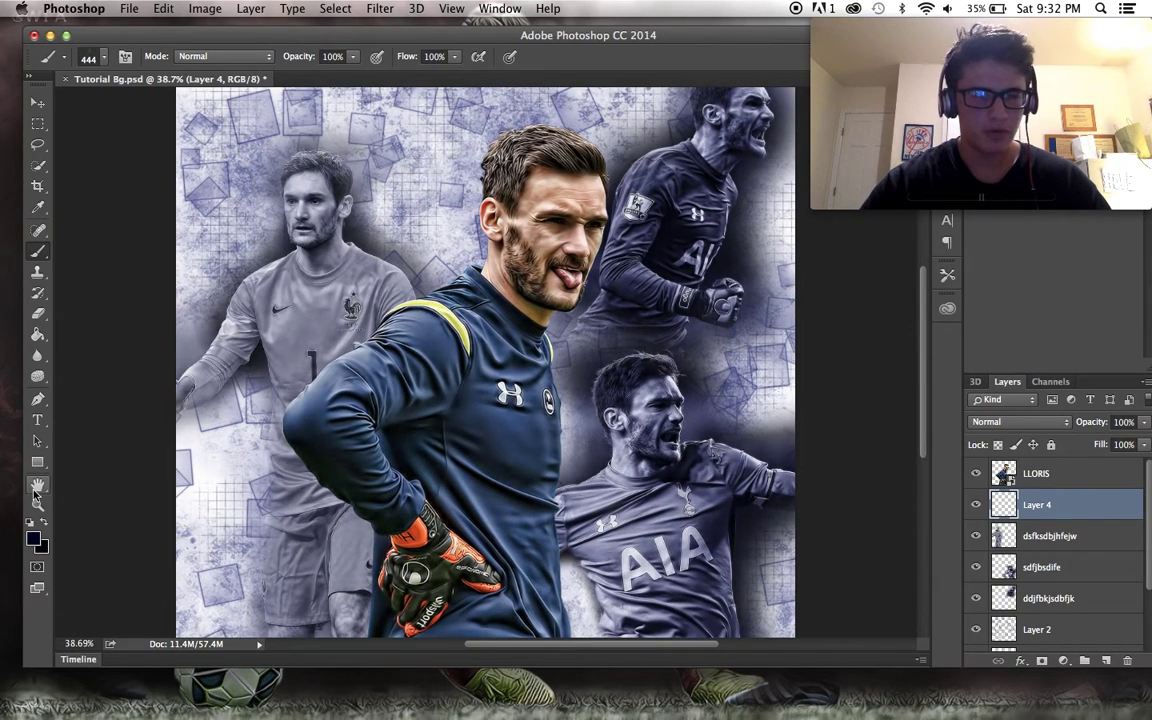
left_click(32, 536)
left_click(416, 380)
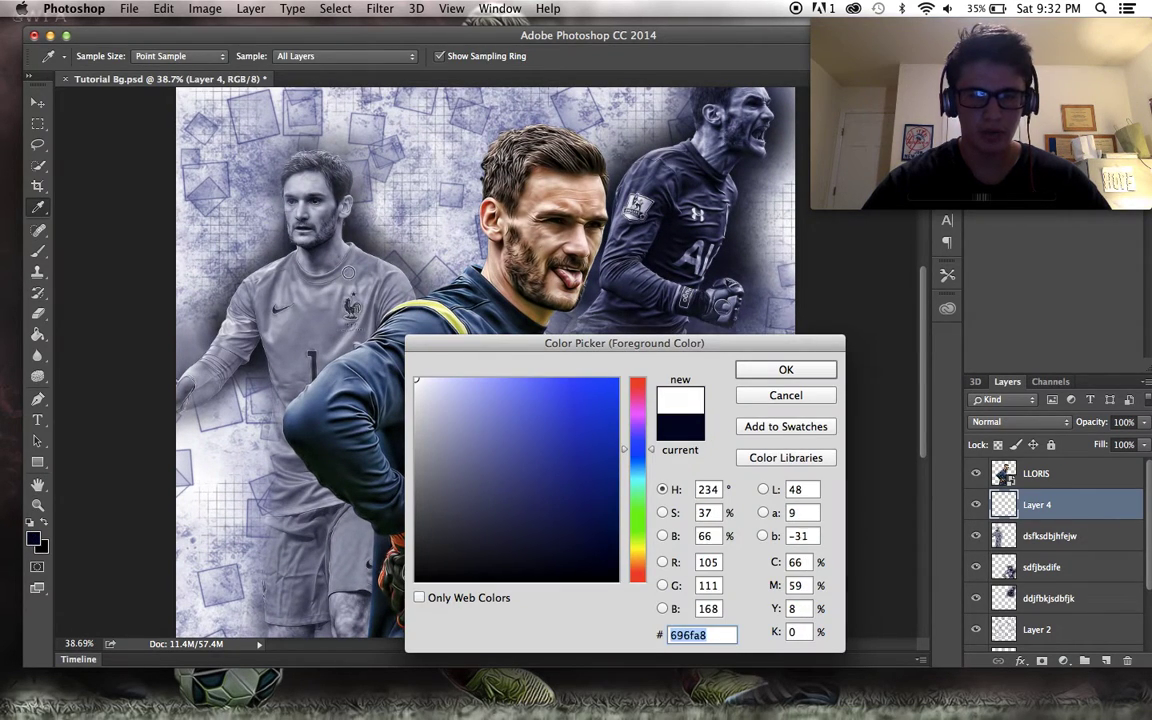
left_click(786, 368)
Paint soft white over the central figure's face and chest with the 788 px soft brush.
key("b")
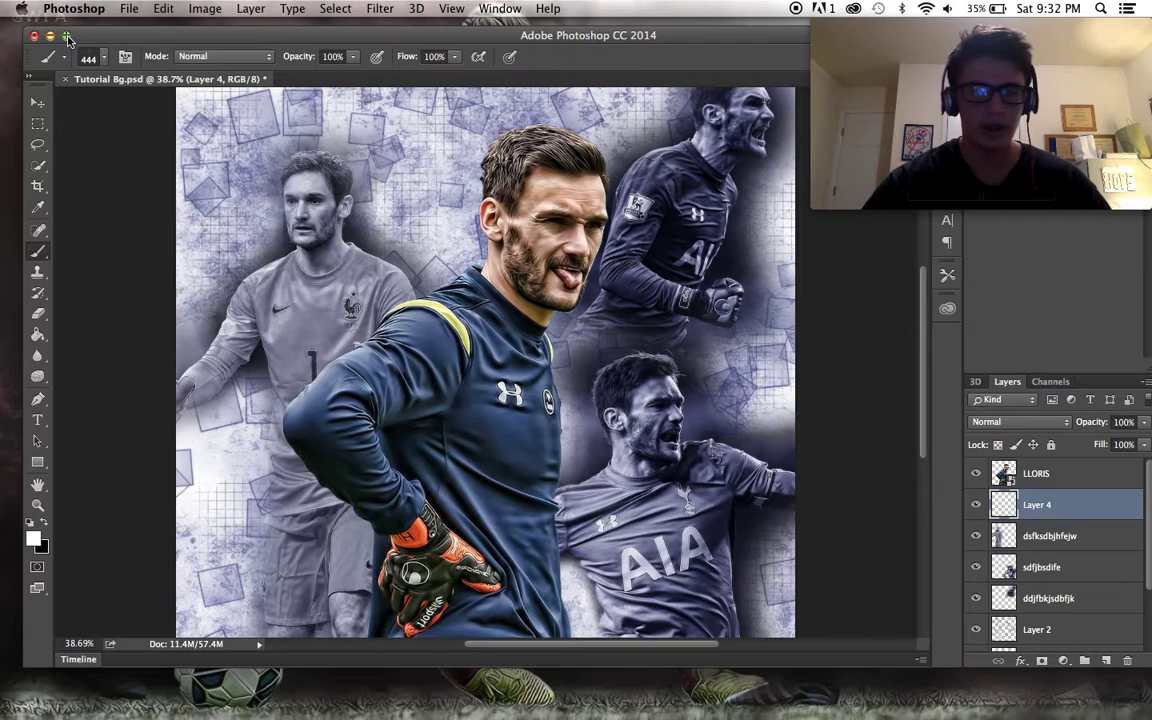
left_click(100, 58)
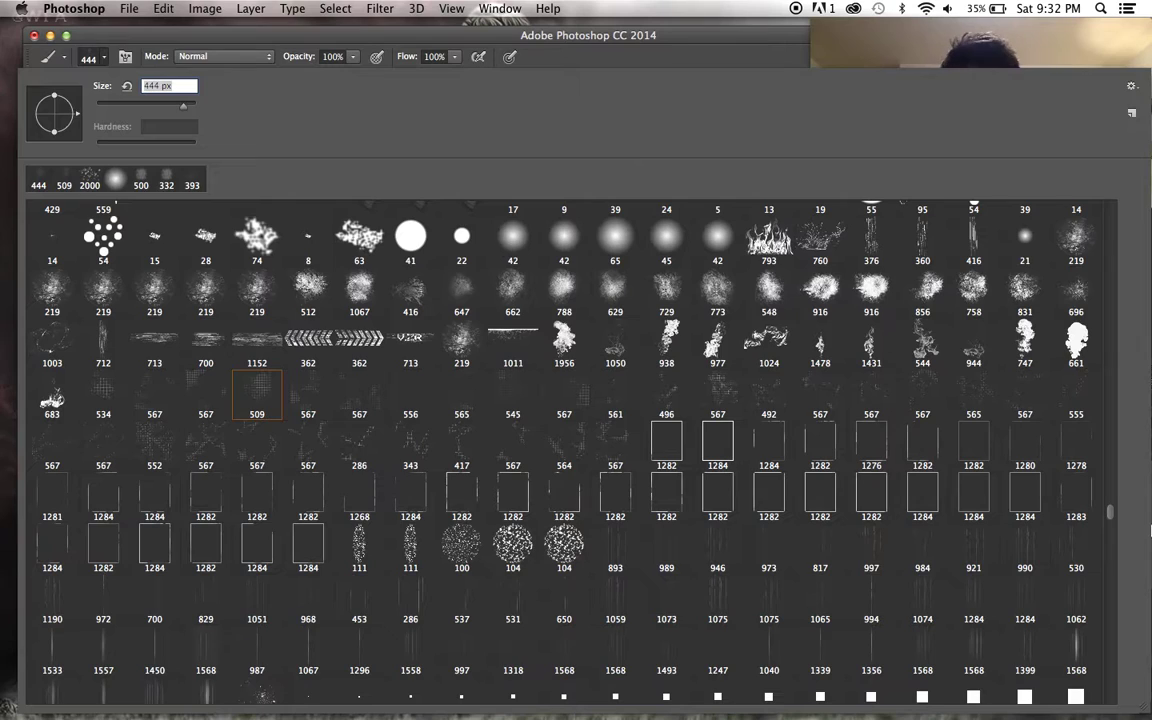
left_click(565, 292)
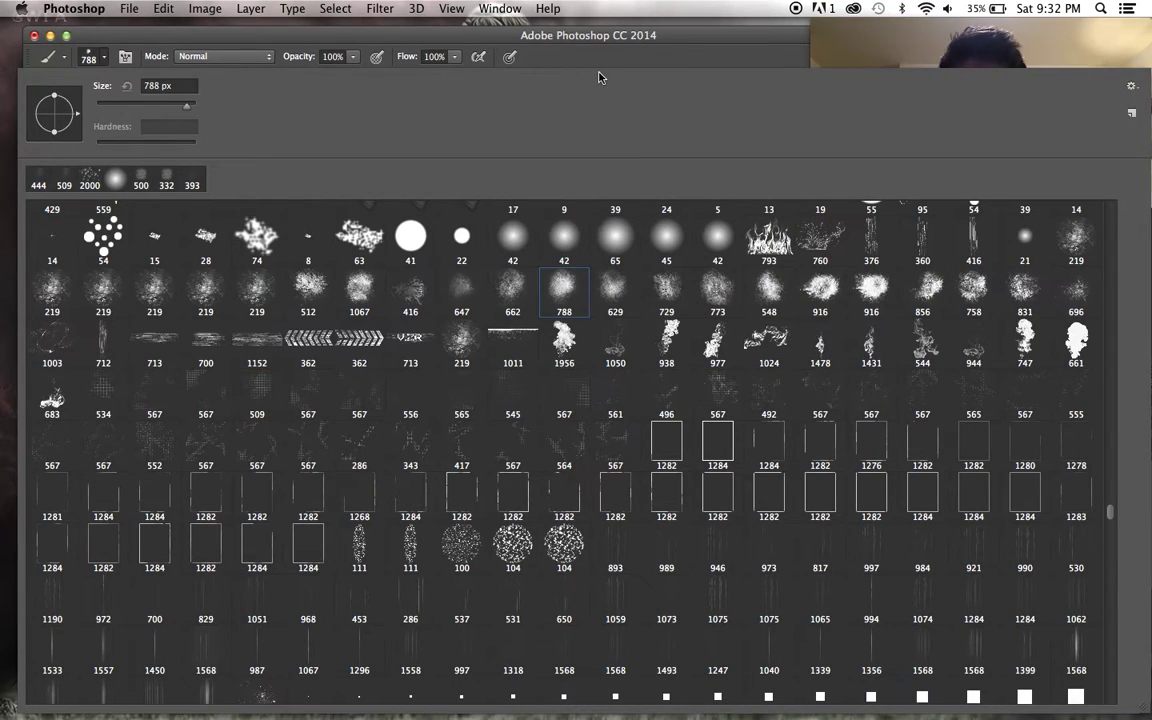
left_click(604, 48)
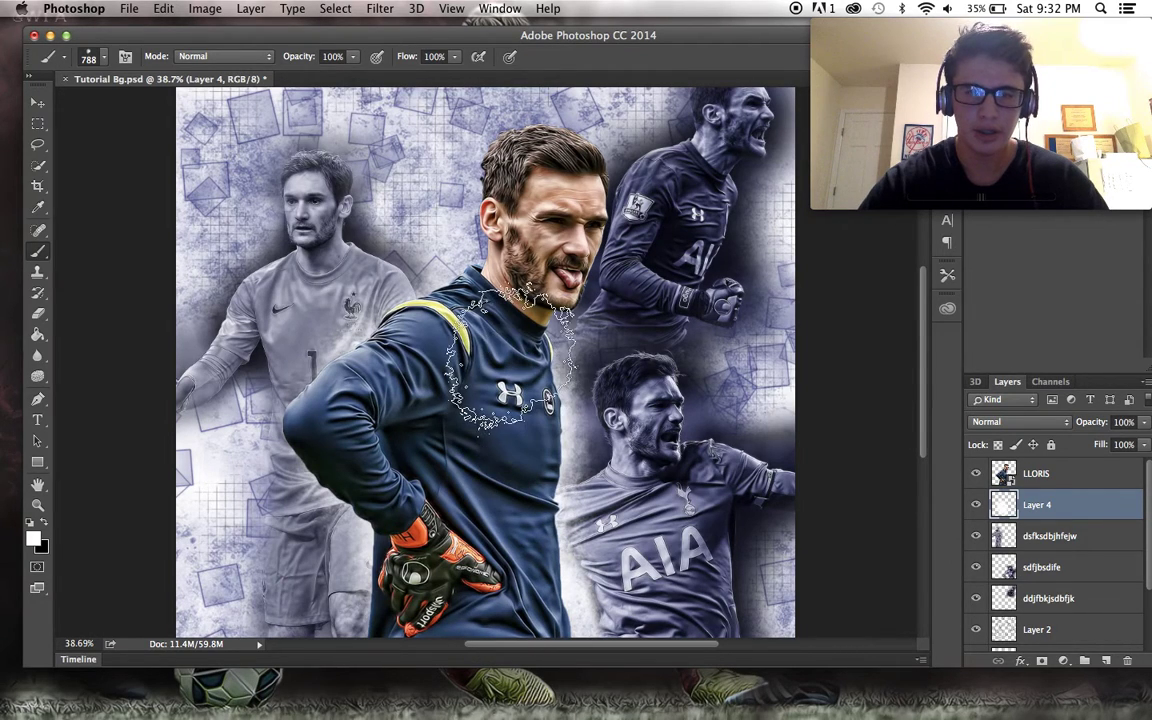
mouse_move(510, 270)
left_mouse_down()
mouse_move(470, 235)
mouse_move(480, 190)
left_mouse_up()
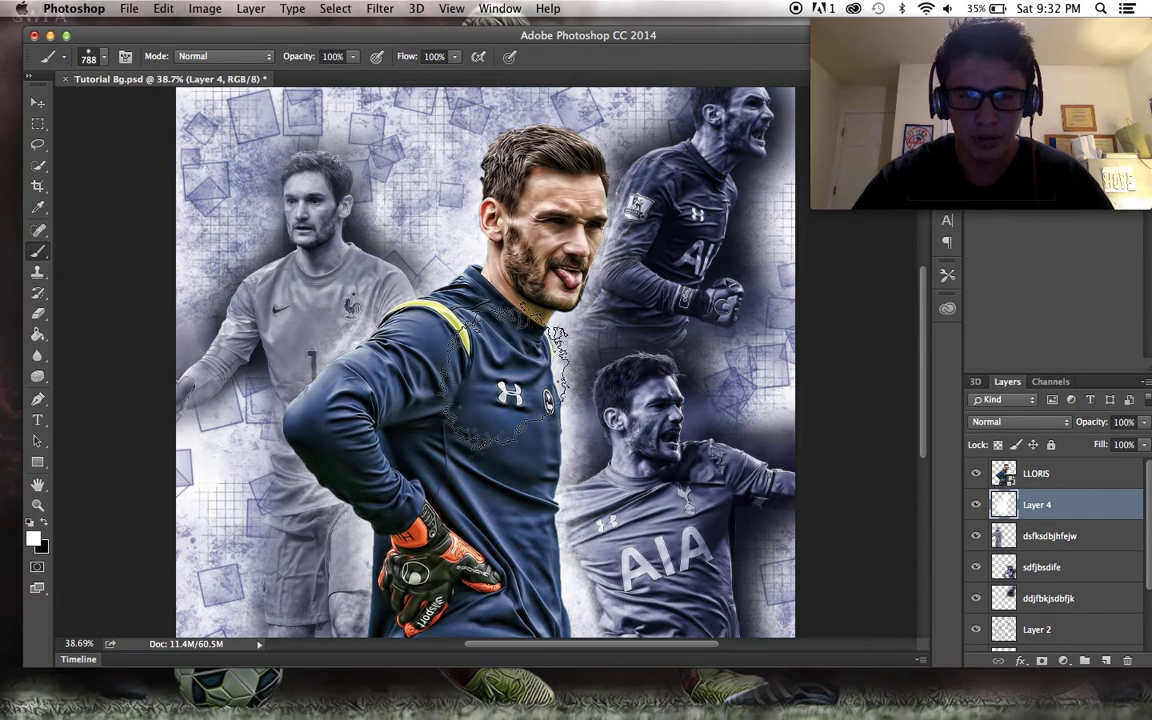
scroll(505, 372, "down", 2)
scroll(505, 375, "down", 1)
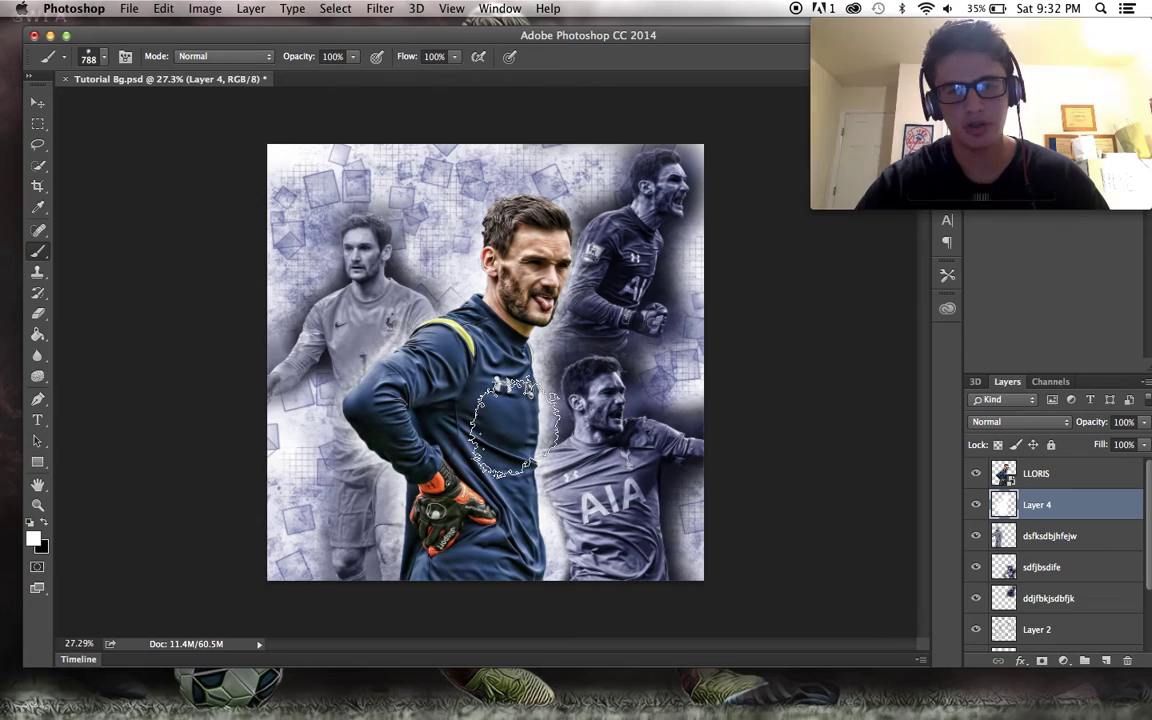
scroll(512, 424, "up", 1)
scroll(512, 424, "up", 1)
scroll(512, 424, "down", 2)
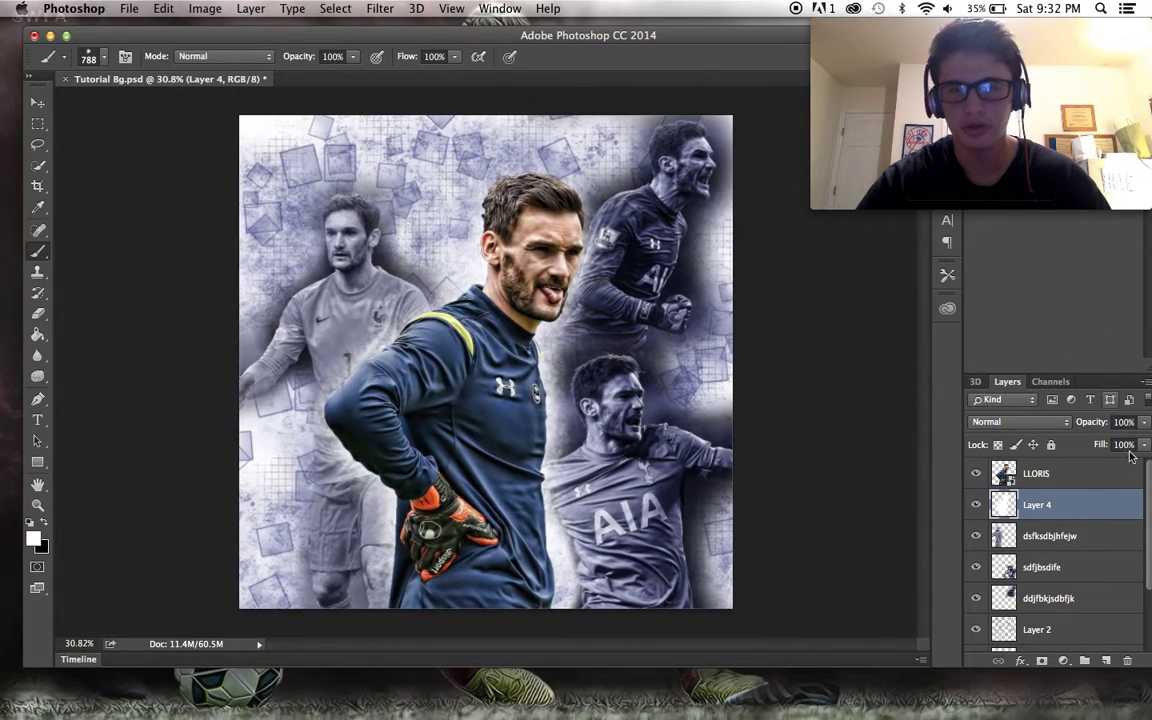
left_click(1066, 480)
Erase the top of the ddjfbkjsdbfjk photo layer with a soft 134 px eraser.
left_click(1066, 566)
left_click(1054, 597)
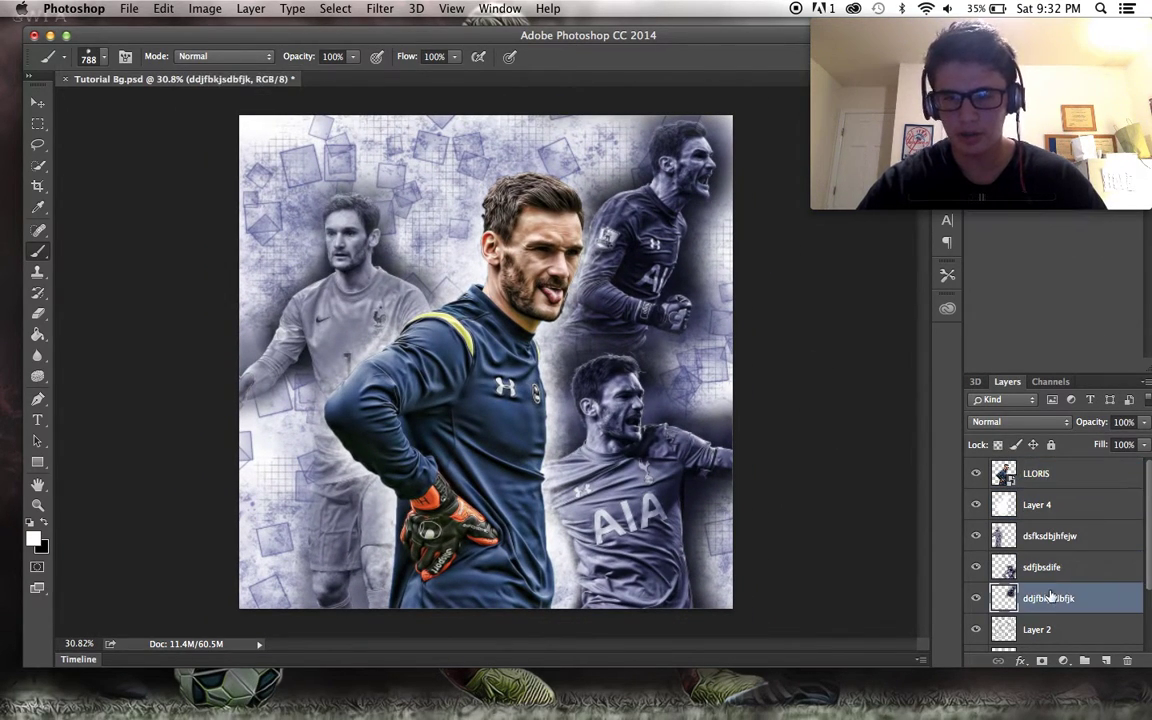
key("e")
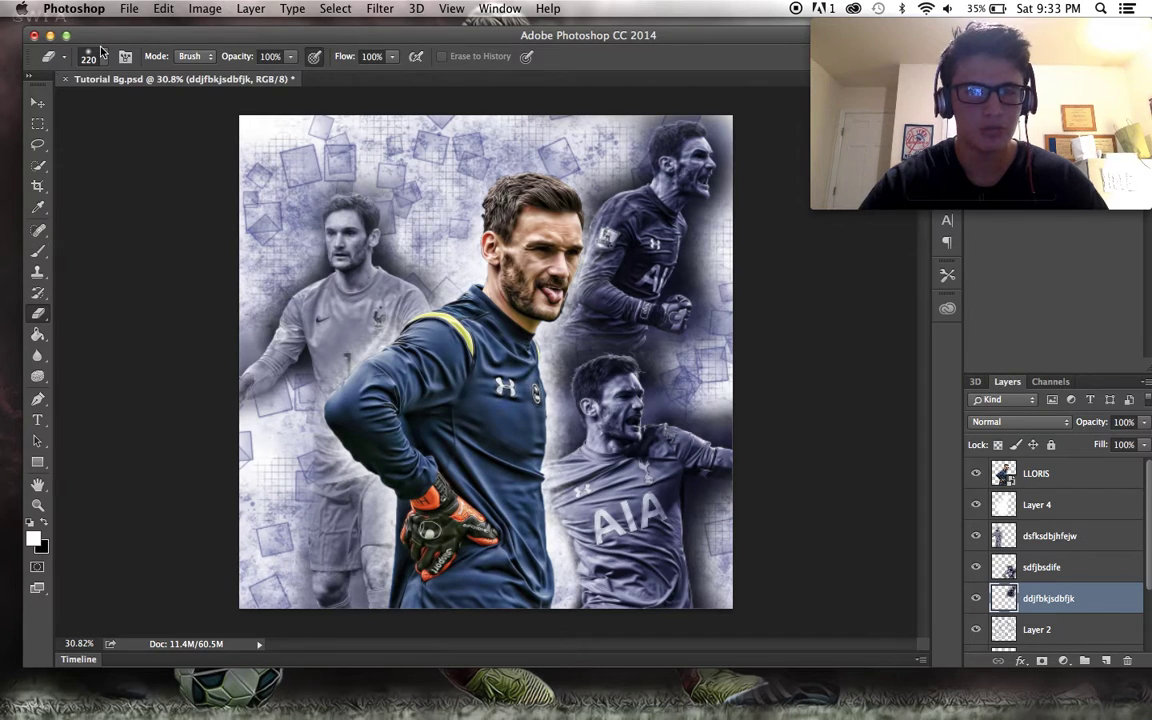
right_click(167, 82)
left_click_drag(164, 104, 167, 106)
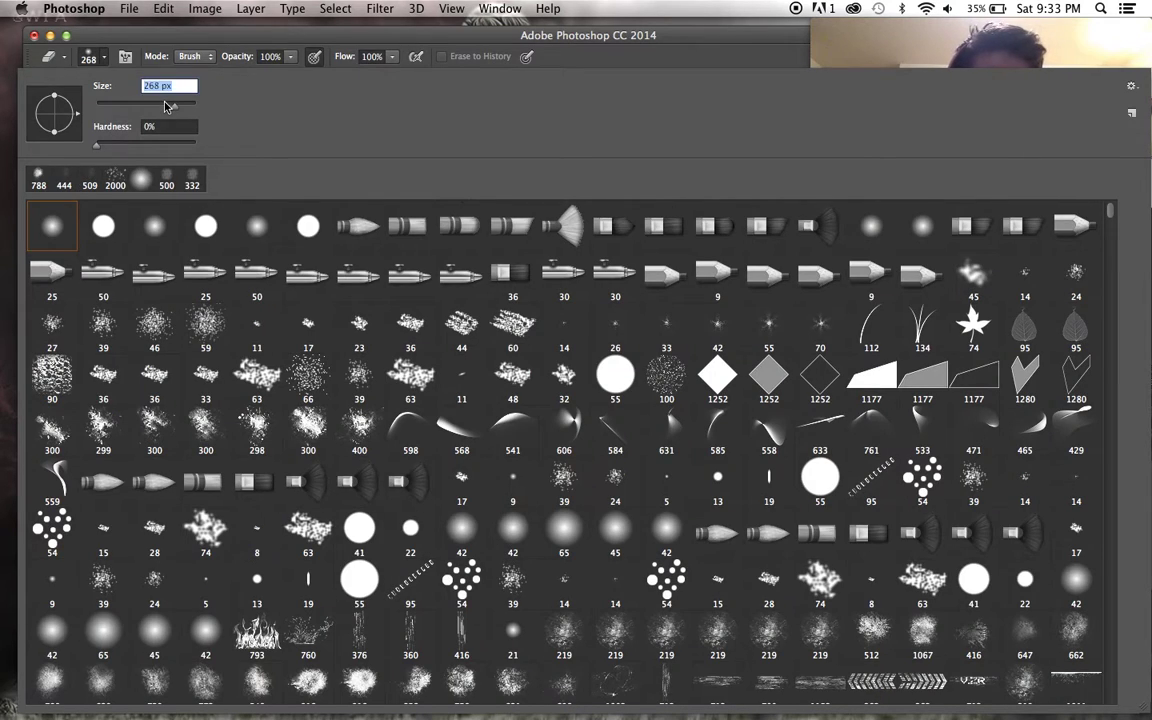
left_click(222, 40)
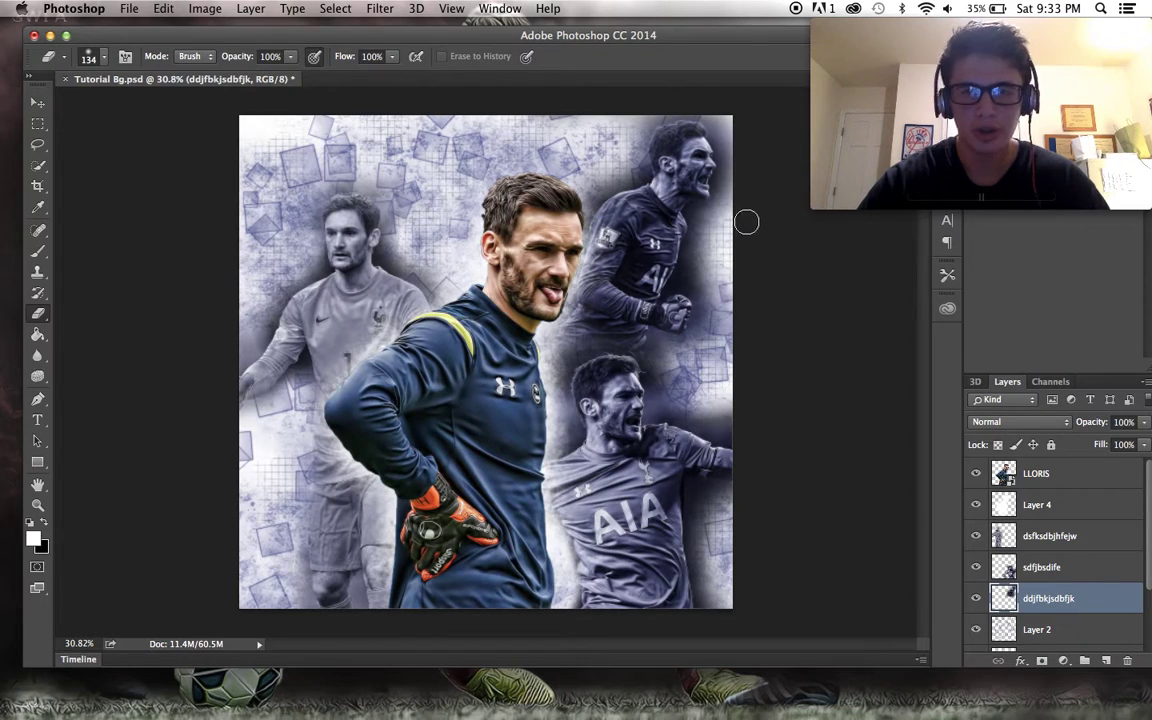
mouse_move(724, 140)
left_mouse_down()
mouse_move(704, 110)
mouse_move(658, 108)
mouse_move(633, 168)
left_mouse_up()
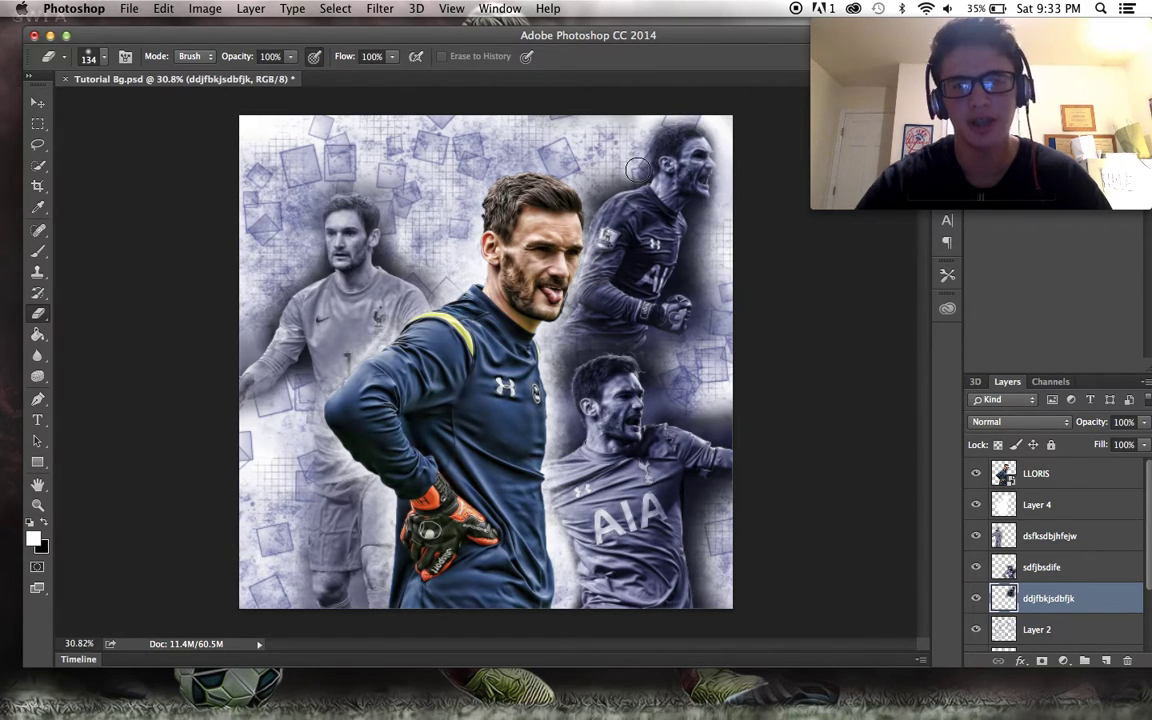
scroll(633, 168, "up", 3)
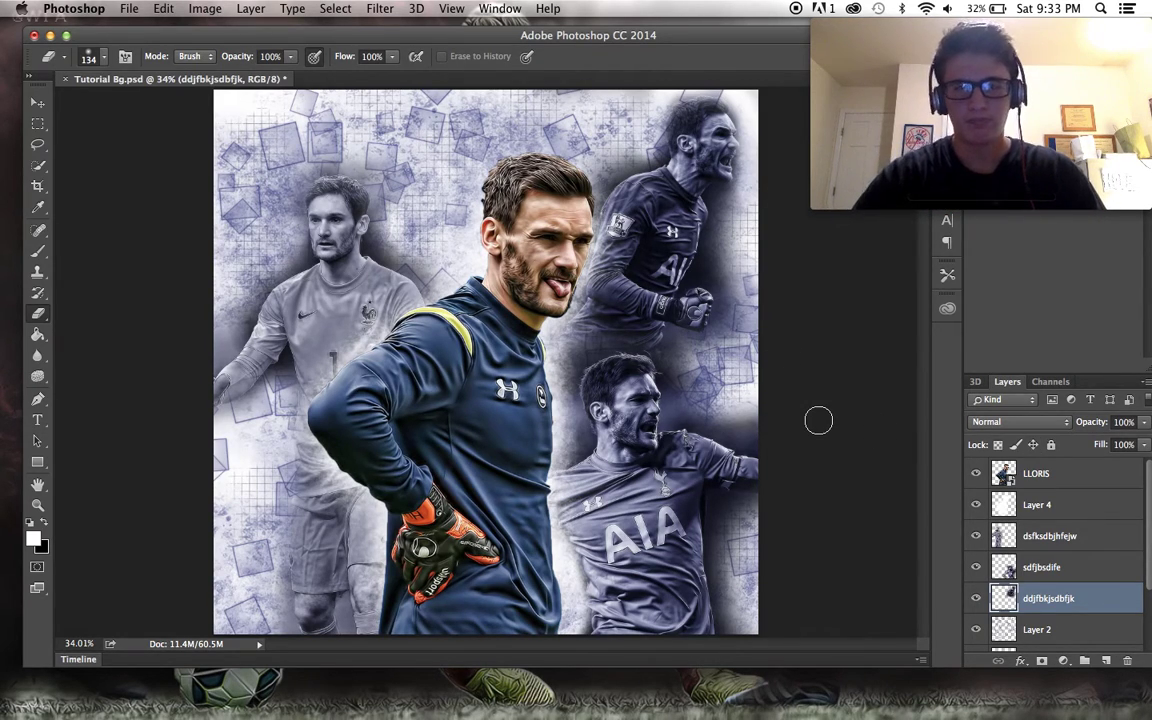
left_click(1043, 526)
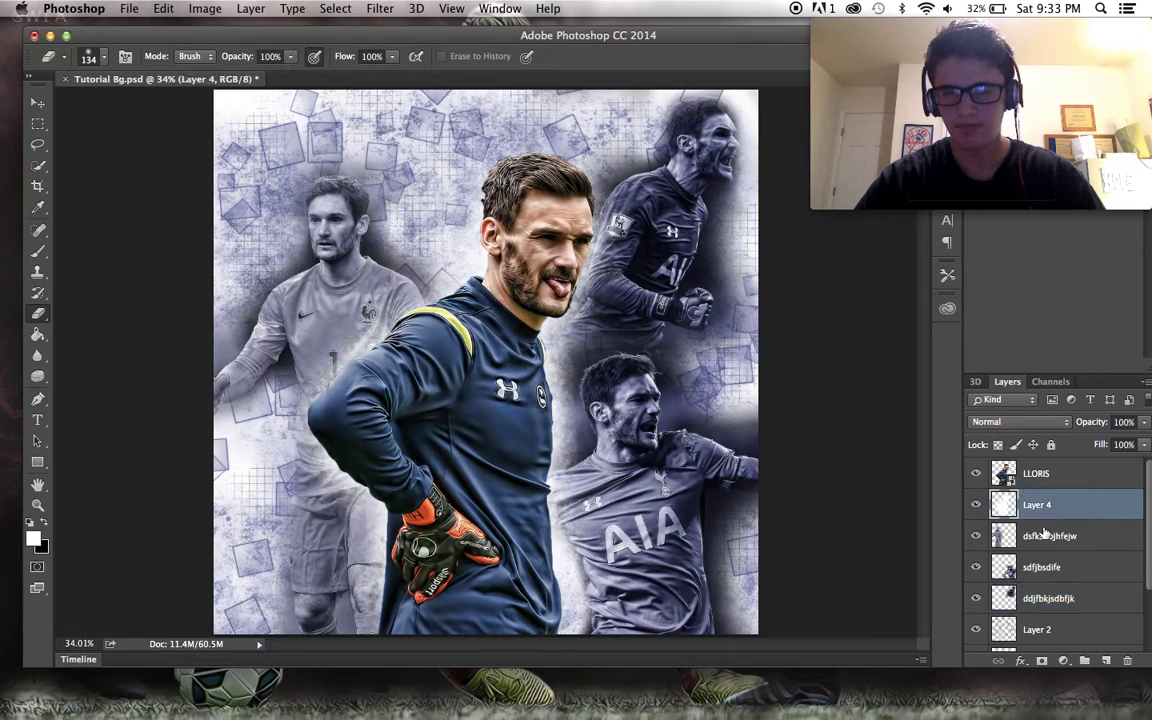
Add Layer 5 below ddjfbkjsdbfjk and type 'LLORIS' at 60 pt across the canvas top.
left_click(1106, 662)
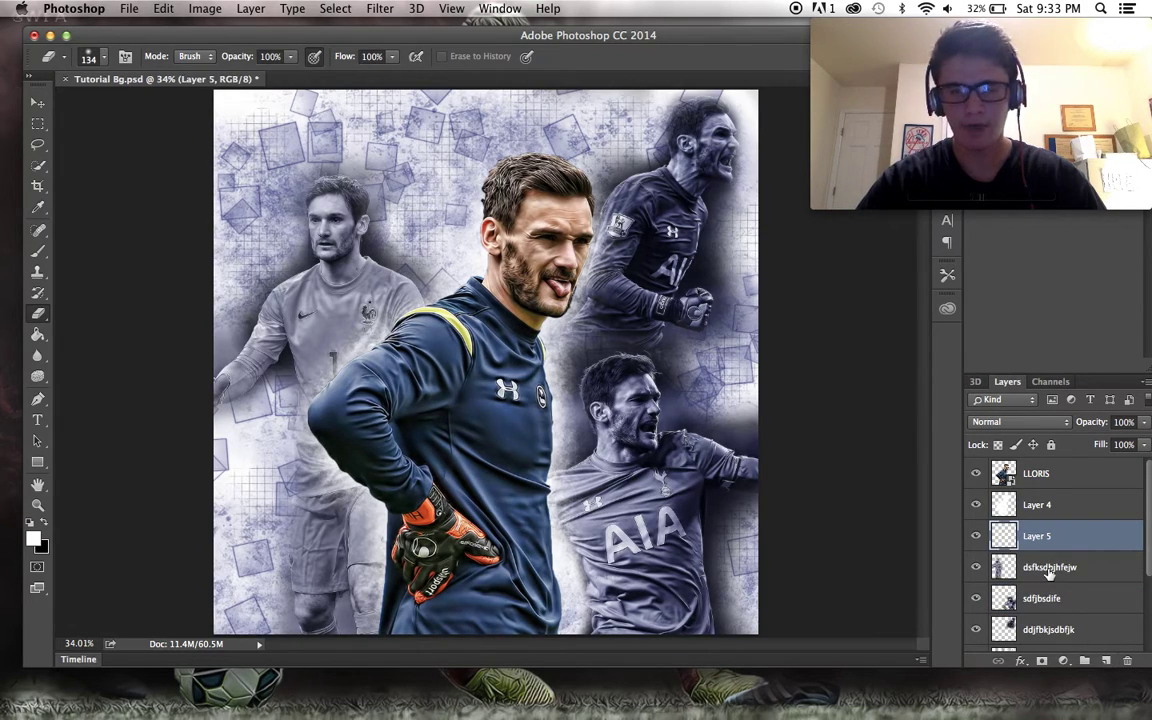
left_click_drag(1040, 550, 1040, 645)
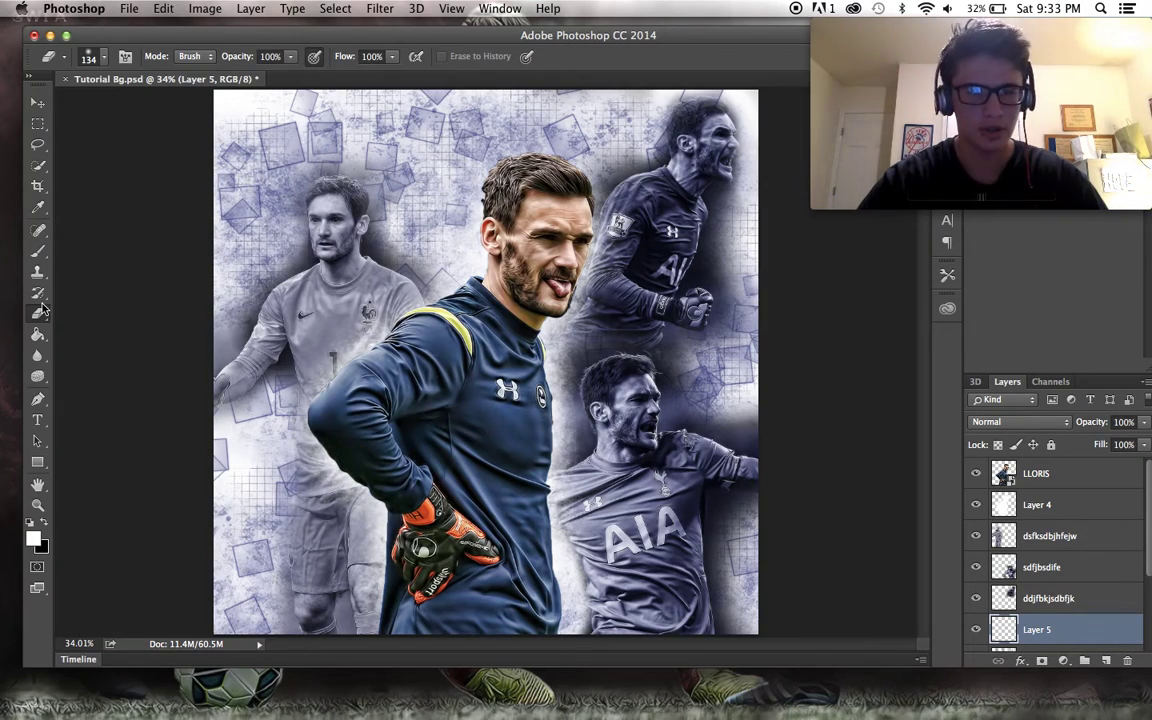
left_click(38, 420)
left_click_drag(244, 104, 595, 190)
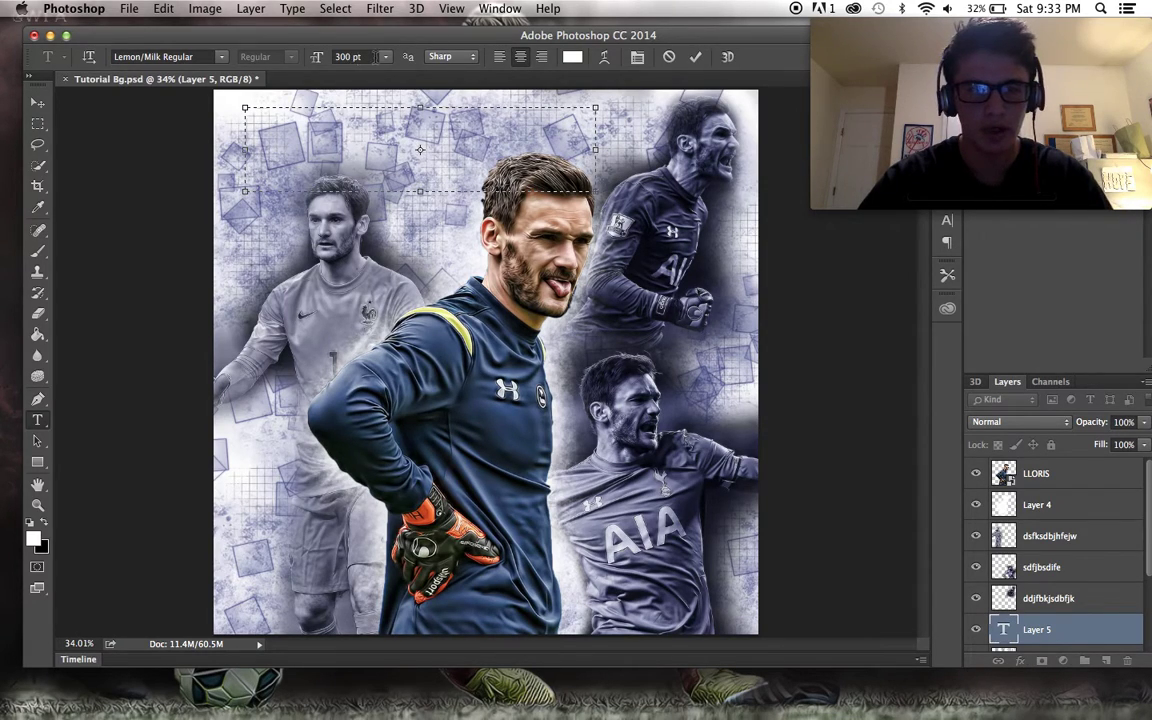
left_click(385, 56)
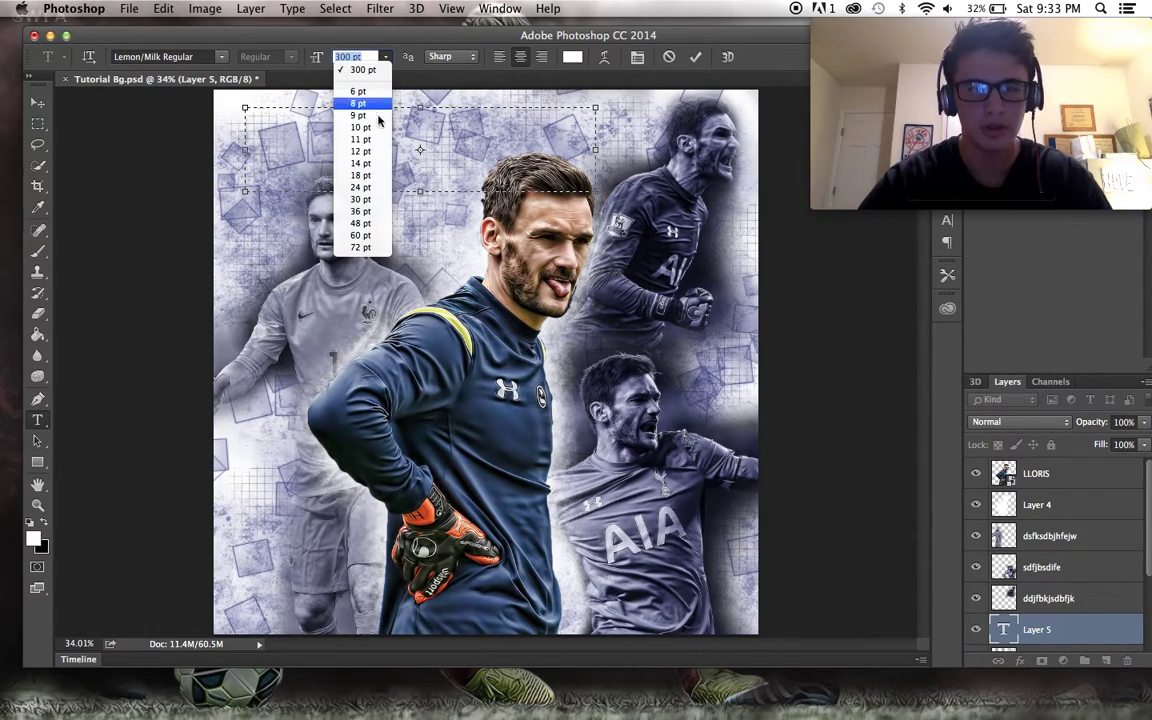
left_click(362, 236)
type("LL")
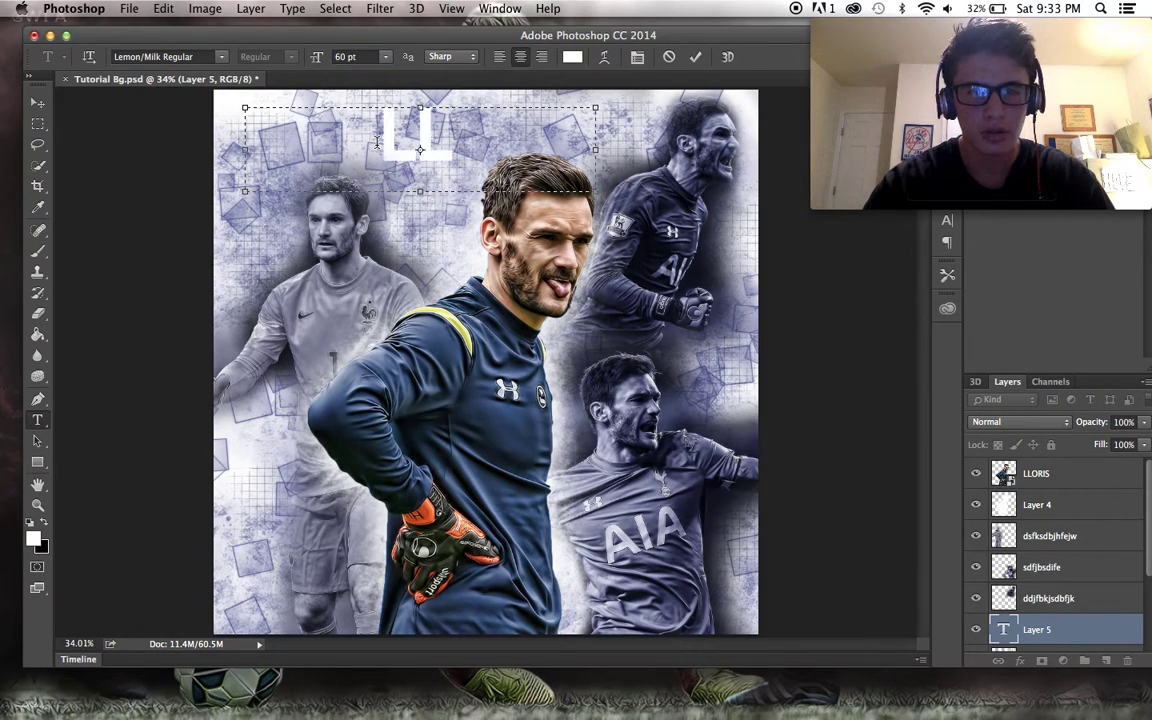
type("ORIS")
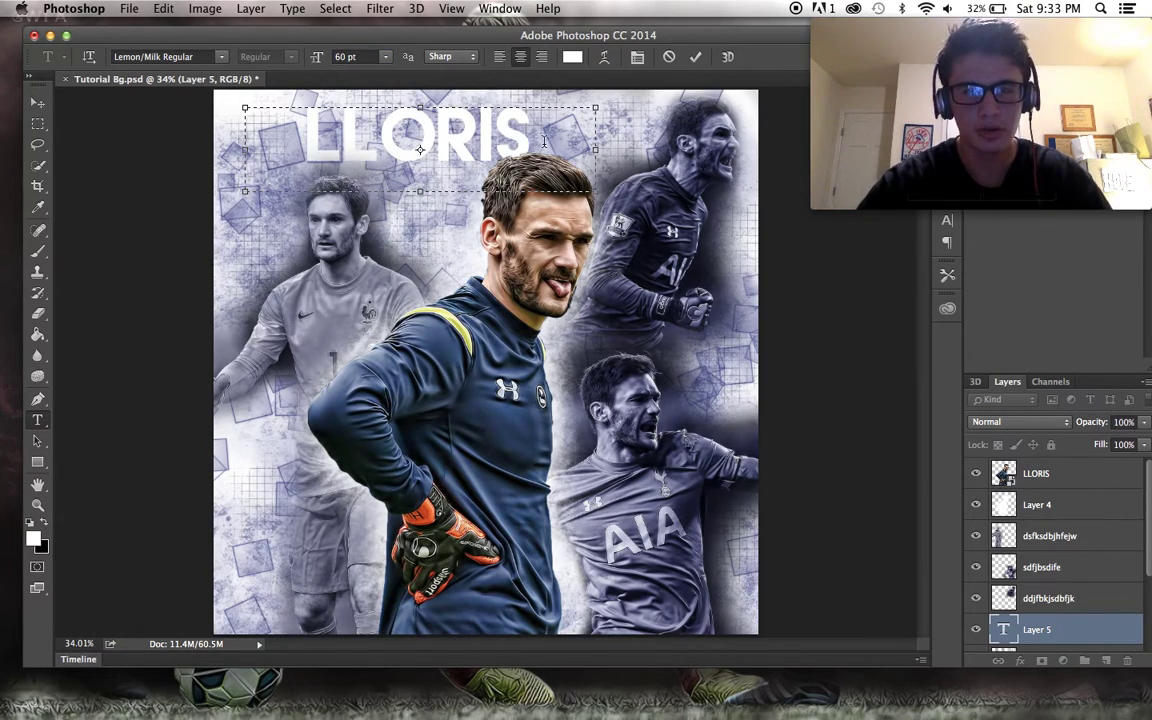
Enlarge the LLORIS text to 72 pt.
left_click_drag(544, 141, 311, 128)
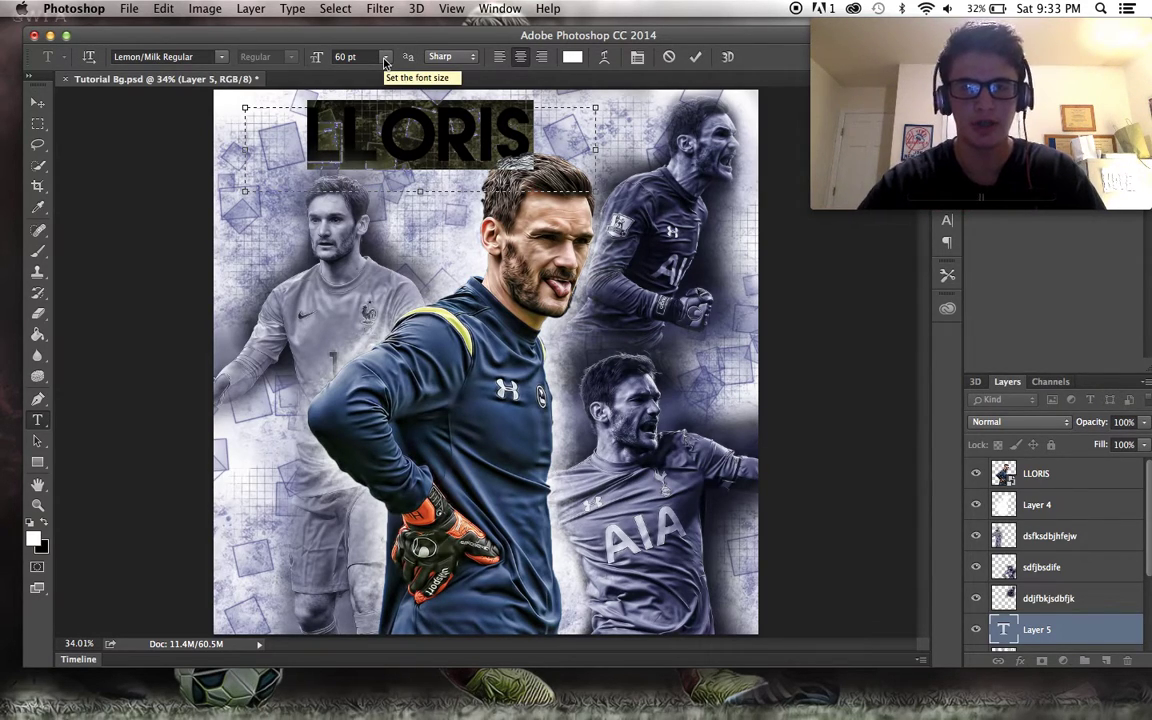
left_click(345, 56)
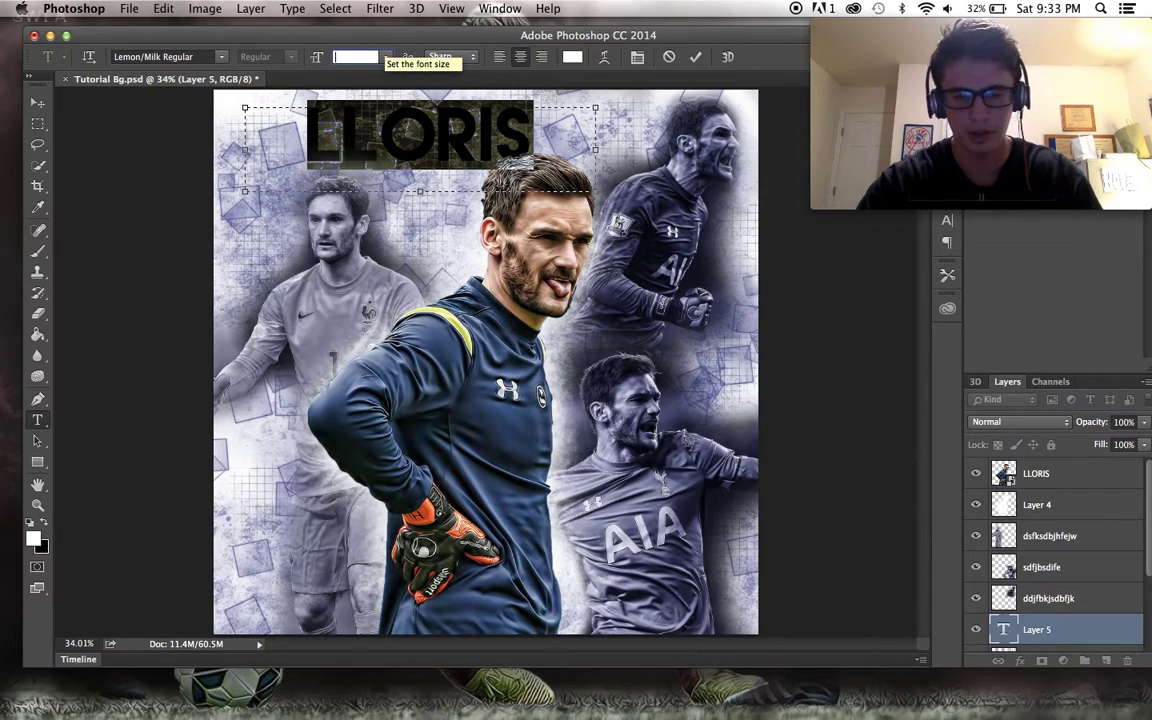
type("72")
key("Return")
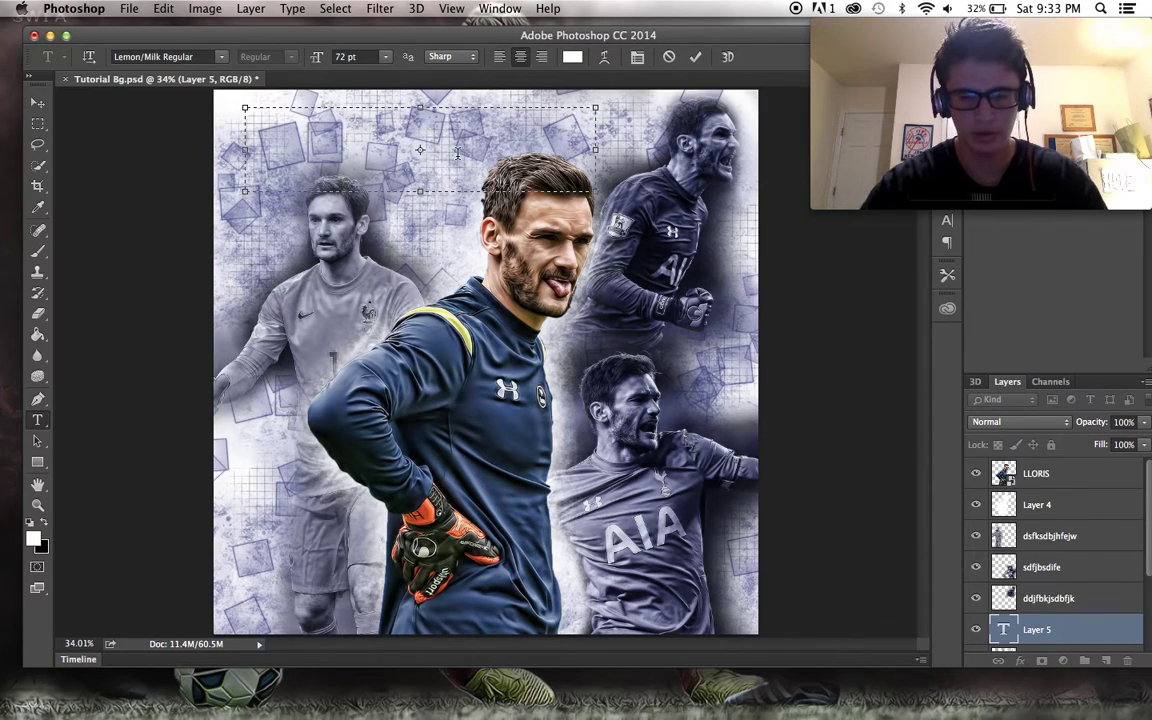
type("LLORIS")
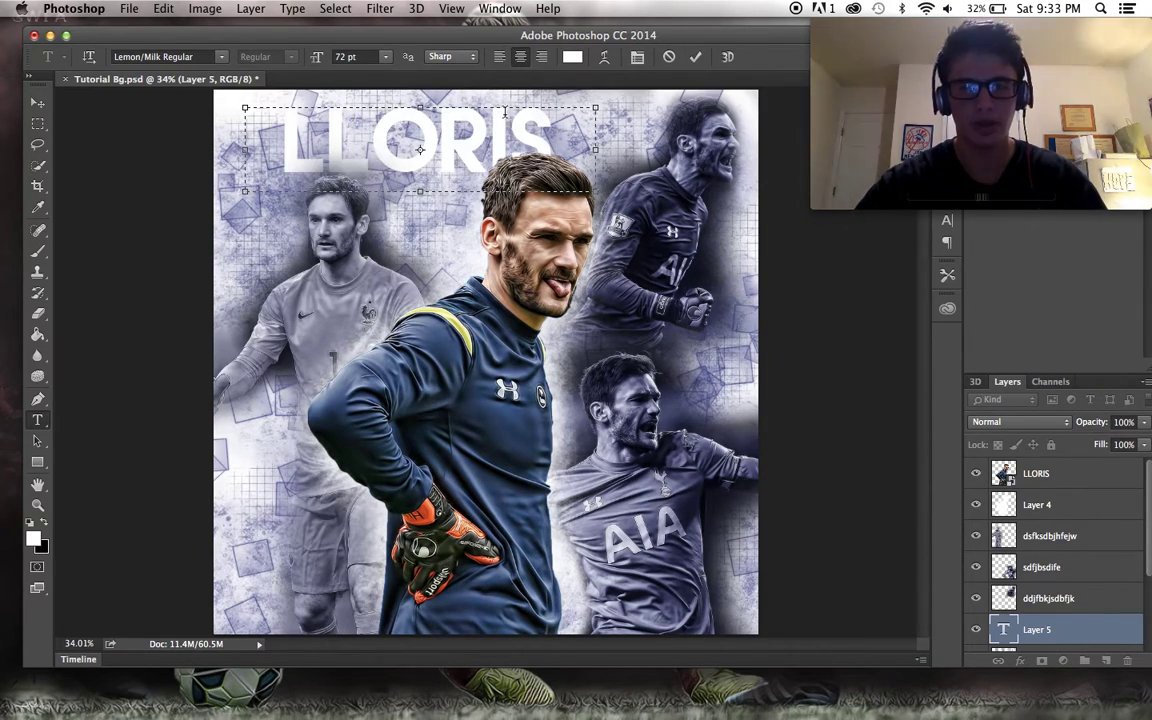
left_click_drag(562, 133, 279, 125)
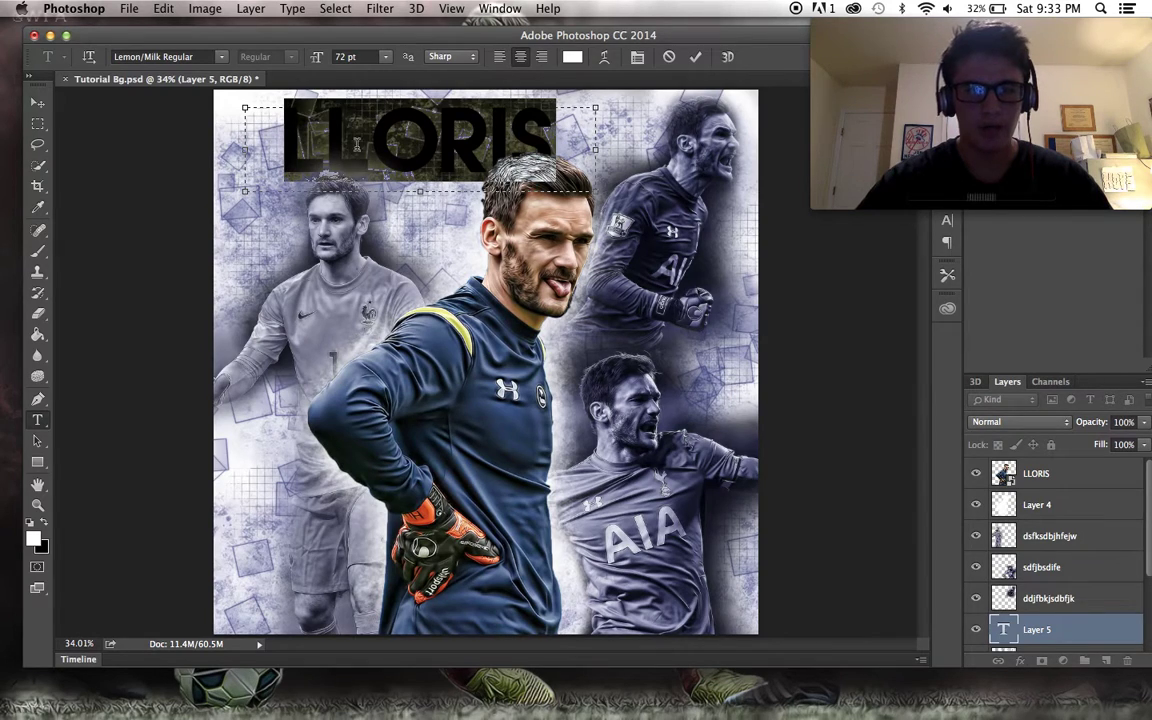
Colour the LLORIS text dark navy blue, commit it, and shift it slightly left.
left_click(33, 538)
left_click(583, 515)
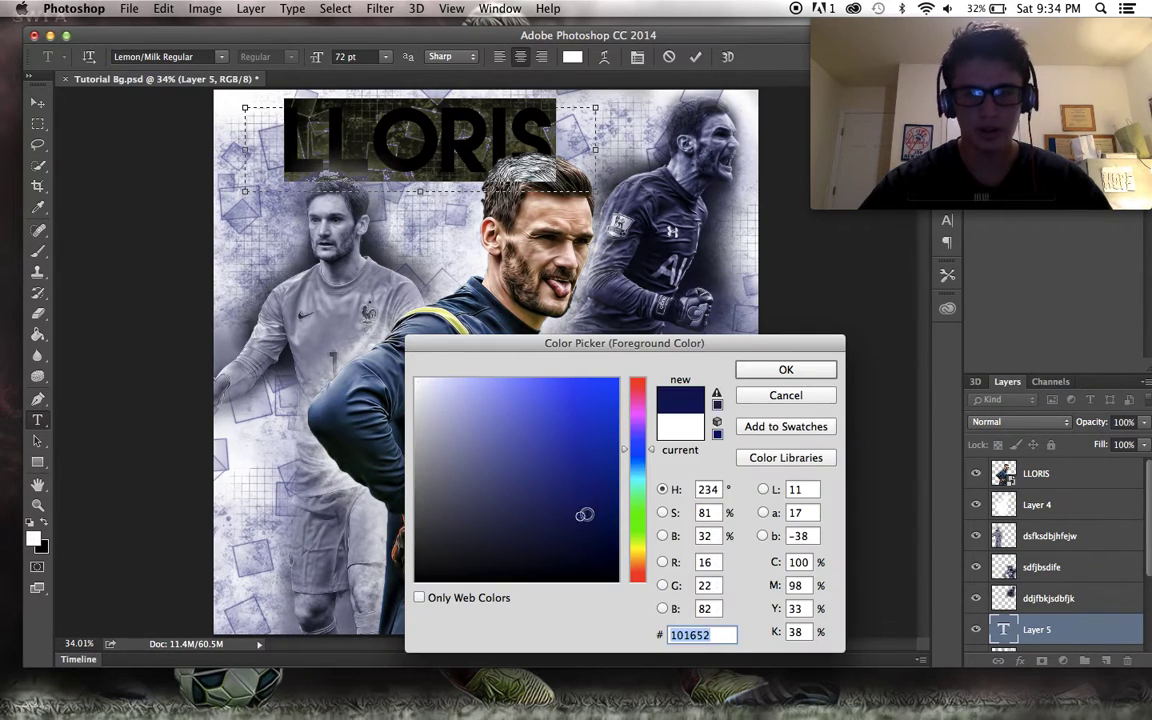
left_click(786, 369)
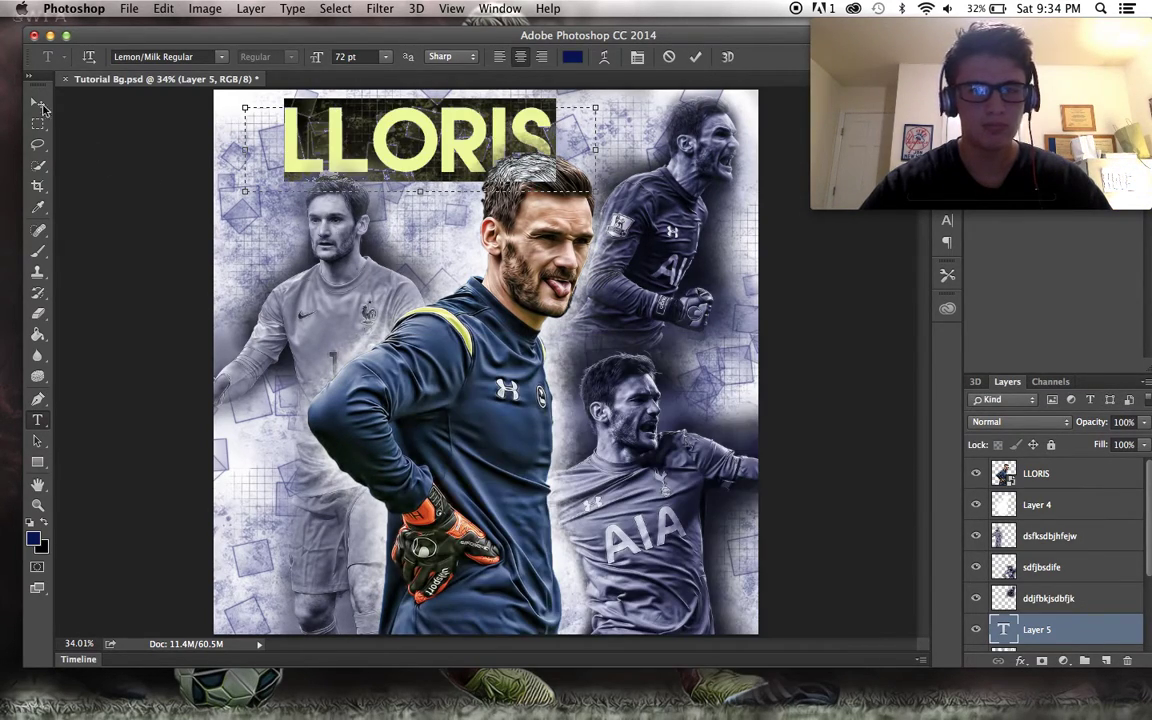
left_click(38, 103)
left_click_drag(212, 105, 182, 115)
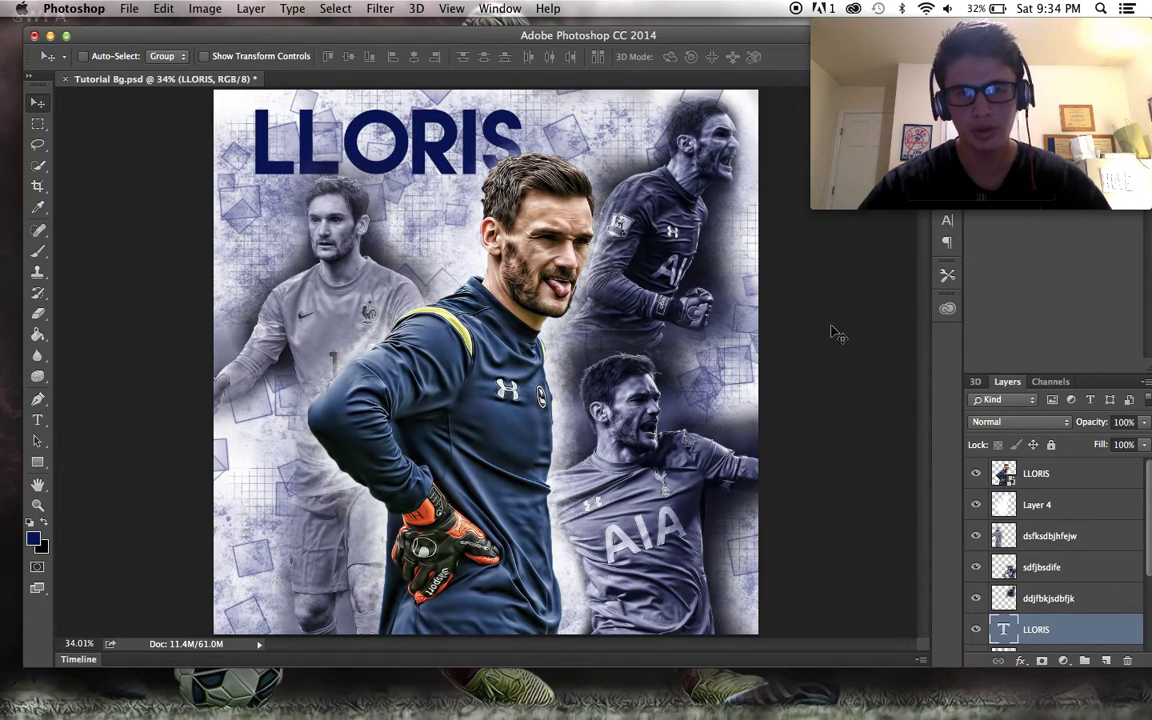
left_click(988, 421)
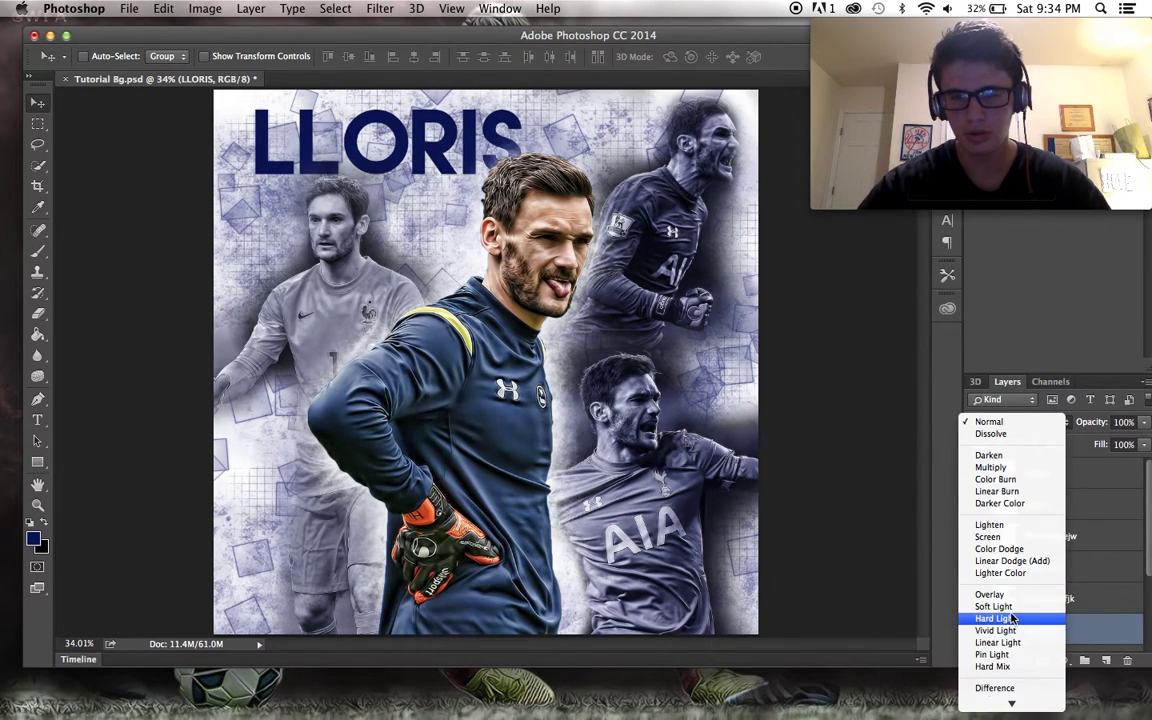
Try Hard Light, Soft Light, Overlay and Multiply on the title, then keep Normal at 45% opacity.
left_click(990, 559)
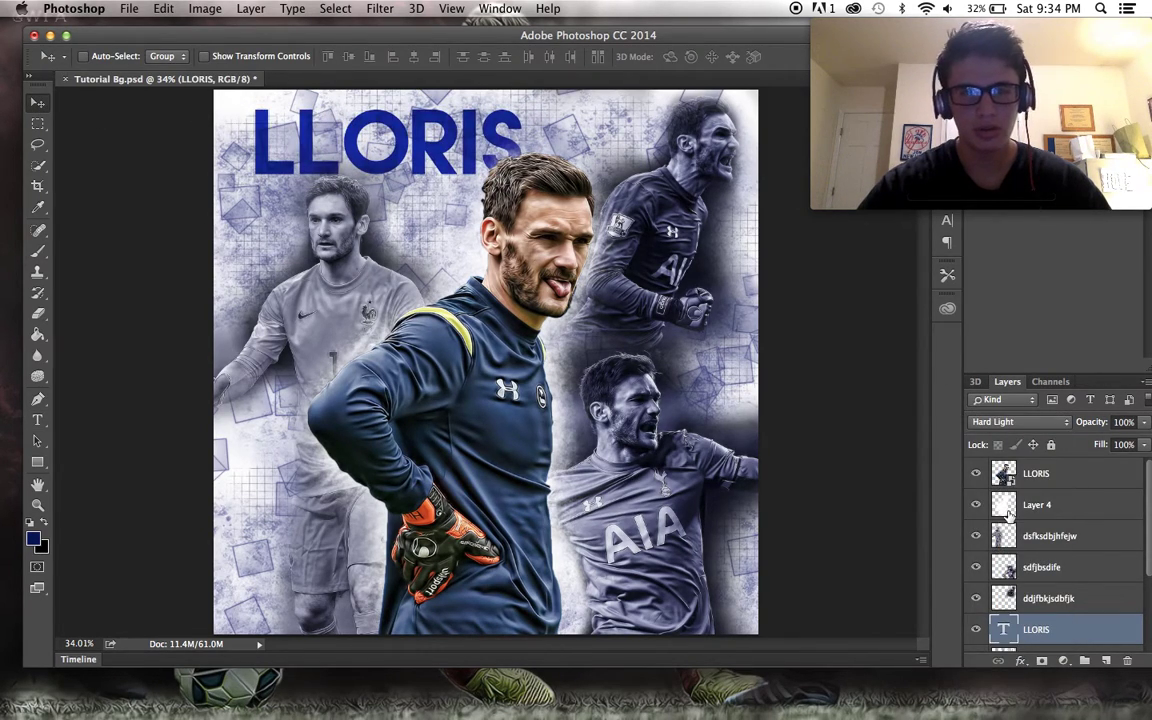
left_click(1000, 424)
left_click(1003, 401)
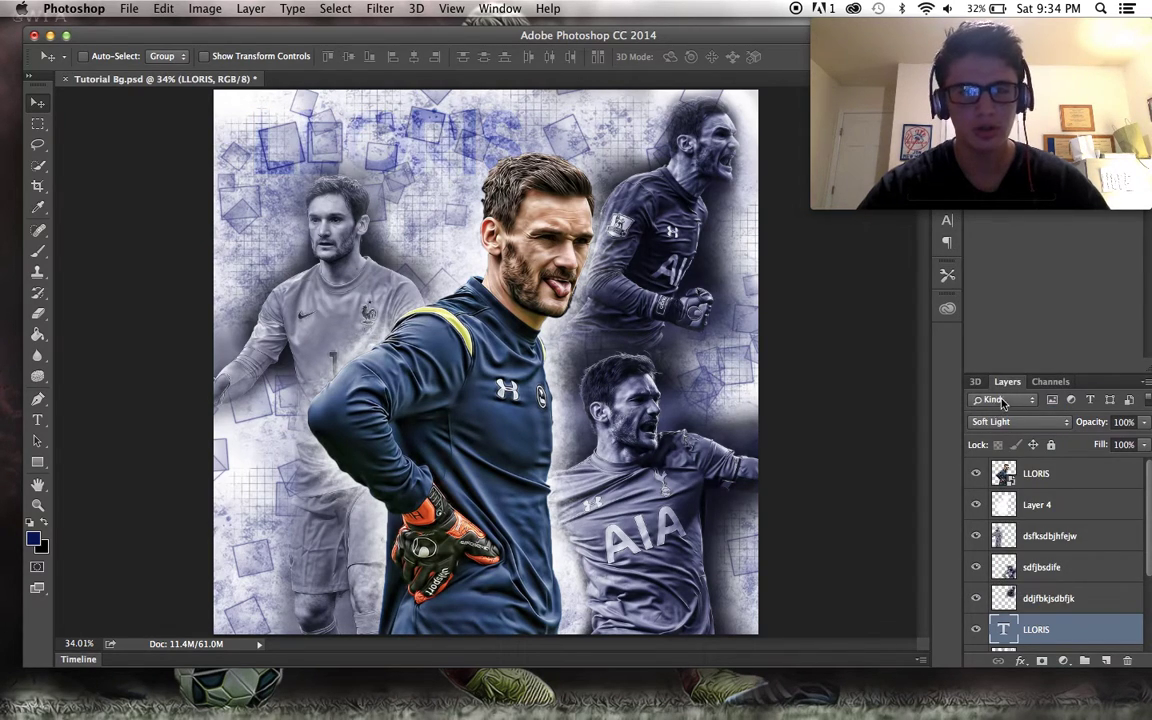
left_click(1001, 419)
left_click(1000, 405)
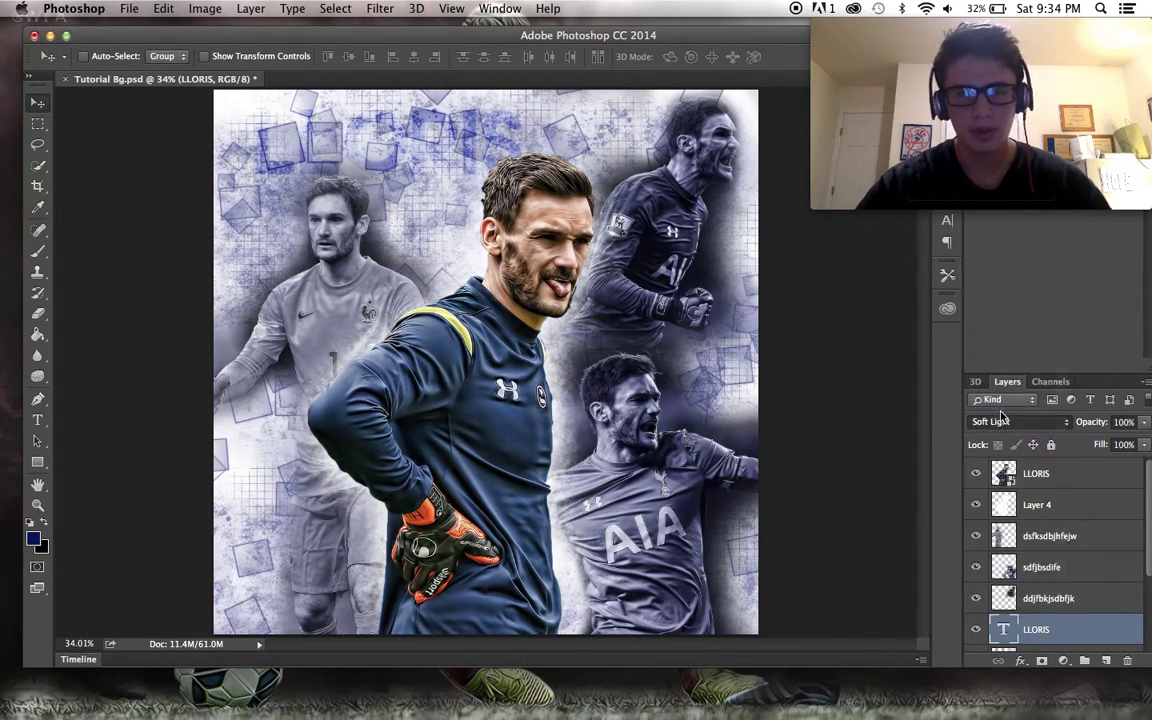
left_click(1005, 423)
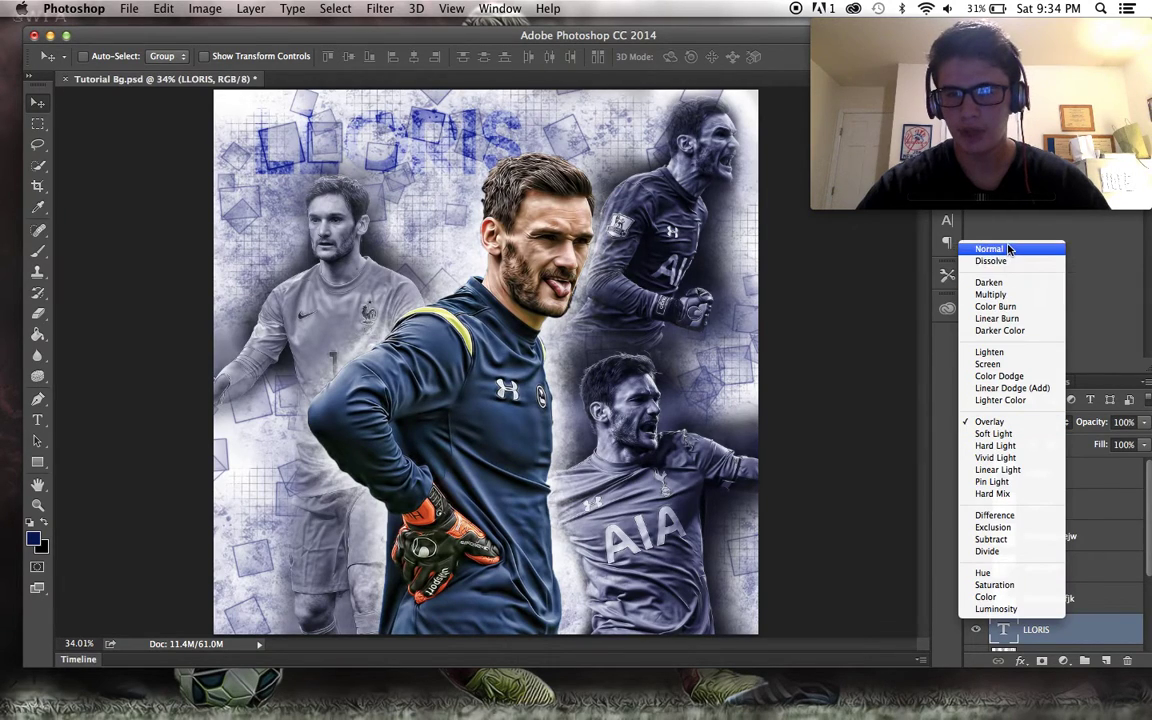
left_click(1005, 290)
left_click(1017, 428)
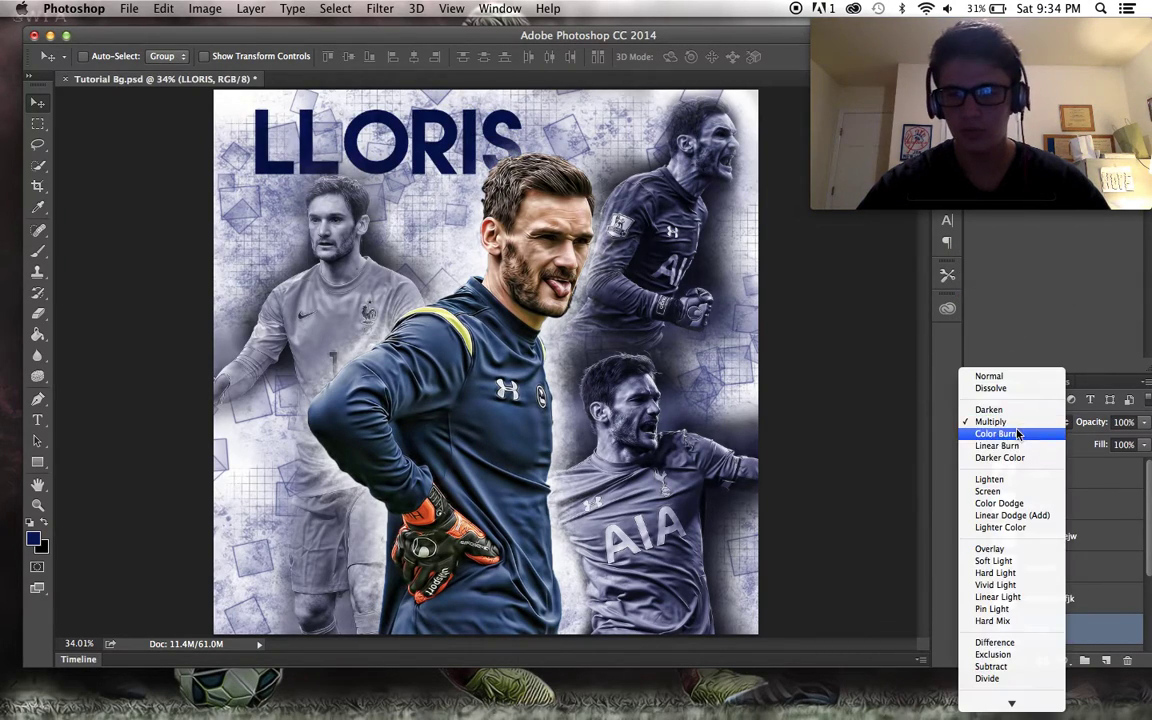
left_click(1008, 379)
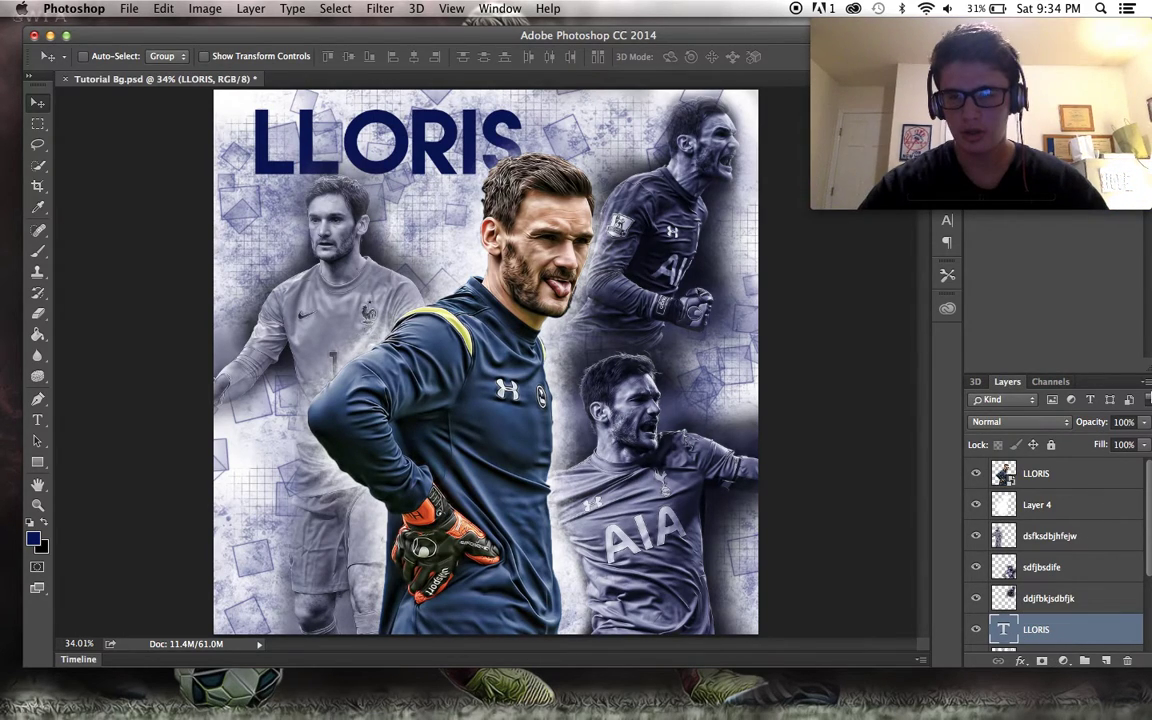
left_click_drag(1147, 429, 1113, 444)
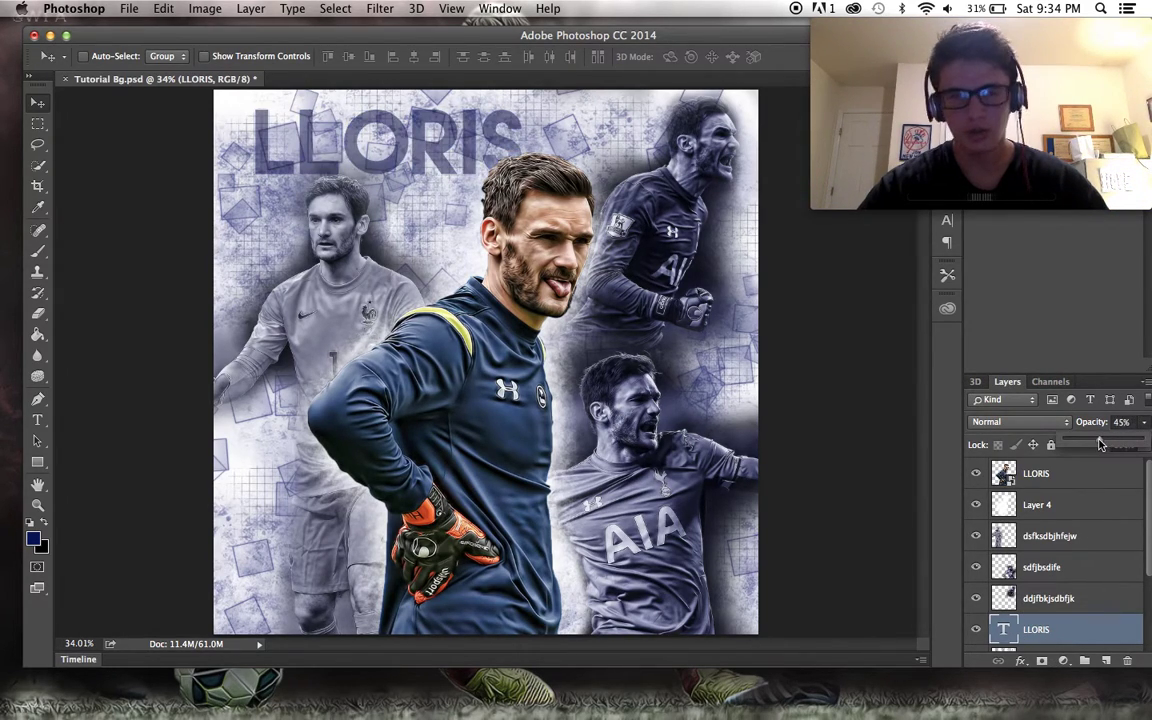
left_click(1063, 660)
left_click(1020, 660)
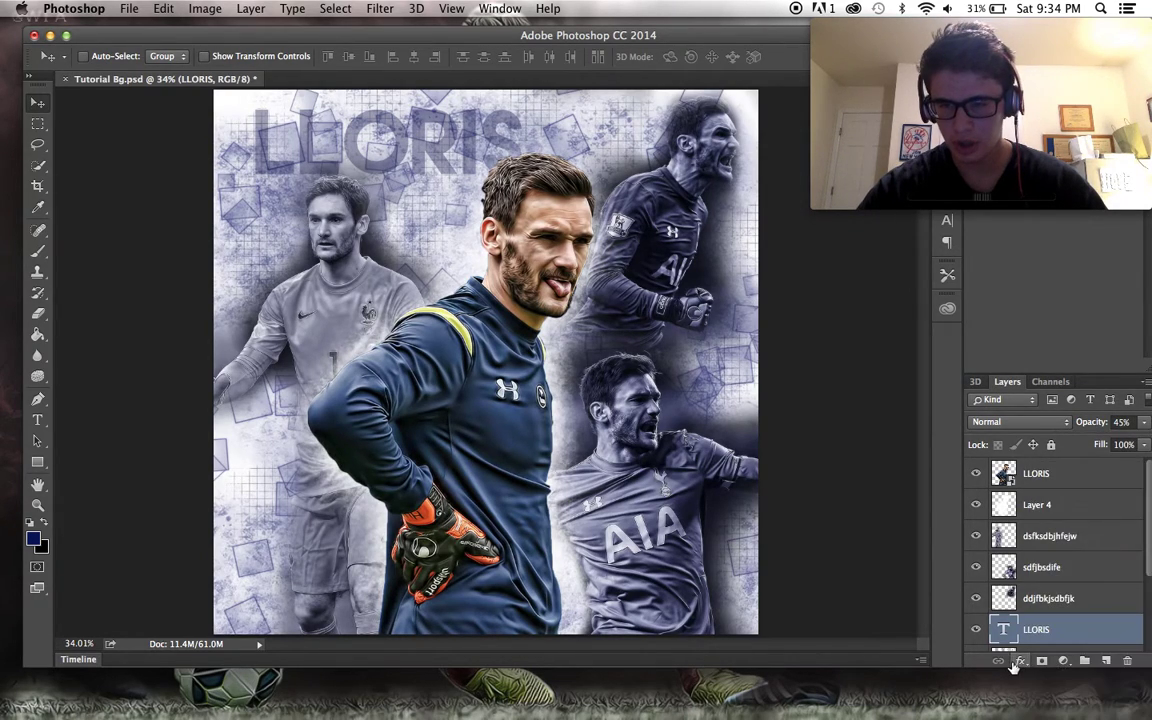
Add an Outer Glow at 59% opacity to the LLORIS title.
left_click(1020, 660)
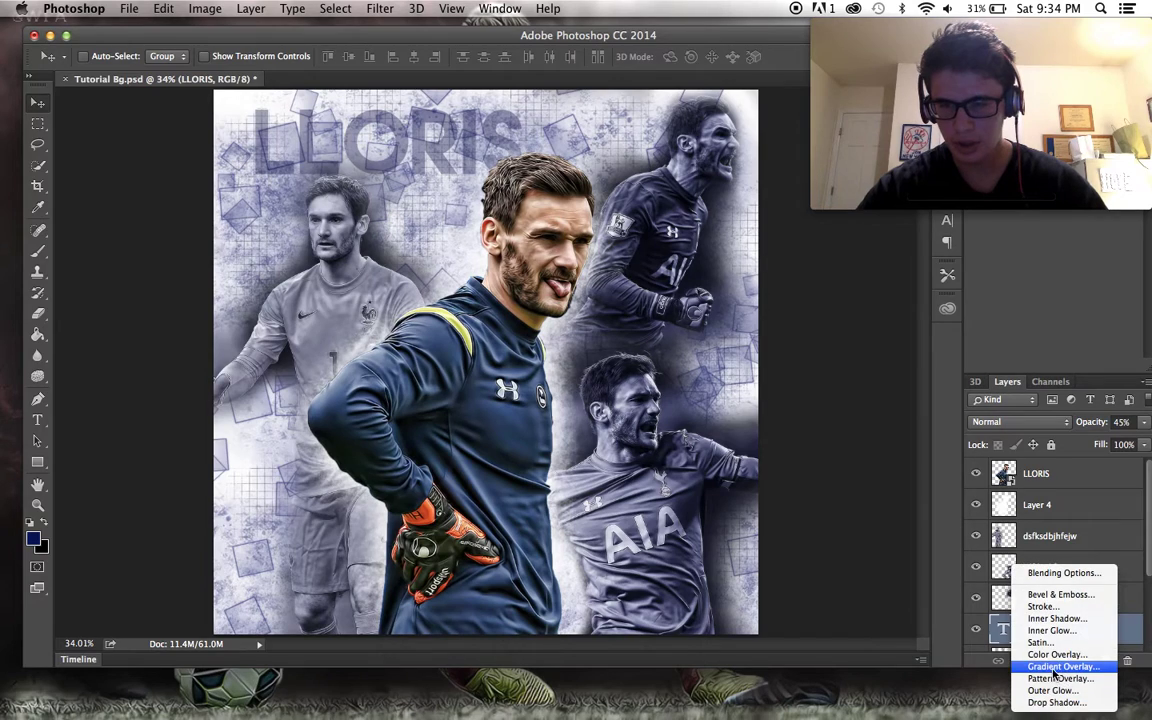
left_click(1052, 690)
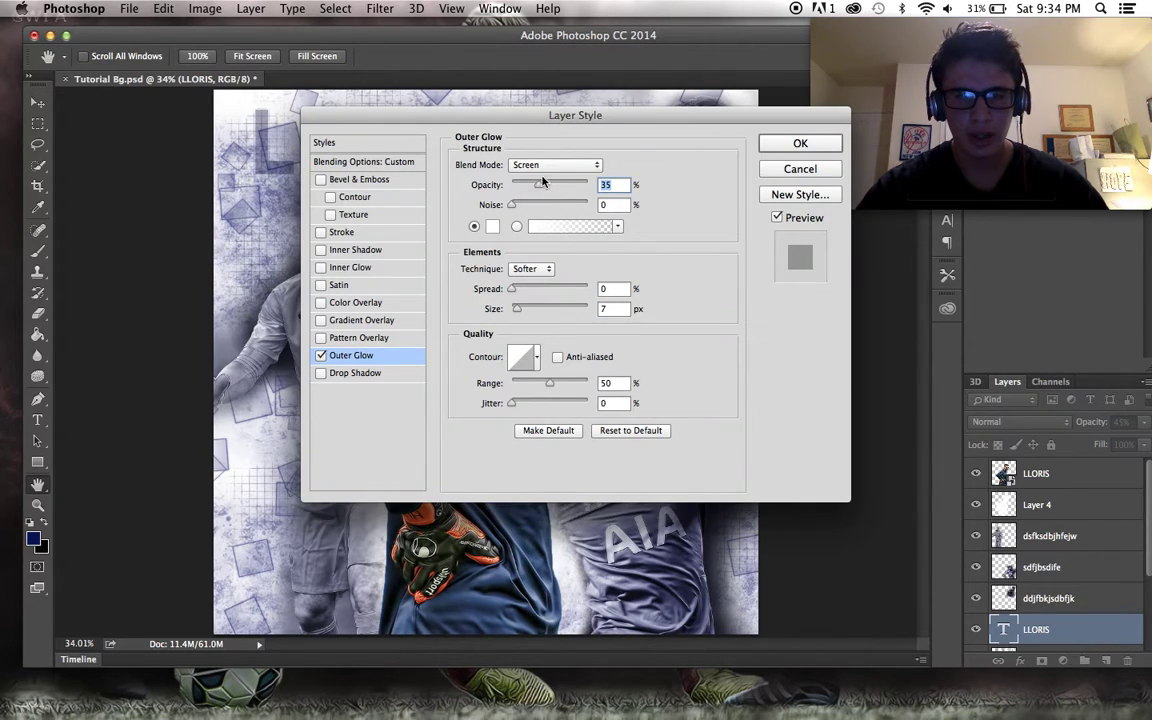
left_click_drag(541, 126, 606, 159)
left_click_drag(604, 217, 621, 218)
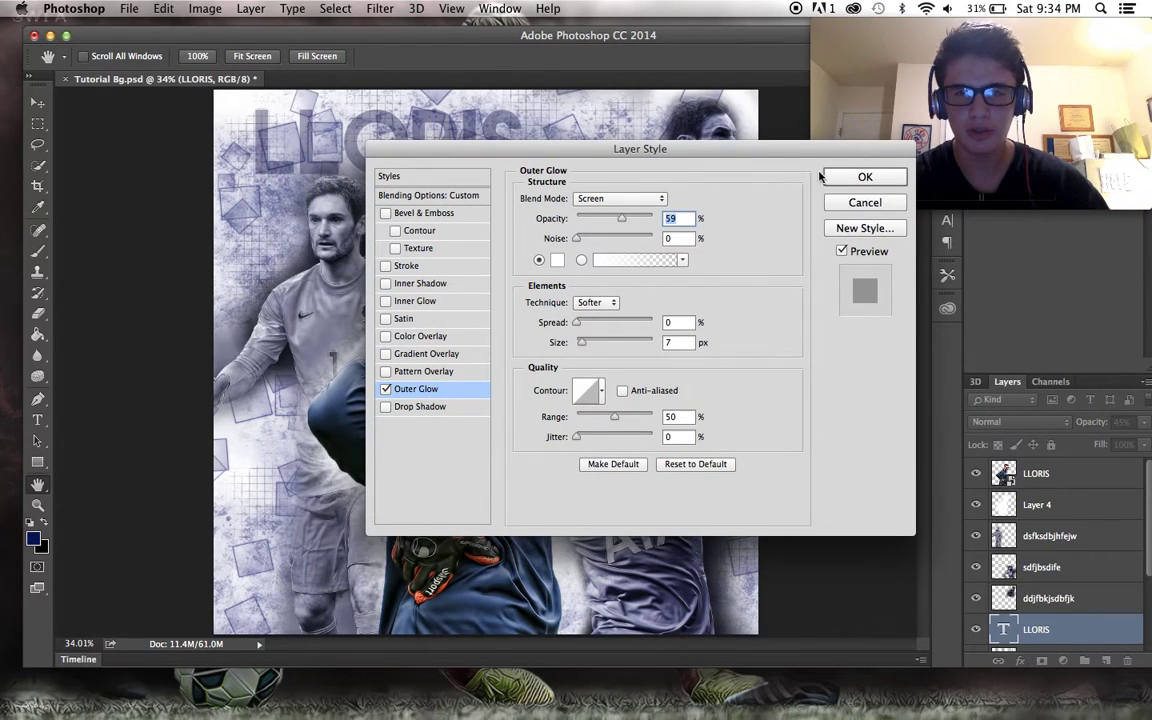
left_click(836, 178)
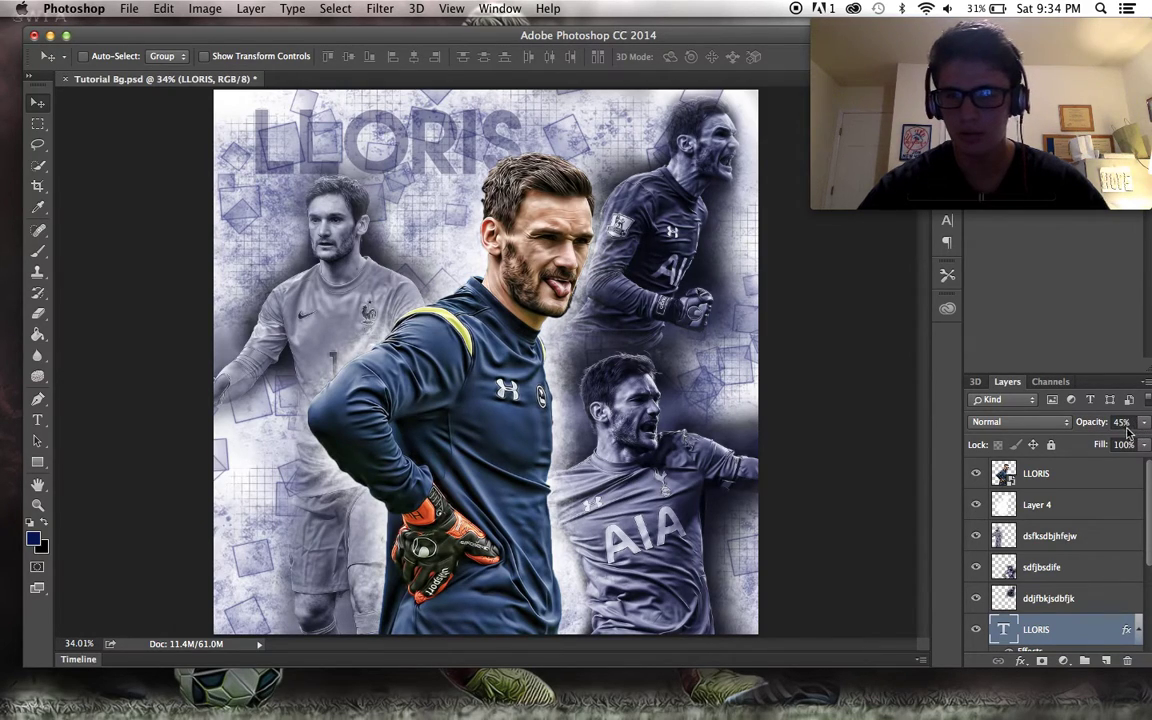
Restore the LLORIS title layer to 100% opacity.
left_click(1143, 425)
left_click_drag(1129, 439, 1146, 440)
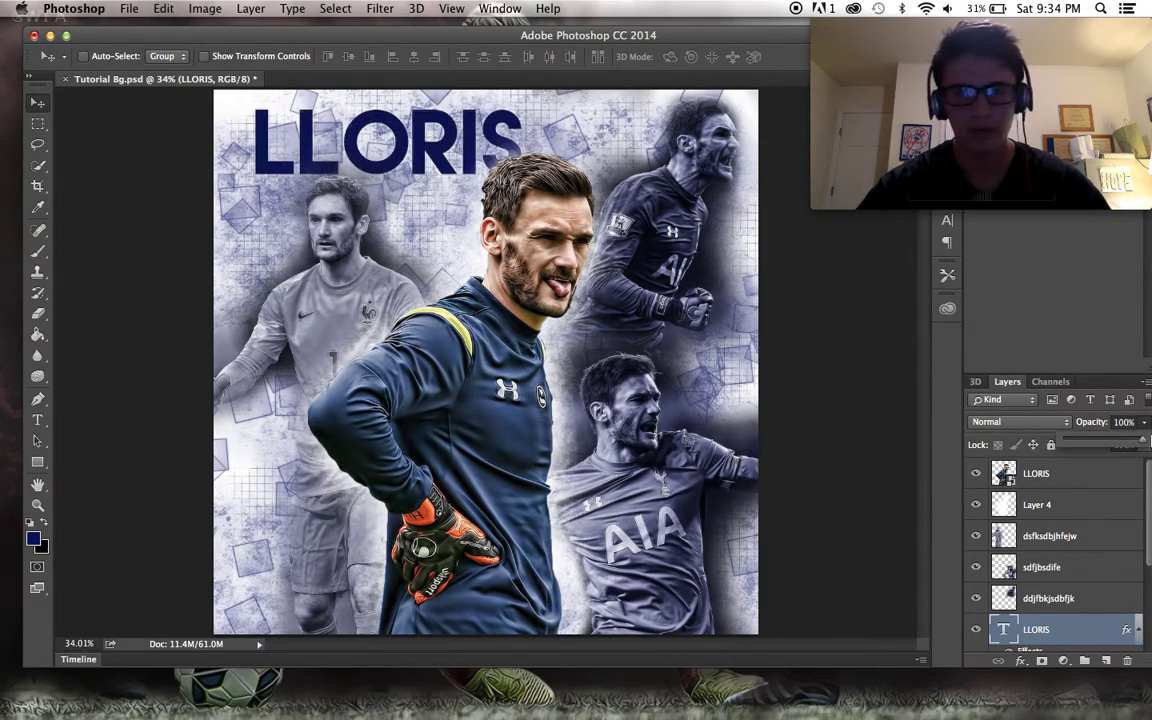
scroll(816, 416, "up", 5)
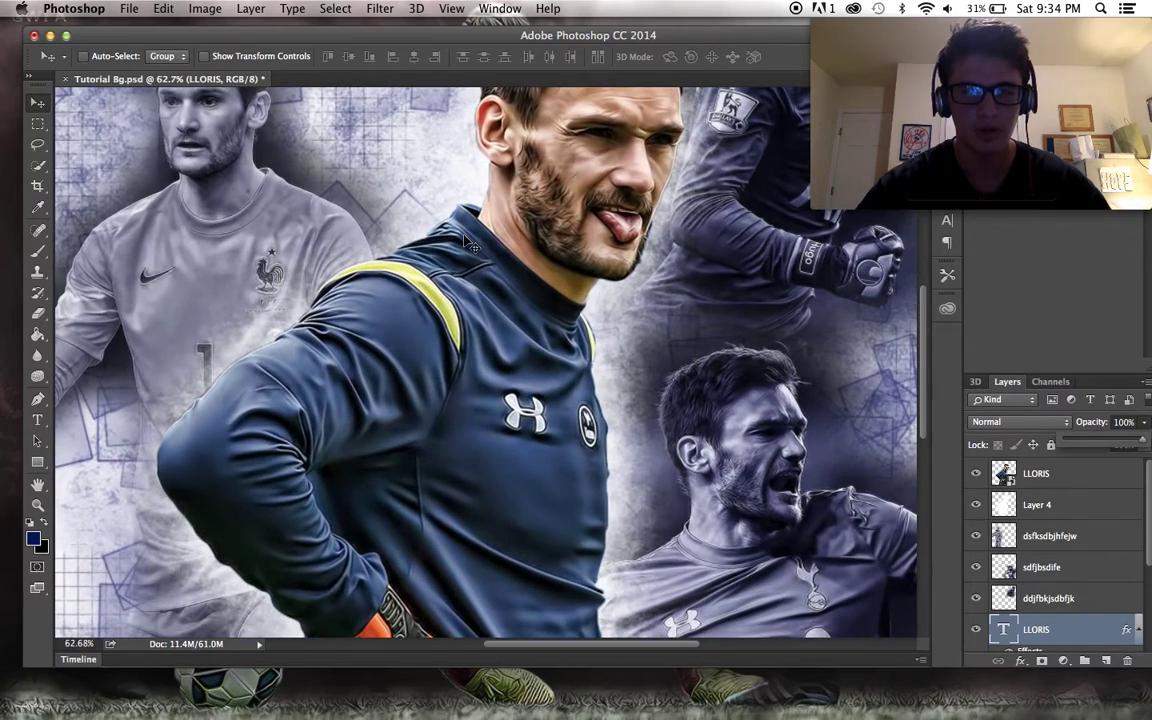
scroll(465, 240, "up", 2)
scroll(465, 240, "up", 10)
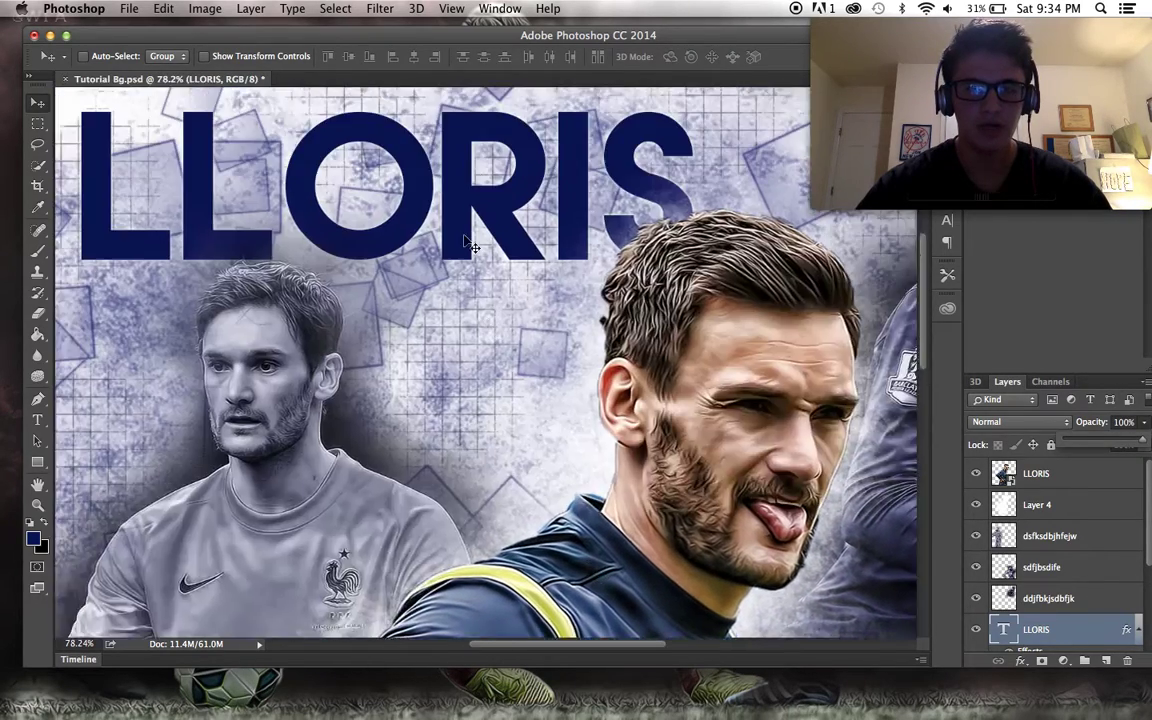
scroll(465, 242, "down", 5)
scroll(465, 242, "down", 6)
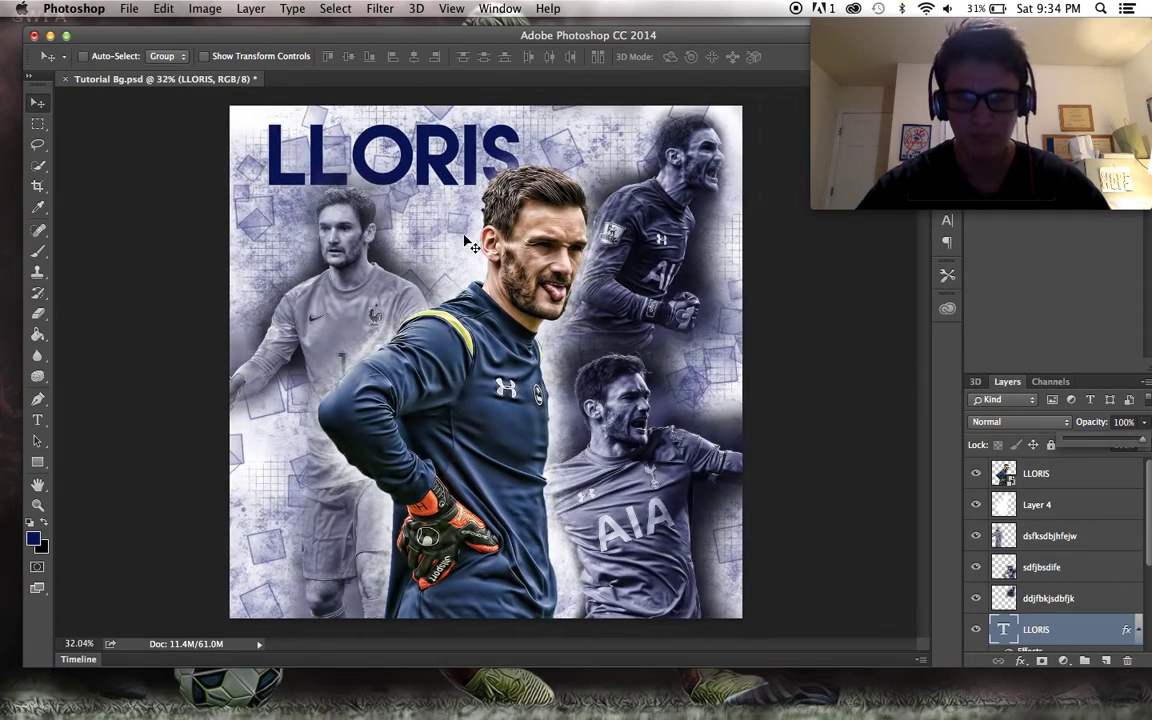
scroll(470, 245, "up", 1)
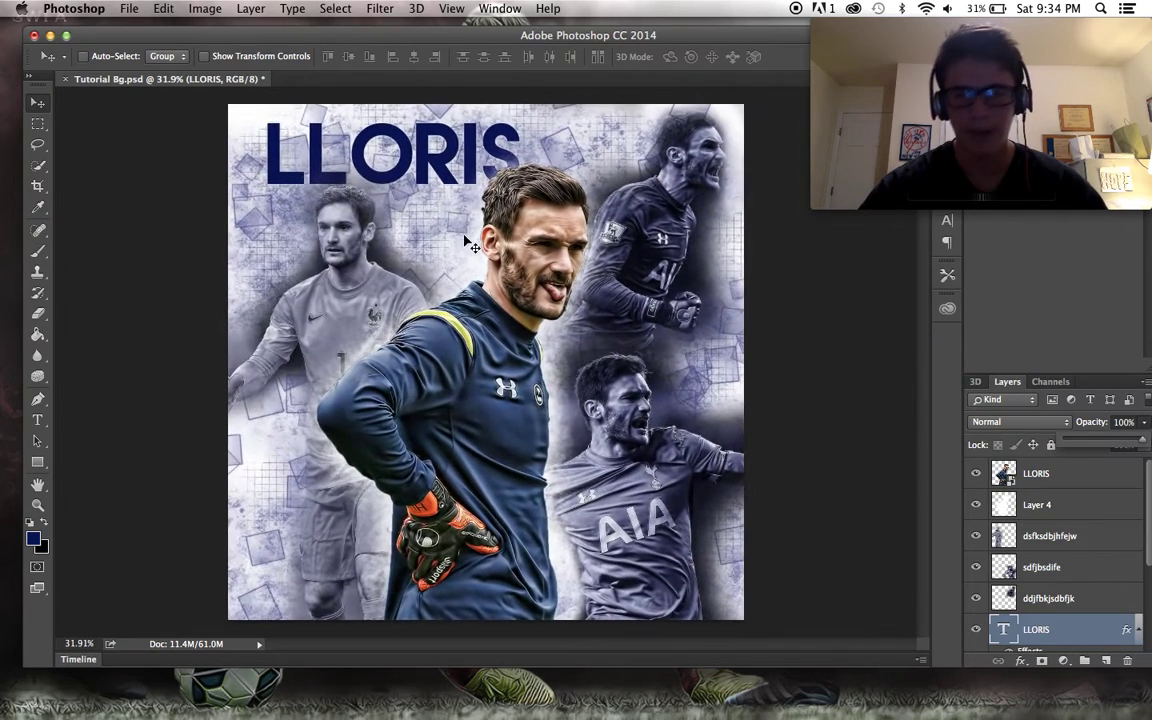
Adjust the Outer Glow's opacity while keeping its Screen blend mode.
left_click(1020, 661)
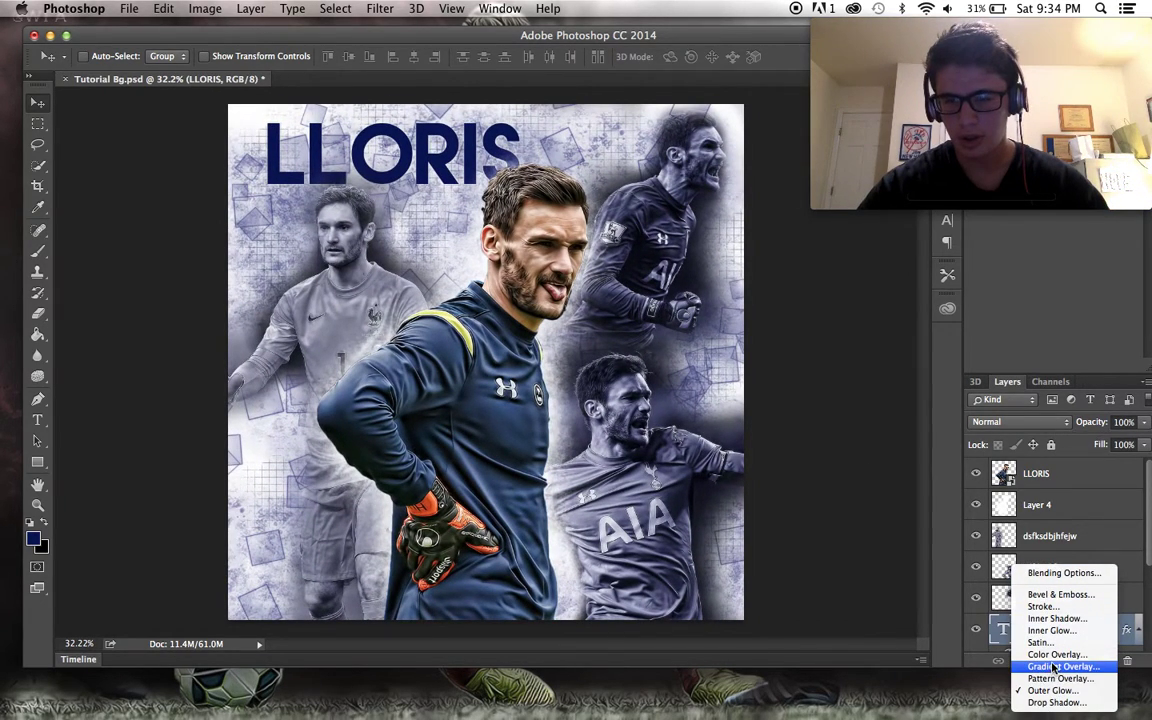
left_click(1052, 690)
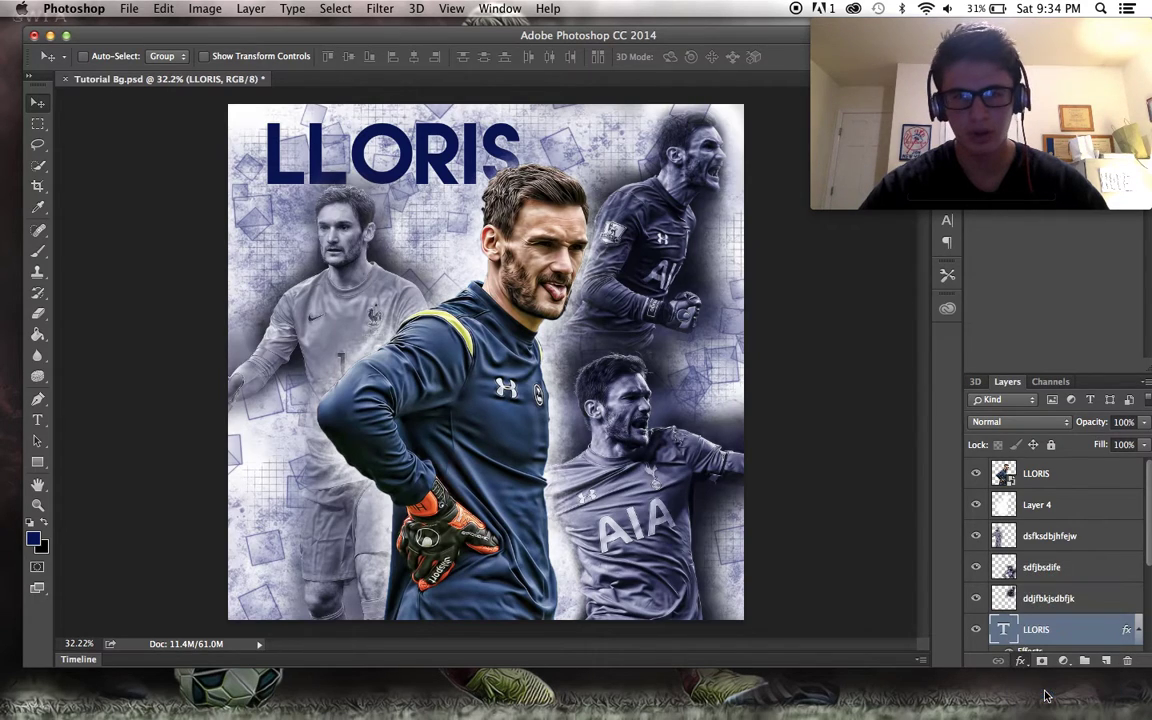
key("Tab")
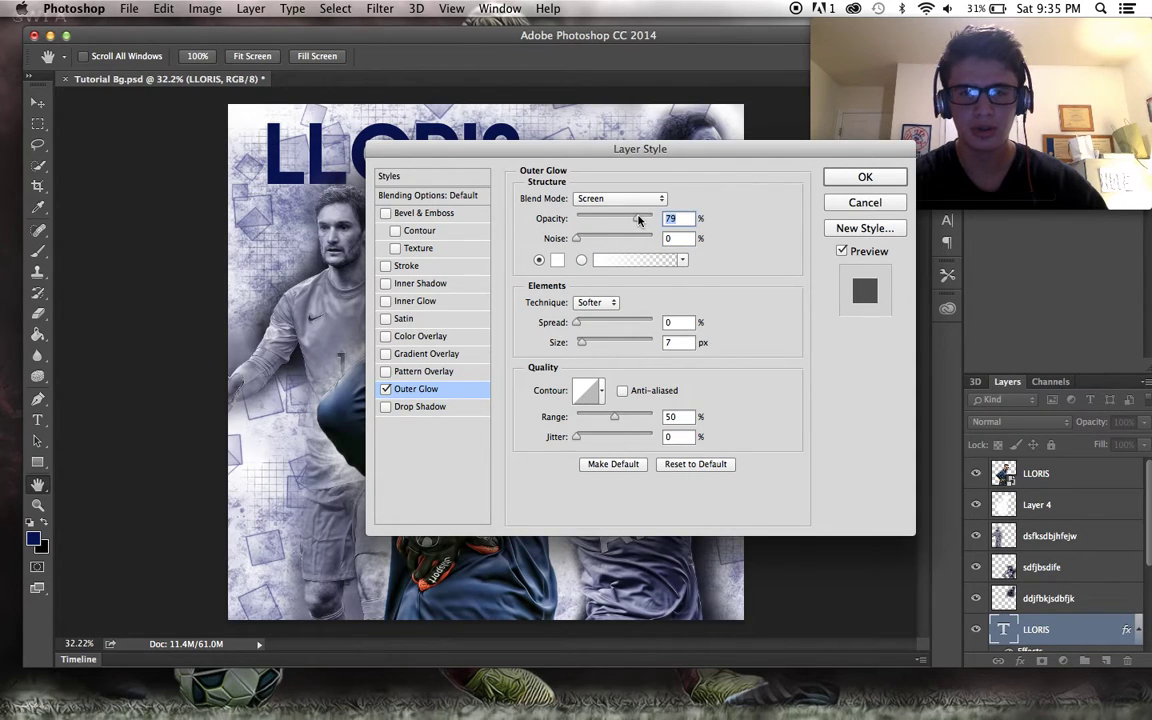
left_click(580, 198)
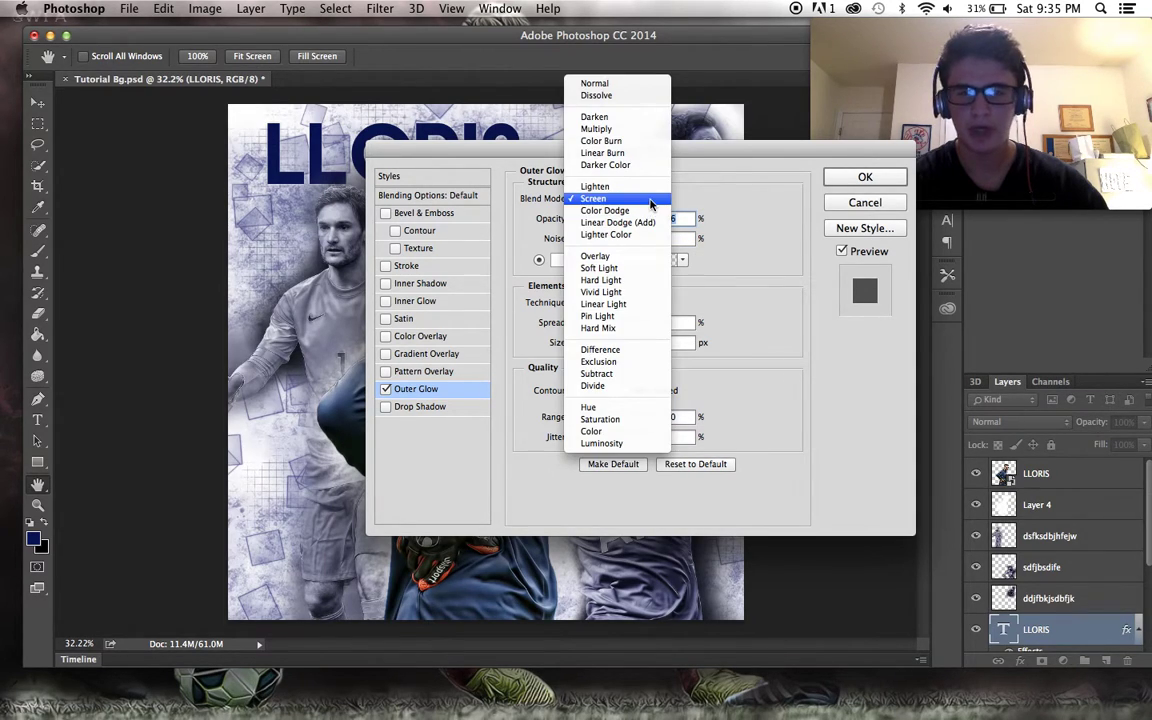
left_click(648, 198)
left_click(865, 177)
key("BackSpace")
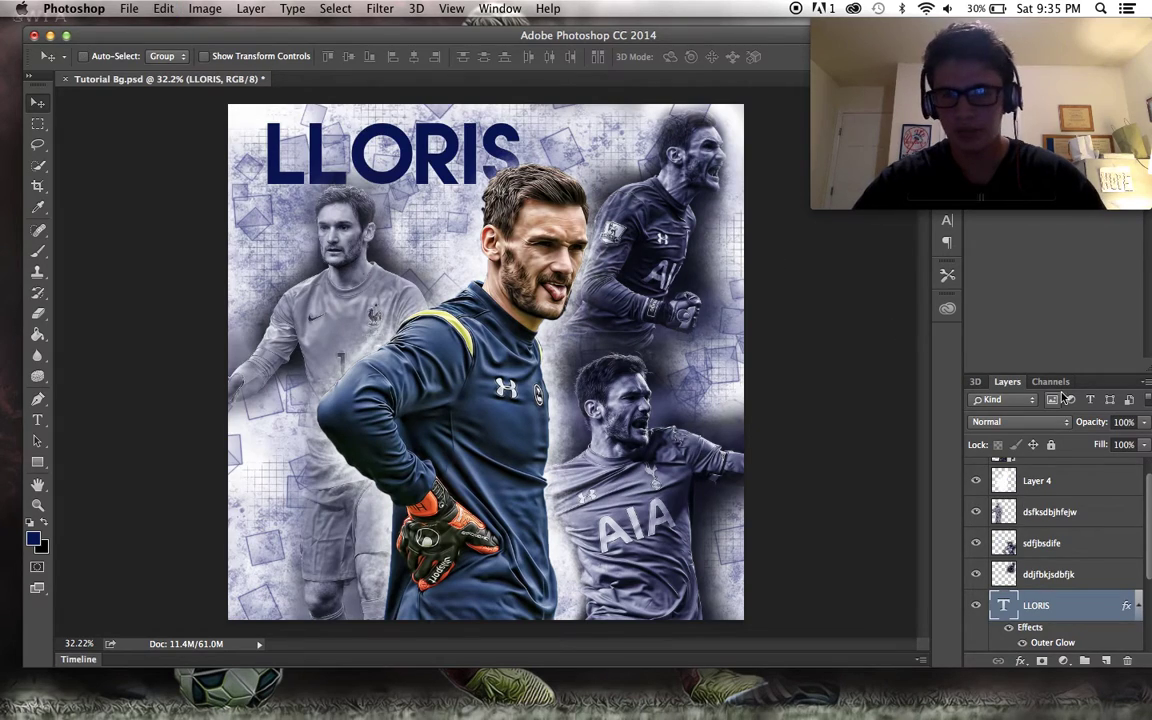
Try Darken and Overlay on the LLORIS title and move its layer up just below Layer 4.
left_click(1015, 421)
left_click(1021, 459)
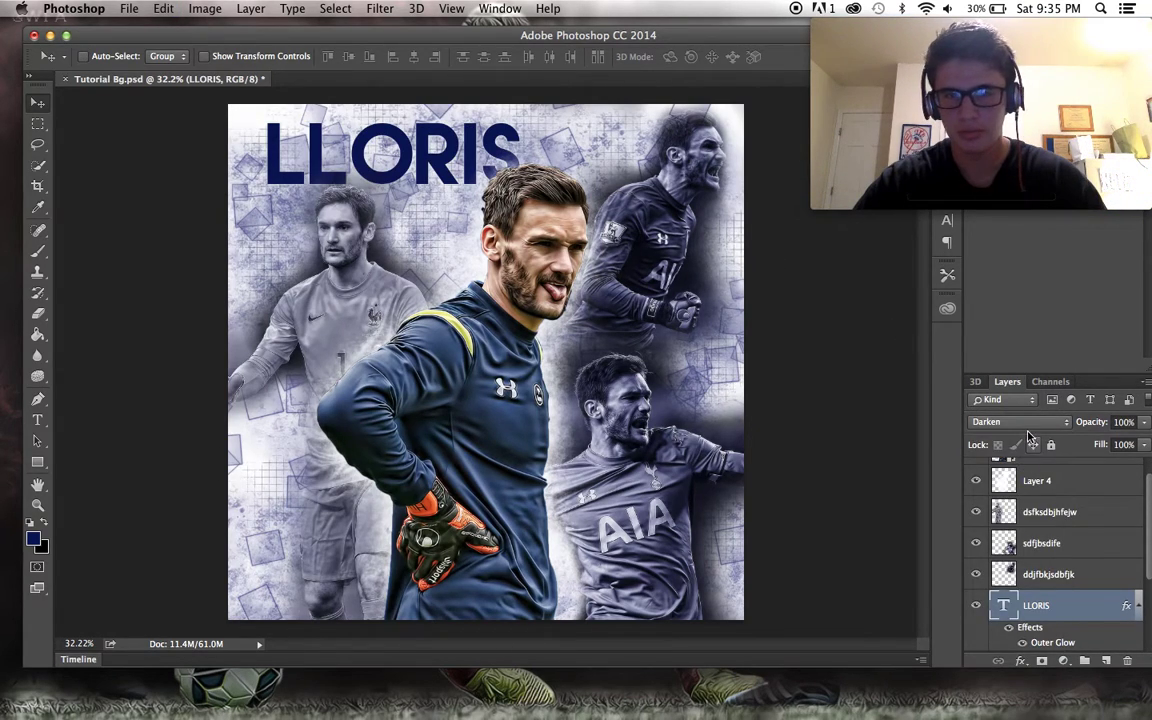
left_click(1025, 422)
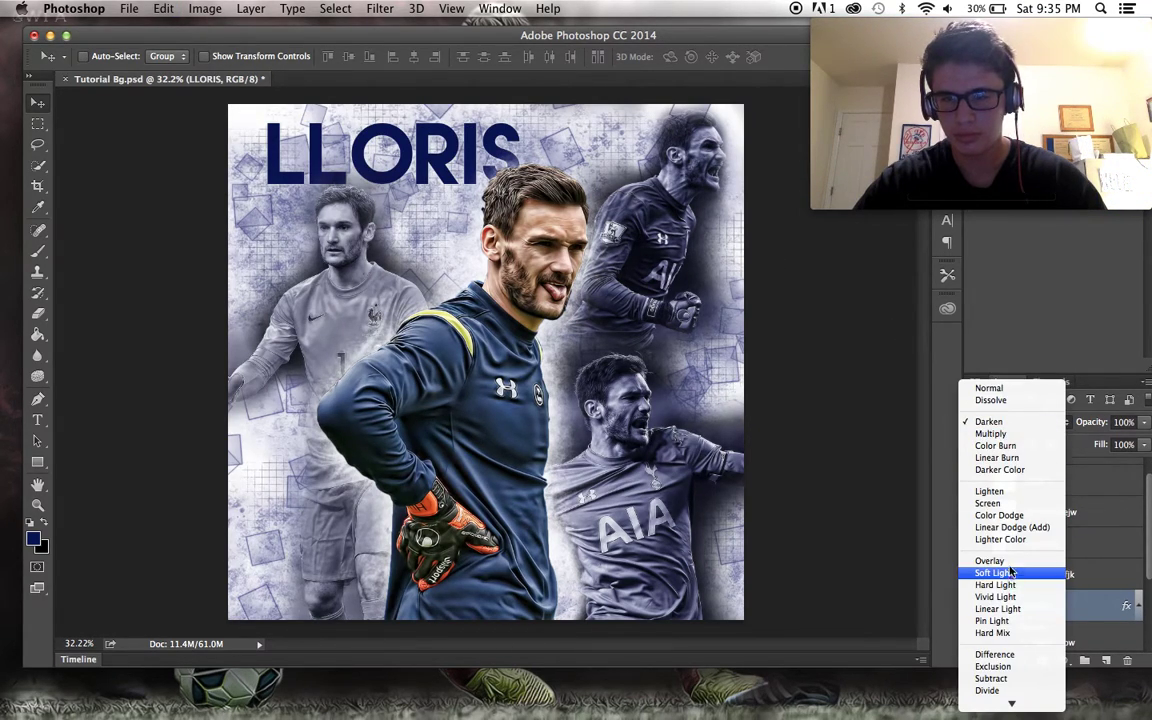
left_click(995, 561)
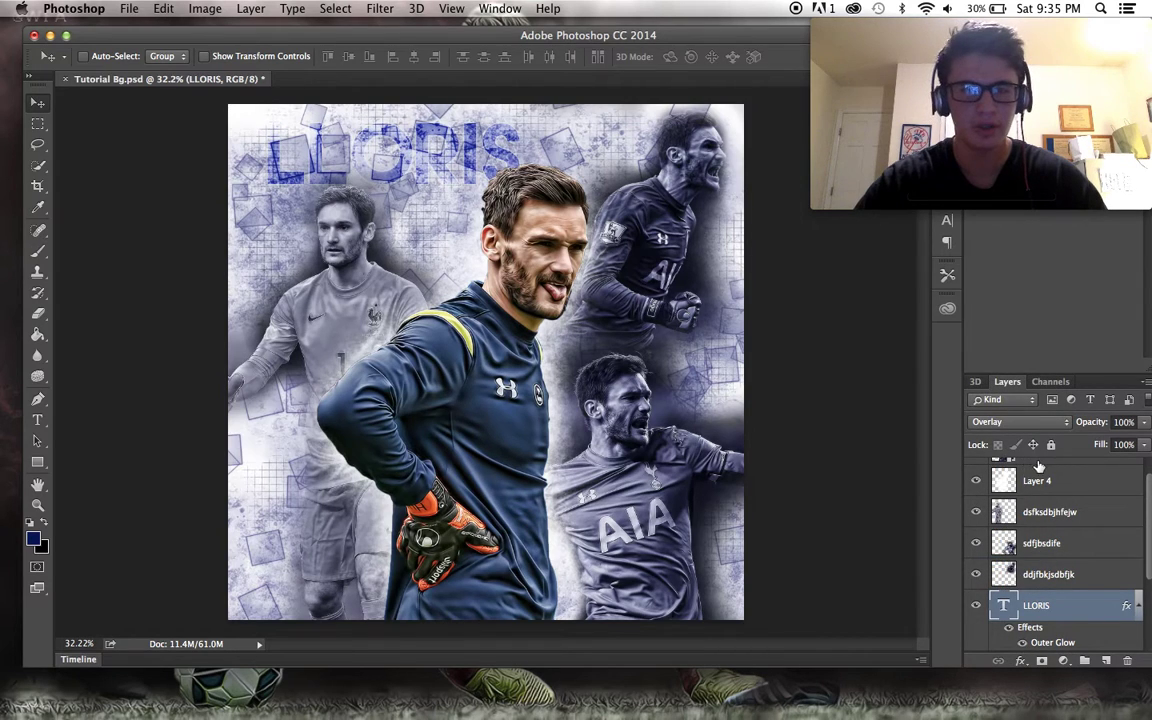
scroll(802, 476, "down", 3)
scroll(805, 478, "up", 2)
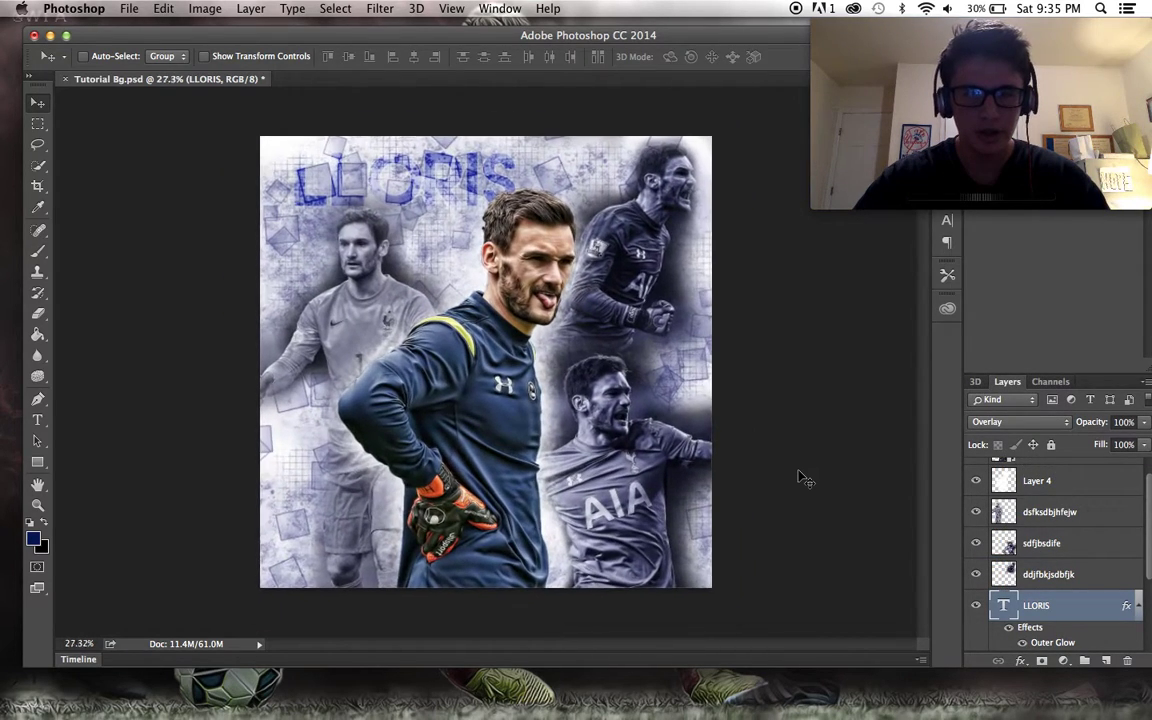
scroll(802, 476, "up", 2)
left_click_drag(1057, 606, 1059, 509)
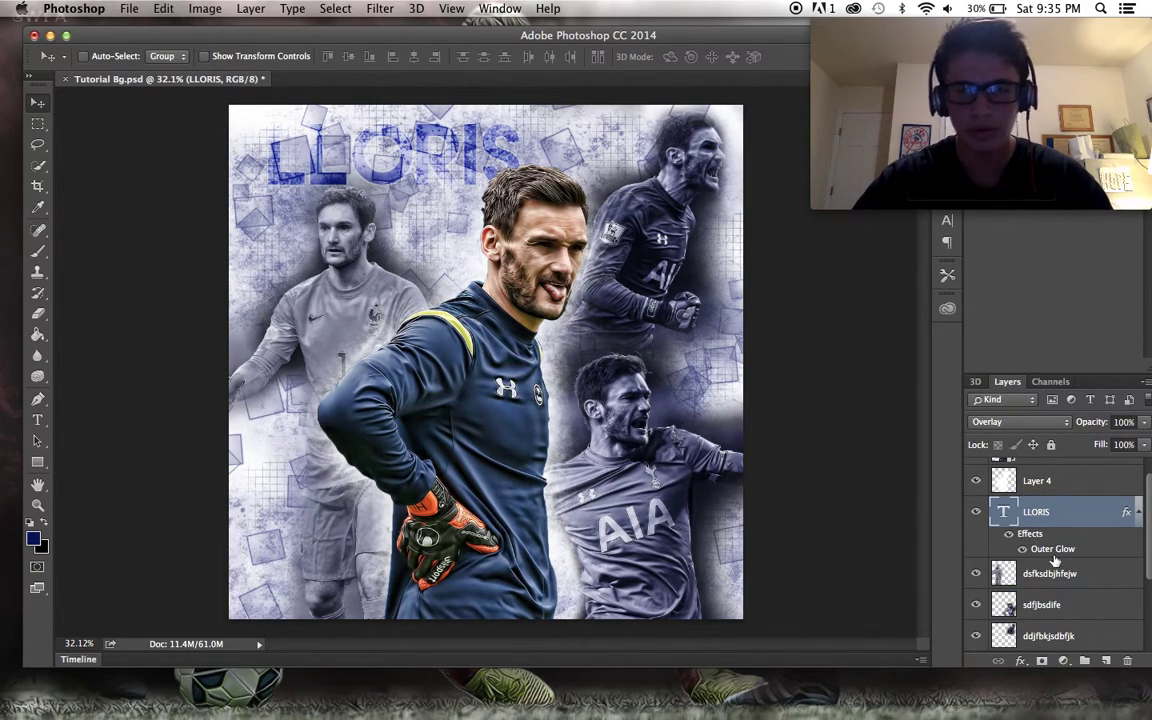
scroll(1054, 560, "up", 1)
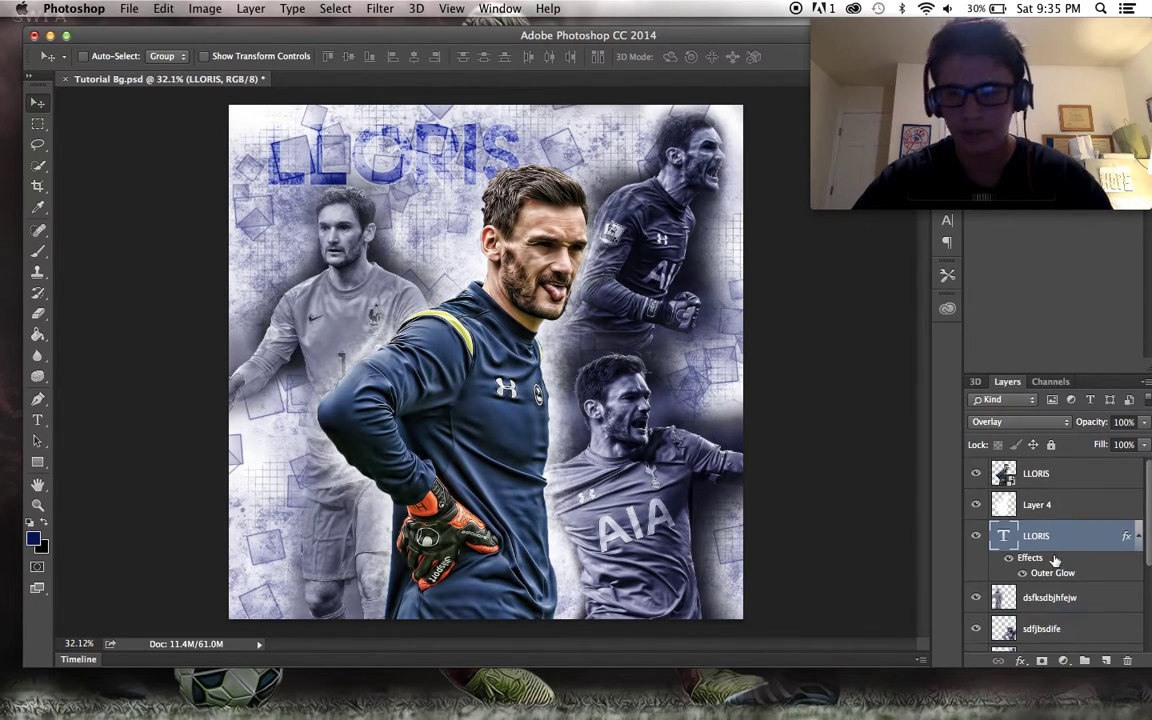
Set the title to Hard Light at 40% opacity and move it down above Background.
left_click(1015, 421)
left_click(1104, 442)
key("shift+equal")
key("shift+equal")
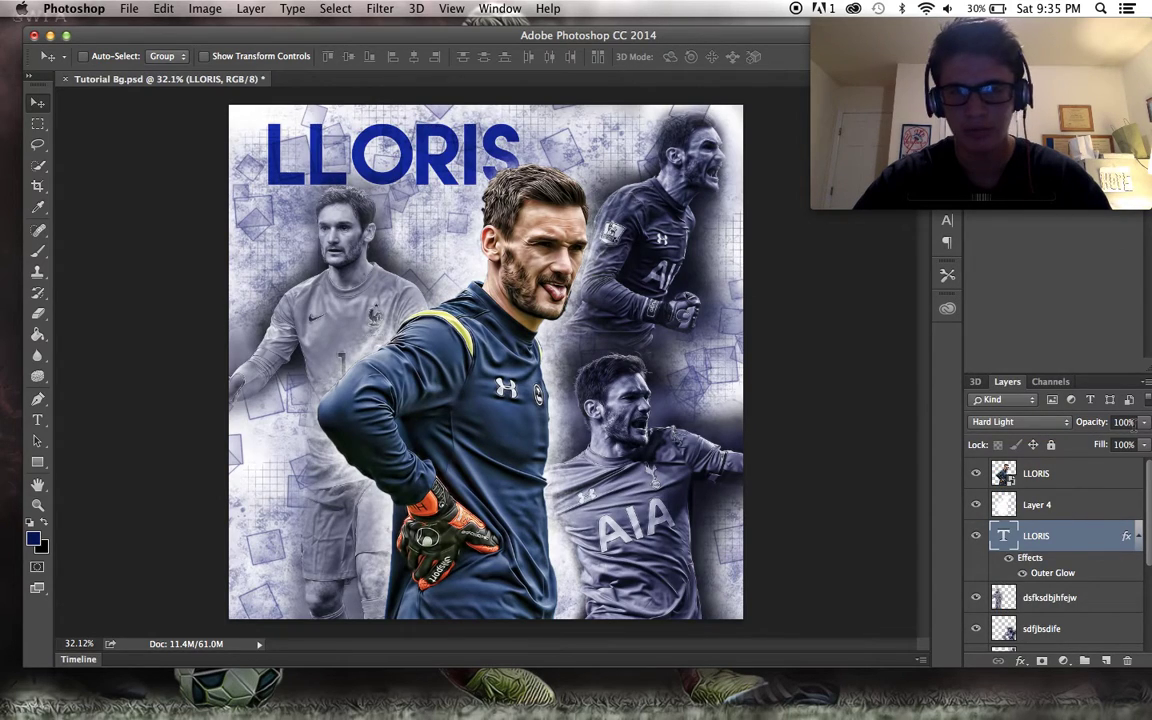
left_click(1143, 422)
left_click_drag(1140, 440, 1096, 443)
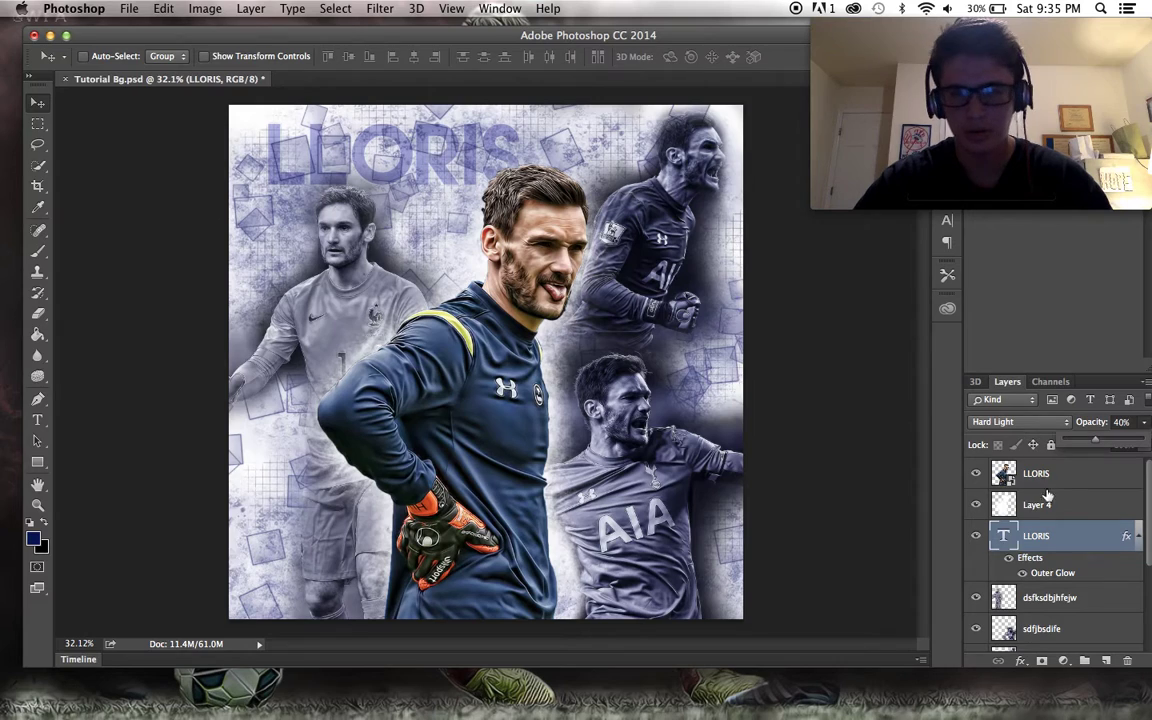
left_click_drag(1047, 537, 1040, 640)
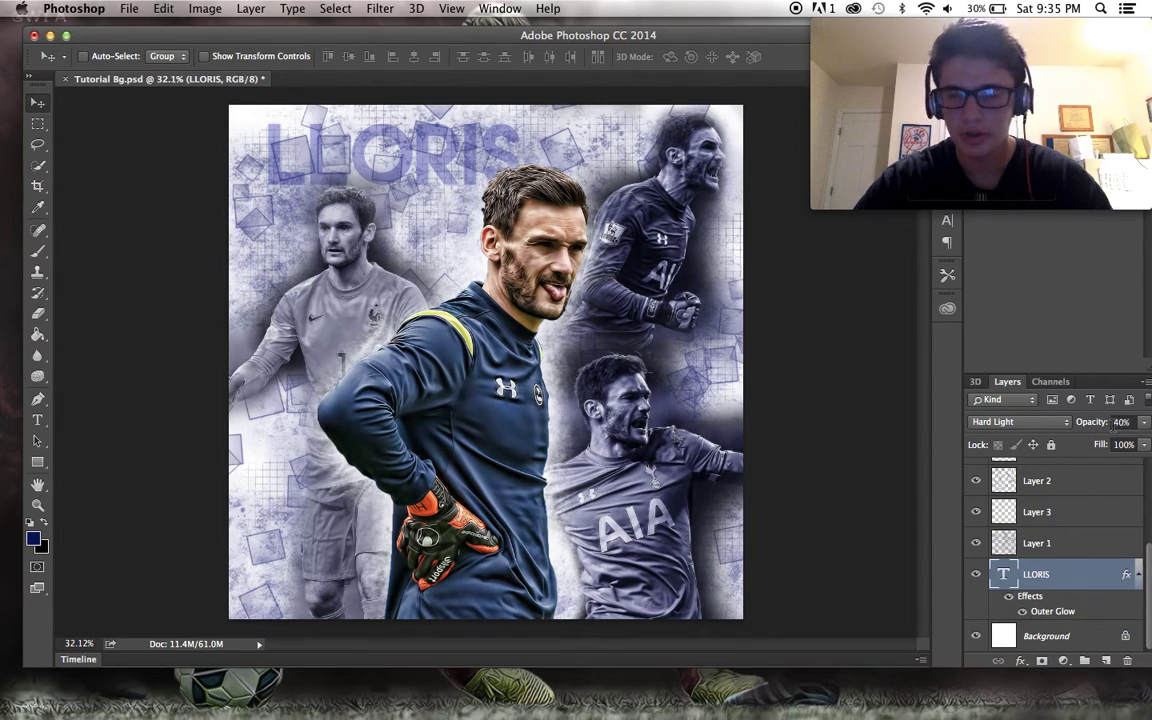
Try Soft Light and Dissolve on the title, then set it to Overlay at 100% opacity.
left_click(1000, 421)
left_click(1000, 413)
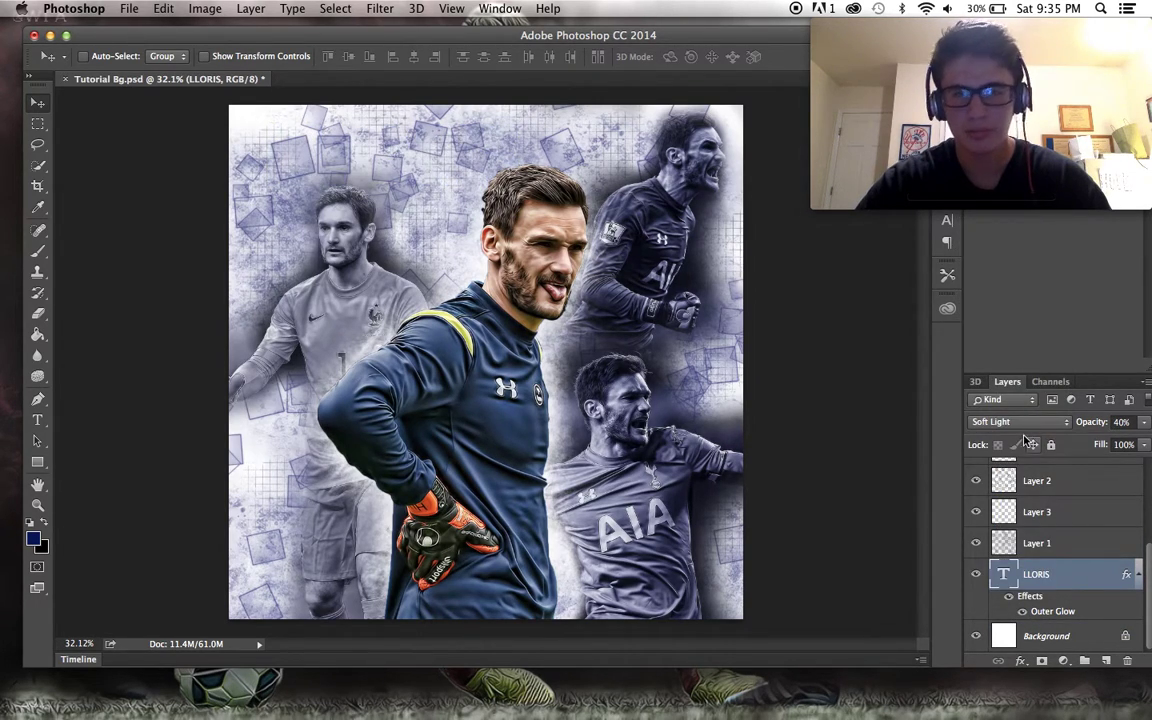
left_click(1010, 421)
left_click(995, 228)
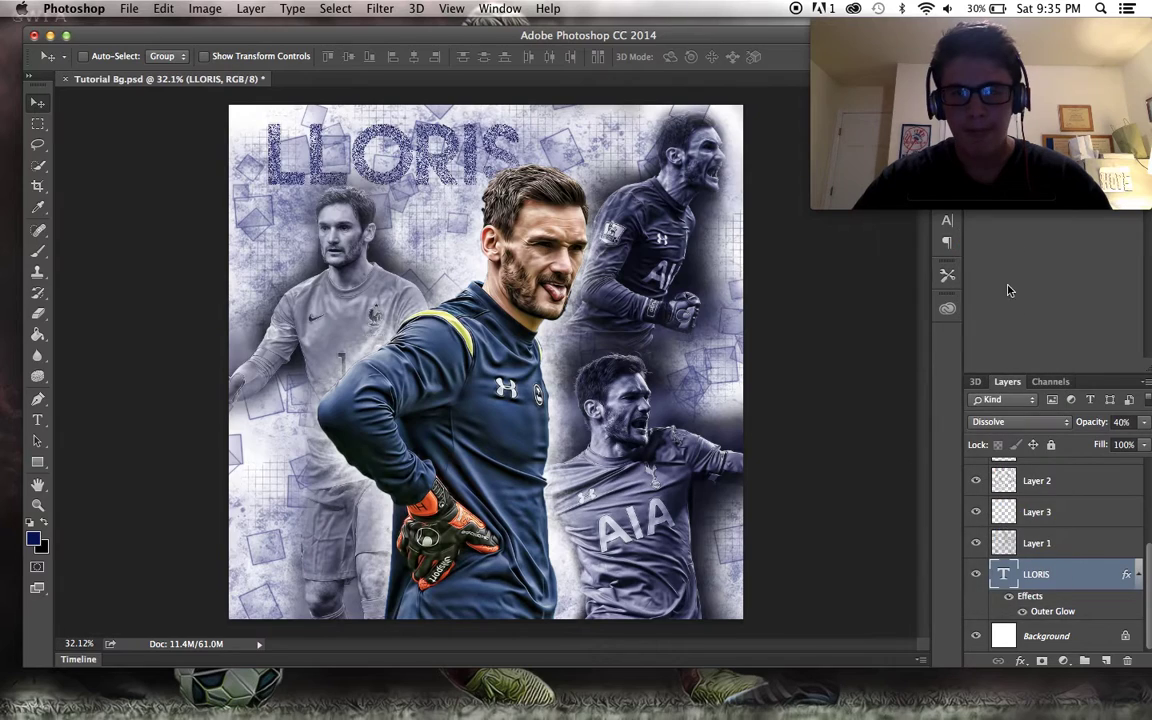
left_click_drag(1144, 444, 1085, 452)
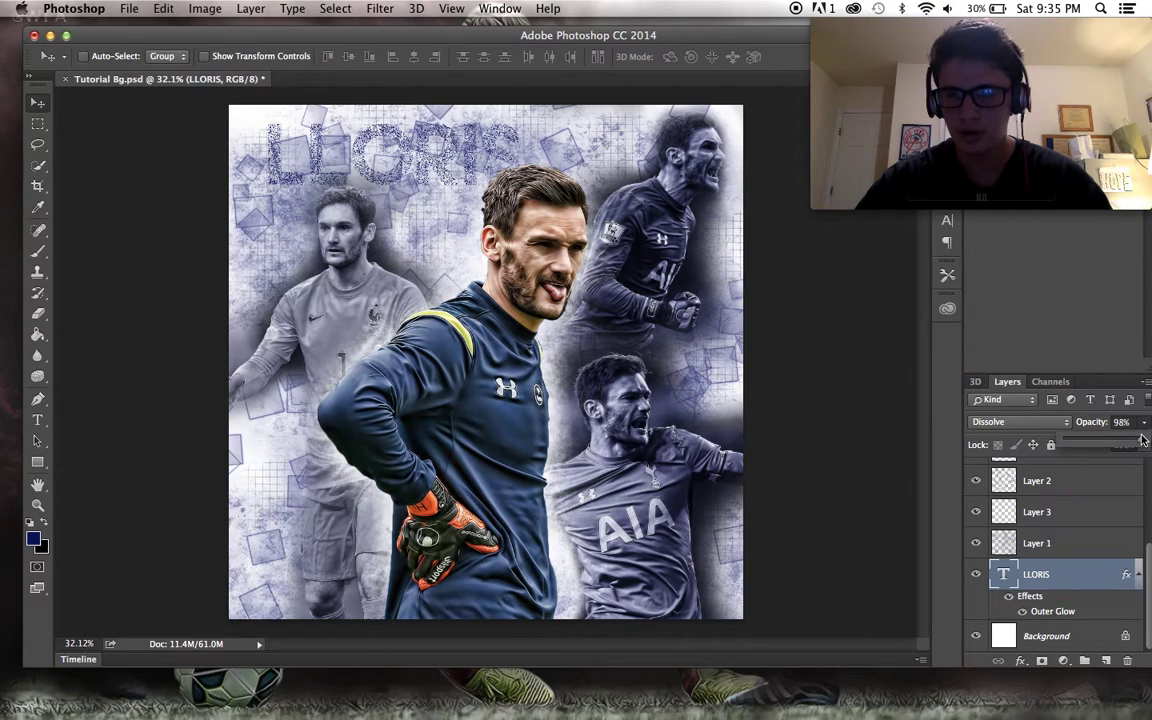
left_click_drag(1143, 440, 1146, 440)
left_click(1018, 421)
key("Escape")
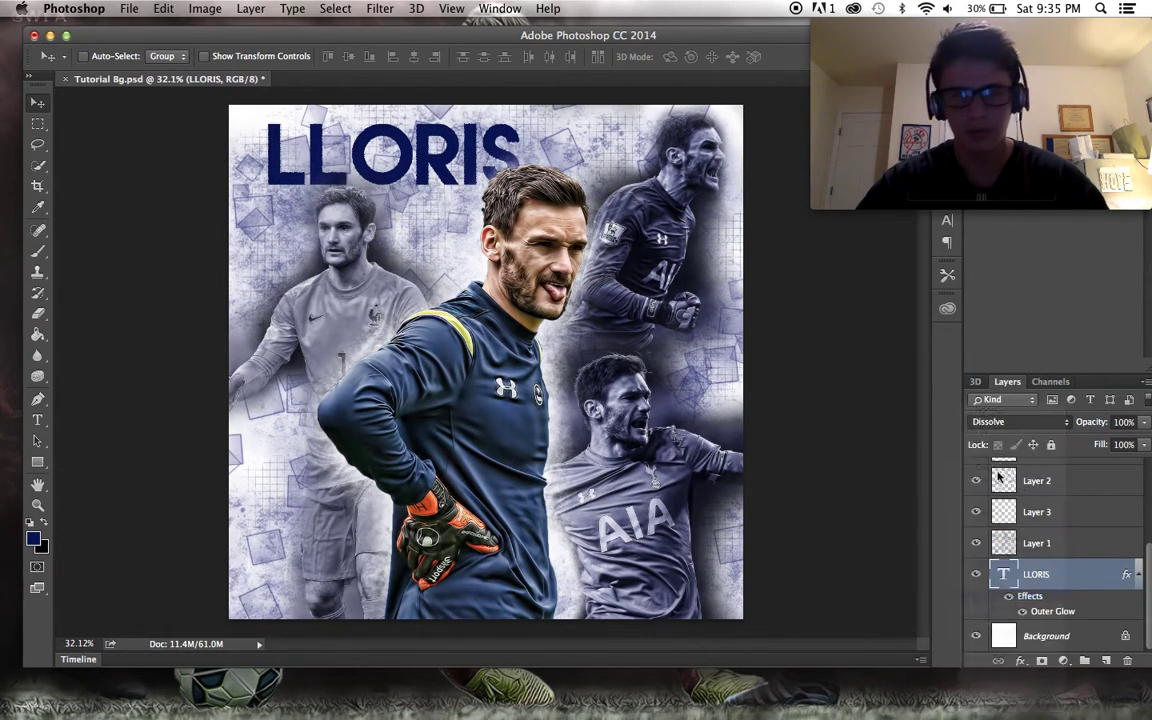
key("alt+shift+f")
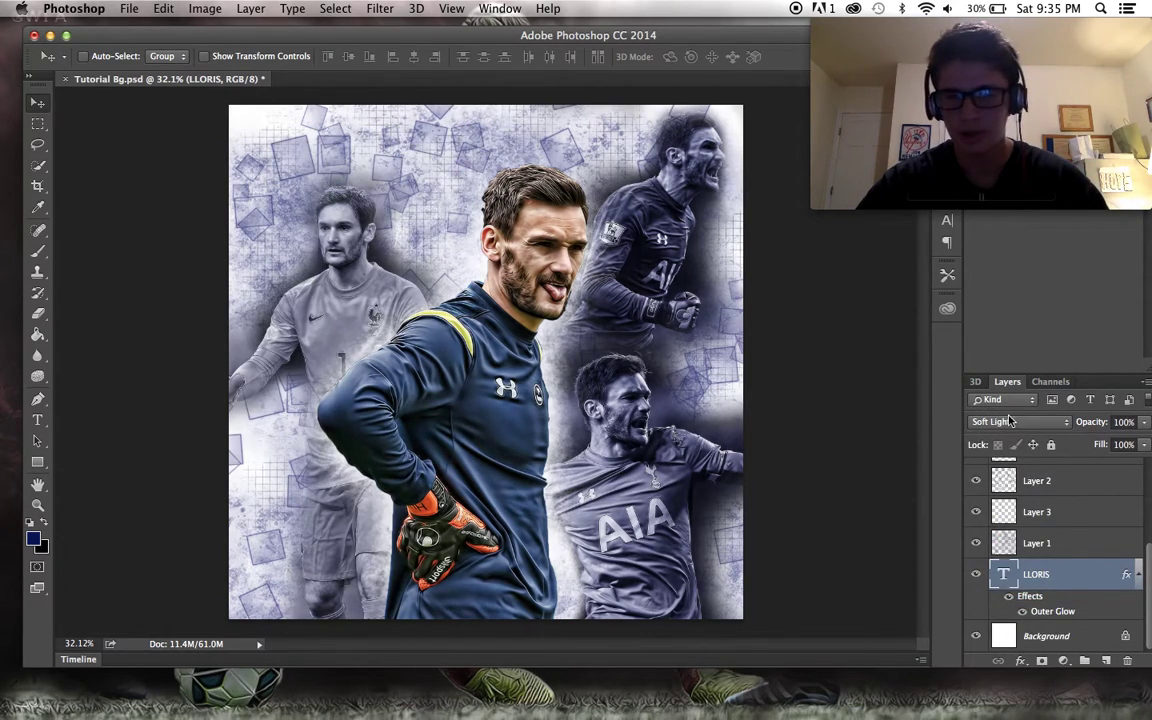
left_click(1010, 421)
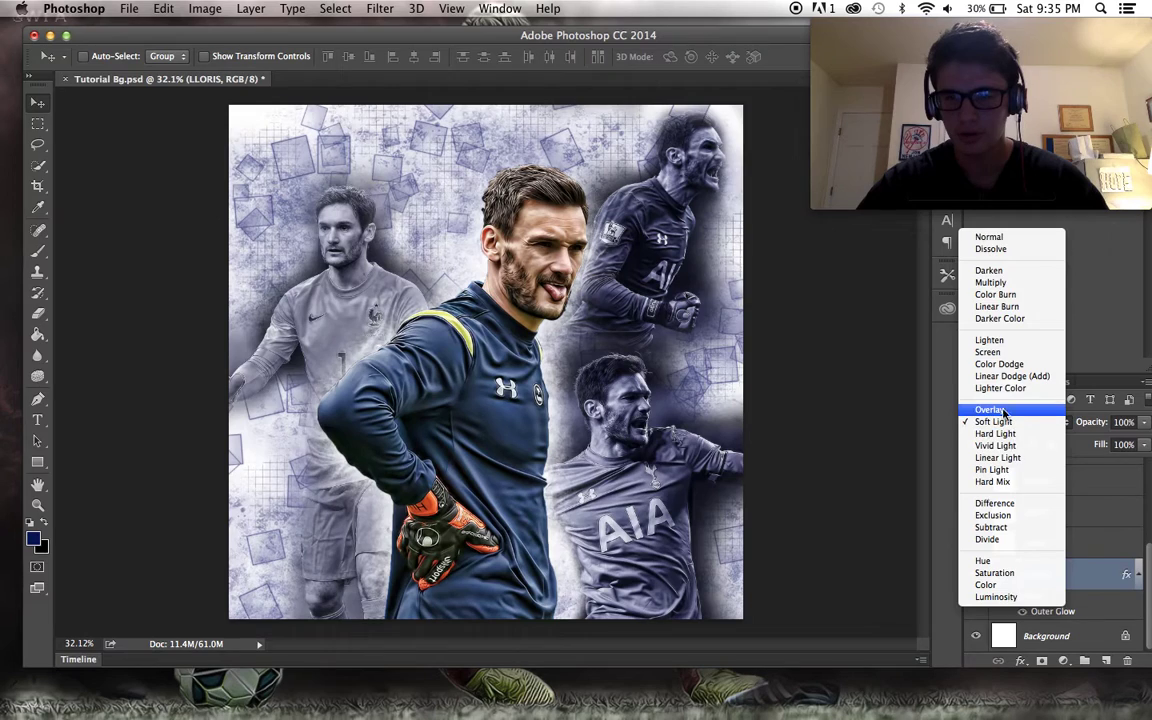
left_click(990, 409)
Move the LLORIS text layer beneath Layer 4 and add a new empty layer above it.
left_click_drag(1060, 567, 1050, 505)
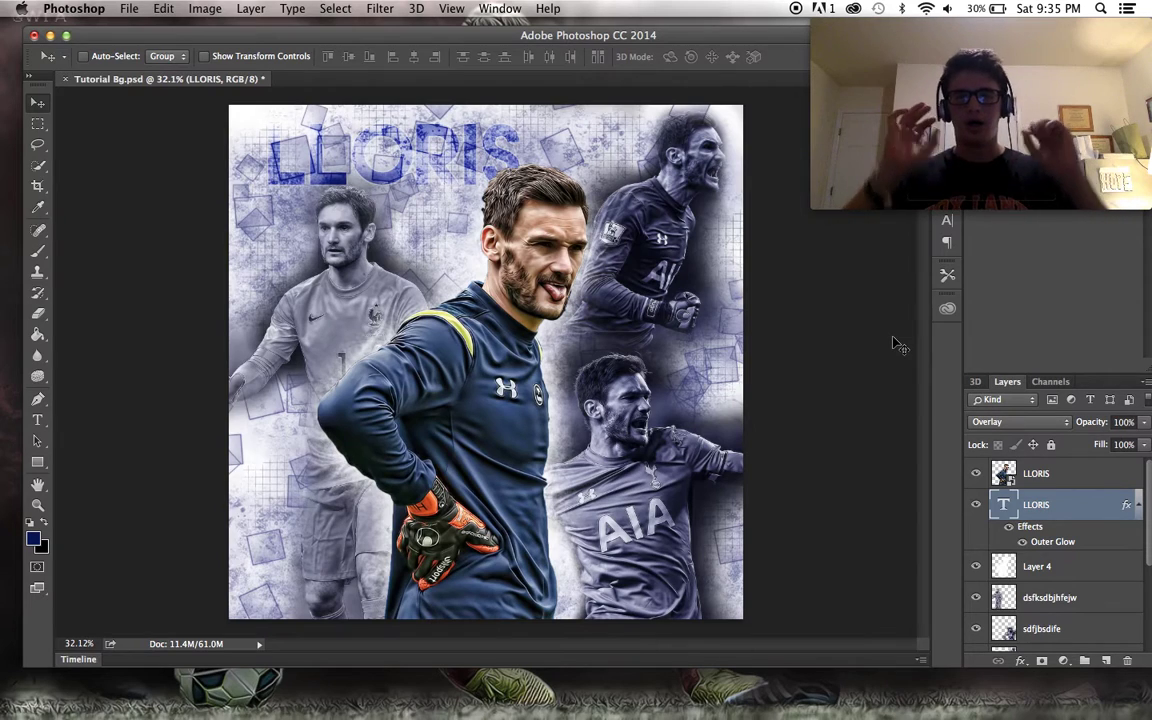
left_click(1045, 476)
left_click(1060, 504)
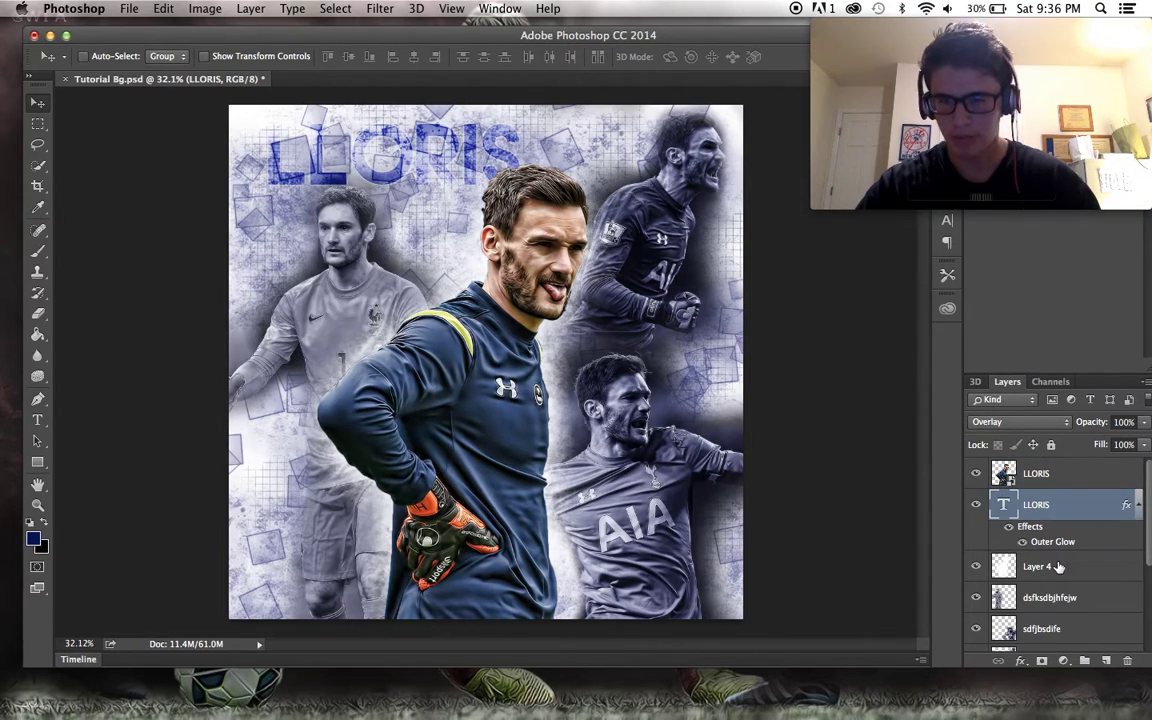
left_click(1070, 597)
left_click_drag(1060, 510, 1049, 560)
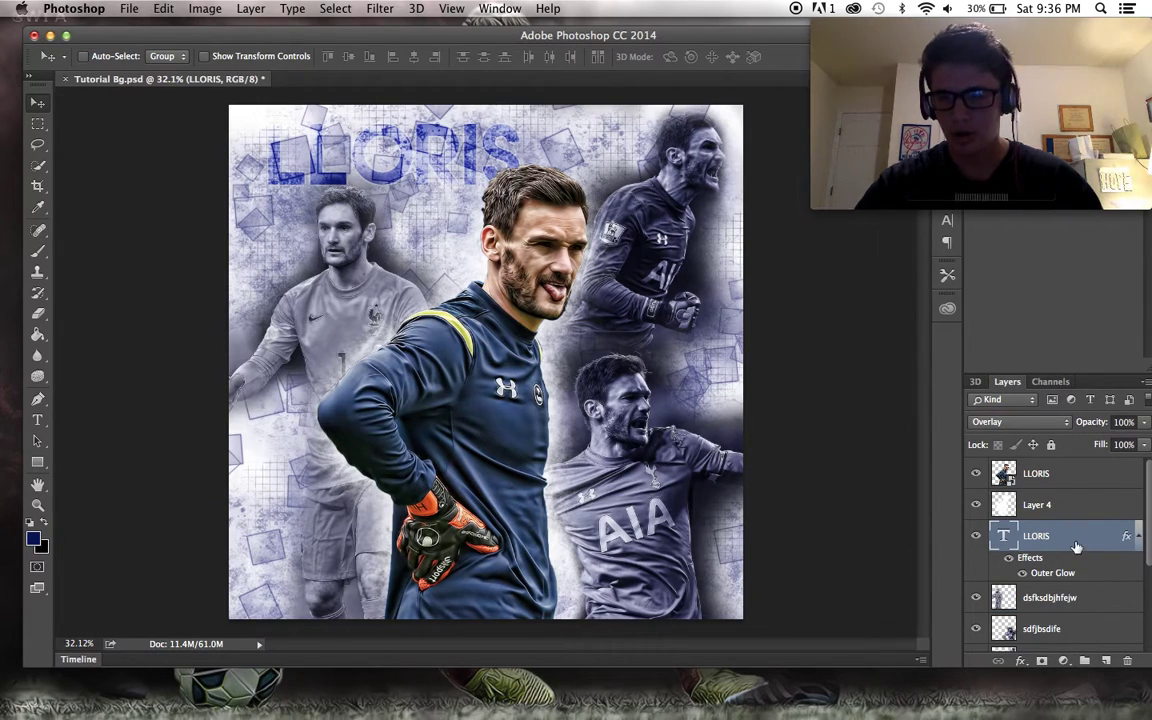
left_click(1107, 660)
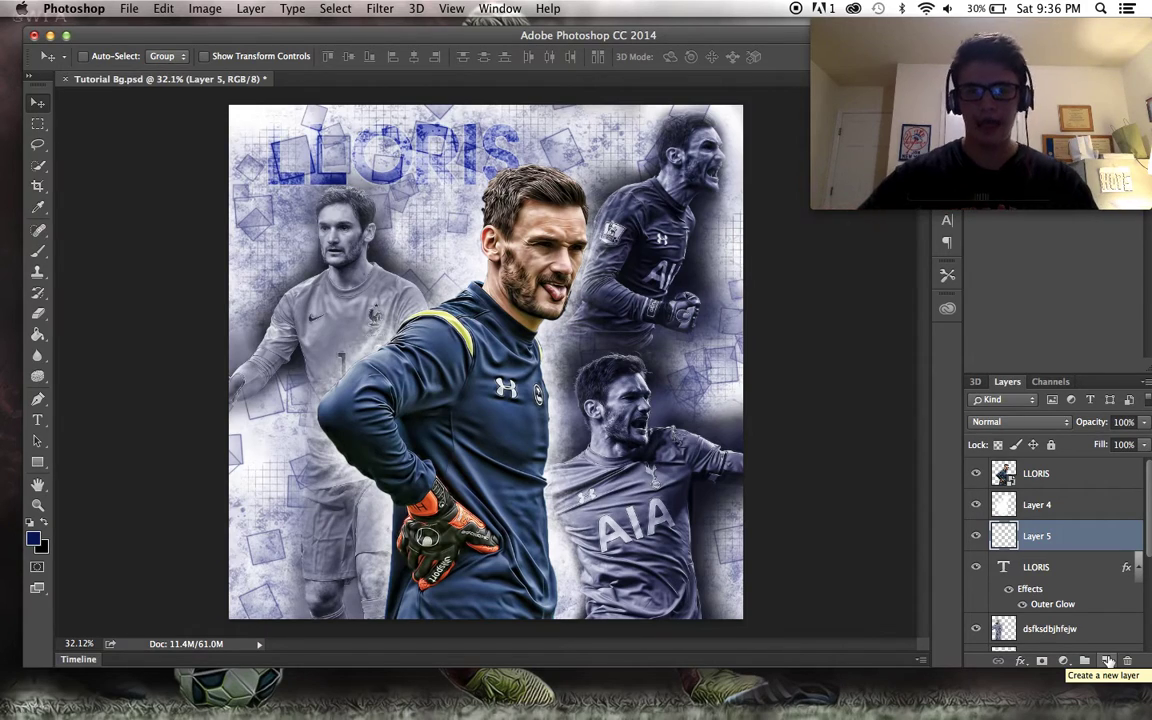
Fill Layer 5 with solid white using the Paint Bucket.
left_click(38, 507)
key("d")
key("x")
left_click(38, 336)
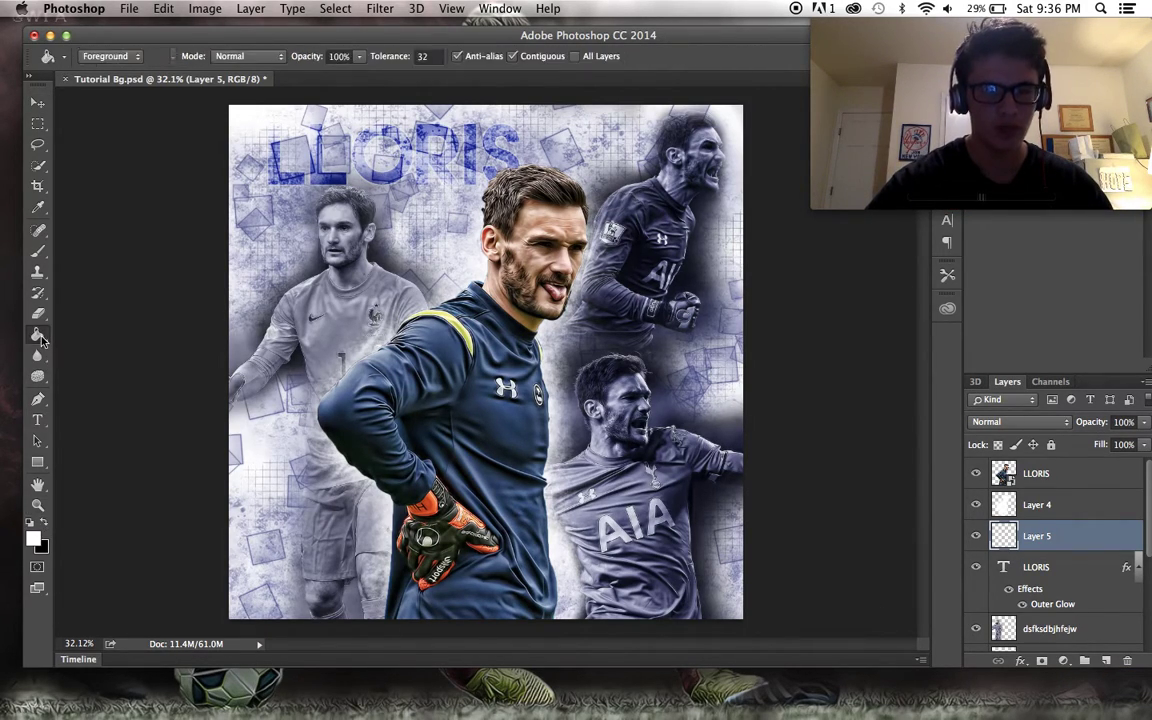
left_click(301, 340)
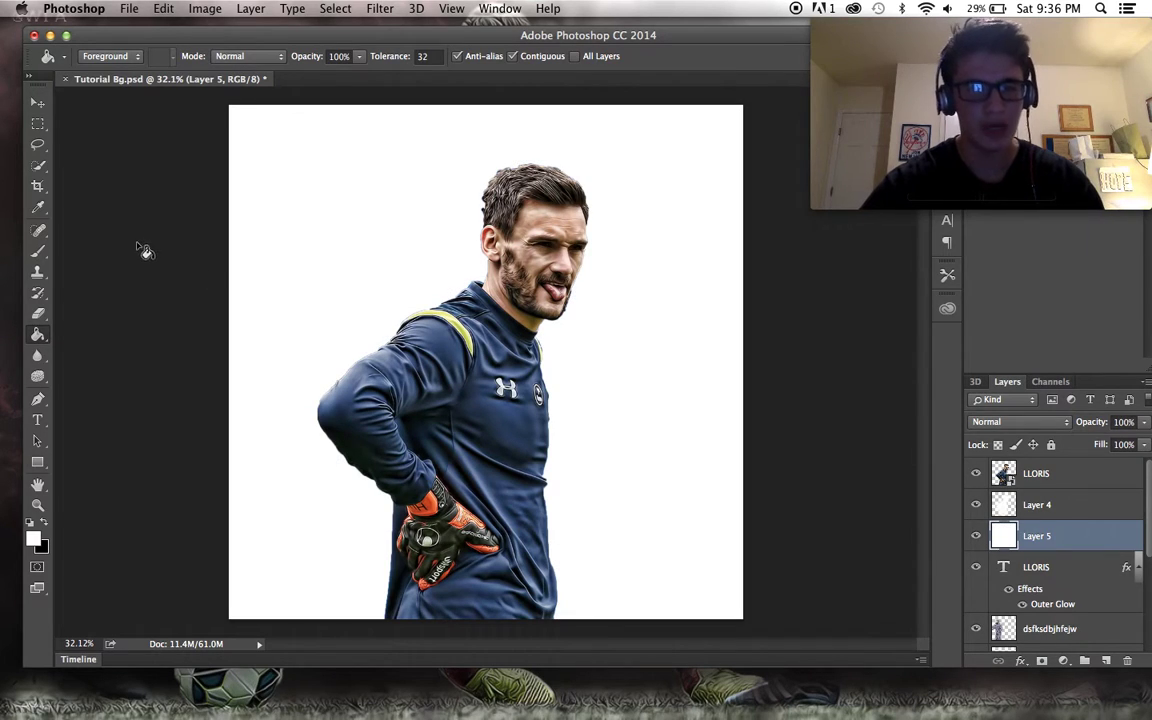
Set the Eraser to a soft 2000 px brush with 0% hardness.
left_click(44, 315)
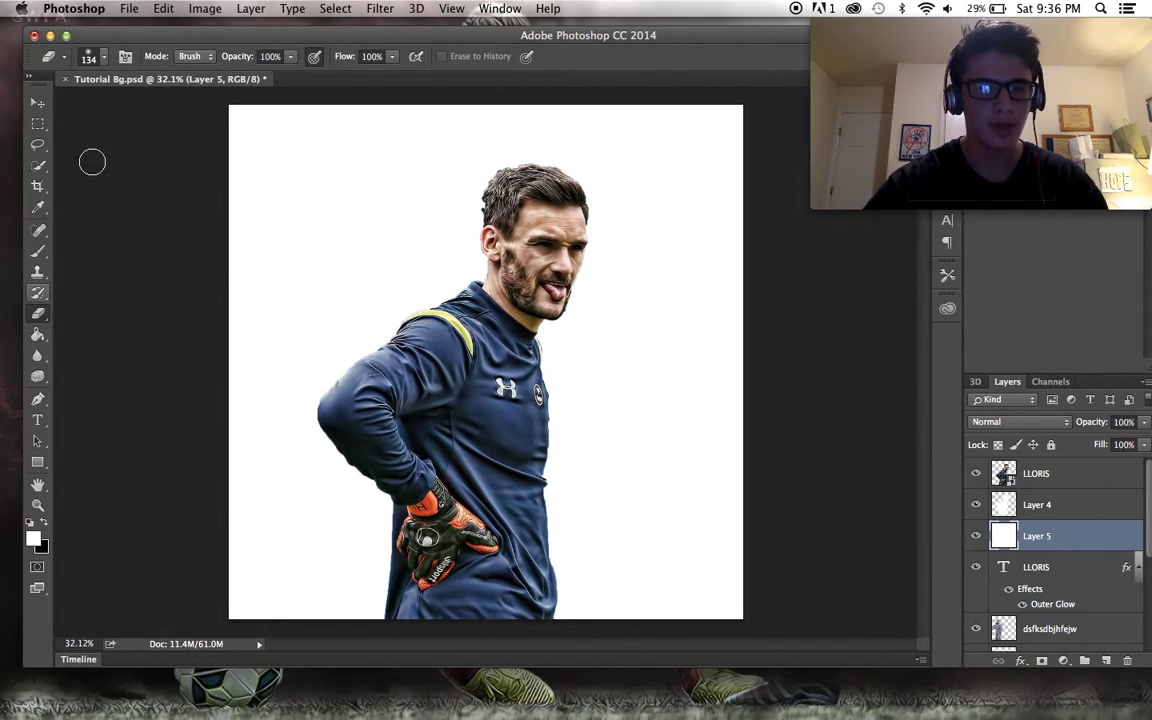
right_click(170, 90)
type("19")
key("Return")
left_click(187, 104)
left_click_drag(187, 106, 194, 104)
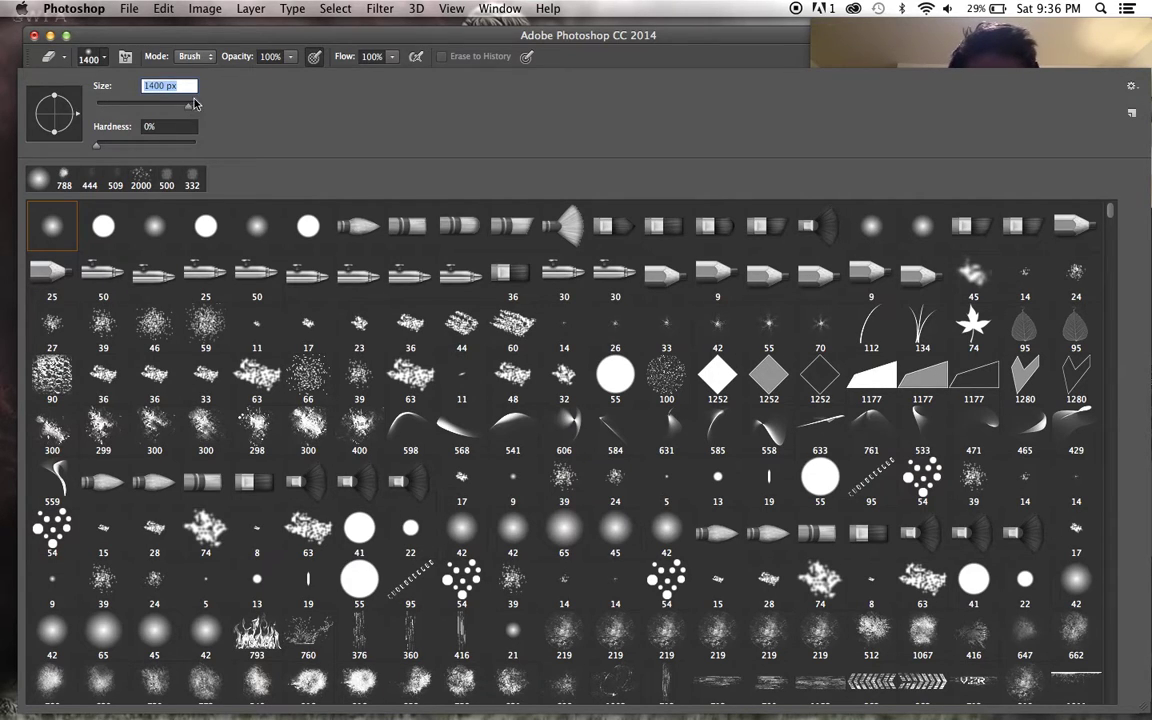
key("Return")
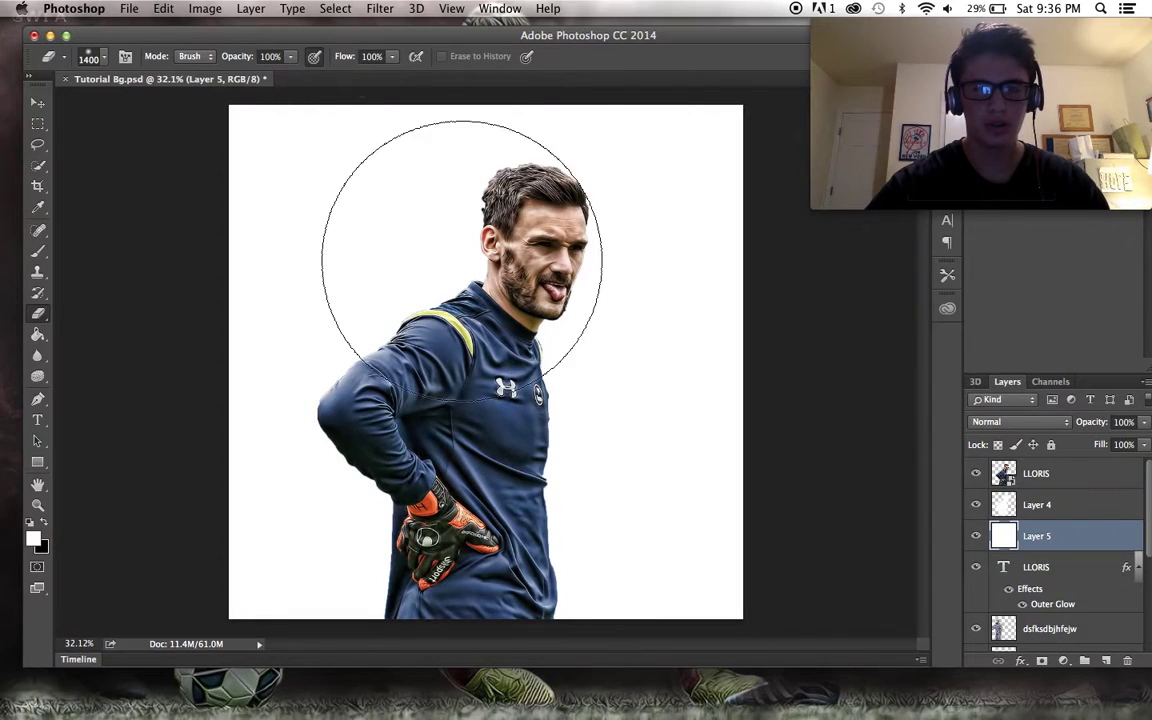
left_click(103, 58)
key("BackSpace")
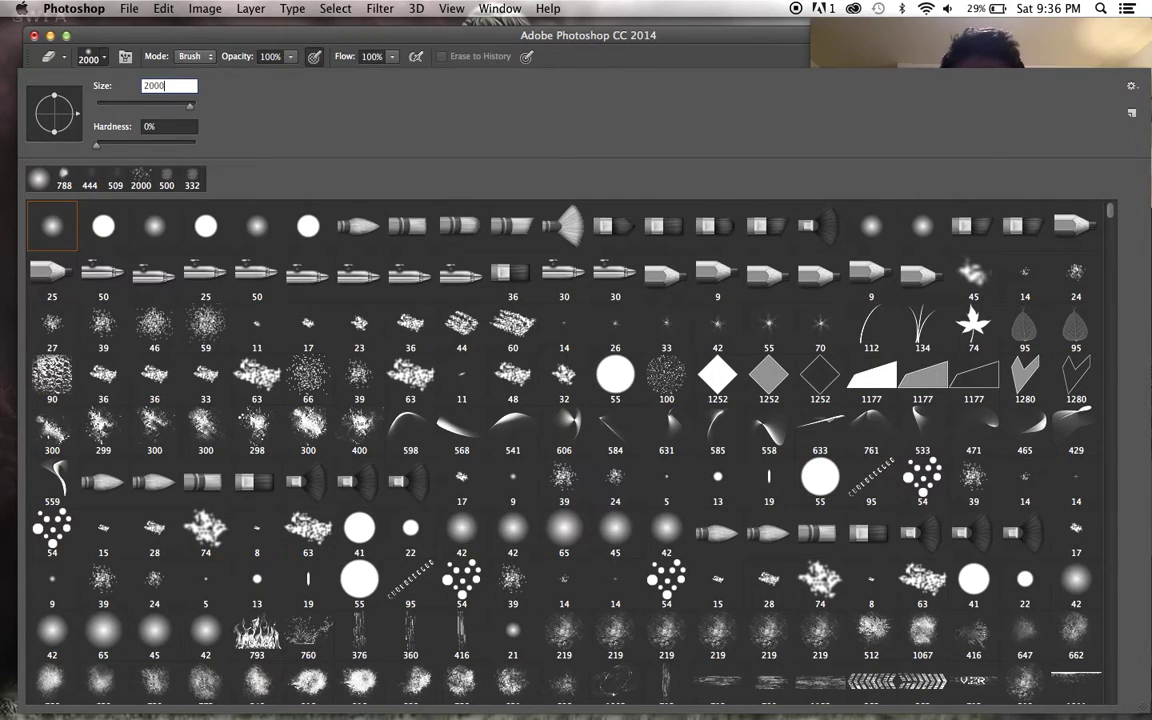
type("2000")
key("Return")
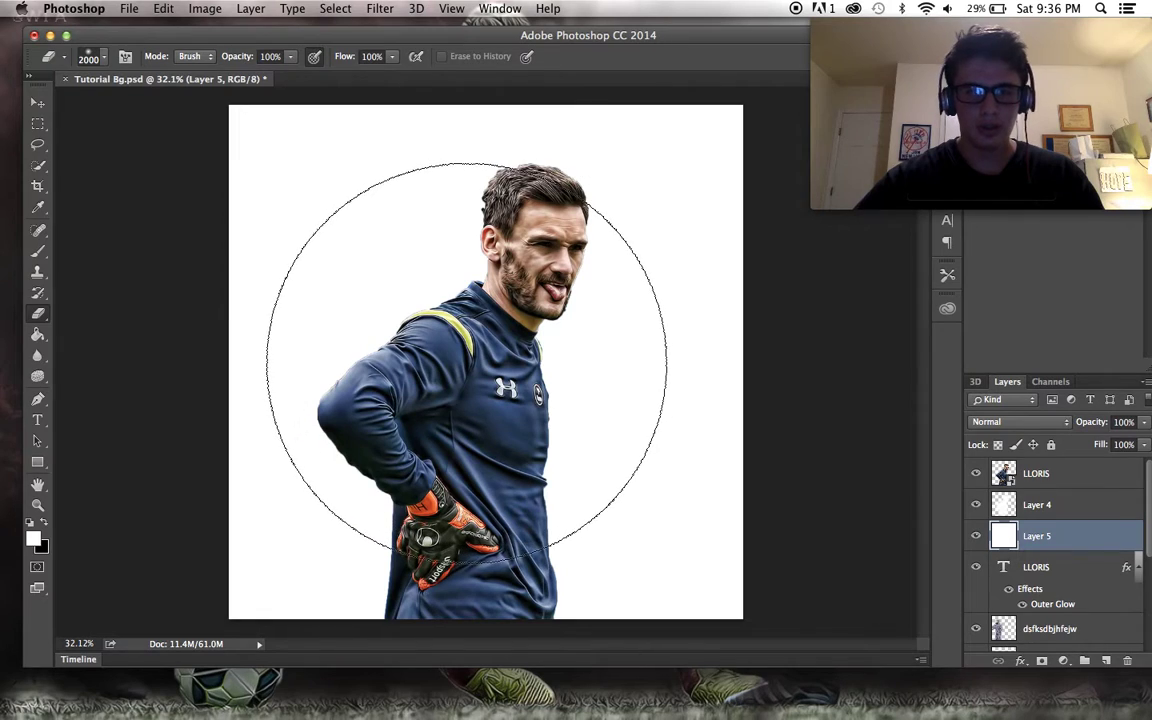
Erase the white over the main player, LLORIS title and surrounding players in the centre of Layer 5.
left_click(466, 359)
left_click(407, 296)
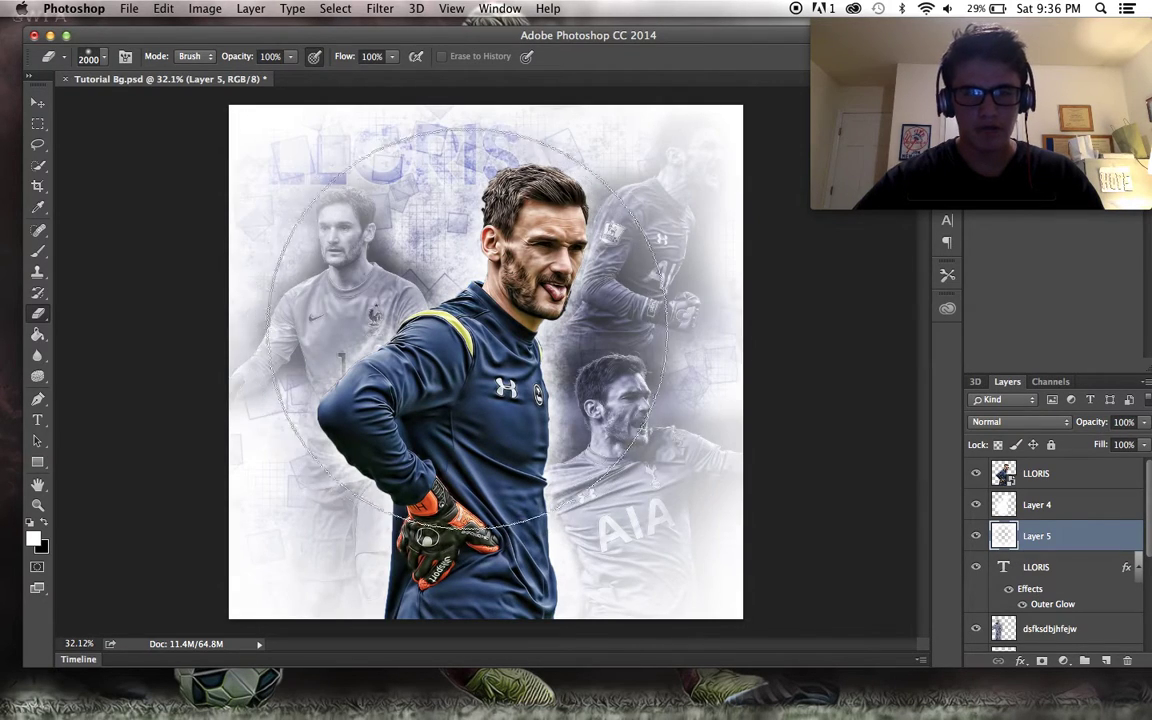
left_click(465, 352)
left_click(471, 322)
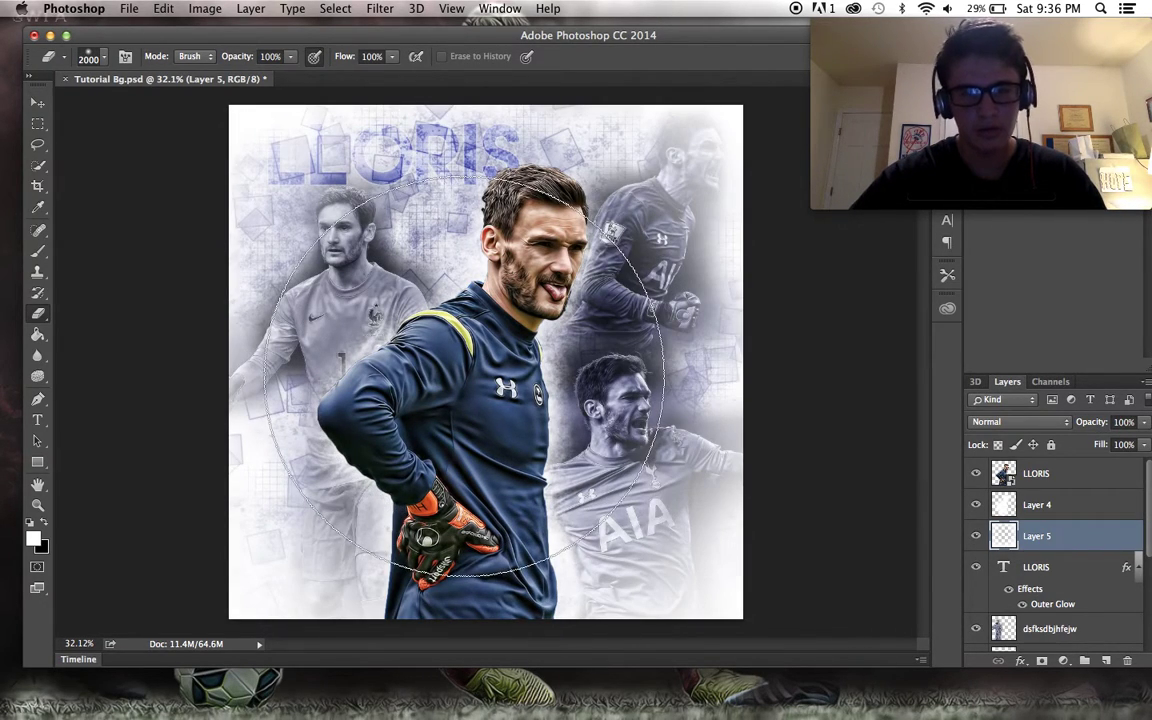
left_click(470, 350)
left_click(521, 327)
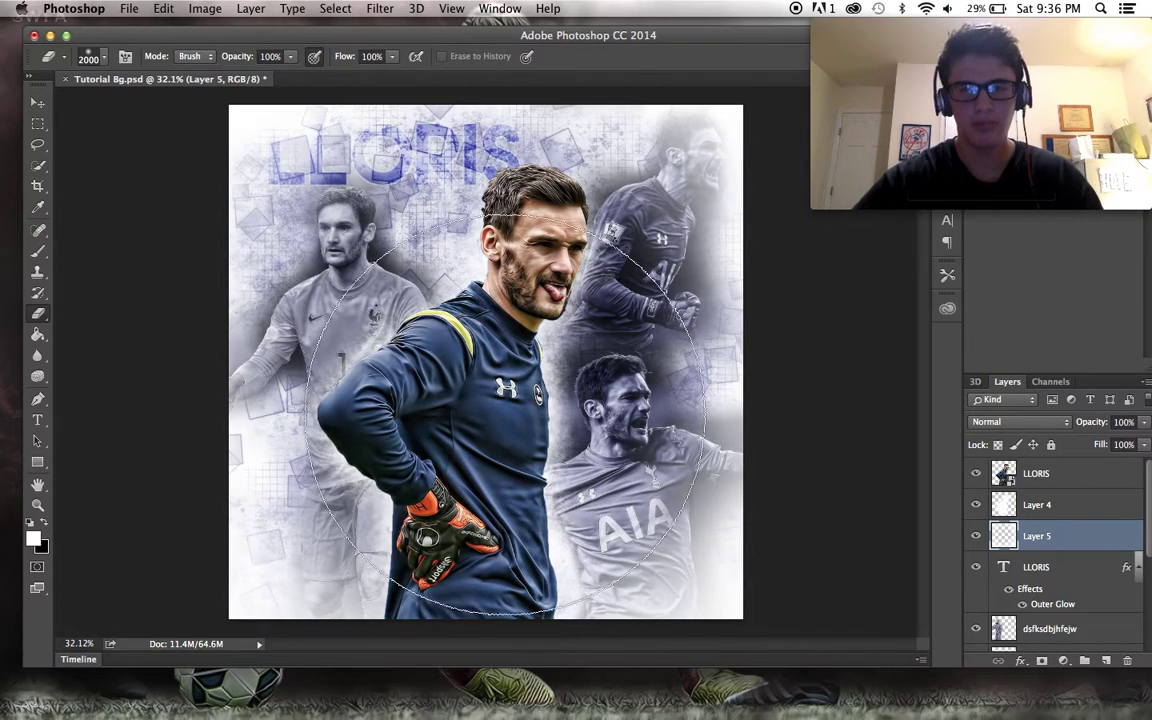
left_click(505, 342)
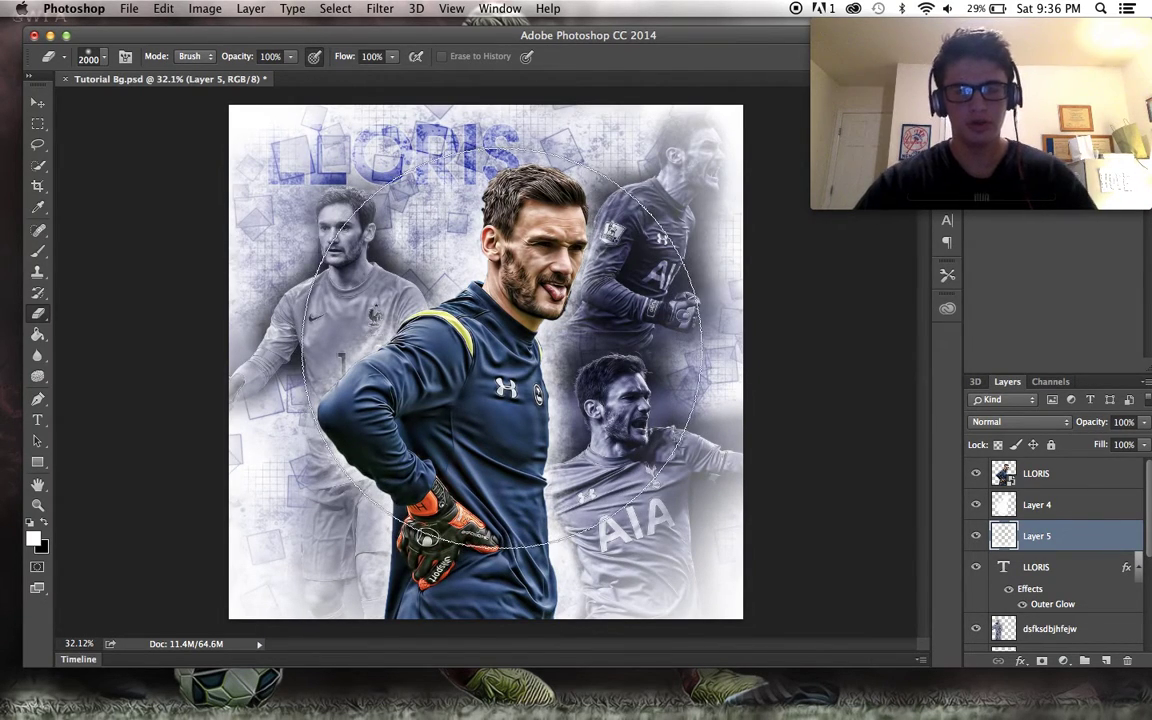
Compare Layer 5 hidden and shown, then erase more white across the top and upper-right player.
left_click(975, 536)
left_click(975, 536)
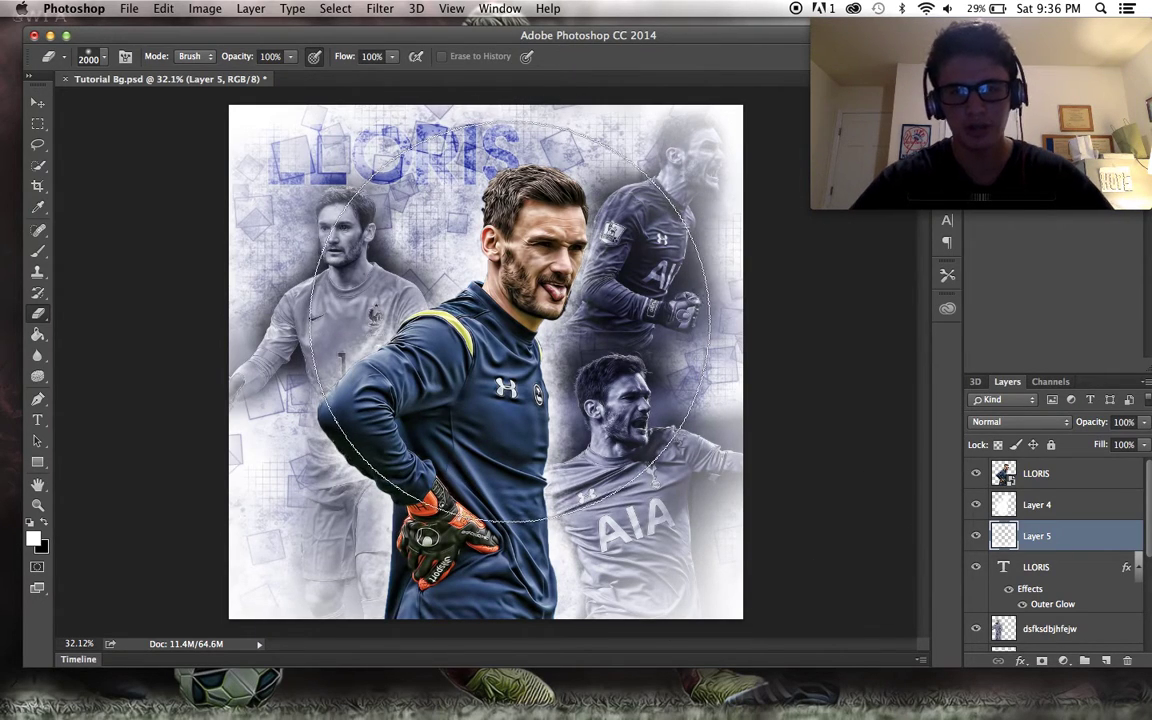
left_click(605, 325)
mouse_move(605, 325)
left_mouse_down()
mouse_move(566, 277)
mouse_move(560, 232)
mouse_move(550, 320)
left_mouse_up()
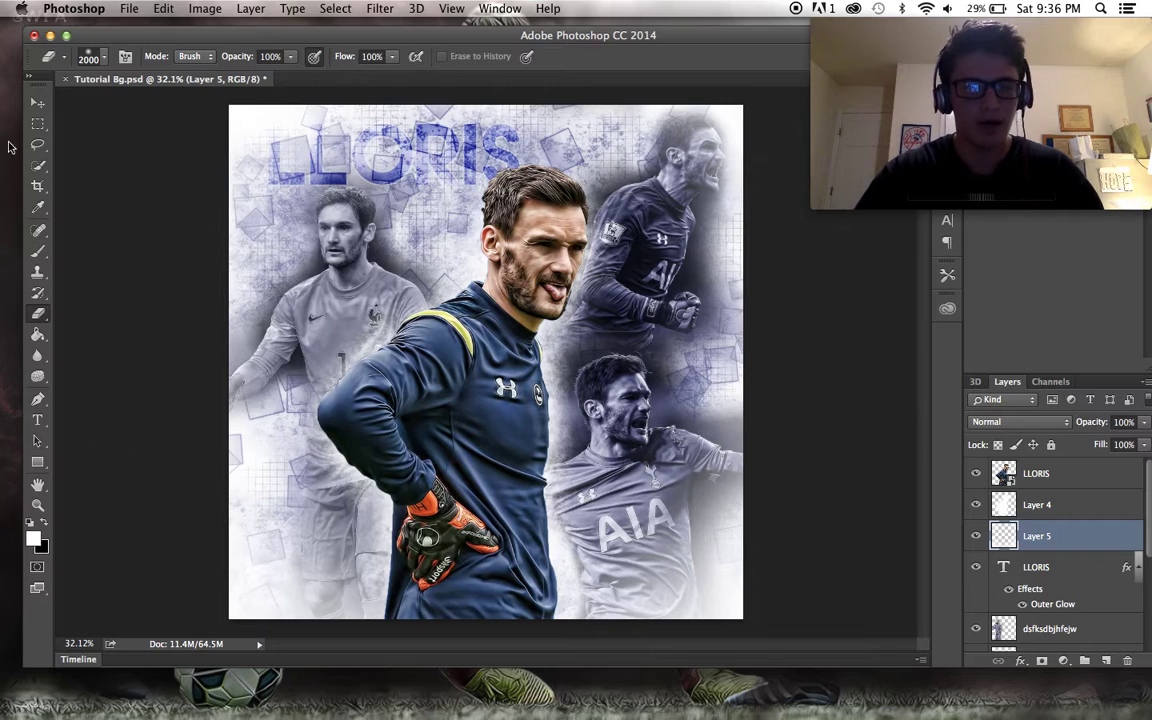
left_click(37, 102)
scroll(350, 230, "up", 2)
scroll(357, 234, "down", 1)
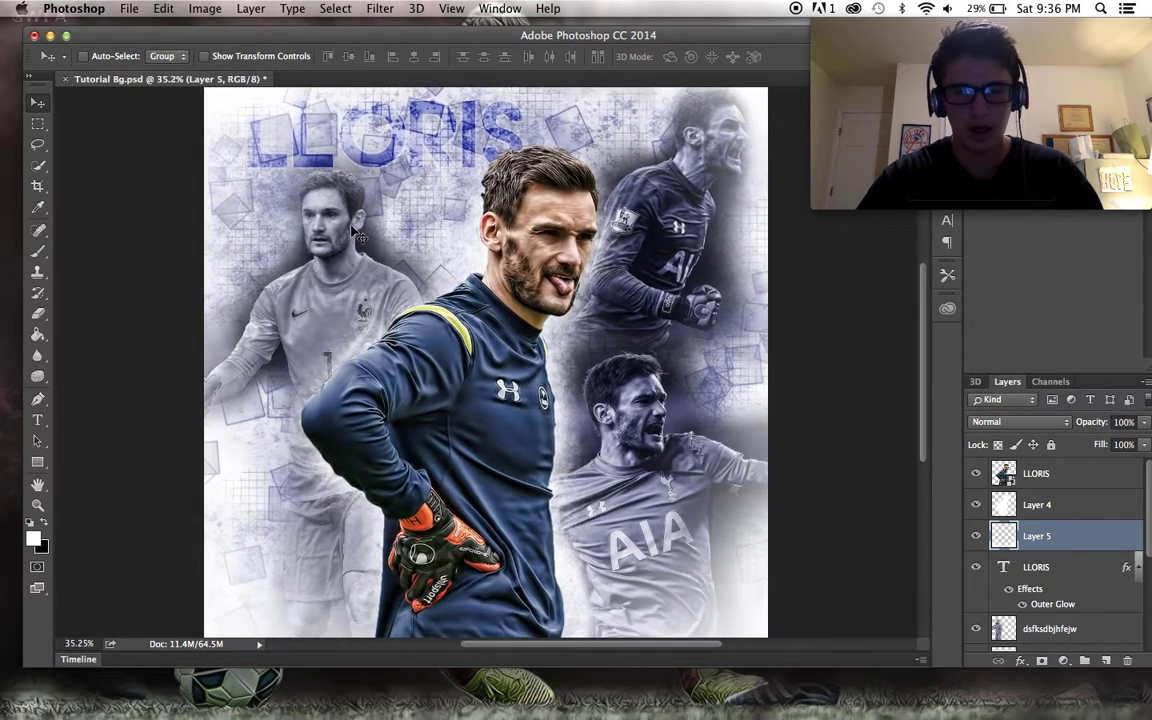